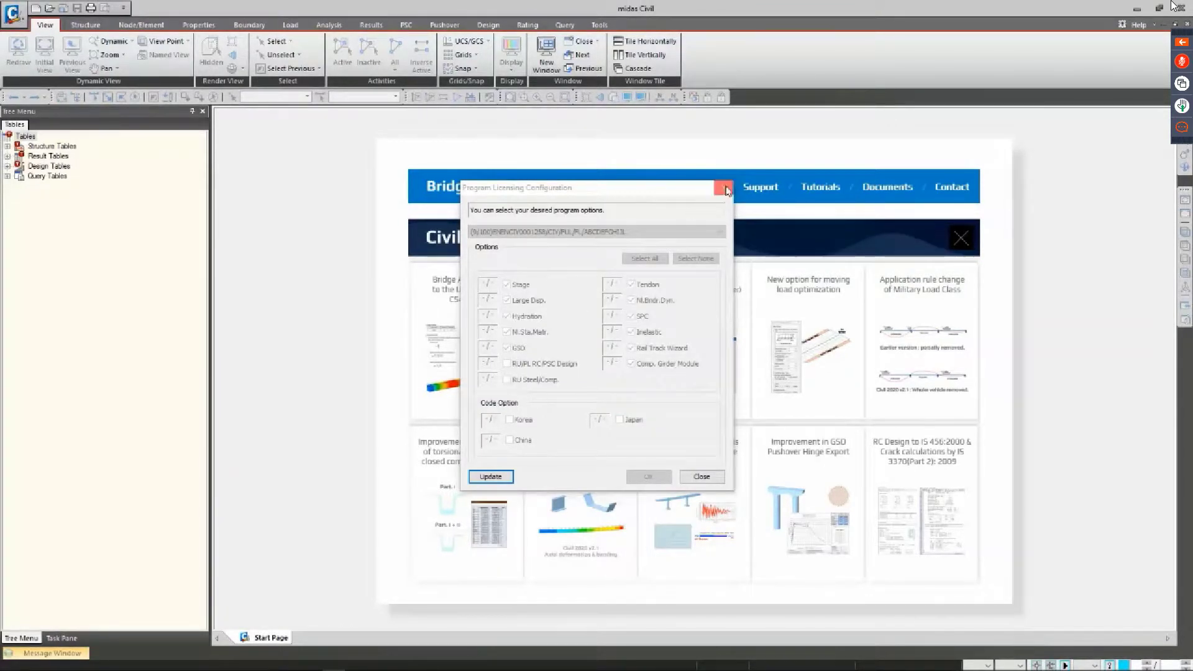
# Dismiss the program licensing configuration and check the version information of midas Civil
pyautogui.click(725, 187)
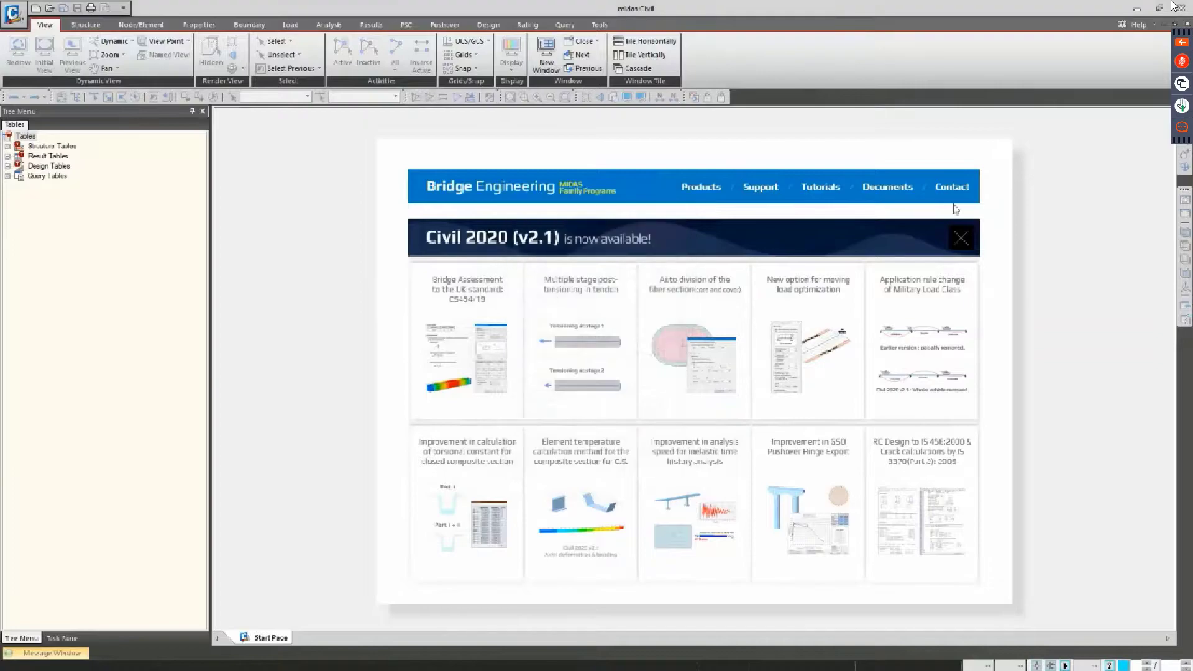
pyautogui.click(1155, 25)
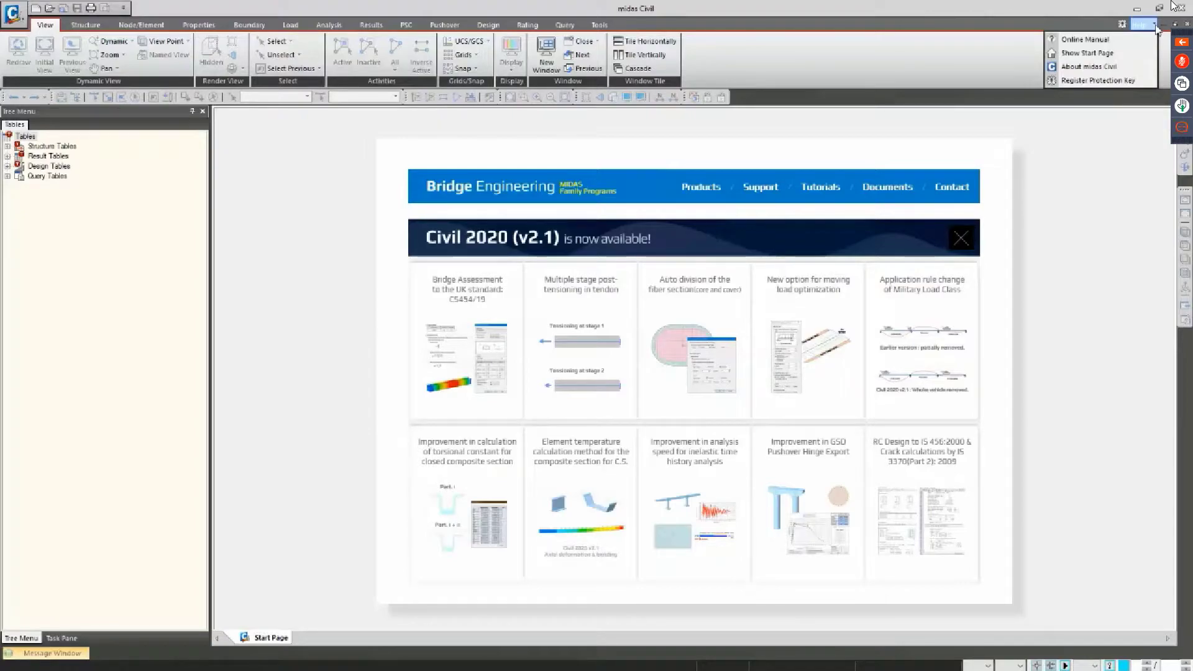
pyautogui.click(1117, 67)
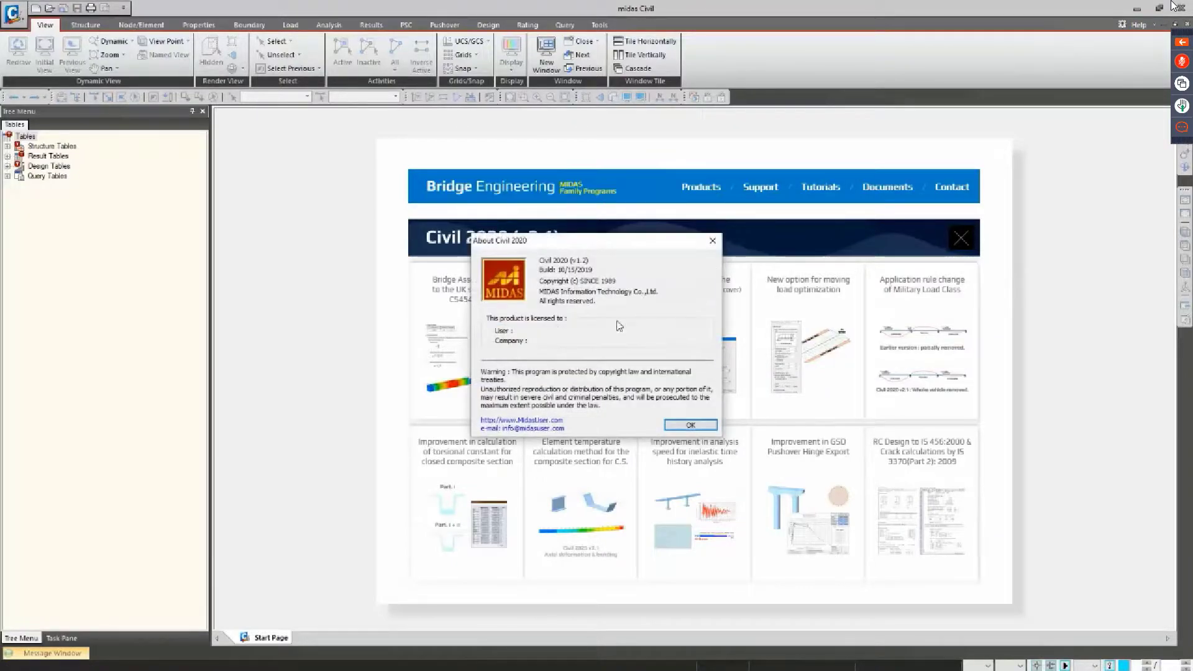
pyautogui.click(713, 240)
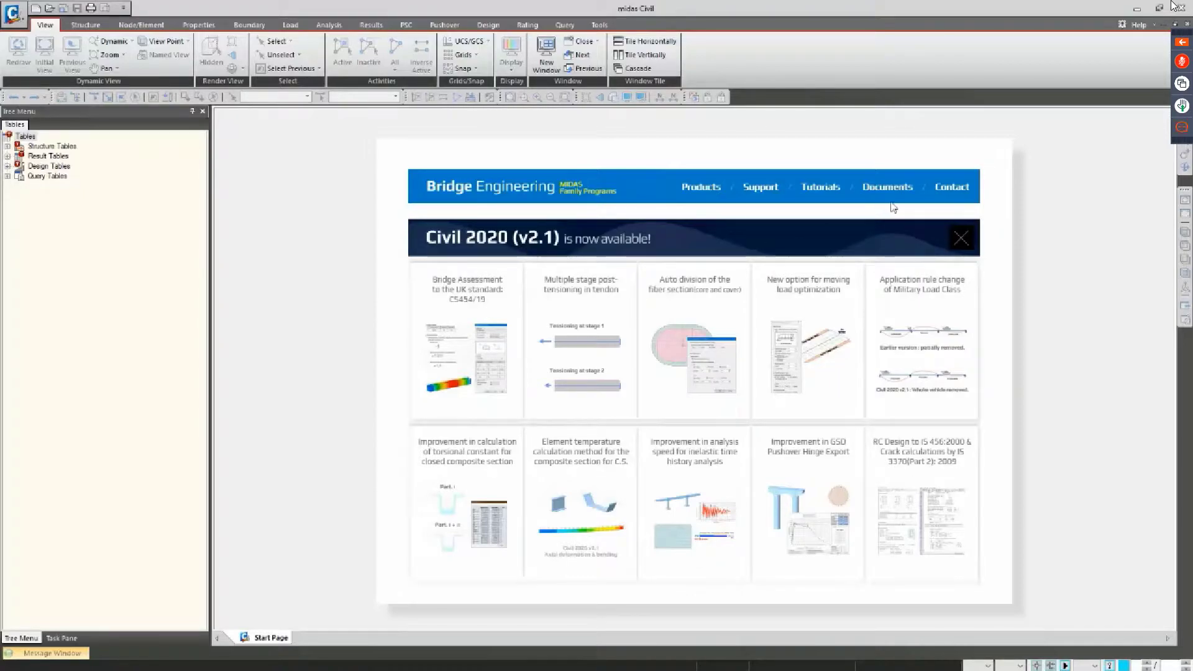
# Create a new project and save it as RC Box Culvert in the Webinar folder
pyautogui.click(35, 10)
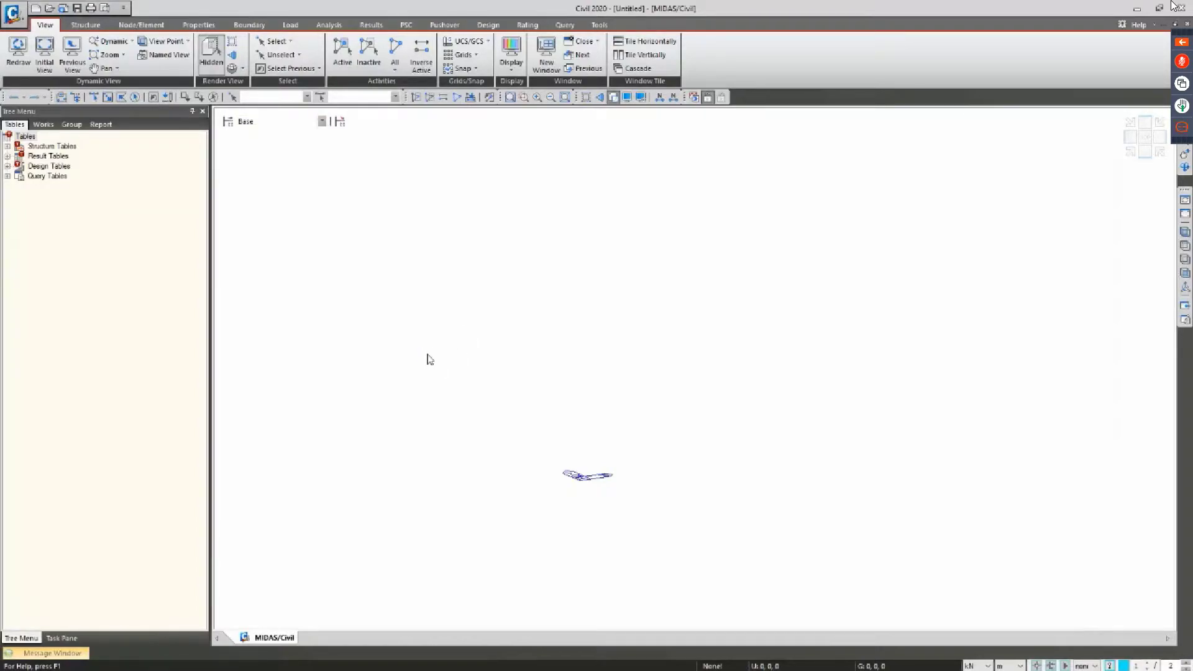
pyautogui.hotkey('ctrl', 's')
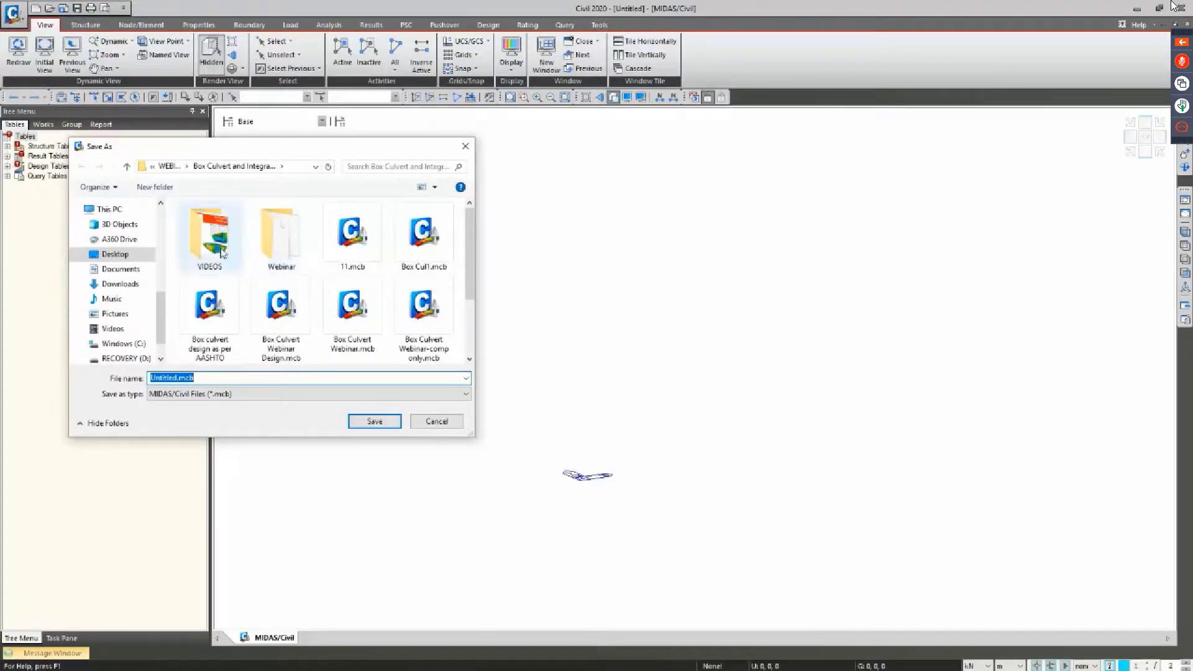
pyautogui.doubleClick(274, 262)
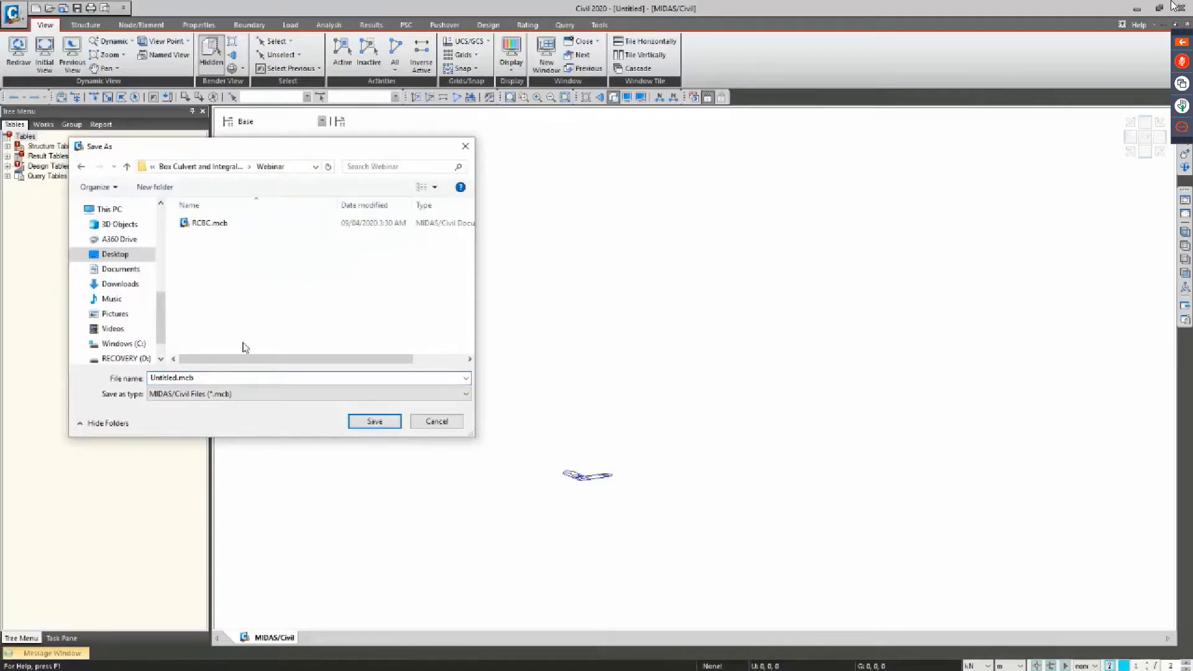
pyautogui.click(232, 378)
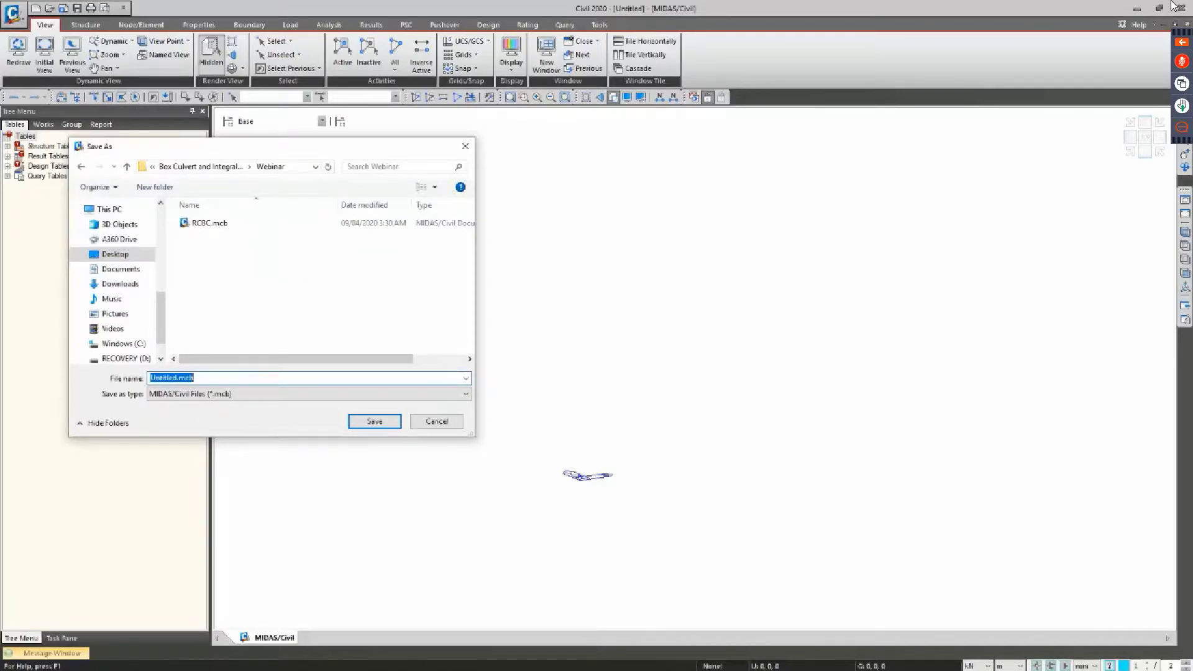
pyautogui.press('BackSpace')
pyautogui.write('RC b')
pyautogui.write('Box Culvert')
pyautogui.moveTo(370, 155); pyautogui.dragTo(542, 174)
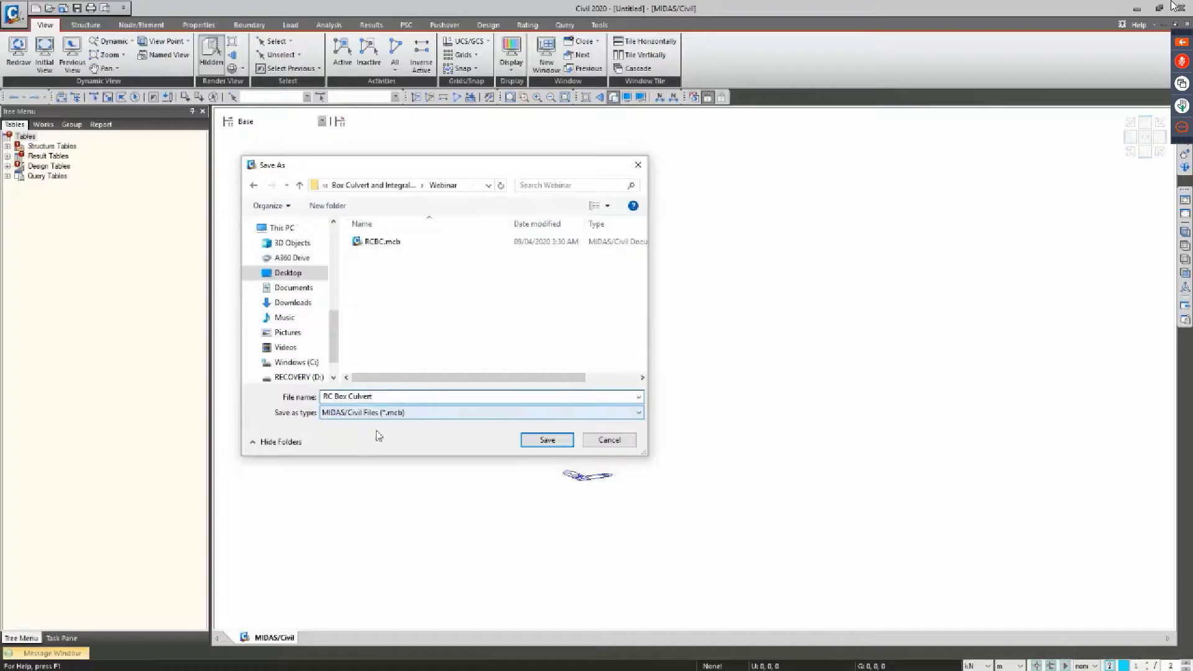
pyautogui.click(533, 442)
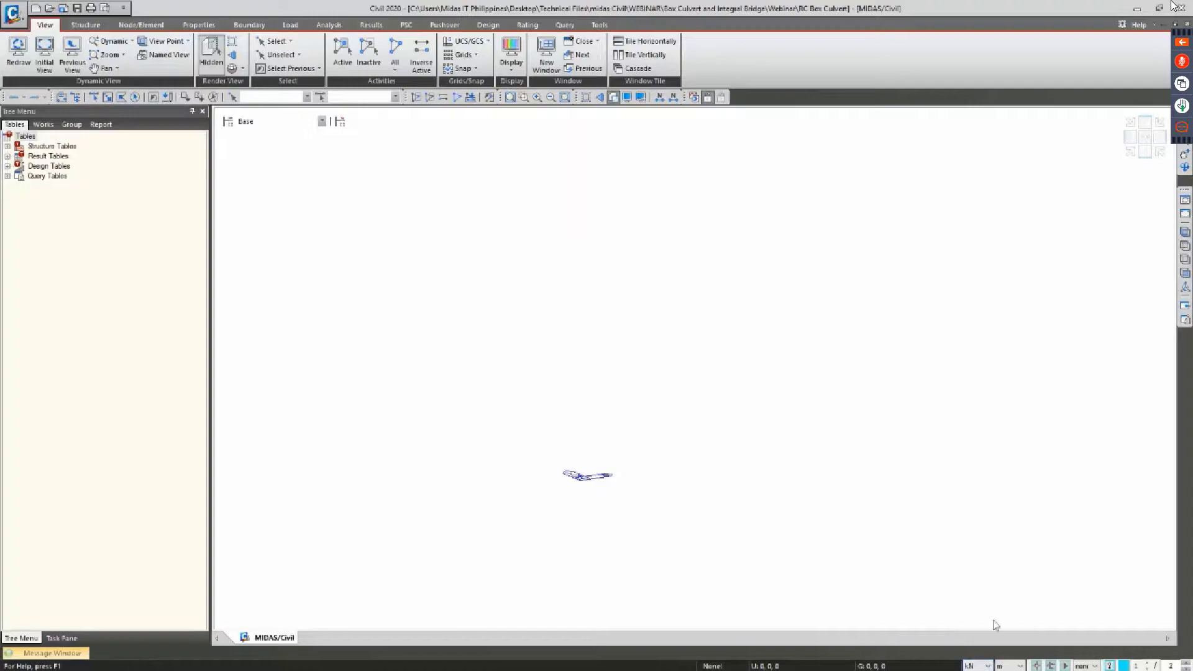
# Set the model units to kN for force and m for length
pyautogui.click(986, 666)
pyautogui.click(986, 666)
pyautogui.click(1005, 666)
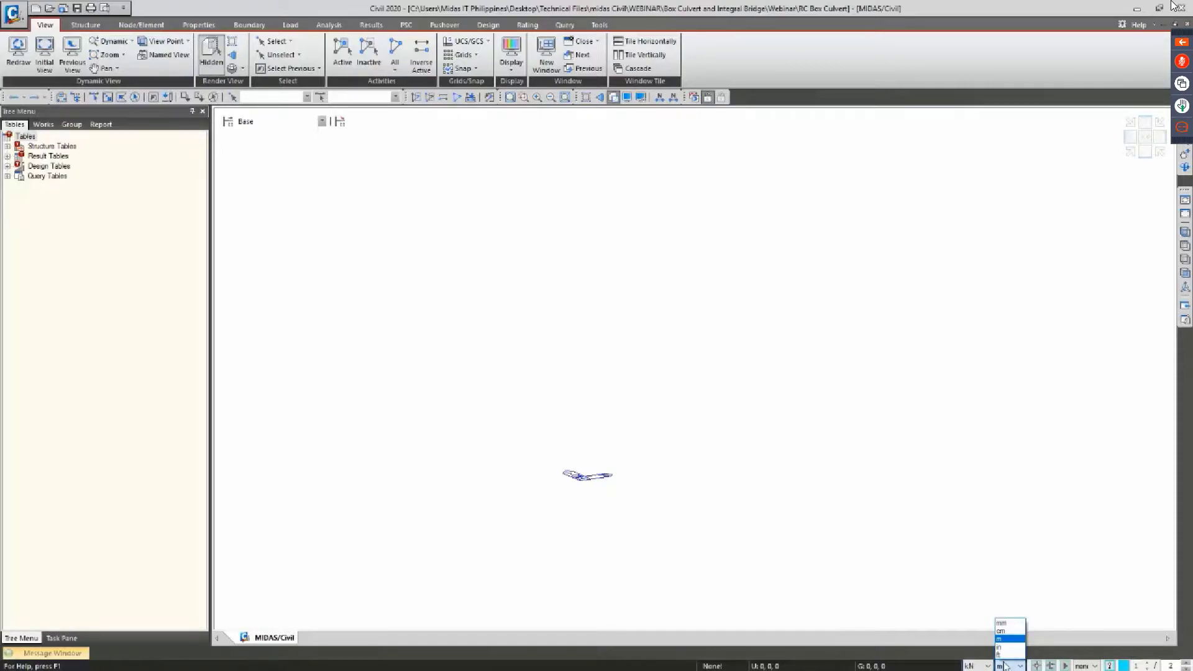
pyautogui.click(1005, 639)
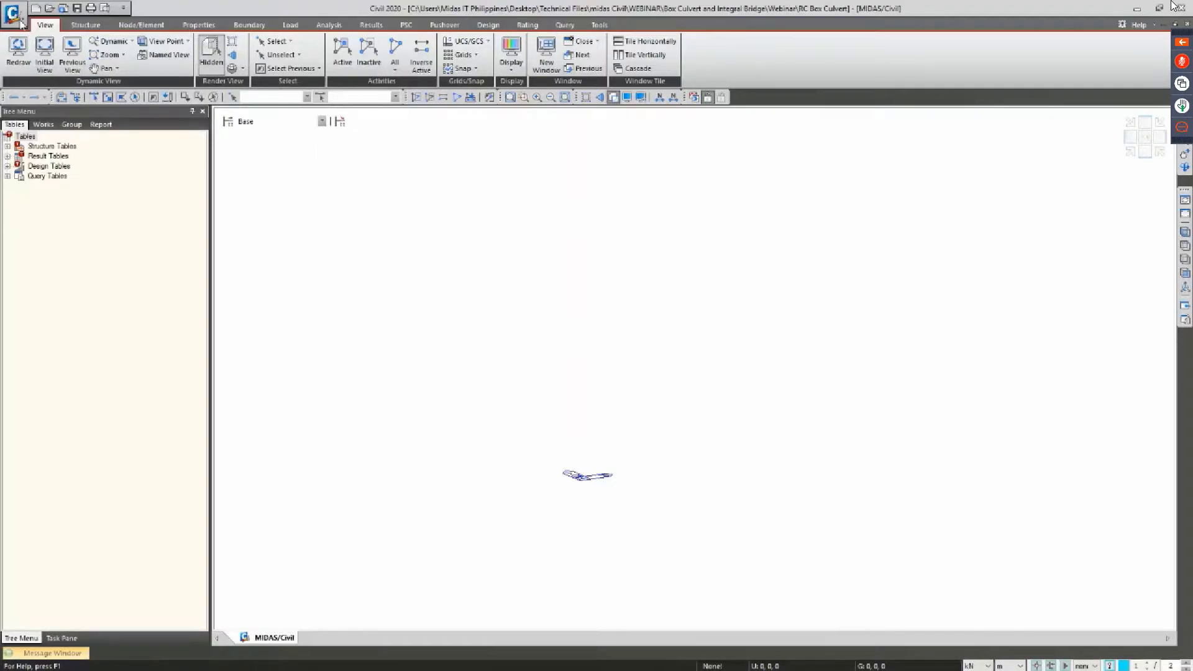
pyautogui.click(12, 14)
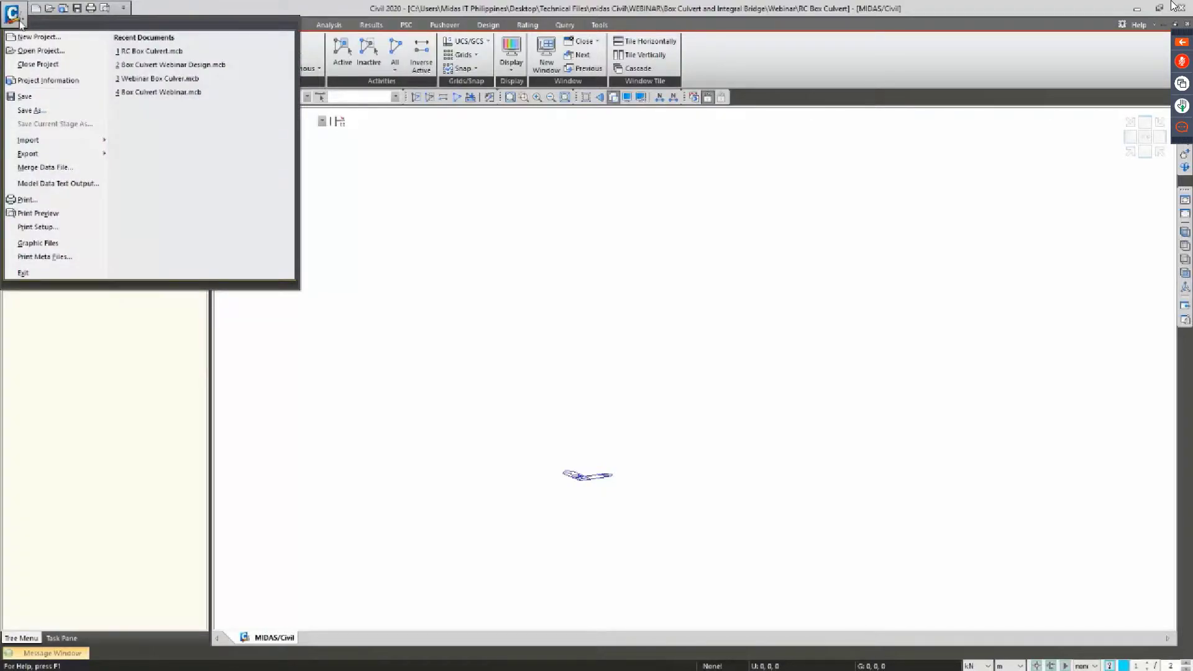
pyautogui.moveTo(57, 148)
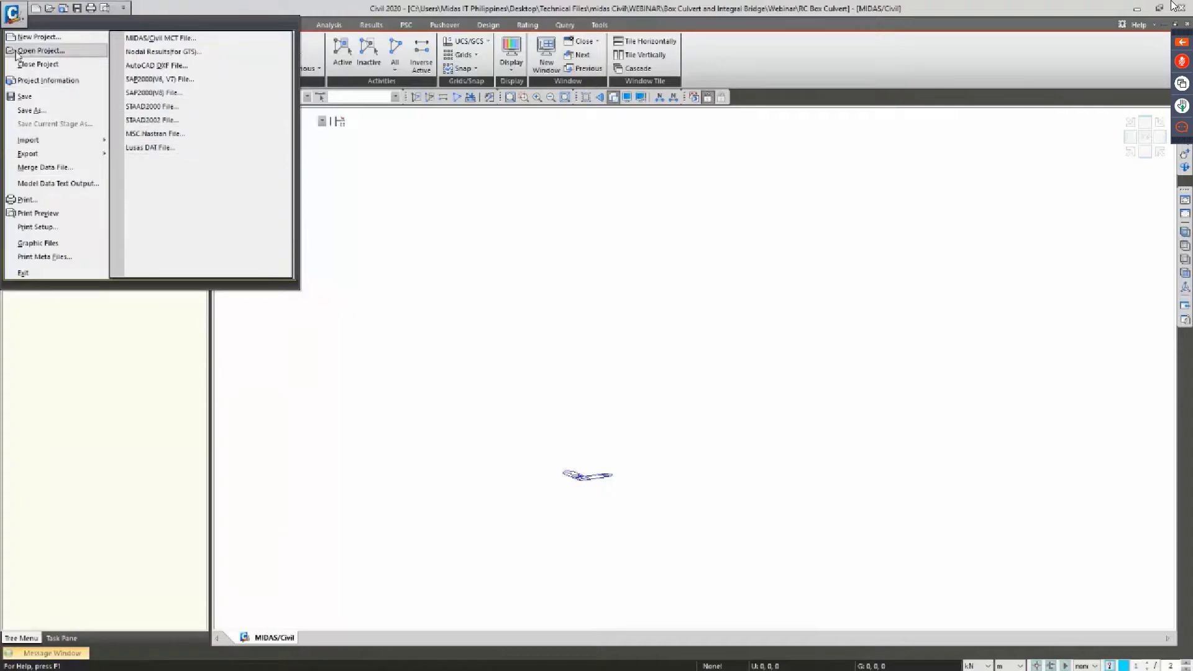
pyautogui.click(20, 23)
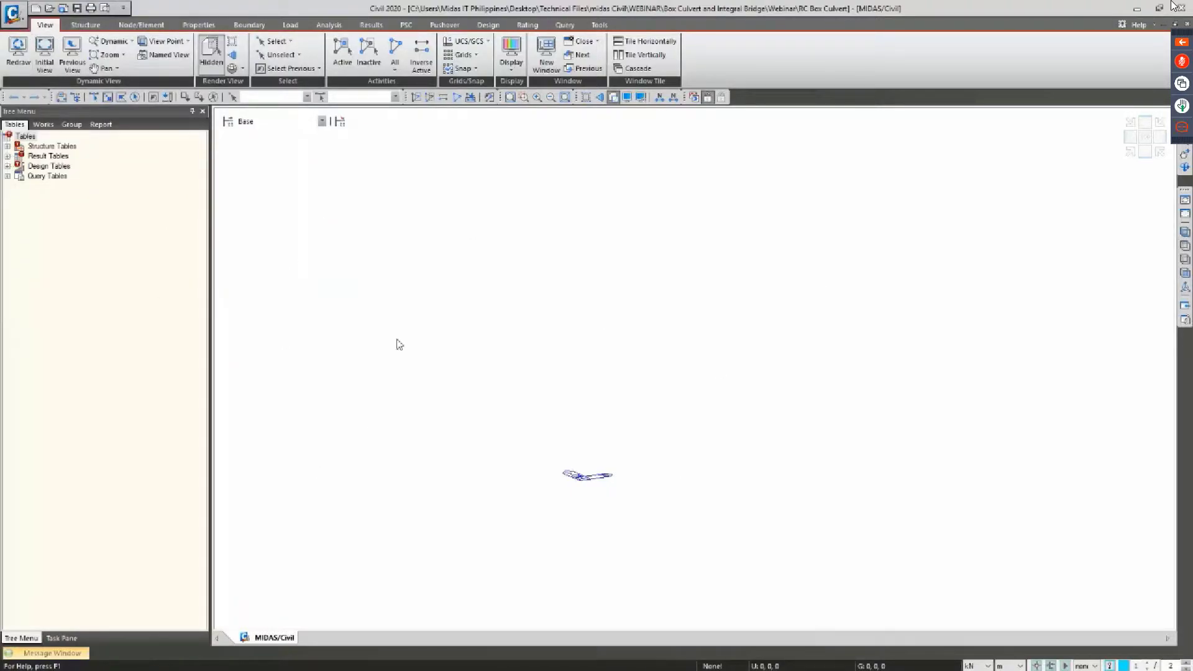
# Switch to the presentation, review the concrete and reinforcement data on the Structure Information slide, and return to midas Civil
pyautogui.click(198, 26)
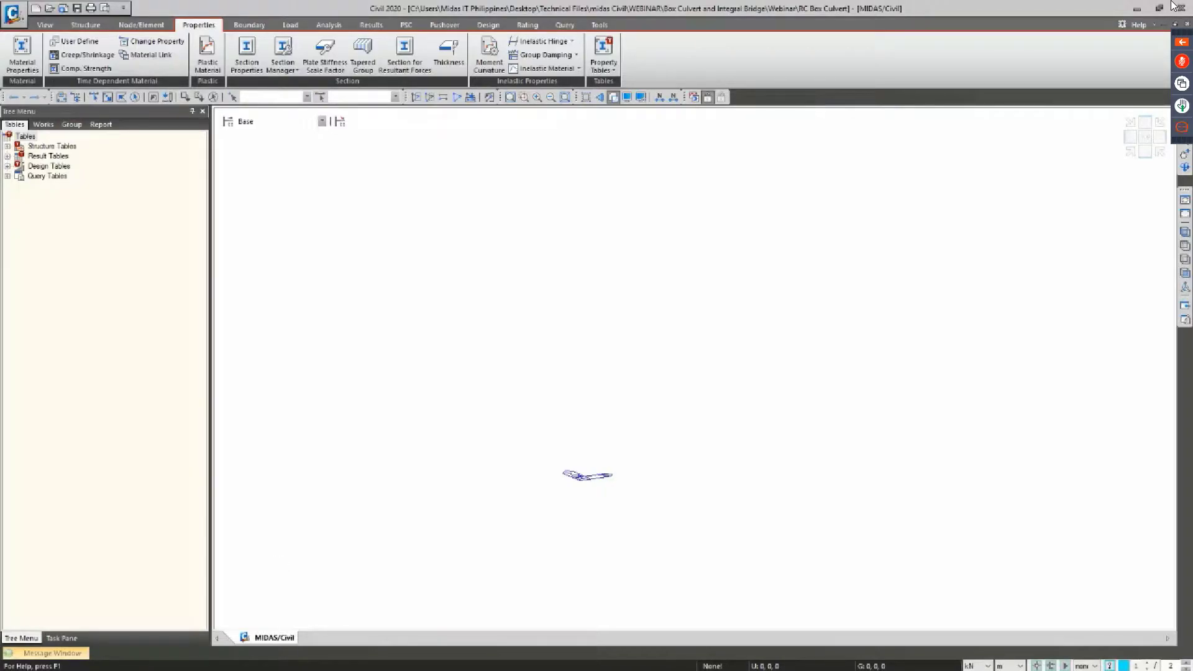
pyautogui.hotkey('alt', 'Tab')
pyautogui.press('Left')
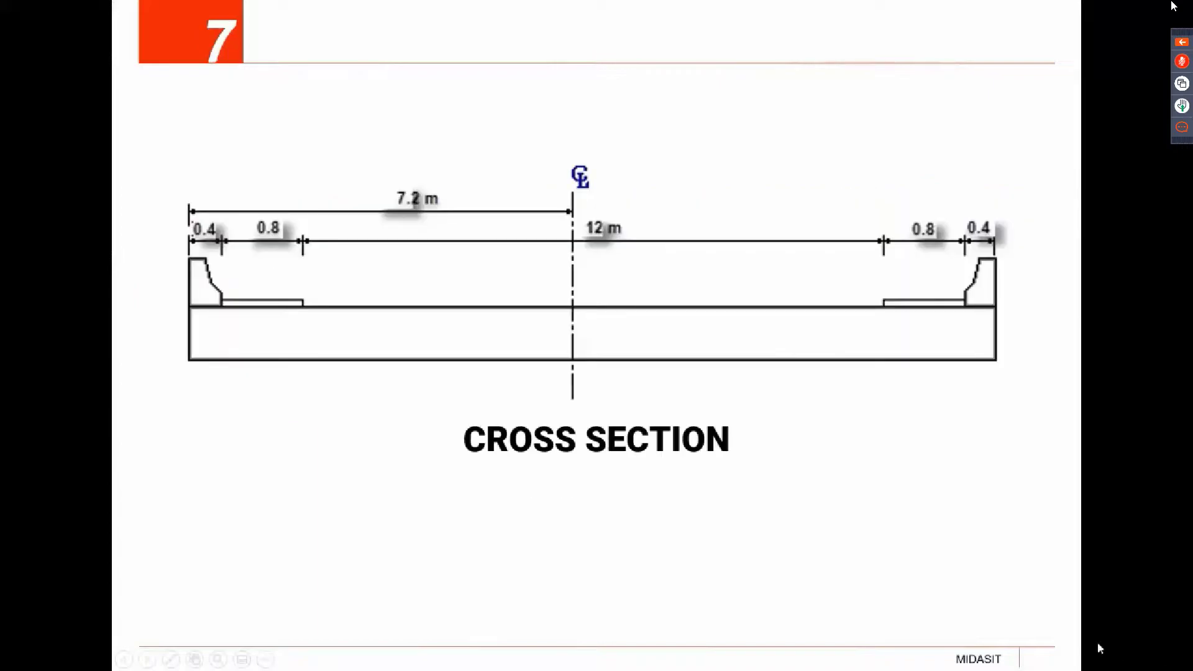
pyautogui.press('Left')
pyautogui.press('Left')
pyautogui.press('Left')
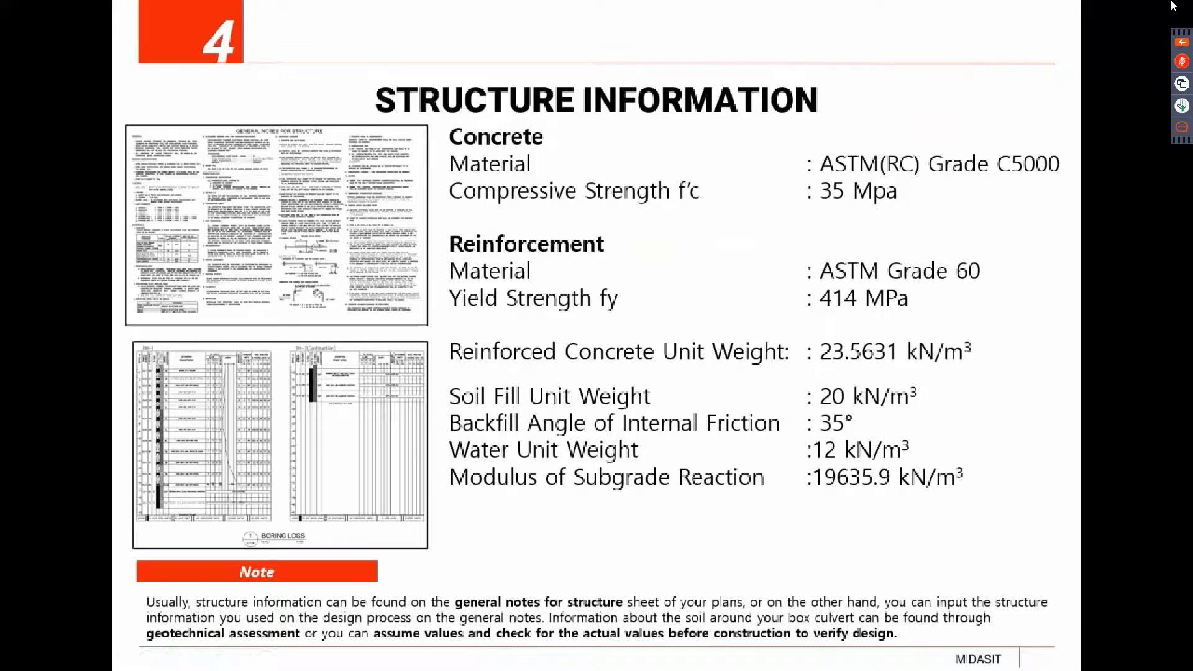
pyautogui.hotkey('alt', 'Tab')
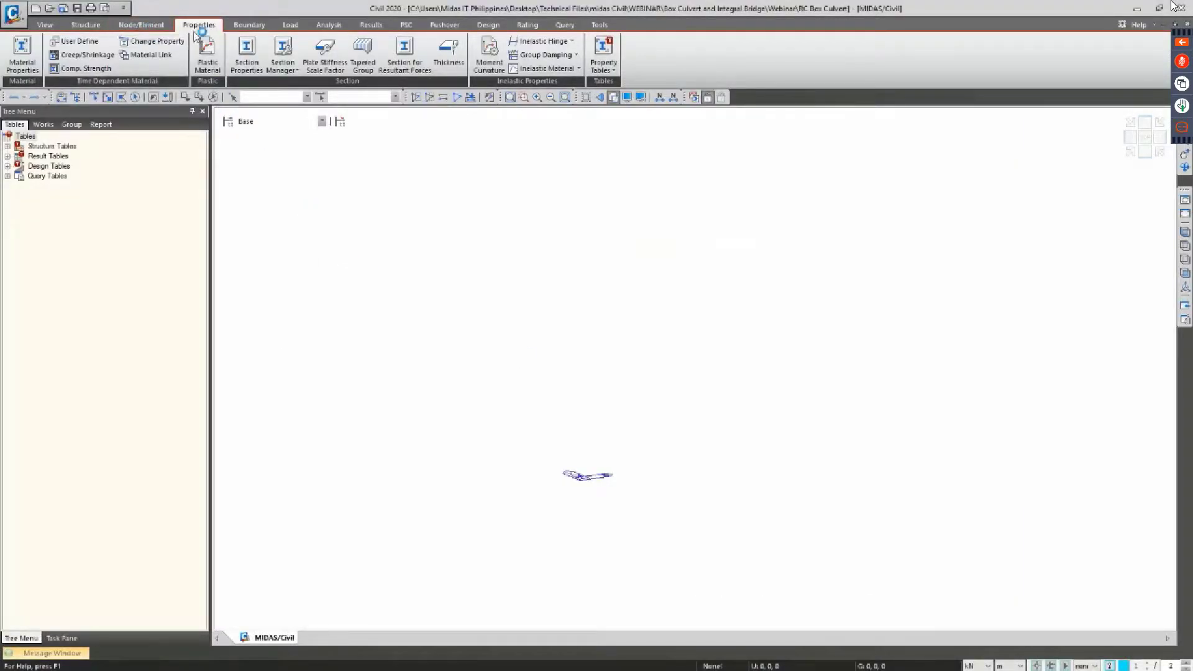
# Start a new material in the material properties and set its type of design to Concrete
pyautogui.click(30, 64)
pyautogui.moveTo(174, 16); pyautogui.dragTo(254, 171)
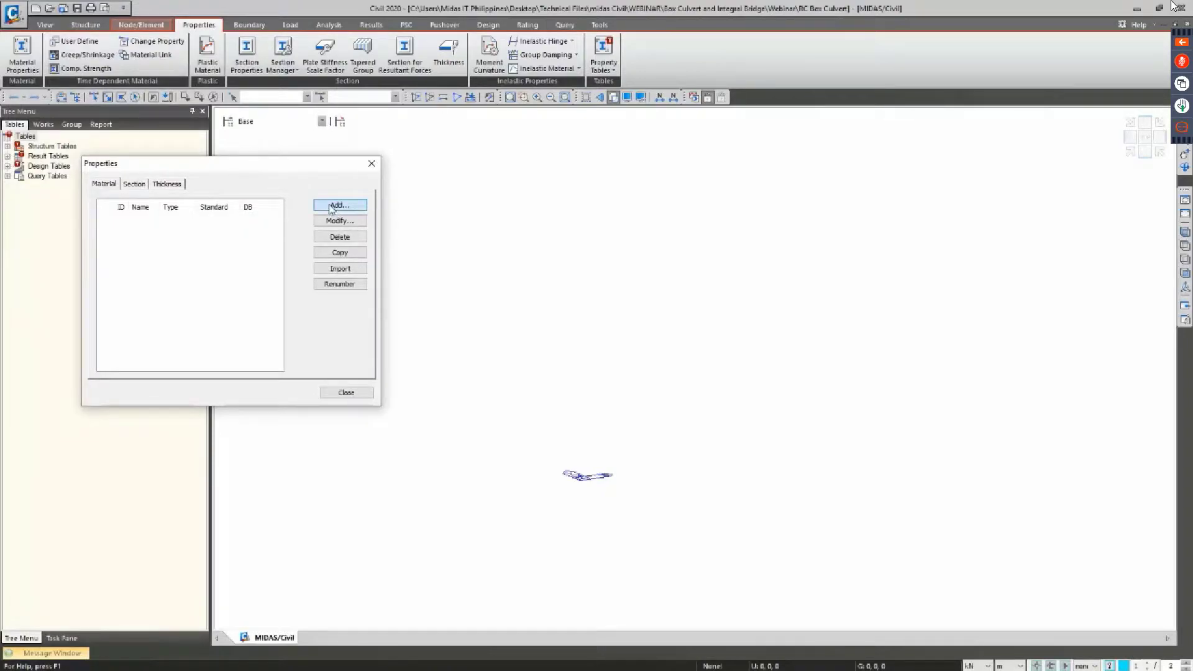
pyautogui.click(336, 211)
pyautogui.moveTo(503, 12); pyautogui.dragTo(500, 73)
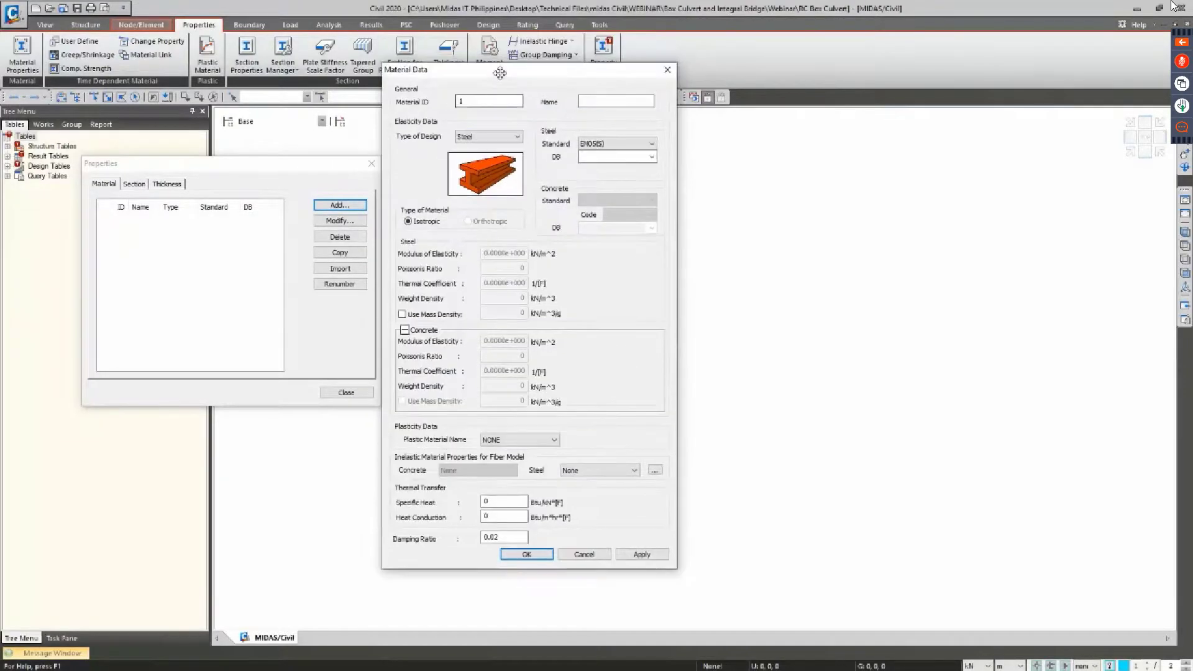
pyautogui.click(486, 138)
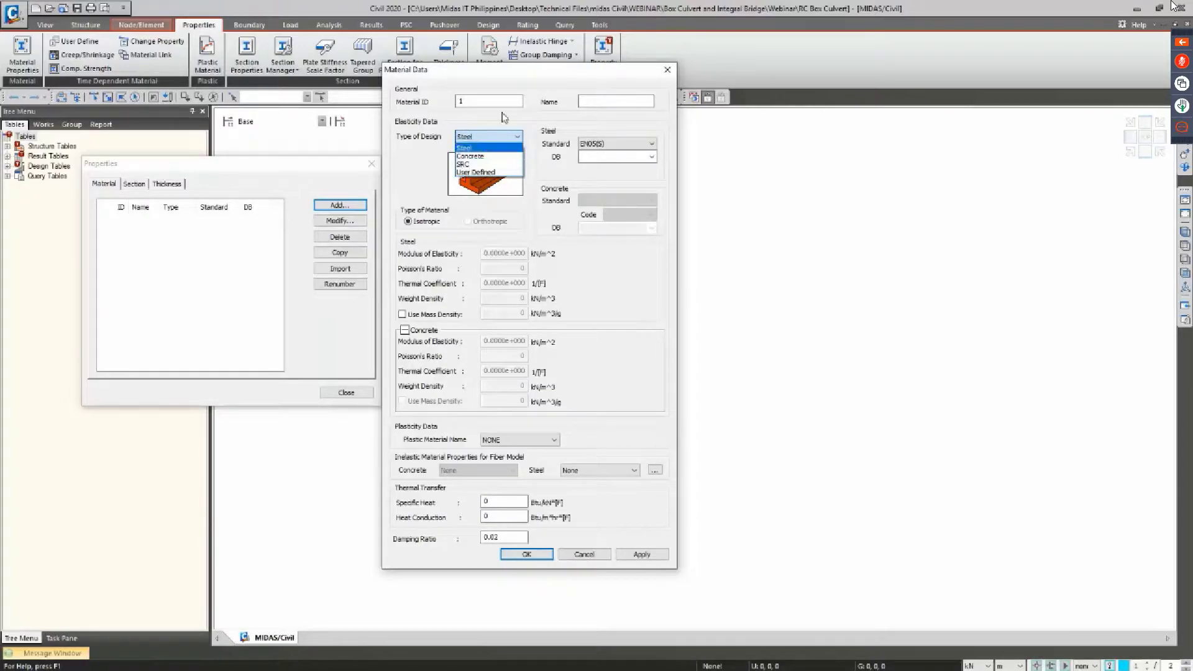
pyautogui.click(505, 87)
pyautogui.moveTo(509, 85); pyautogui.dragTo(519, 135)
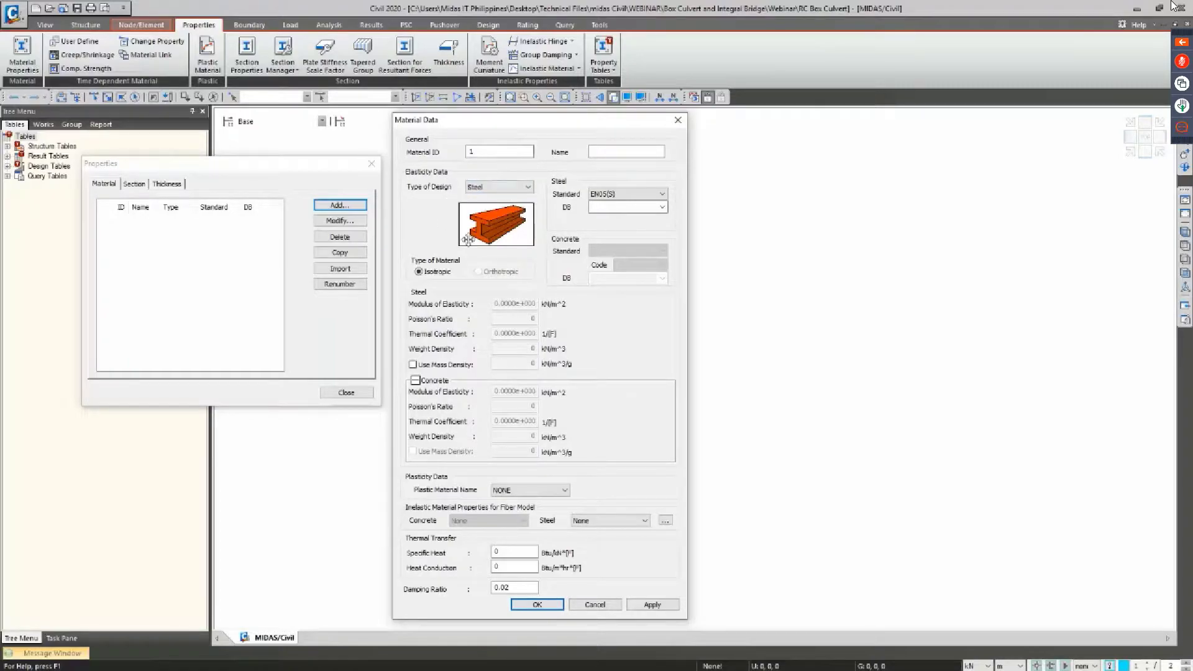
pyautogui.click(503, 190)
pyautogui.click(522, 190)
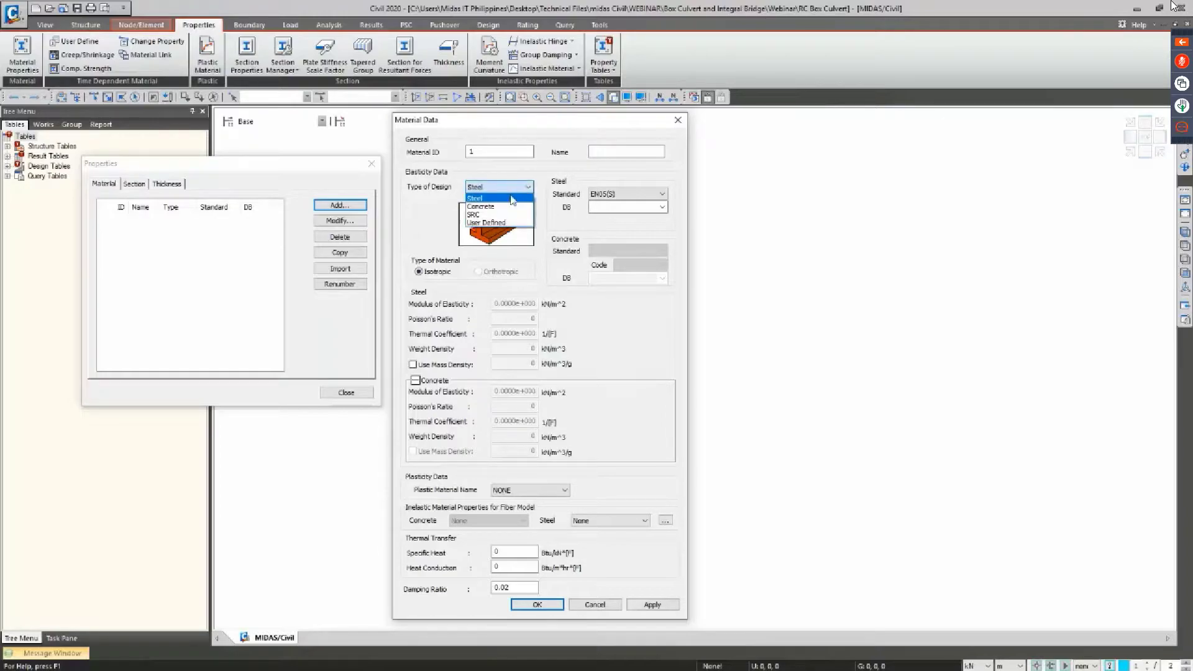
pyautogui.click(510, 207)
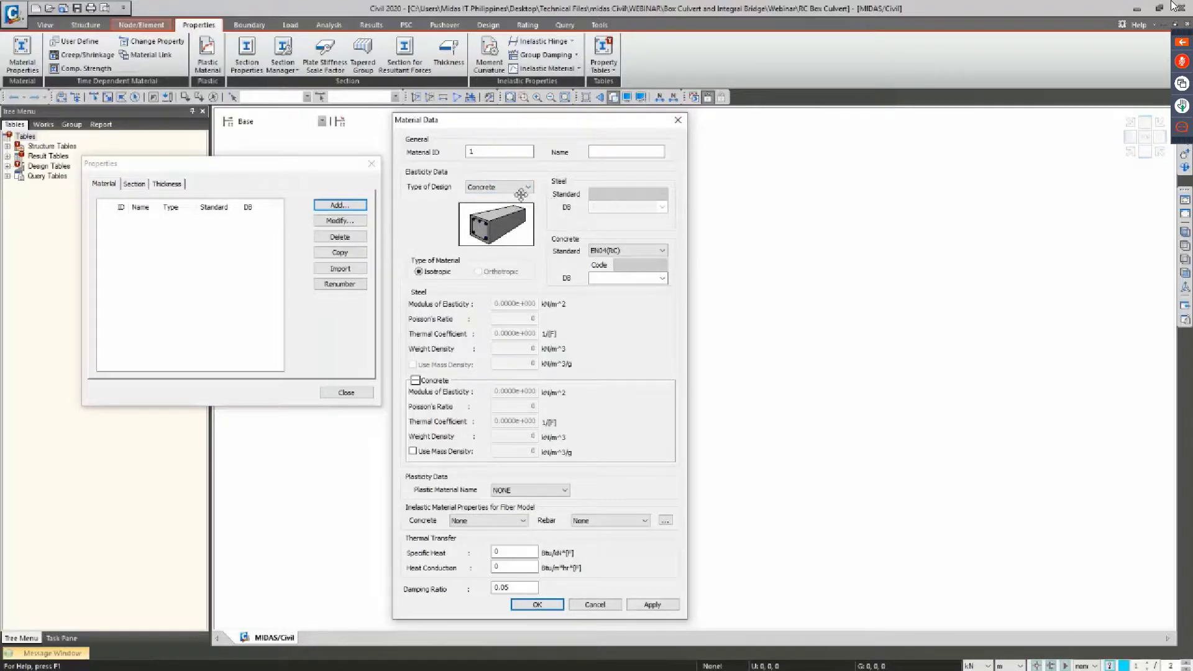
# Set the concrete standard of the new material to ASTM(RC)
pyautogui.click(617, 253)
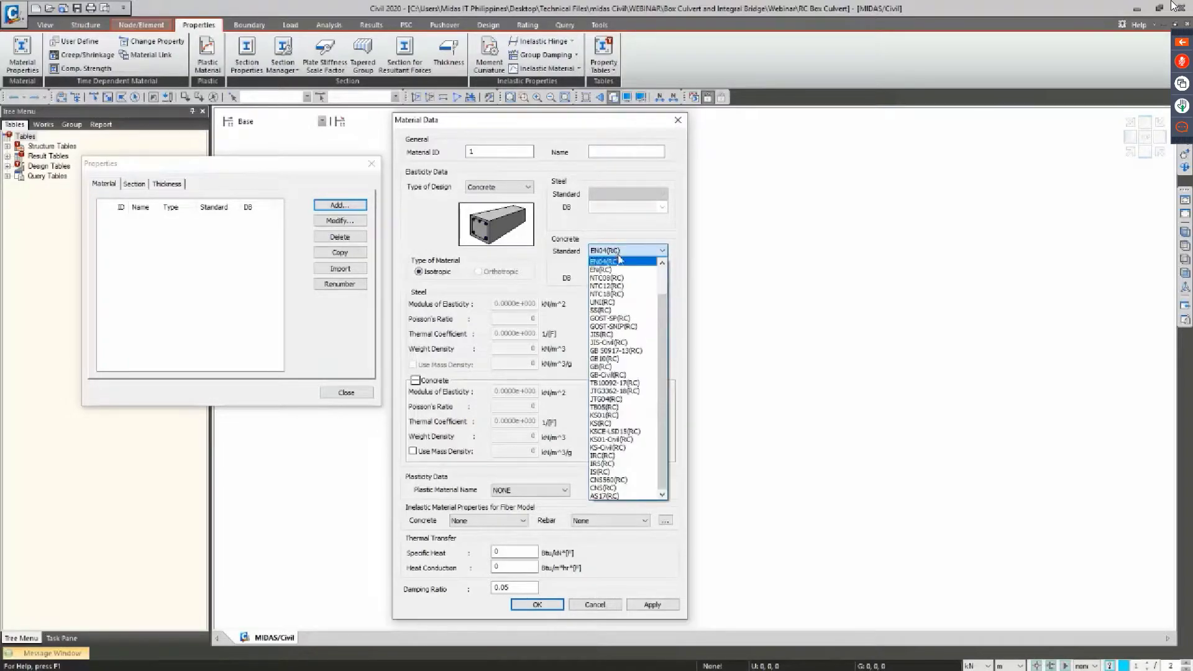
pyautogui.scroll(2, 620, 258)
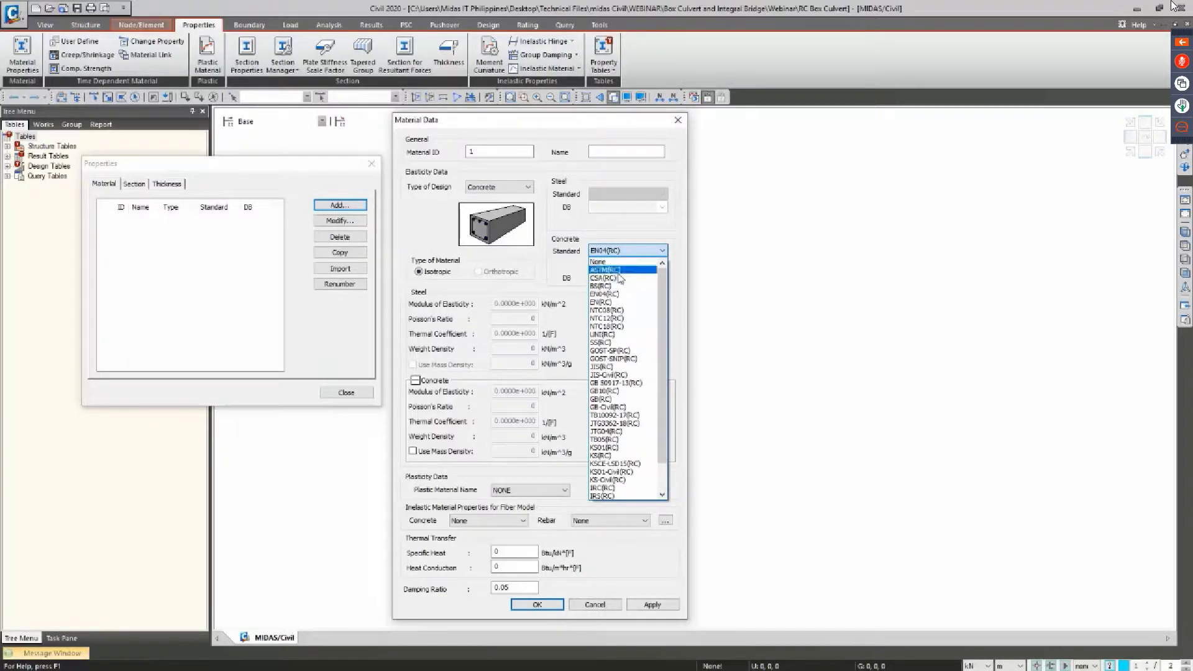
pyautogui.scroll(-2, 621, 286)
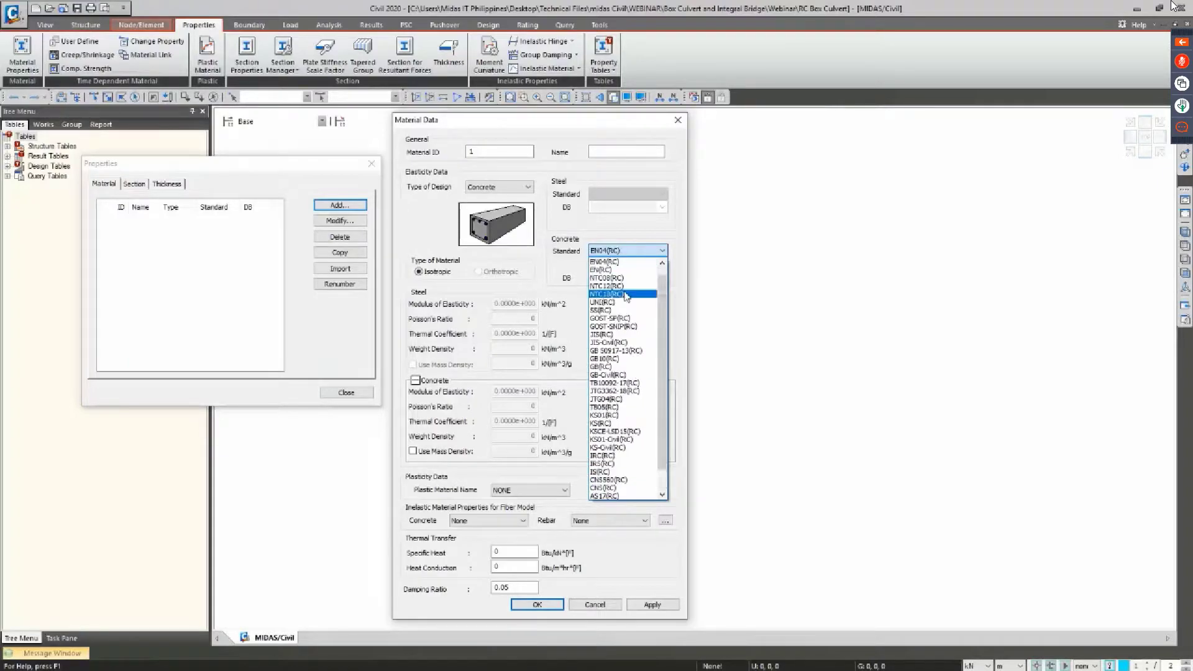
pyautogui.scroll(2, 626, 297)
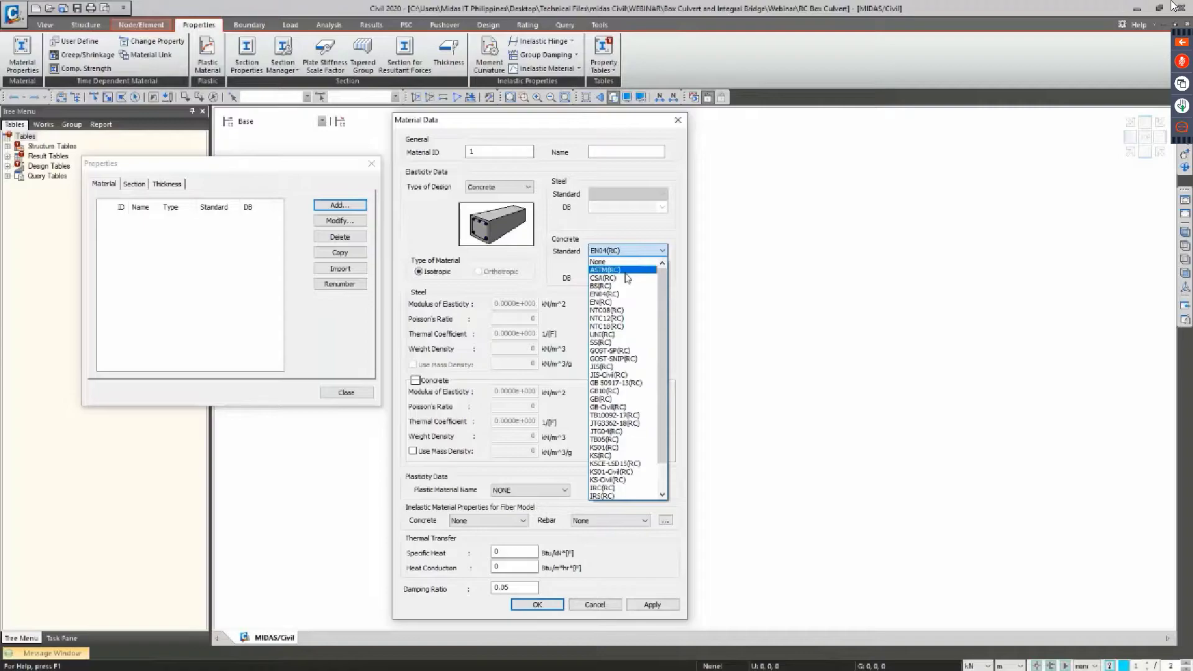
pyautogui.click(627, 272)
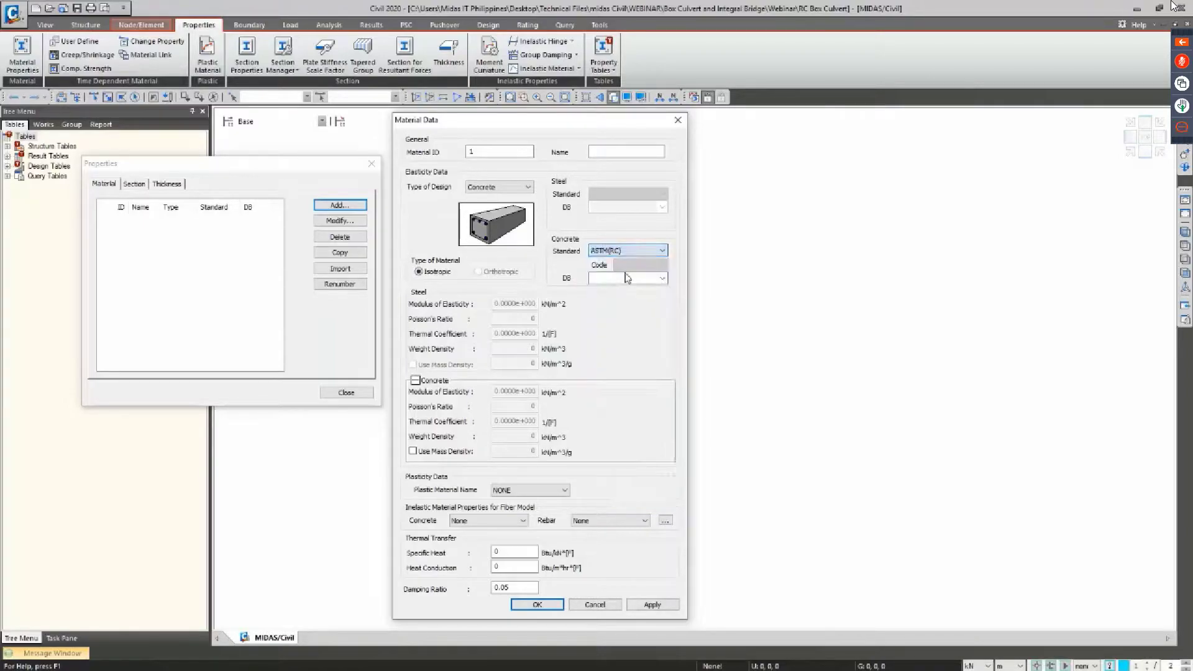
# Look through the other available concrete standards and choose ASTM(RC) again
pyautogui.click(662, 250)
pyautogui.scroll(-1, 662, 310)
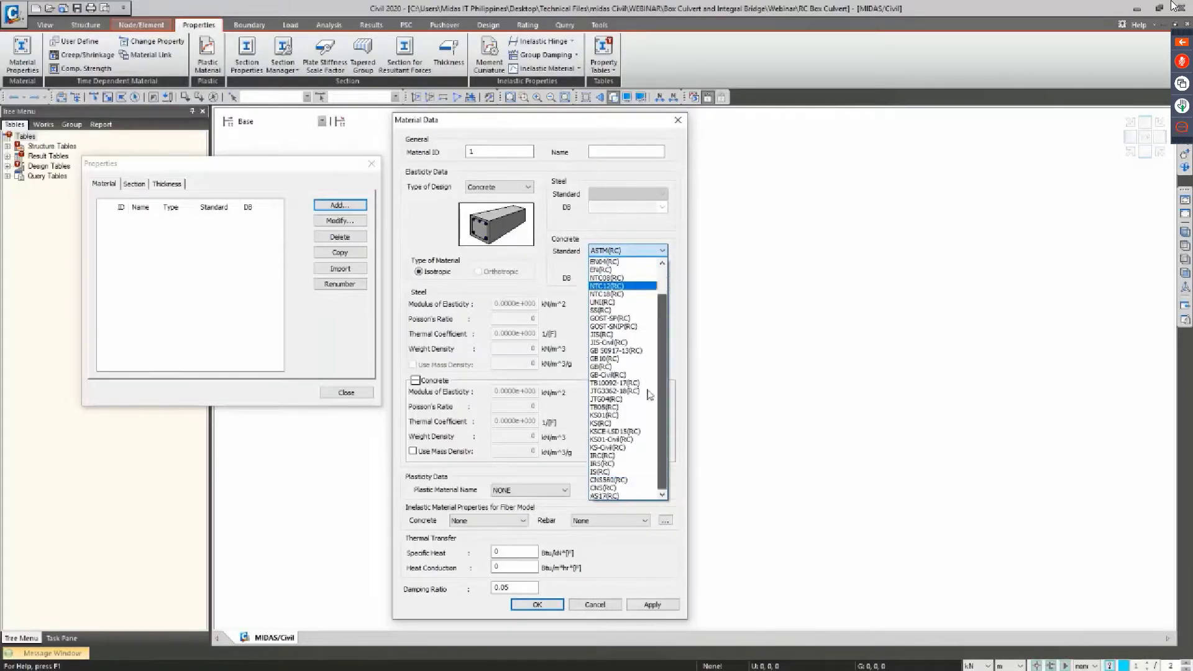
pyautogui.scroll(-1, 624, 423)
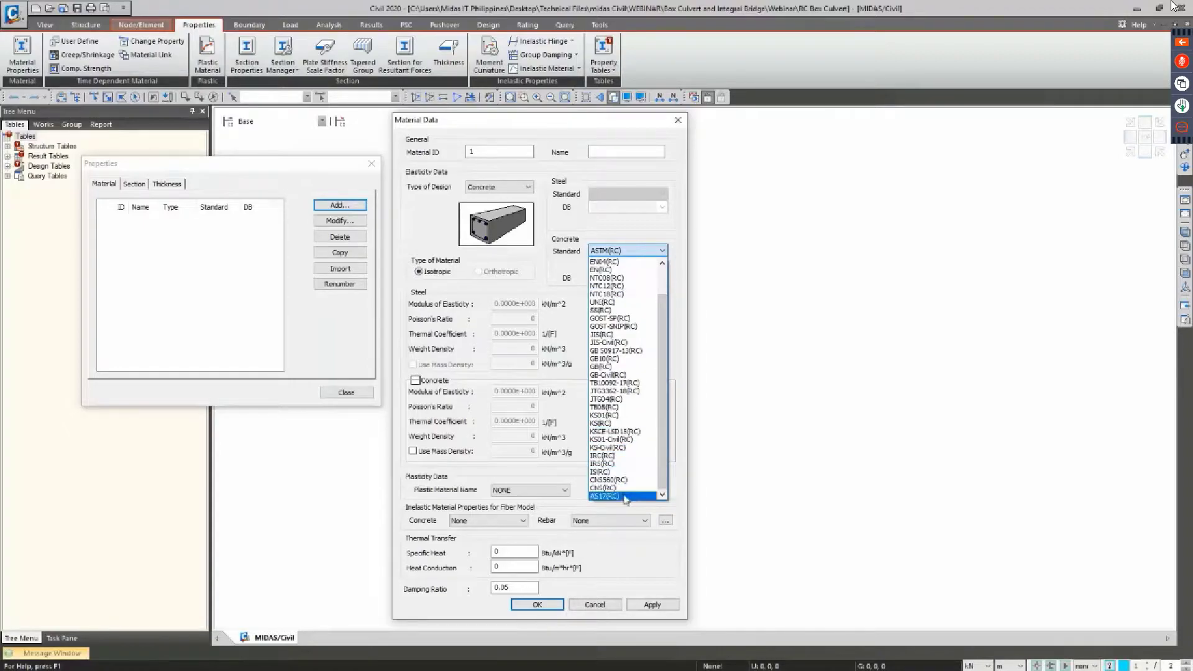
pyautogui.scroll(1, 640, 288)
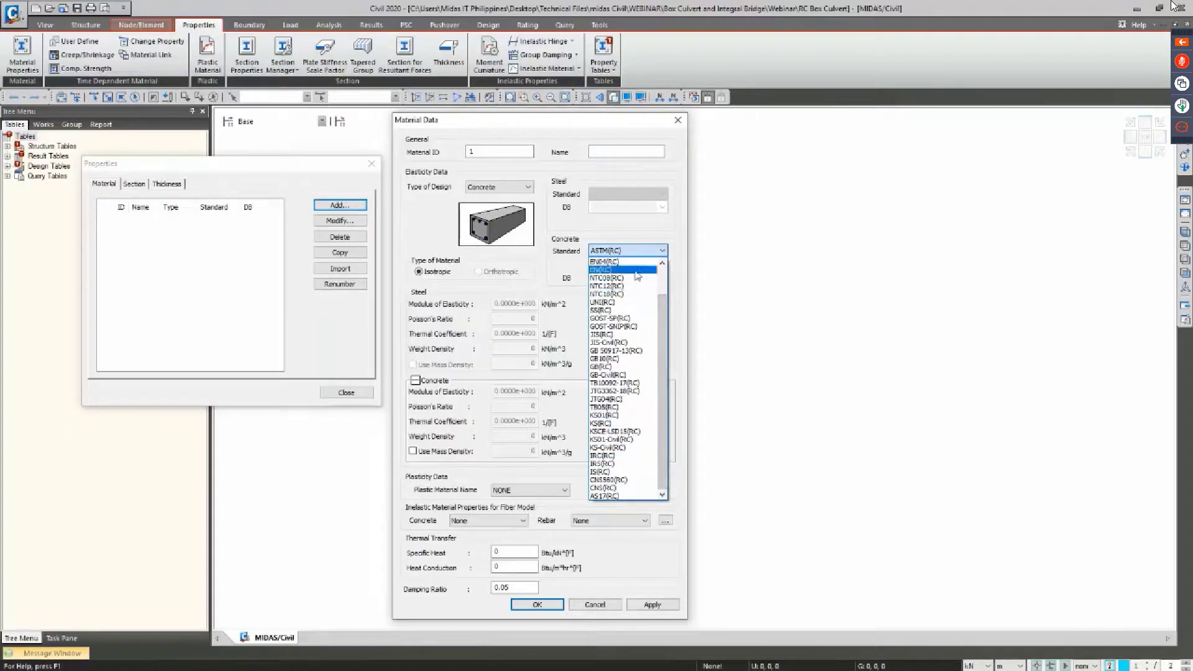
pyautogui.scroll(1, 667, 313)
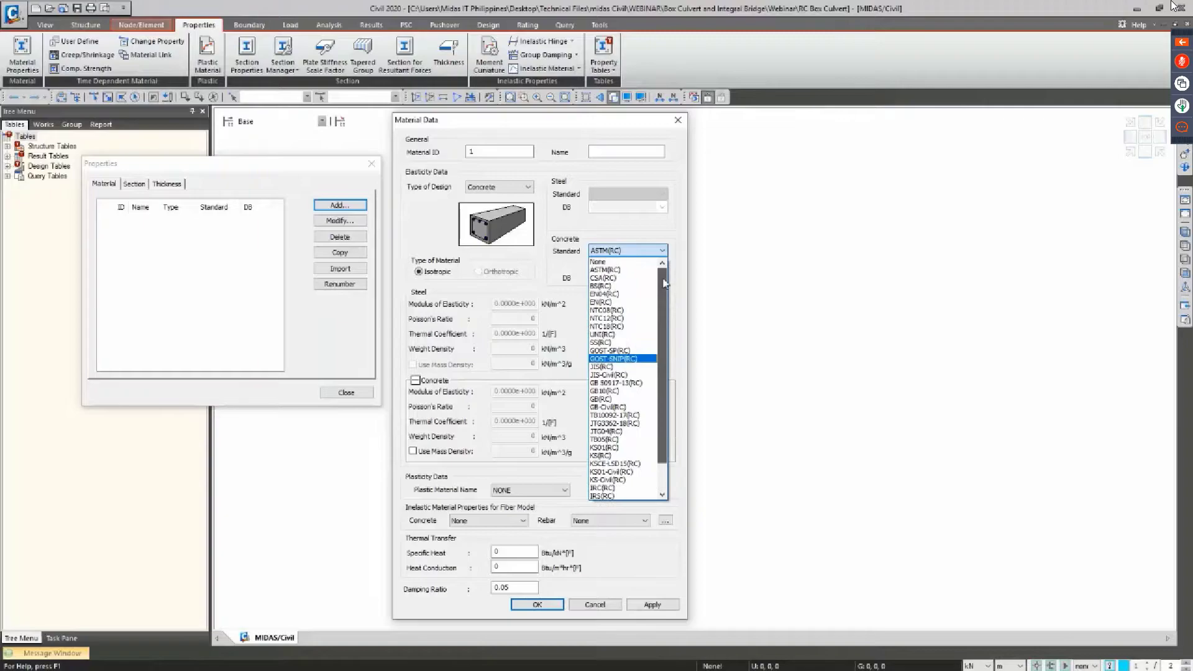
pyautogui.click(626, 271)
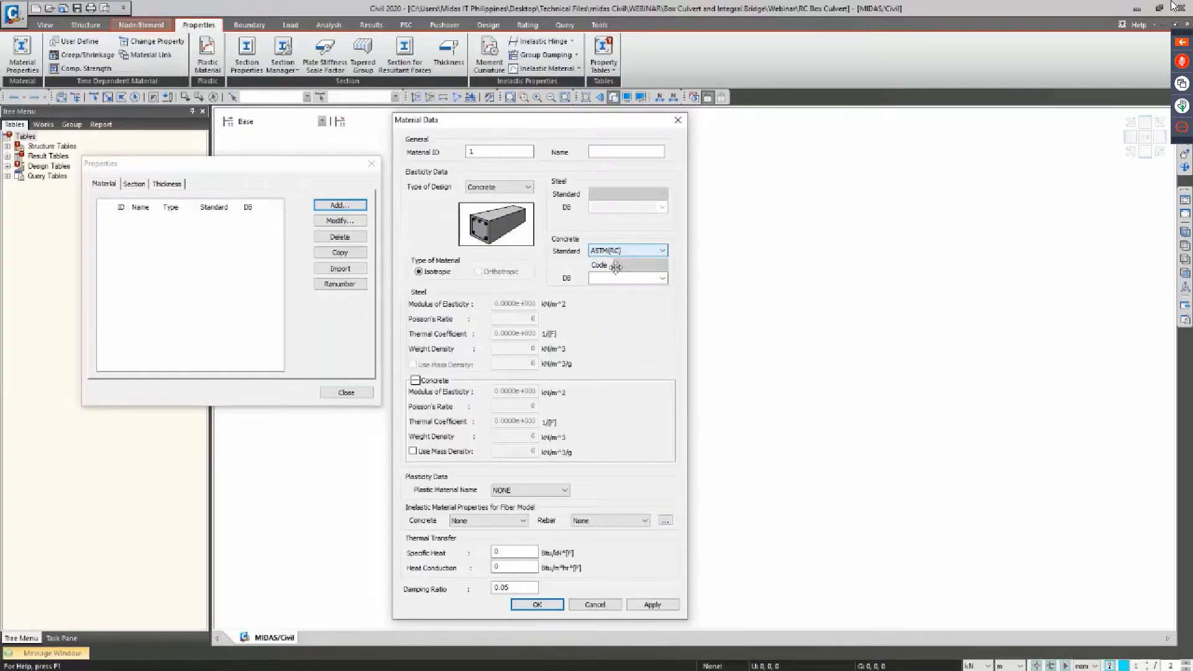
# Choose Grade C5000 from the ASTM(RC) concrete database for the new material
pyautogui.click(663, 281)
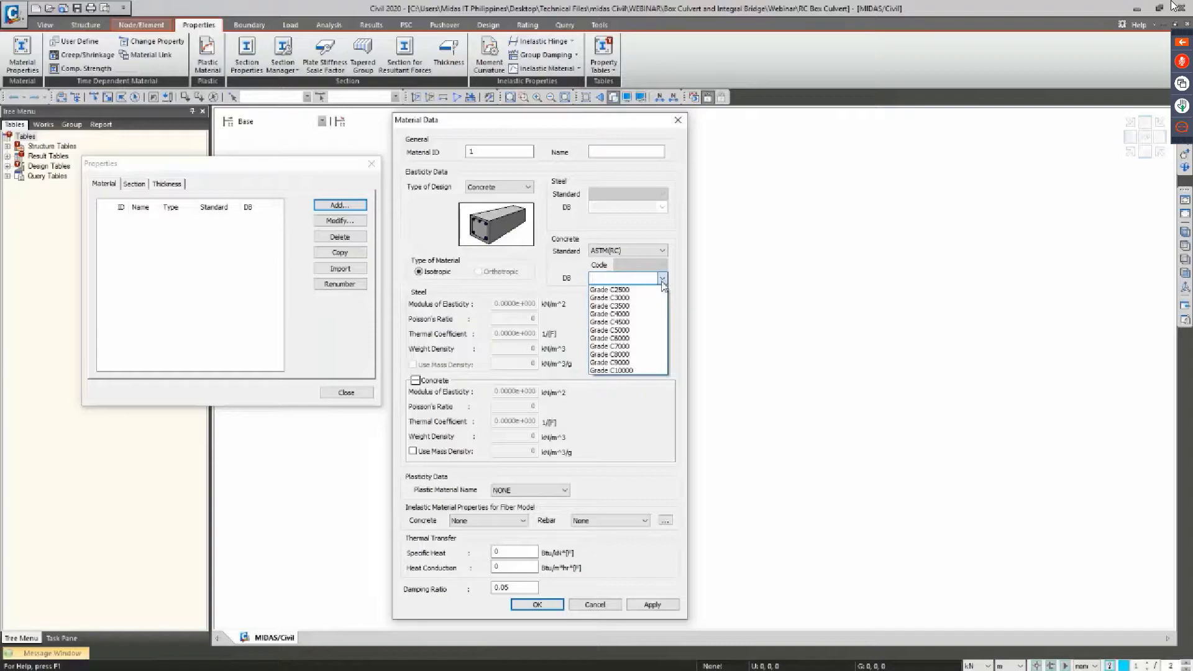
pyautogui.click(640, 330)
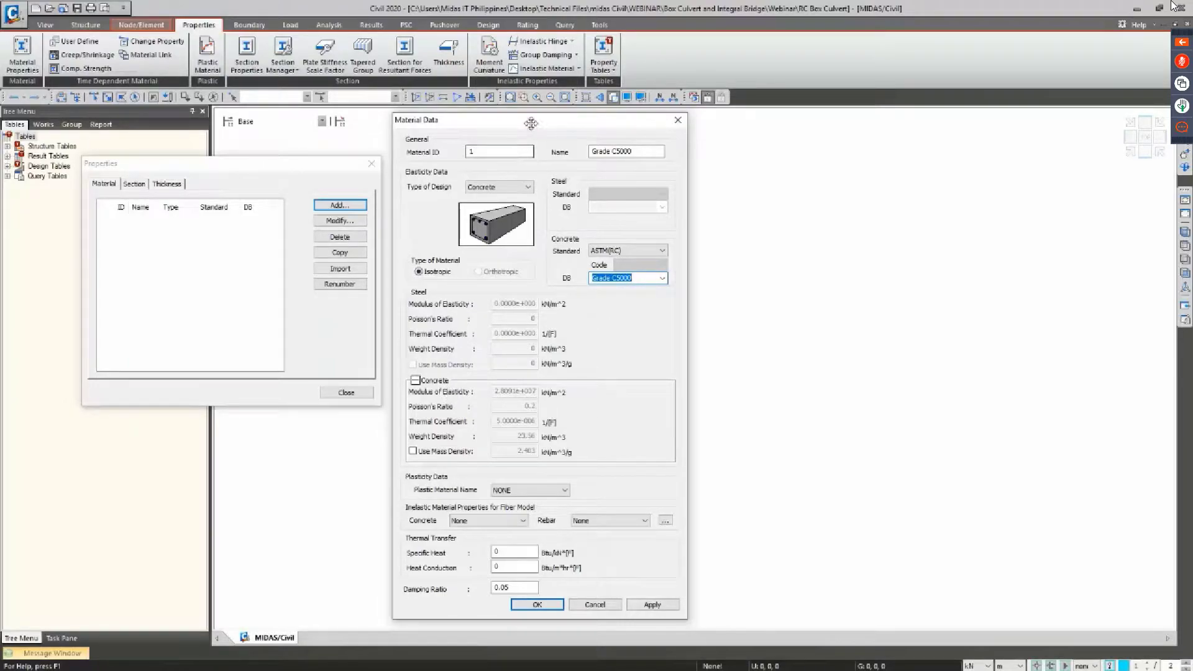
pyautogui.moveTo(527, 119); pyautogui.dragTo(526, 86)
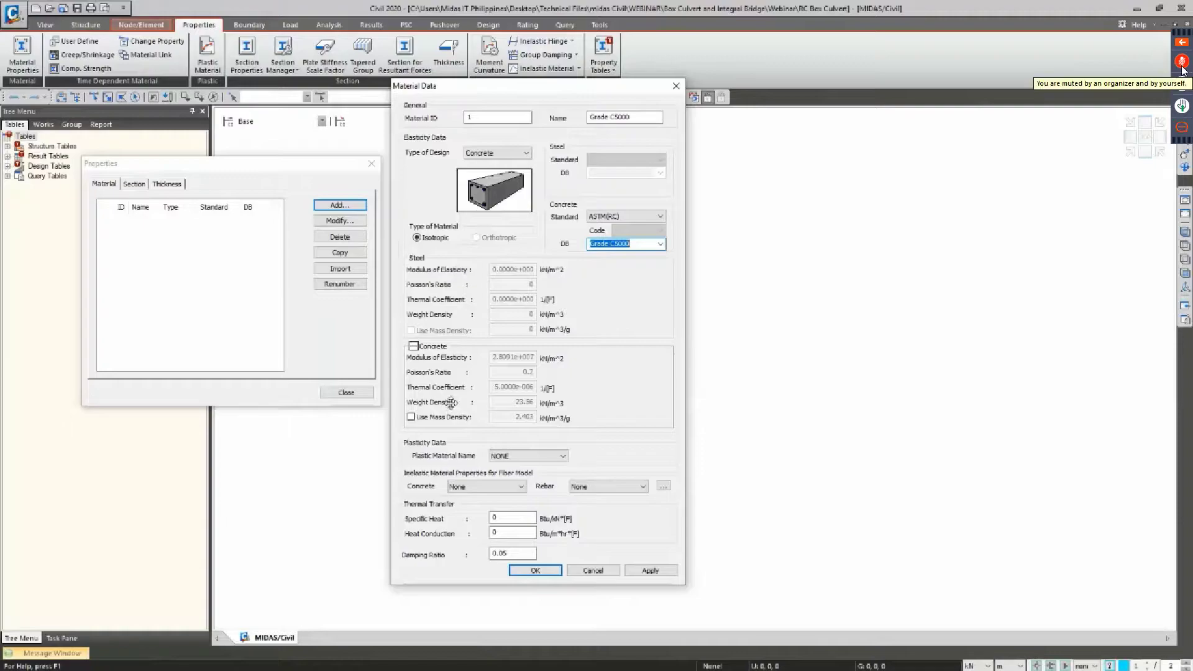
pyautogui.click(1186, 130)
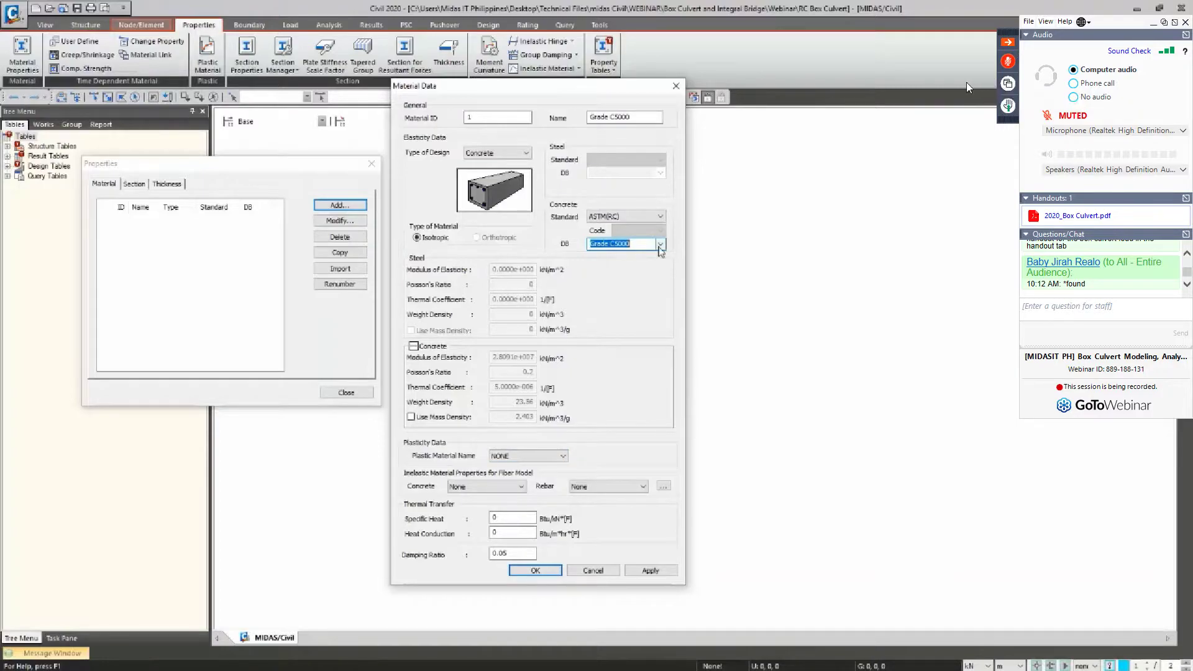
pyautogui.click(1008, 44)
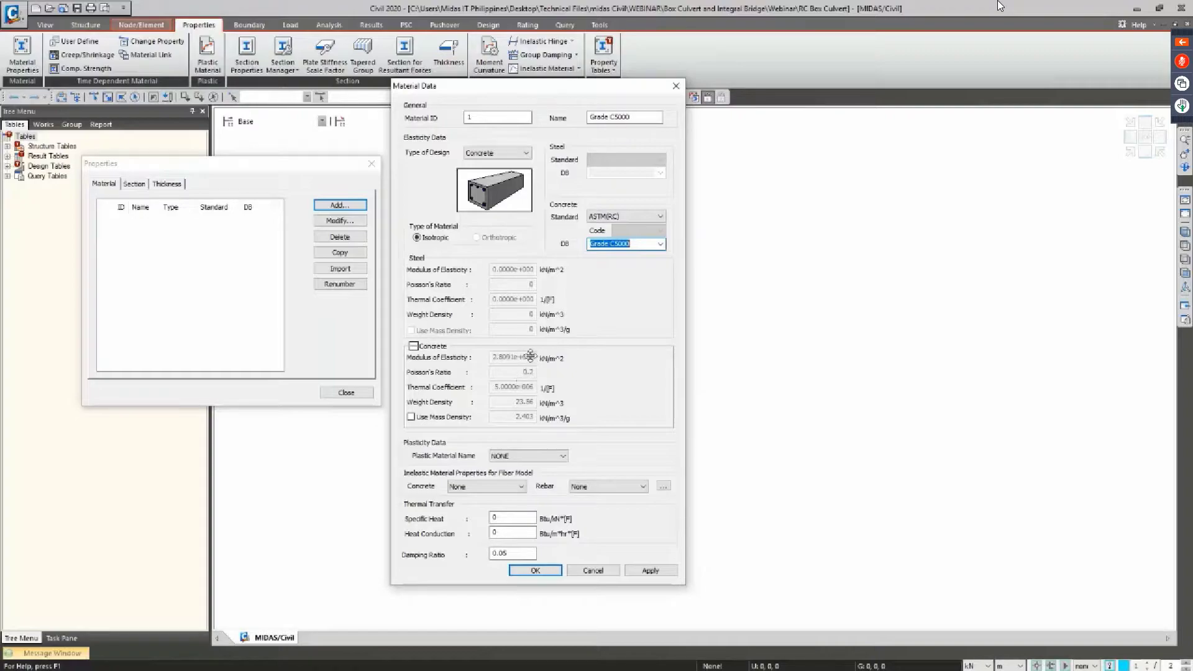
# Try the concrete standard None to make the modulus, Poisson's ratio, thermal coefficient and weight density of the concrete editable
pyautogui.click(643, 218)
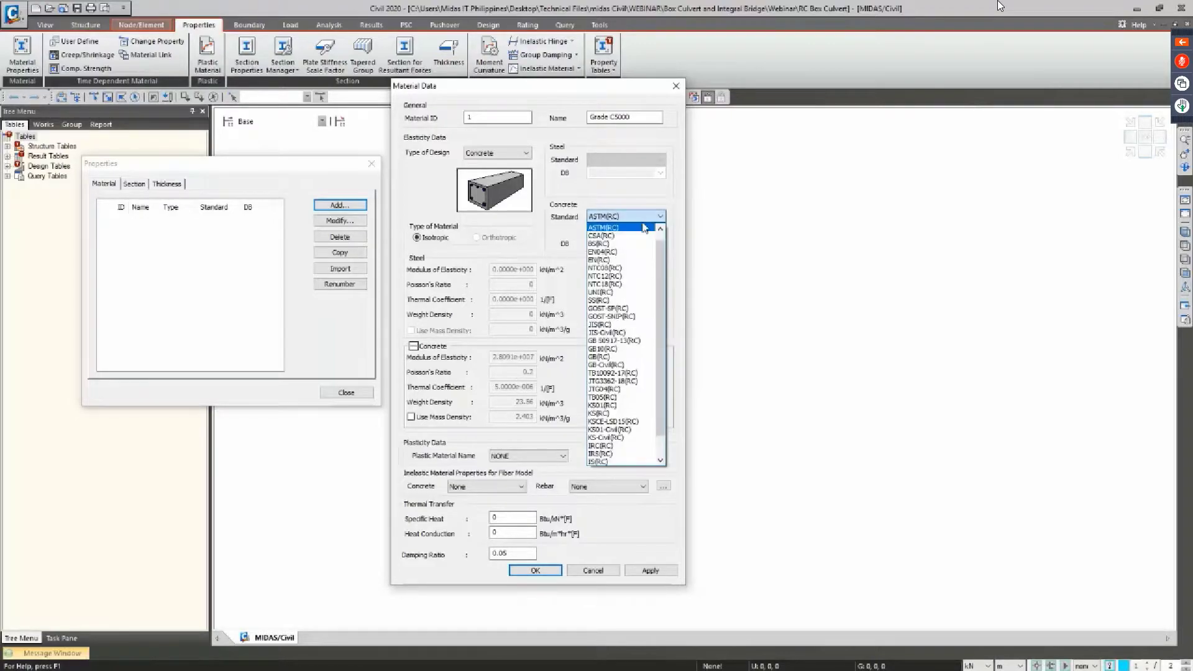
pyautogui.click(618, 227)
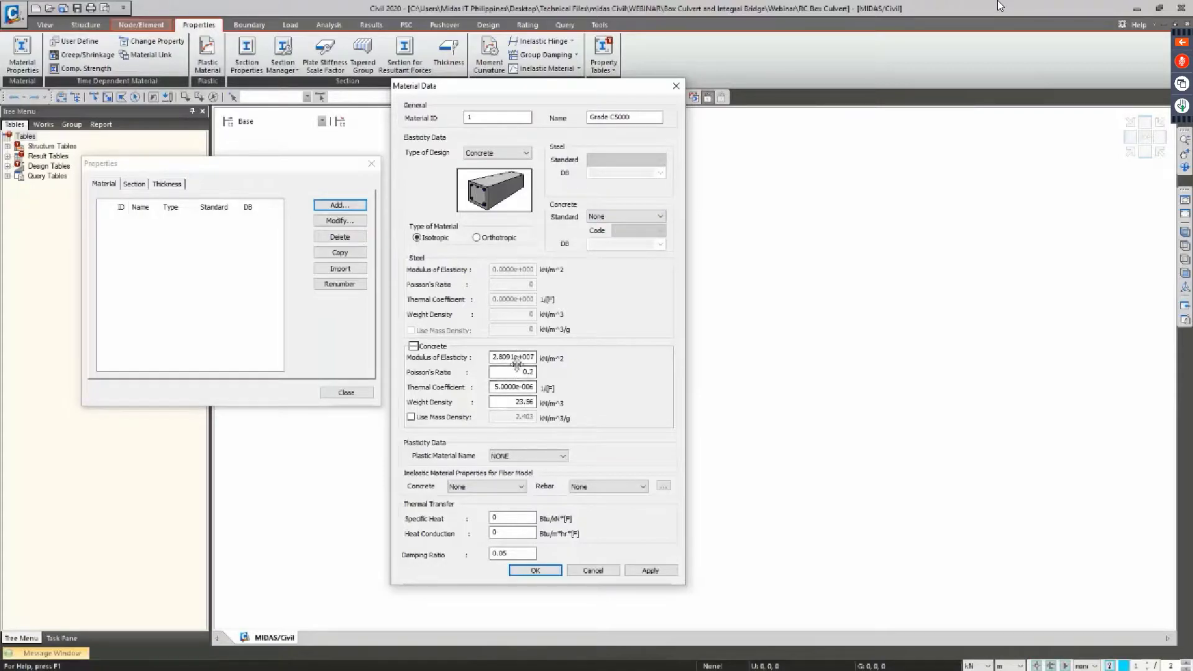
pyautogui.click(525, 376)
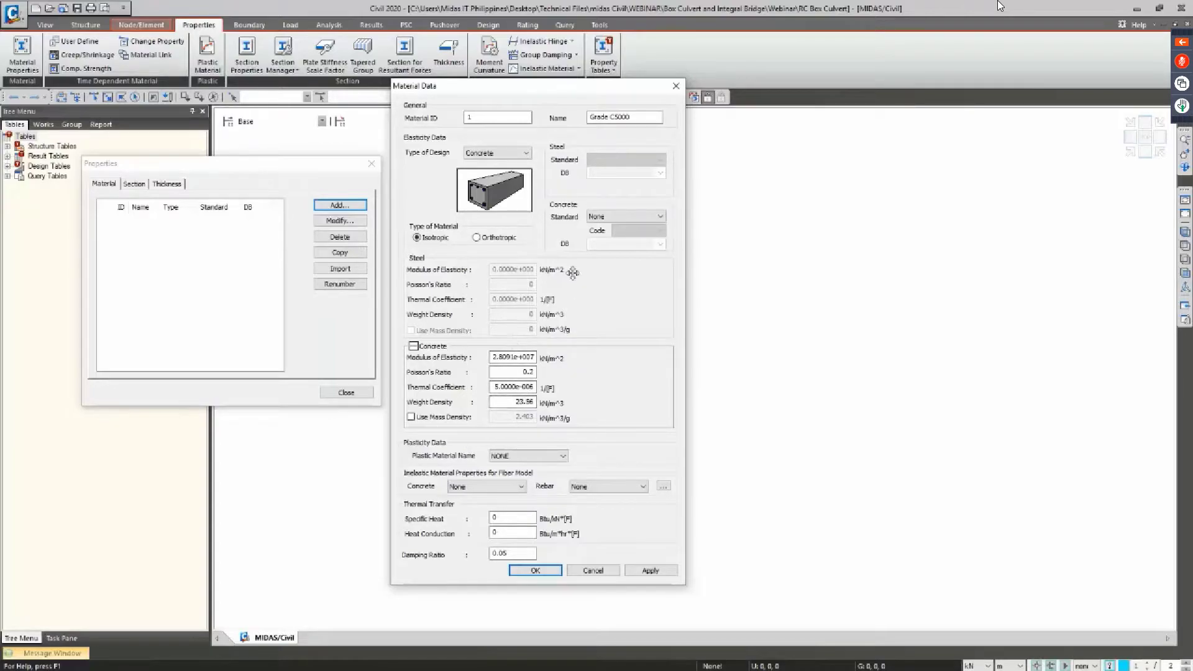
# Set the concrete standard back to ASTM(RC) with Grade C5000 and add the material
pyautogui.click(600, 218)
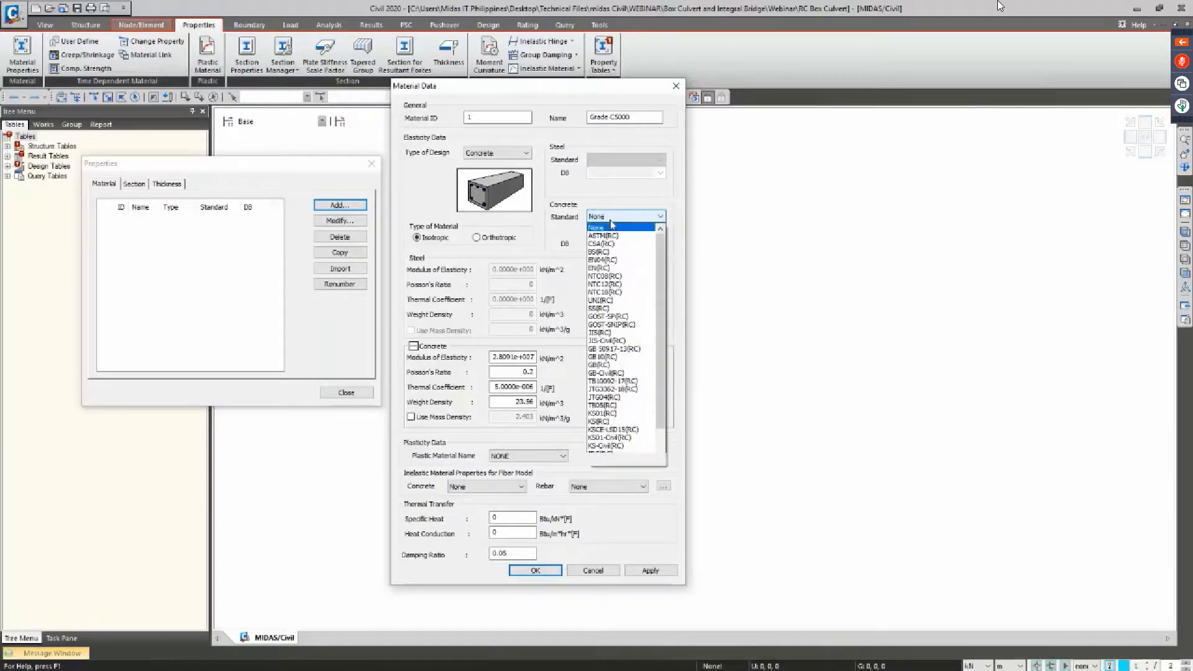
pyautogui.click(621, 236)
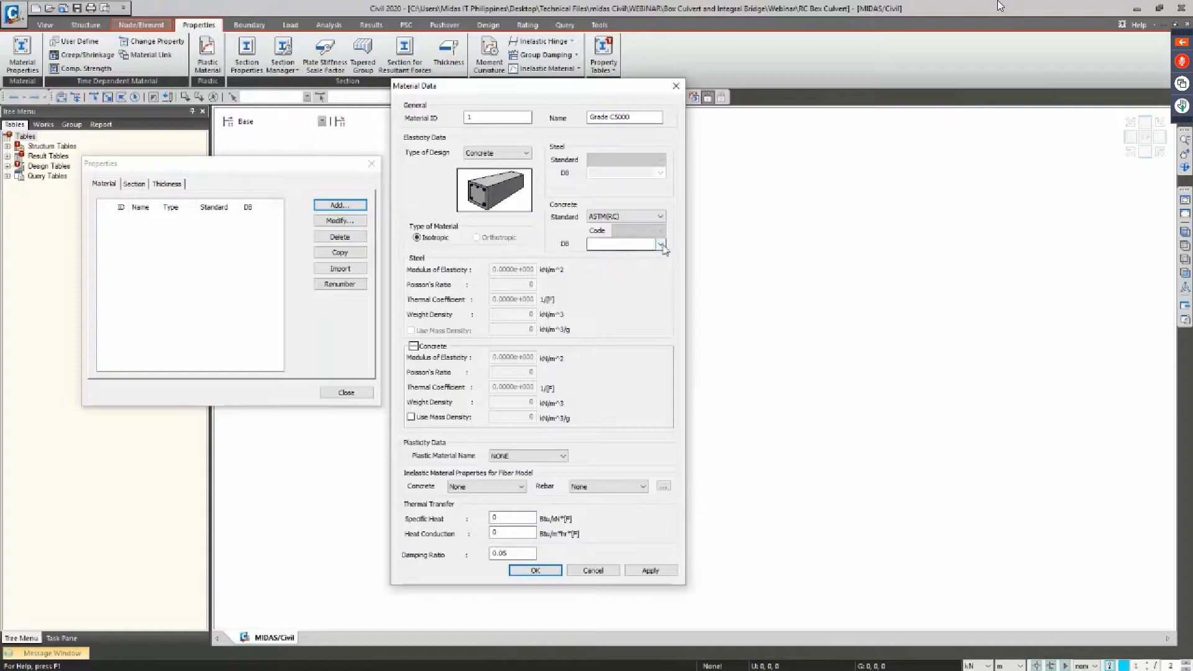
pyautogui.click(661, 243)
pyautogui.click(625, 301)
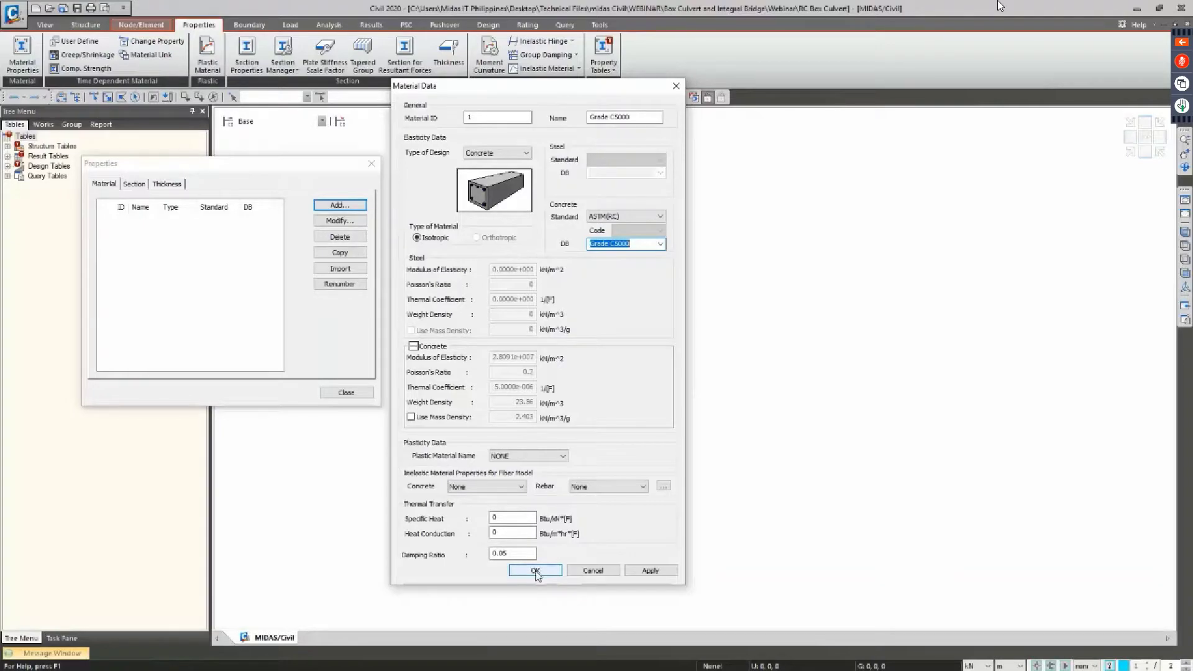
pyautogui.click(535, 571)
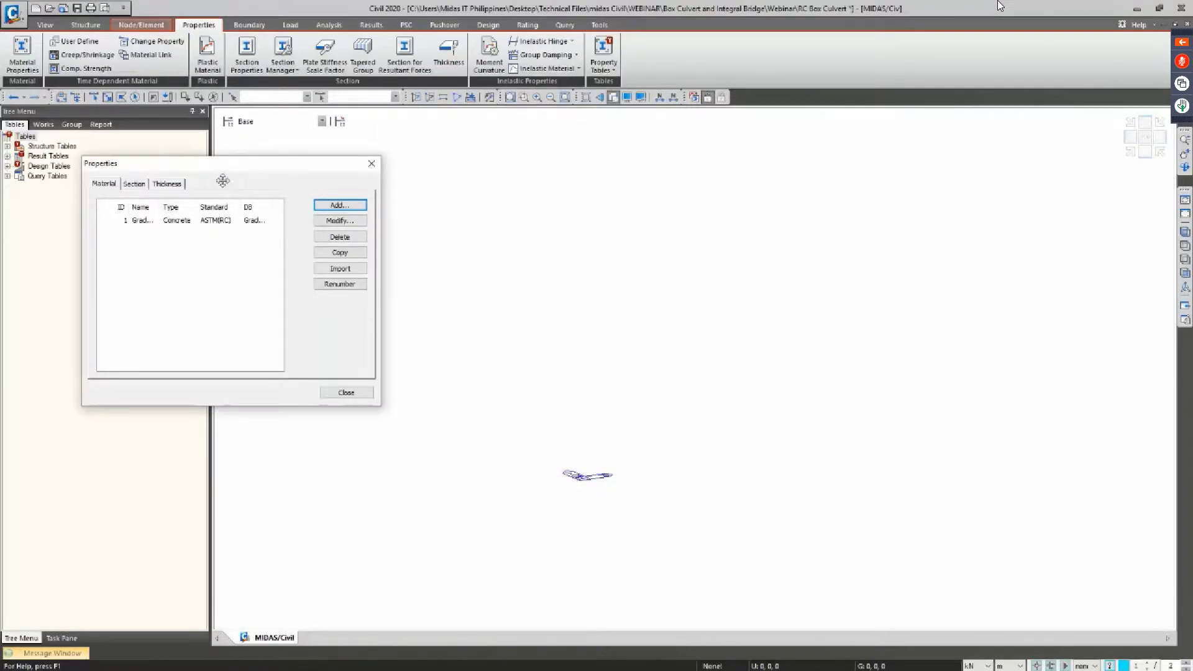
# Check the full name of the new material in the properties list and in the Works tree
pyautogui.moveTo(223, 180); pyautogui.dragTo(373, 183)
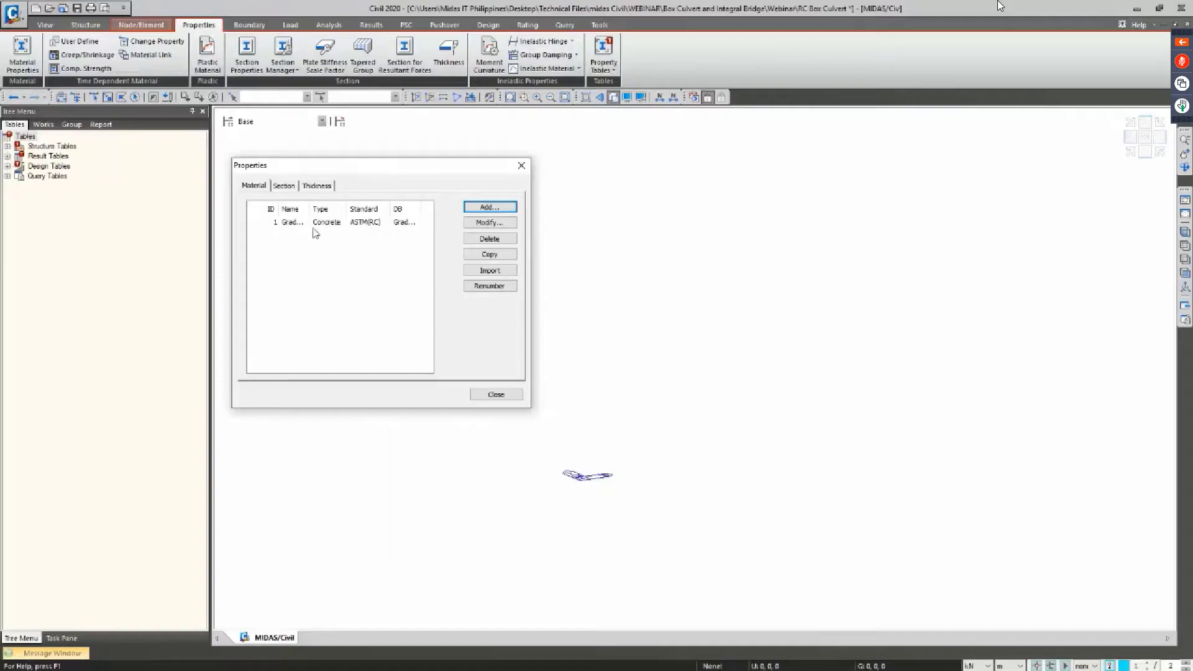
pyautogui.moveTo(308, 209); pyautogui.dragTo(344, 209)
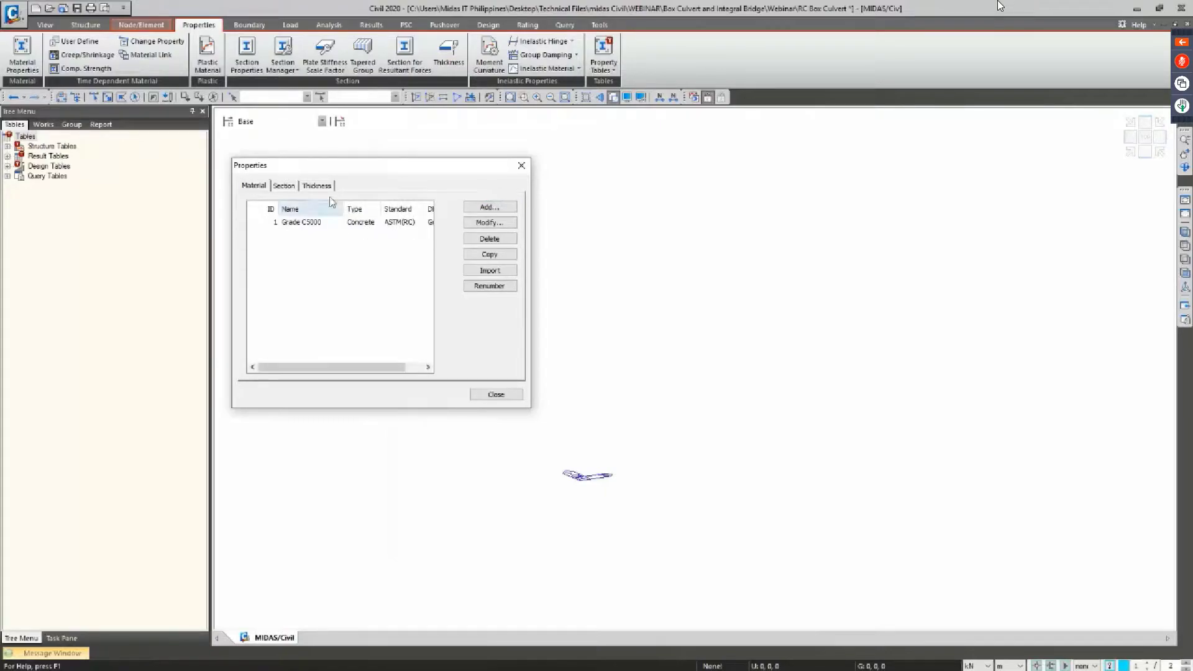
pyautogui.click(485, 395)
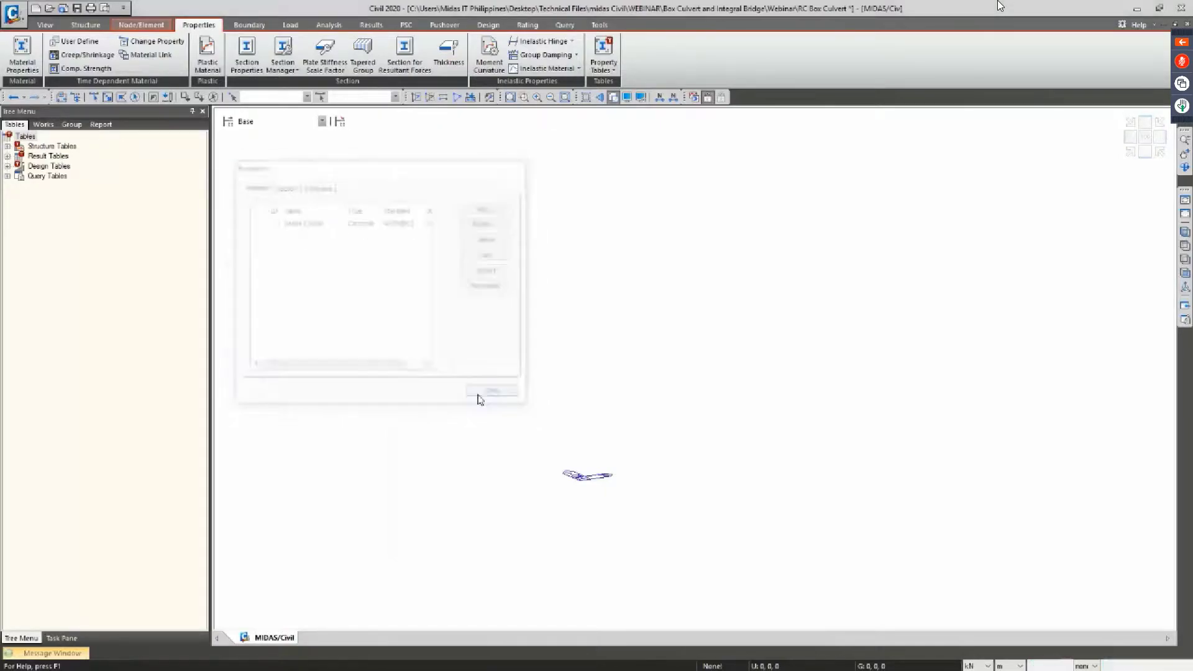
pyautogui.click(77, 98)
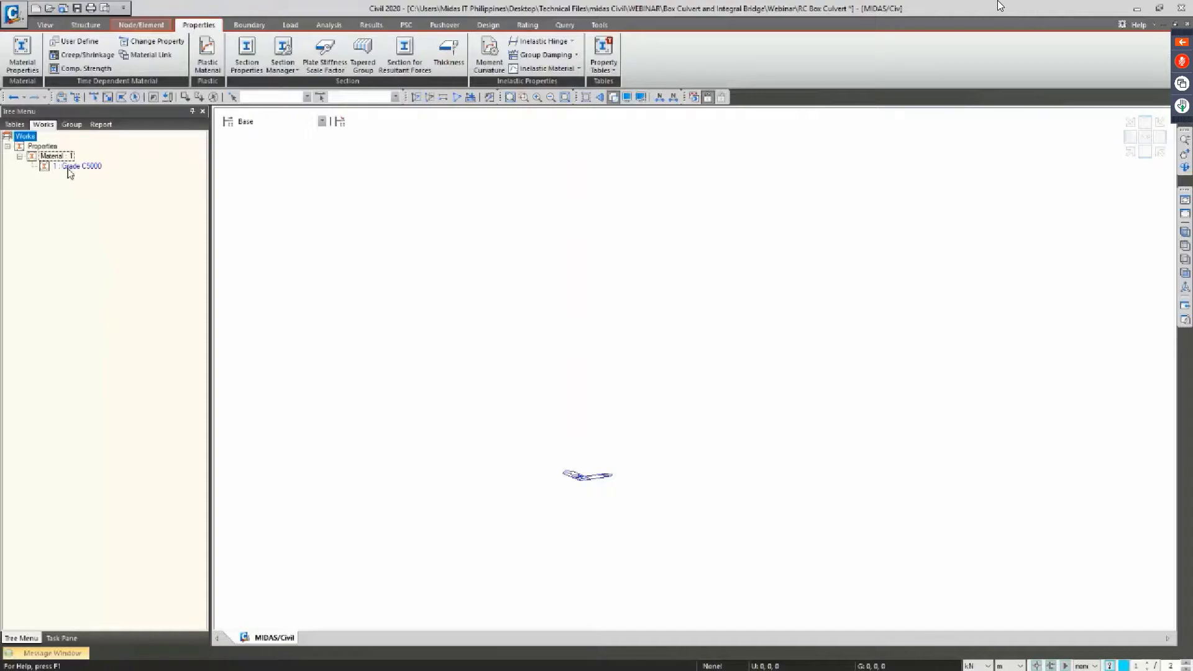
# Switch to the presentation, view the Box Culvert Wizard slide, and return to midas Civil
pyautogui.hotkey('alt', 'Tab')
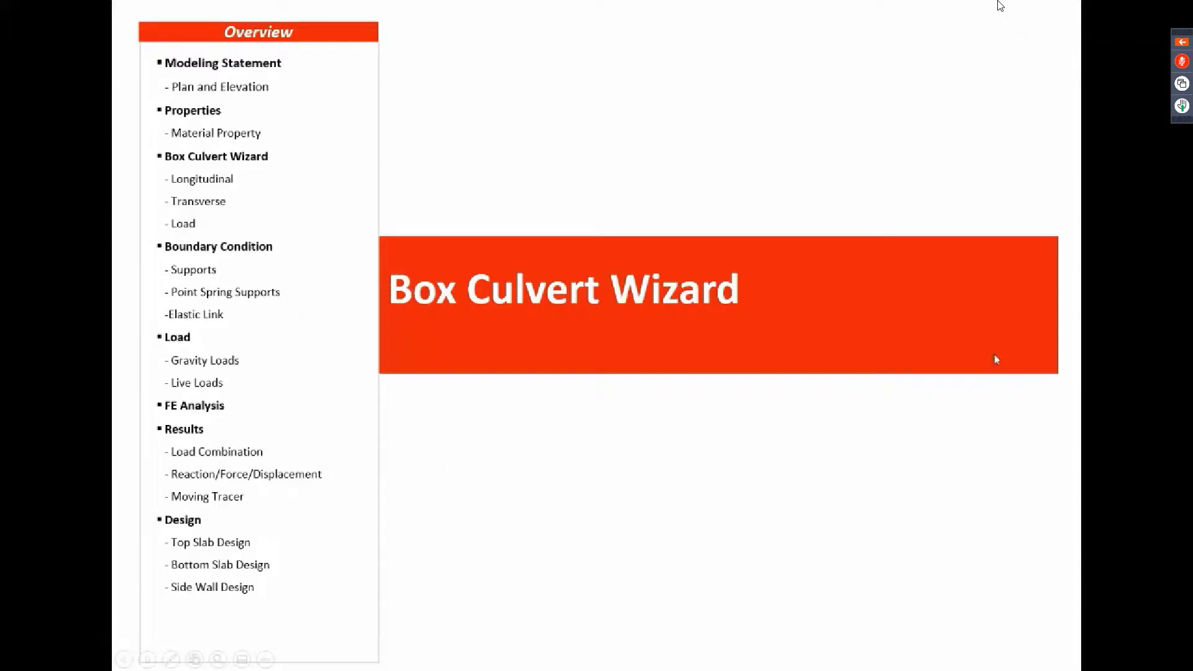
pyautogui.hotkey('alt', 'Tab')
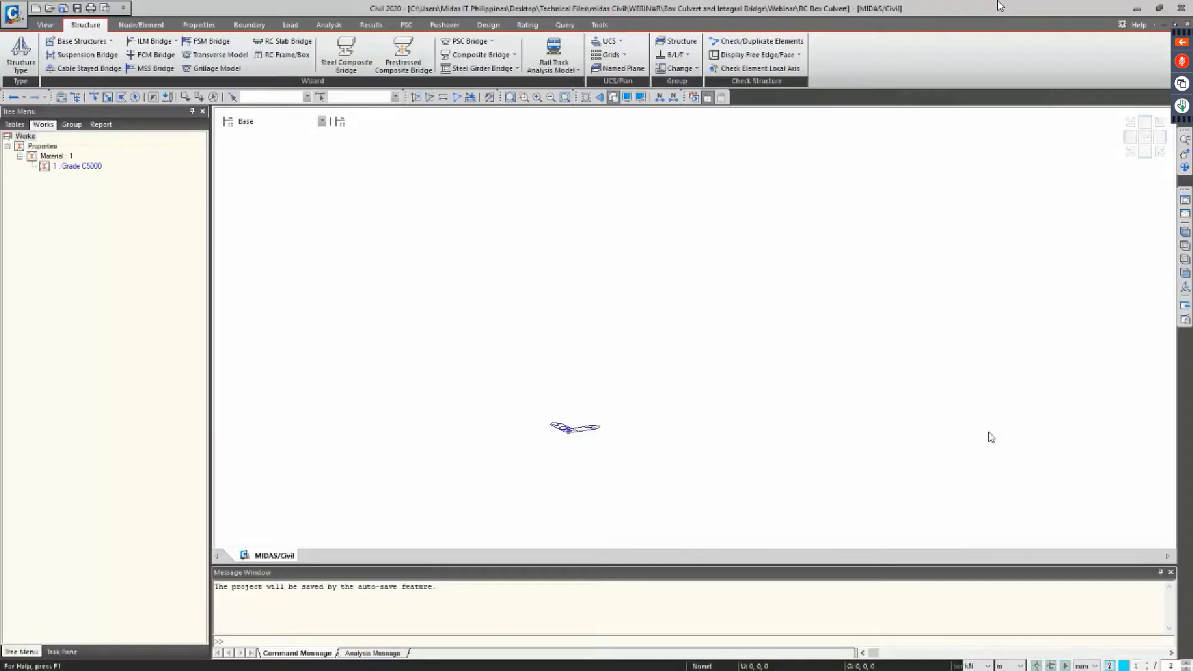
# Start the R.C. Frame/Box Culvert Wizard, look at the Pi Type Frame diagram, and set the type of bridge to Box Culvert
pyautogui.click(22, 65)
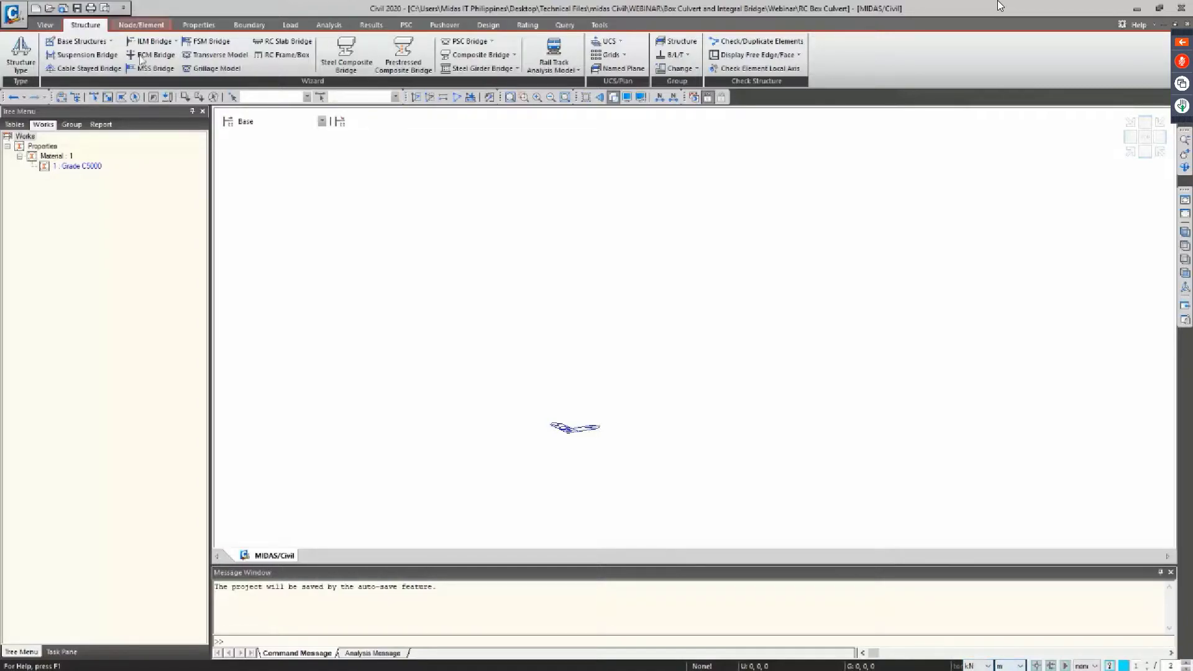
pyautogui.click(266, 62)
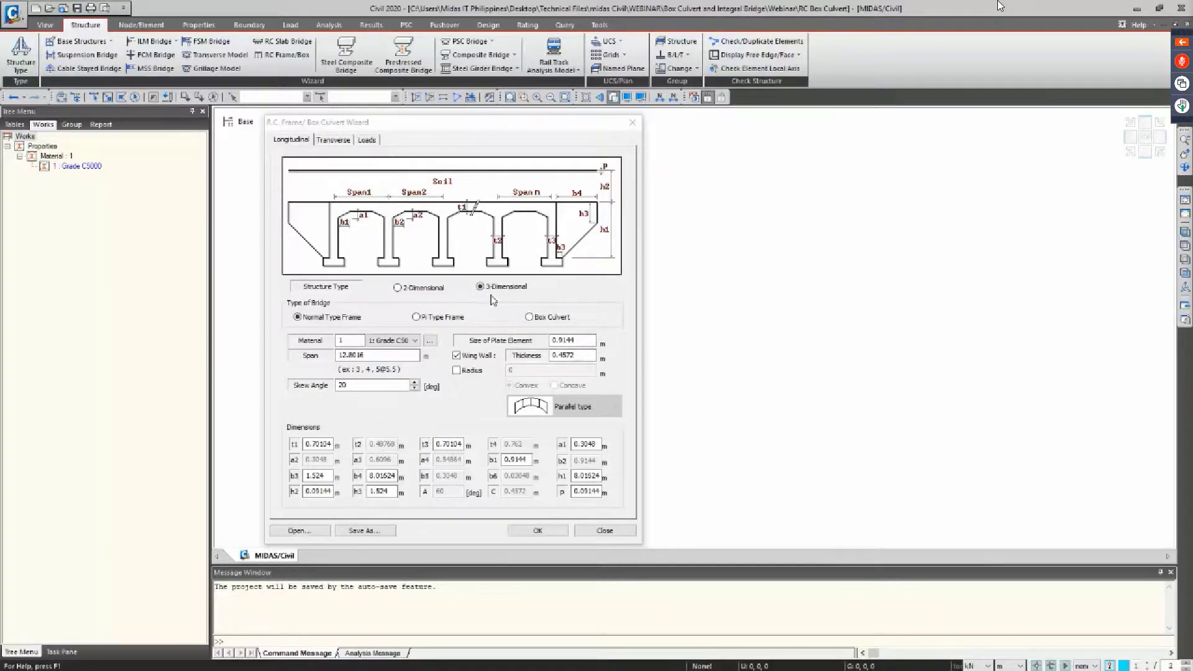
pyautogui.click(417, 318)
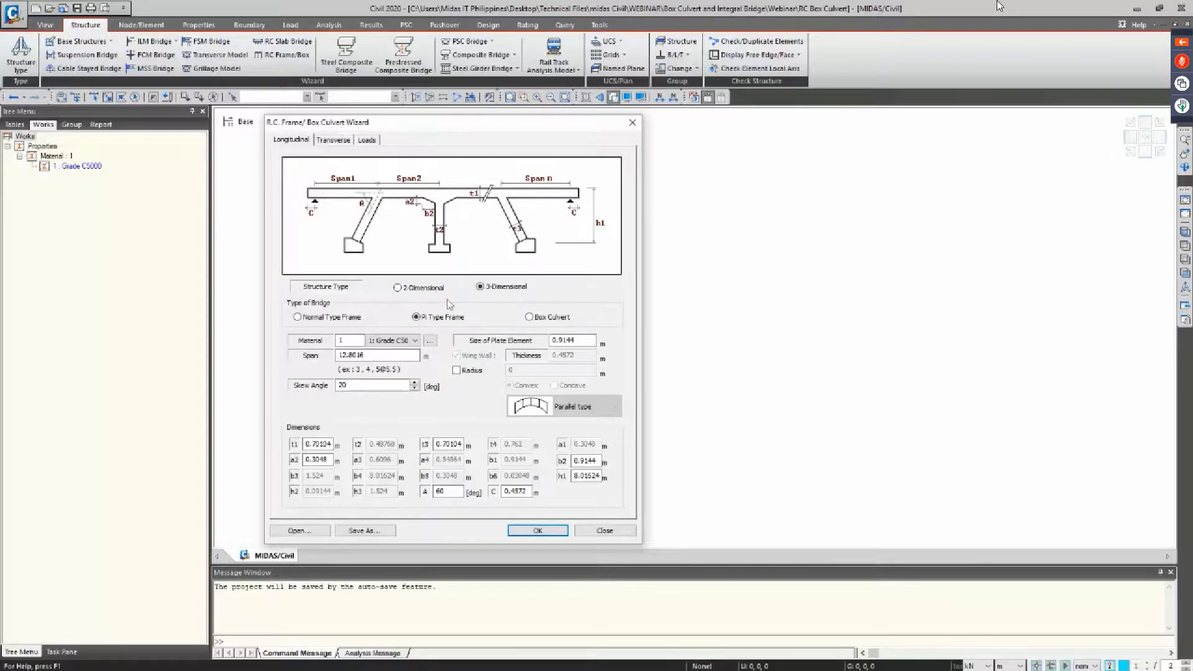
pyautogui.click(529, 317)
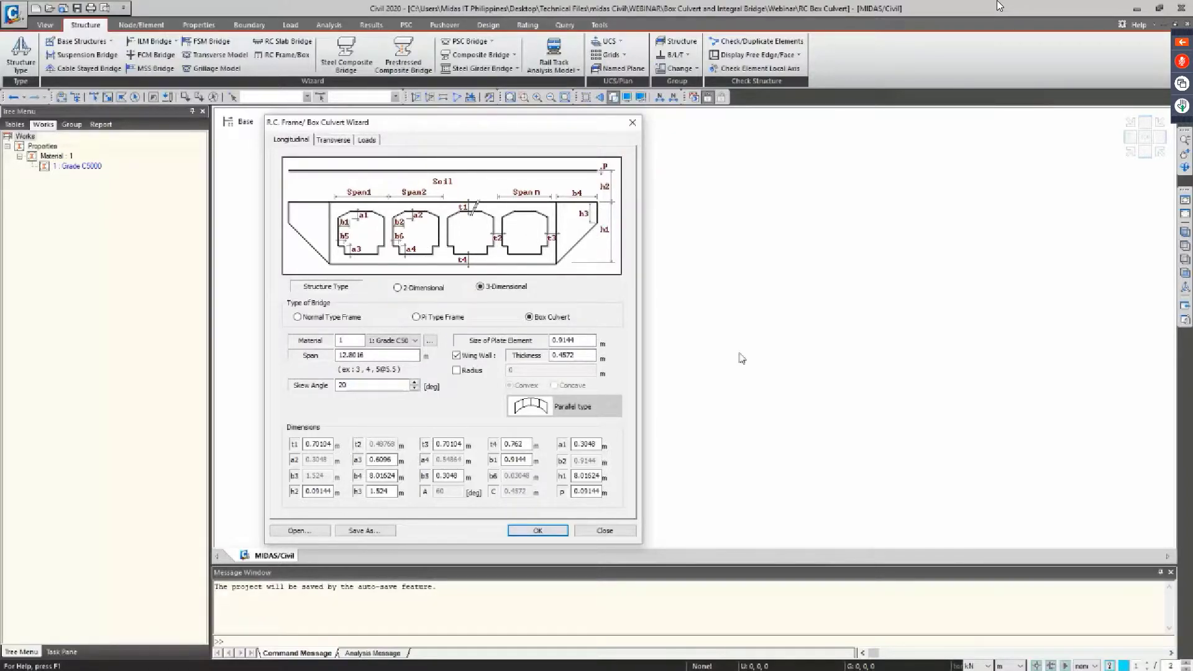
# Load the saved culvert data with a 2@6 m span and 0.5 m plate elements, and choose Grade C5000 as the material
pyautogui.click(1000, 6)
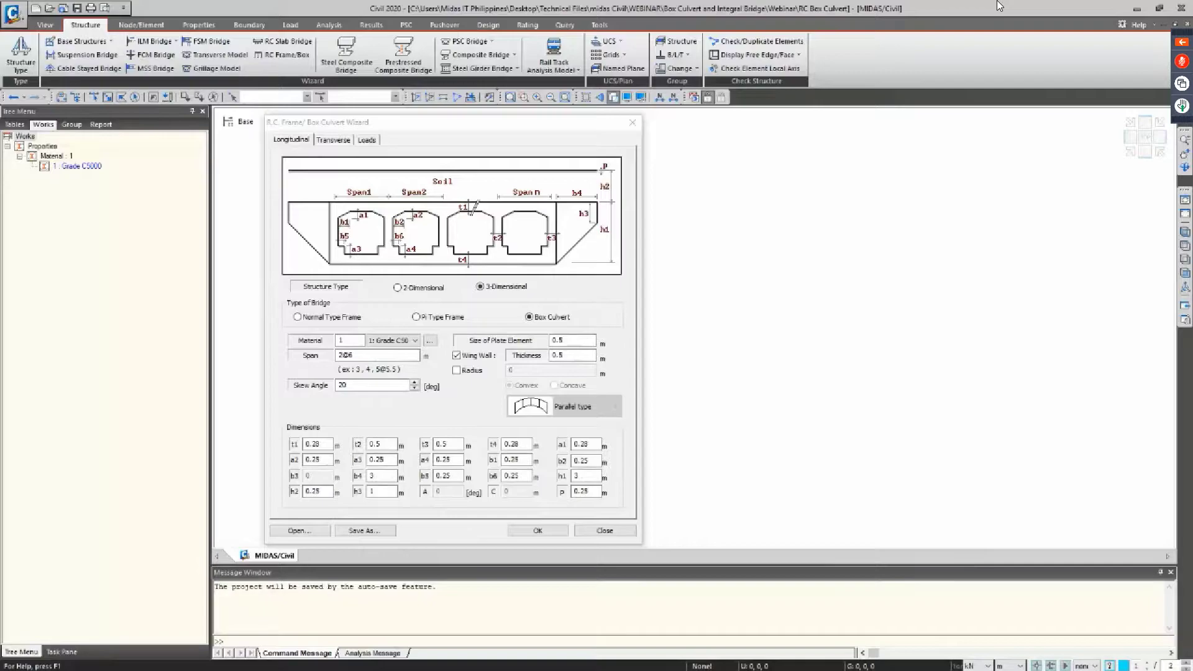
pyautogui.click(414, 341)
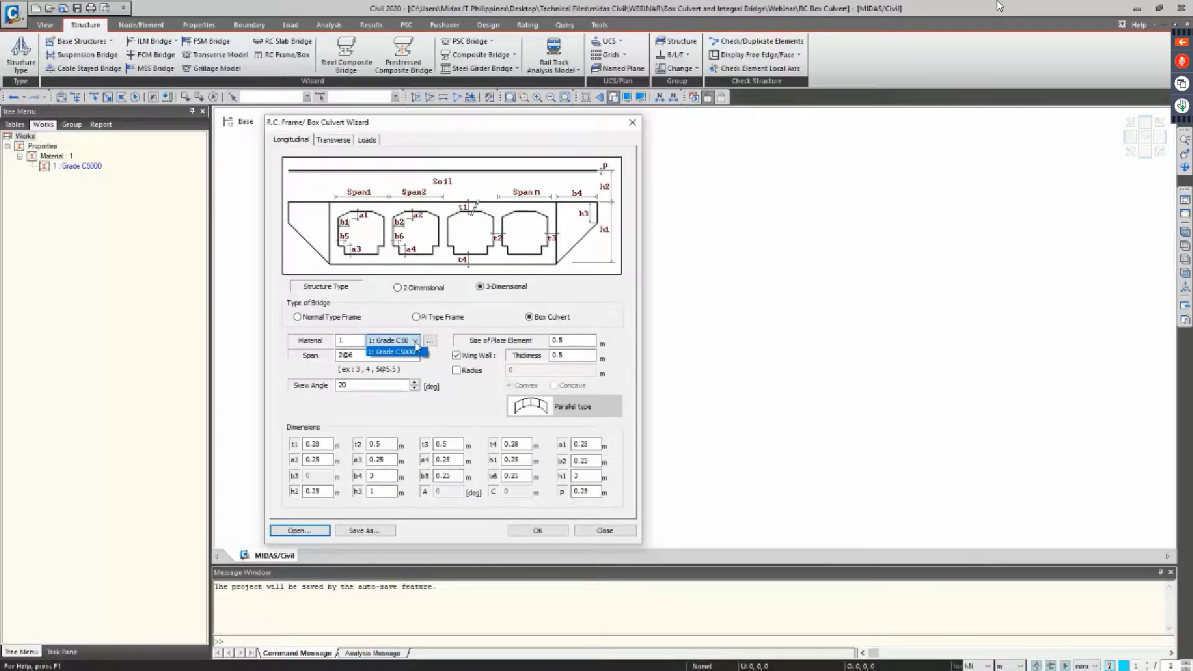
pyautogui.click(416, 349)
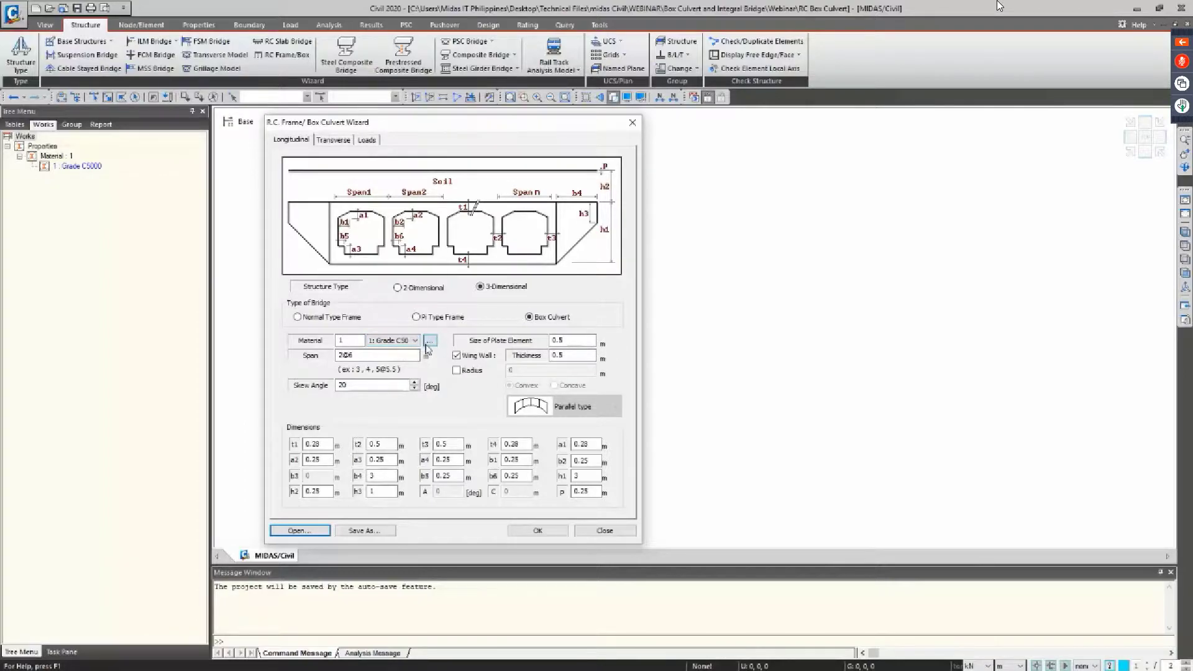
# View the material properties list from within the box culvert wizard and close it
pyautogui.click(430, 341)
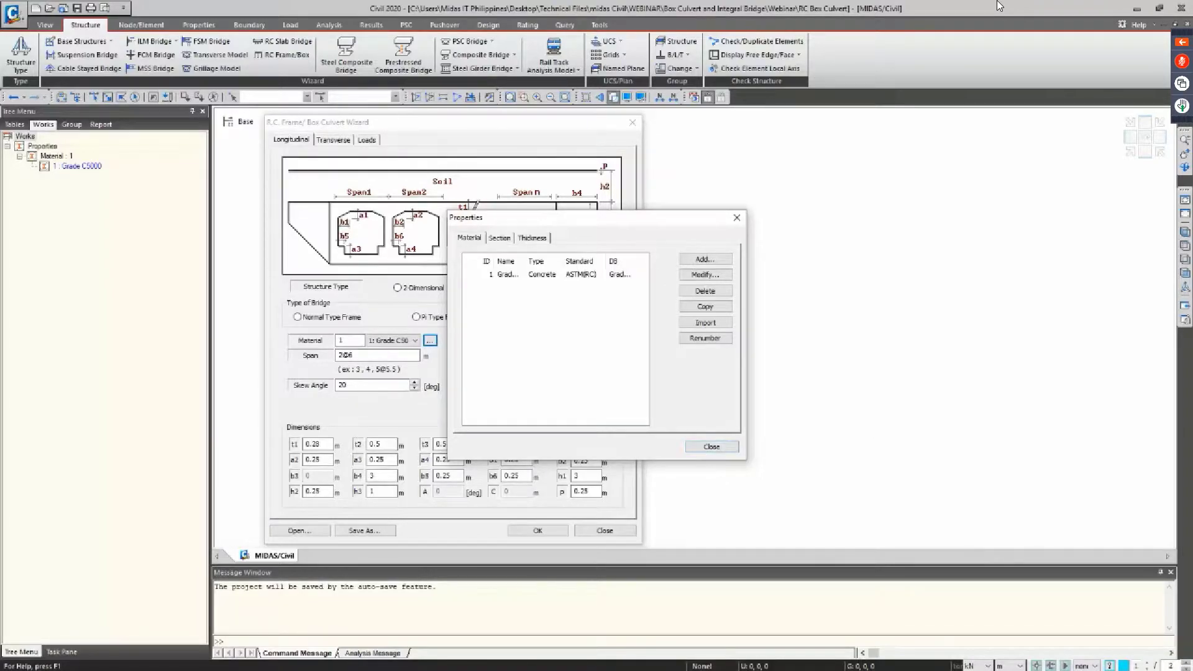
pyautogui.moveTo(585, 229); pyautogui.dragTo(630, 208)
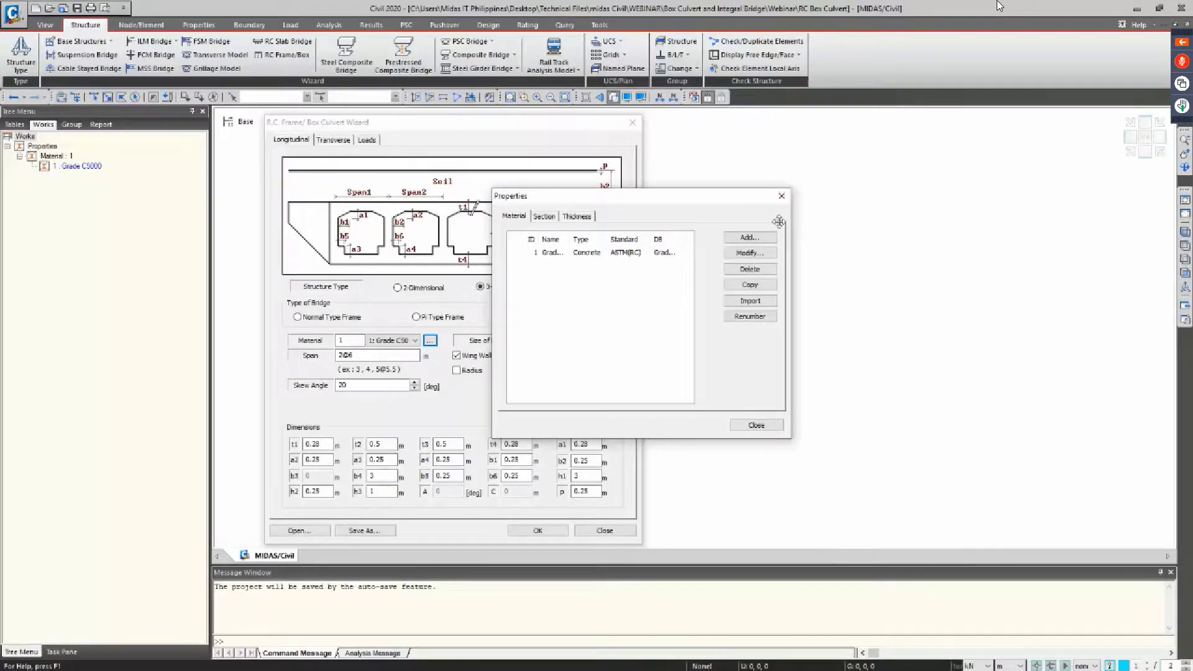
pyautogui.click(791, 197)
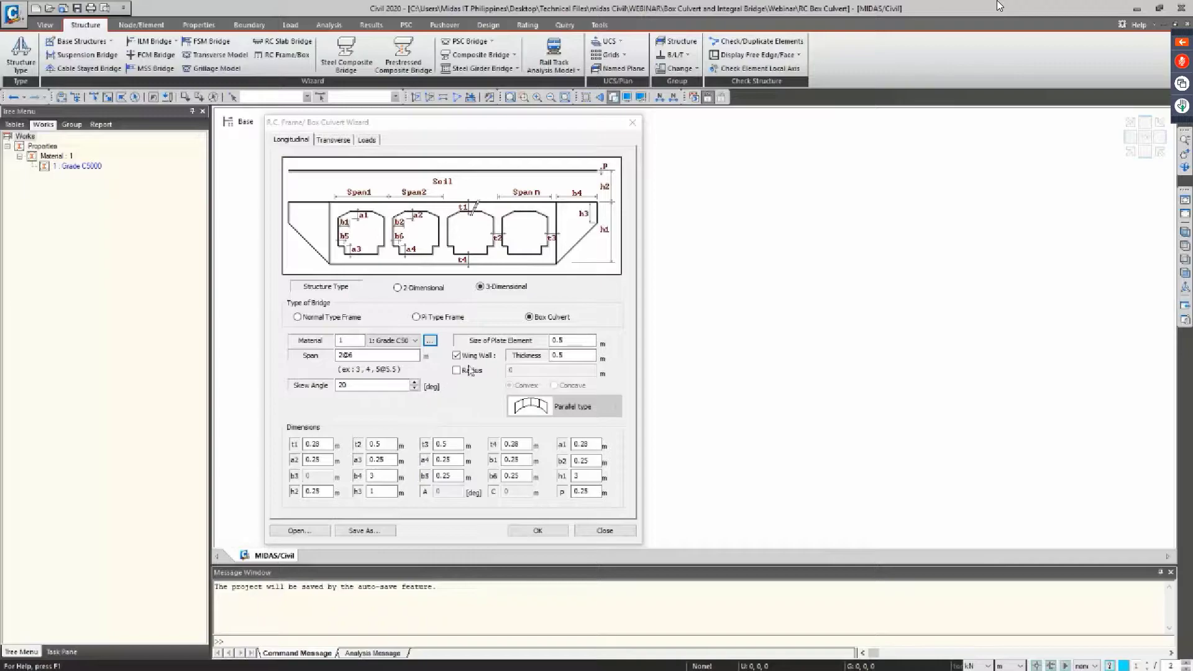
# Review the plate element size and wing wall settings in the longitudinal data of the wizard
pyautogui.click(555, 340)
pyautogui.moveTo(553, 340); pyautogui.dragTo(569, 340)
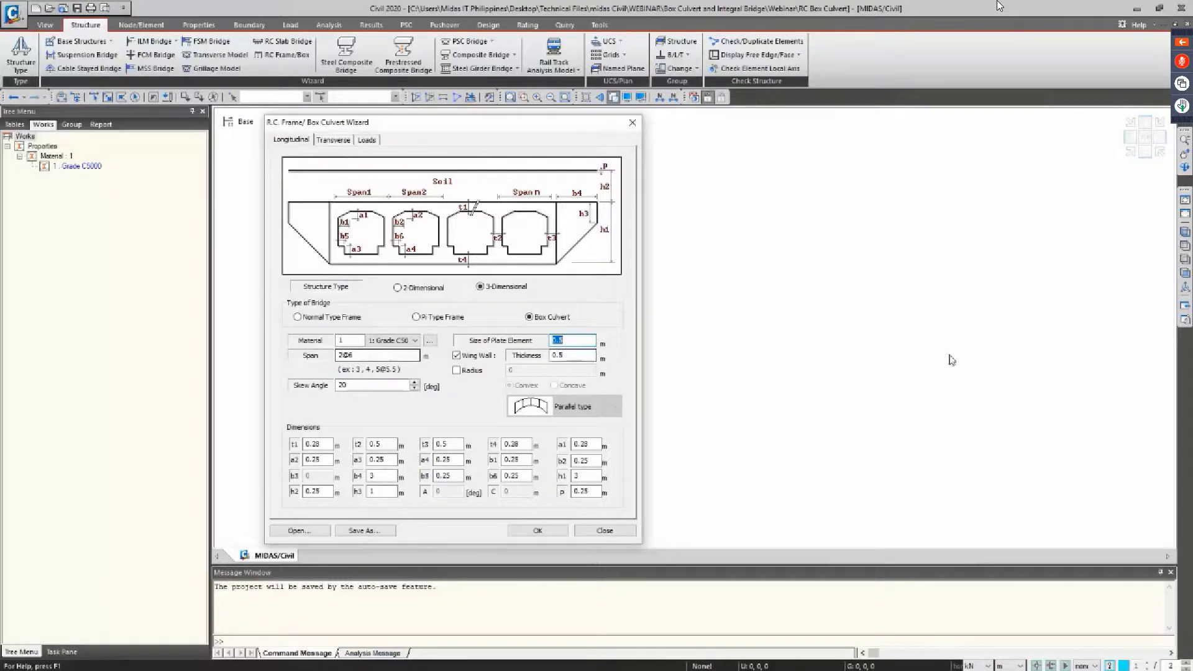
pyautogui.click(999, 6)
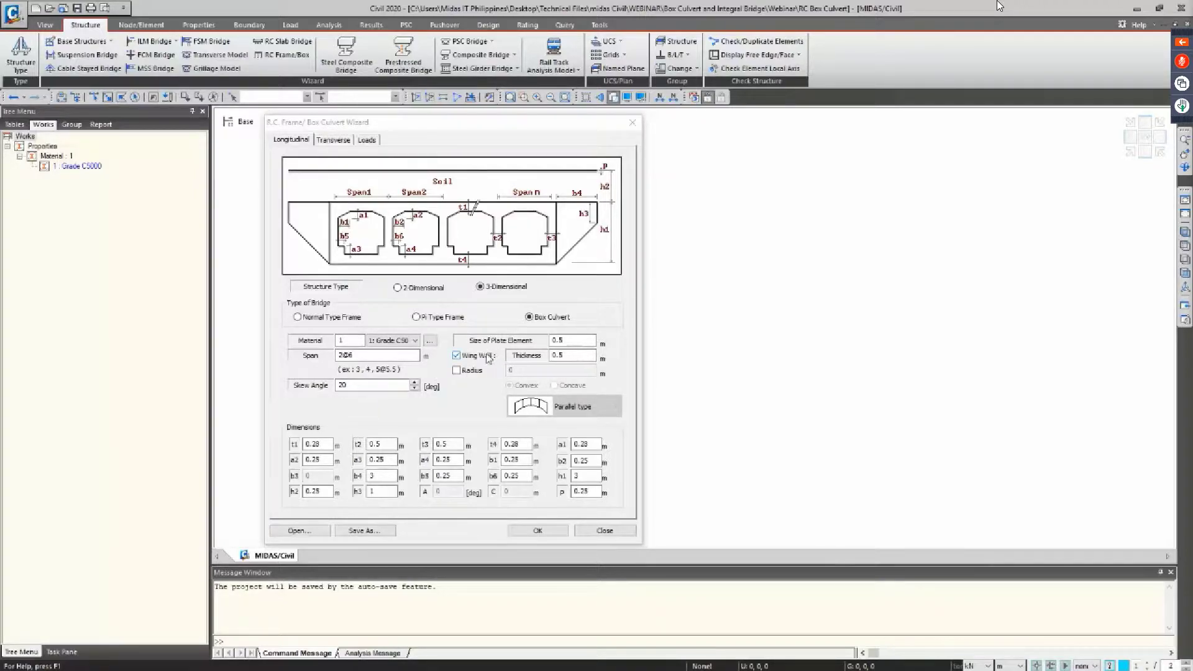
# Try the Radius option, look at its Radial and Parallel curve types, and turn the option off again
pyautogui.click(458, 372)
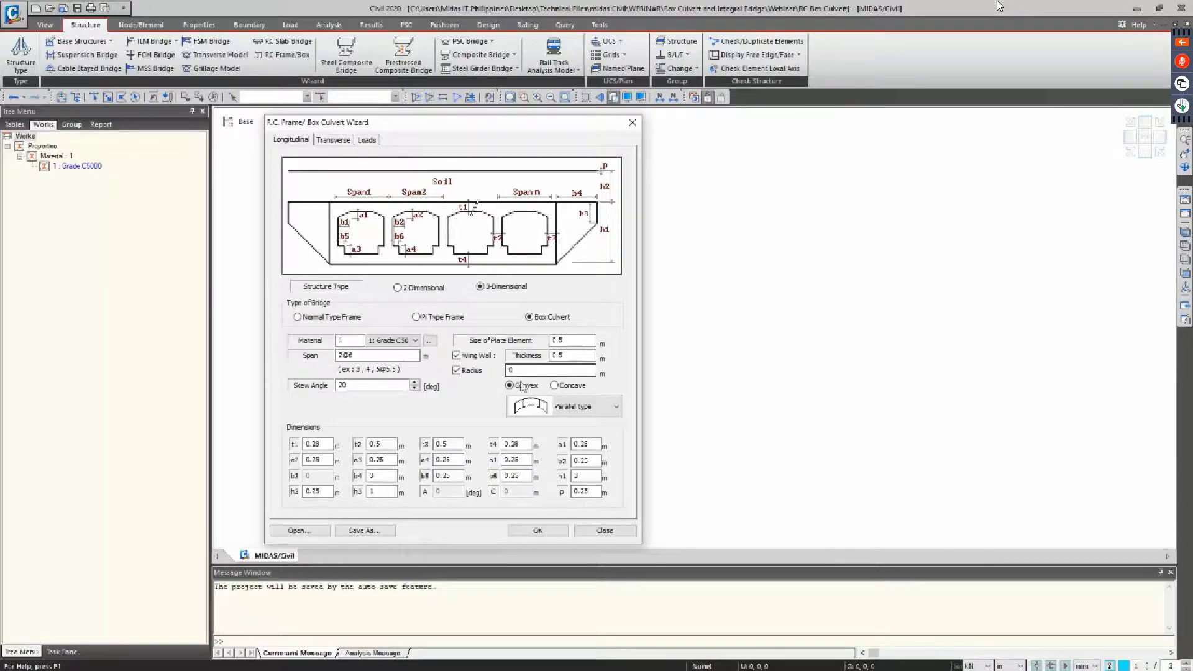
pyautogui.click(598, 408)
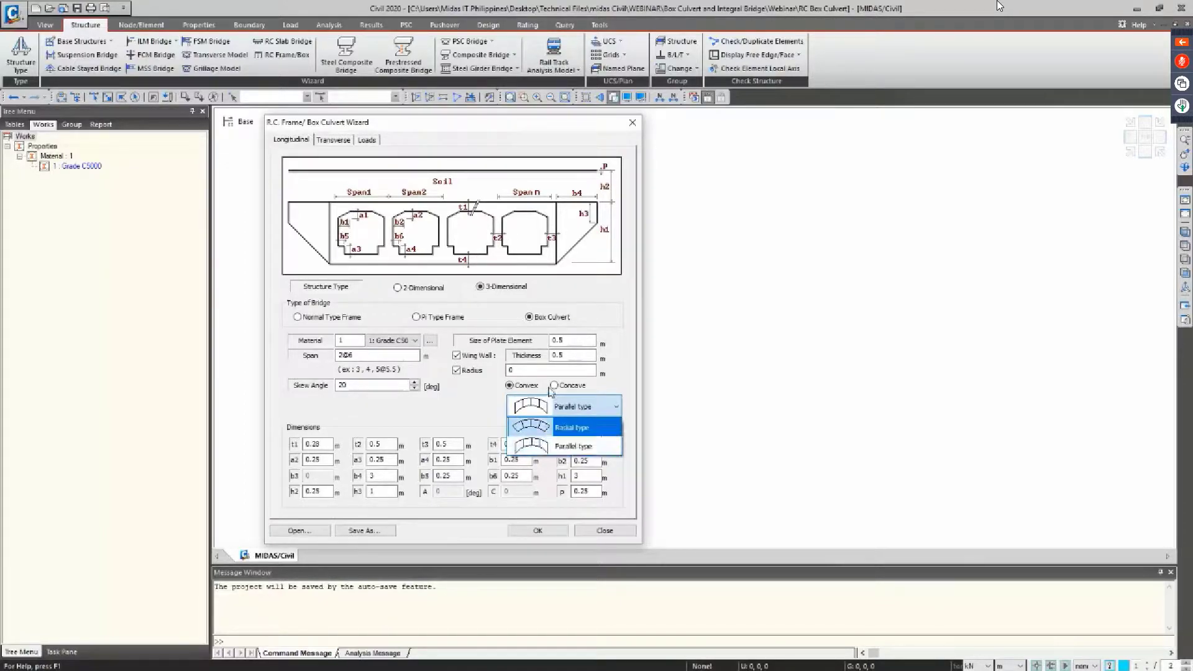
pyautogui.click(584, 408)
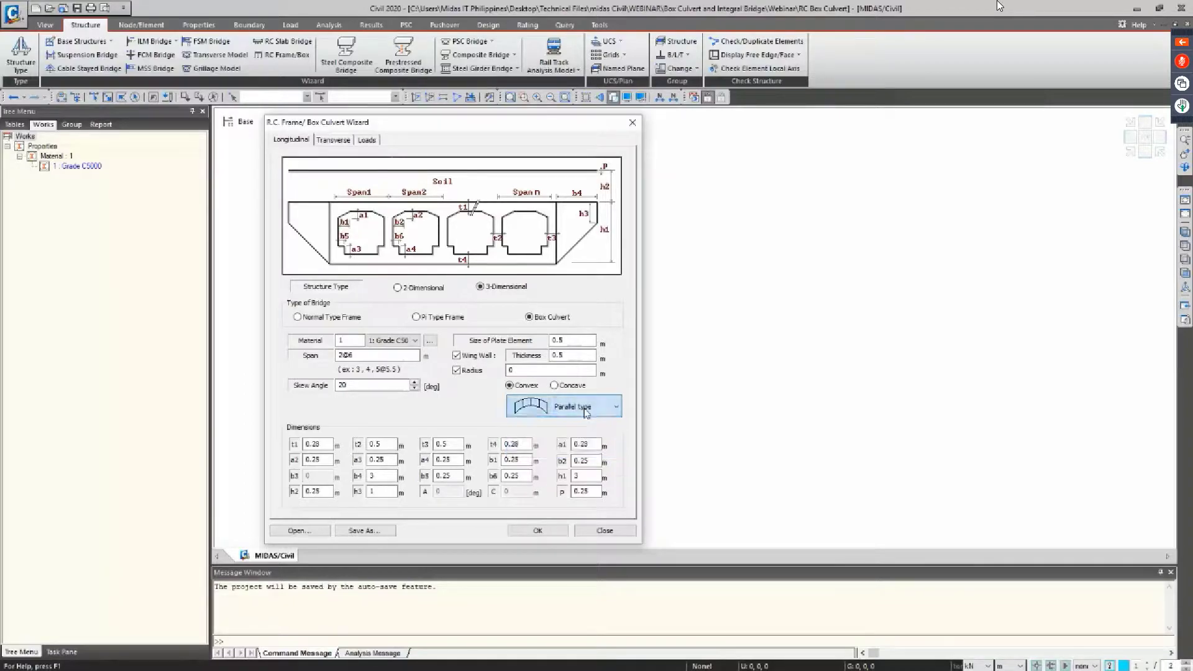
pyautogui.click(457, 371)
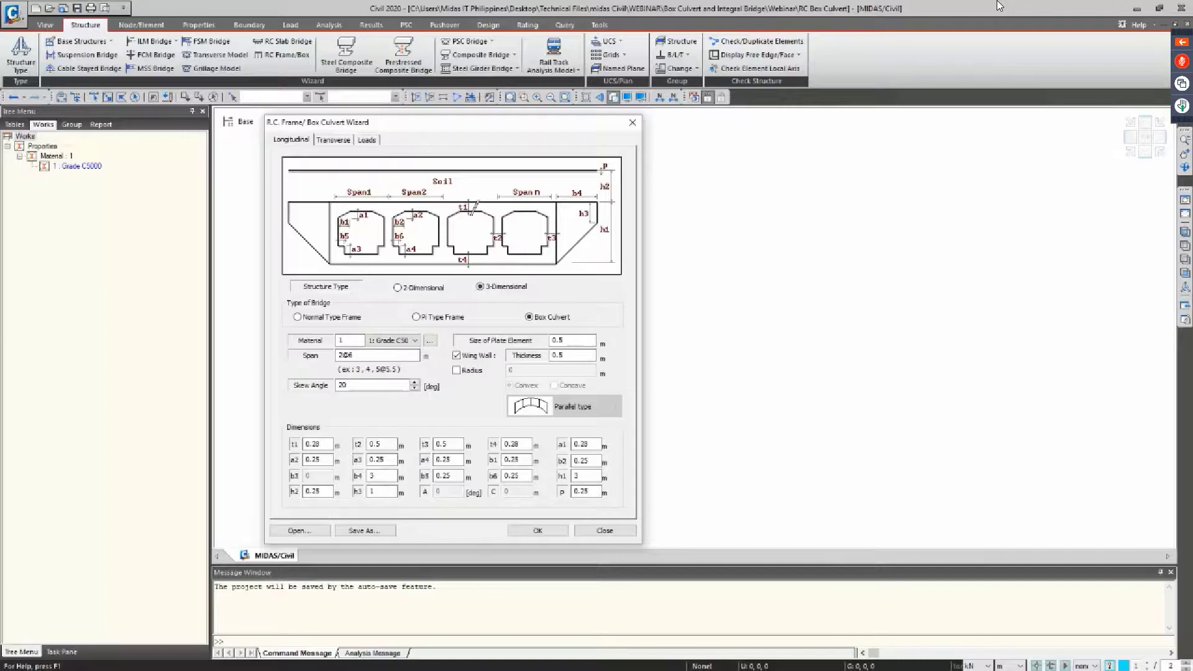
pyautogui.click(999, 6)
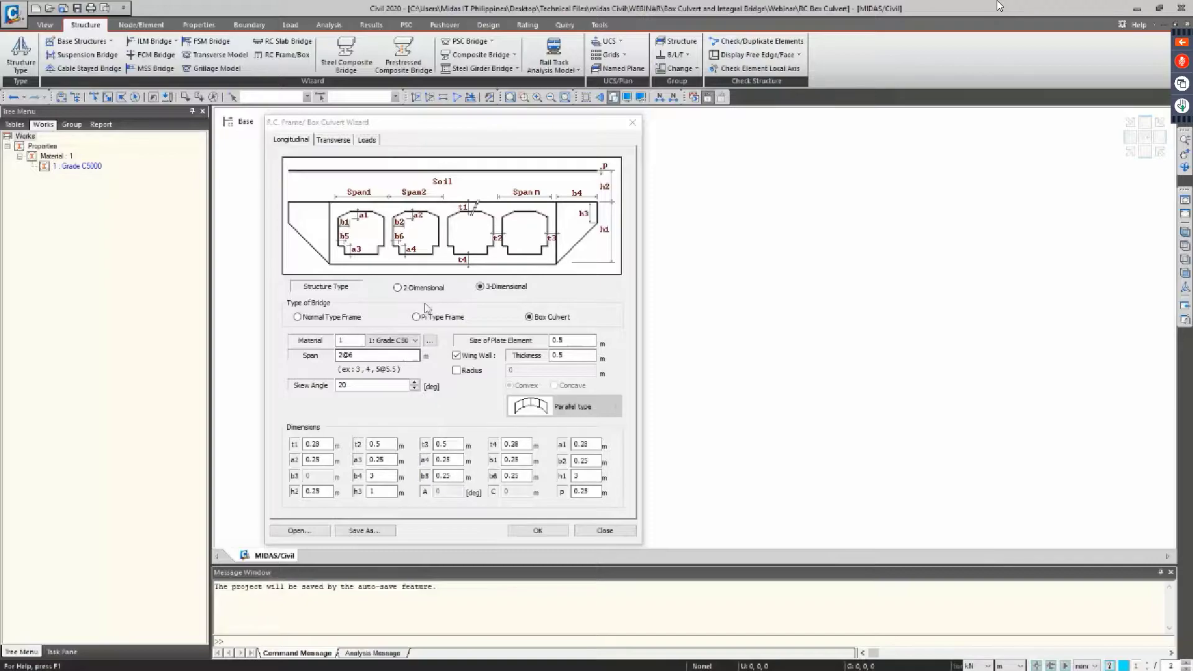
# Review the transverse data of the culvert wizard, including the cross-section types, the b4 and b7 widths and the culvert supports
pyautogui.click(335, 141)
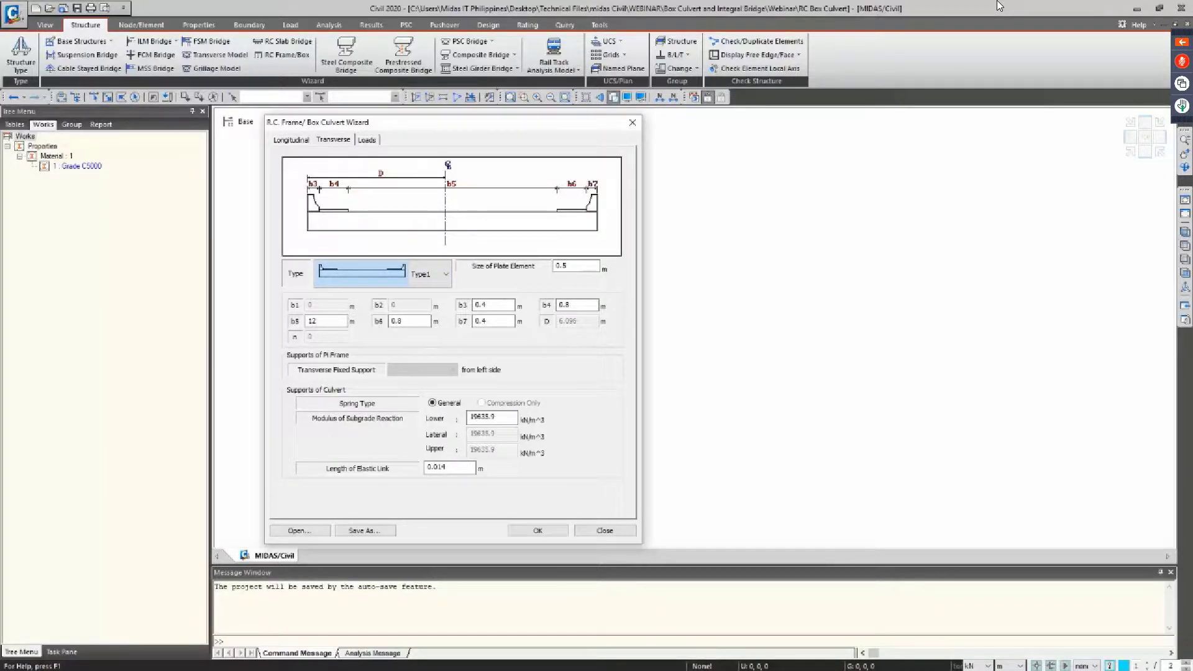
pyautogui.click(998, 6)
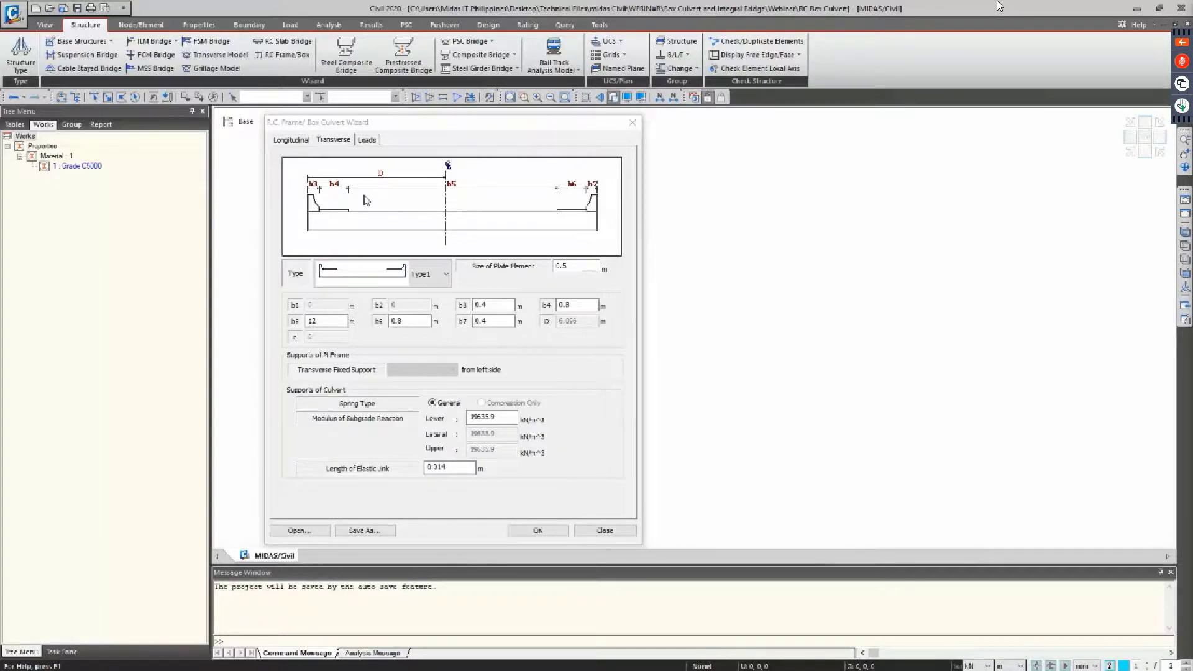
pyautogui.click(428, 276)
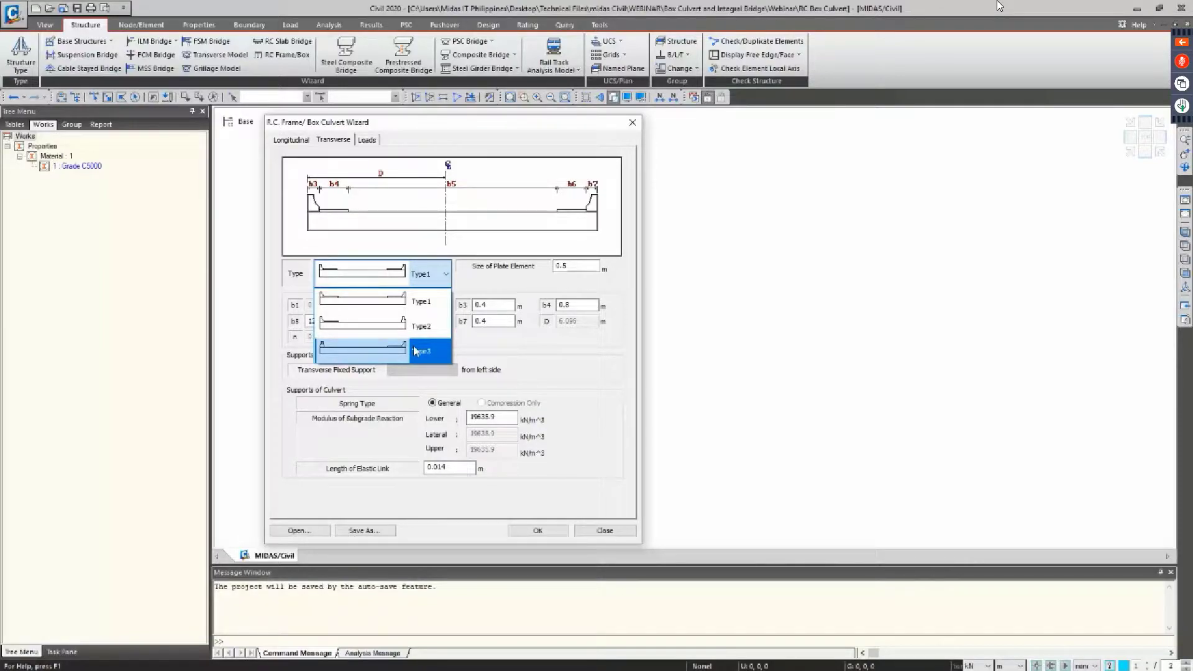
pyautogui.click(431, 279)
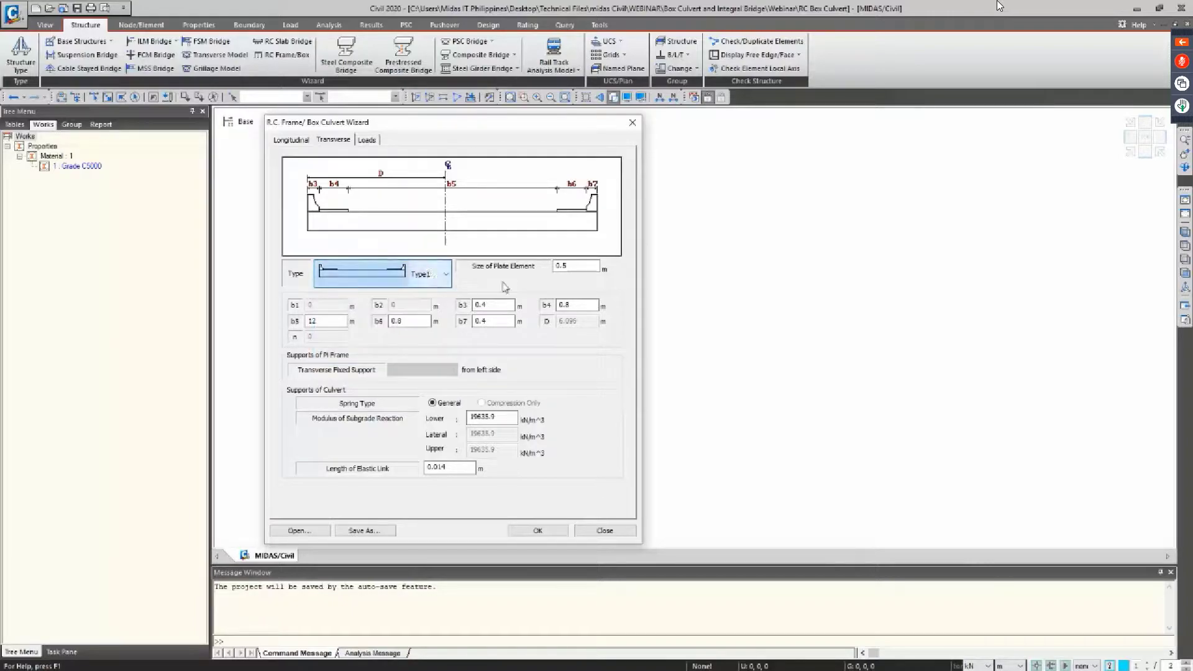
pyautogui.click(563, 304)
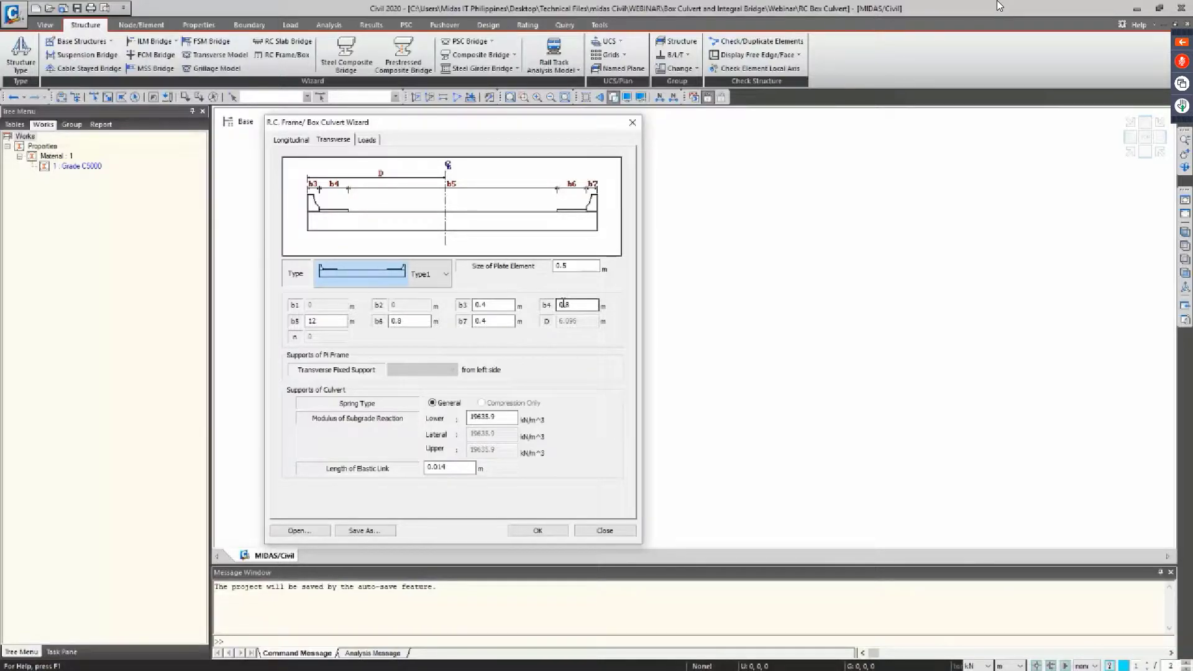
pyautogui.doubleClick(563, 304)
pyautogui.click(475, 321)
pyautogui.click(998, 6)
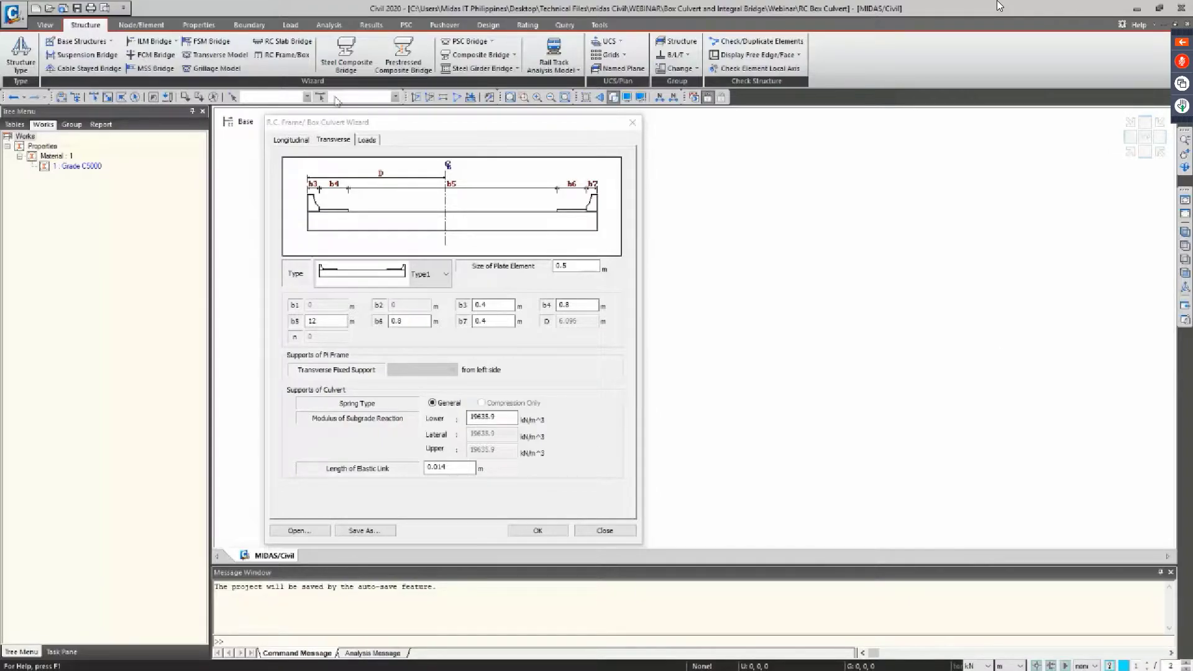
# Define AASHTO LRFD as the moving load code in the wizard's load data and keep AASHTO-LRFD02 for the load combinations
pyautogui.click(368, 141)
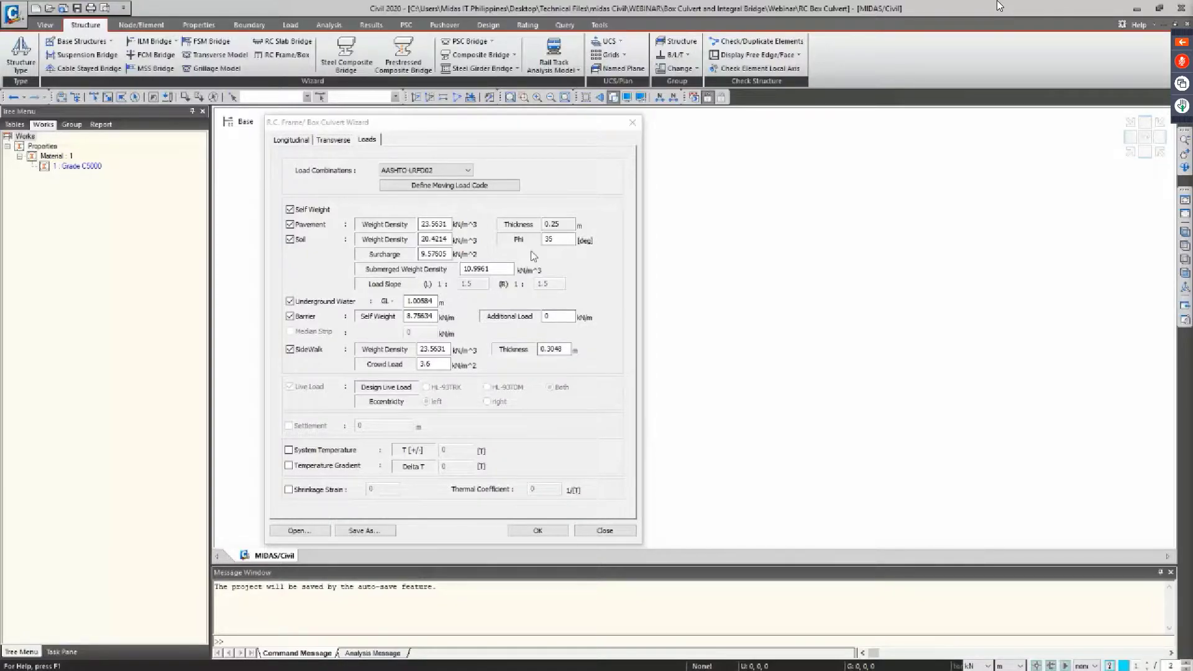
pyautogui.click(427, 186)
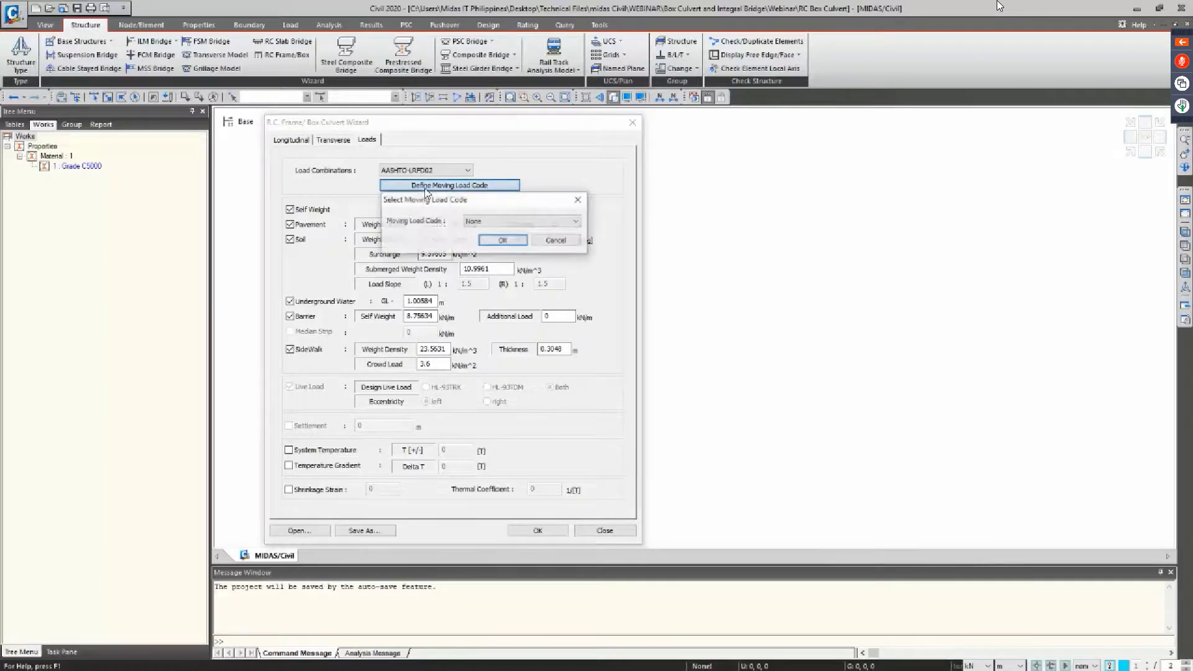
pyautogui.moveTo(429, 199); pyautogui.dragTo(585, 153)
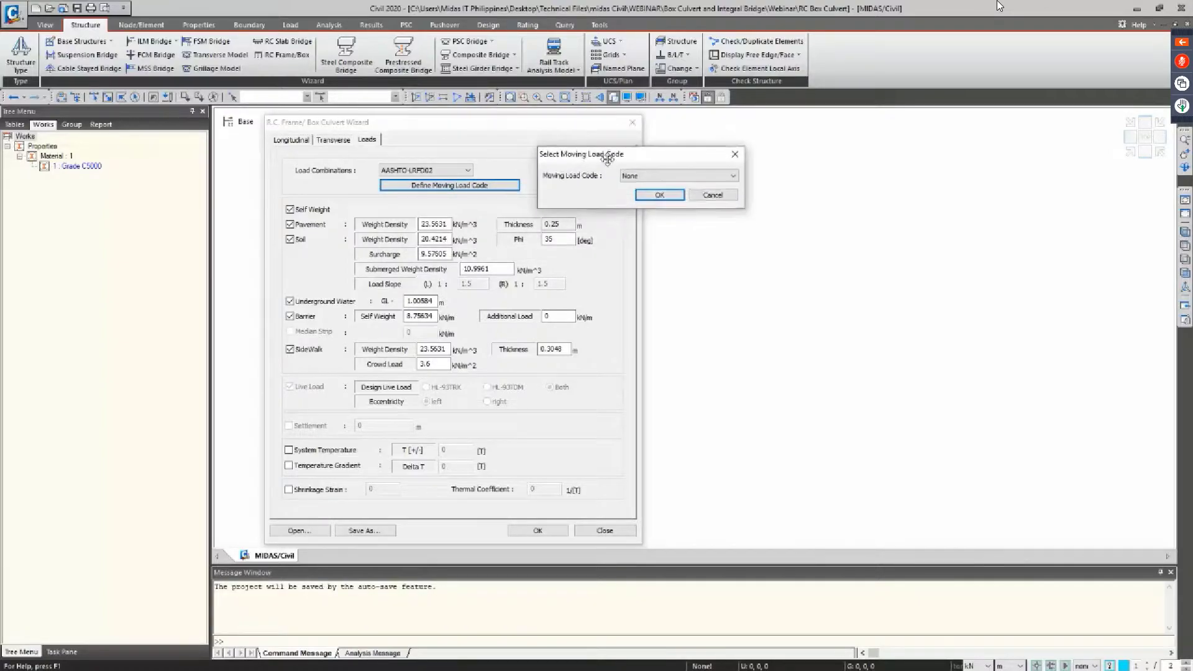
pyautogui.click(646, 177)
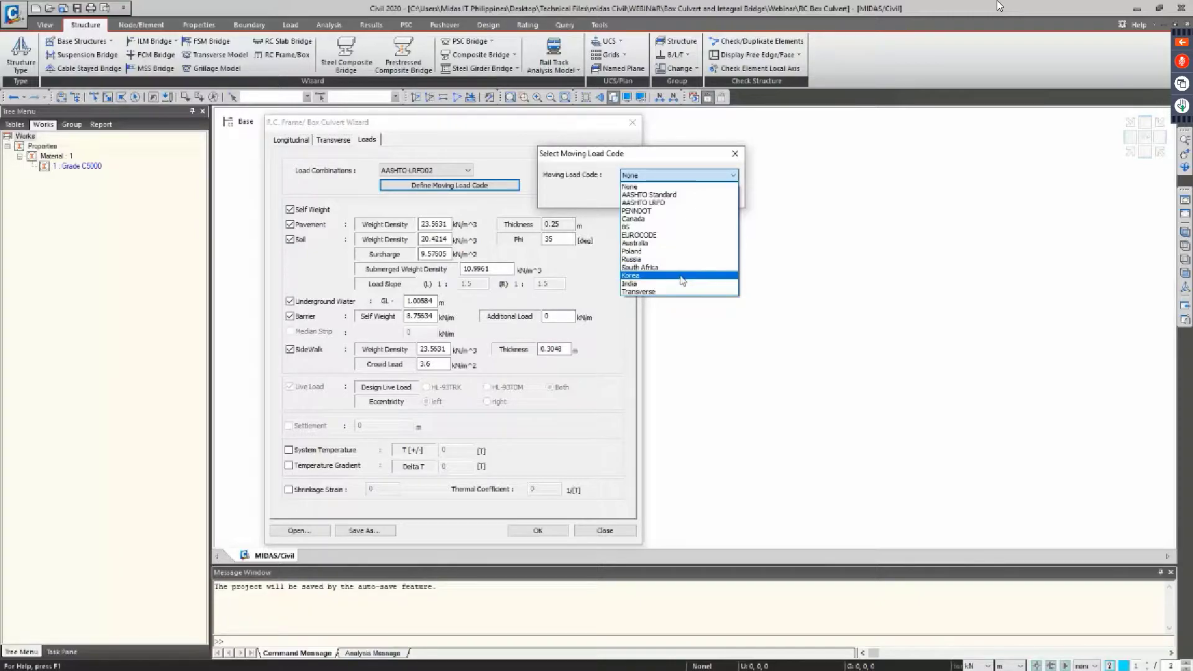
pyautogui.click(659, 202)
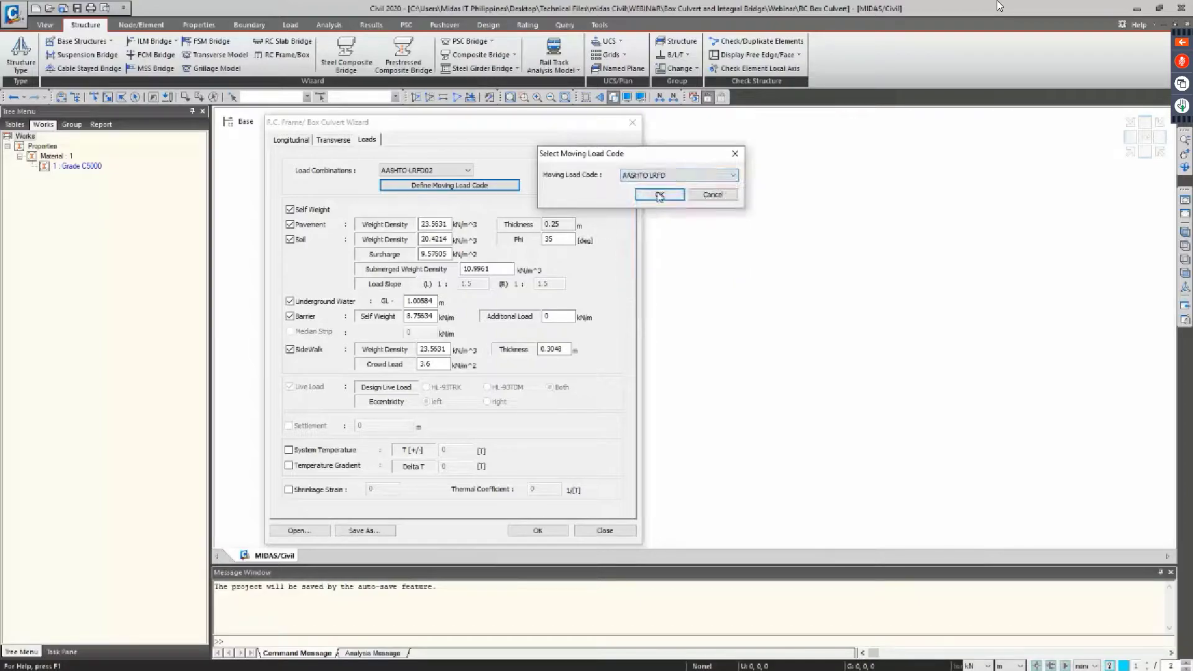
pyautogui.click(658, 194)
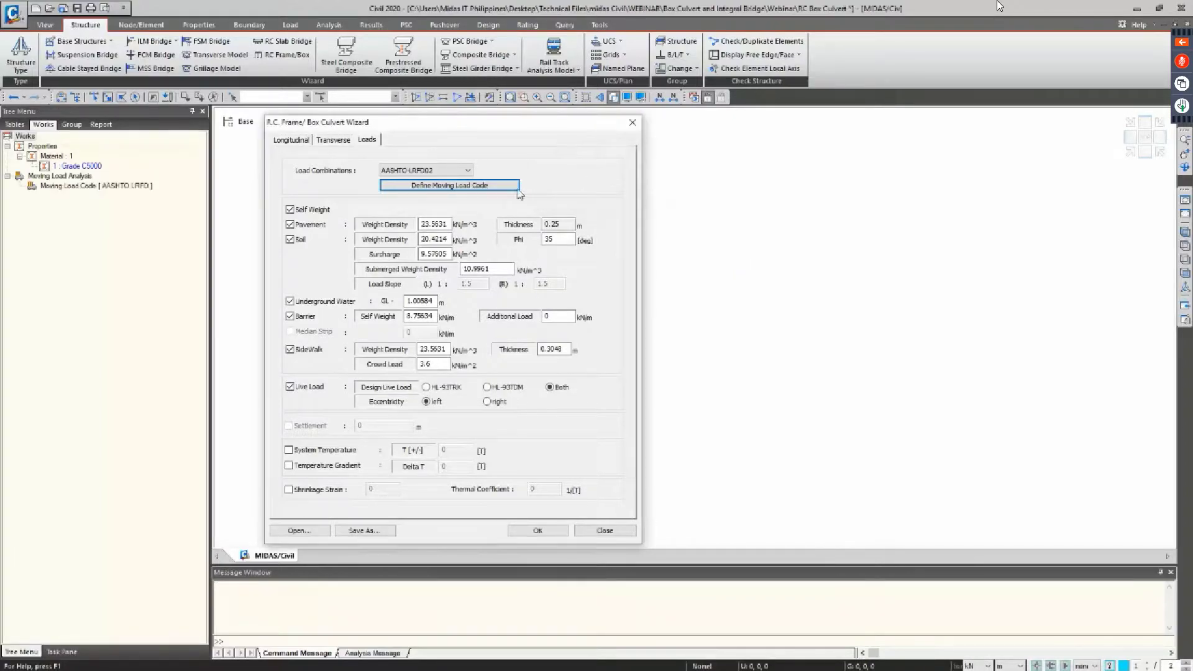
pyautogui.click(468, 171)
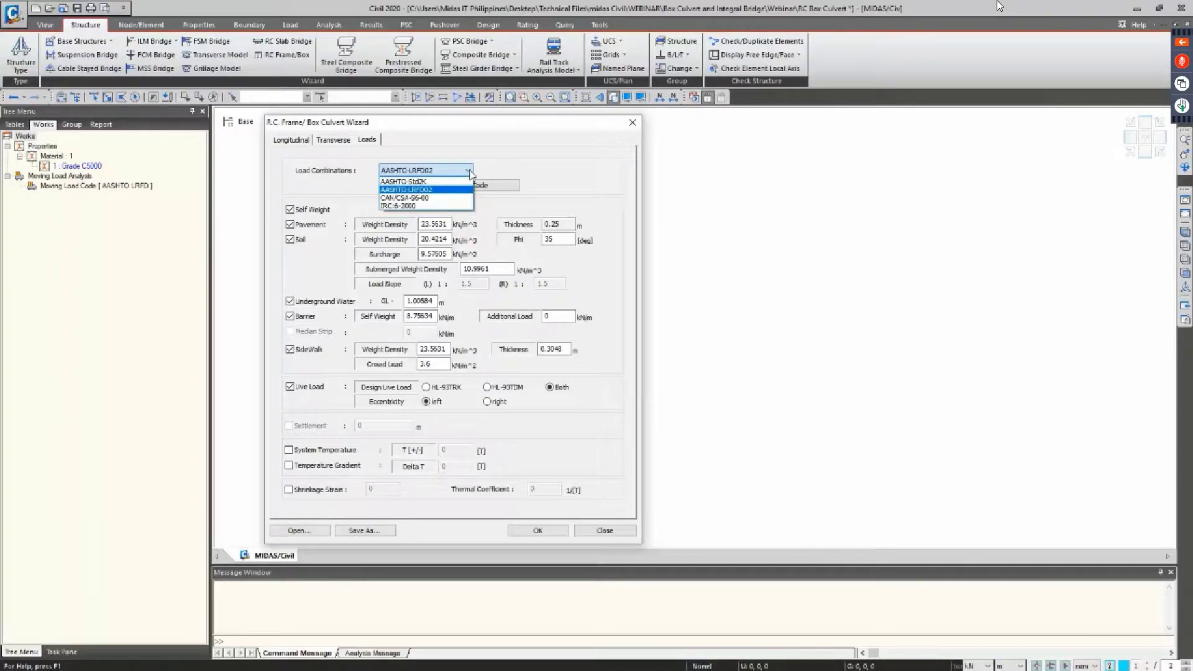
pyautogui.click(471, 175)
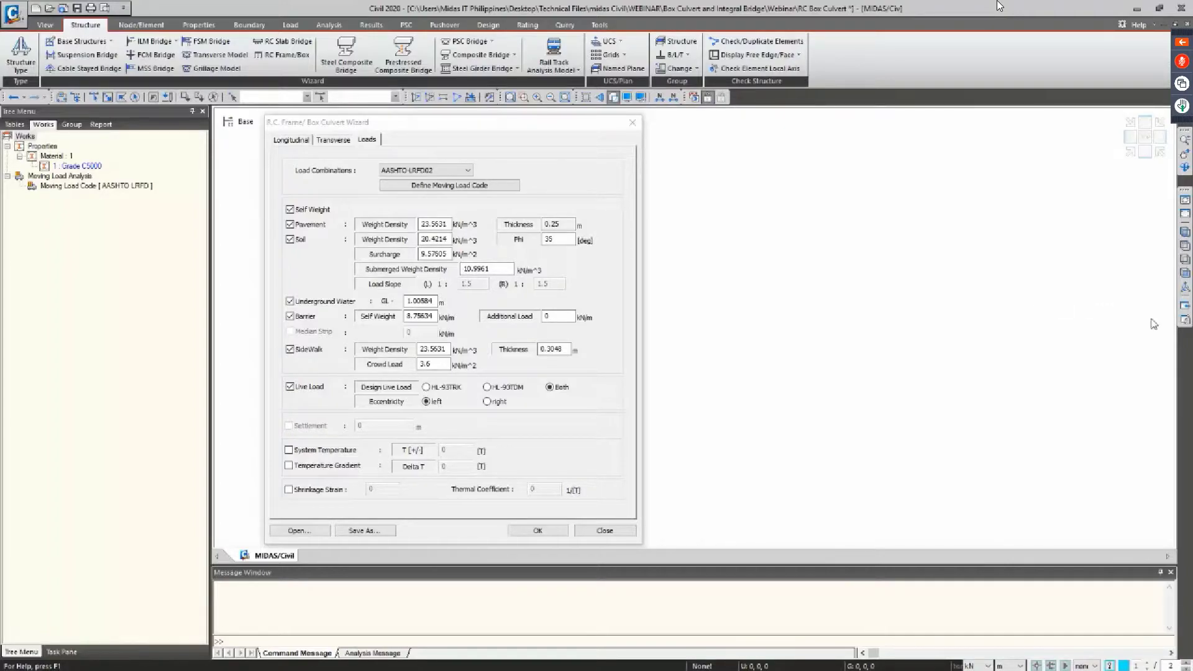
# Set the soil weight density to 20 kN/m^3 and the surcharge to 12 kN/m^2
pyautogui.click(443, 239)
pyautogui.moveTo(449, 240); pyautogui.dragTo(429, 234)
pyautogui.press('BackSpace')
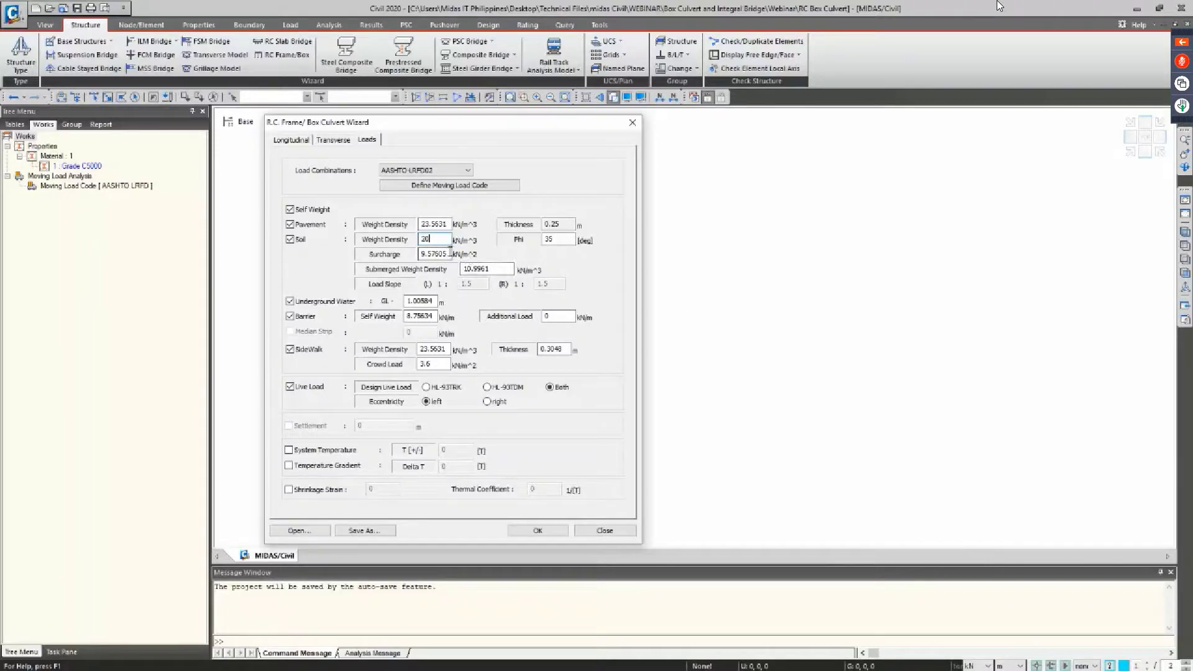
pyautogui.moveTo(449, 254); pyautogui.dragTo(420, 249)
pyautogui.write('10')
pyautogui.click(999, 6)
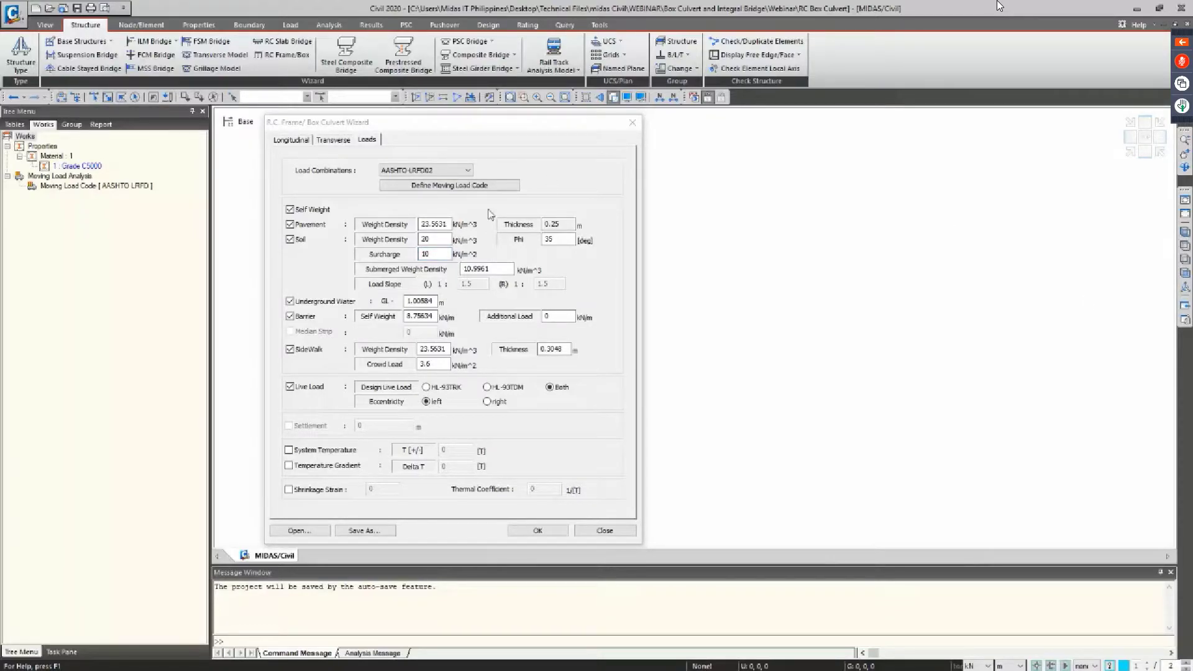
pyautogui.click(430, 254)
pyautogui.write('12')
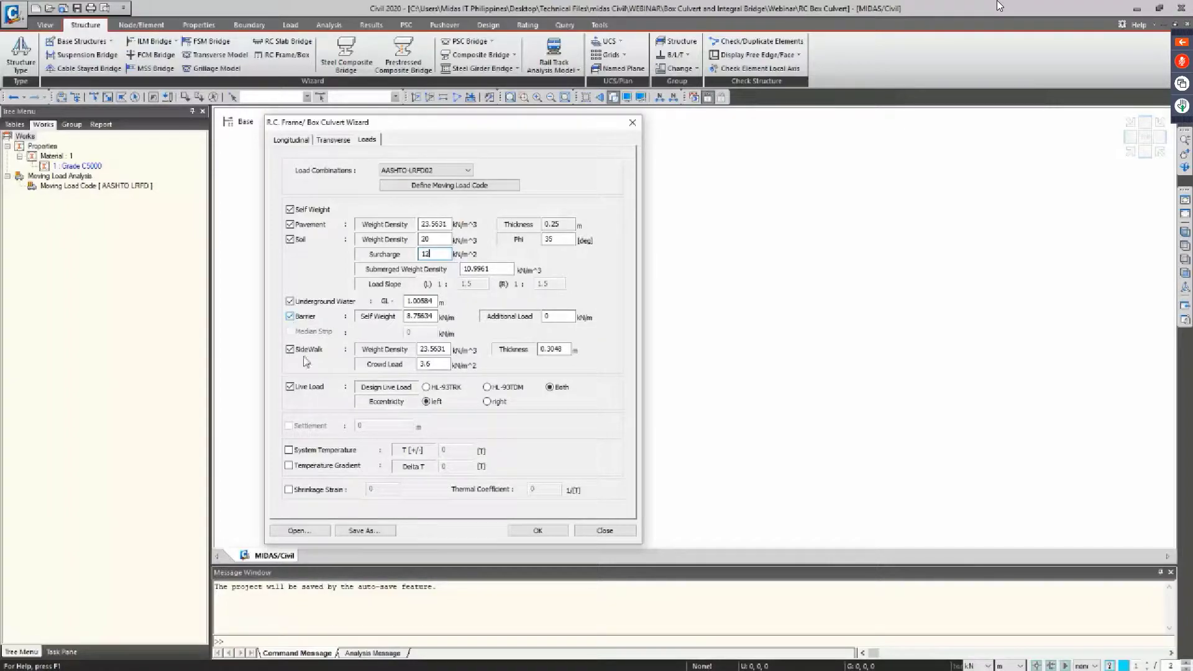
# Check the barrier and sidewalk layout in the transverse section, and review the sidewalk thickness and crowd load
pyautogui.click(339, 141)
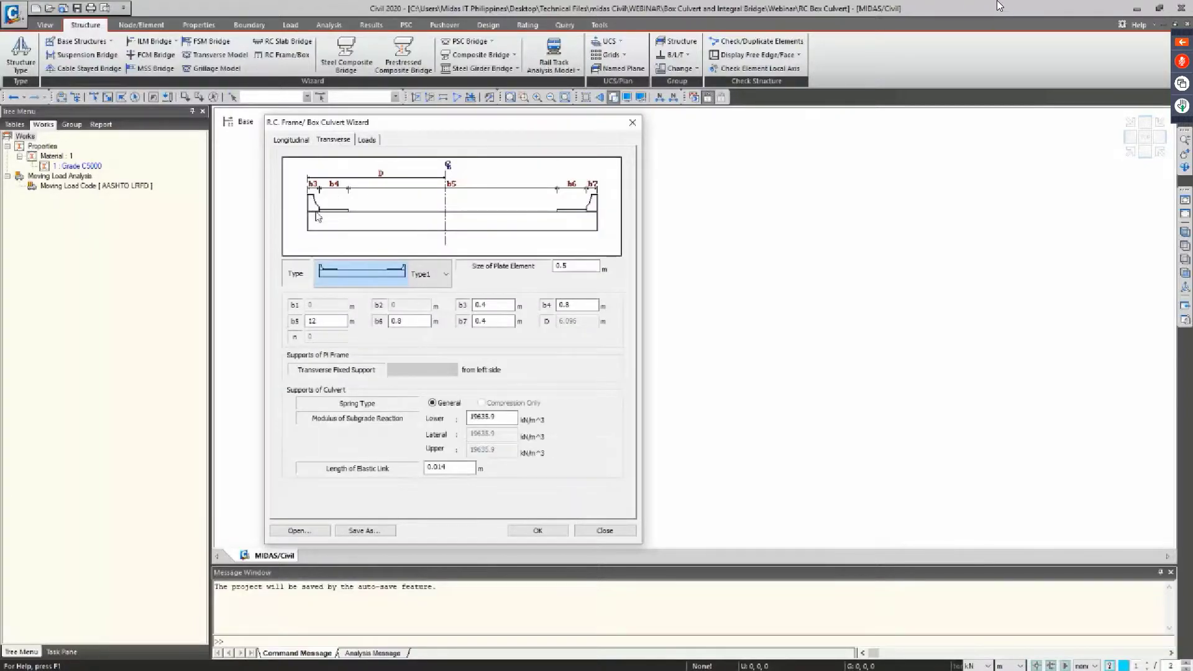
pyautogui.click(368, 141)
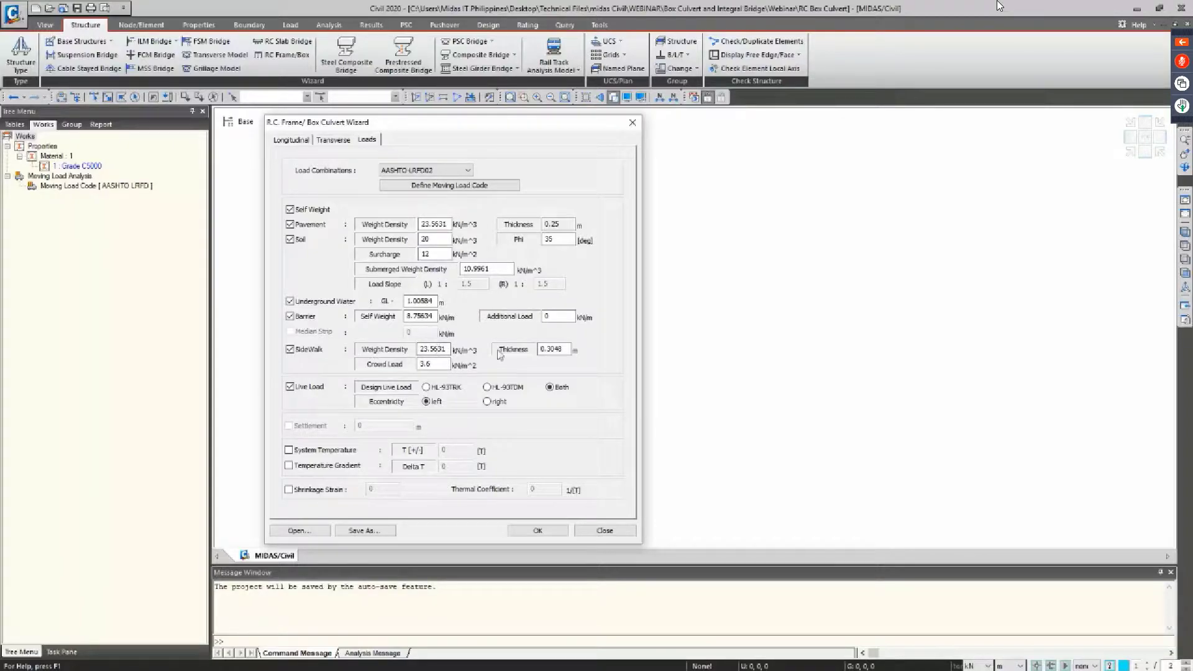
pyautogui.click(550, 350)
pyautogui.doubleClick(438, 365)
pyautogui.click(998, 1)
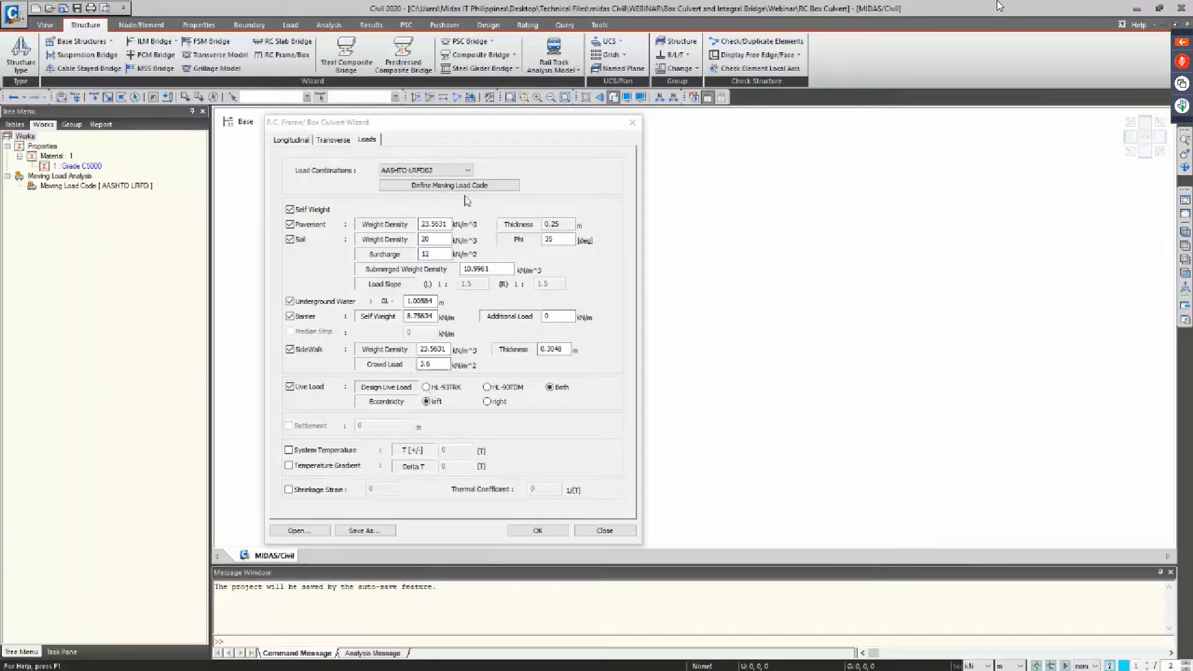
# Reopen the moving load code definition and confirm AASHTO LRFD as the code
pyautogui.click(445, 181)
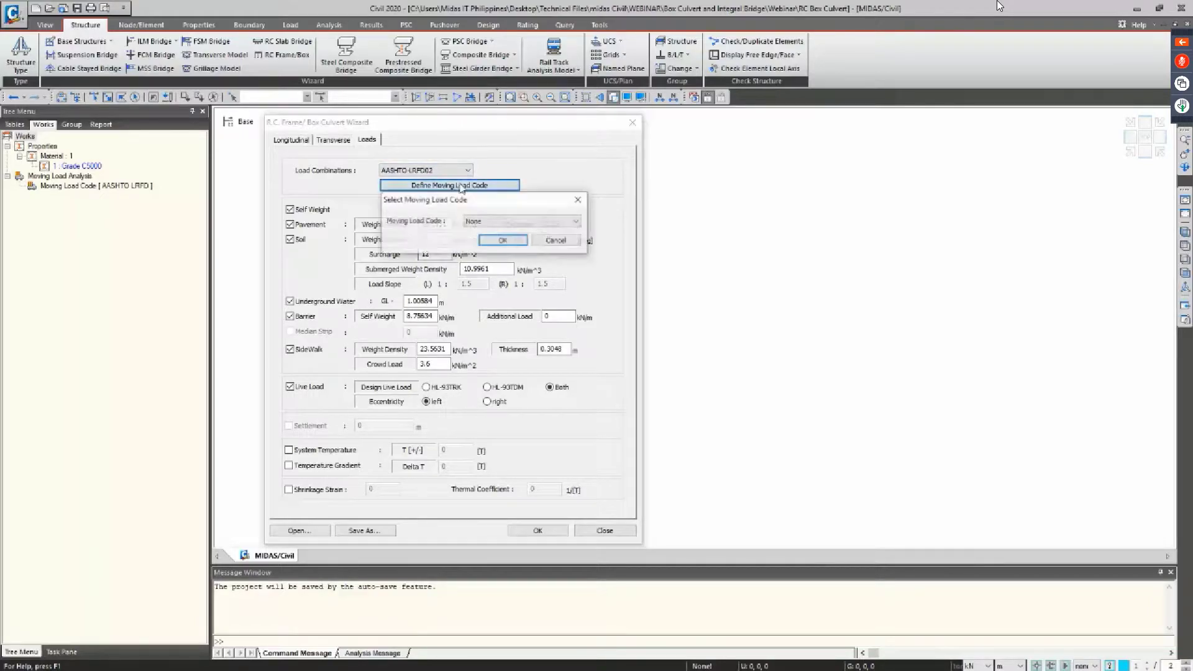
pyautogui.click(520, 224)
pyautogui.click(515, 246)
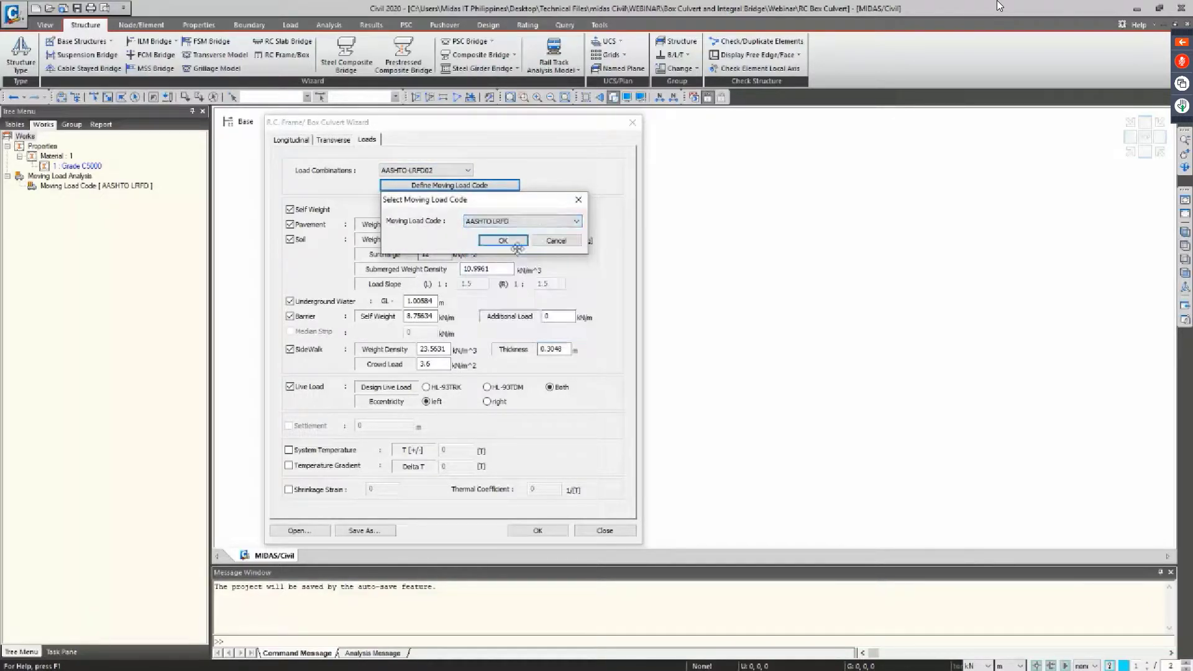
pyautogui.click(513, 241)
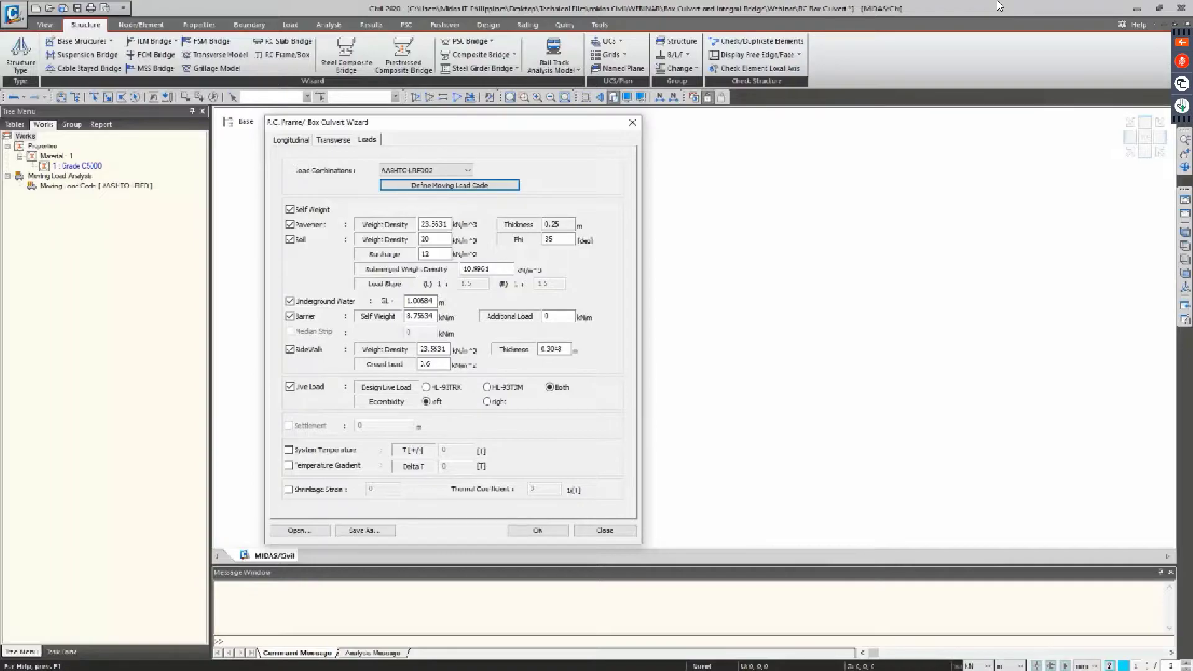
pyautogui.click(999, 5)
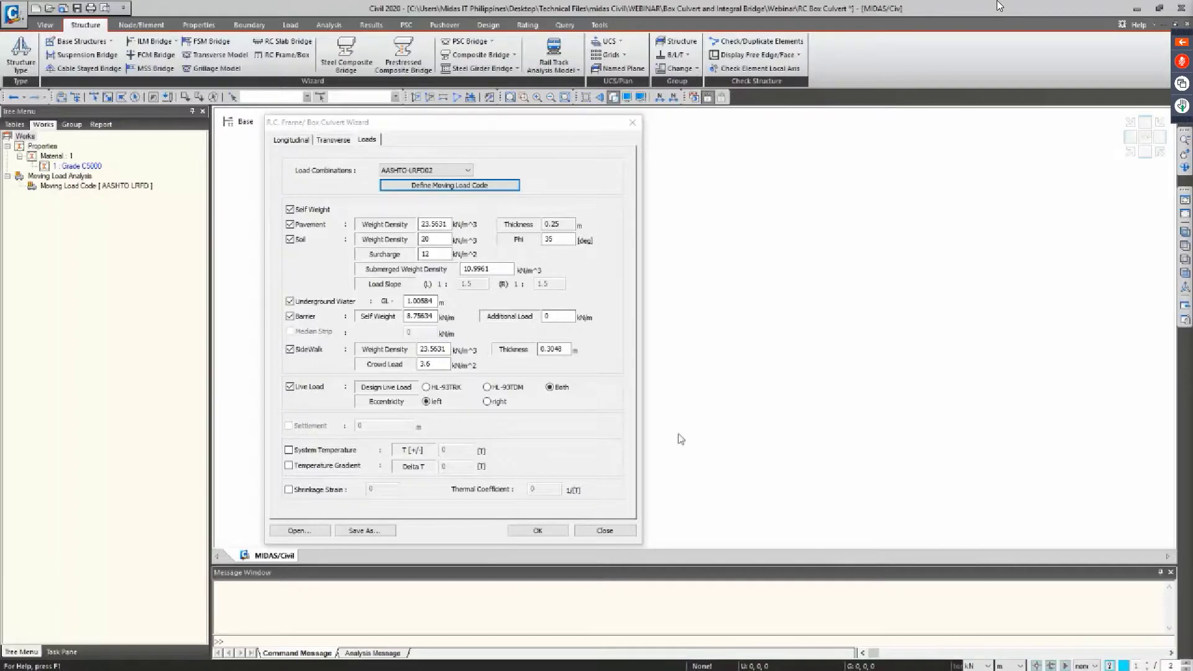
pyautogui.click(666, 436)
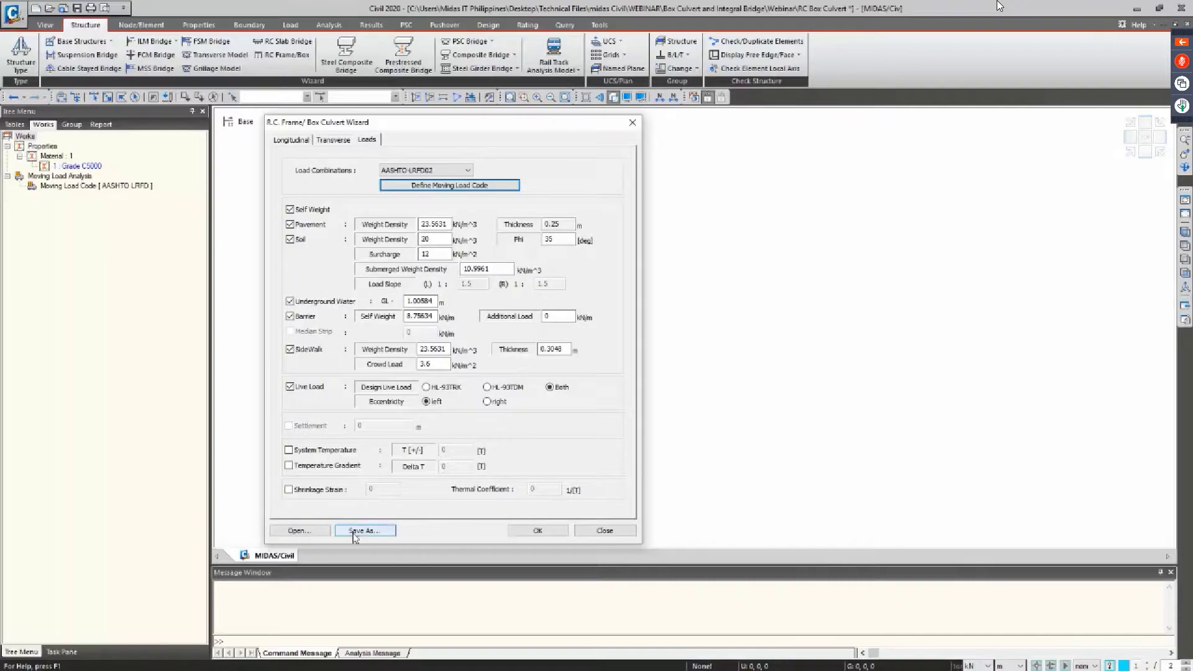
# Save the wizard data as a WZD file named "2-6m RCBC" in the Webinar folder
pyautogui.click(356, 532)
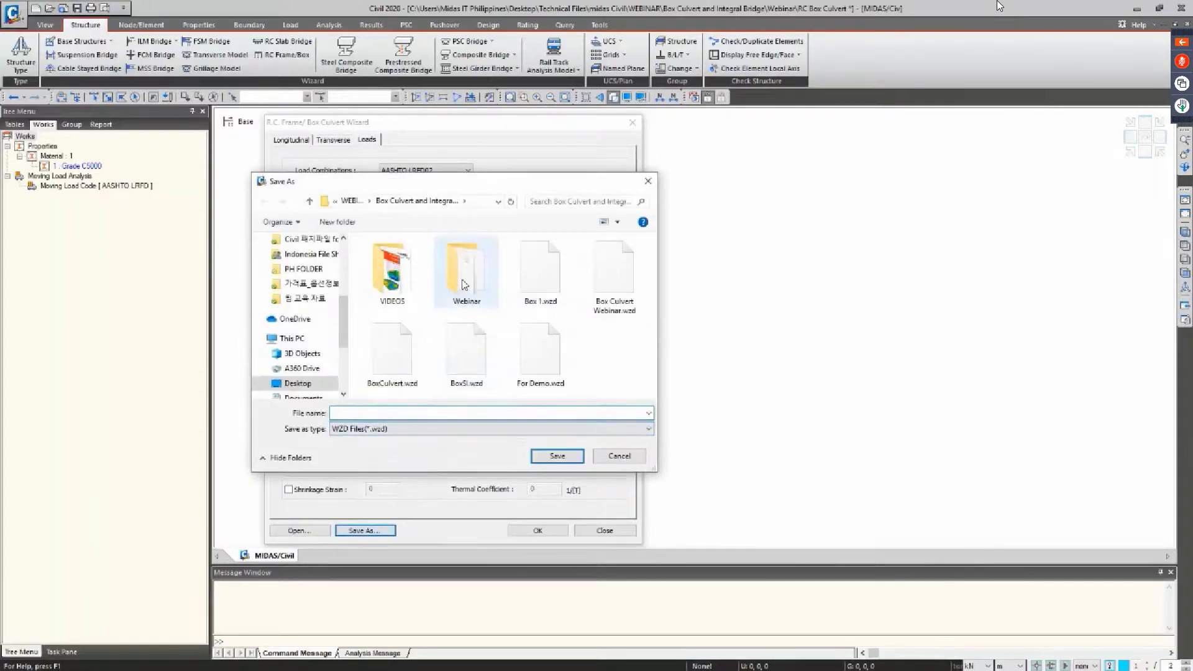
pyautogui.doubleClick(463, 284)
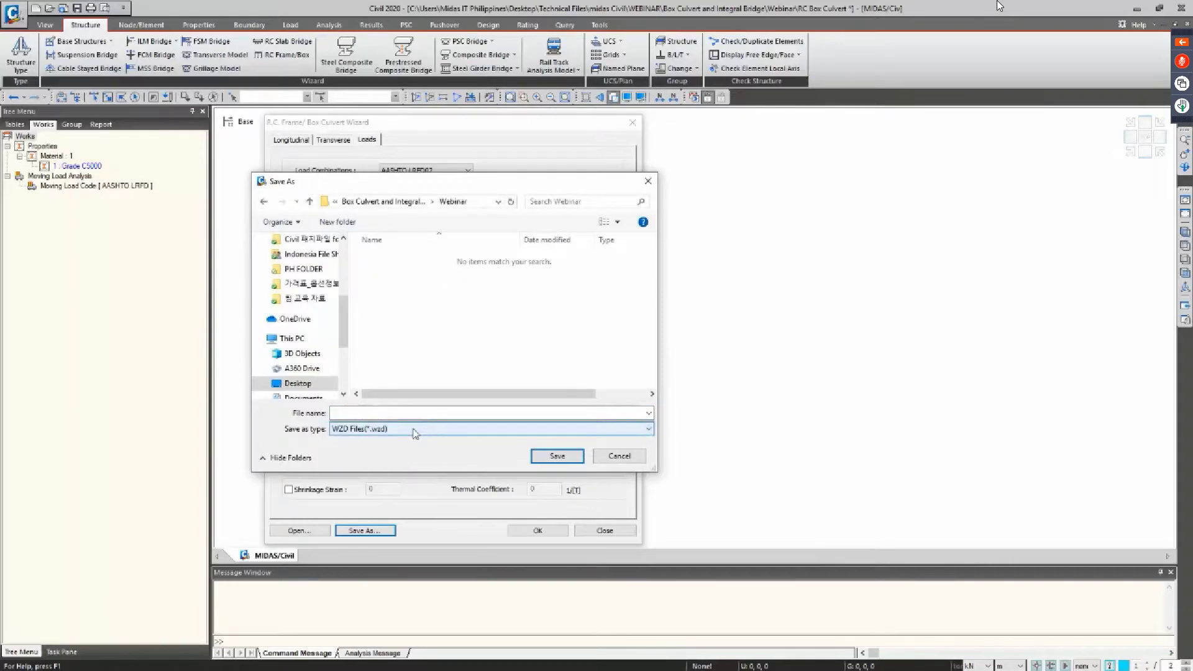
pyautogui.moveTo(487, 181); pyautogui.dragTo(842, 204)
pyautogui.click(752, 437)
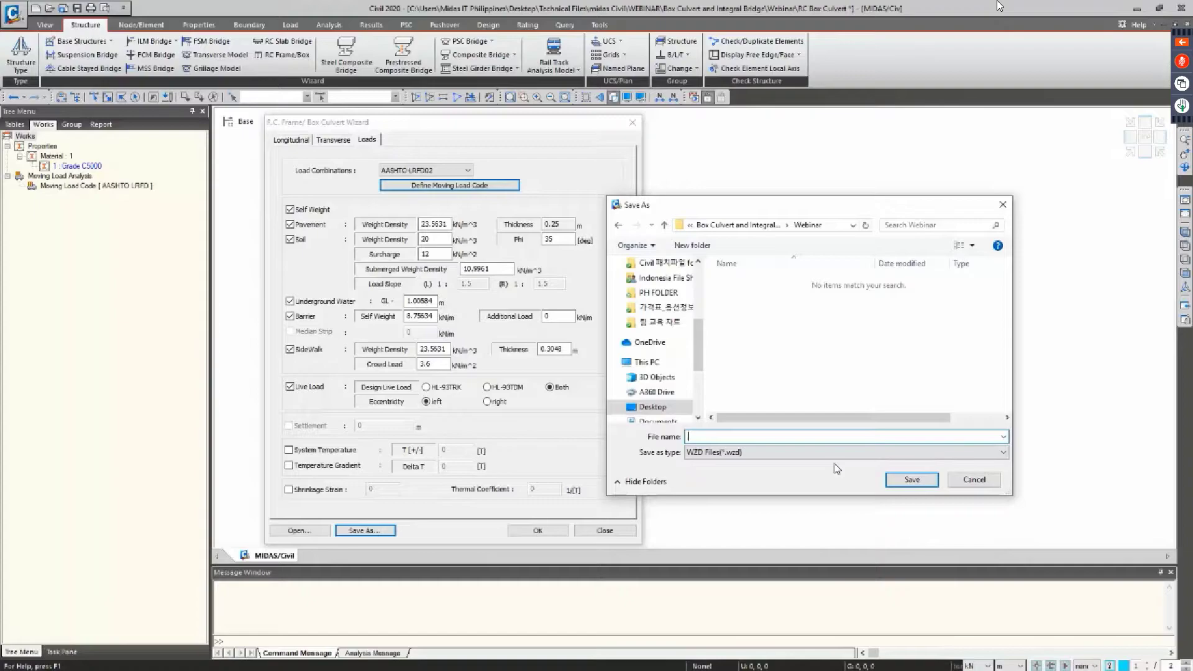
pyautogui.write('6-')
pyautogui.write('-6m RCBC')
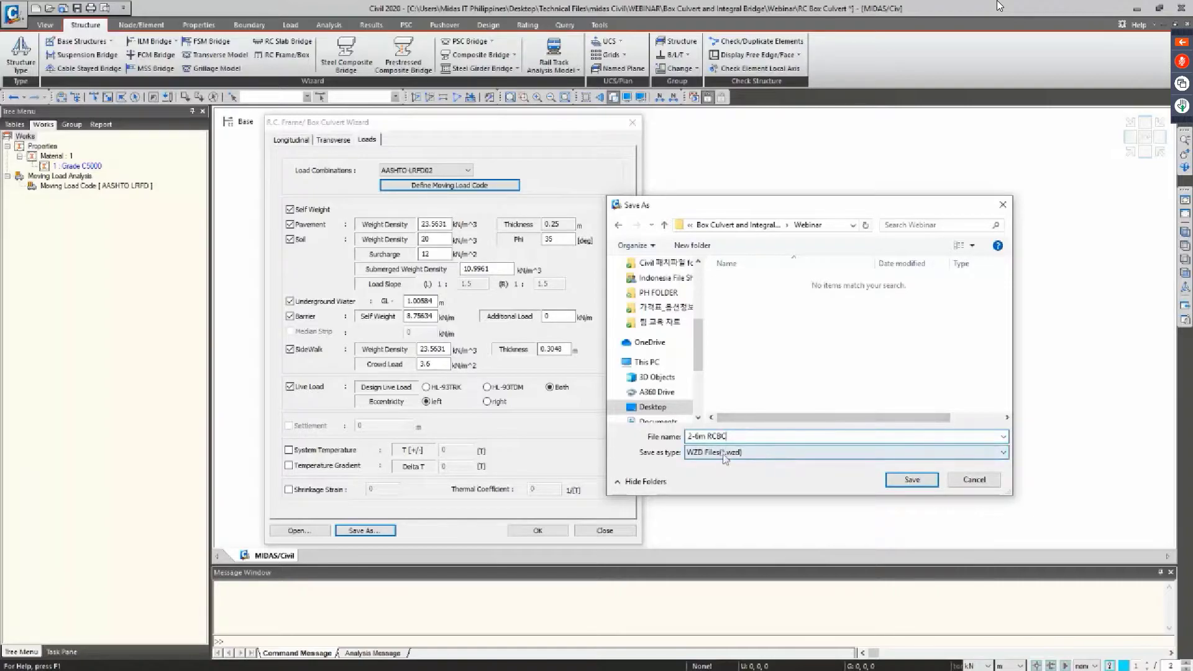
pyautogui.click(791, 438)
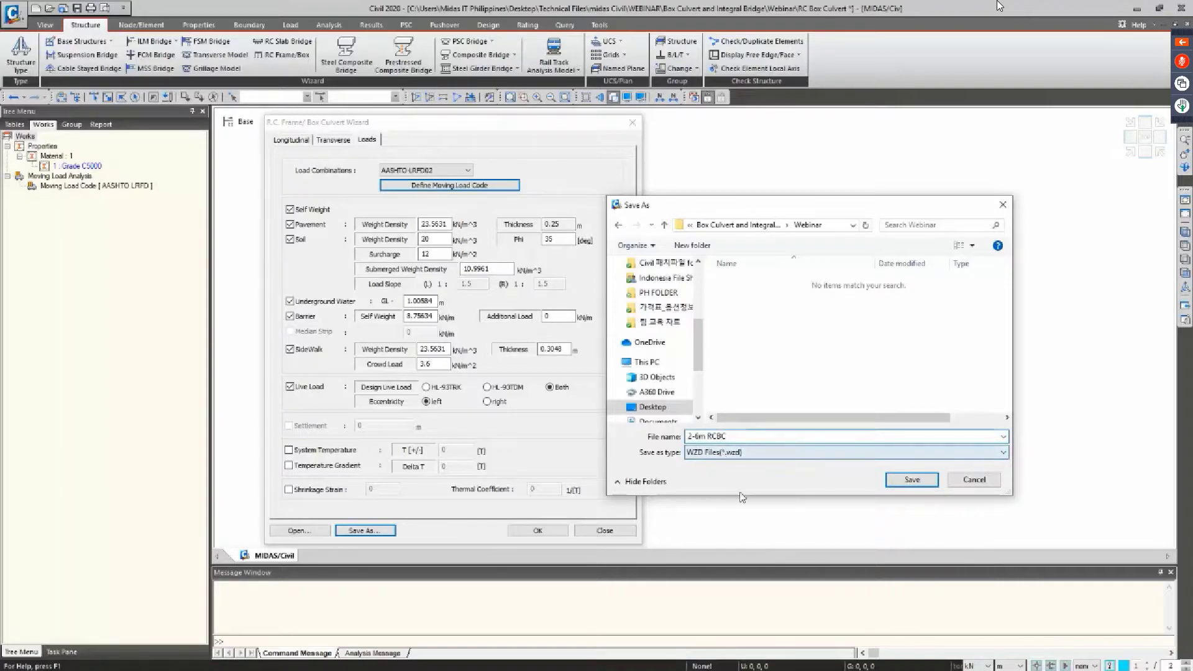
pyautogui.click(905, 482)
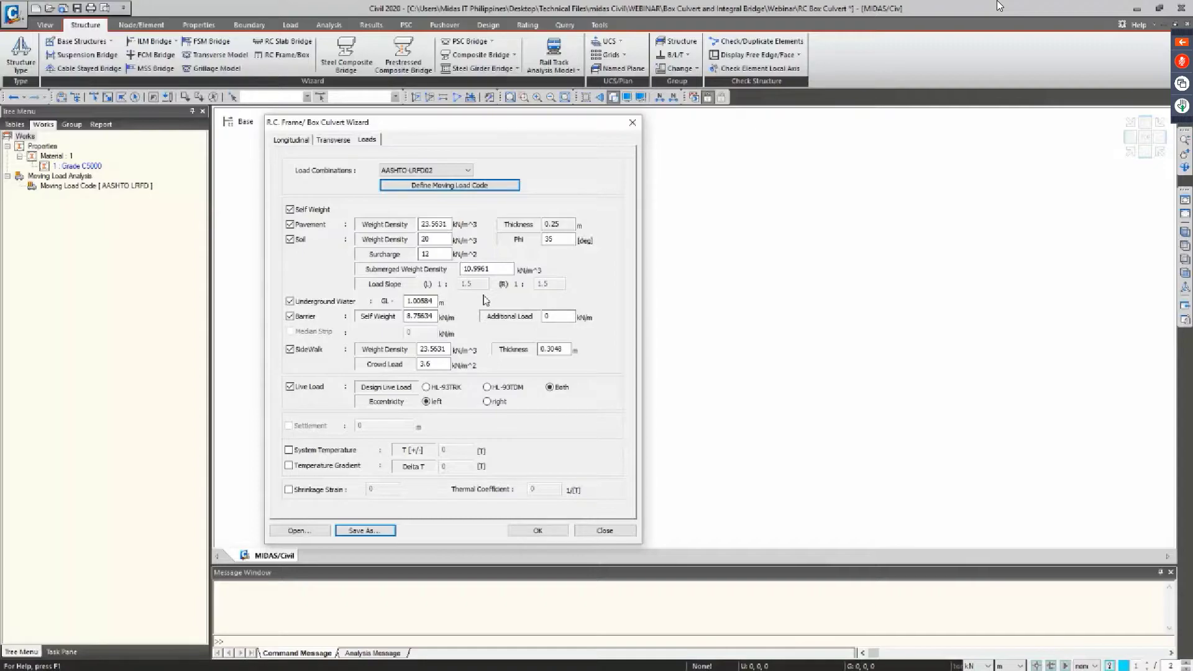
# Recheck the longitudinal, transverse and load data of the culvert wizard
pyautogui.click(336, 142)
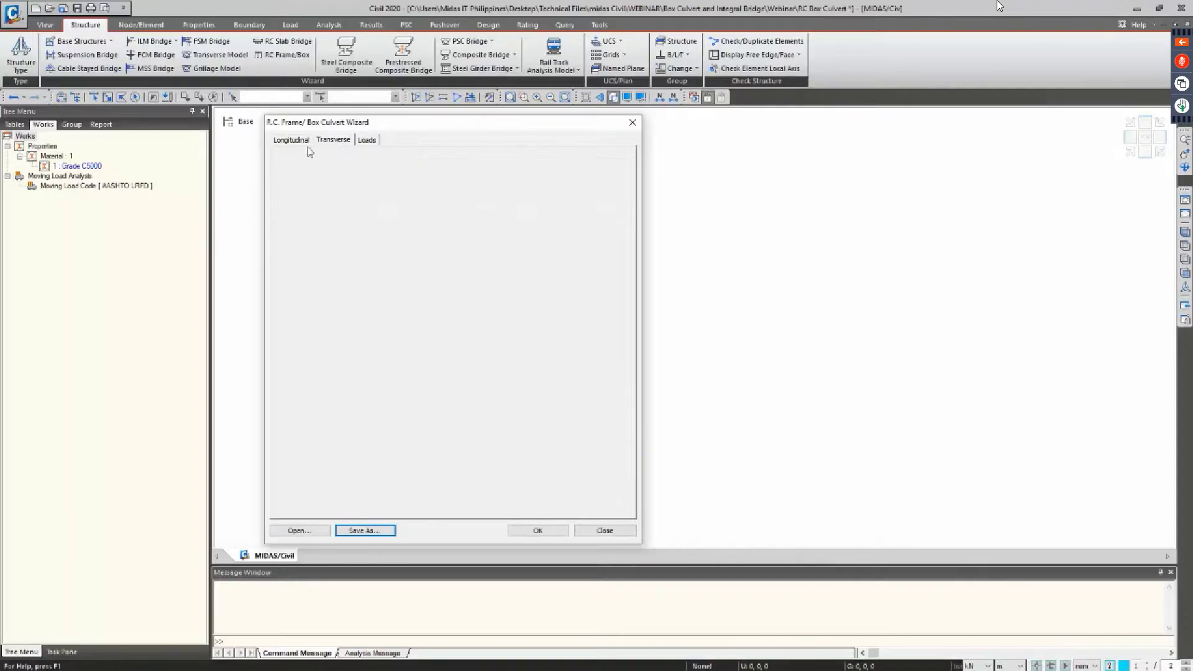
pyautogui.click(298, 141)
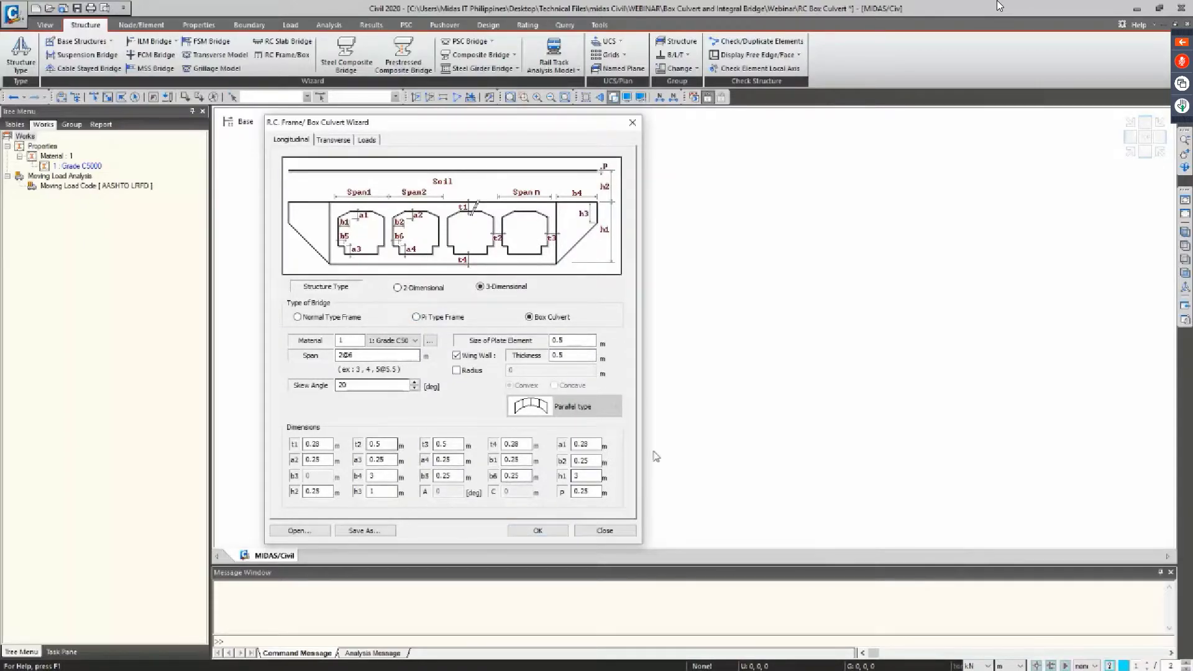
pyautogui.click(333, 141)
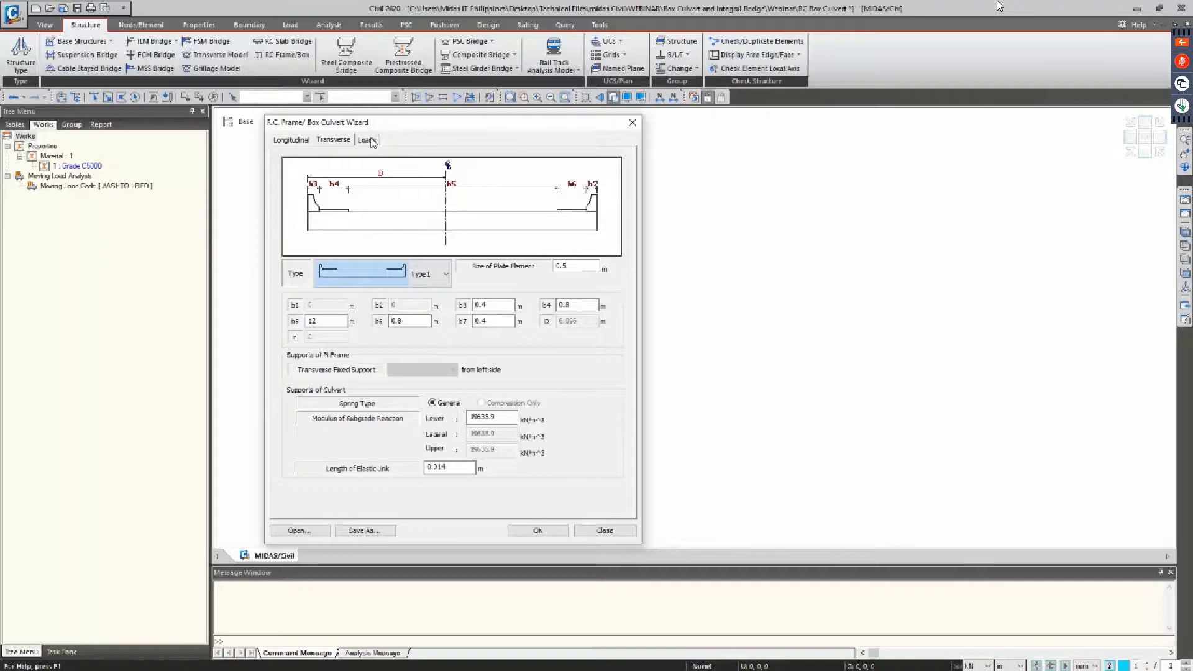
pyautogui.click(367, 140)
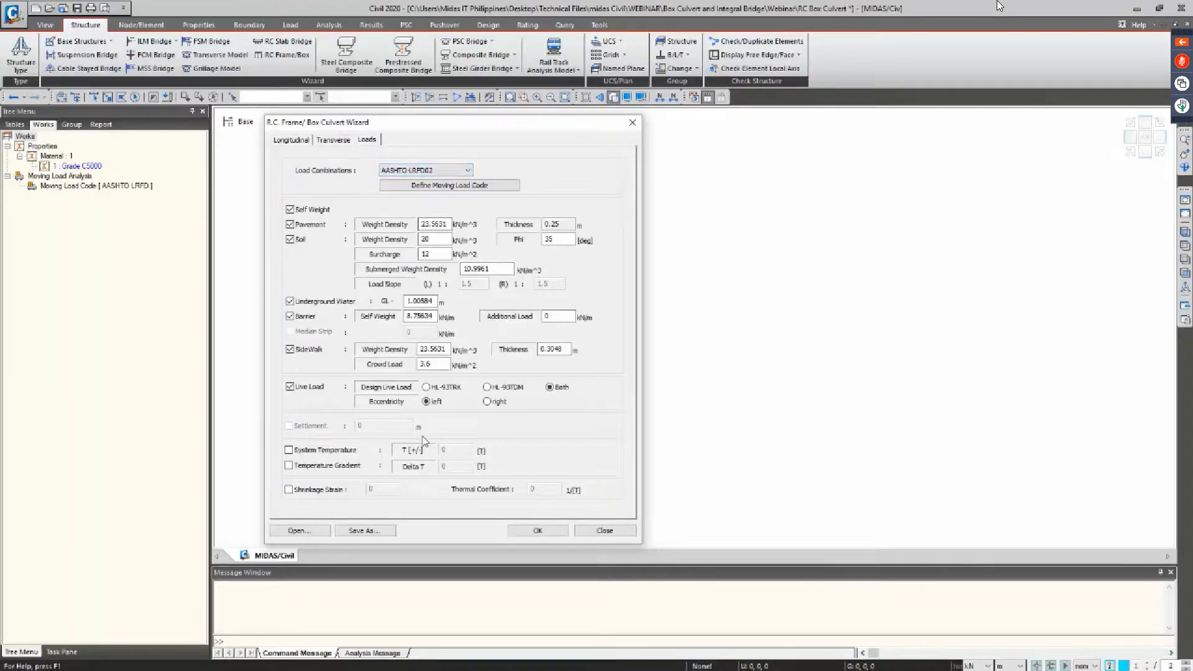
# Accept the wizard data to generate the box culvert model
pyautogui.click(537, 532)
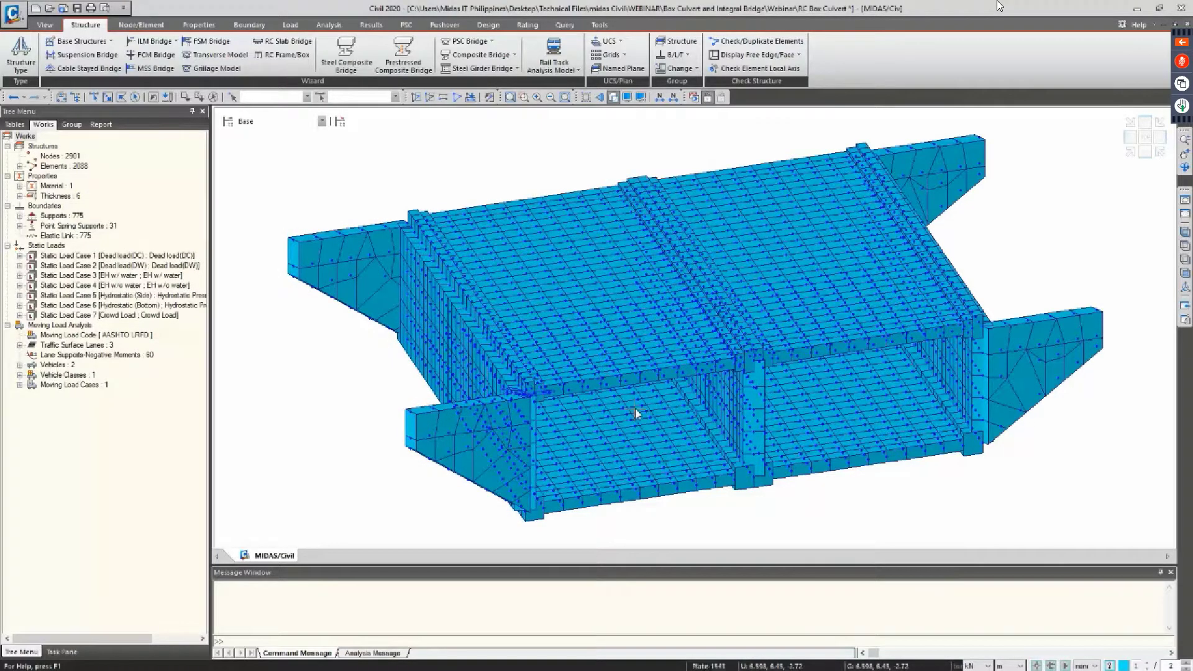
pyautogui.moveTo(636, 411)
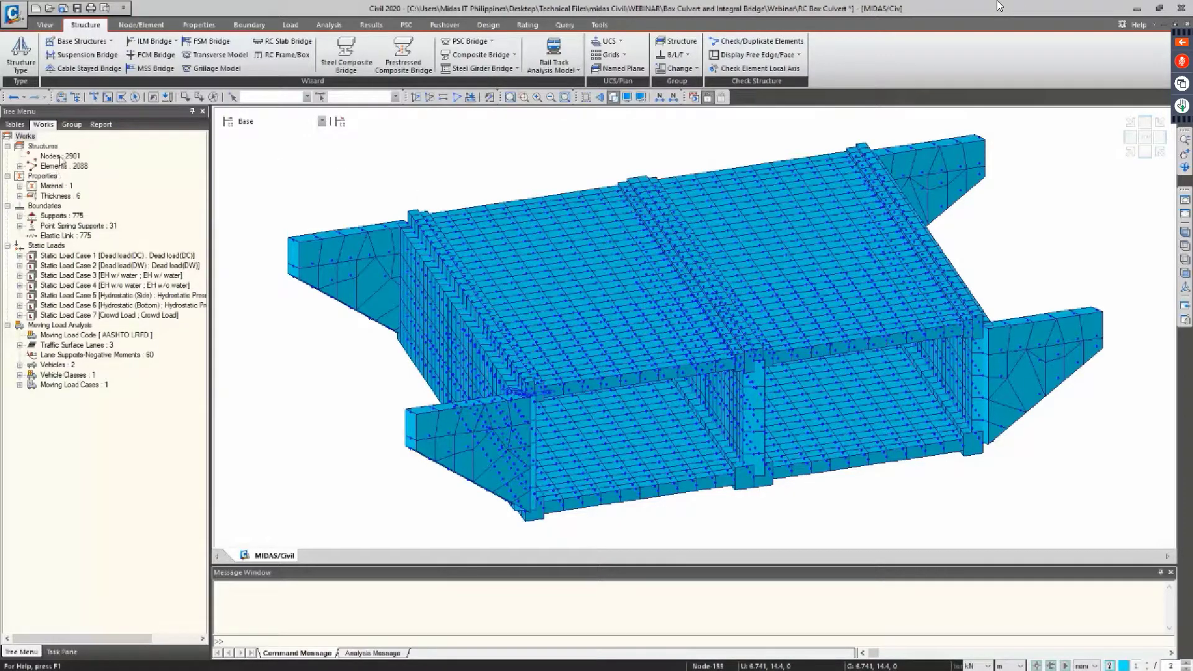
# Examine the generated plate elements and the list of defined plate thicknesses in the works tree
pyautogui.doubleClick(62, 166)
pyautogui.click(70, 176)
pyautogui.rightClick(71, 177)
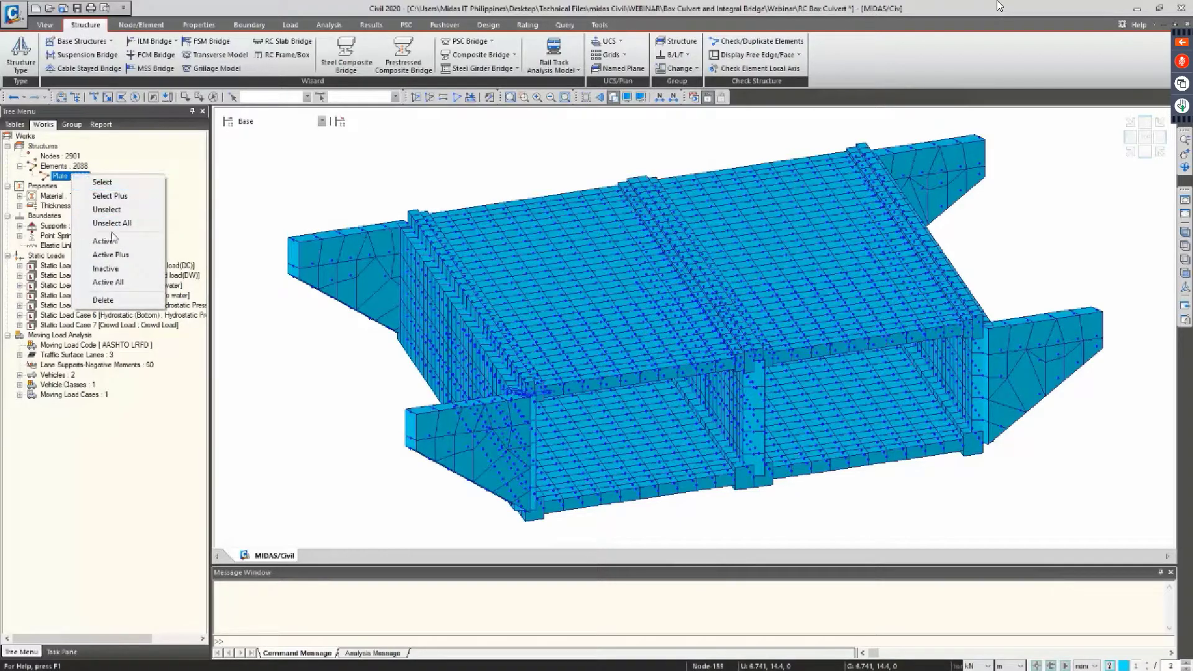
pyautogui.click(223, 210)
pyautogui.click(43, 196)
pyautogui.doubleClick(59, 206)
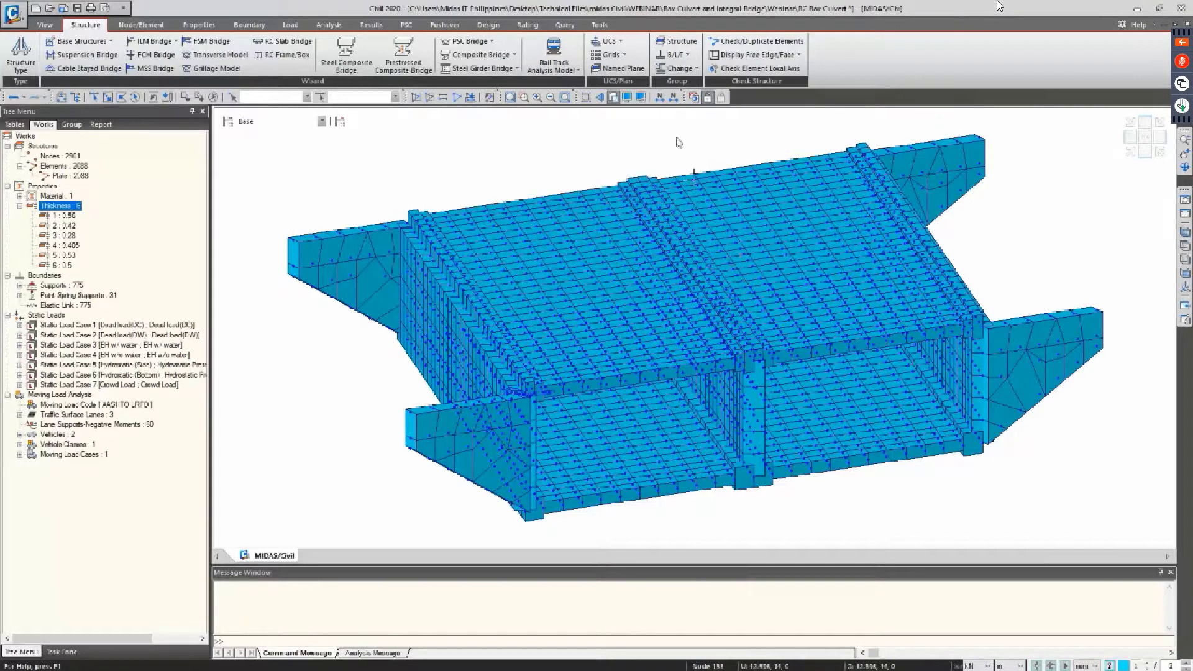
# Switch the culvert from the solid hidden-surface display to a wireframe and orbit it to a lower viewing angle
pyautogui.click(613, 100)
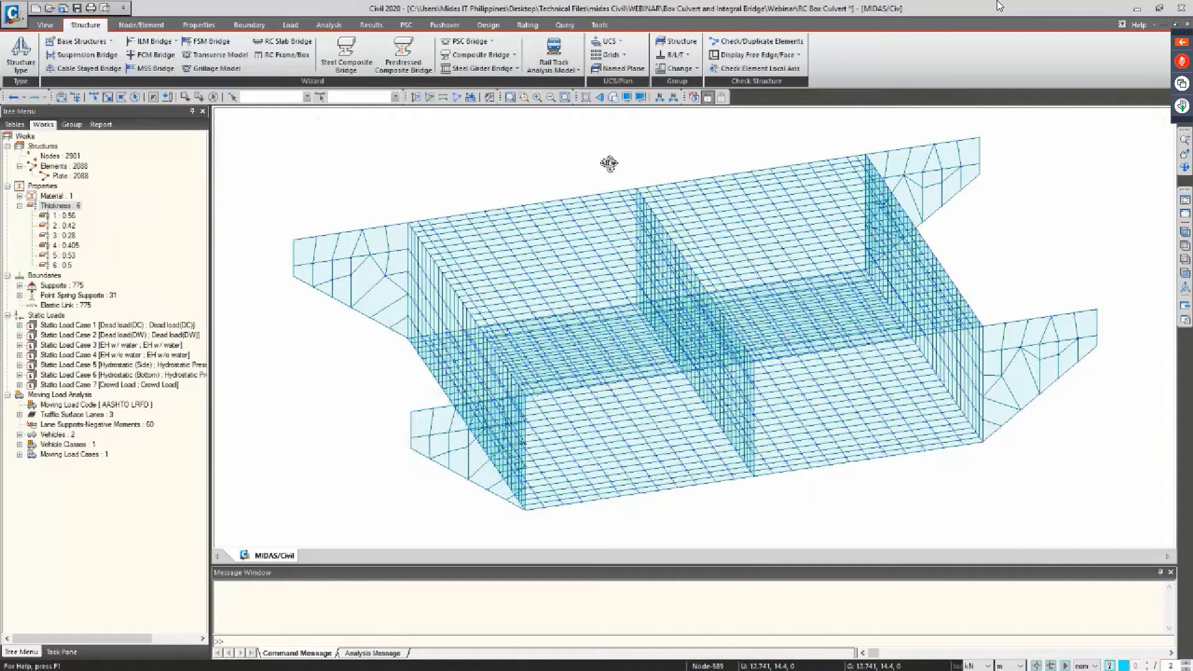
pyautogui.moveTo(609, 163); pyautogui.dragTo(608, 153, button='middle')
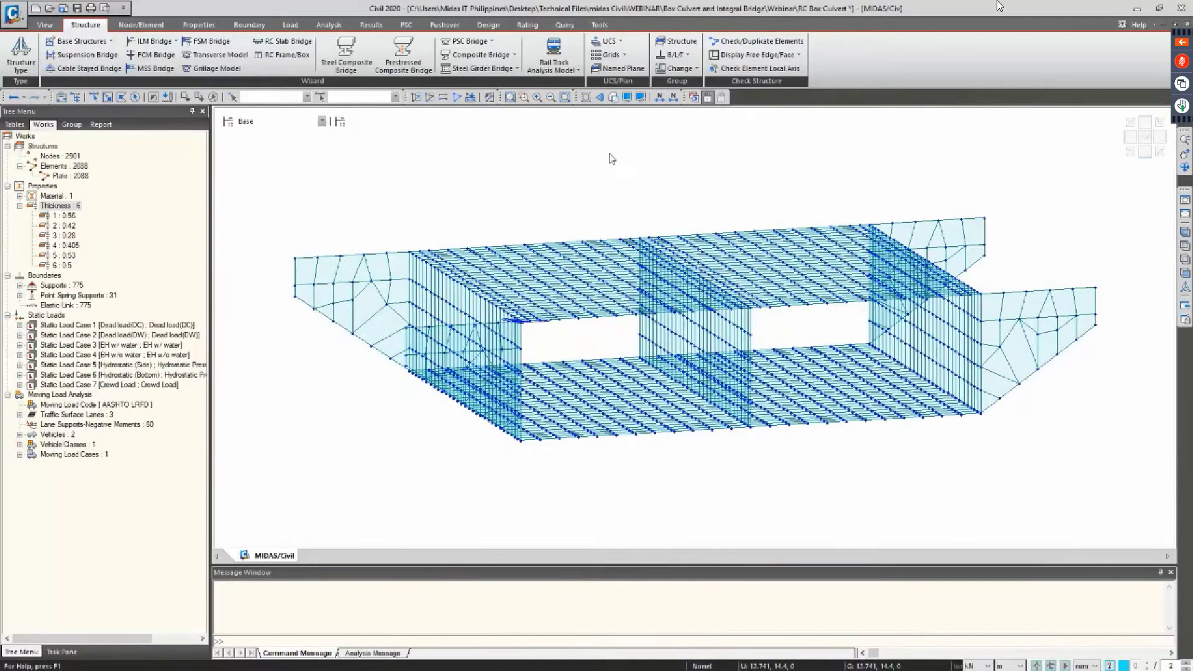
pyautogui.moveTo(575, 193)
pyautogui.mouseDown(button='middle')
pyautogui.moveTo(562, 181)
pyautogui.moveTo(578, 189)
pyautogui.mouseUp(button='middle')
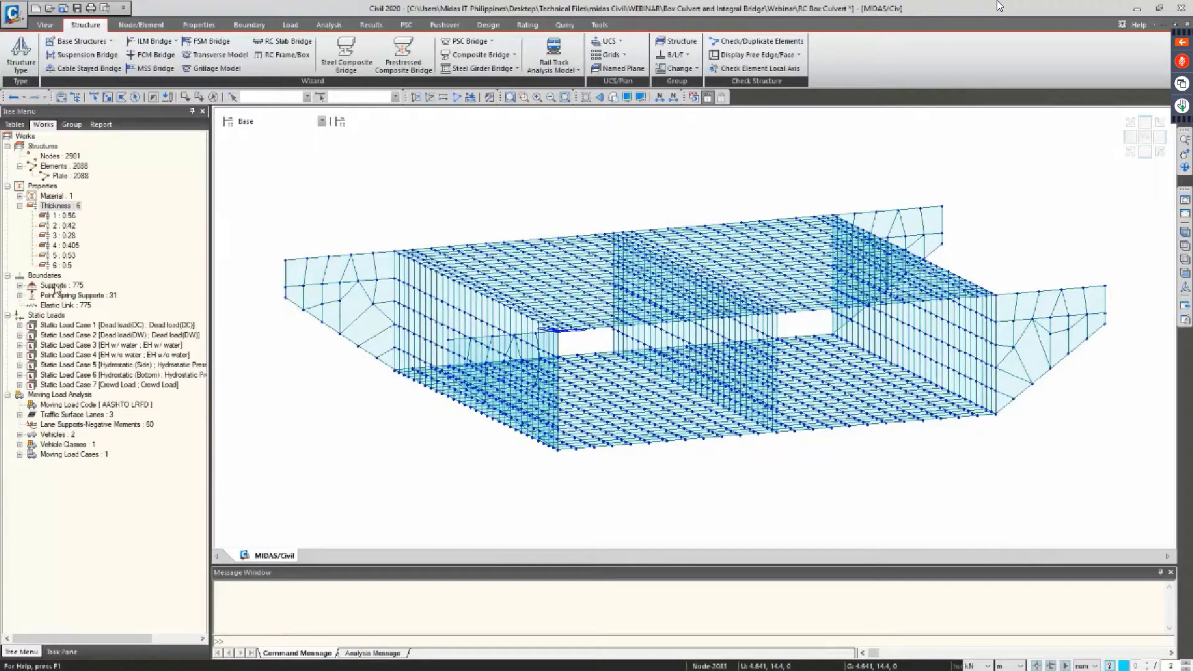
# Display the Type 1 supports on the culvert model and inspect their symbols along the base up close
pyautogui.click(61, 286)
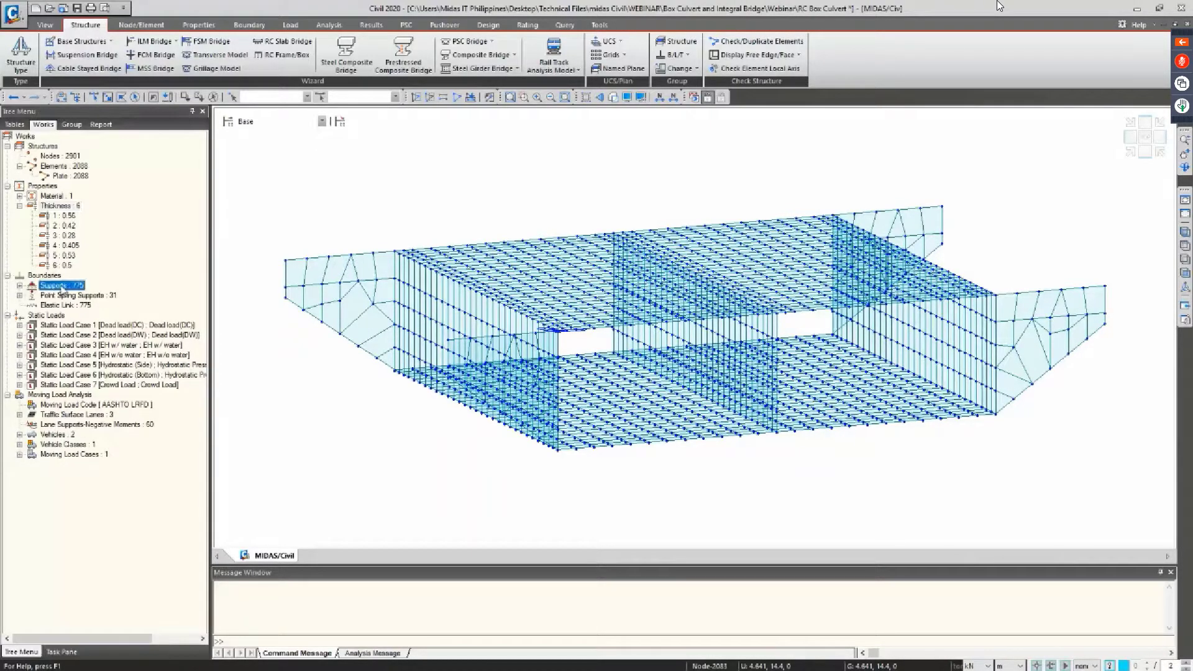
pyautogui.doubleClick(61, 288)
pyautogui.click(65, 296)
pyautogui.rightClick(68, 297)
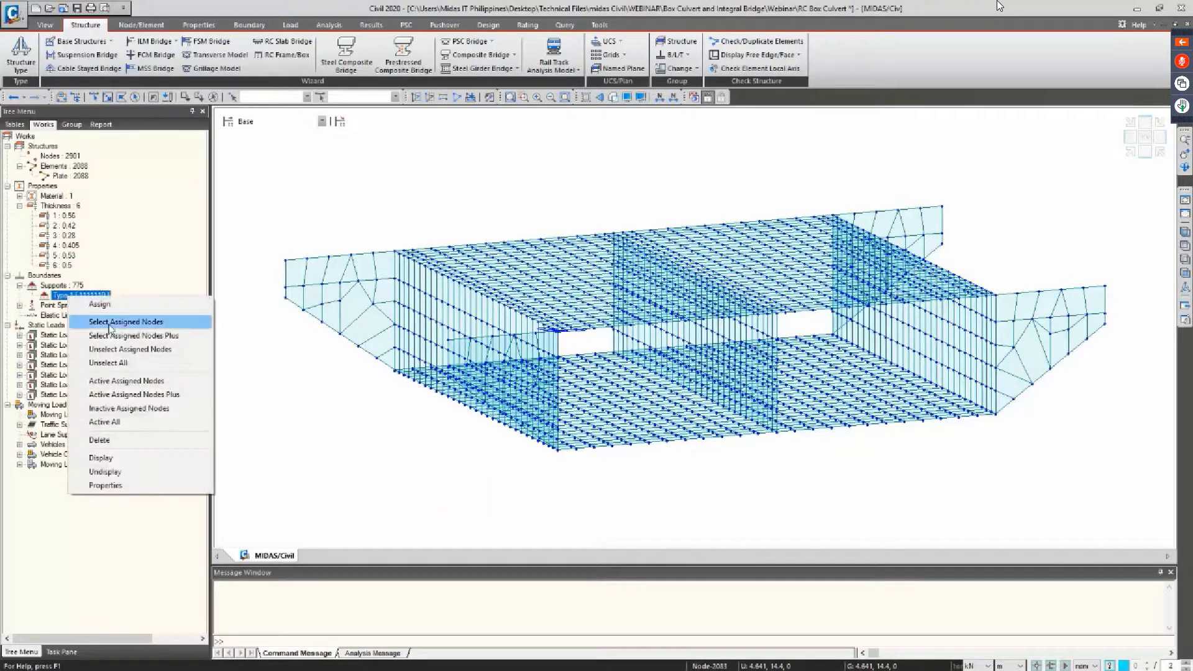
pyautogui.click(102, 458)
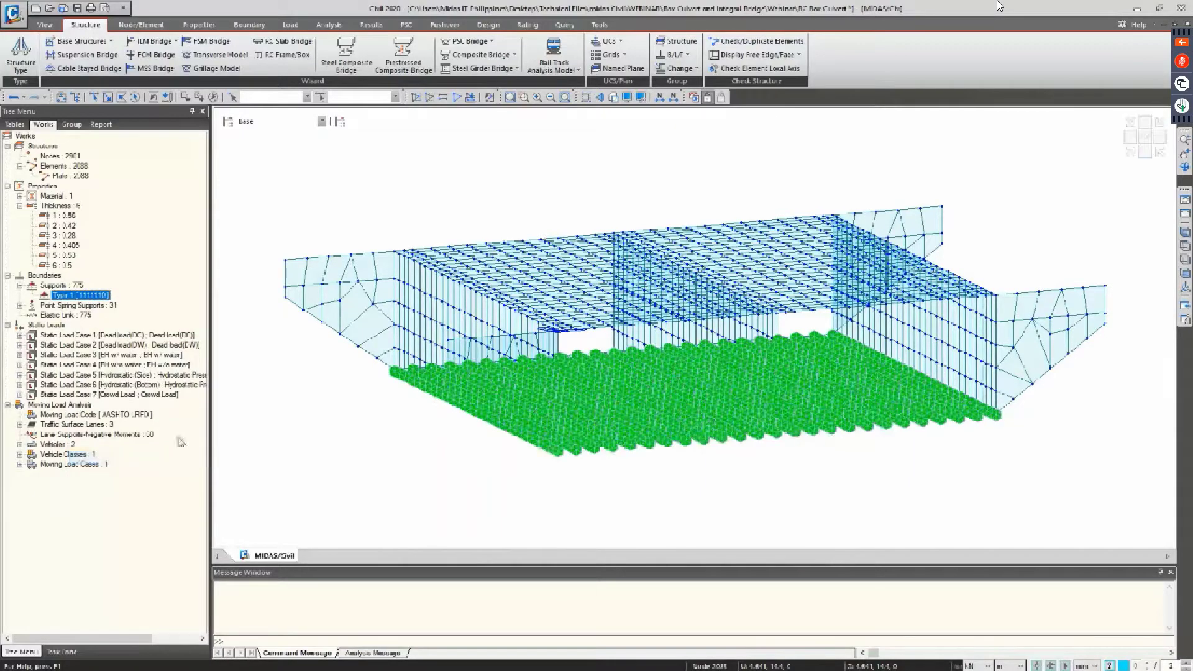
pyautogui.keyDown('ctrl'); pyautogui.moveTo(342, 482); pyautogui.dragTo(367, 480, button='middle'); pyautogui.keyUp('ctrl')
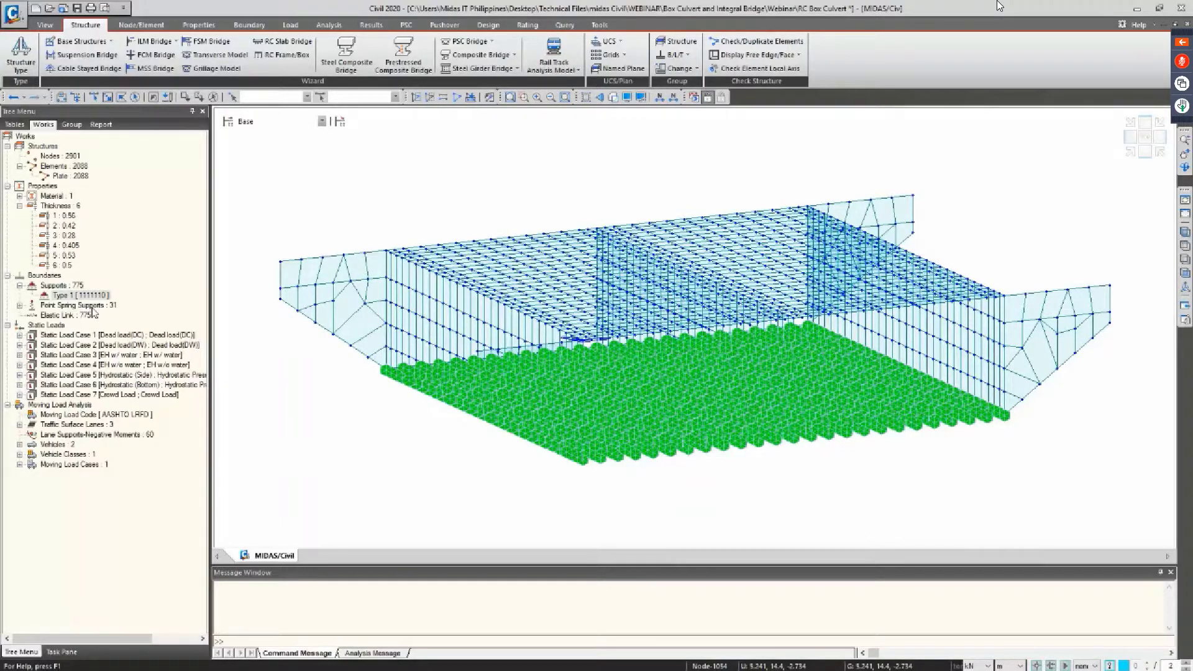
pyautogui.scroll(6, 373, 382)
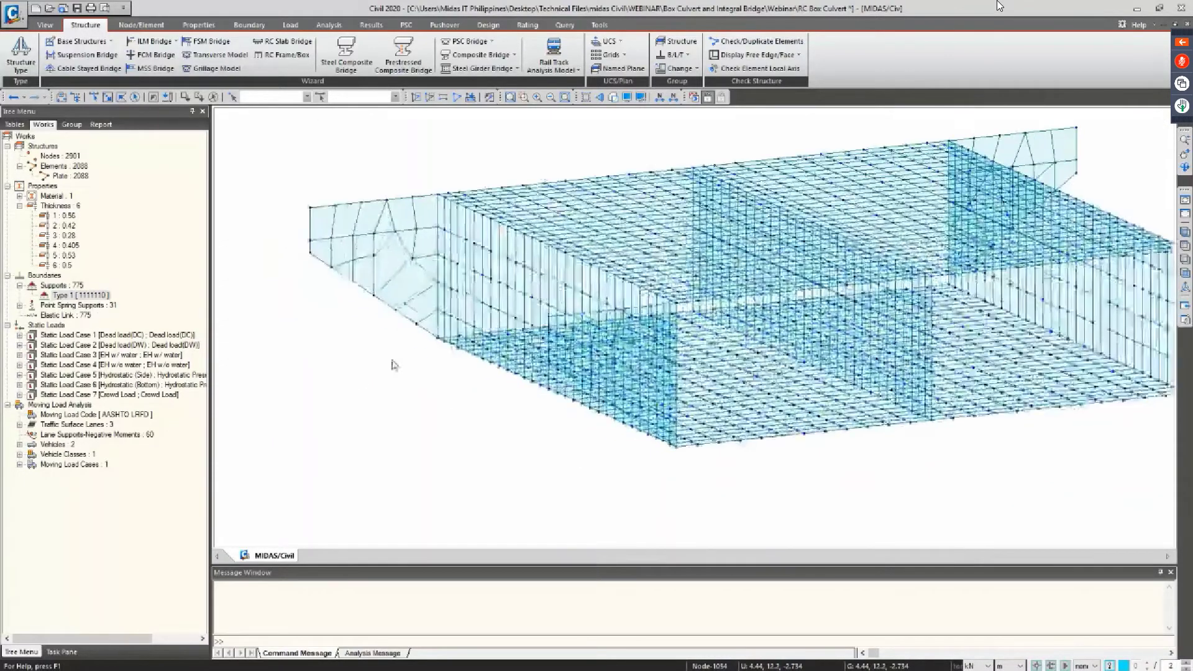
pyautogui.scroll(1, 405, 354)
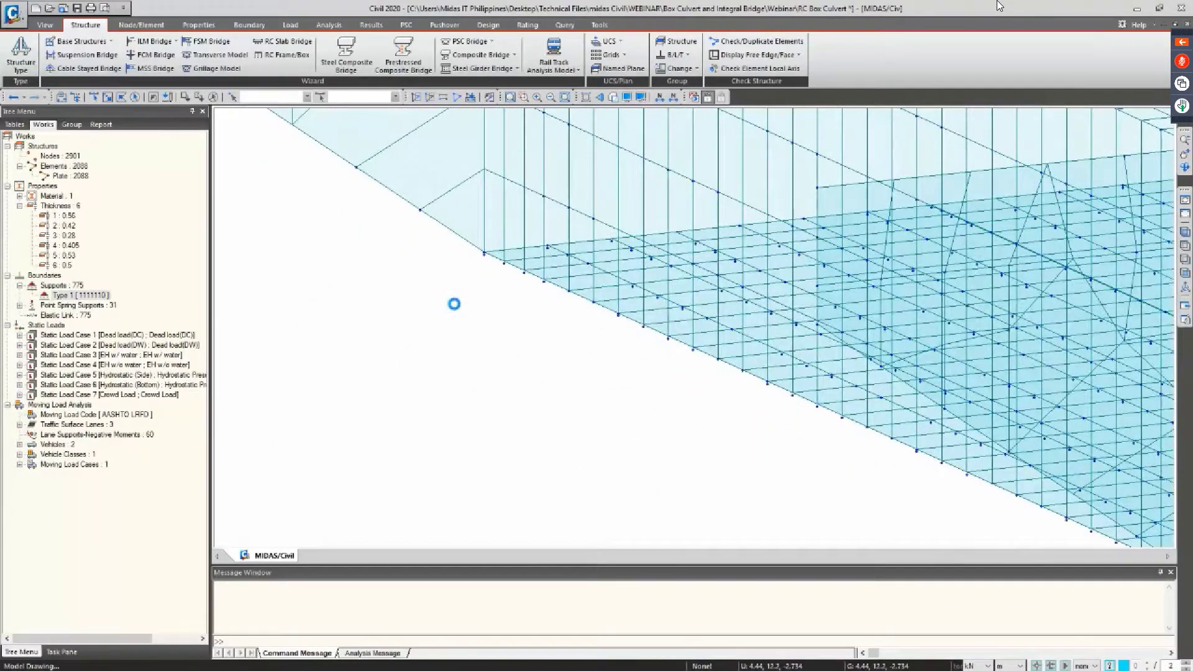
pyautogui.scroll(2, 445, 348)
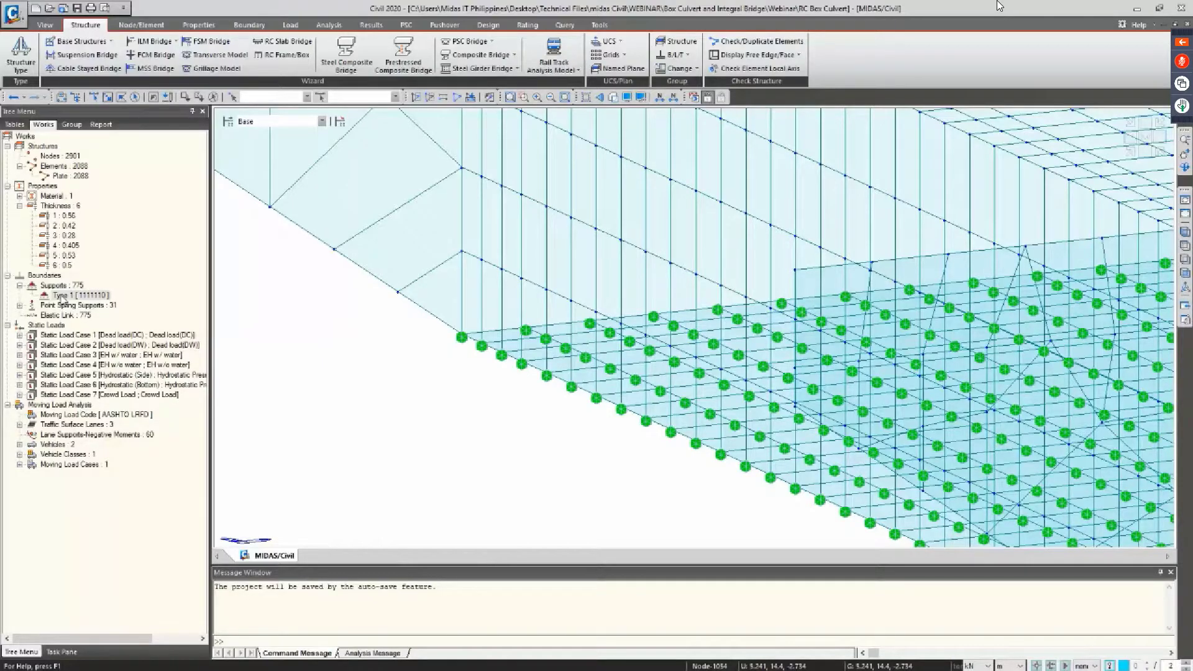
# Review the supports table for the restrained degrees of freedom at each node, and close it
pyautogui.rightClick(62, 297)
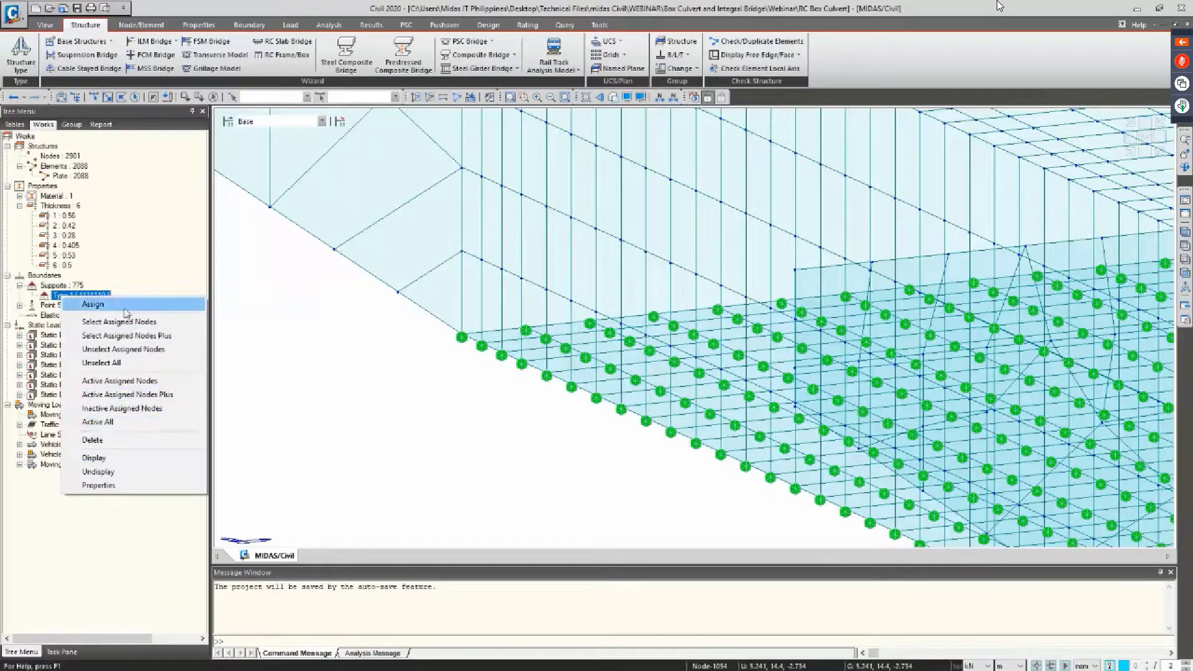
pyautogui.click(69, 287)
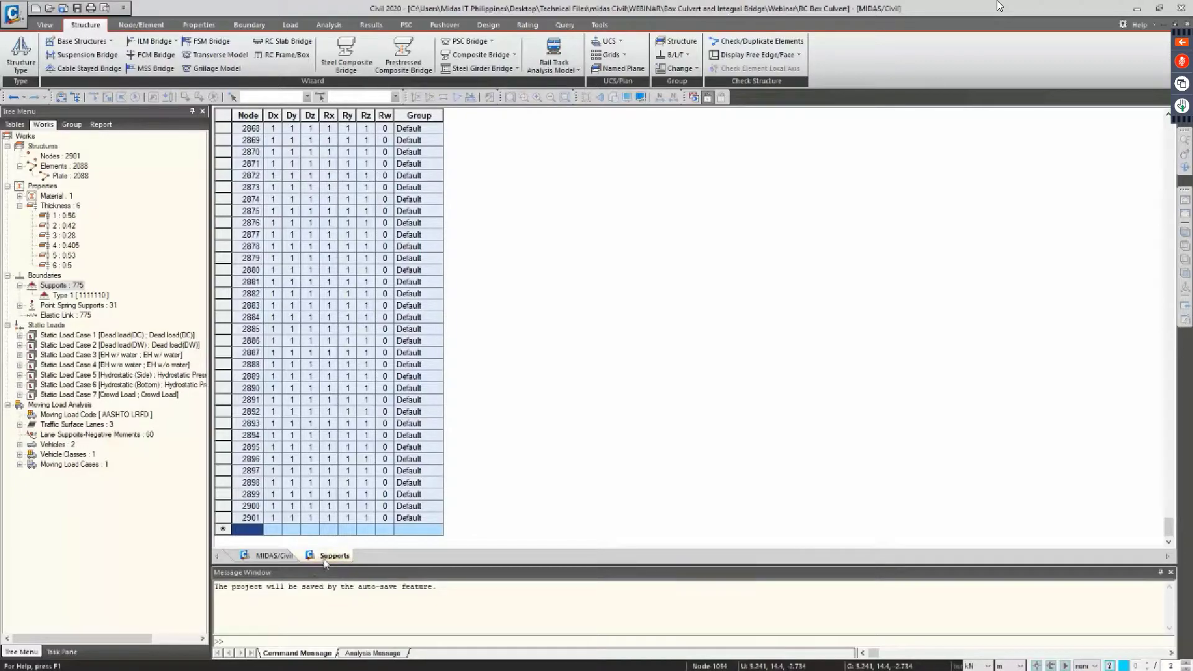
pyautogui.rightClick(326, 558)
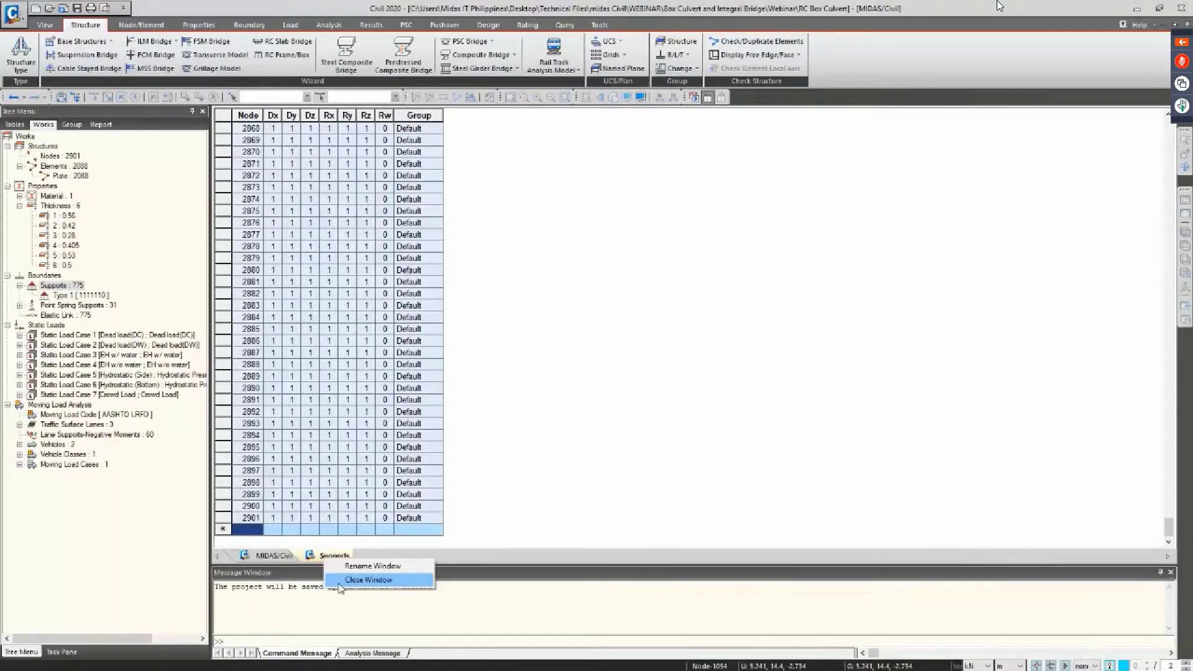
pyautogui.click(341, 583)
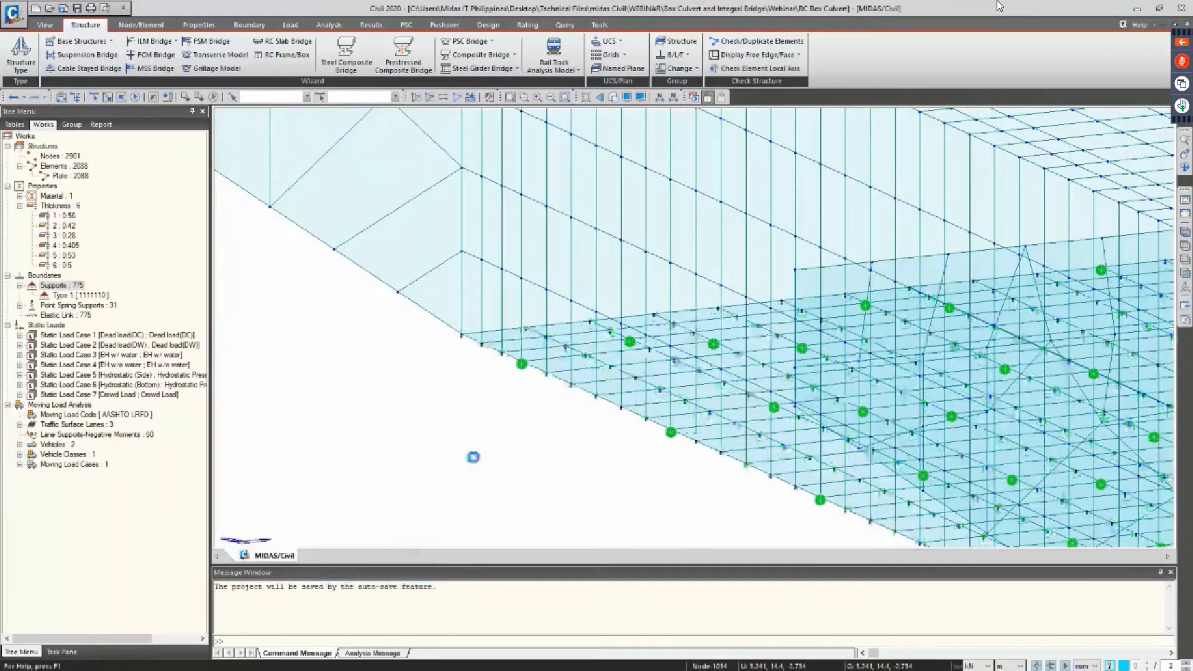
pyautogui.scroll(3, 445, 386)
pyautogui.scroll(-5, 445, 387)
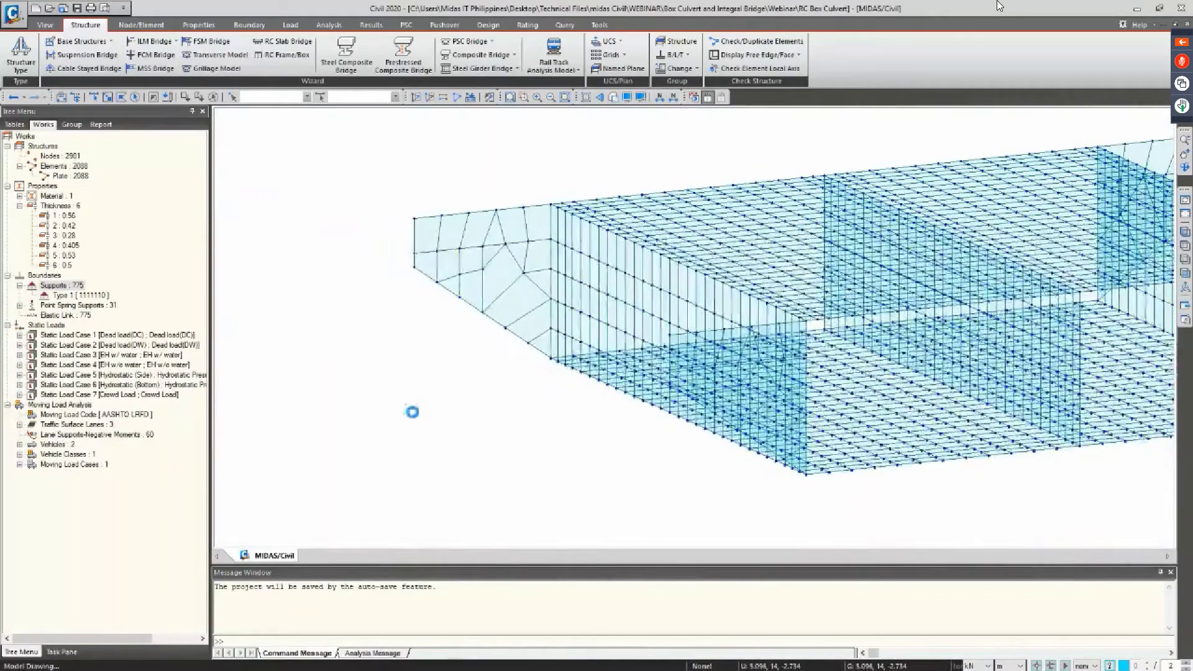
pyautogui.moveTo(479, 341)
pyautogui.keyDown('ctrl'); pyautogui.mouseDown(button='middle')
pyautogui.moveTo(360, 441)
pyautogui.moveTo(314, 435)
pyautogui.moveTo(333, 418)
pyautogui.moveTo(331, 443)
pyautogui.moveTo(391, 466)
pyautogui.mouseUp(button='middle'); pyautogui.keyUp('ctrl')
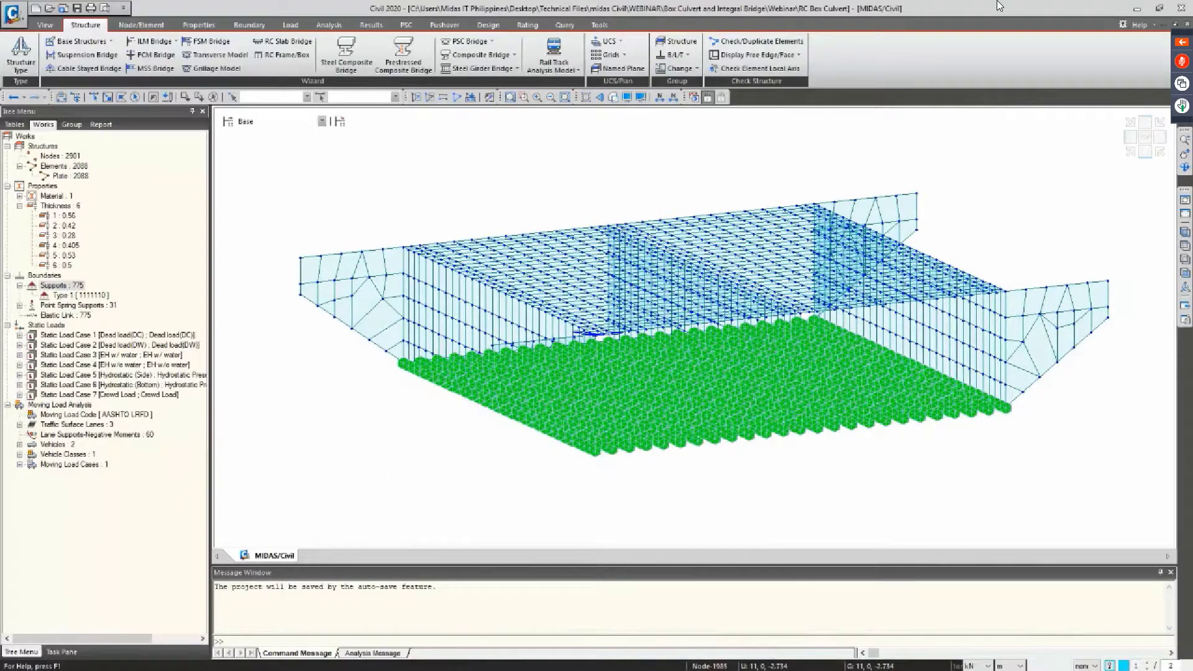
# Review the linear spring stiffnesses in the point spring support table and close it
pyautogui.click(79, 305)
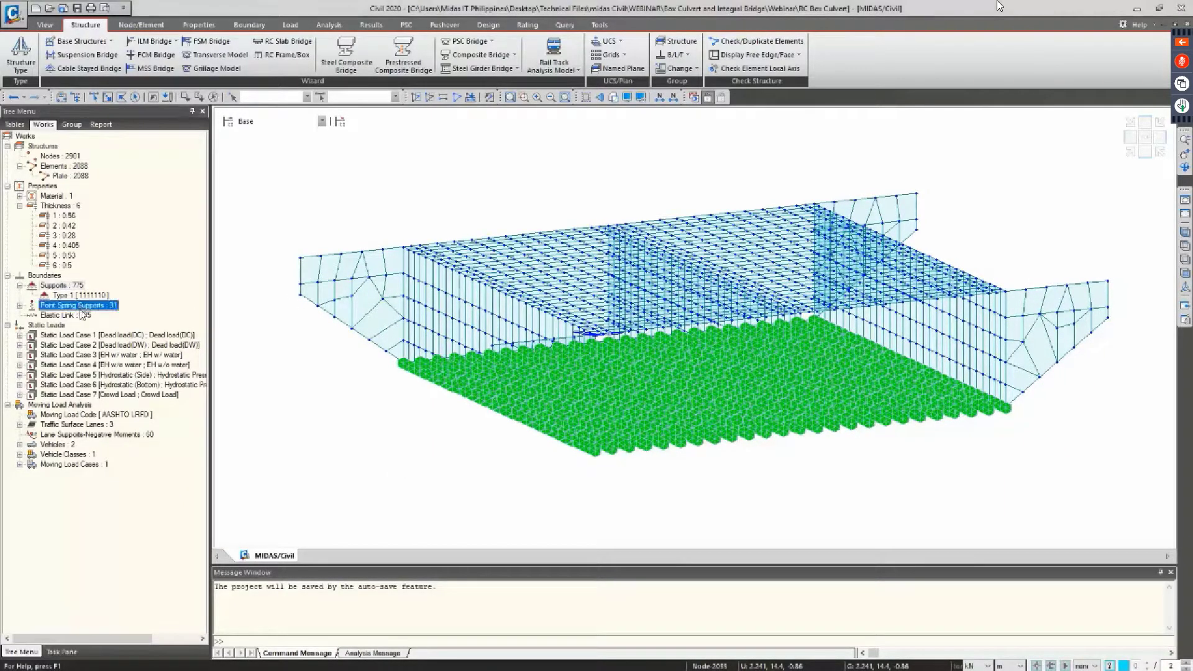
pyautogui.doubleClick(75, 307)
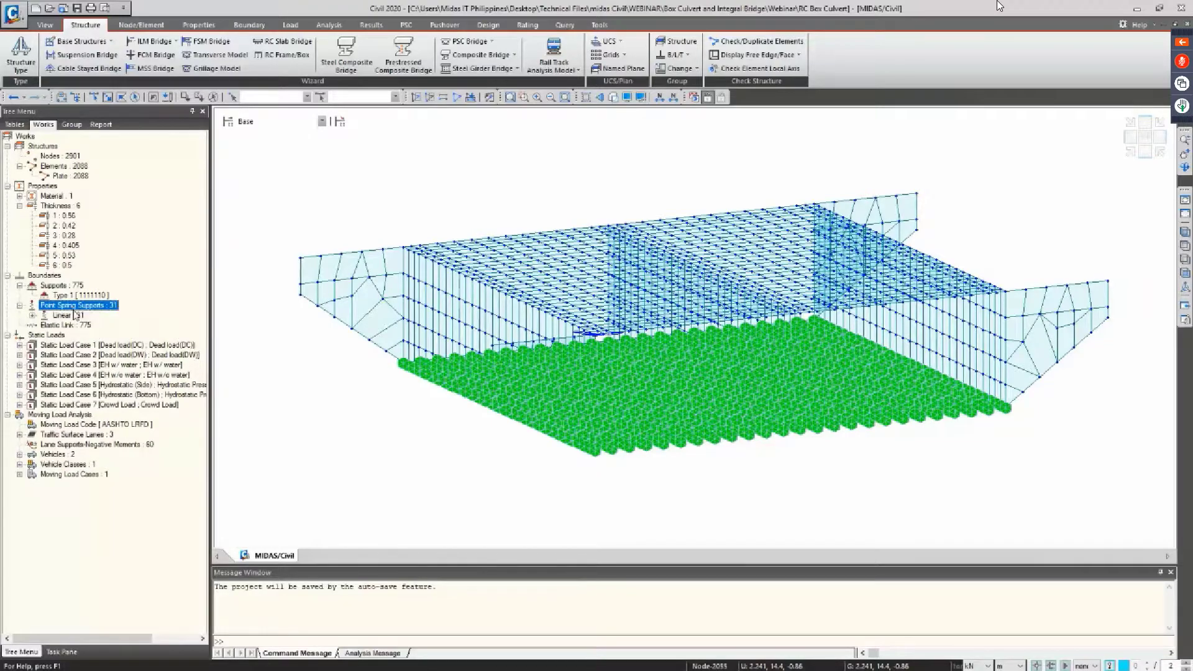
pyautogui.click(69, 315)
pyautogui.rightClick(79, 315)
pyautogui.click(110, 328)
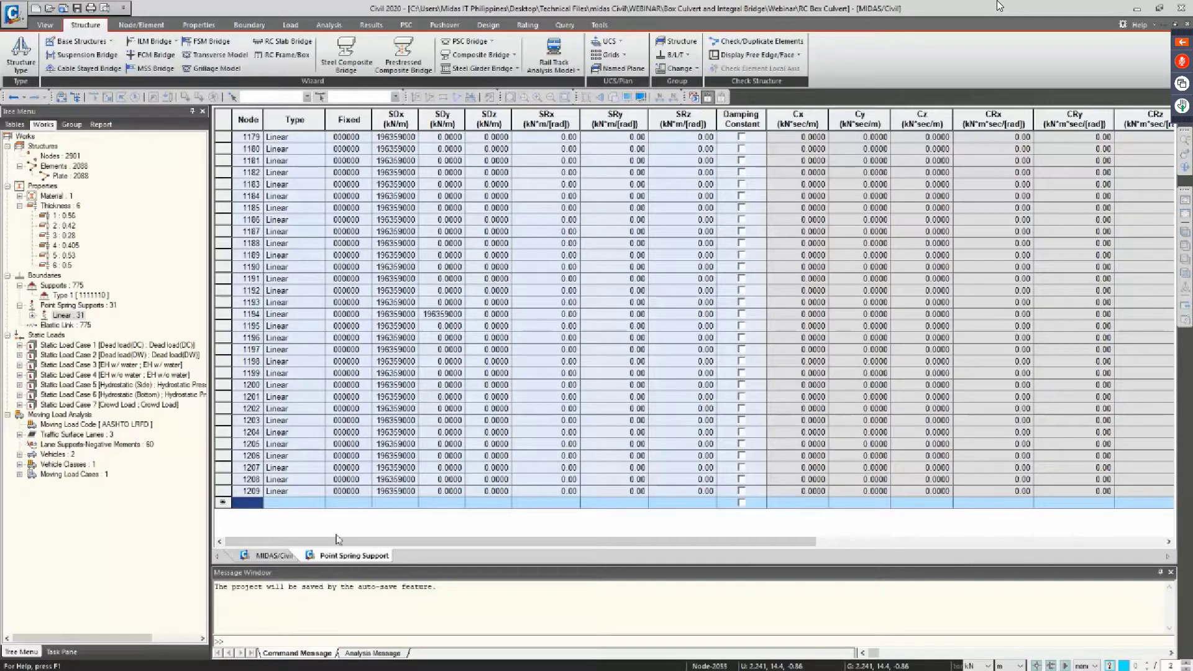
pyautogui.rightClick(339, 559)
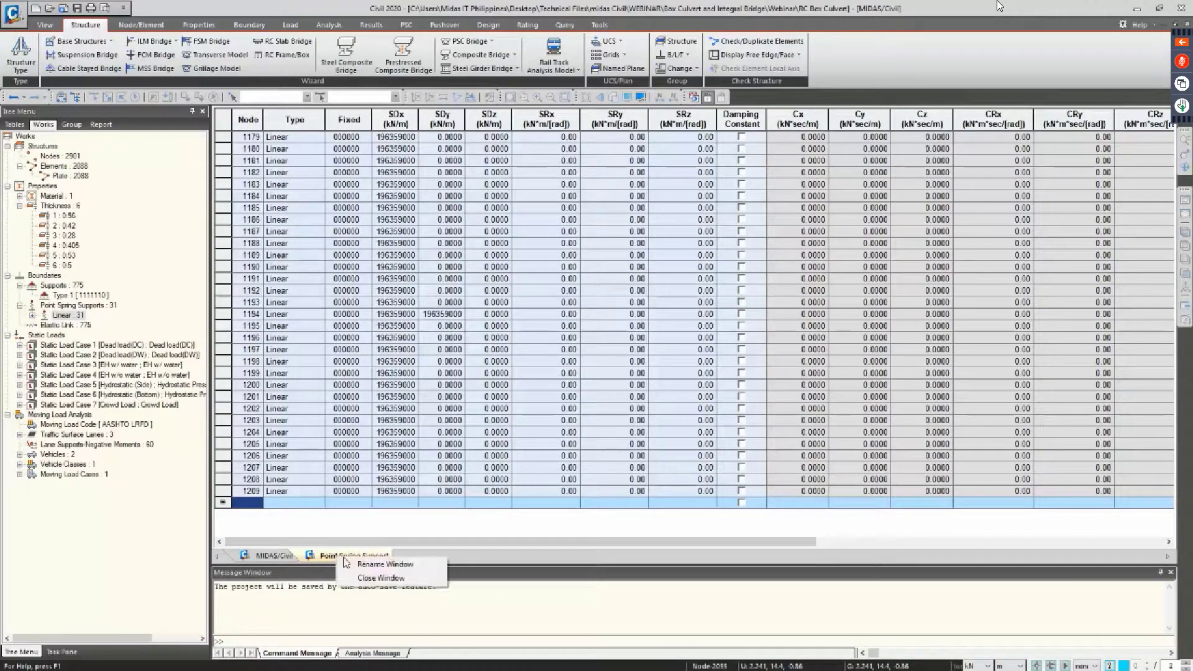
pyautogui.click(400, 582)
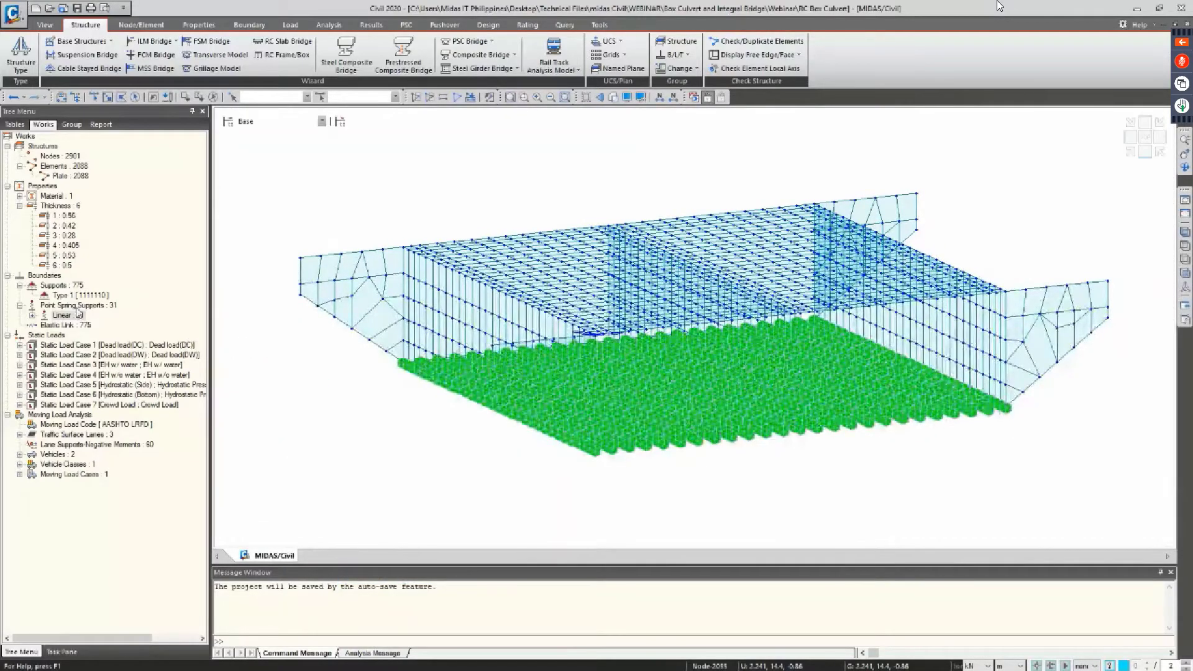
# Display the Type 1 linear point spring supports on the model and inspect where they are placed
pyautogui.doubleClick(68, 317)
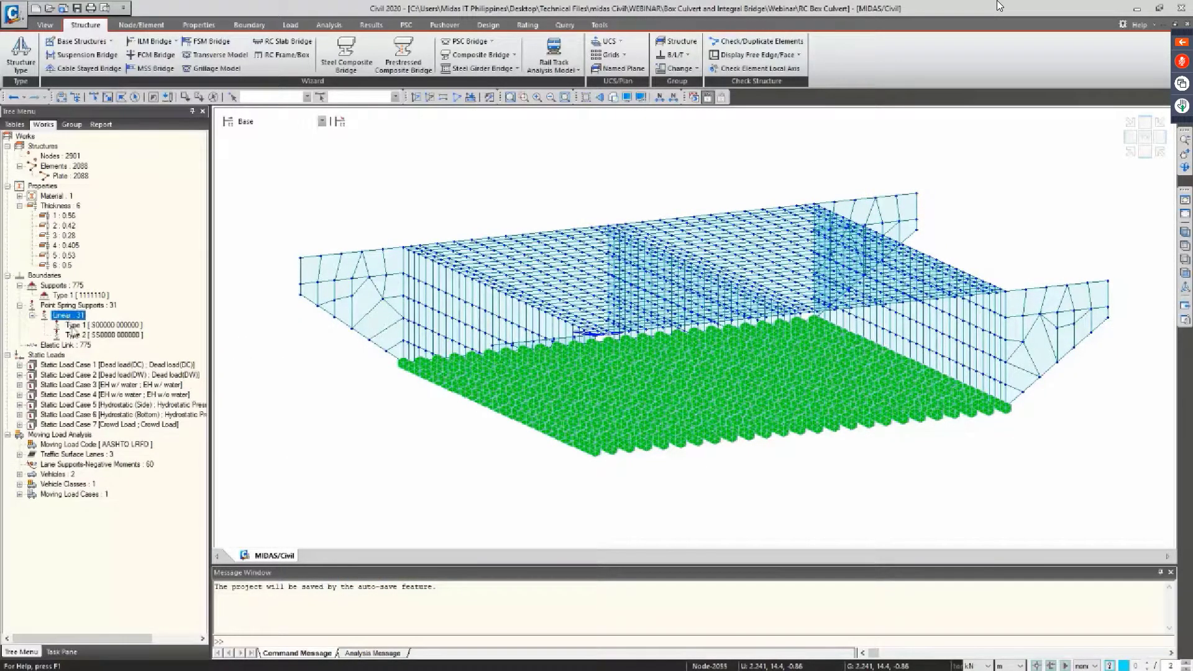
pyautogui.rightClick(72, 326)
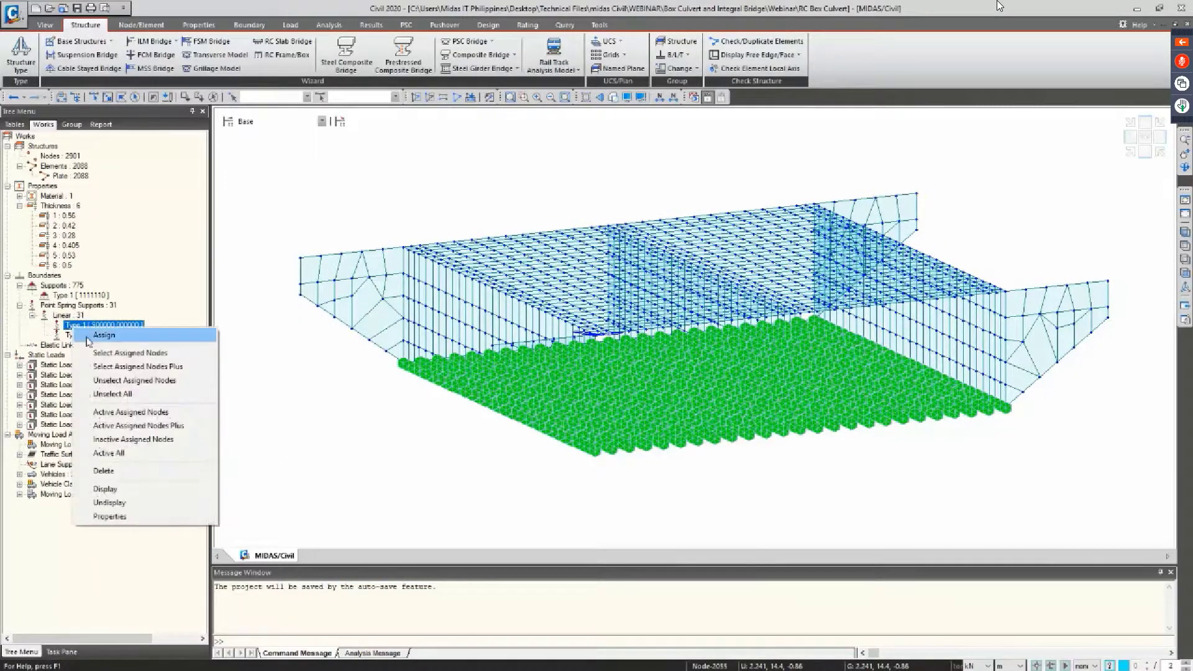
pyautogui.click(112, 489)
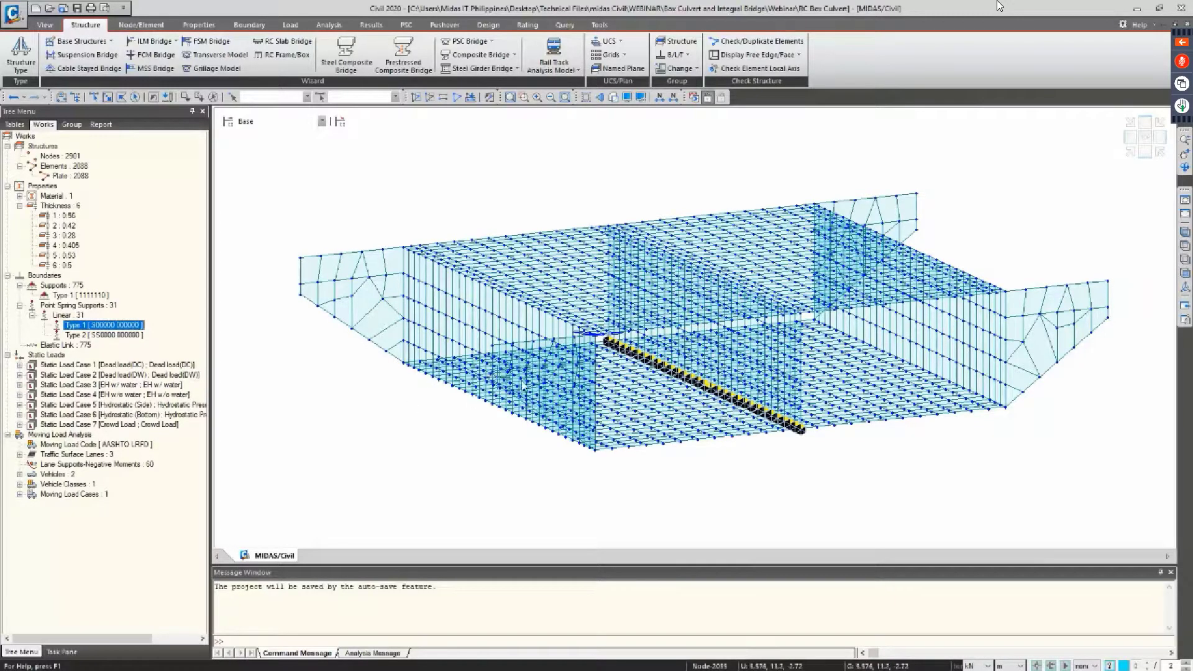
pyautogui.click(640, 449)
pyautogui.scroll(5, 641, 449)
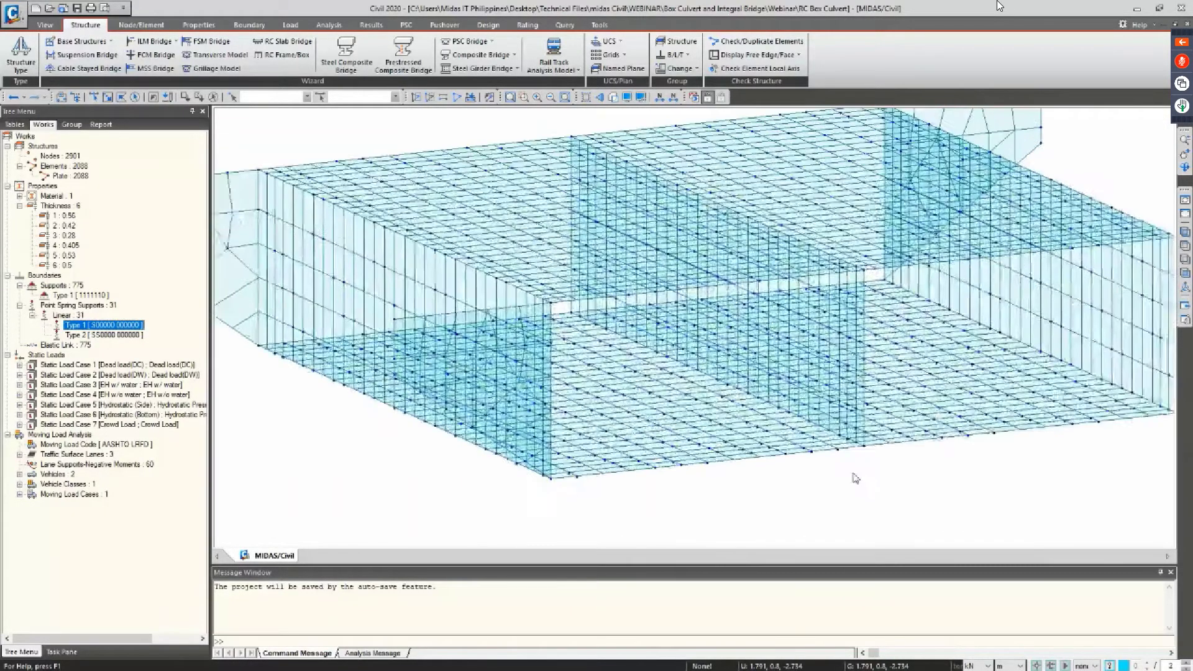
pyautogui.scroll(2, 655, 504)
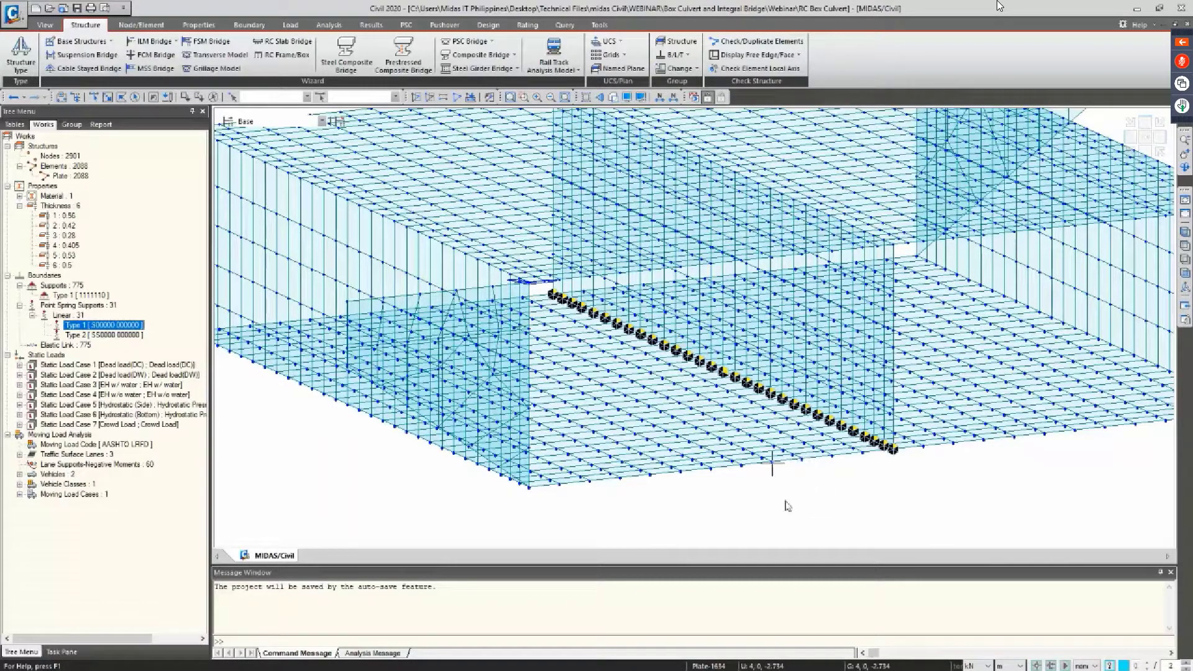
pyautogui.scroll(-1, 757, 479)
pyautogui.scroll(-1, 700, 469)
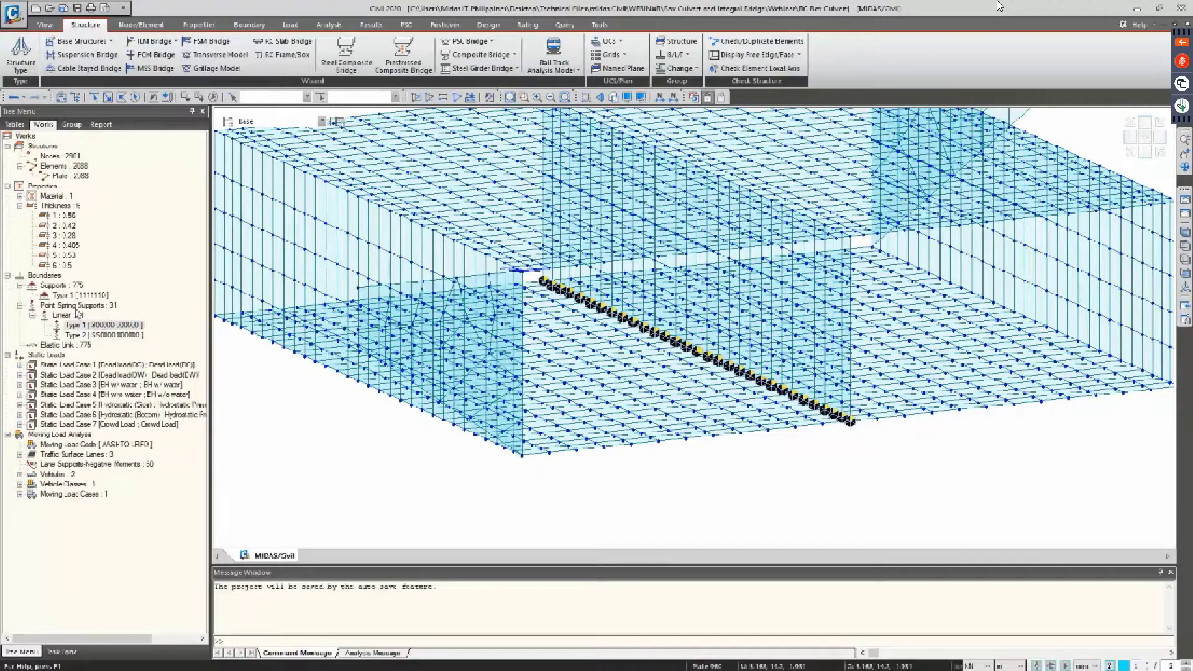
# Display the elastic links on the model and examine them up close at the front corner of the bottom slab
pyautogui.click(77, 346)
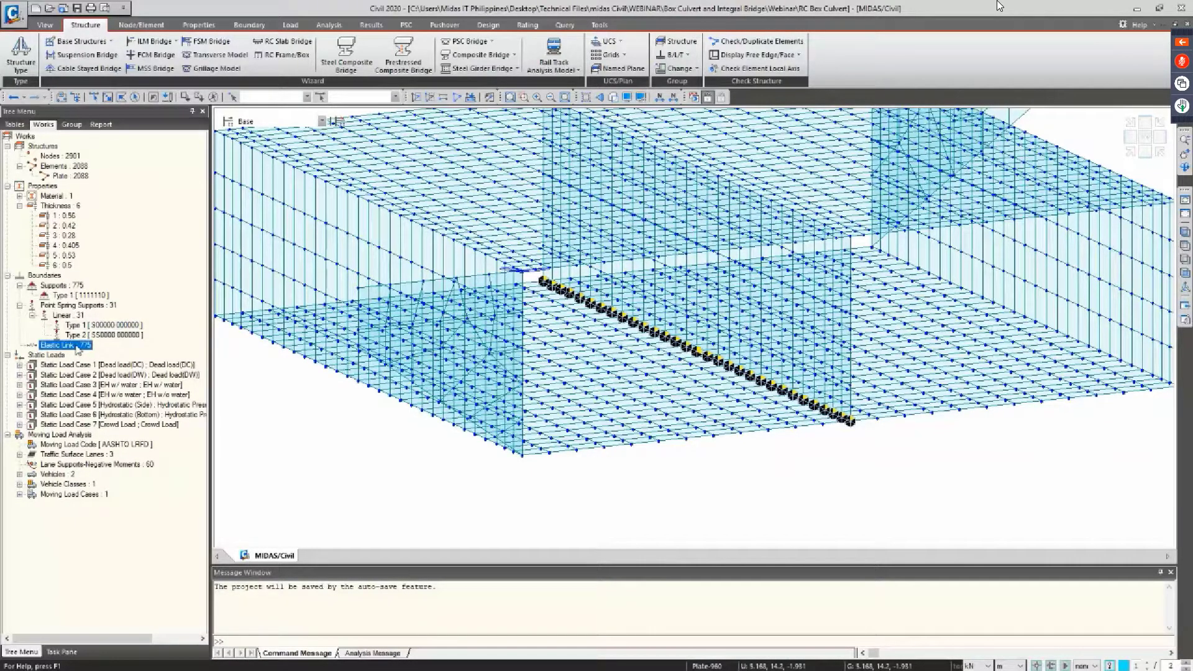
pyautogui.rightClick(77, 346)
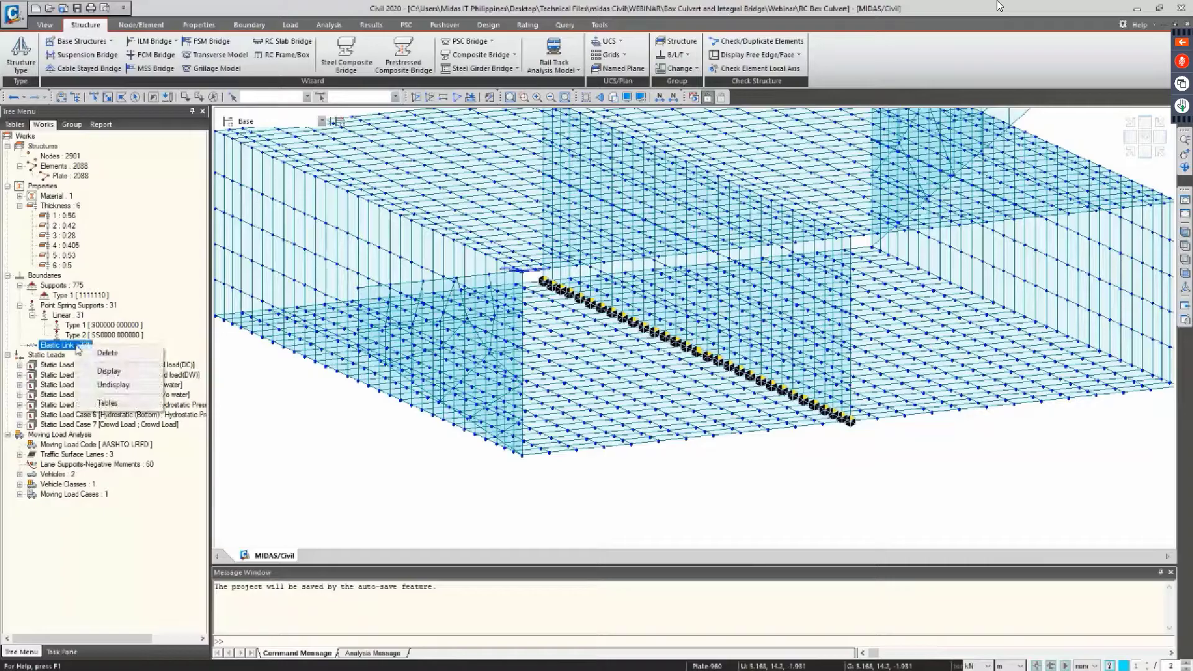
pyautogui.click(103, 364)
pyautogui.keyDown('ctrl'); pyautogui.moveTo(635, 457); pyautogui.dragTo(560, 436, button='middle'); pyautogui.keyUp('ctrl')
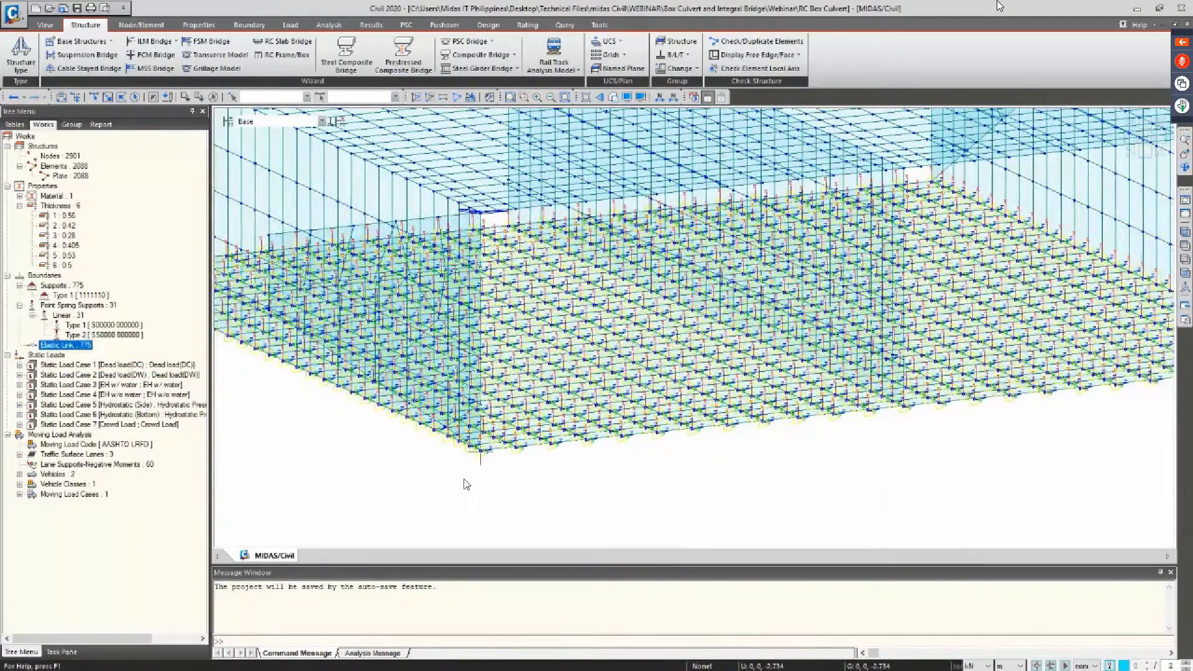
pyautogui.scroll(5, 469, 485)
pyautogui.scroll(3, 477, 360)
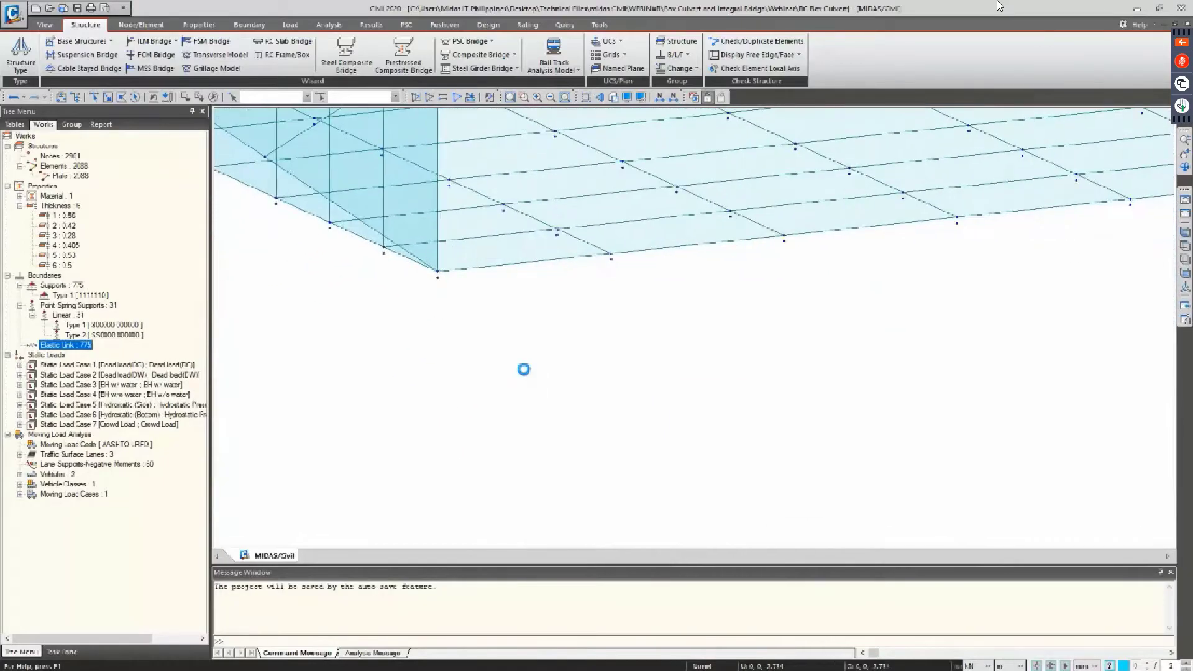
# Query the two end nodes of the elastic link at the bottom slab's front corner for their coordinates and spacing
pyautogui.moveTo(418, 314); pyautogui.dragTo(481, 452, button='middle')
pyautogui.scroll(3, 458, 405)
pyautogui.scroll(3, 621, 416)
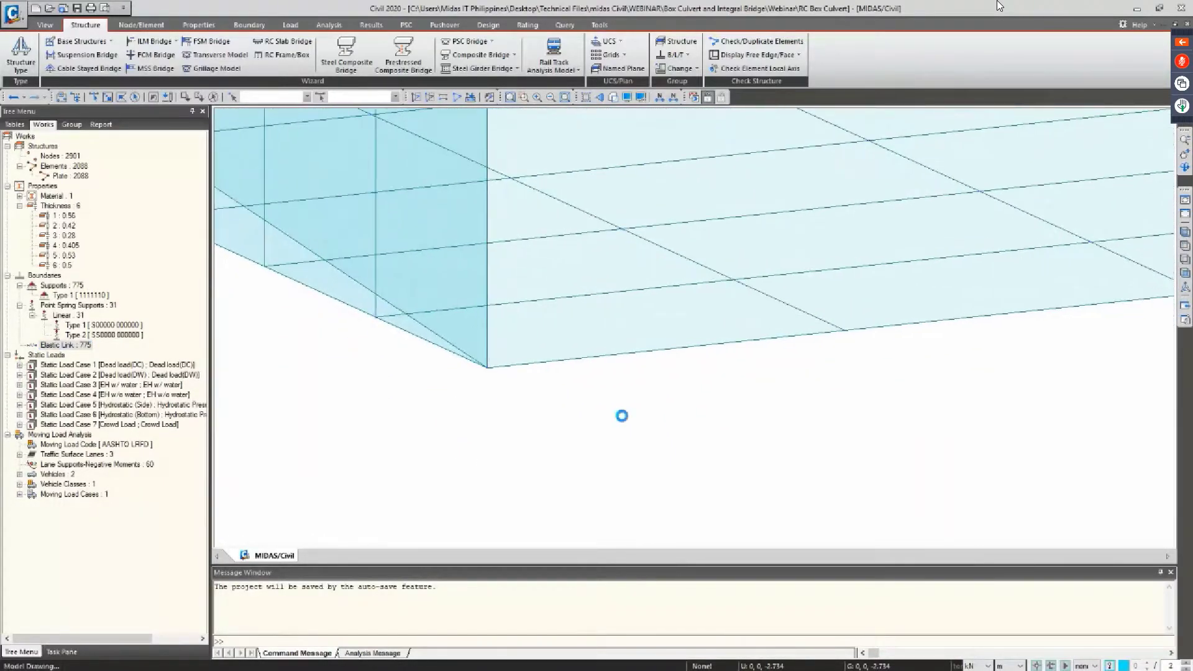
pyautogui.moveTo(546, 425); pyautogui.dragTo(628, 483, button='middle')
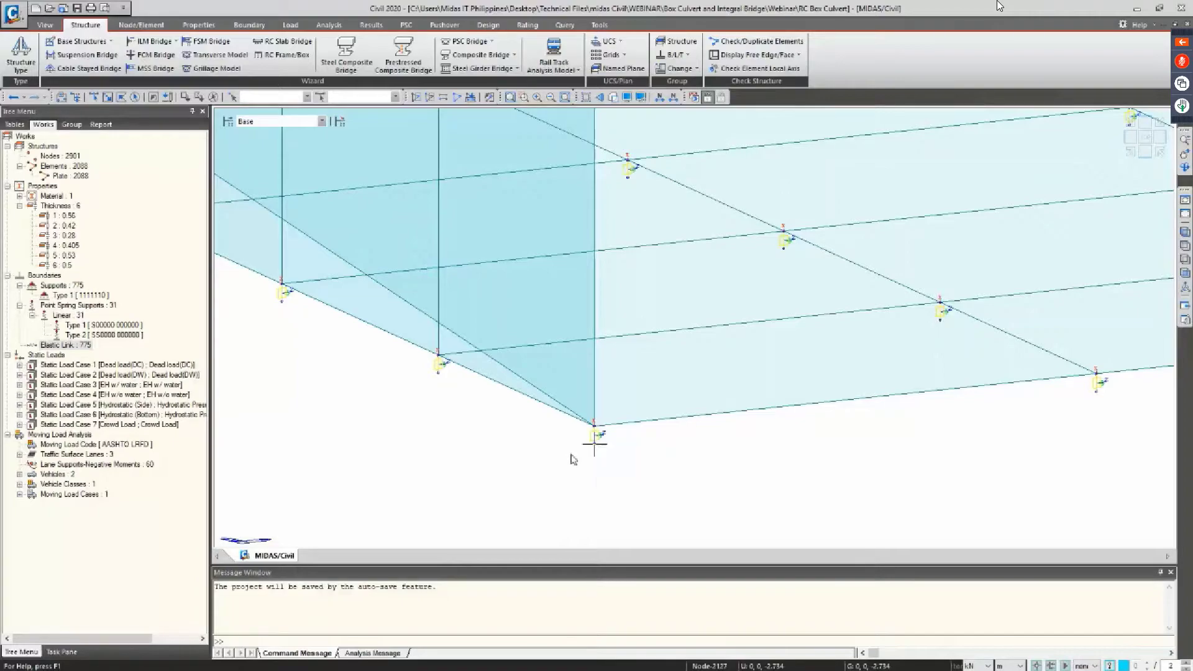
pyautogui.hotkey('ctrl', 'q')
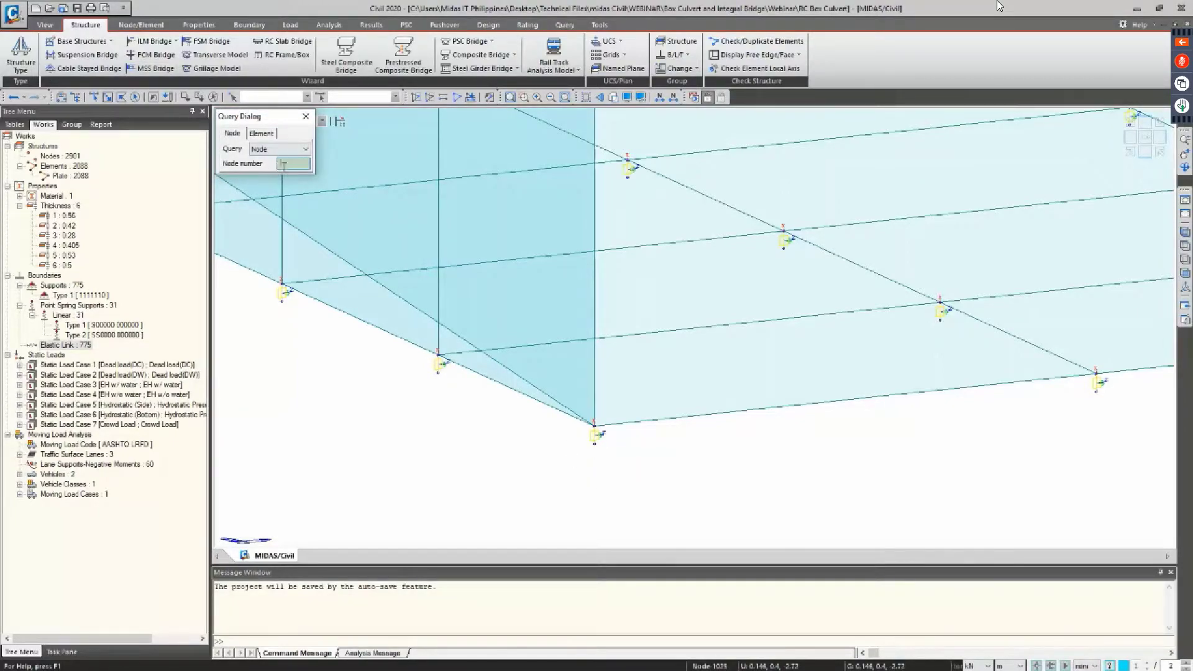
pyautogui.click(595, 430)
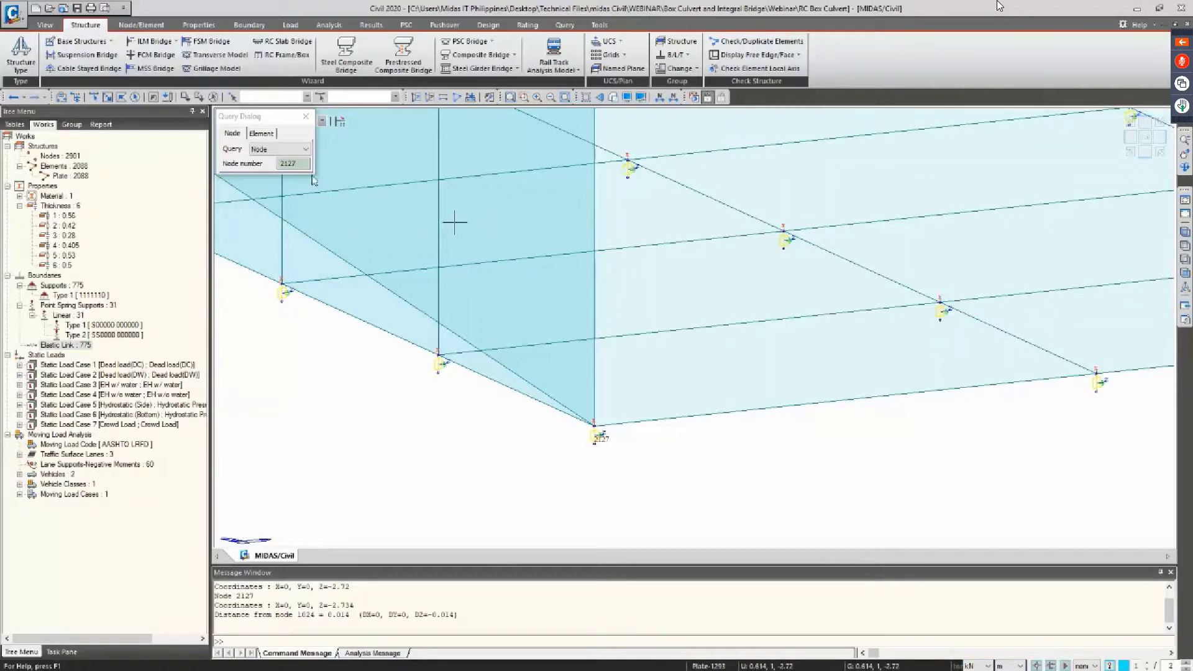
pyautogui.scroll(-5, 625, 449)
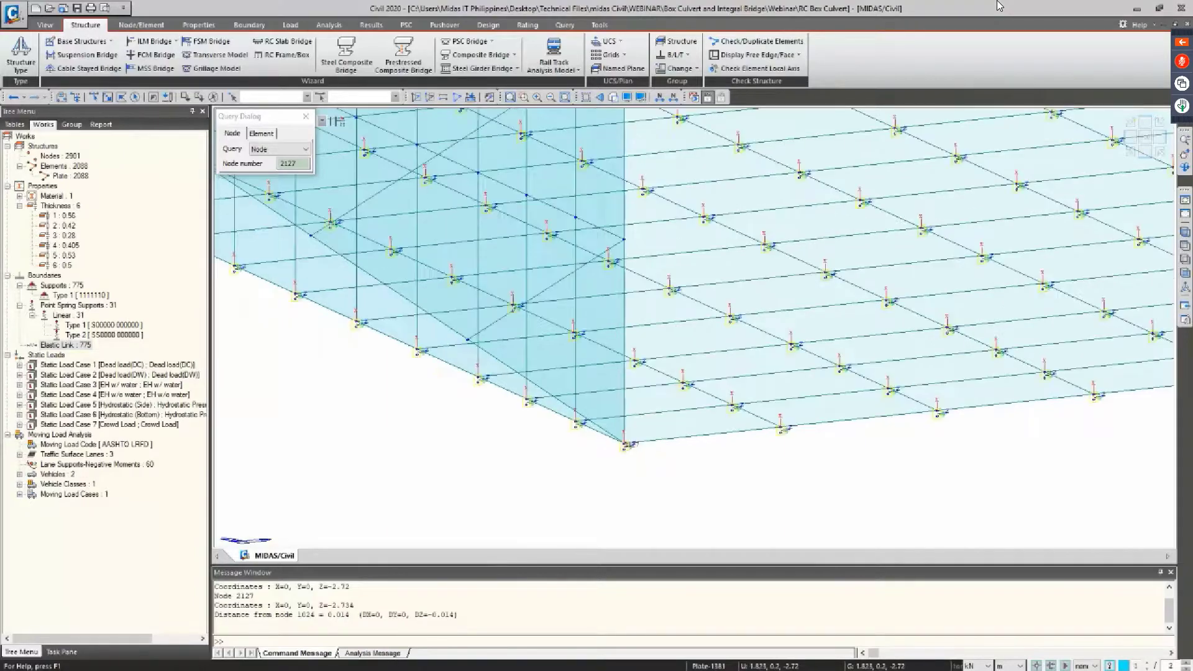
pyautogui.scroll(-4, 684, 448)
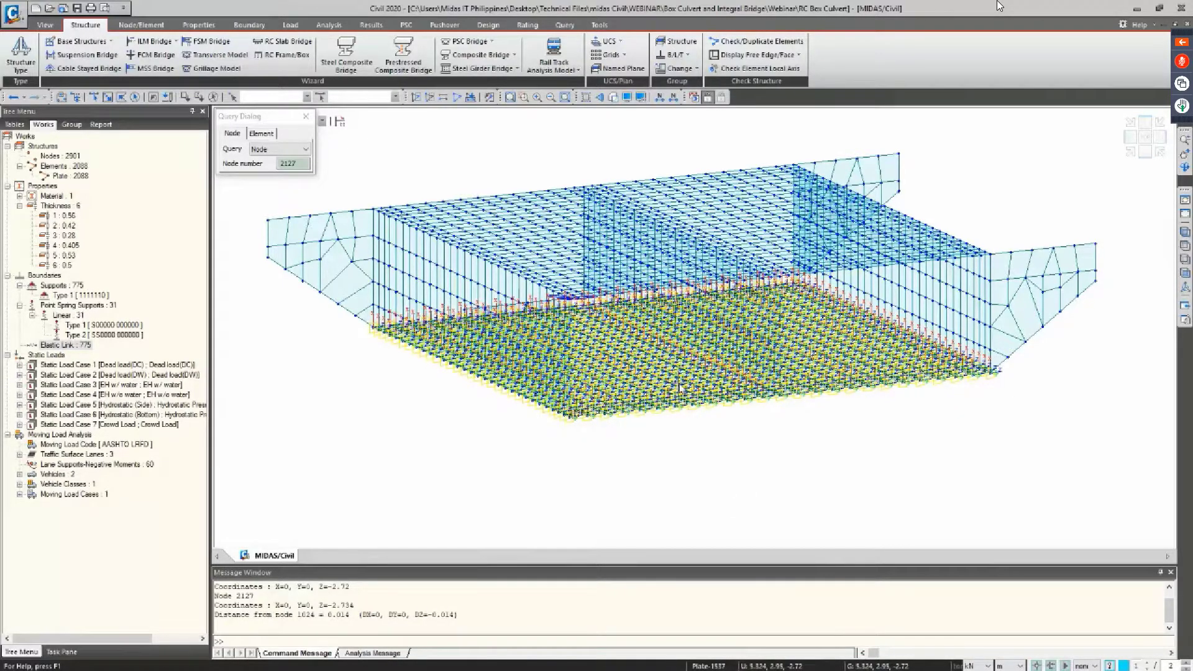
# Close the node query, review the SDx stiffnesses in the elastic link table, and close the table
pyautogui.moveTo(681, 389)
pyautogui.rightClick(56, 346)
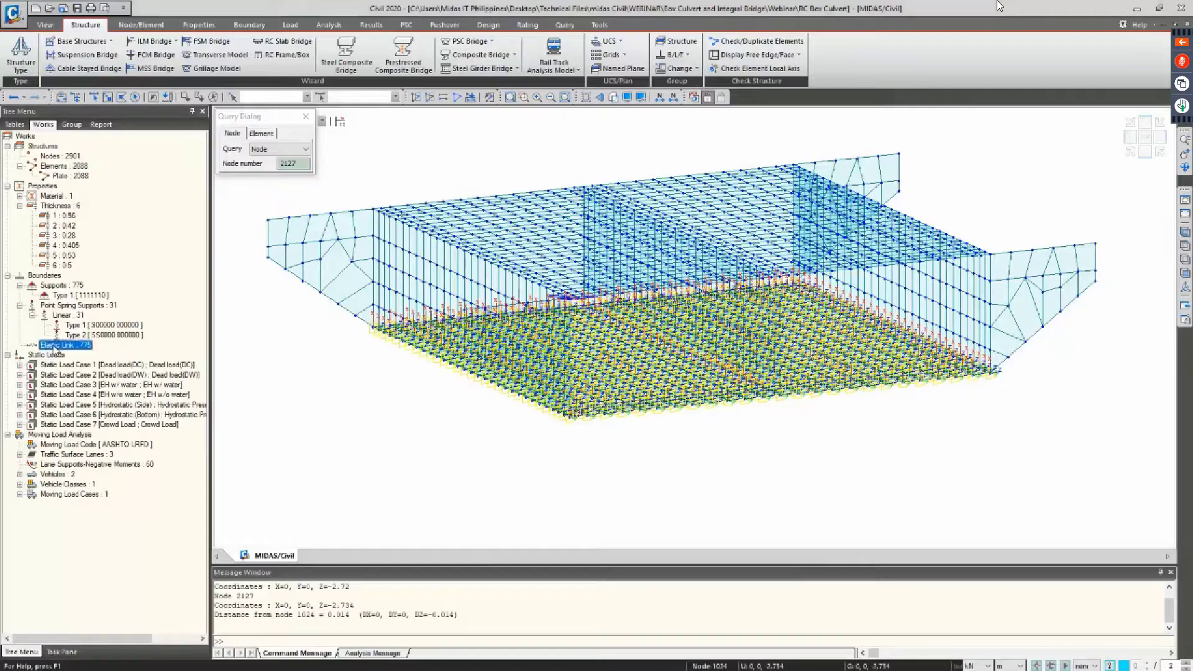
pyautogui.click(85, 404)
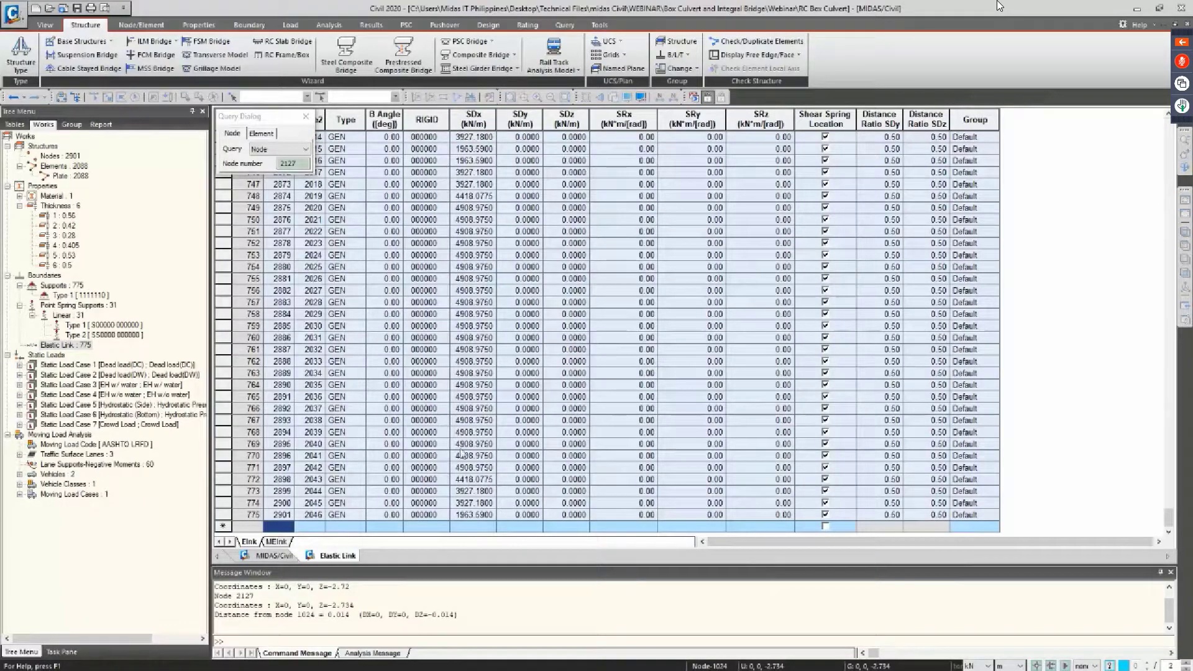
pyautogui.click(304, 115)
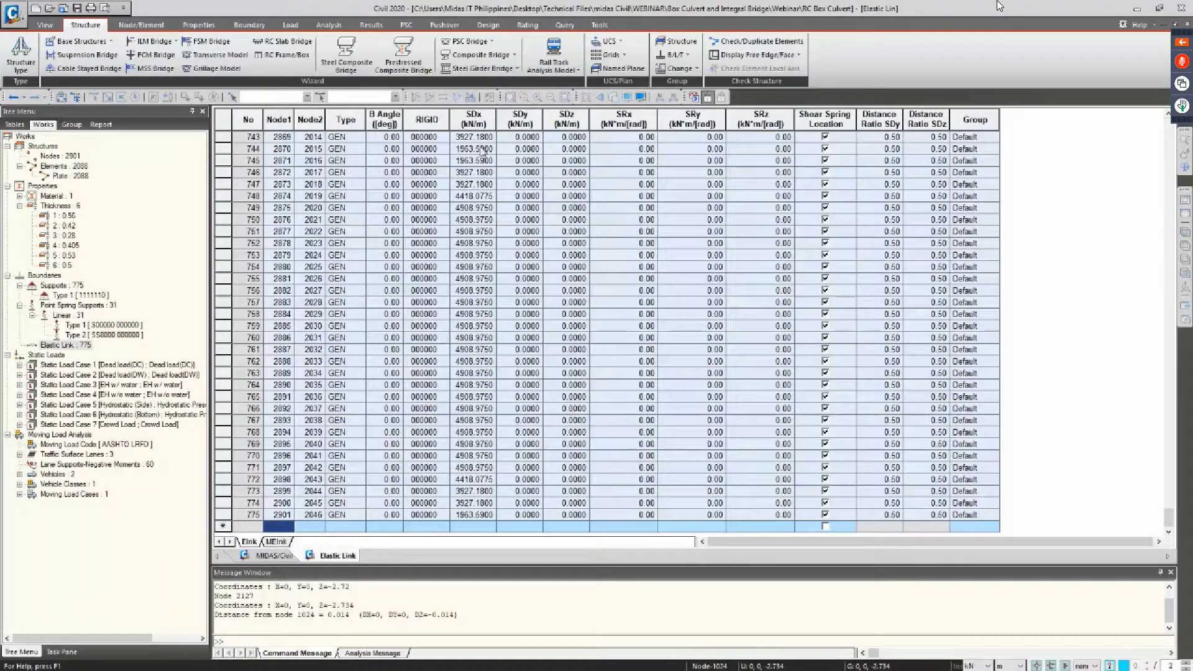
pyautogui.scroll(14, 490, 420)
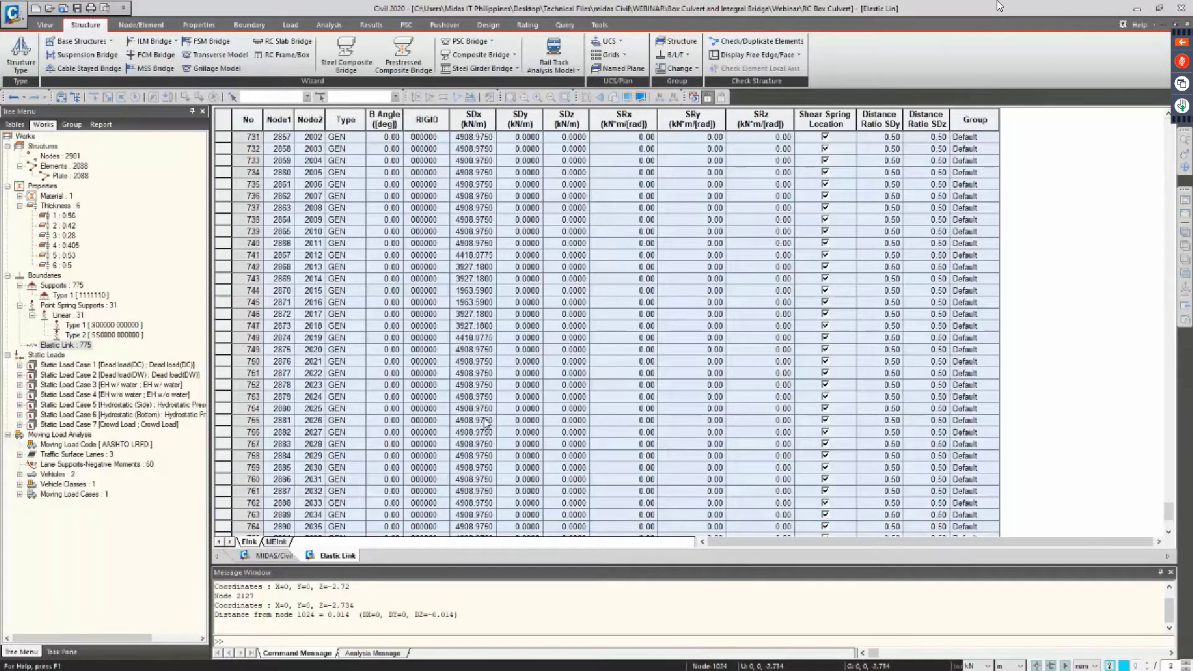
pyautogui.scroll(4, 487, 424)
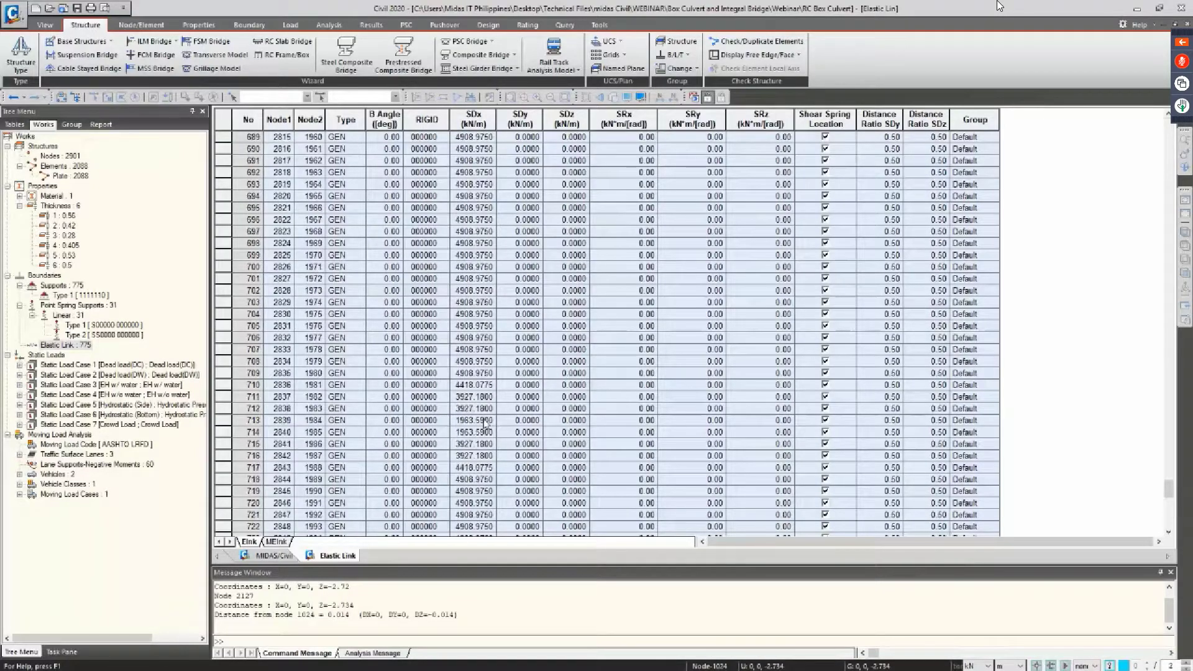
pyautogui.scroll(19, 487, 426)
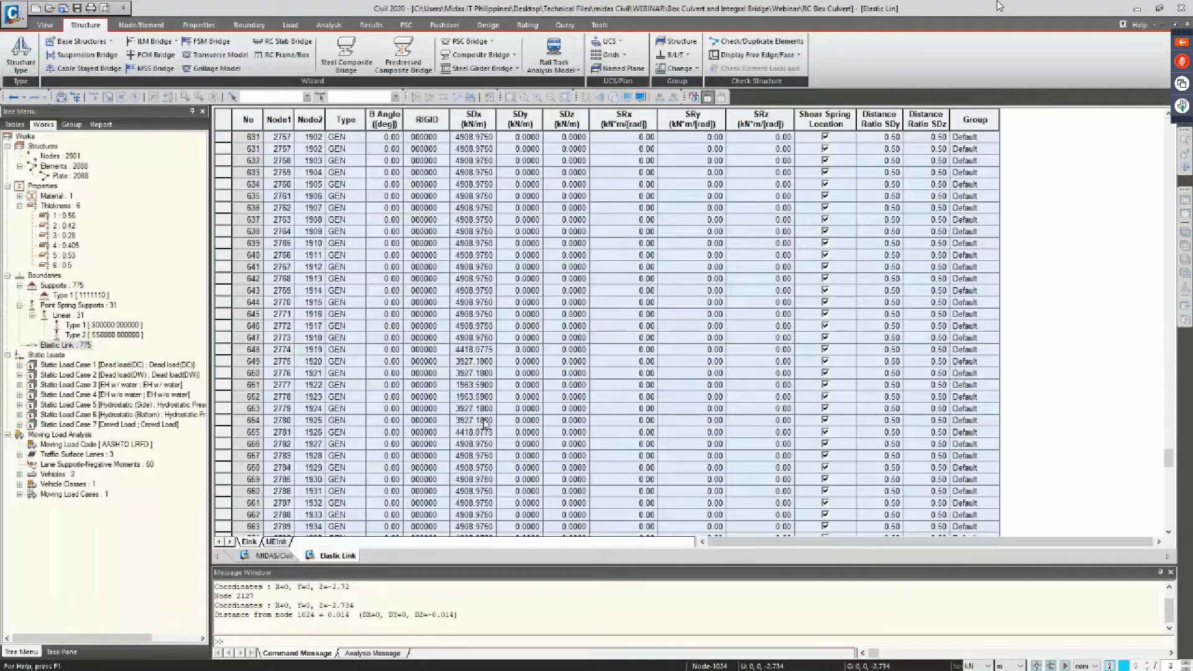
pyautogui.scroll(2, 487, 424)
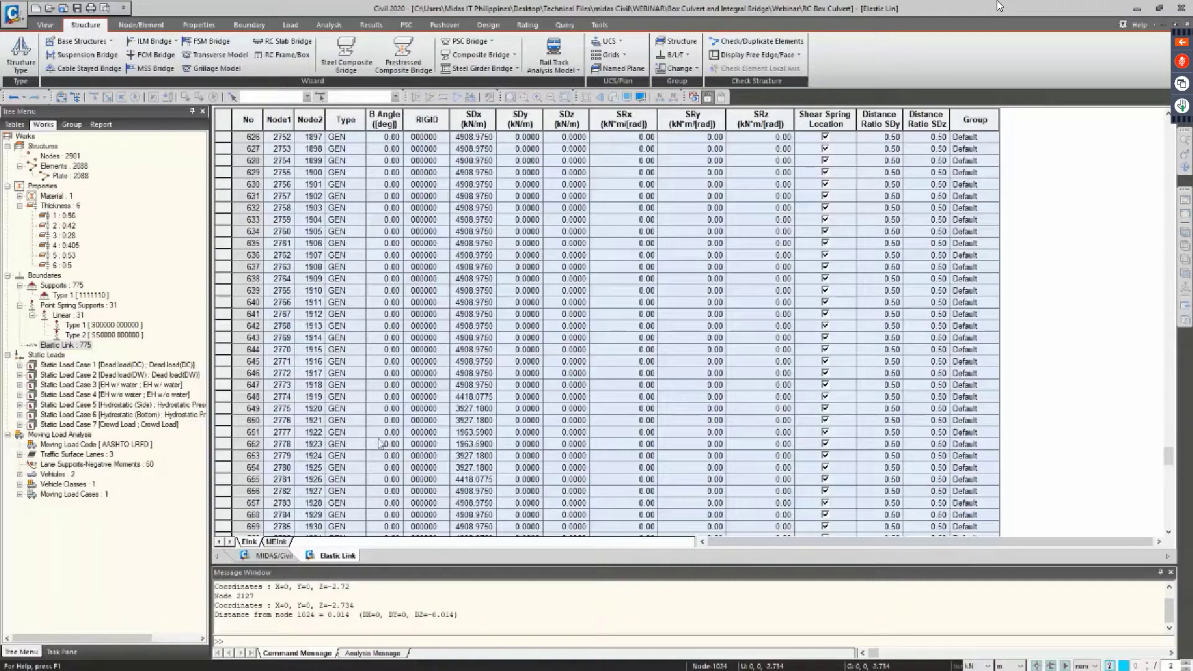
pyautogui.rightClick(333, 561)
pyautogui.click(367, 578)
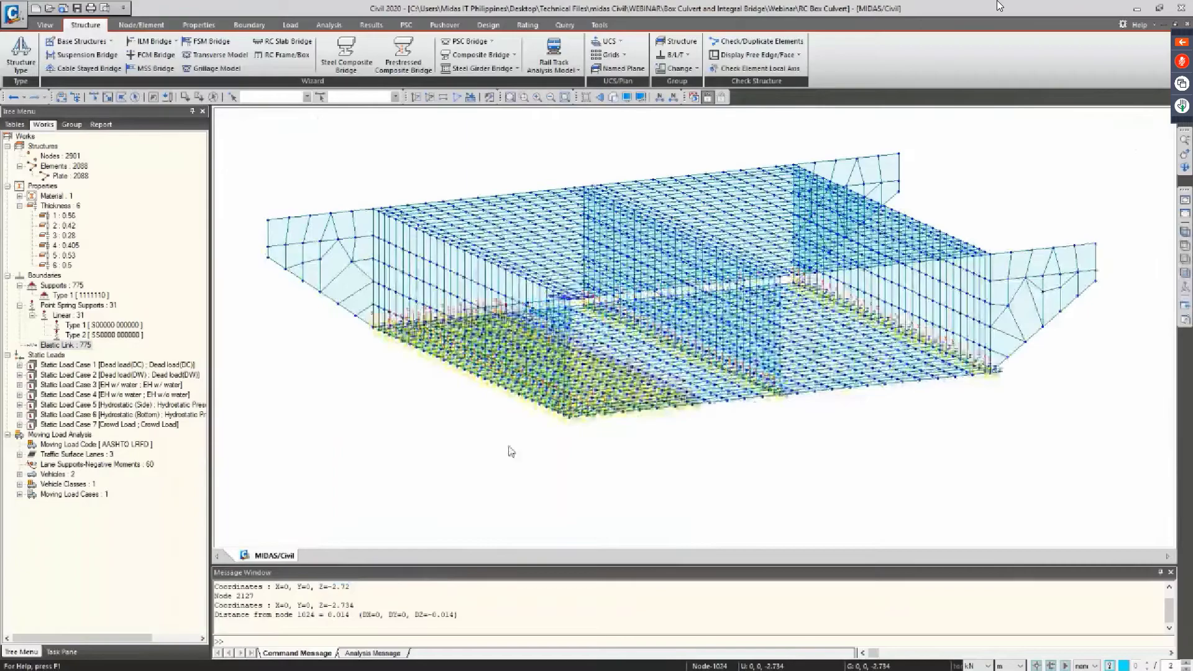
# Inspect the elastic links under the bottom slab up close and hide them from the model
pyautogui.scroll(5, 640, 410)
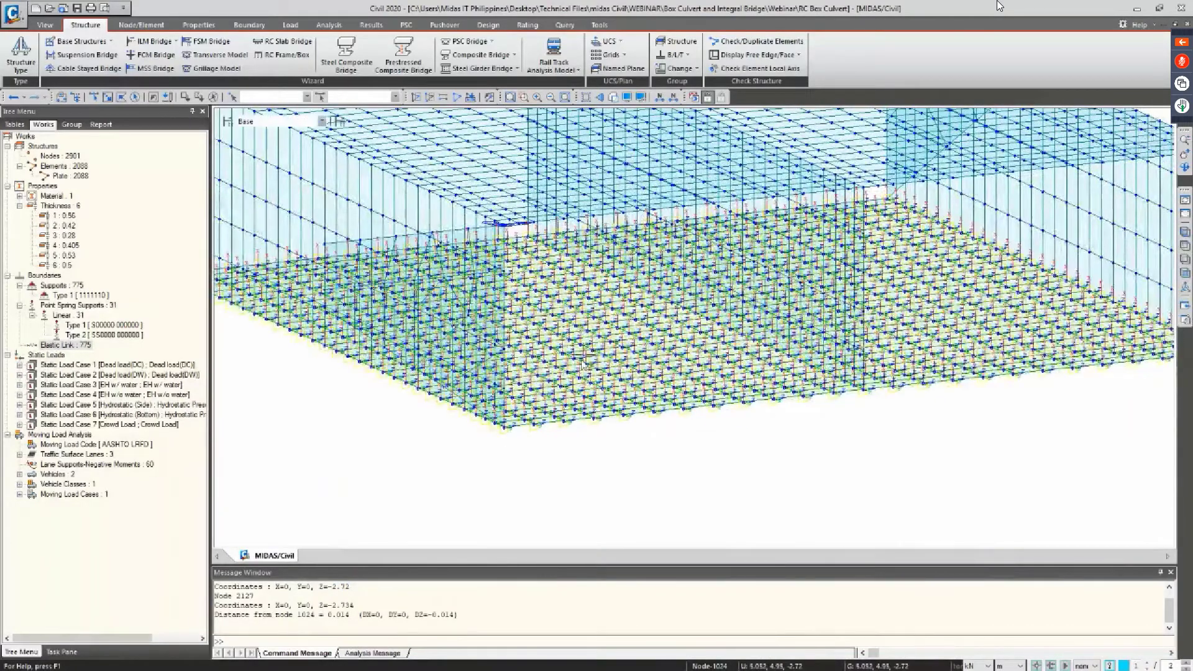
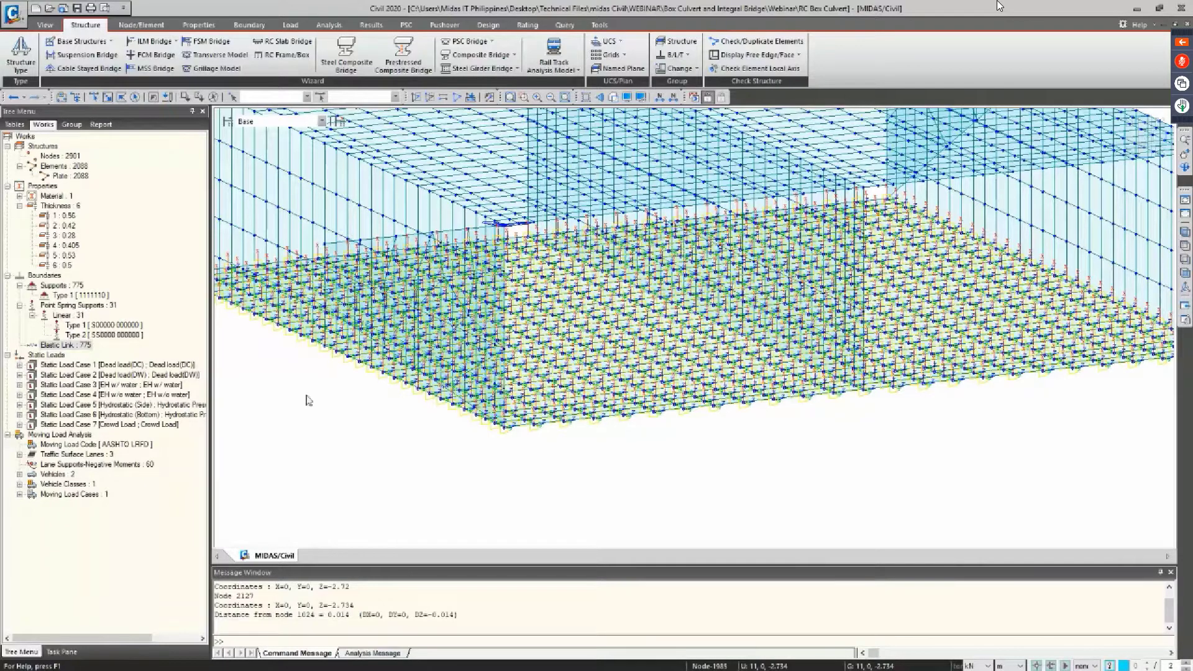
pyautogui.scroll(-5, 309, 400)
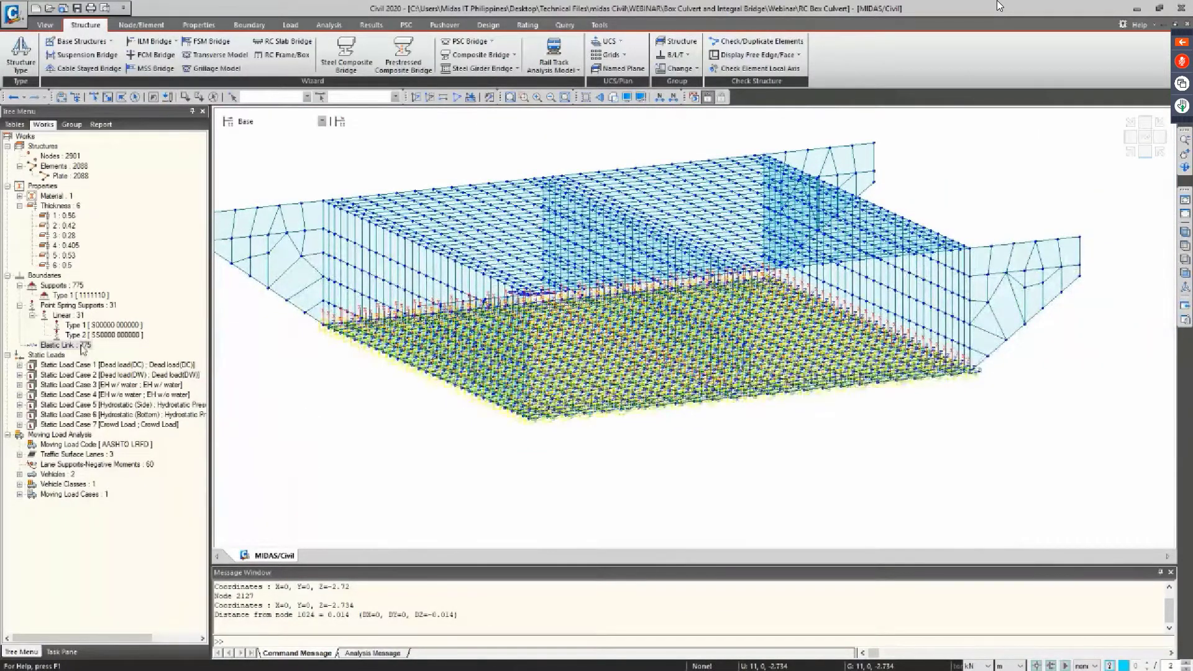
pyautogui.click(83, 347)
pyautogui.rightClick(83, 347)
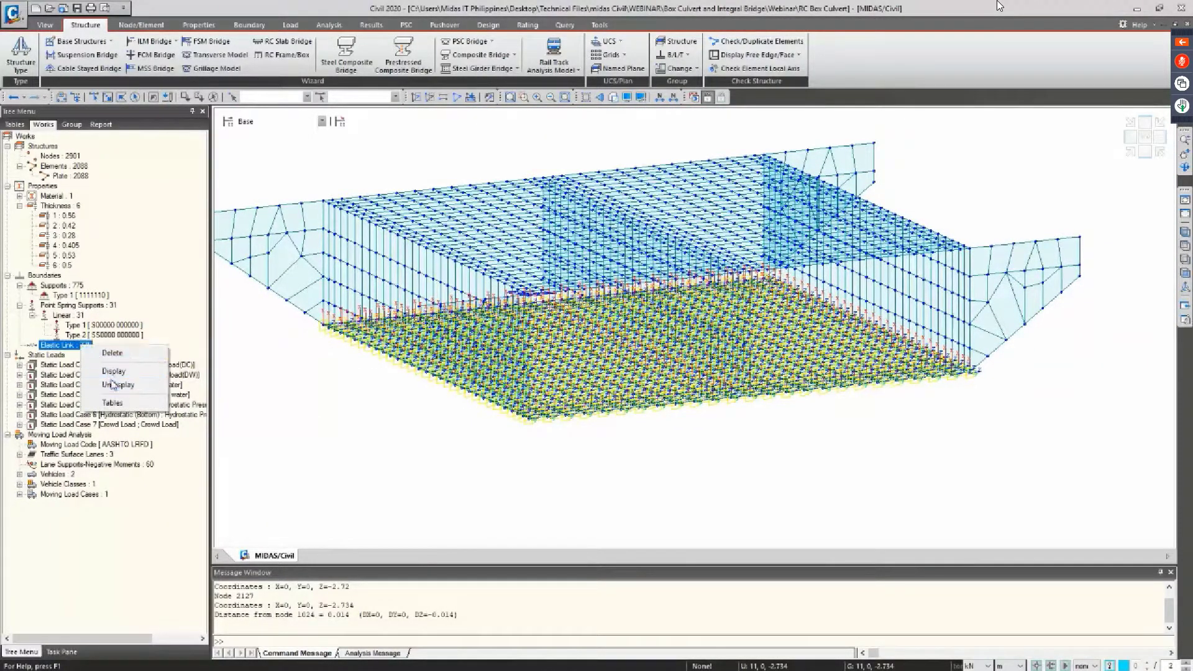
pyautogui.click(113, 384)
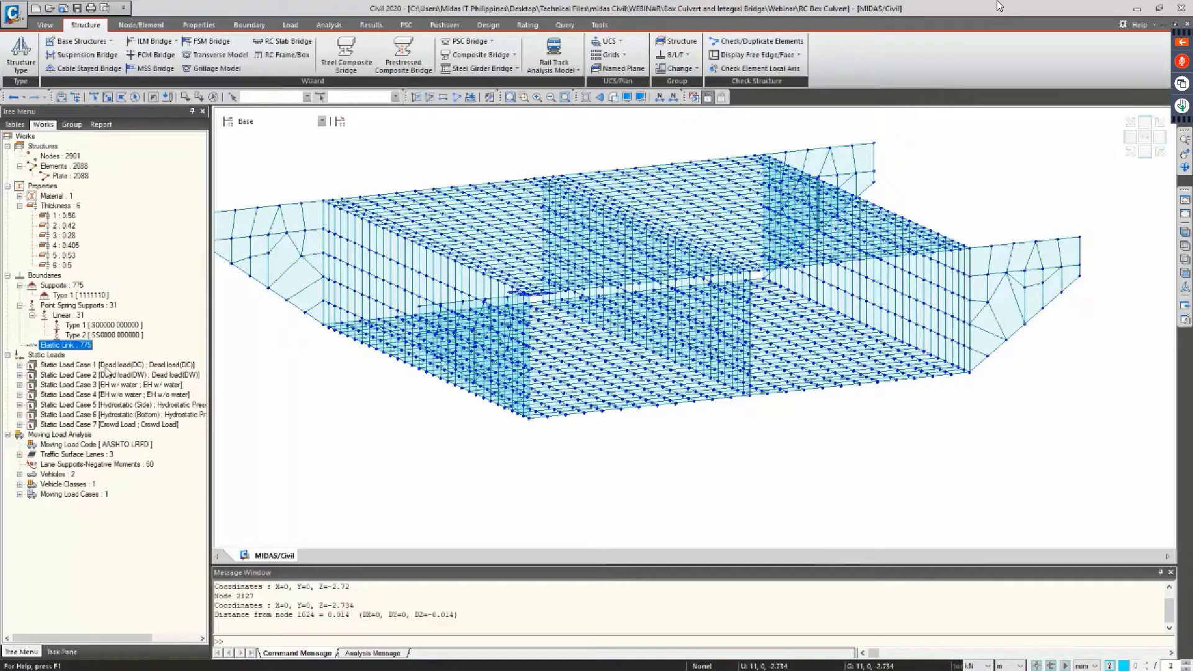
# Display the pressure loads of Static Load Case 1, Dead load(DC), and examine them in isometric and side views
pyautogui.doubleClick(106, 366)
pyautogui.click(98, 377)
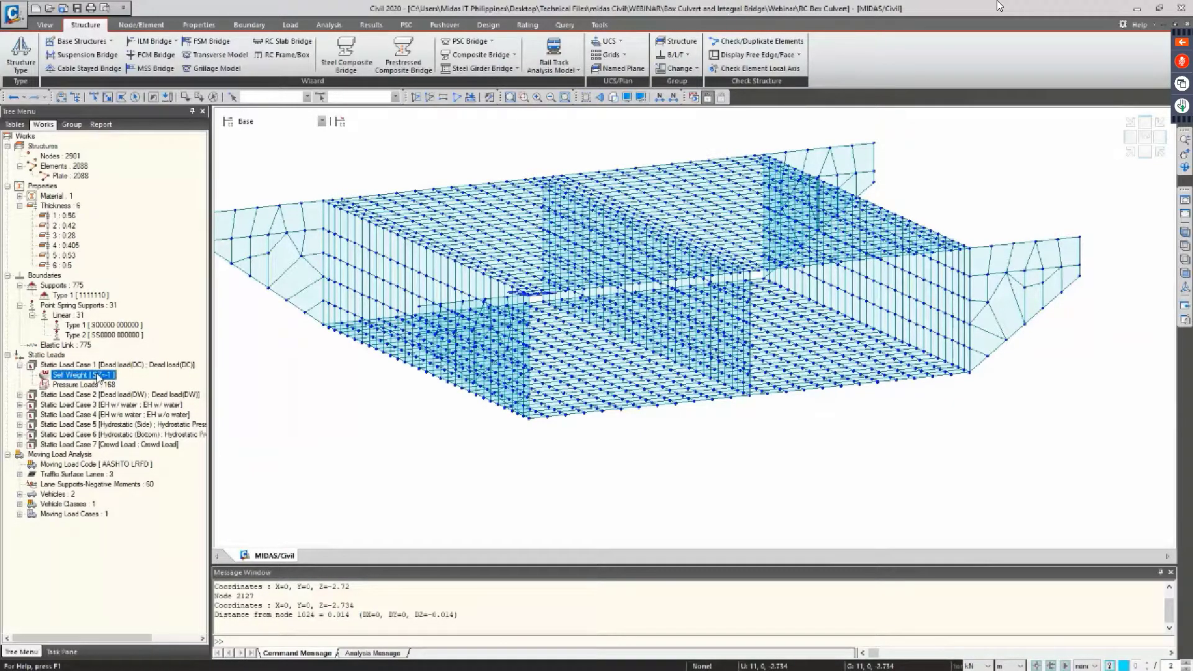
pyautogui.click(94, 385)
pyautogui.rightClick(92, 386)
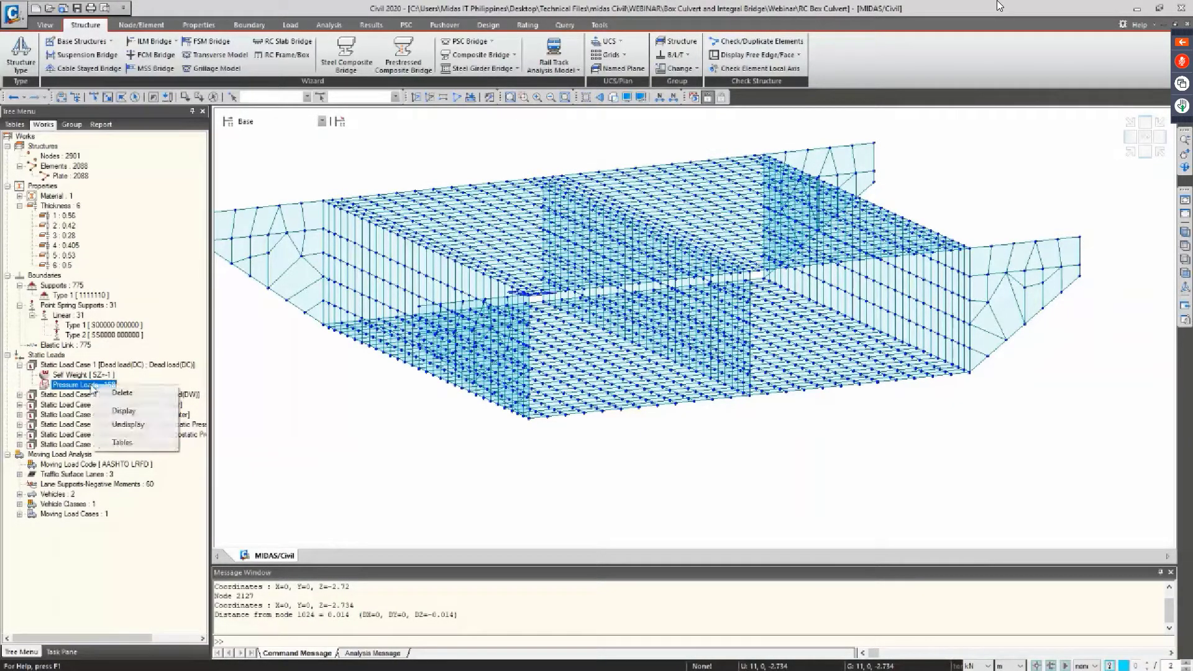
pyautogui.click(115, 413)
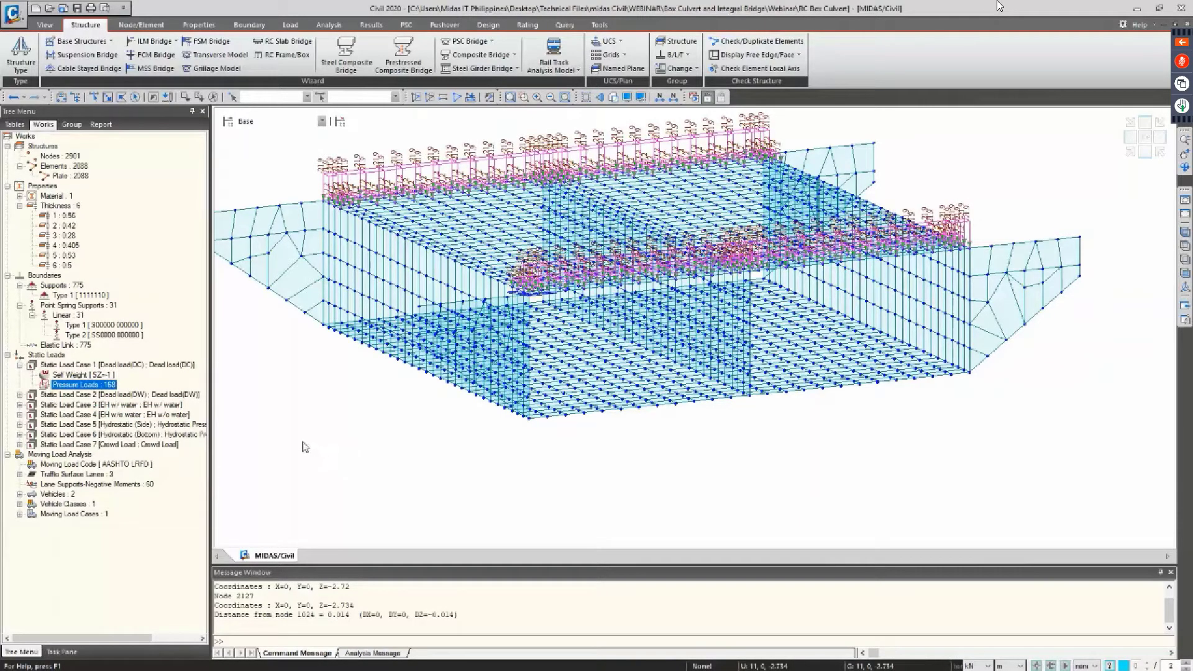
pyautogui.keyDown('ctrl'); pyautogui.moveTo(305, 447); pyautogui.dragTo(339, 442, button='middle'); pyautogui.keyUp('ctrl')
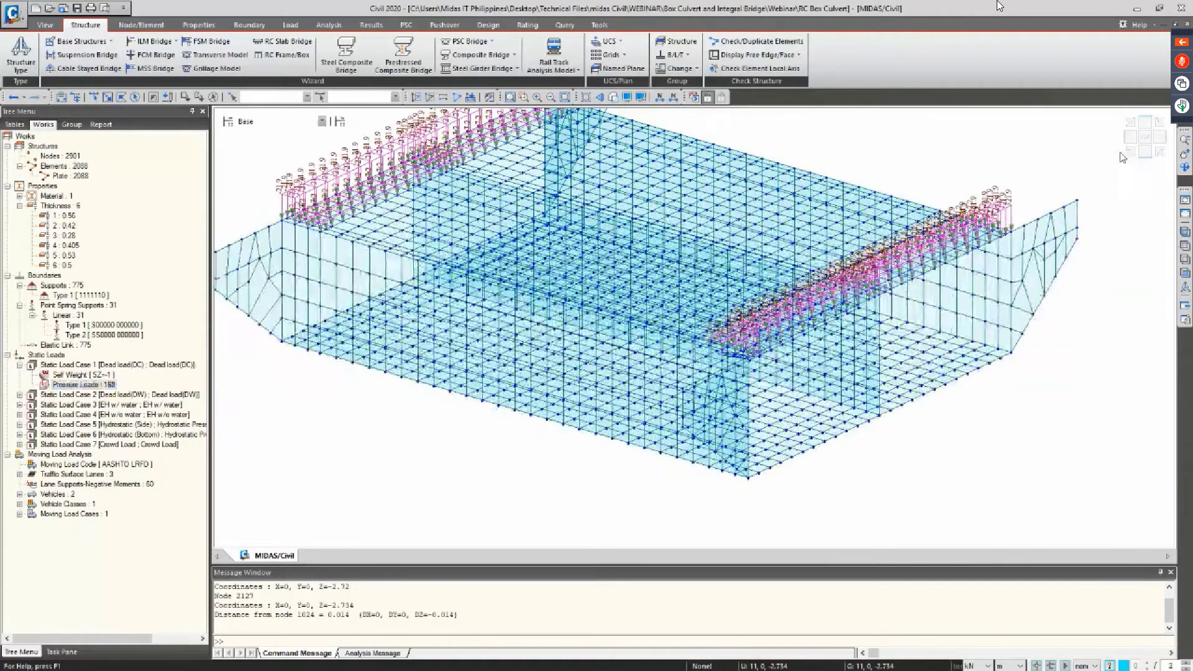
pyautogui.click(1131, 138)
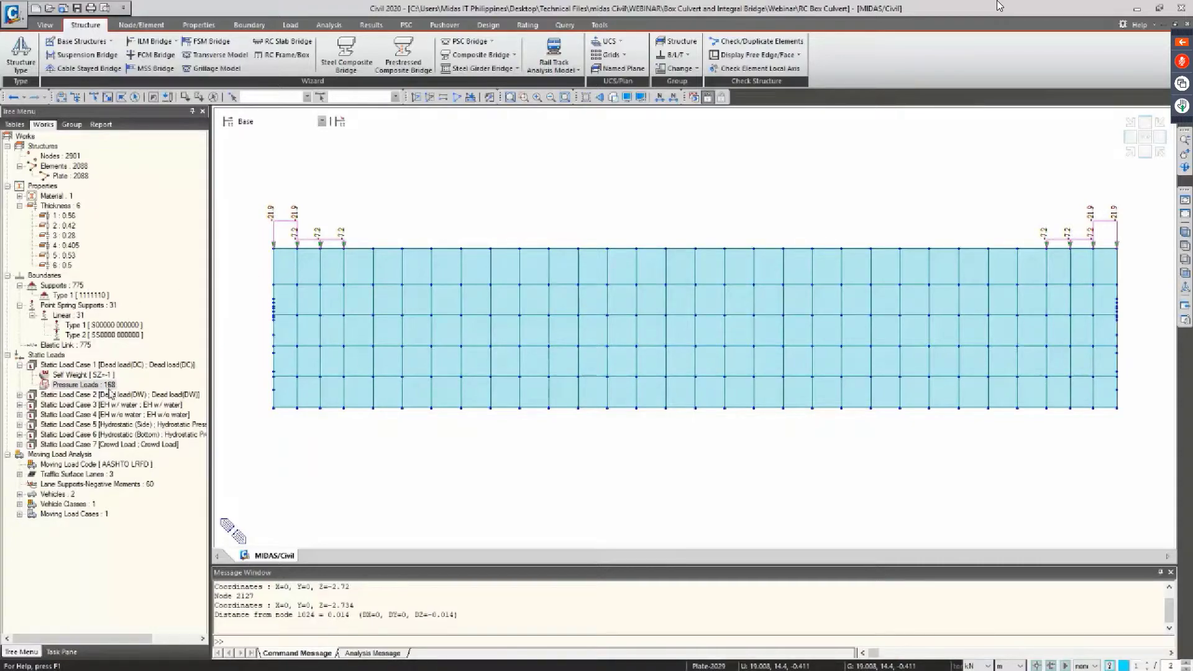
pyautogui.click(1131, 154)
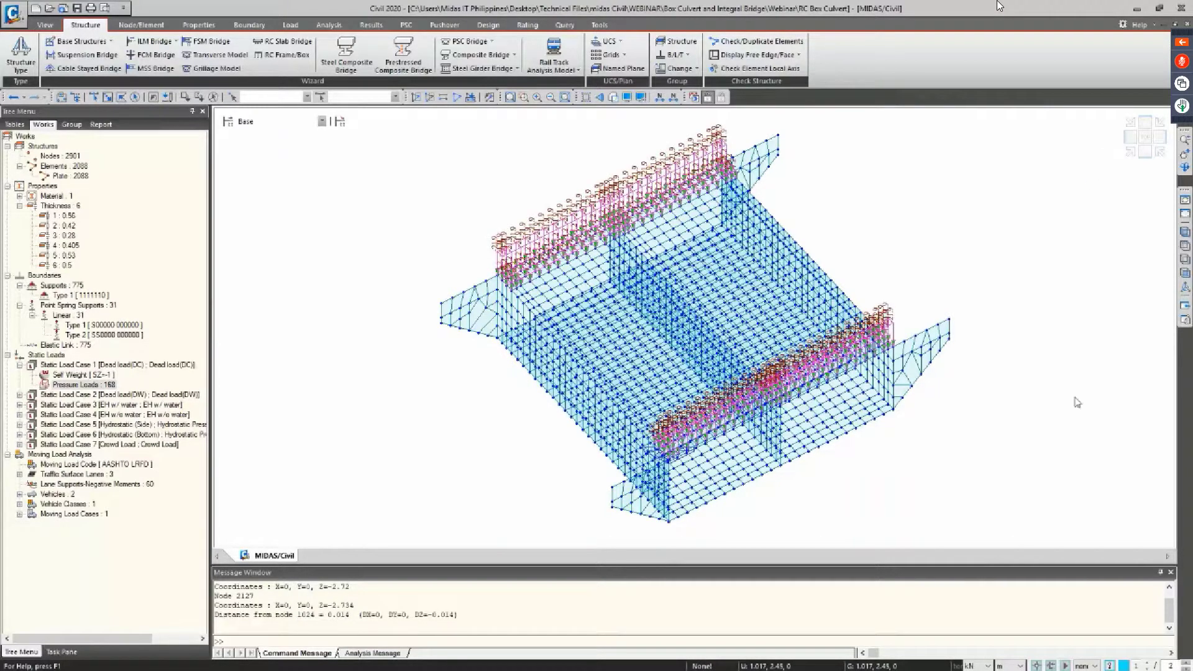
pyautogui.click(1128, 137)
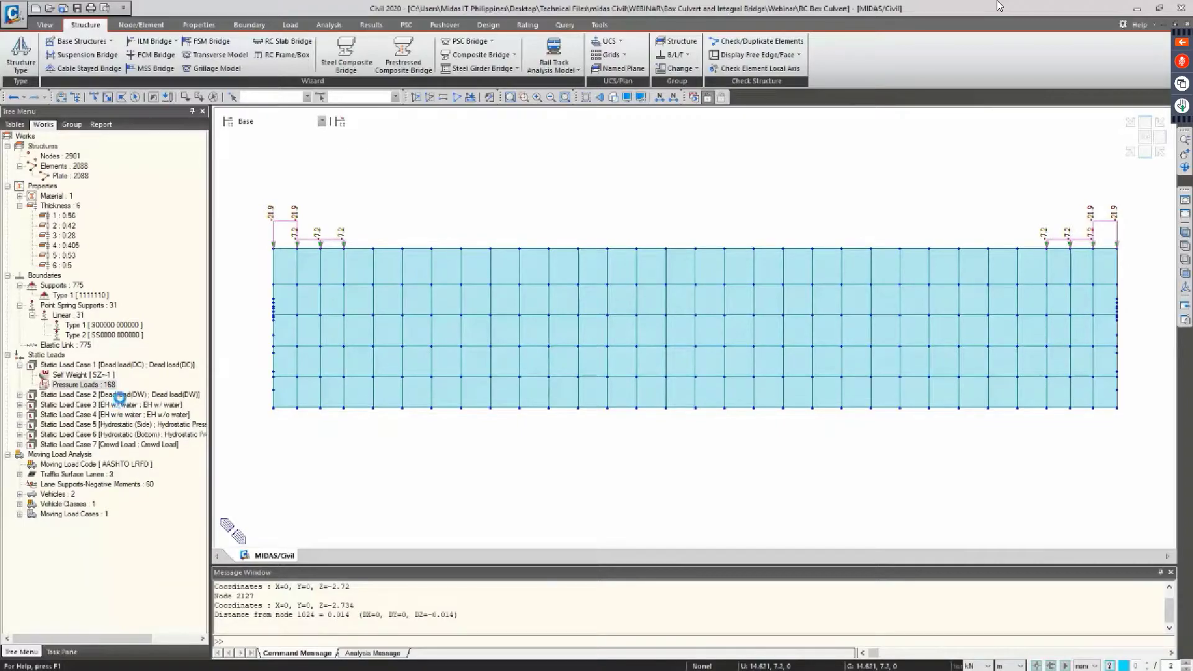
# Display the pressure loads of Static Load Case 2, Dead load(DW), on the model
pyautogui.doubleClick(127, 396)
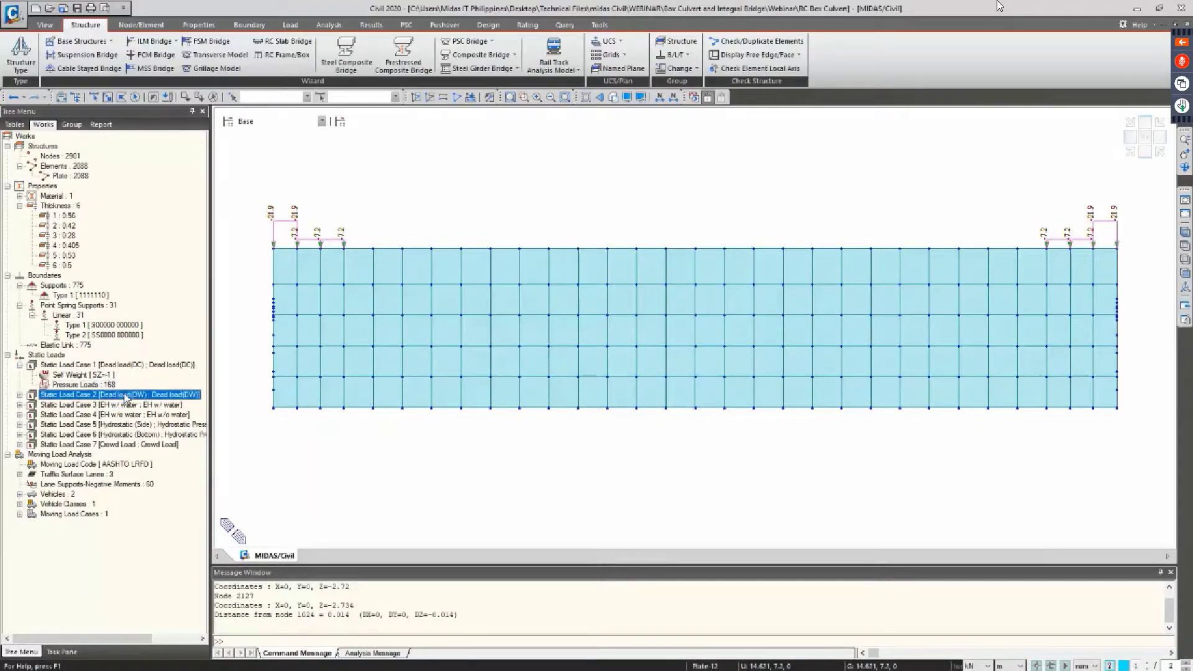
pyautogui.click(113, 407)
pyautogui.rightClick(114, 407)
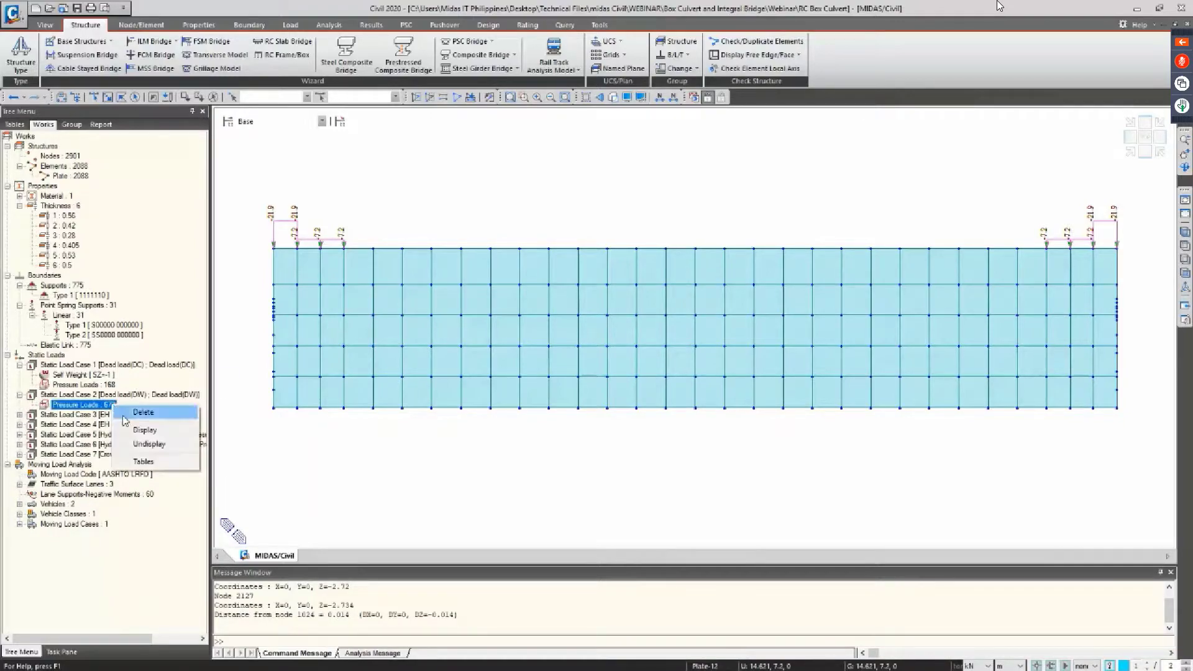
pyautogui.click(133, 430)
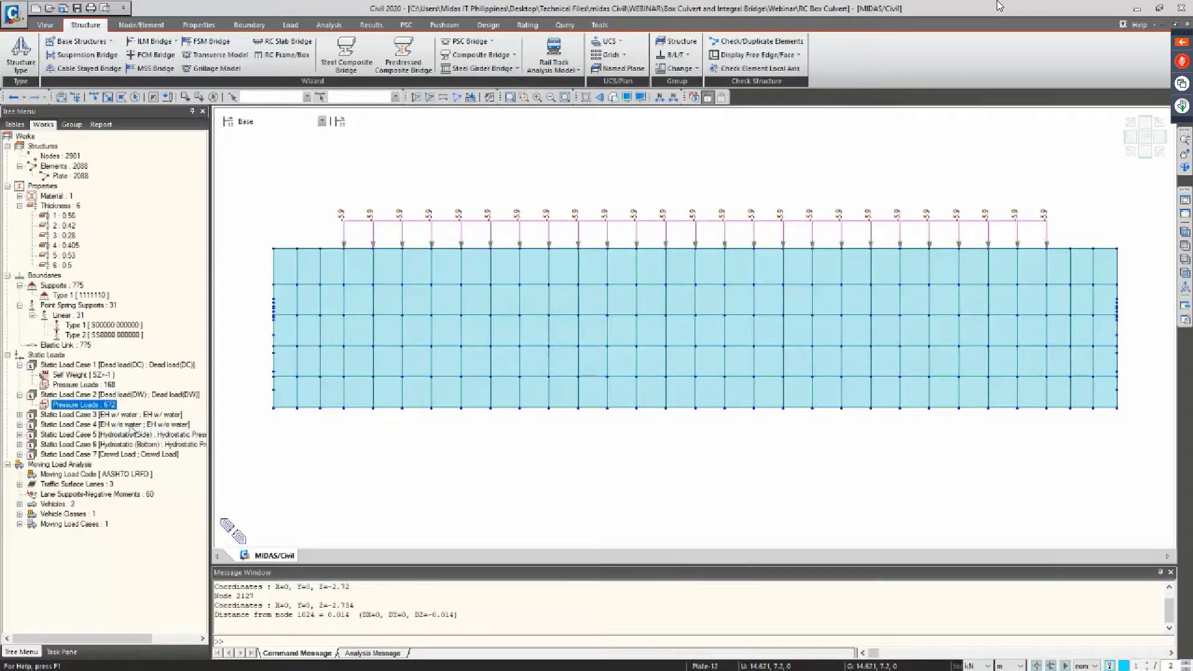
# Display the pressure loads of Static Load Case 3, EH w/ water, and view them on the model isometrically
pyautogui.click(124, 416)
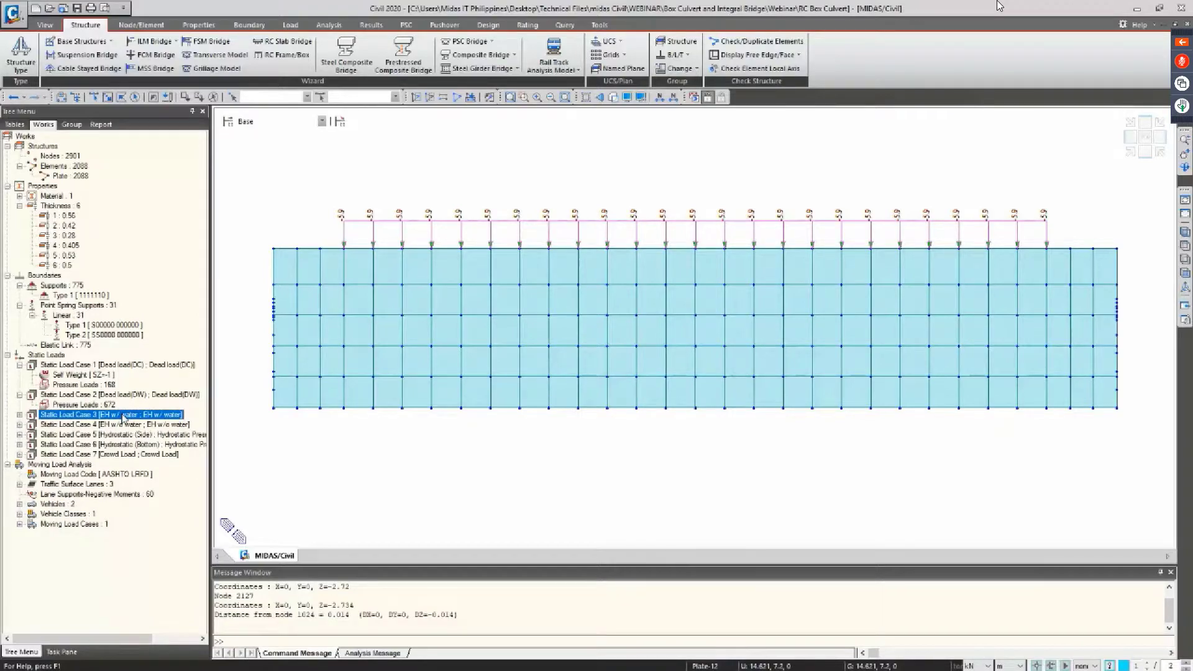
pyautogui.rightClick(124, 417)
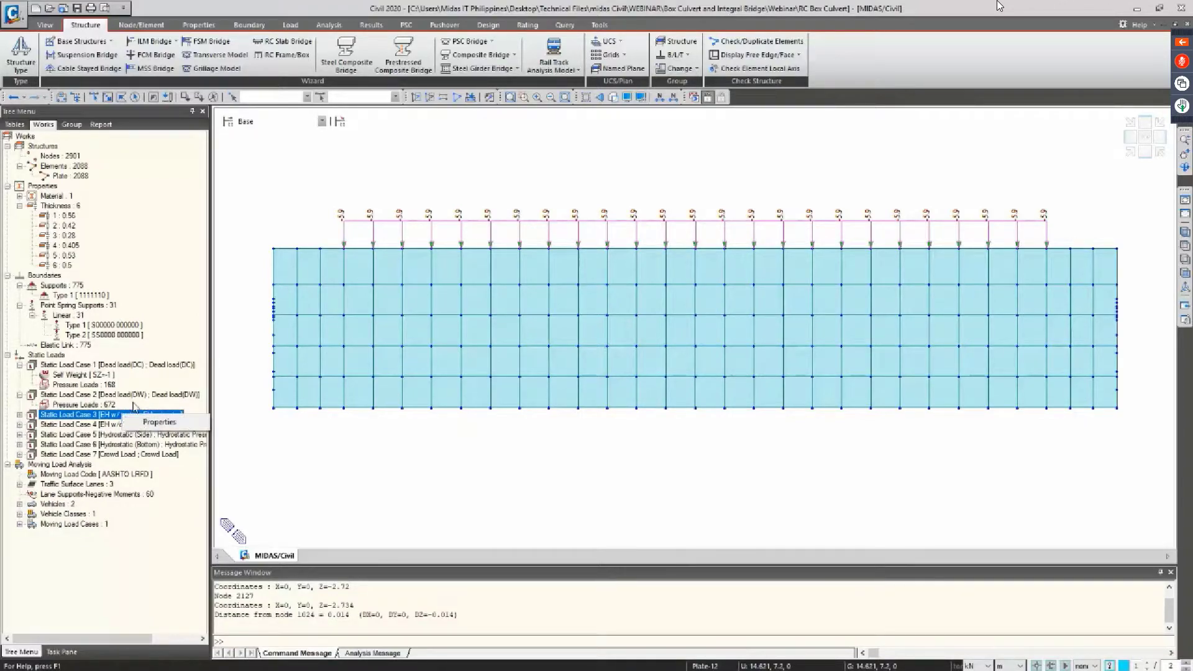
pyautogui.press('Escape')
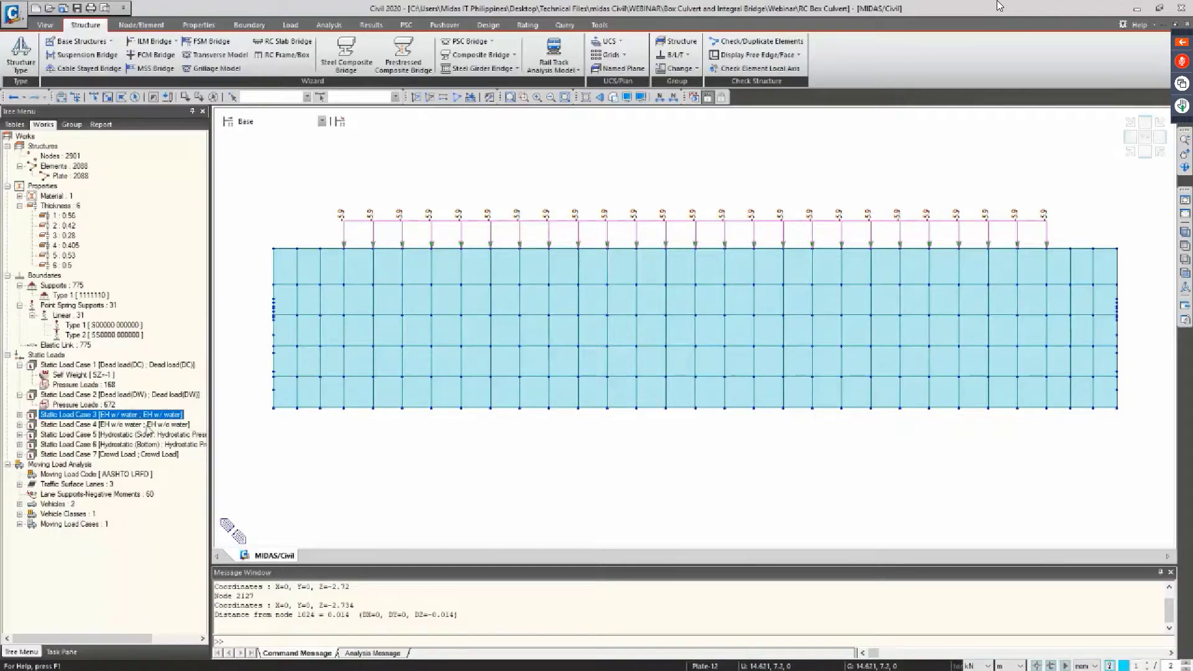
pyautogui.doubleClick(124, 417)
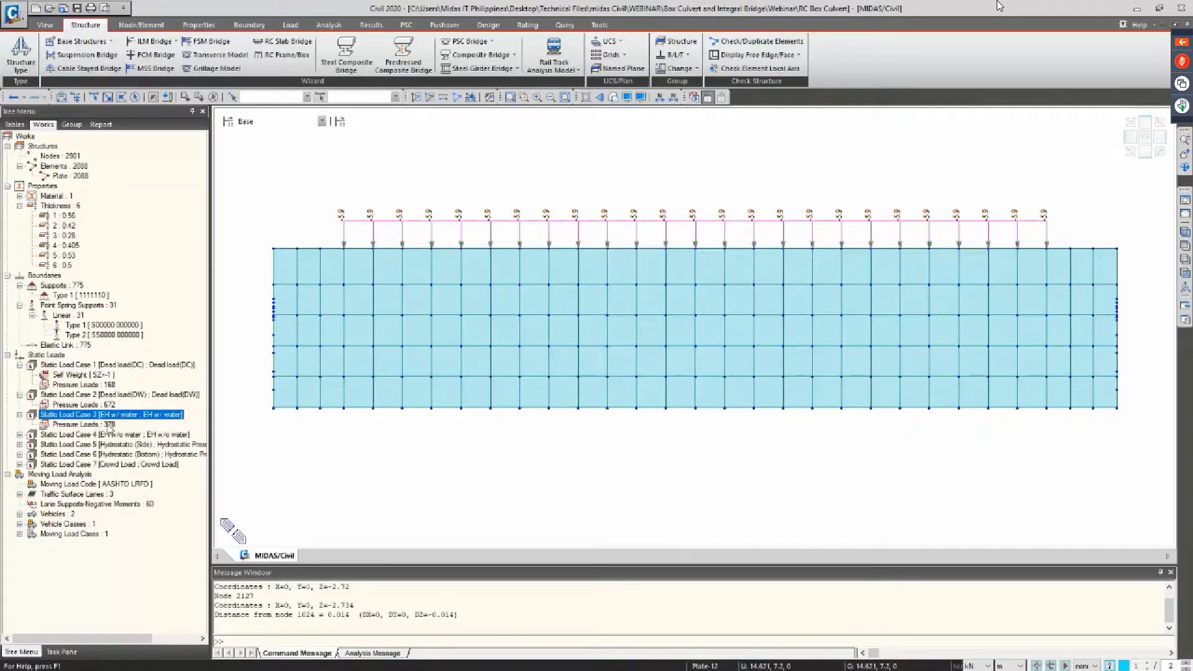
pyautogui.click(109, 425)
pyautogui.rightClick(109, 424)
pyautogui.click(138, 449)
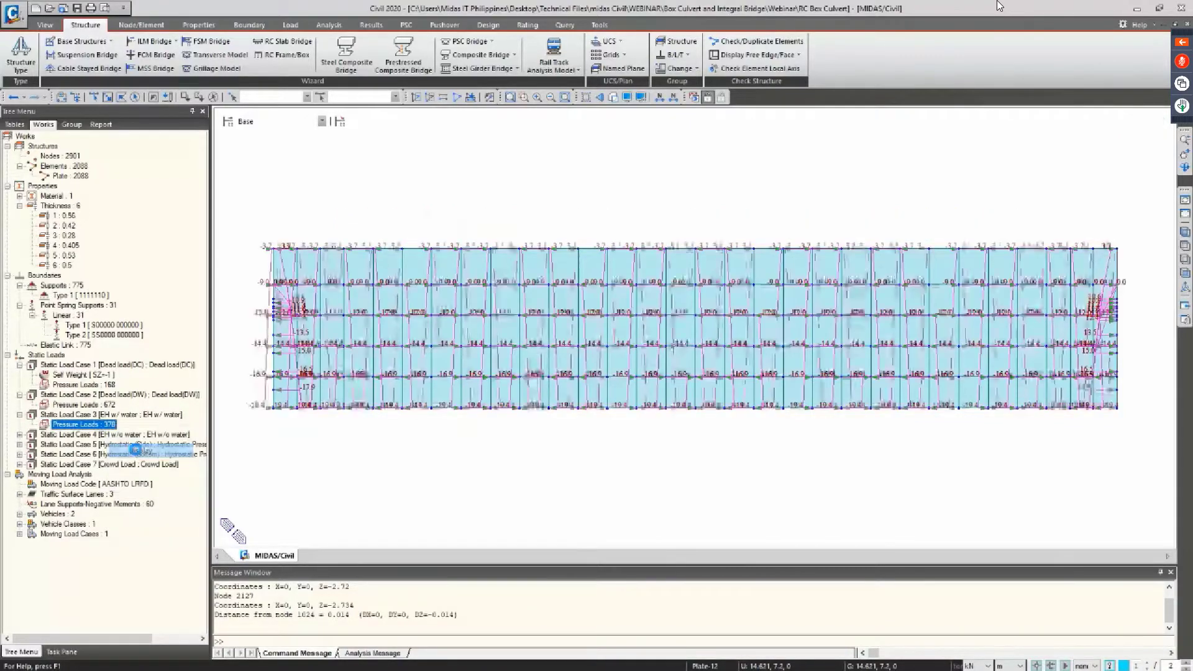
pyautogui.click(1128, 153)
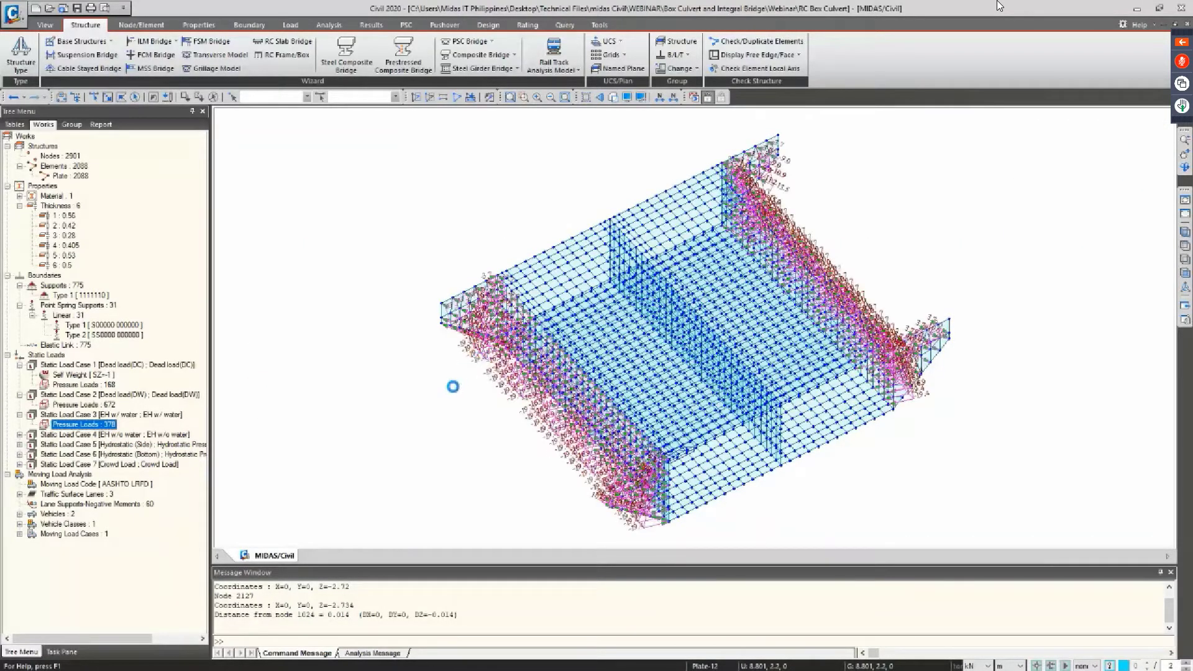
# Examine the EH w/ water pressure loads on the outer walls and wing walls in plan, elevation and close-up oblique views
pyautogui.scroll(6, 453, 386)
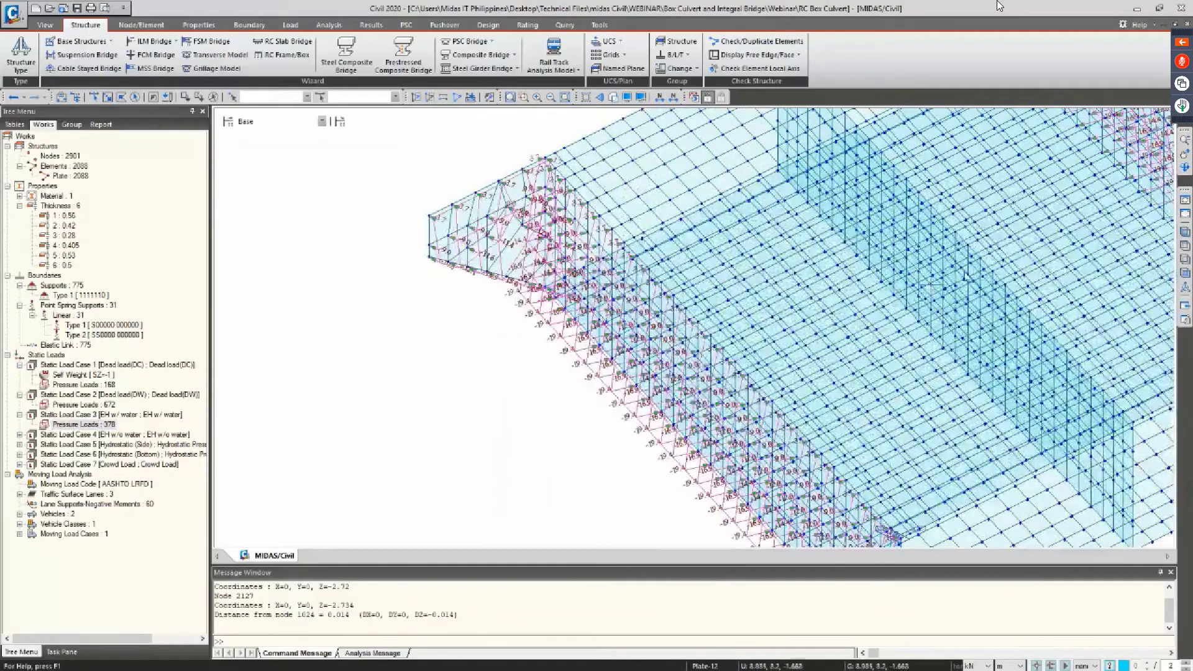
pyautogui.click(1145, 145)
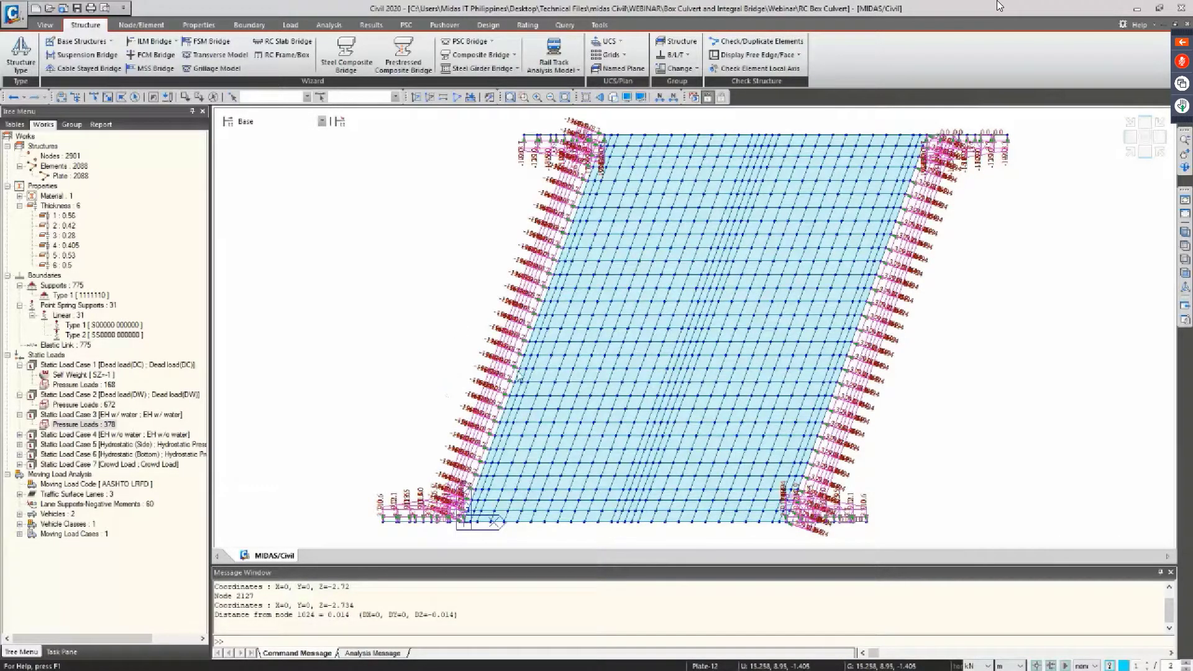
pyautogui.click(1145, 153)
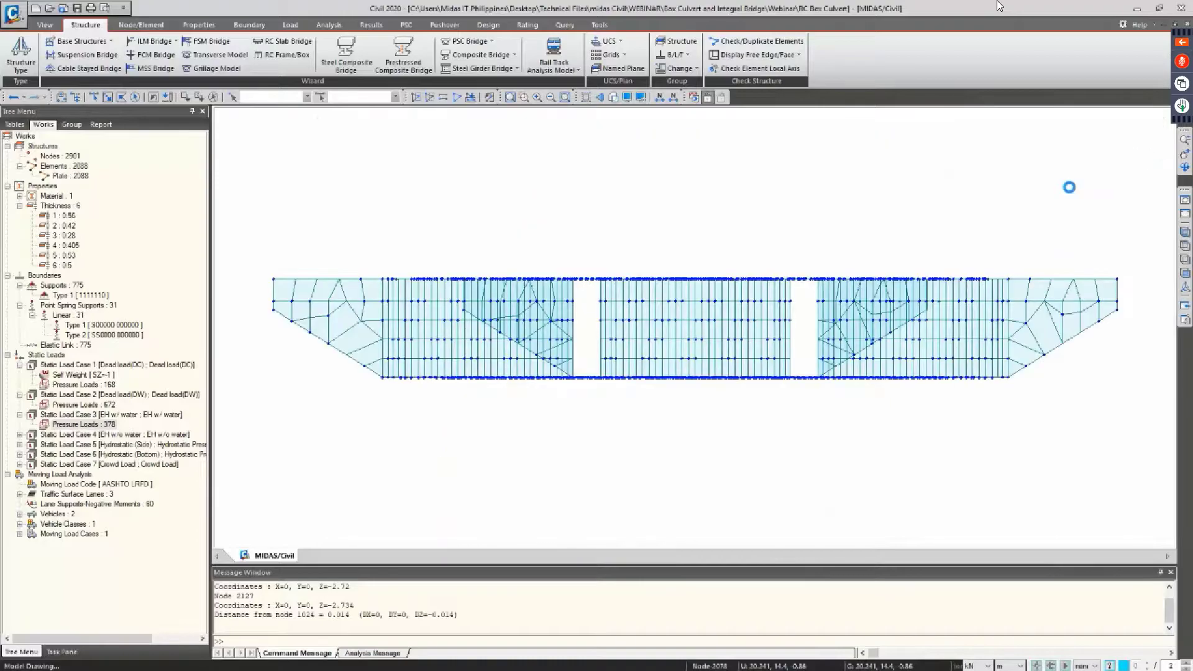
pyautogui.keyDown('ctrl'); pyautogui.moveTo(498, 350); pyautogui.dragTo(533, 359, button='middle'); pyautogui.keyUp('ctrl')
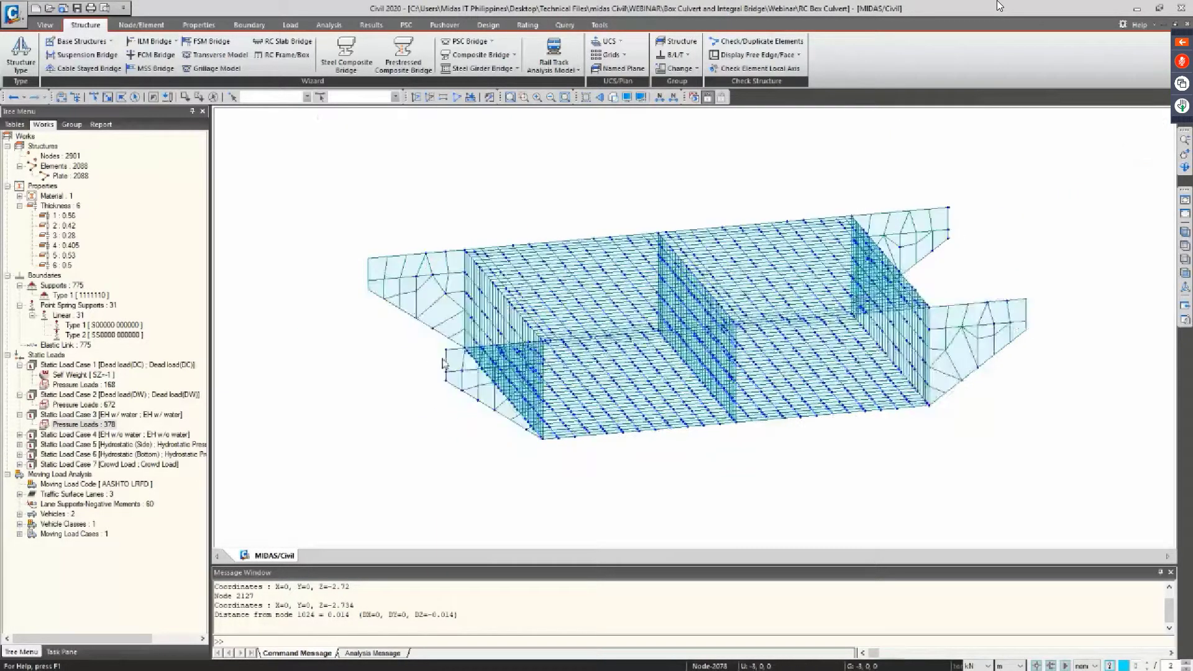
pyautogui.scroll(6, 443, 364)
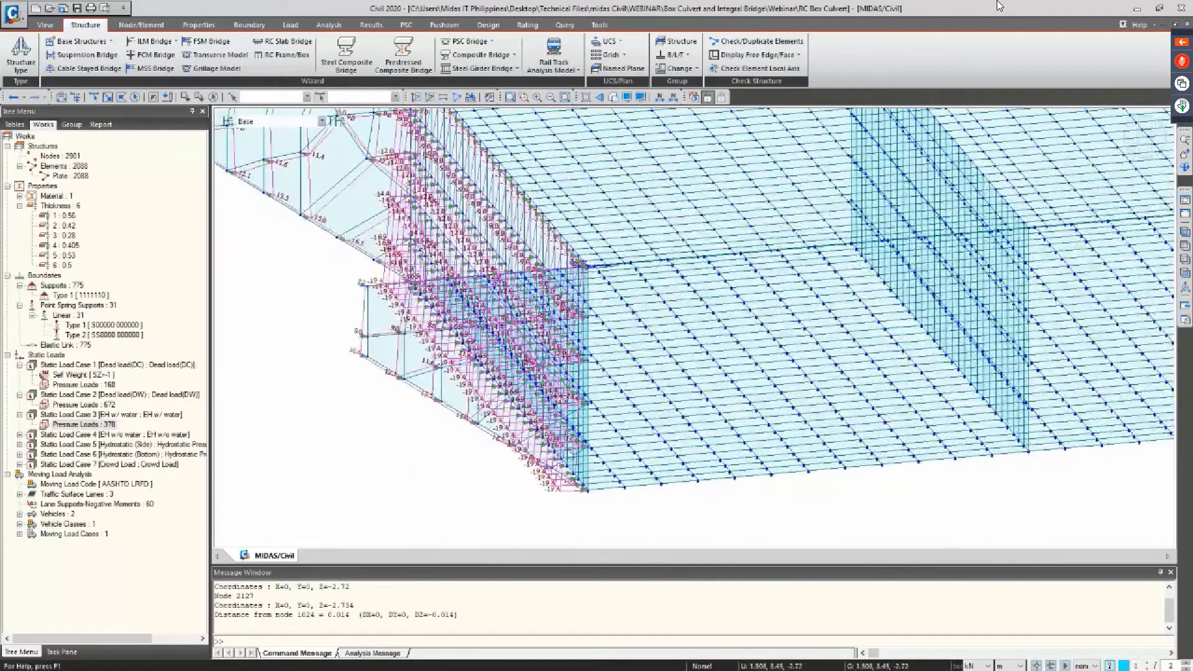
pyautogui.keyDown('ctrl'); pyautogui.moveTo(588, 494); pyautogui.dragTo(583, 492, button='middle'); pyautogui.keyUp('ctrl')
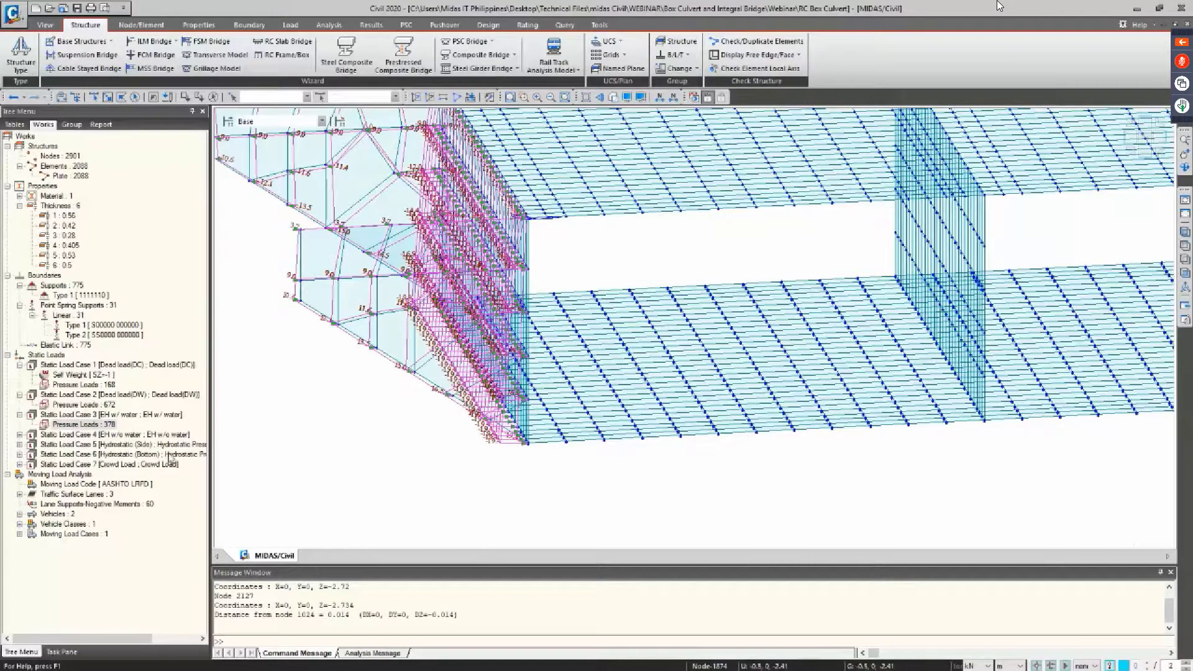
# Display the pressure loads of Static Load Case 4, EH w/o water, and inspect them along the outer wall up close
pyautogui.click(146, 445)
pyautogui.doubleClick(143, 434)
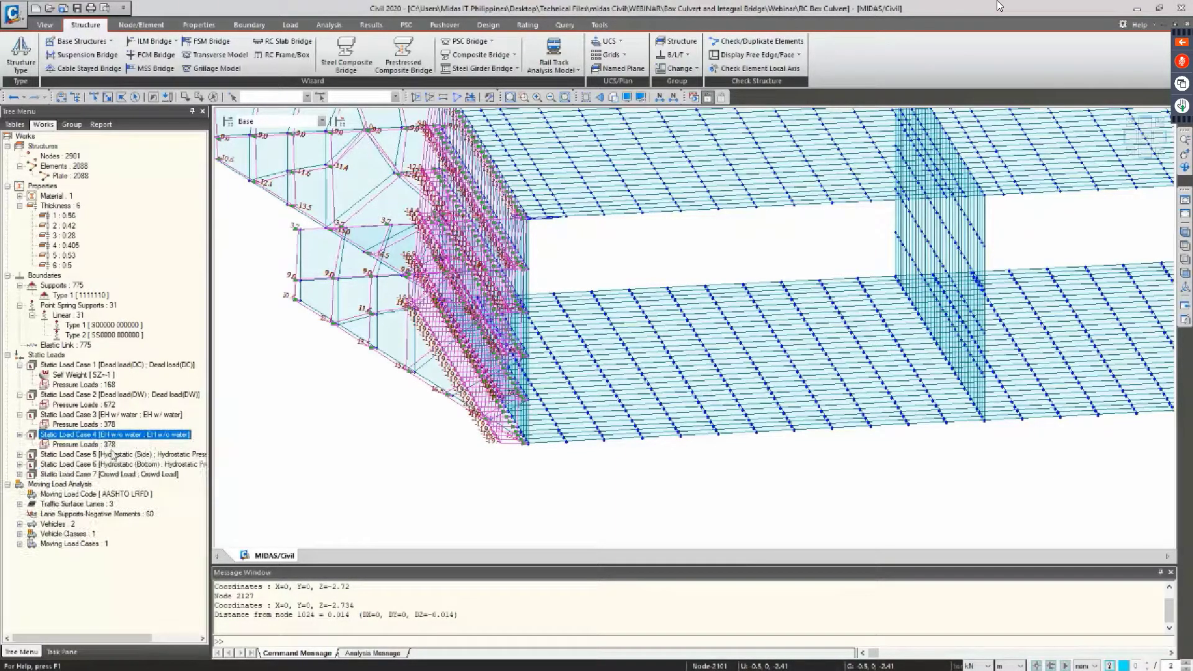
pyautogui.click(112, 445)
pyautogui.rightClick(112, 452)
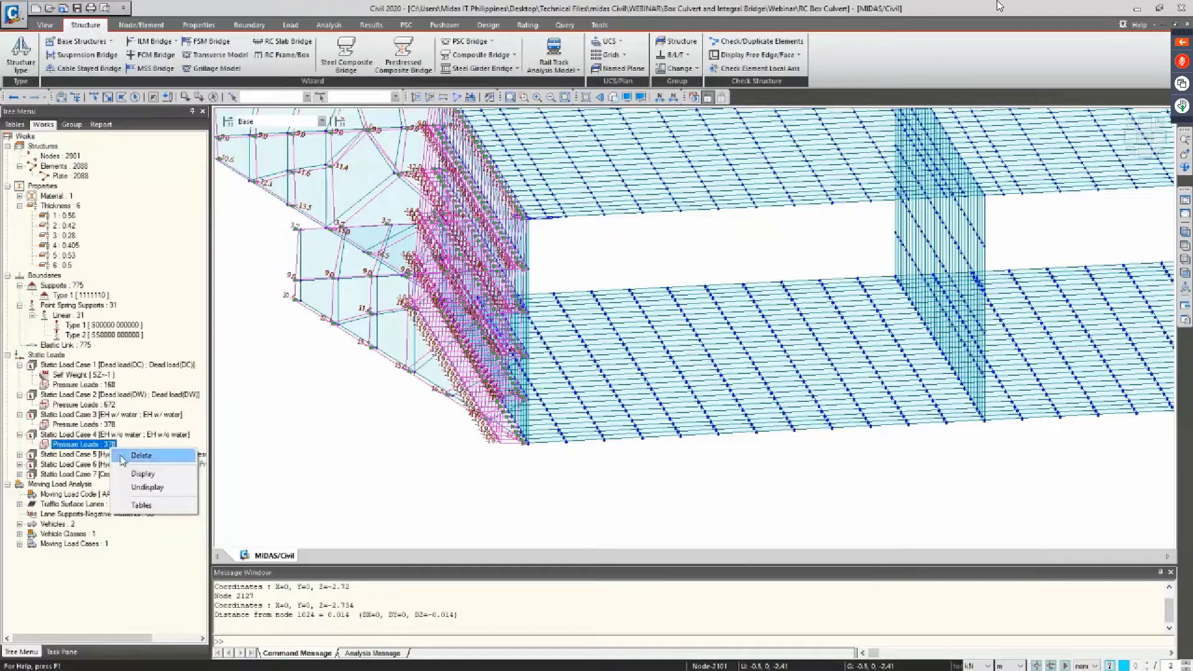
pyautogui.click(143, 473)
pyautogui.scroll(5, 341, 432)
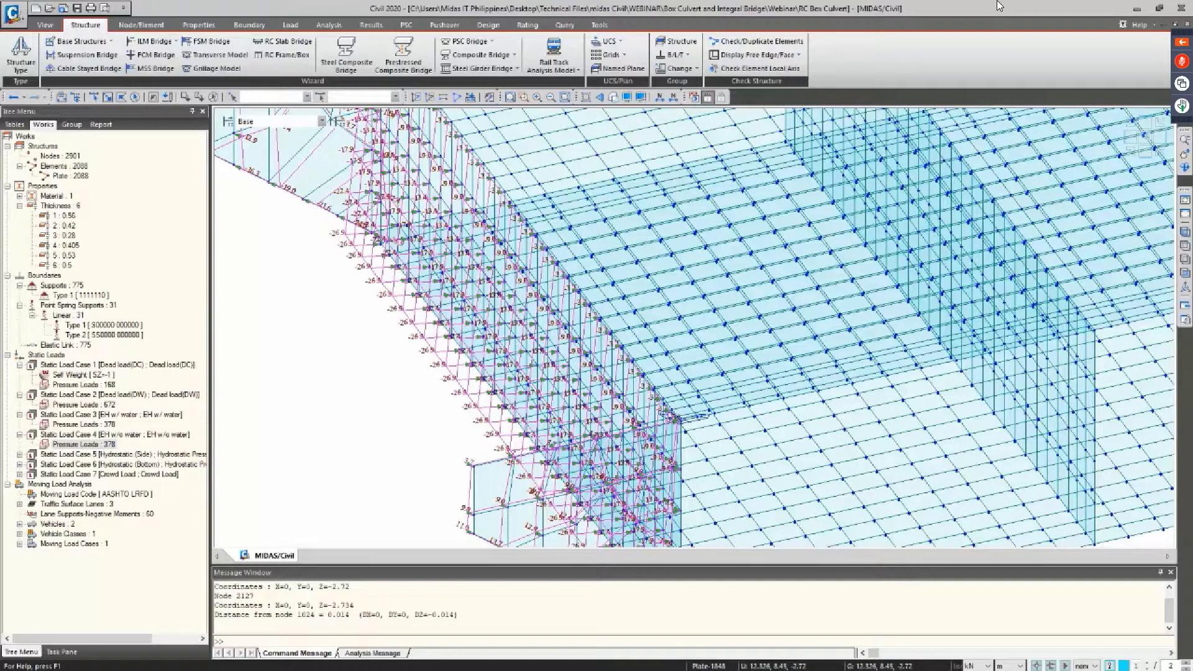
# Display the pressure loads of Static Load Case 5, Hydrostatic (Side), and examine them on the outer wall and wing walls from several angles
pyautogui.doubleClick(138, 455)
pyautogui.click(105, 465)
pyautogui.rightClick(105, 465)
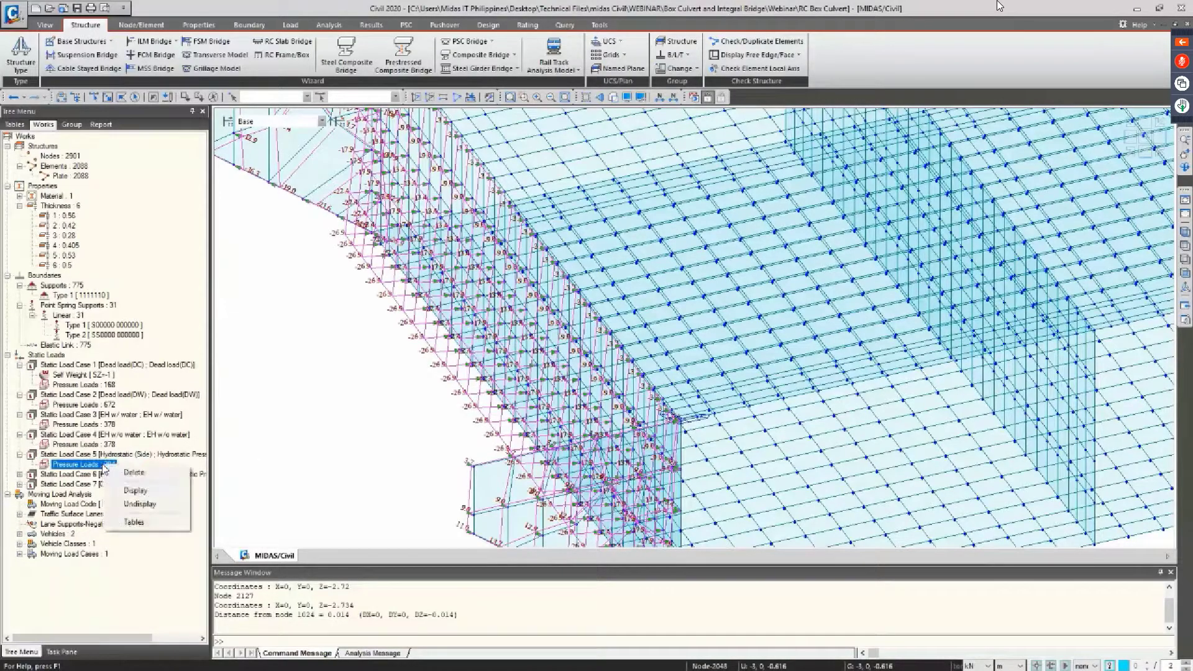
pyautogui.click(135, 492)
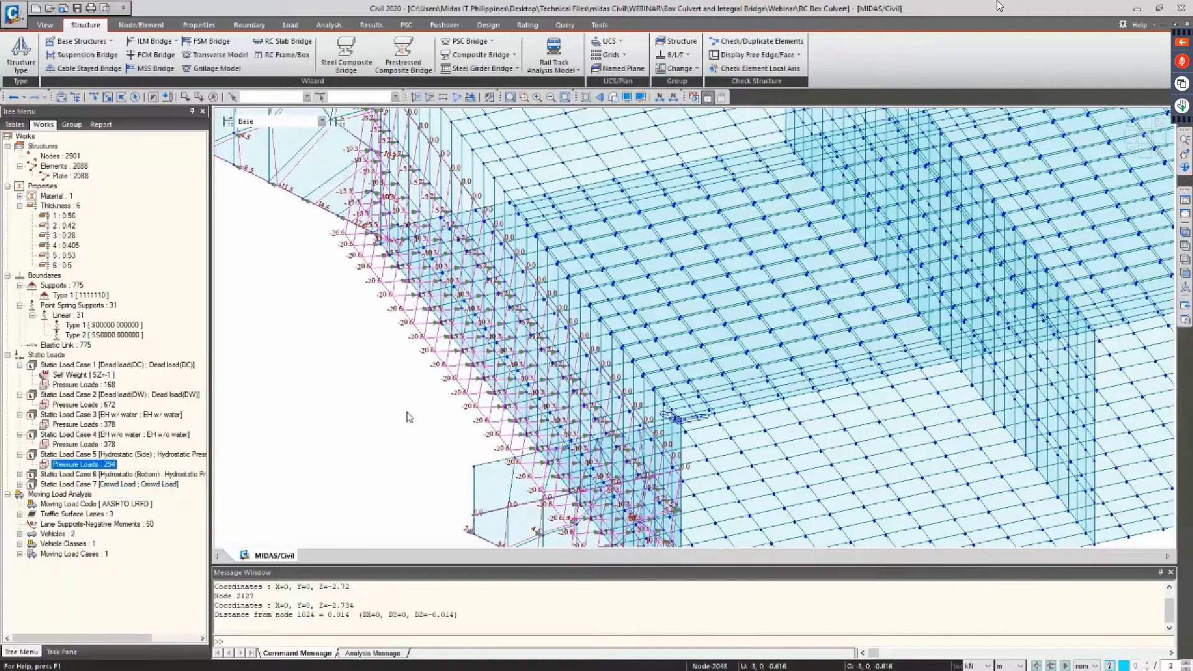
pyautogui.moveTo(409, 418); pyautogui.dragTo(349, 429, button='middle')
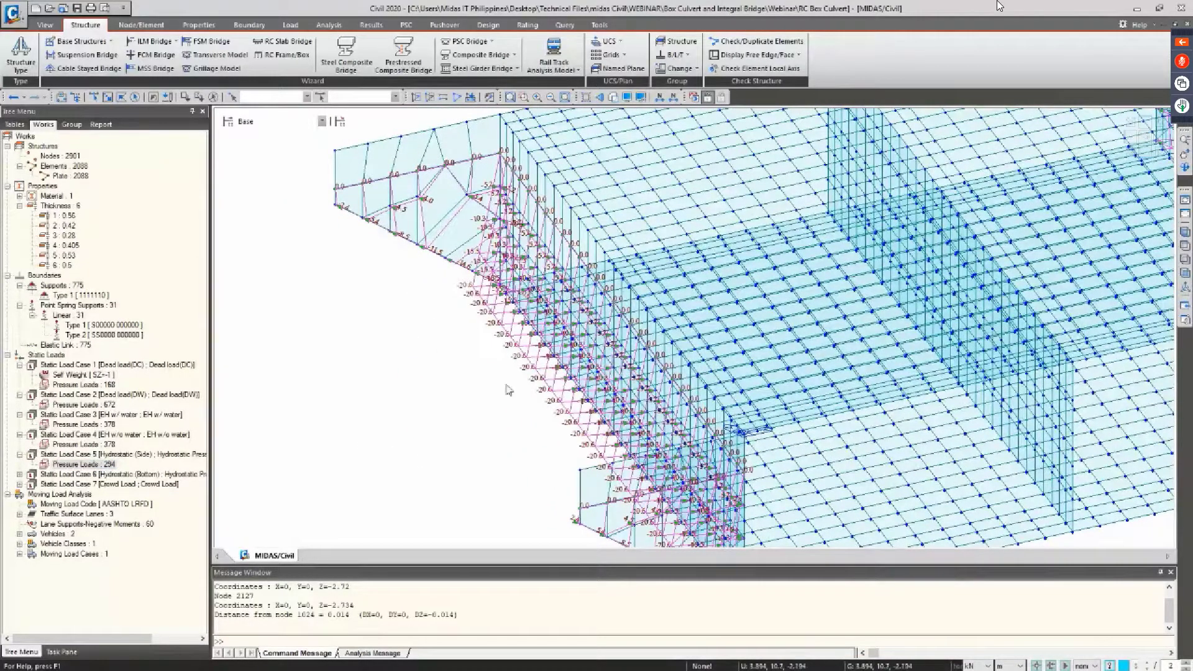
pyautogui.moveTo(508, 390); pyautogui.dragTo(413, 432, button='middle')
pyautogui.moveTo(335, 222); pyautogui.dragTo(394, 349, button='middle')
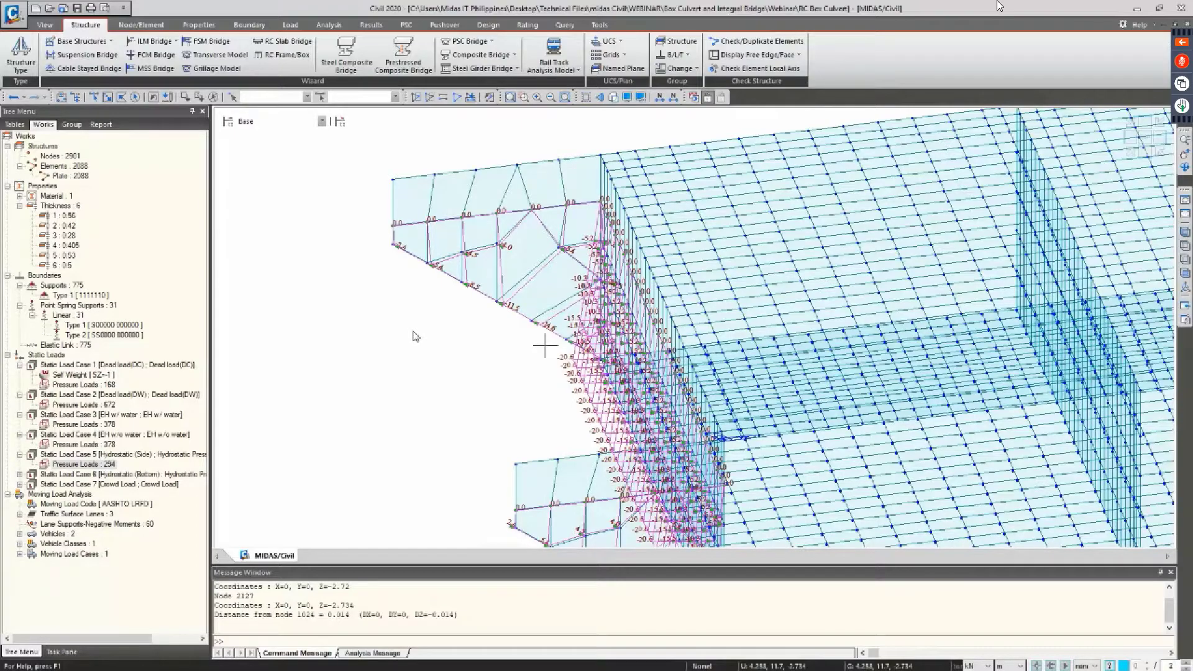
pyautogui.scroll(-1, 425, 263)
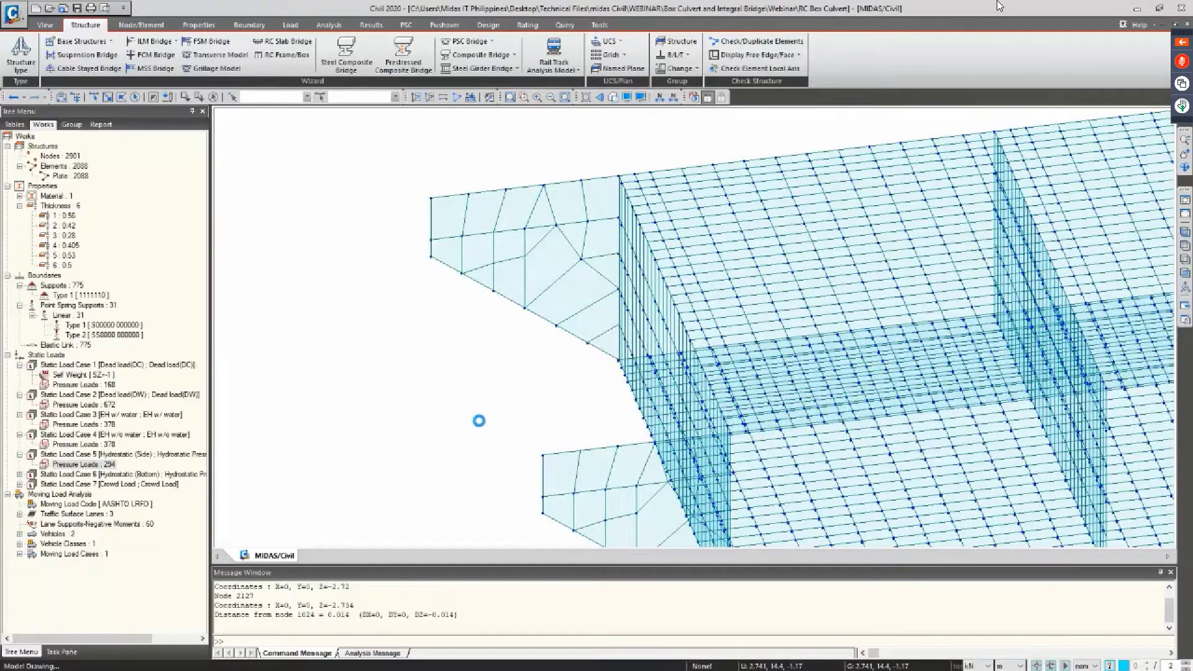
pyautogui.press('ctrl+F')
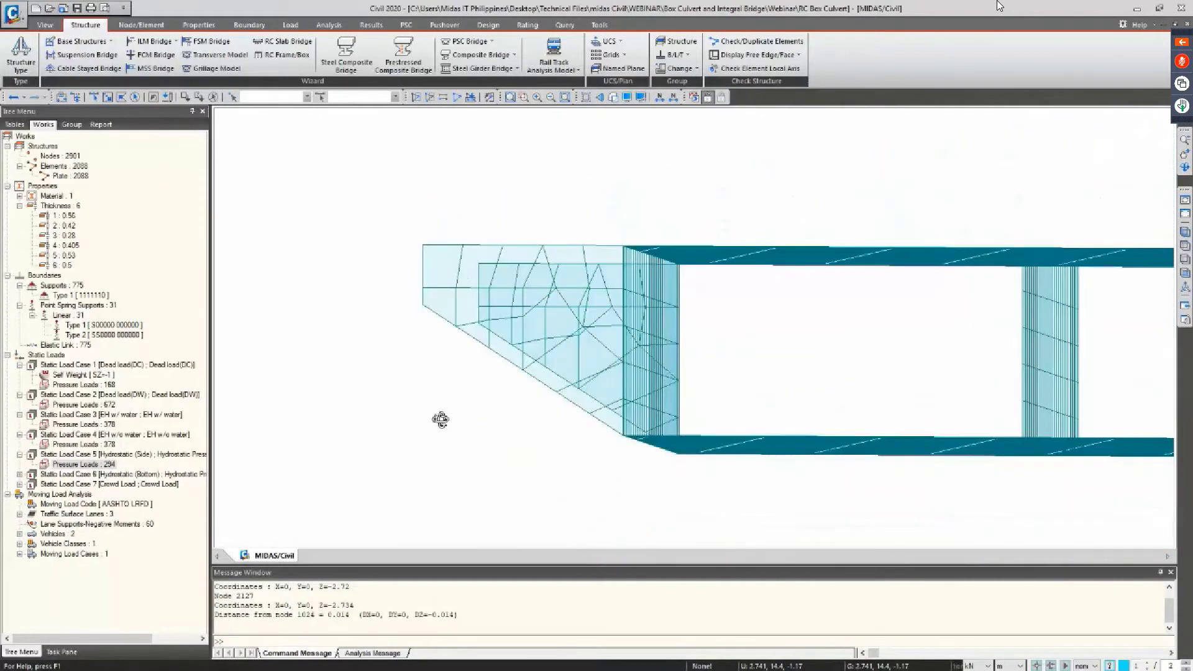
pyautogui.keyDown('ctrl'); pyautogui.moveTo(479, 341); pyautogui.dragTo(471, 312, button='middle'); pyautogui.keyUp('ctrl')
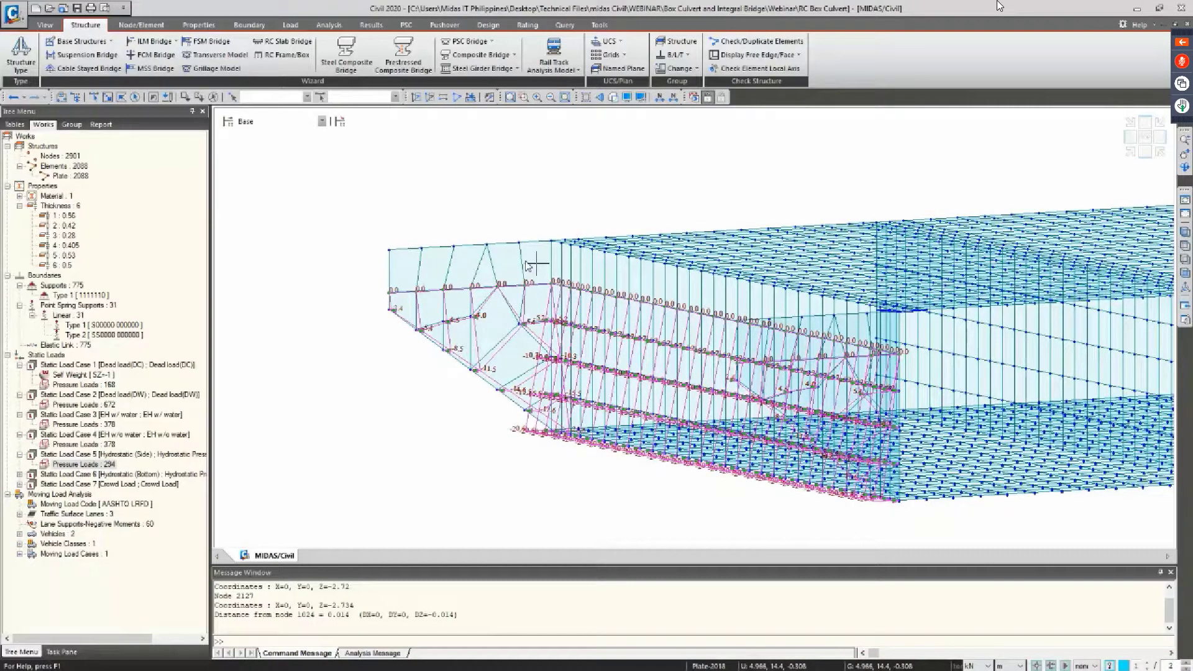
pyautogui.moveTo(527, 266)
# Display the pressure loads of Static Load Case 6, Hydrostatic (Bottom), acting on the bottom slab
pyautogui.rightClick(161, 478)
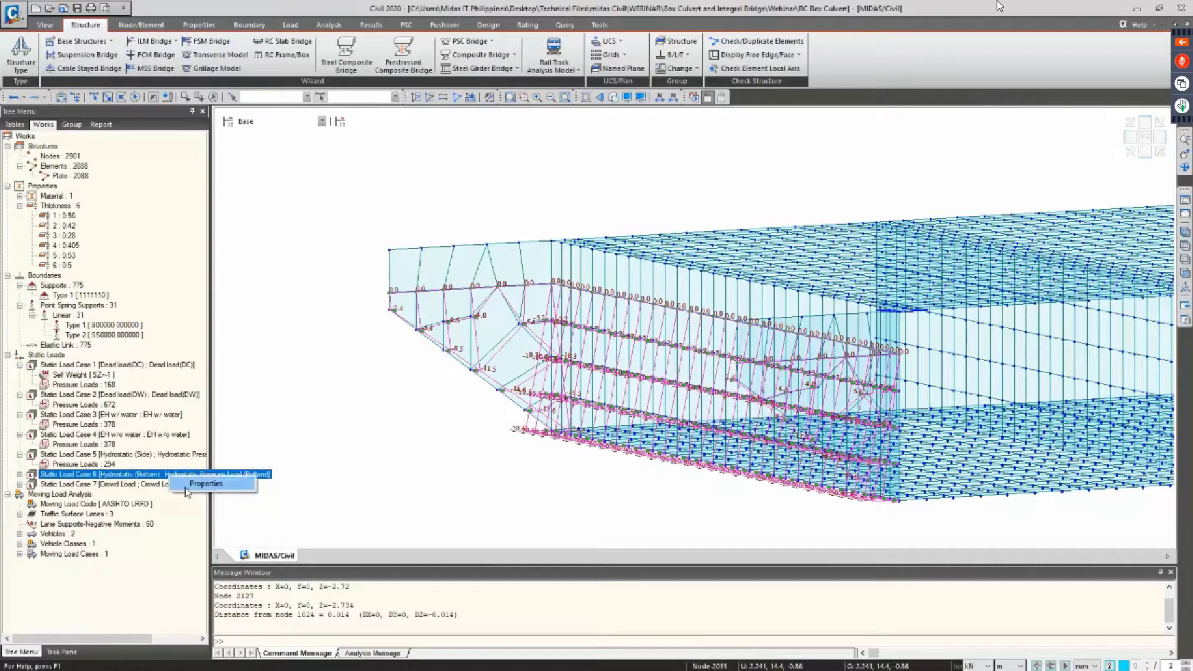
pyautogui.doubleClick(149, 475)
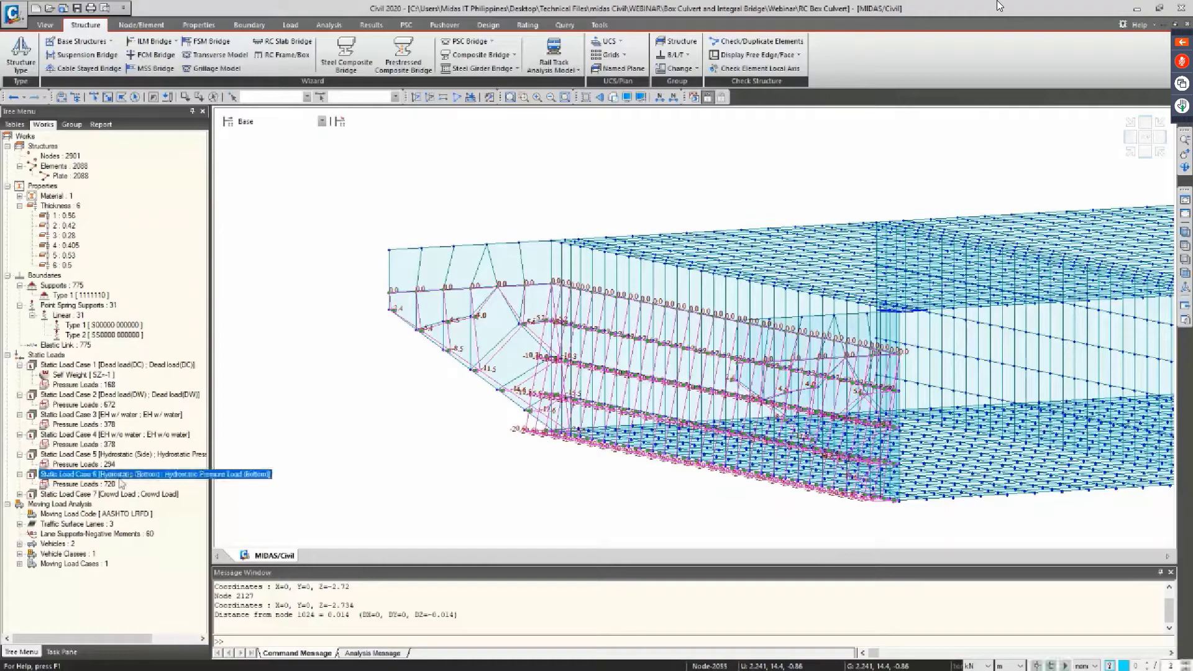
pyautogui.click(115, 484)
pyautogui.rightClick(115, 484)
pyautogui.click(142, 506)
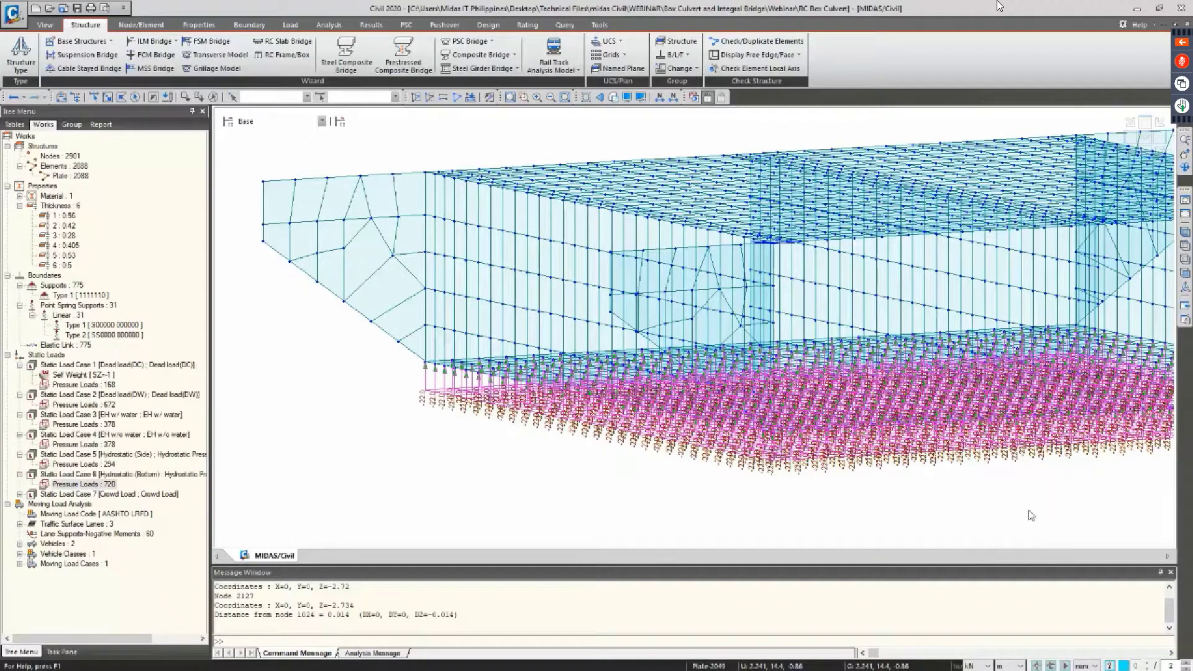
# Display the pressure loads of Static Load Case 7, Crowd Load, and view them on the model isometrically
pyautogui.doubleClick(100, 494)
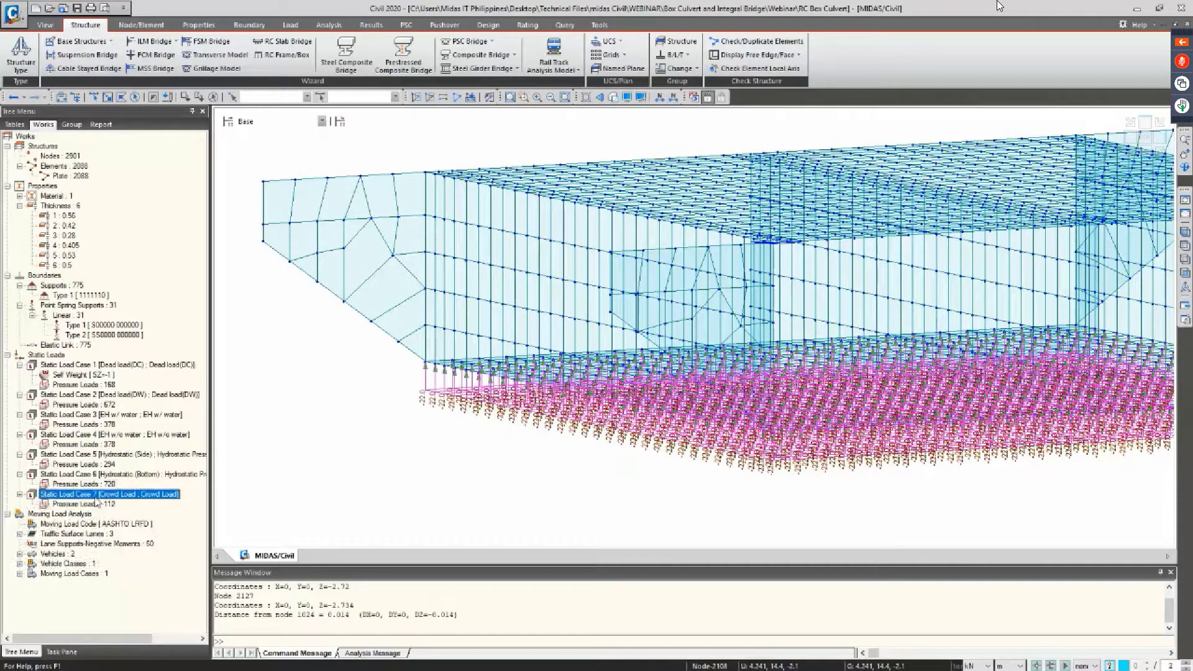
pyautogui.rightClick(97, 503)
pyautogui.click(102, 527)
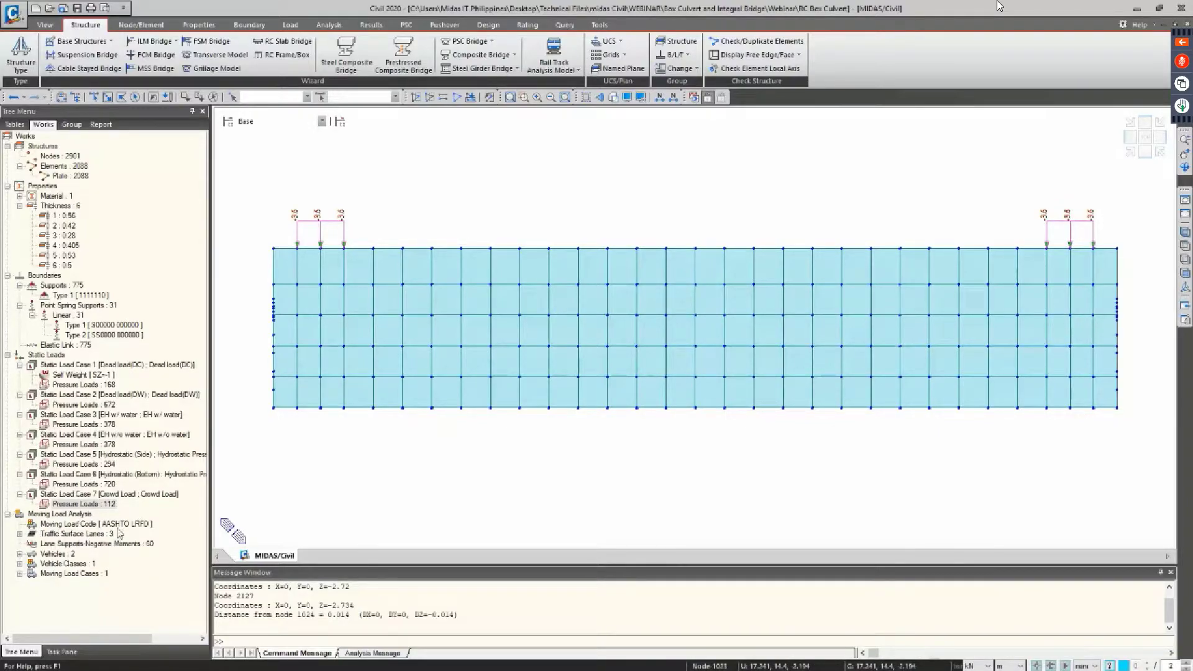
pyautogui.click(1130, 151)
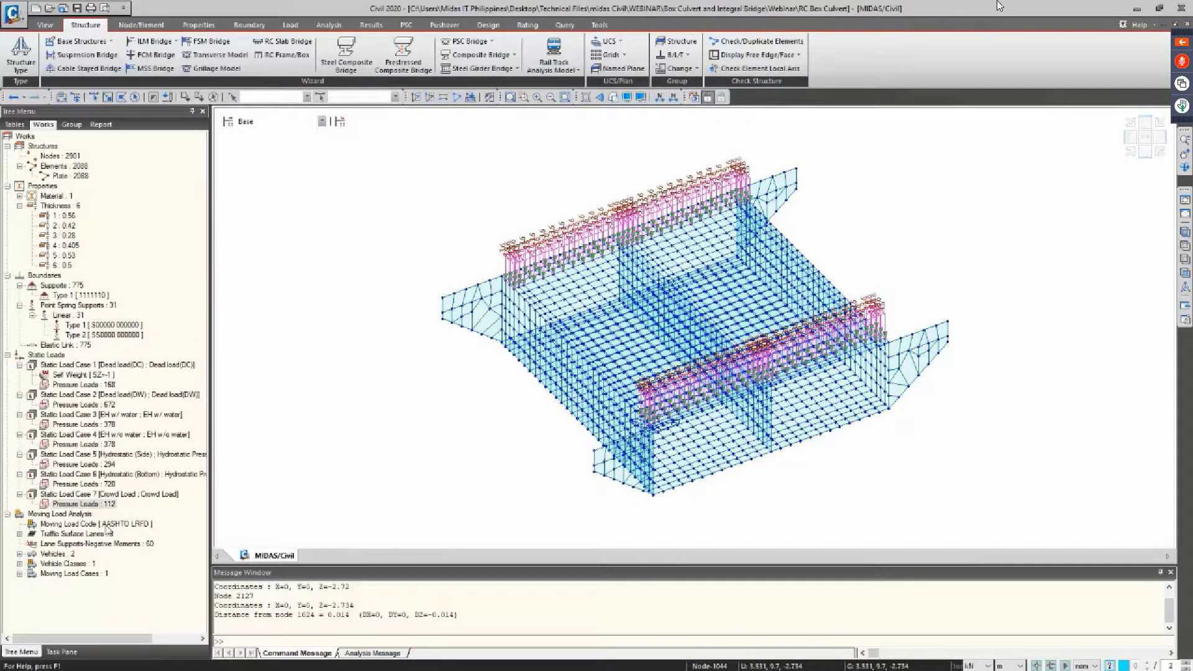
# List the individual traffic surface lanes and hide the Crowd Load pressure loads from the model
pyautogui.doubleClick(100, 534)
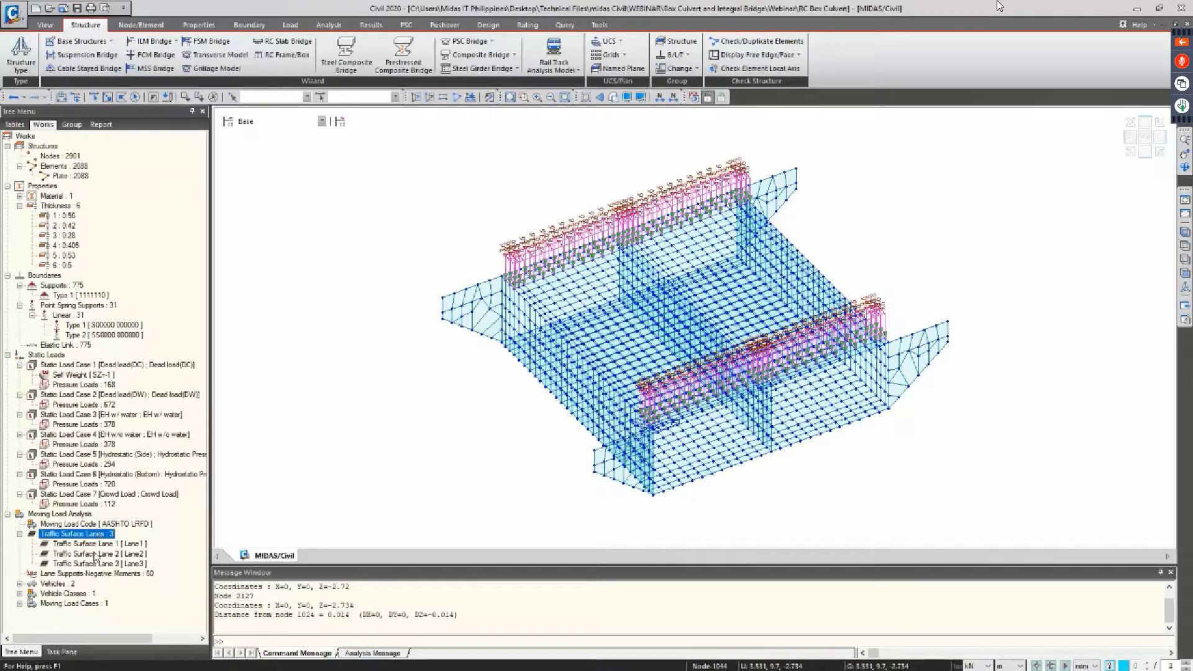
pyautogui.click(94, 545)
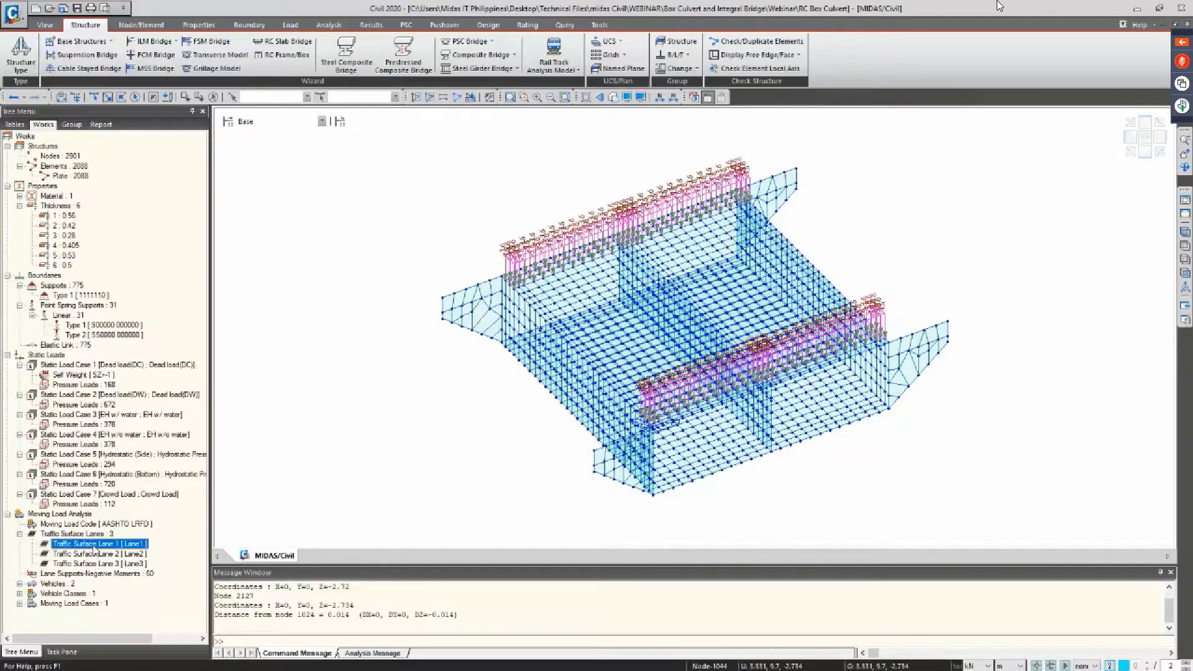
pyautogui.rightClick(94, 549)
pyautogui.click(91, 506)
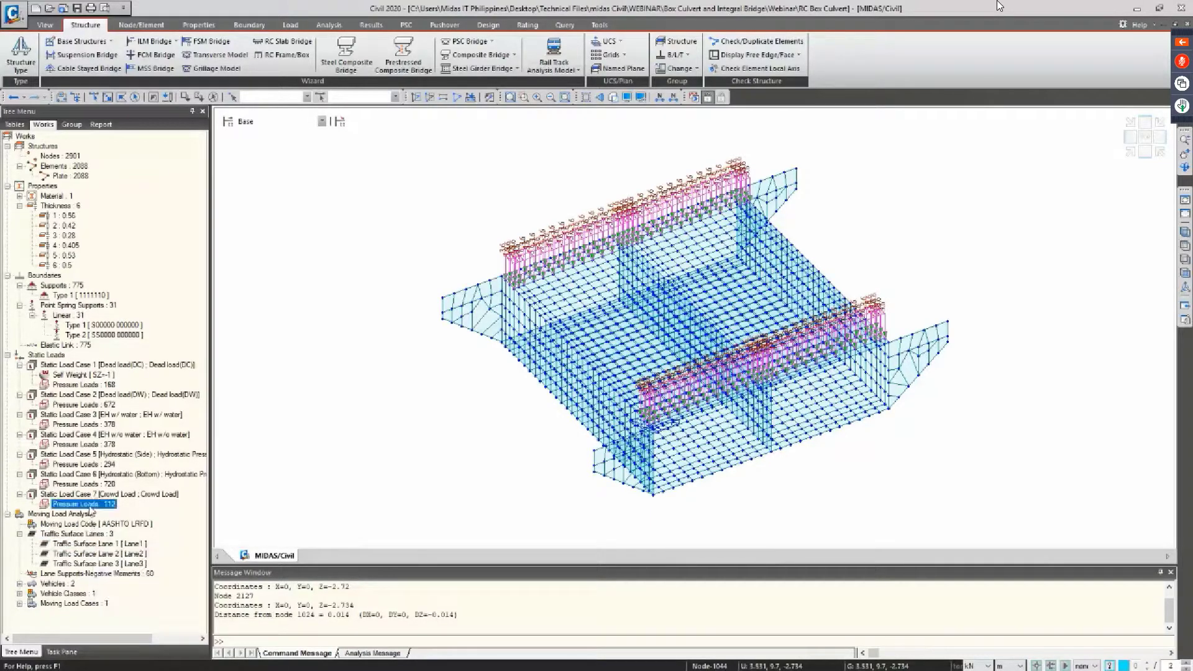
pyautogui.rightClick(91, 505)
pyautogui.click(127, 547)
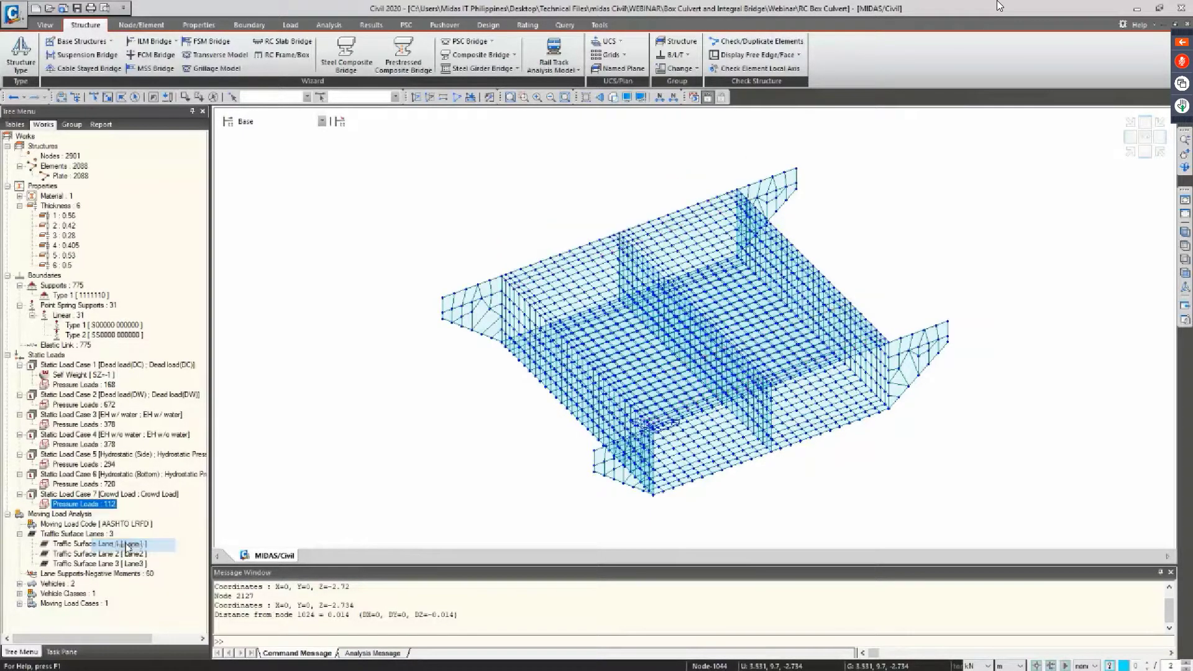
# Display Traffic Surface Lanes 1, 2 and 3 on the model one after another
pyautogui.click(77, 545)
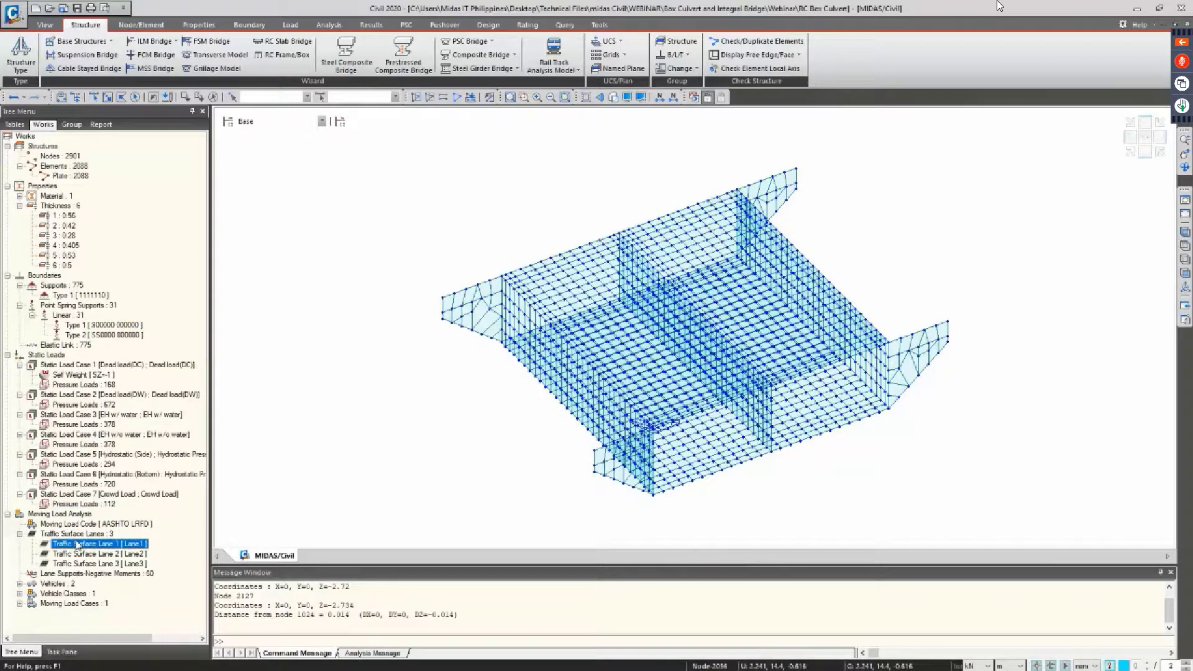
pyautogui.rightClick(77, 544)
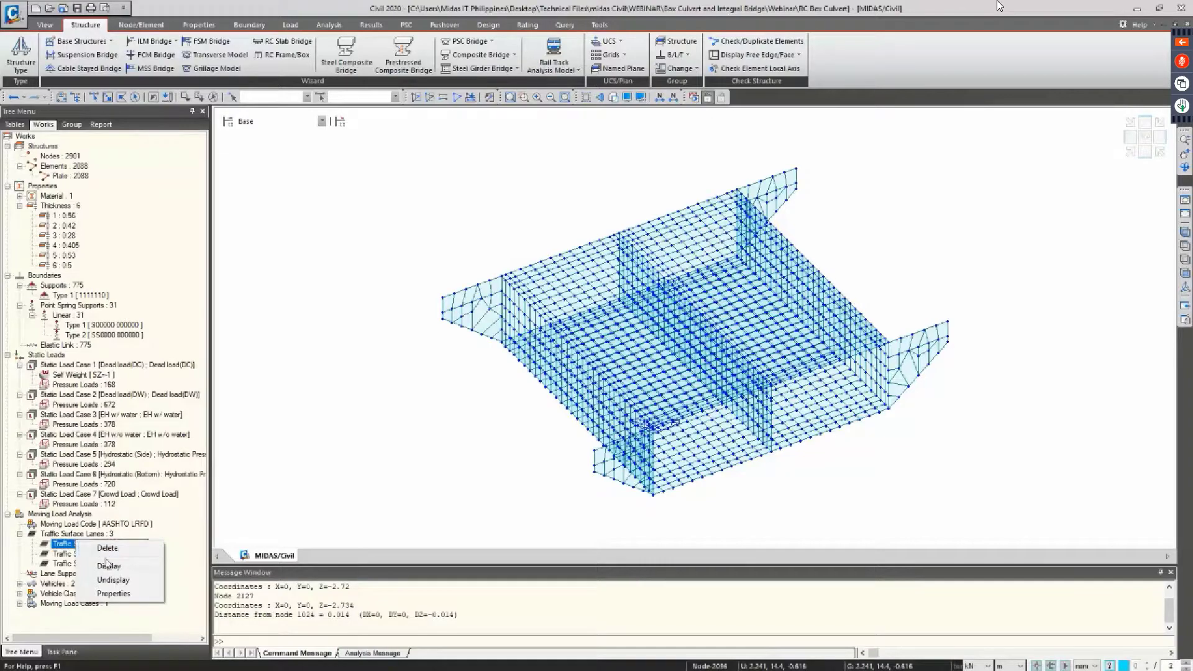
pyautogui.click(108, 566)
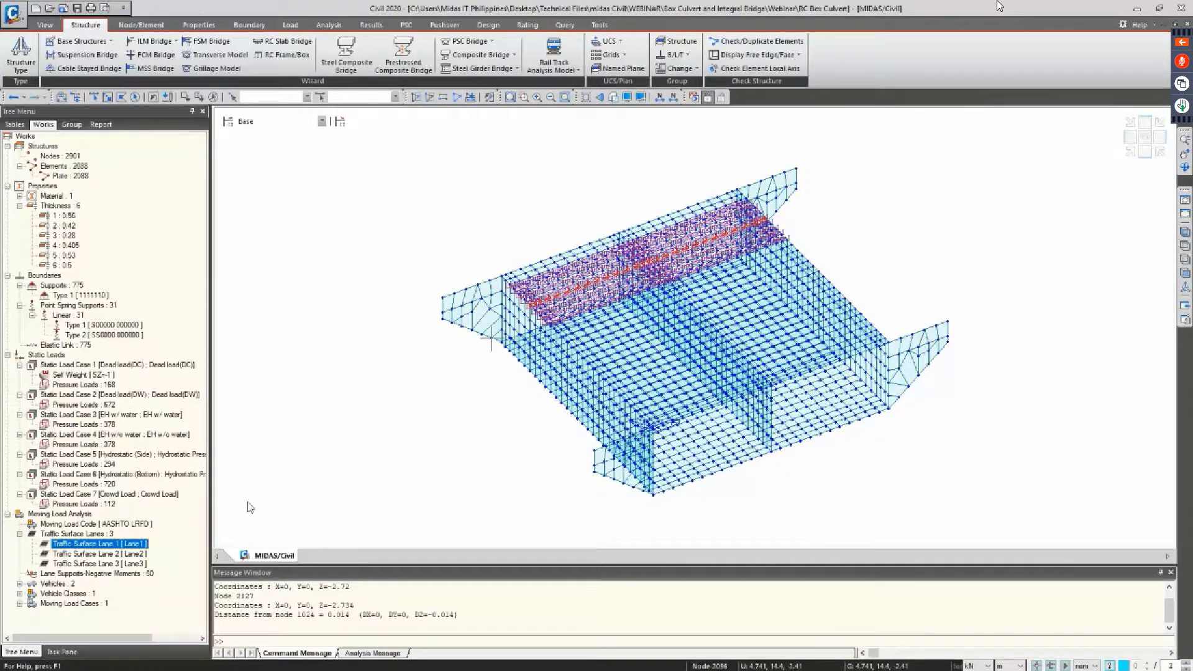
pyautogui.click(126, 554)
pyautogui.rightClick(129, 557)
pyautogui.click(159, 583)
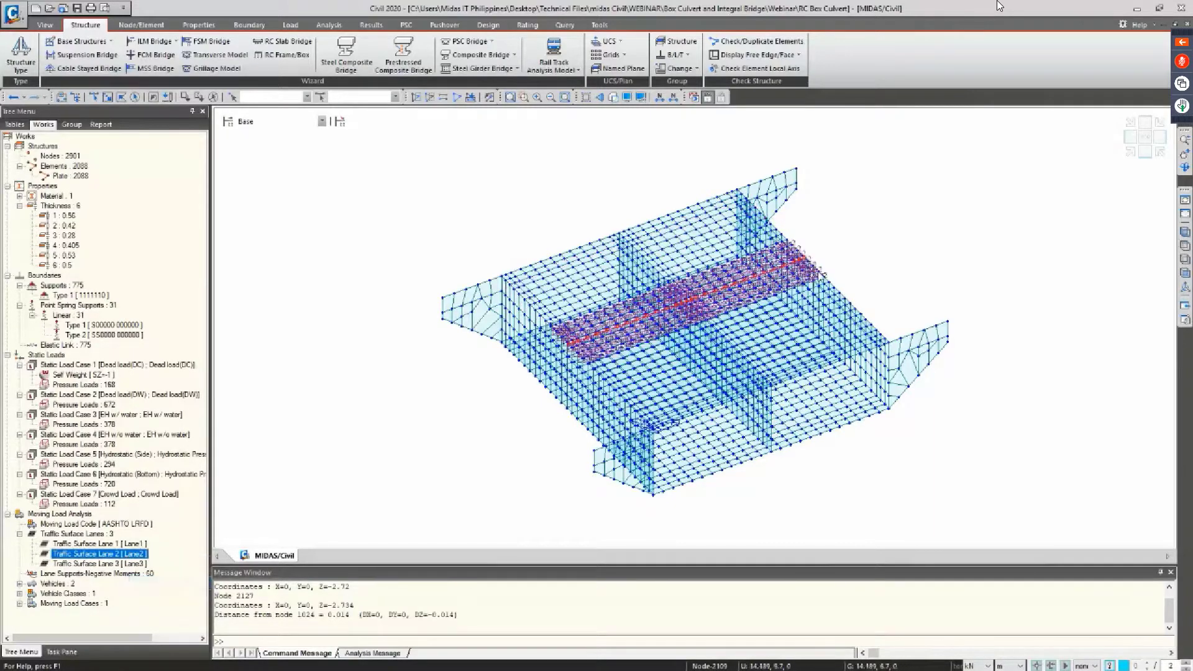
pyautogui.click(125, 564)
pyautogui.rightClick(125, 565)
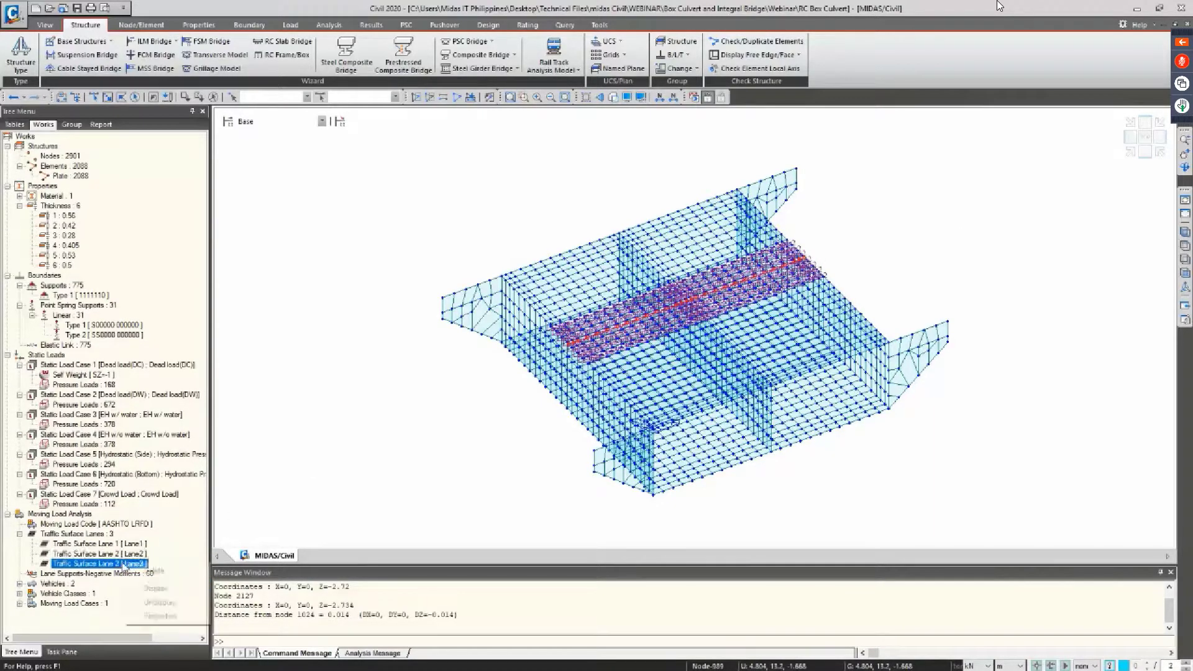
pyautogui.click(157, 589)
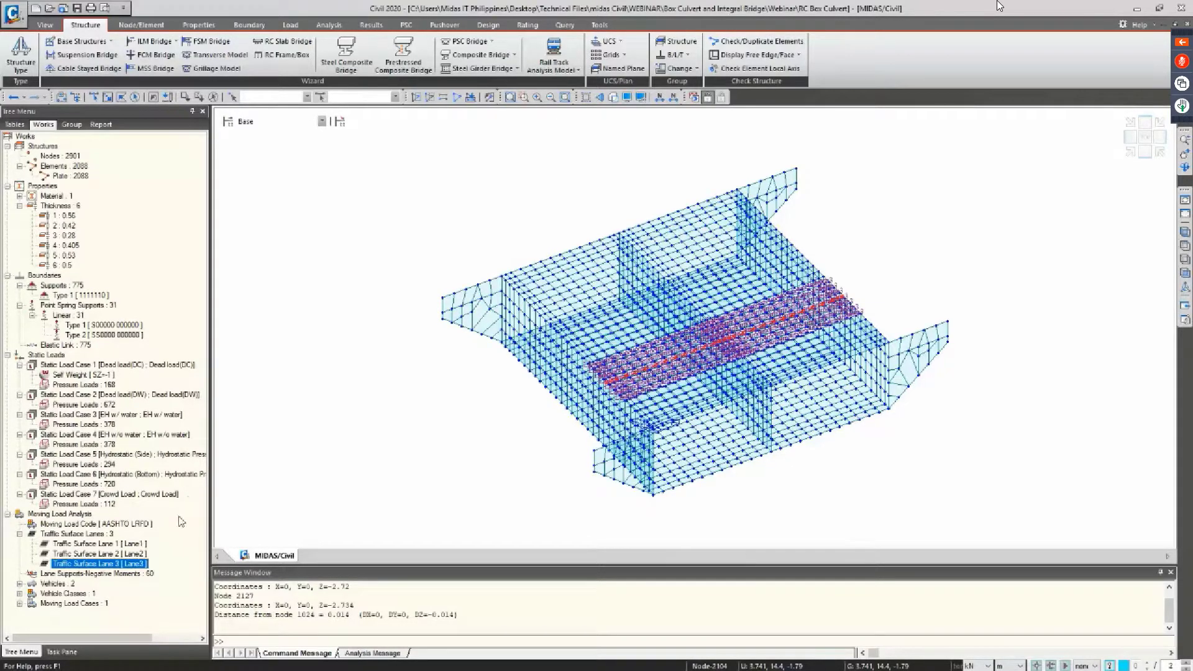
# Display the lane supports for negative moments on the model
pyautogui.click(85, 577)
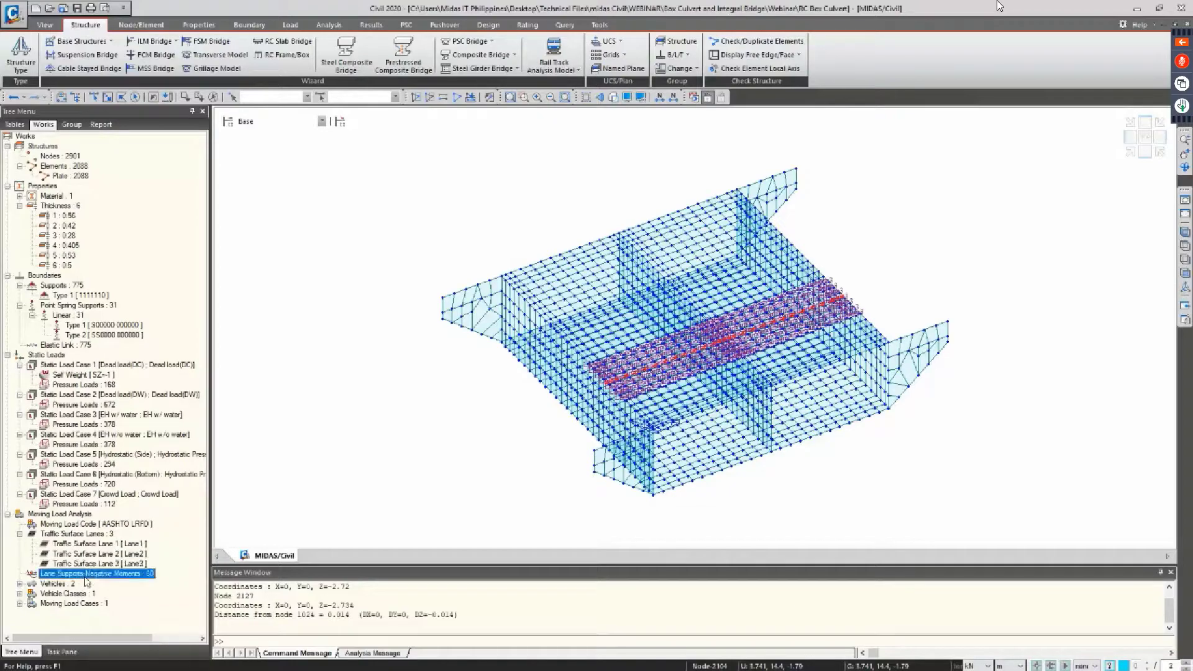
pyautogui.rightClick(86, 581)
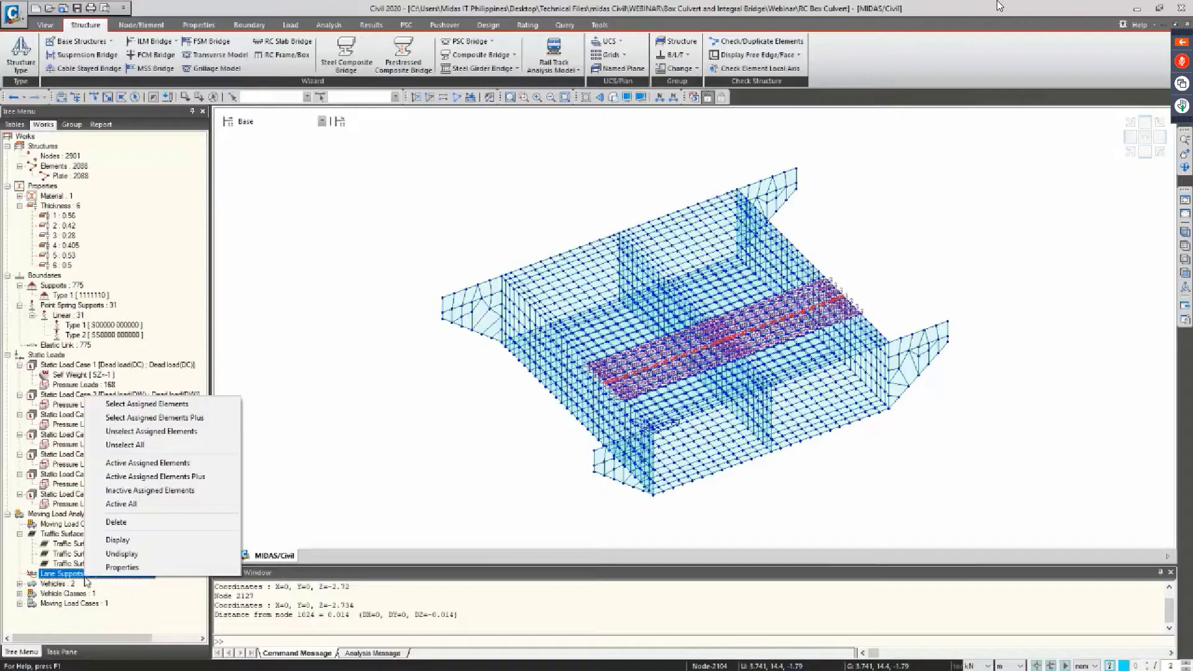
pyautogui.click(118, 540)
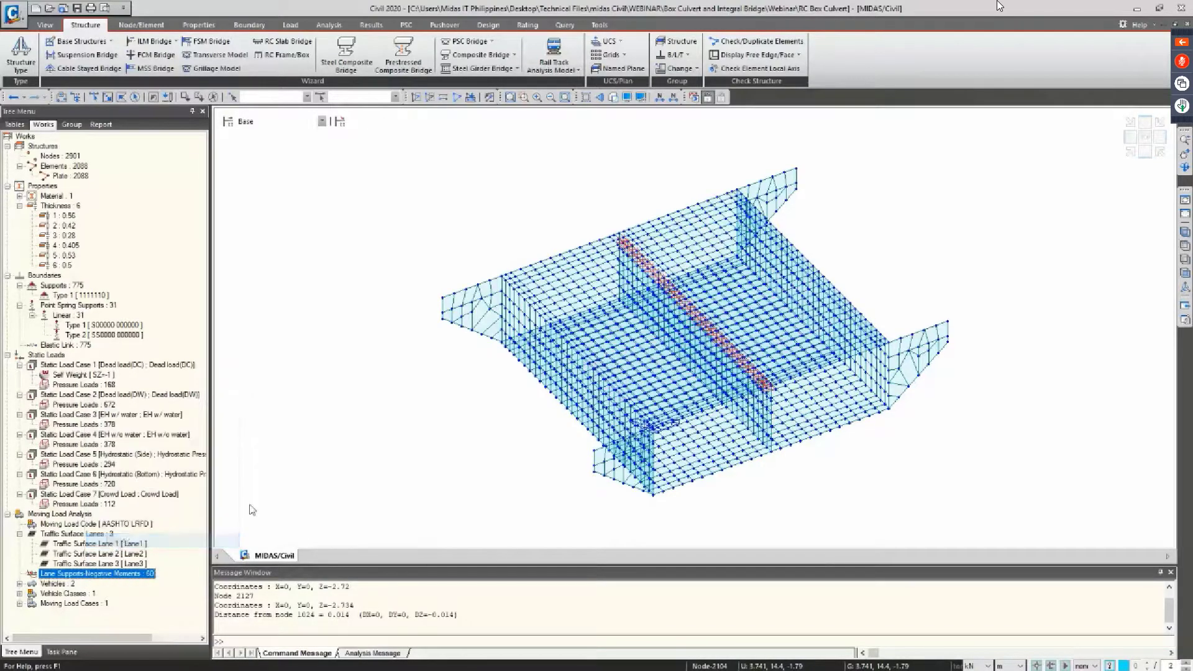
# List the individual vehicles and vehicle classes, and inspect the selected vehicle loads of Vehicle Class 1, MVLC
pyautogui.doubleClick(72, 587)
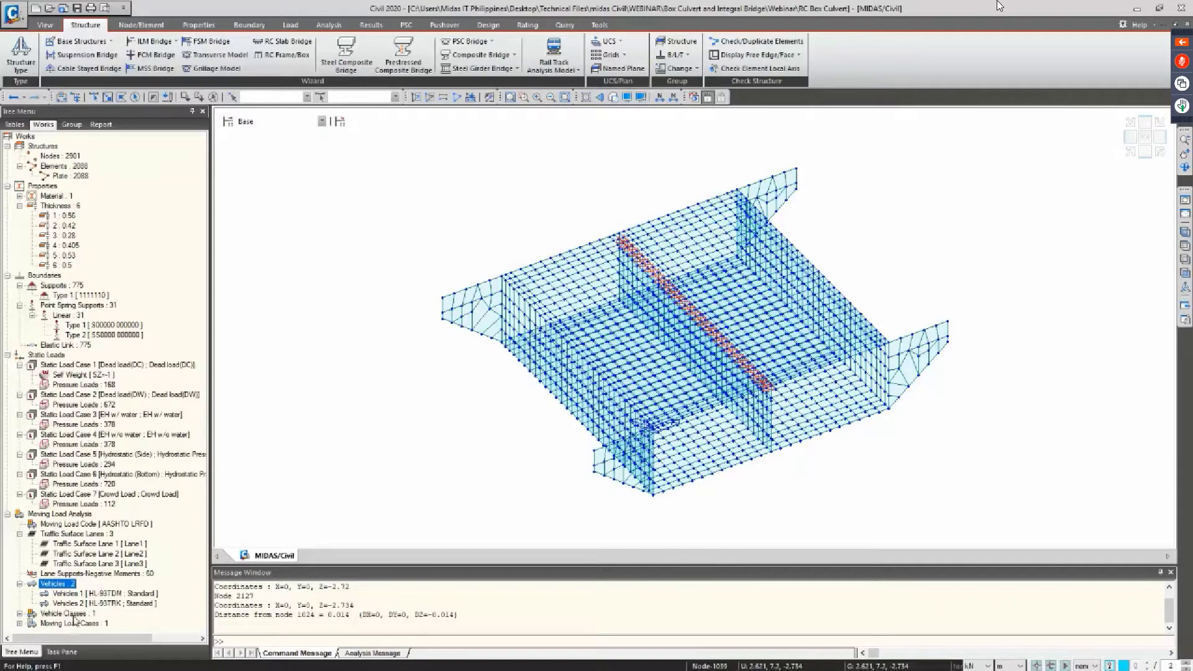
pyautogui.click(73, 615)
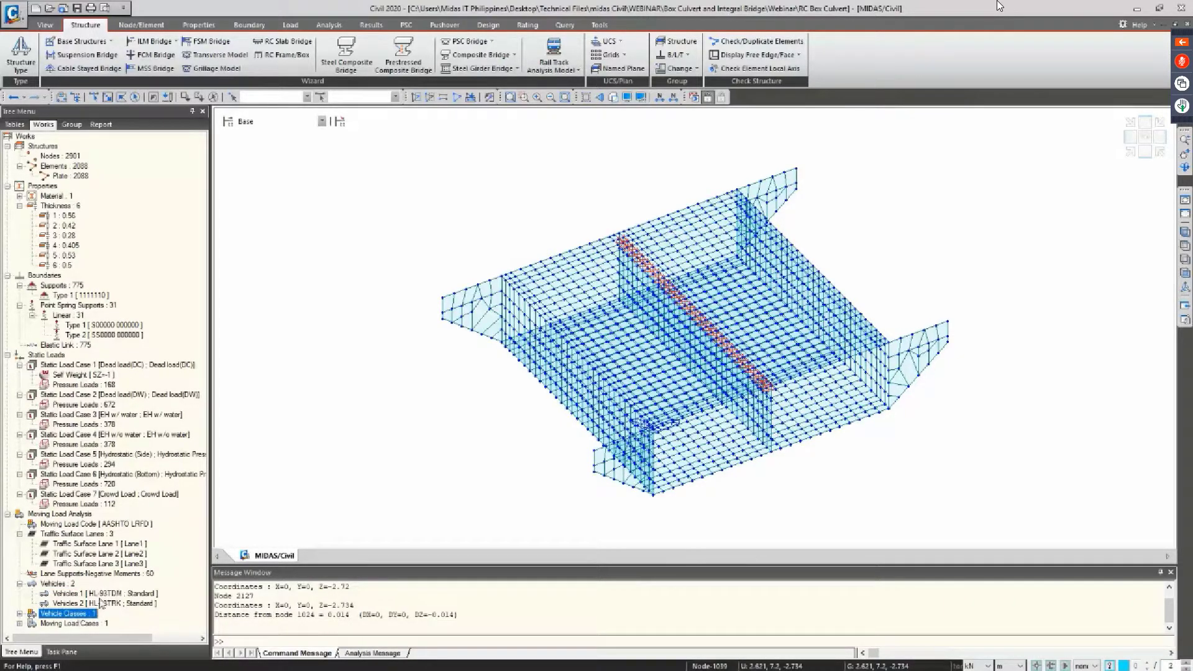
pyautogui.doubleClick(77, 615)
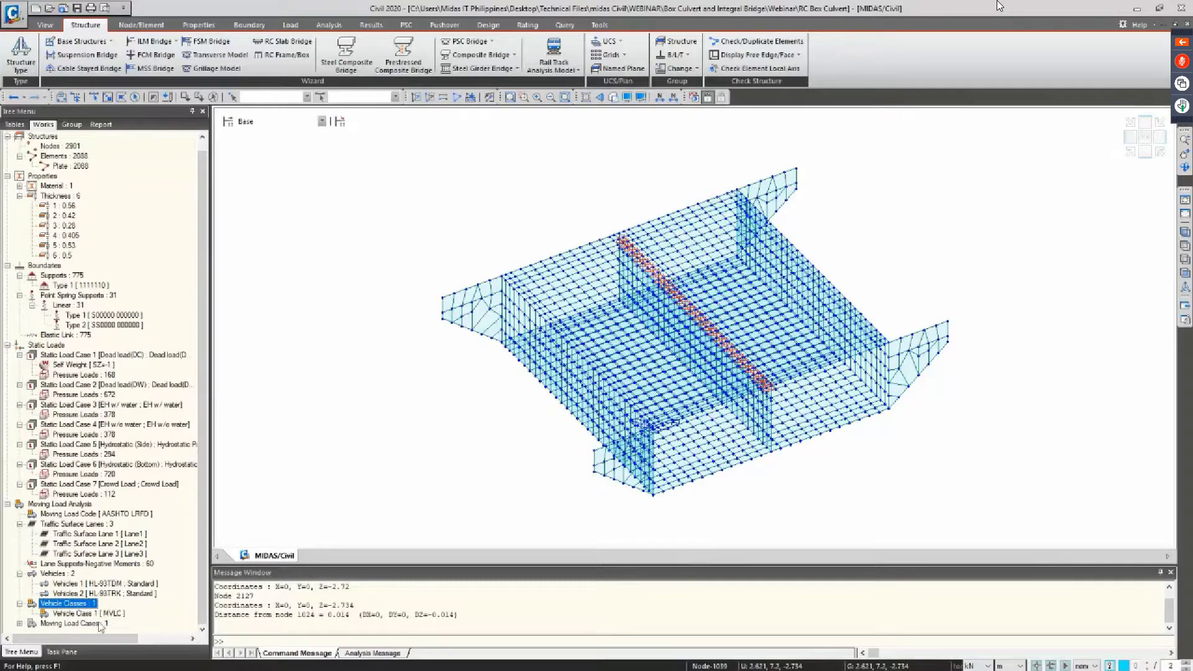
pyautogui.click(101, 615)
pyautogui.rightClick(100, 620)
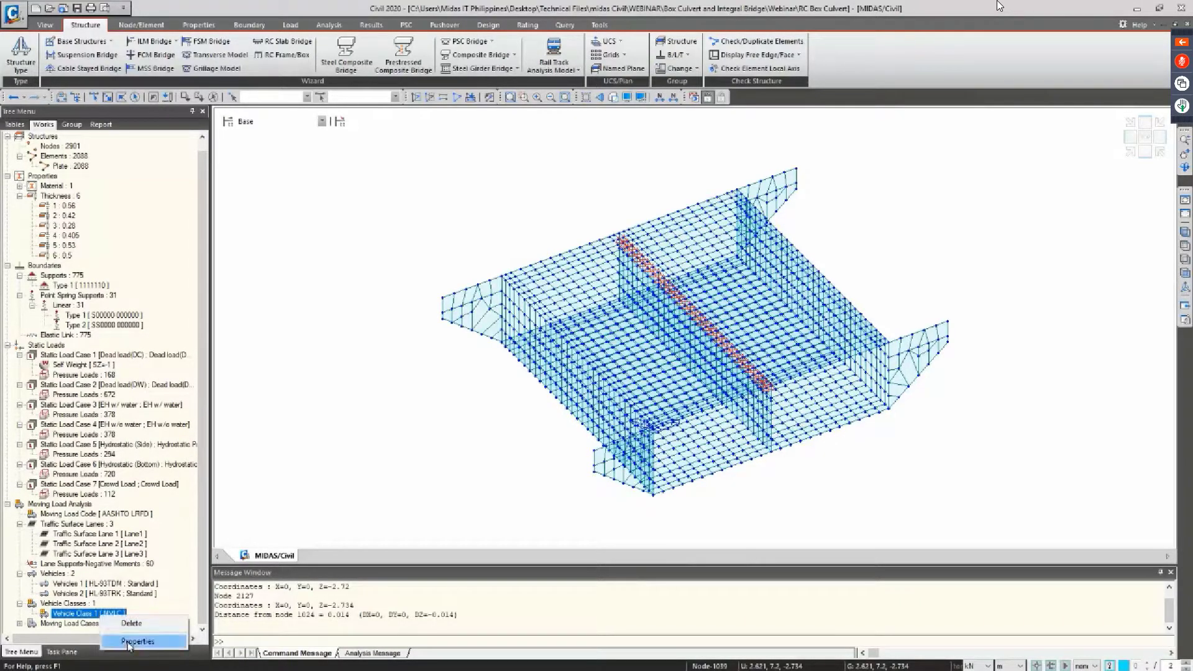
pyautogui.click(128, 644)
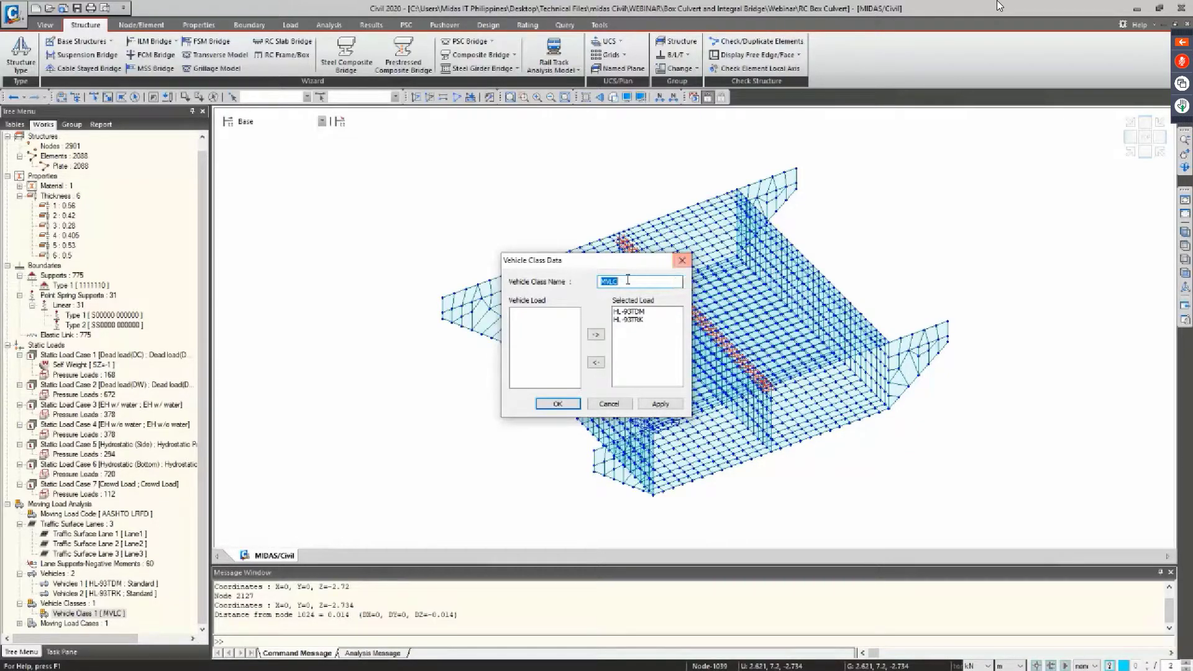
pyautogui.click(681, 262)
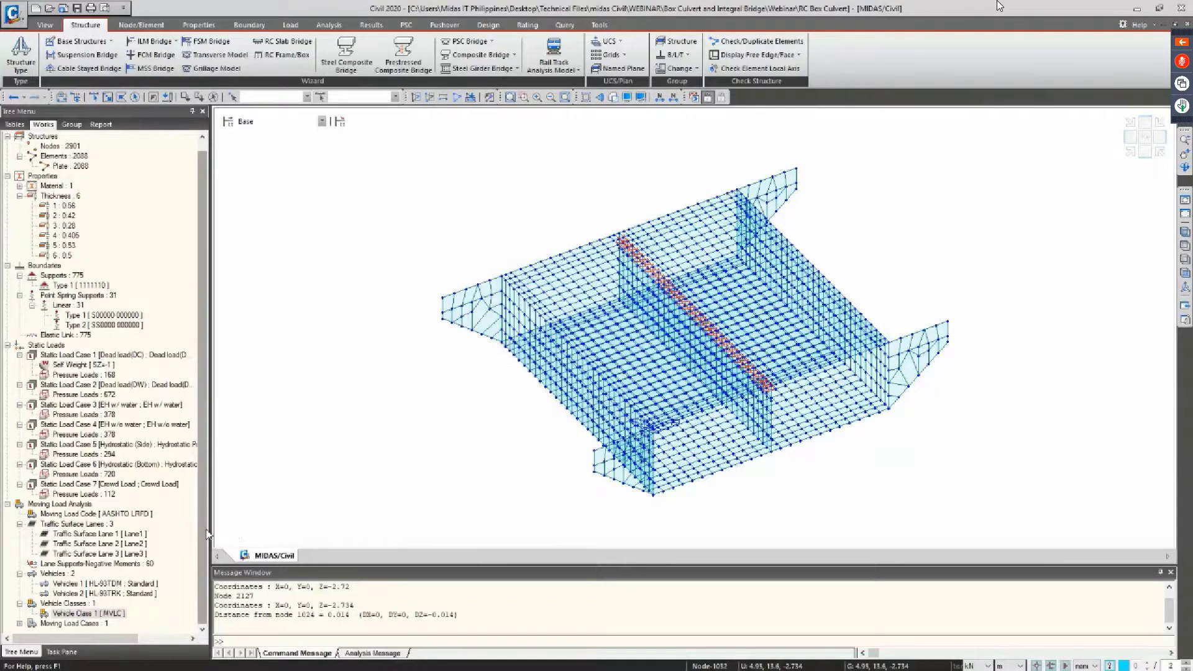
# Inspect the definition of Moving Load Case 1, MVL, including its multiple presence factors and sub-load cases
pyautogui.click(92, 624)
pyautogui.doubleClick(91, 624)
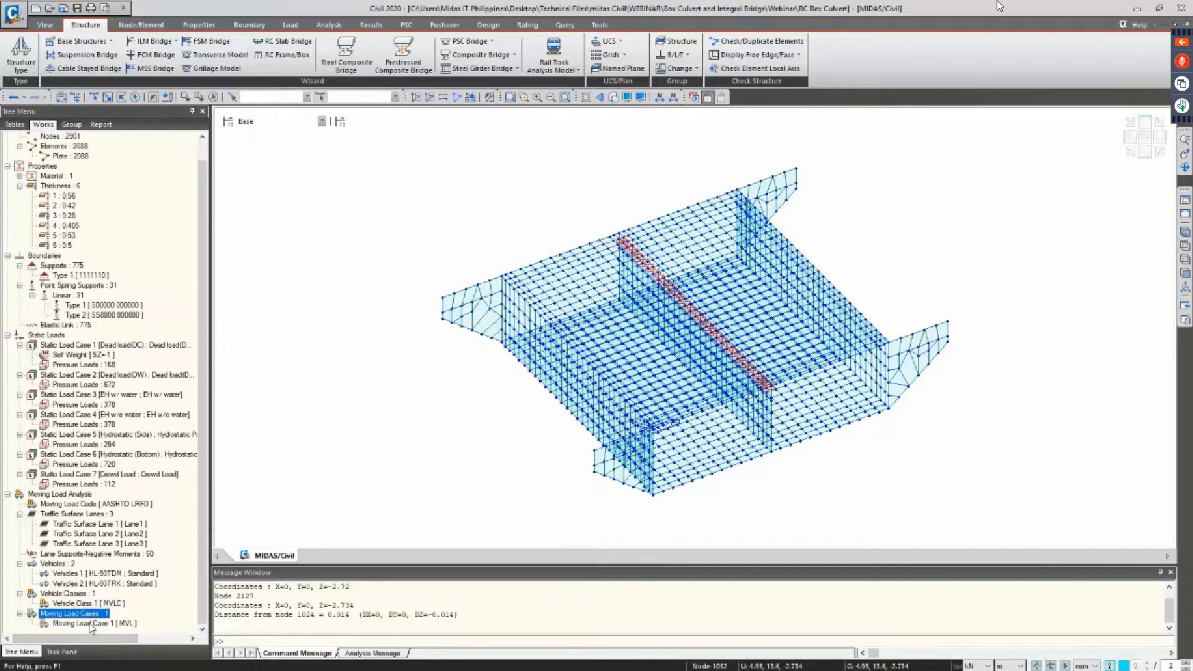
pyautogui.click(91, 626)
pyautogui.rightClick(90, 626)
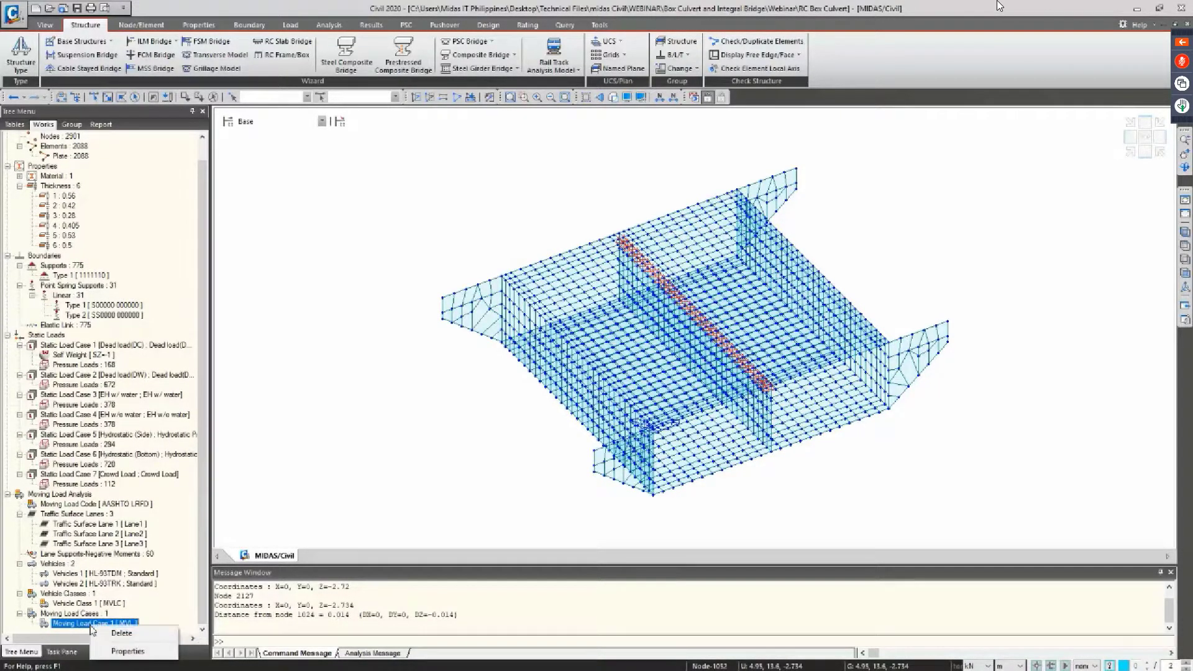
pyautogui.click(128, 651)
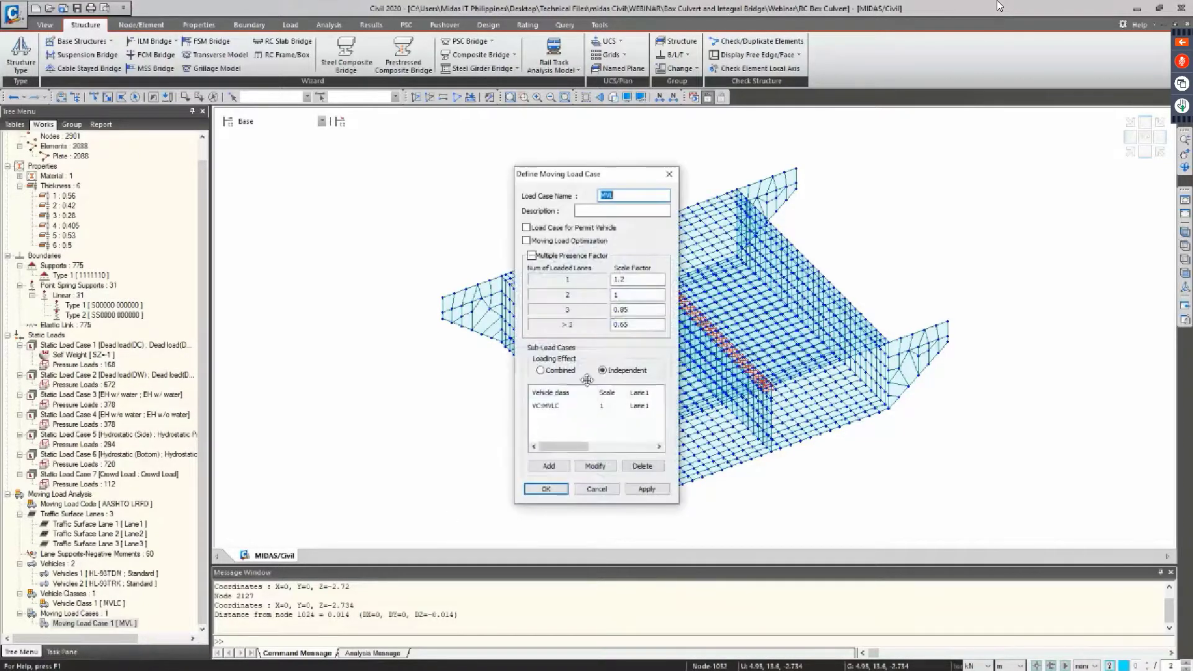
pyautogui.moveTo(615, 165); pyautogui.dragTo(348, 146)
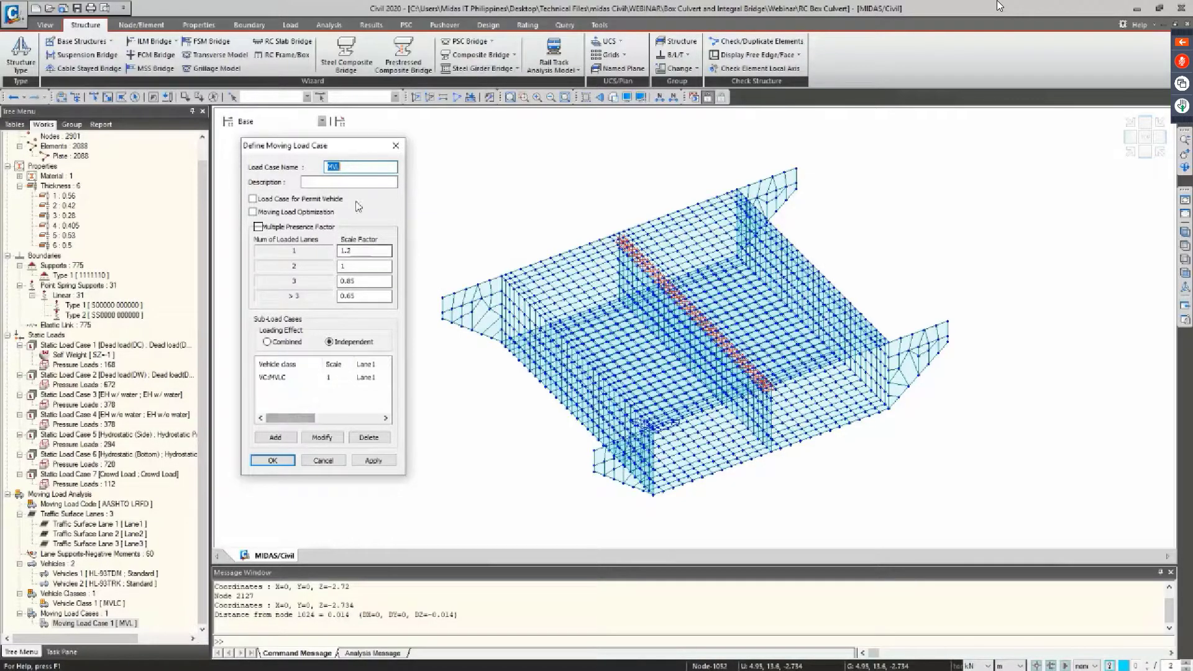
pyautogui.click(395, 148)
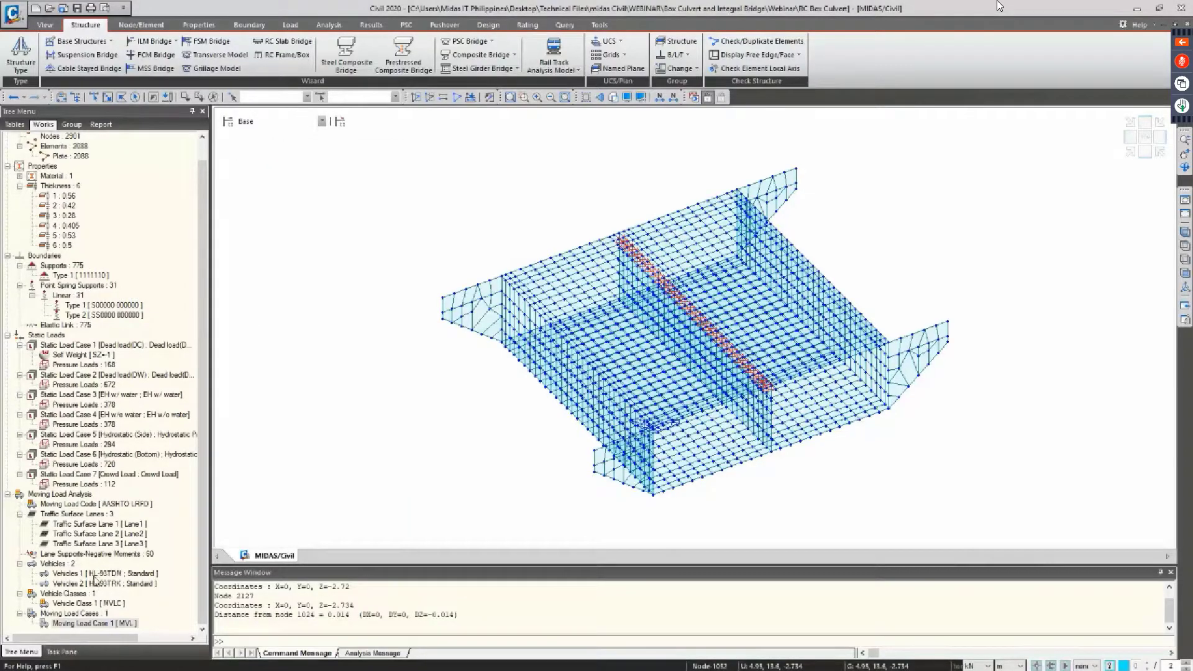
# Set the dynamic load allowance of the HL-93TDM standard vehicle to 33%
pyautogui.click(96, 575)
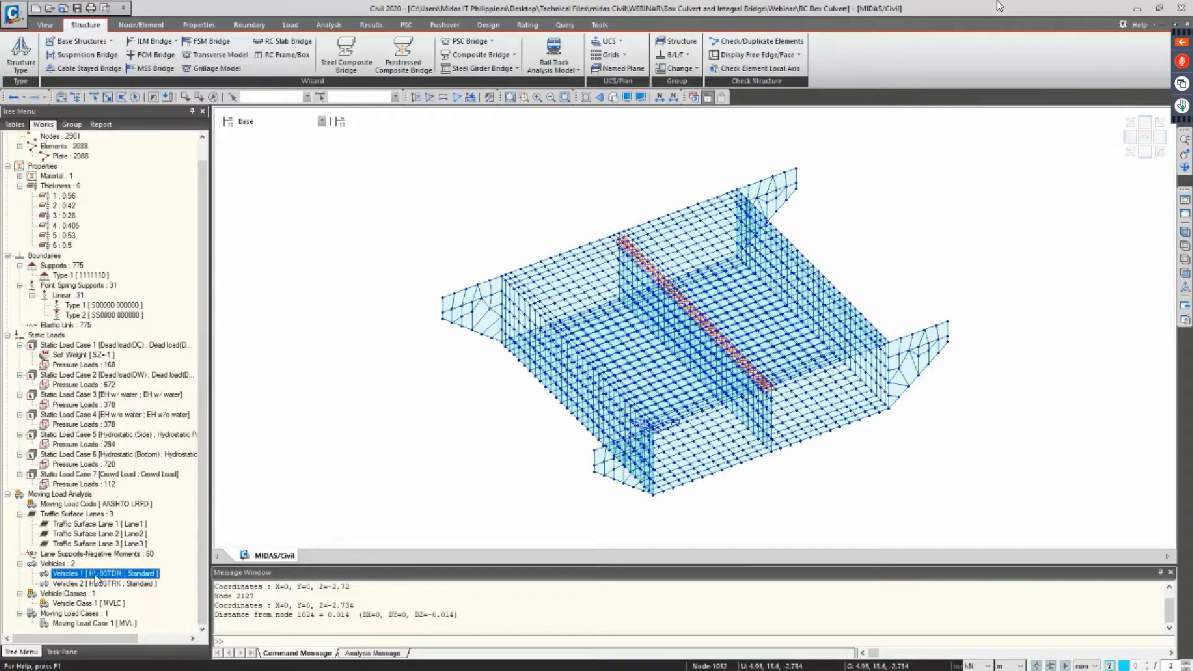
pyautogui.rightClick(97, 575)
pyautogui.press('Escape')
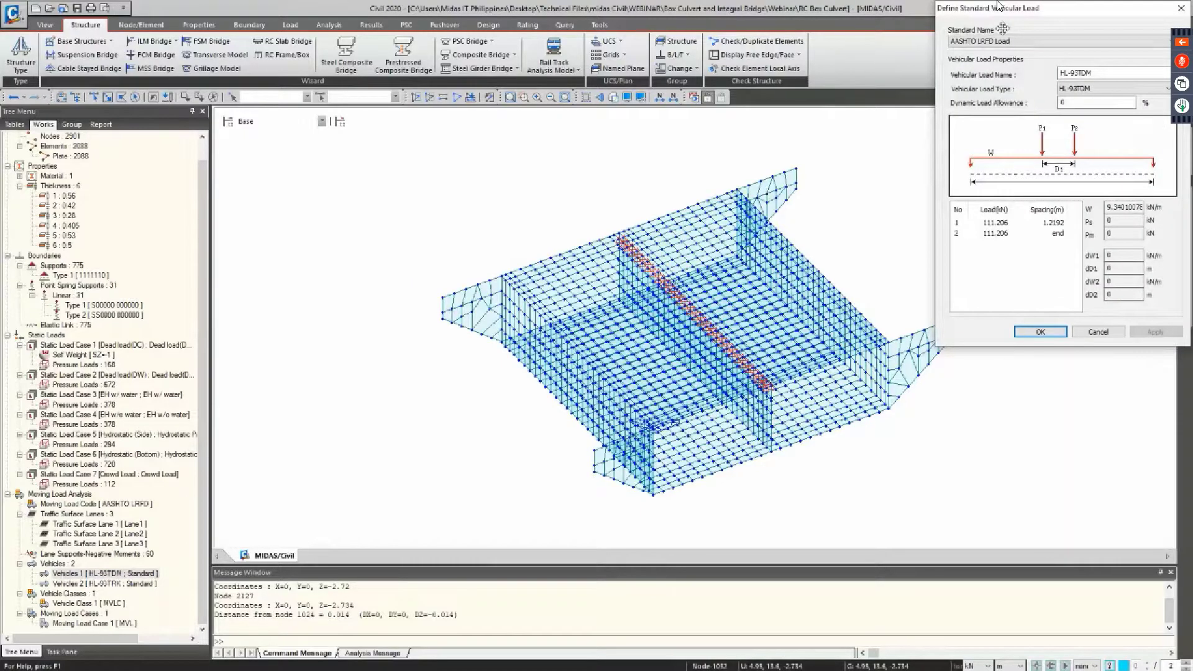
pyautogui.moveTo(948, 24); pyautogui.dragTo(315, 157)
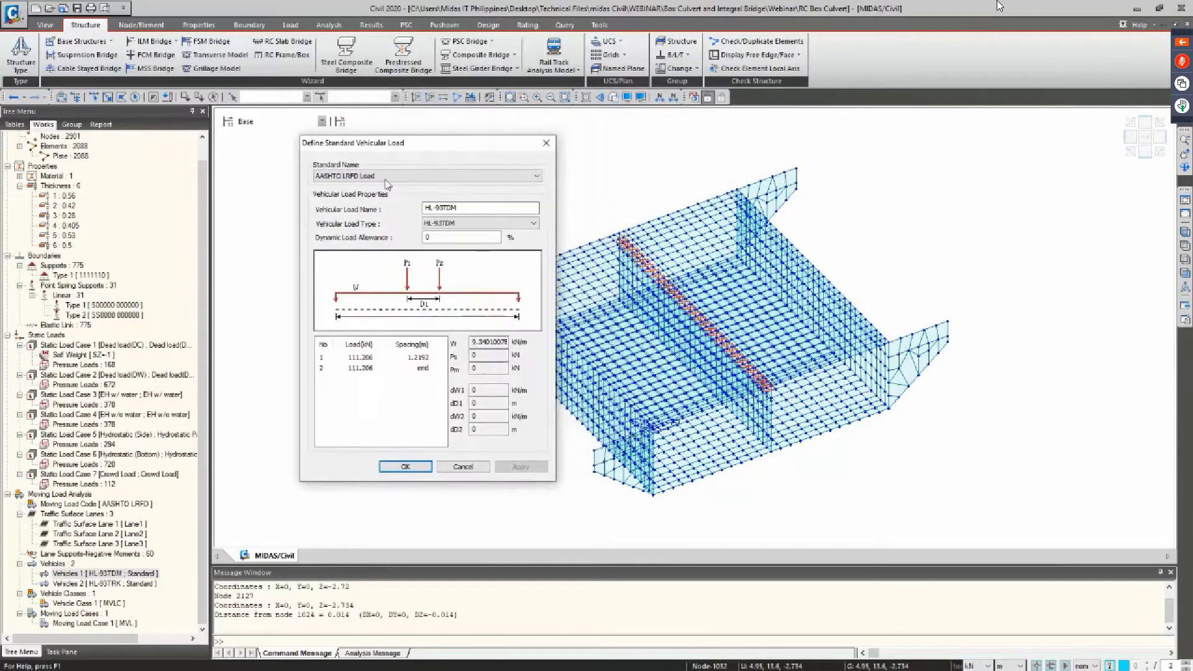
pyautogui.doubleClick(434, 235)
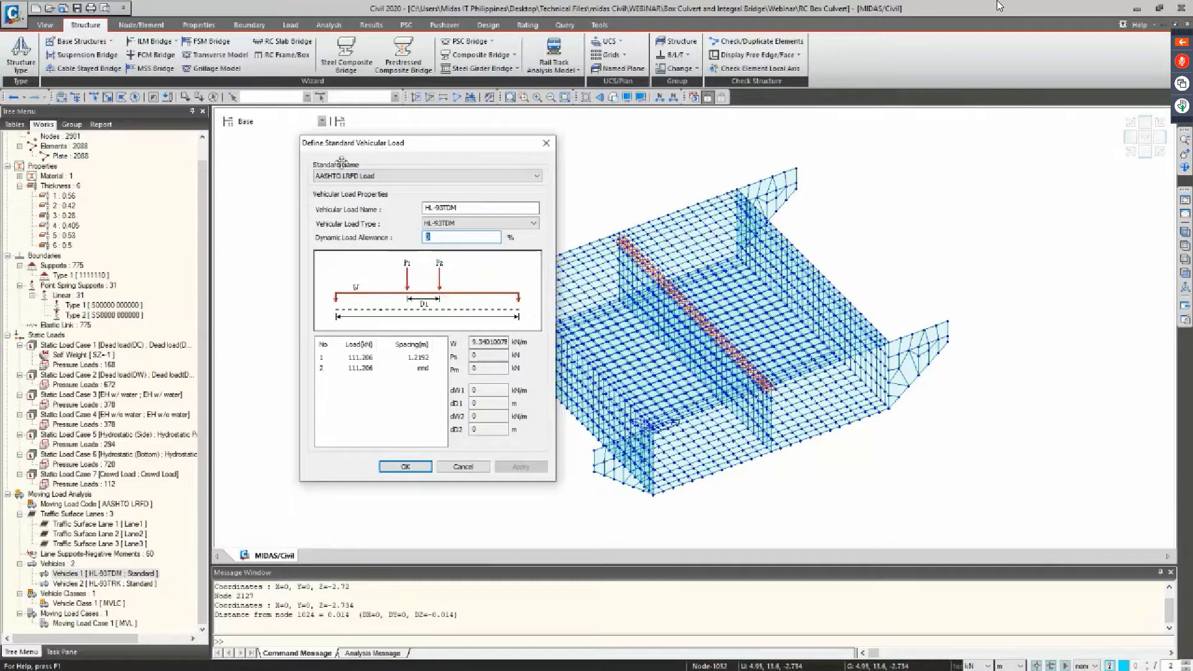
pyautogui.write('33')
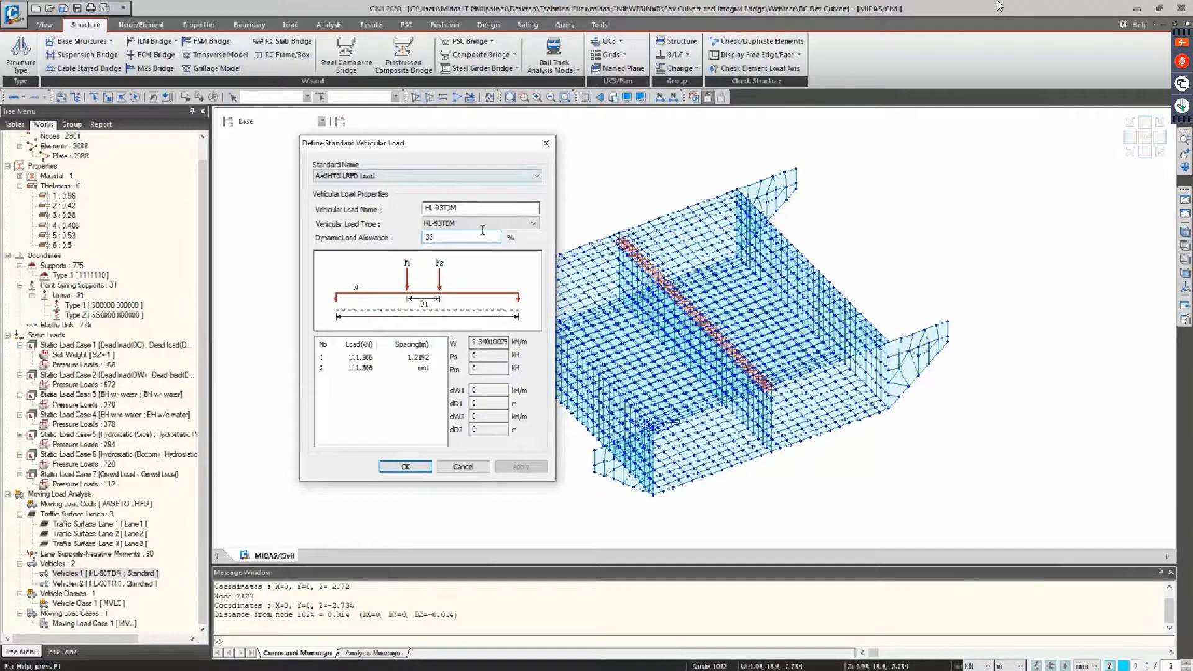
pyautogui.click(405, 467)
# Check the dynamic load allowance and axle loads in the HL-93TRK standard vehicle definition
pyautogui.click(102, 584)
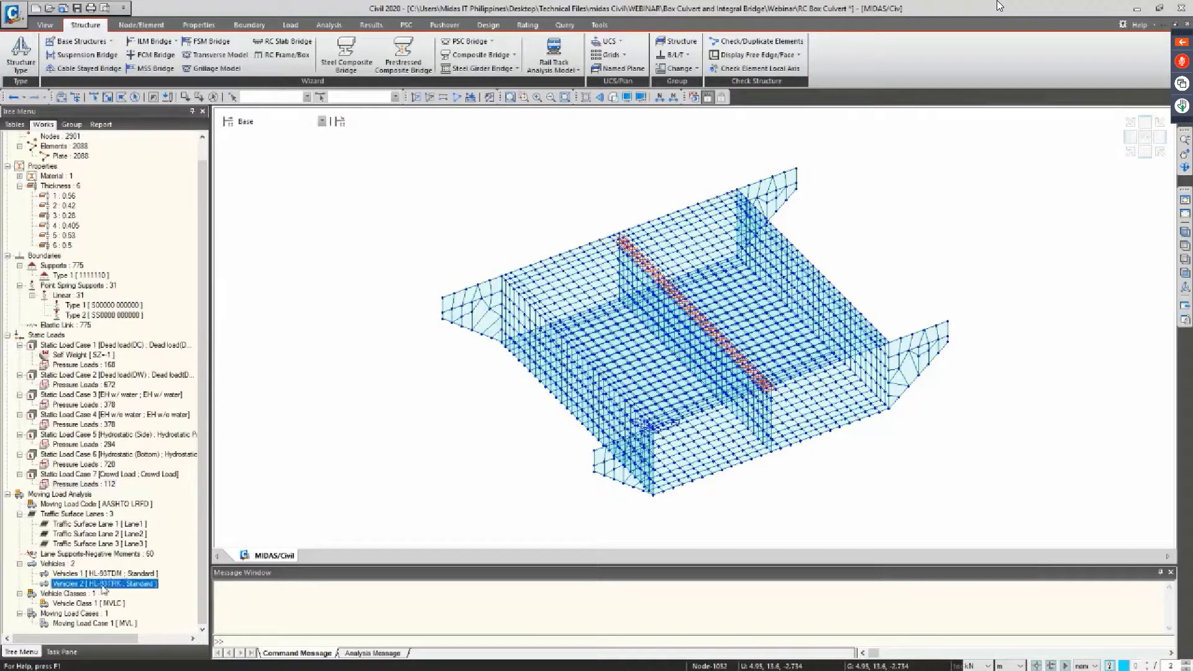
pyautogui.rightClick(103, 588)
pyautogui.click(170, 566)
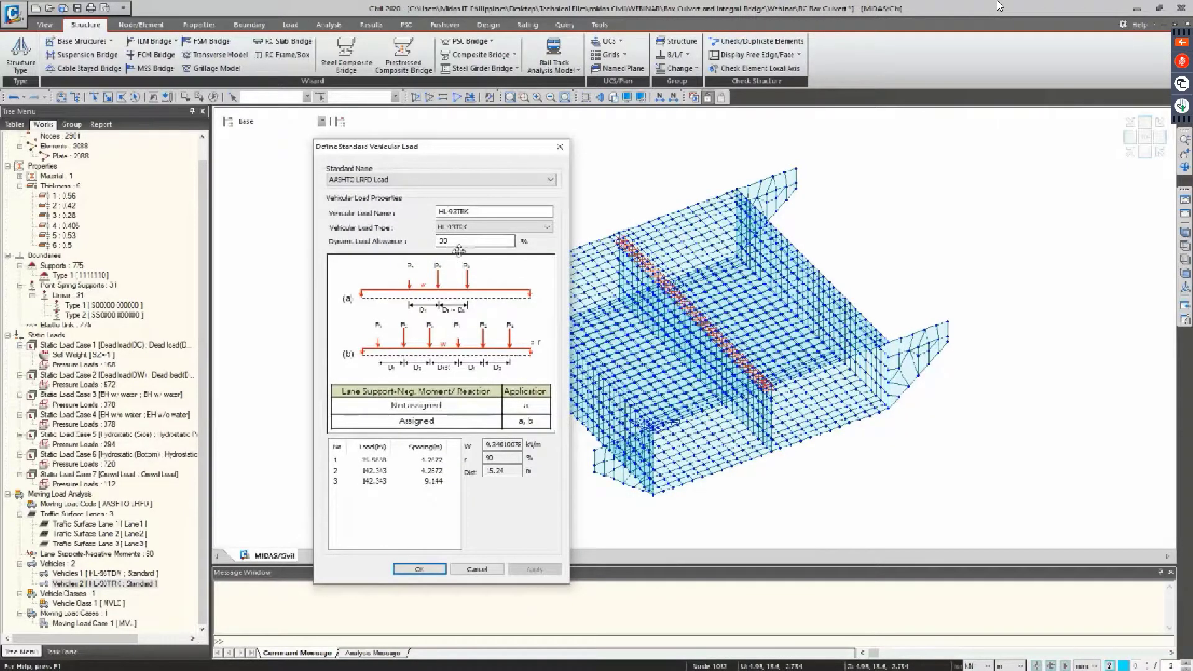
pyautogui.click(429, 570)
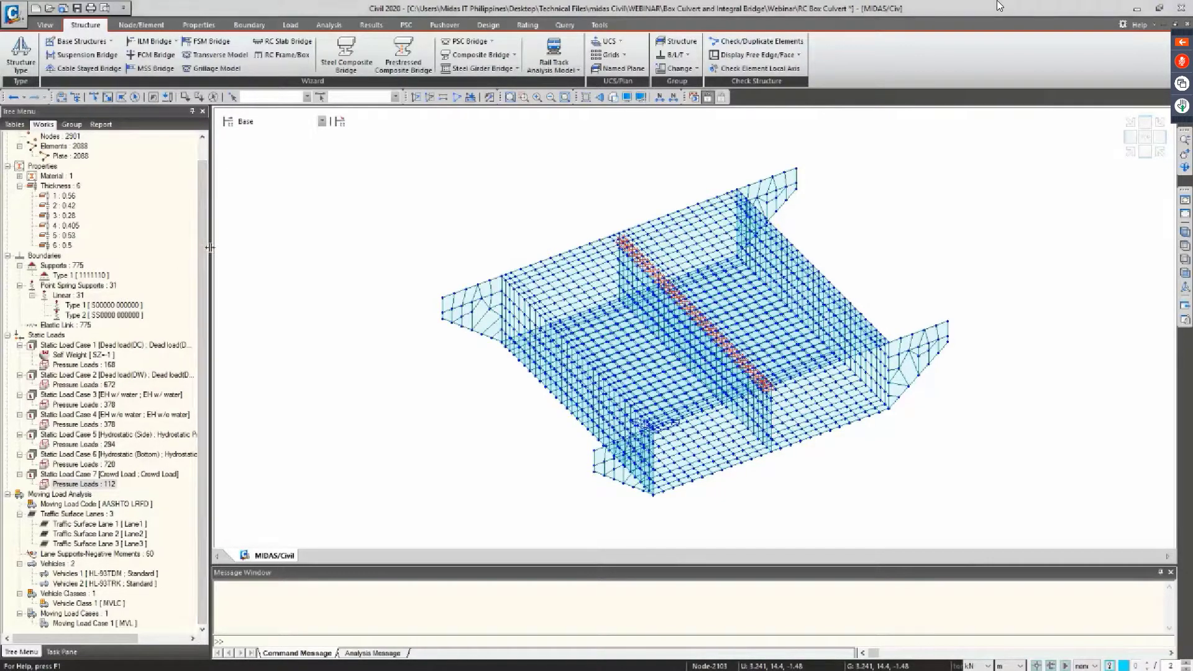
# Show the culvert as a solid model with plate thicknesses and hide the lane supports for negative moments
pyautogui.scroll(1, 209, 194)
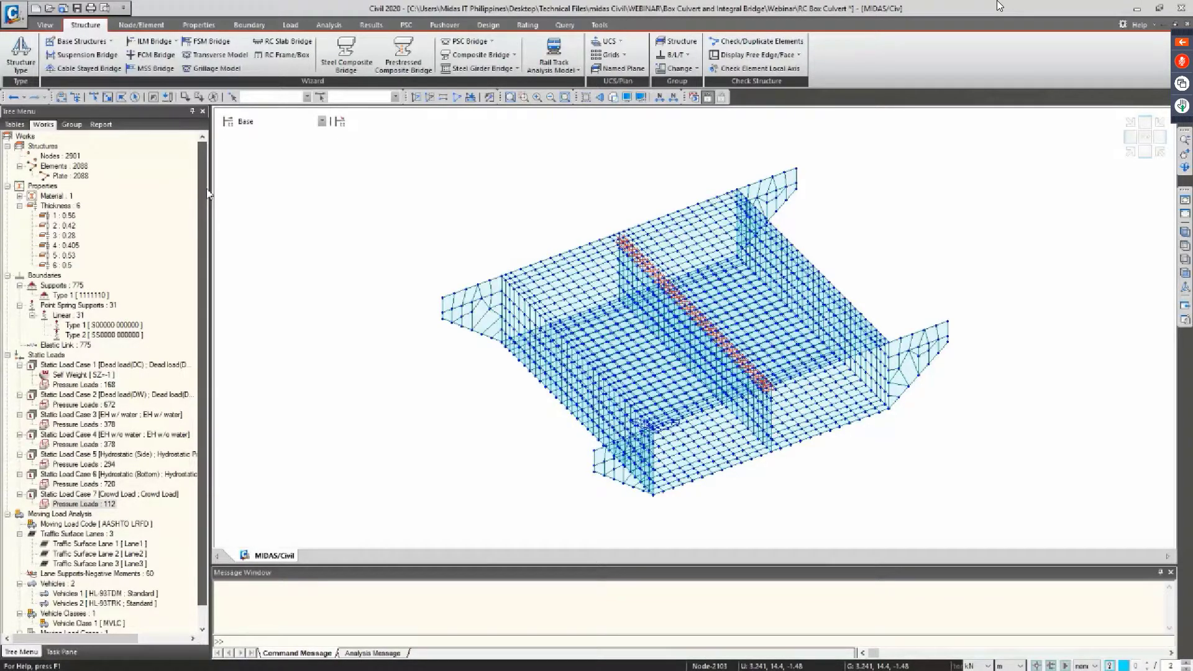
pyautogui.scroll(-1, 200, 276)
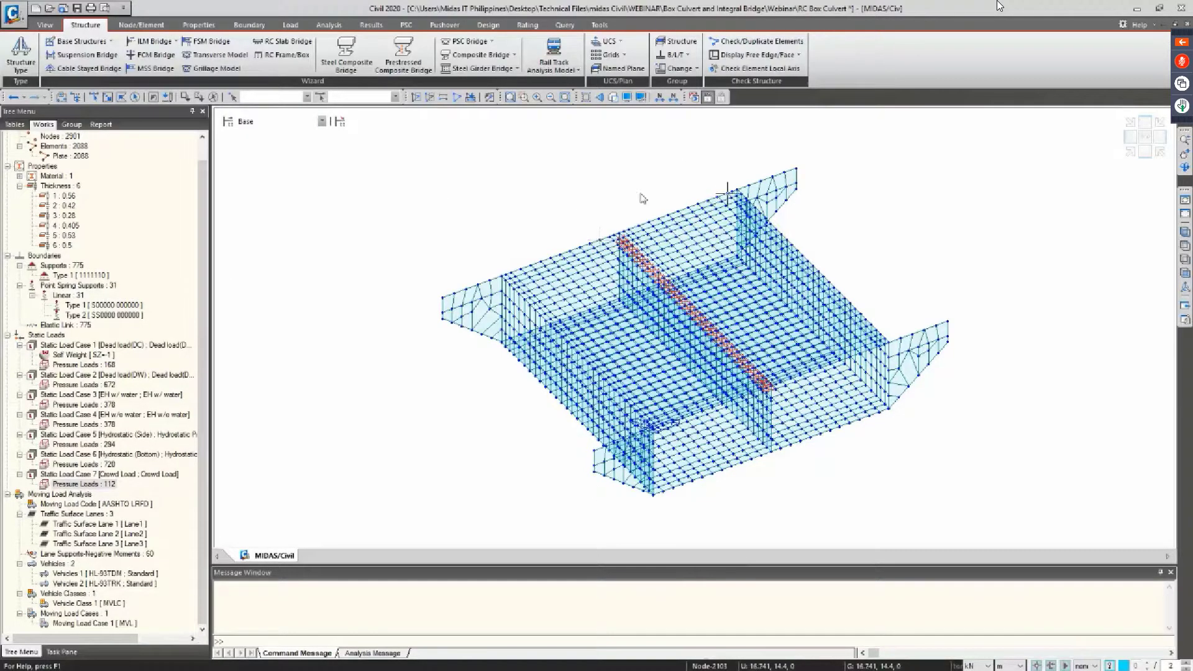
pyautogui.scroll(4, 658, 248)
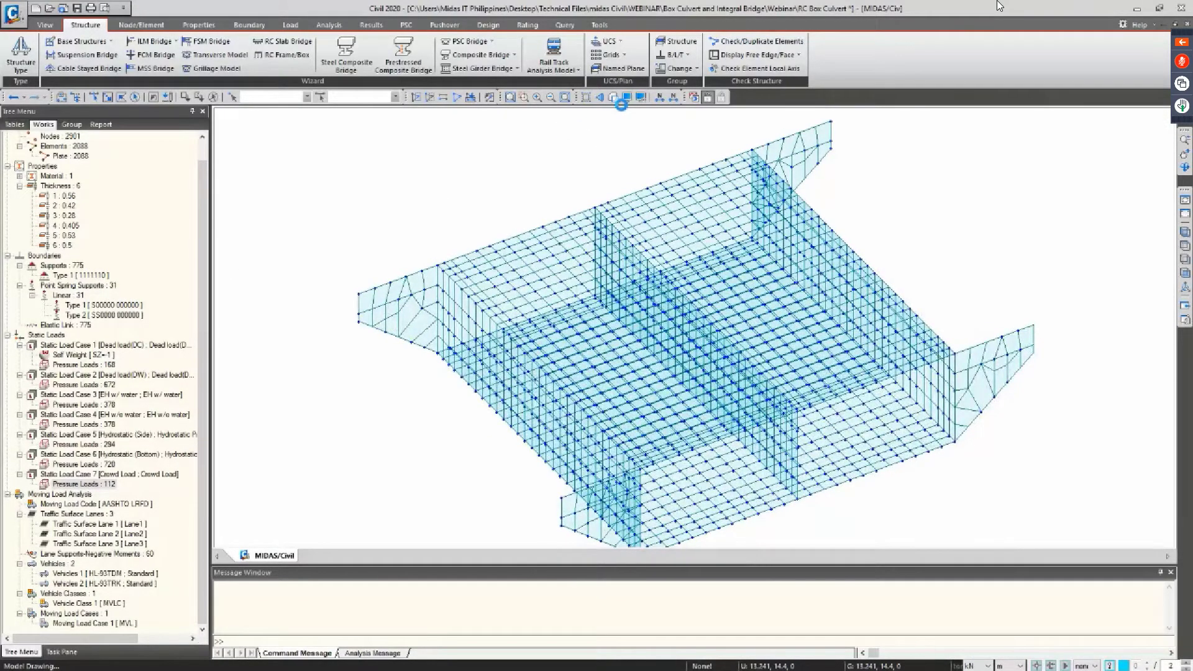
pyautogui.click(614, 98)
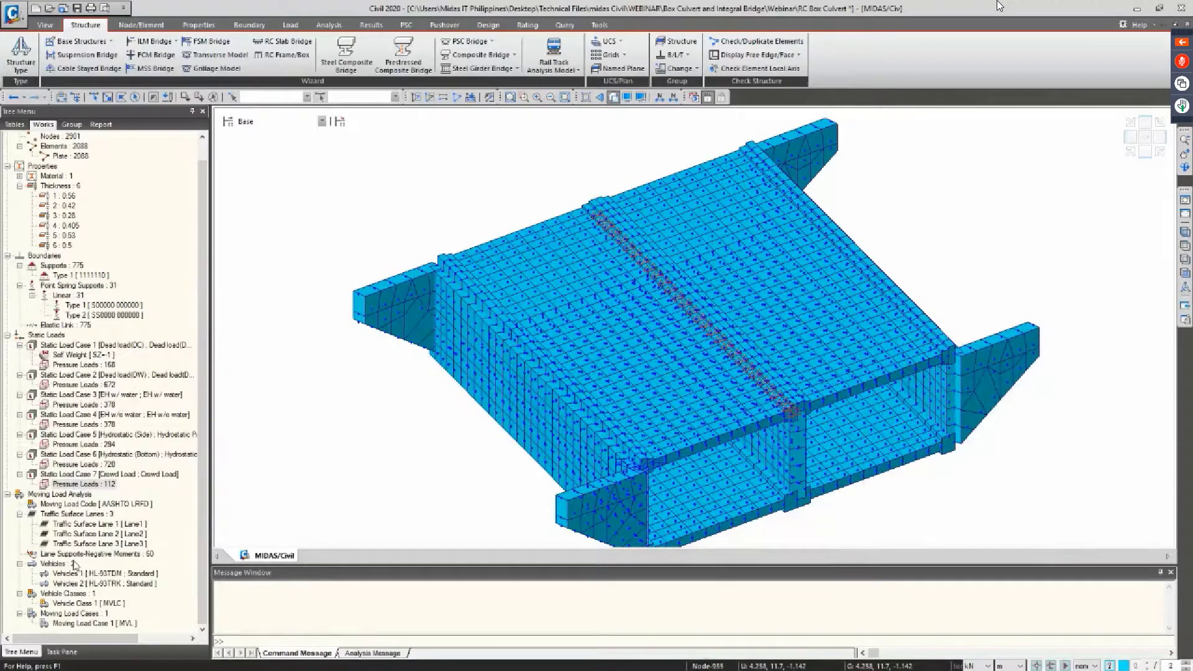
pyautogui.rightClick(68, 554)
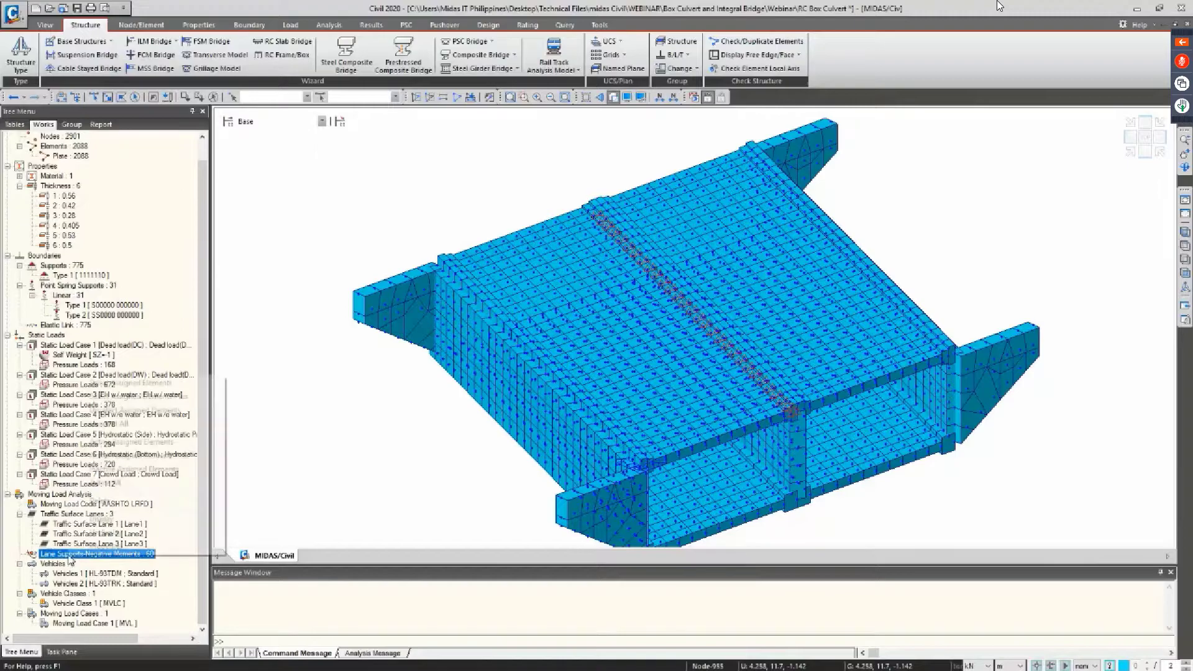
pyautogui.click(106, 533)
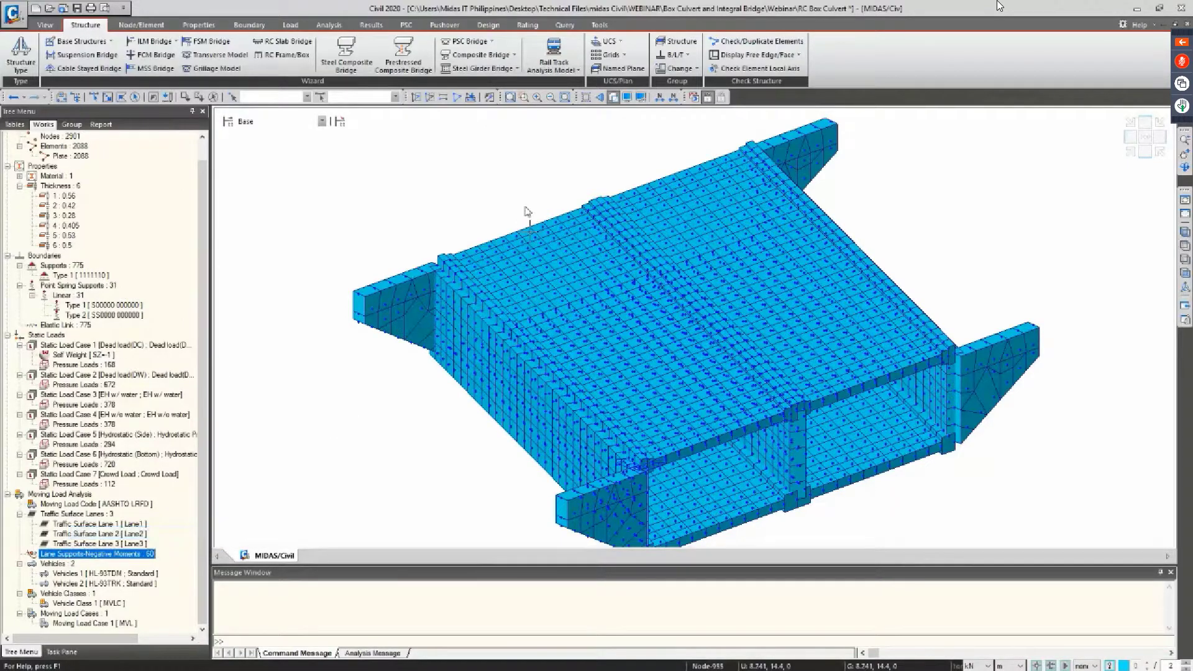
# Run the analysis of the culvert model and enlarge the message window
pyautogui.click(331, 27)
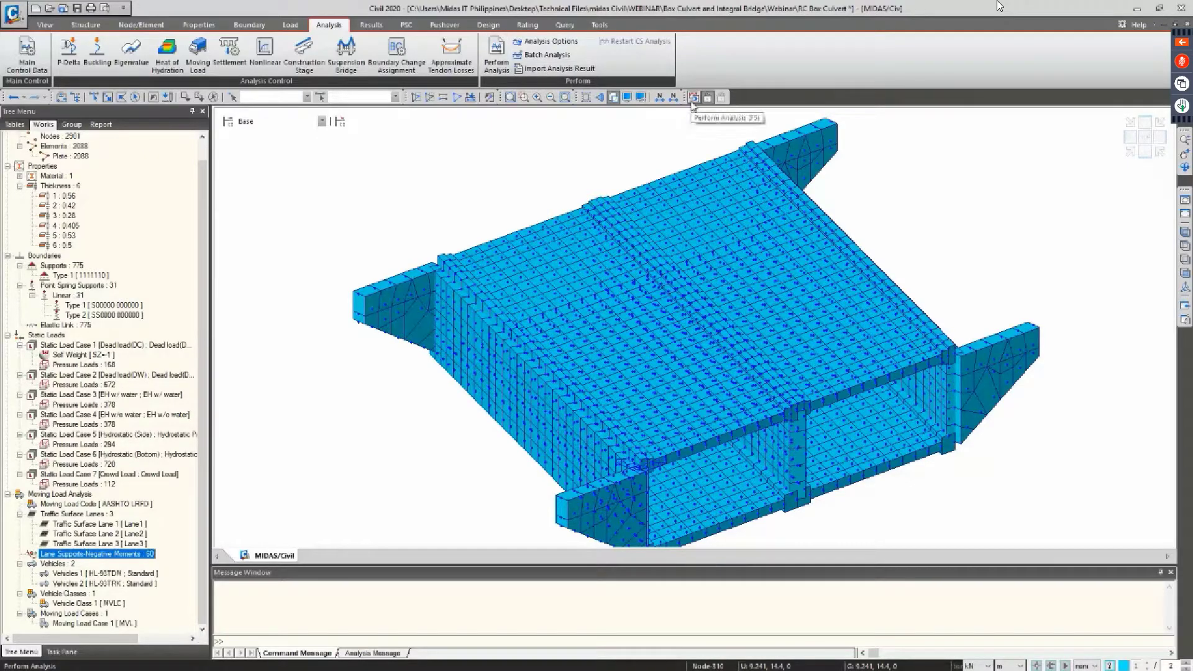
pyautogui.click(495, 67)
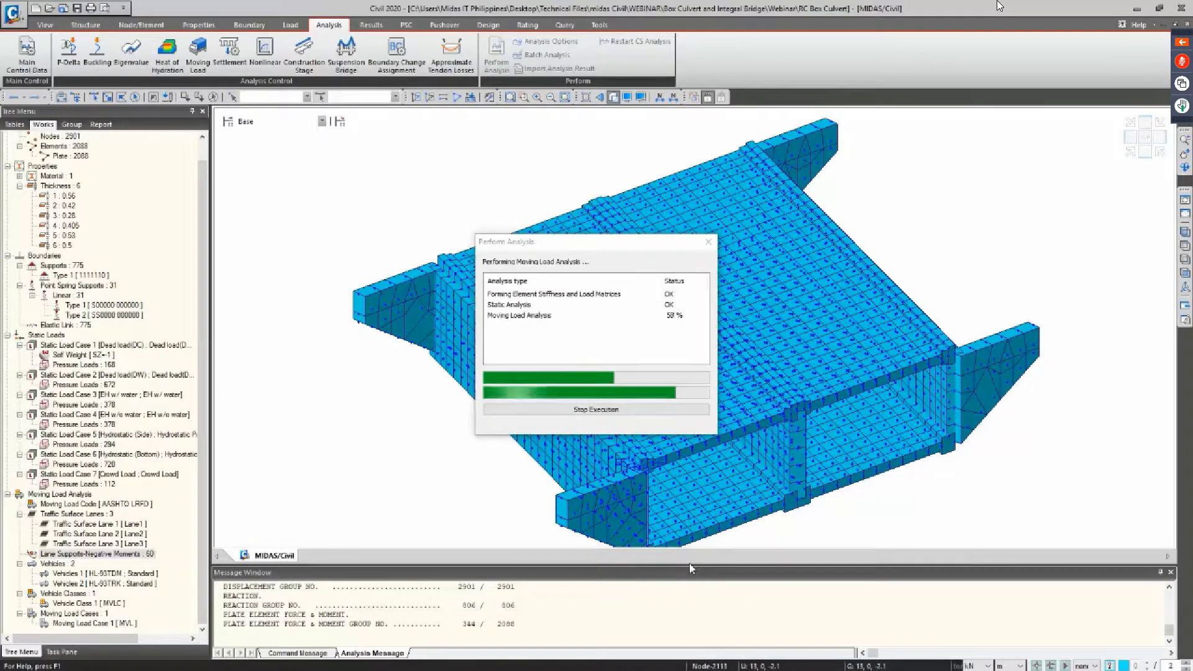
pyautogui.moveTo(692, 567); pyautogui.dragTo(692, 546)
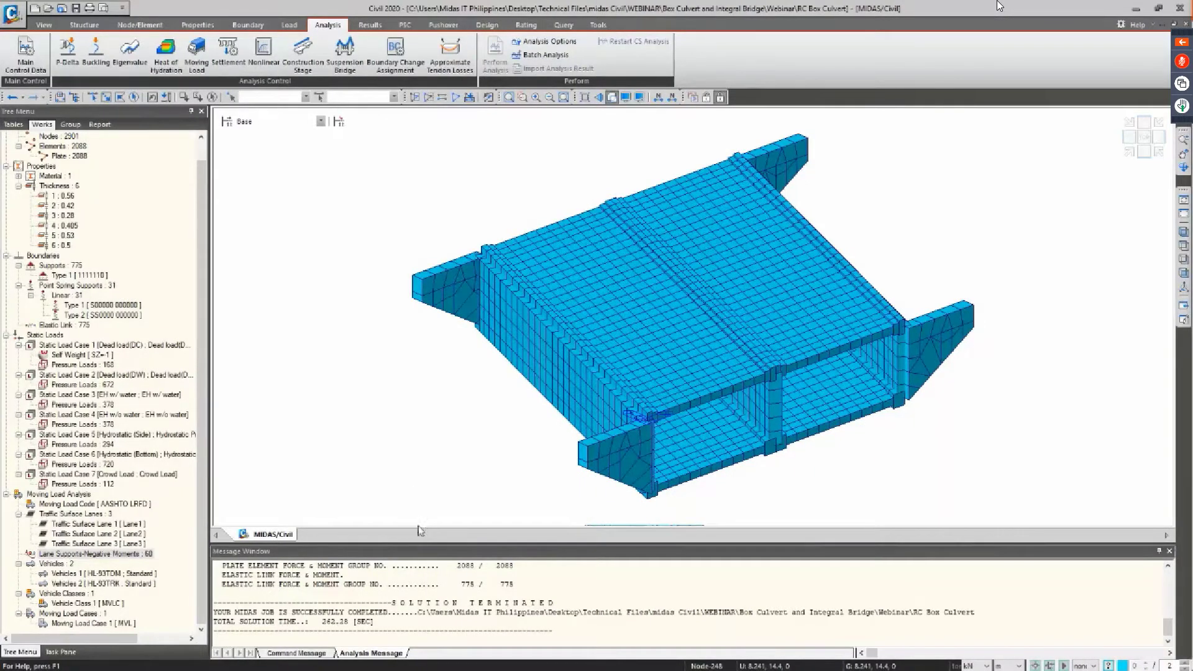
# Open the general load combinations and examine the load cases and factors of LCB1 through LCB4
pyautogui.click(366, 26)
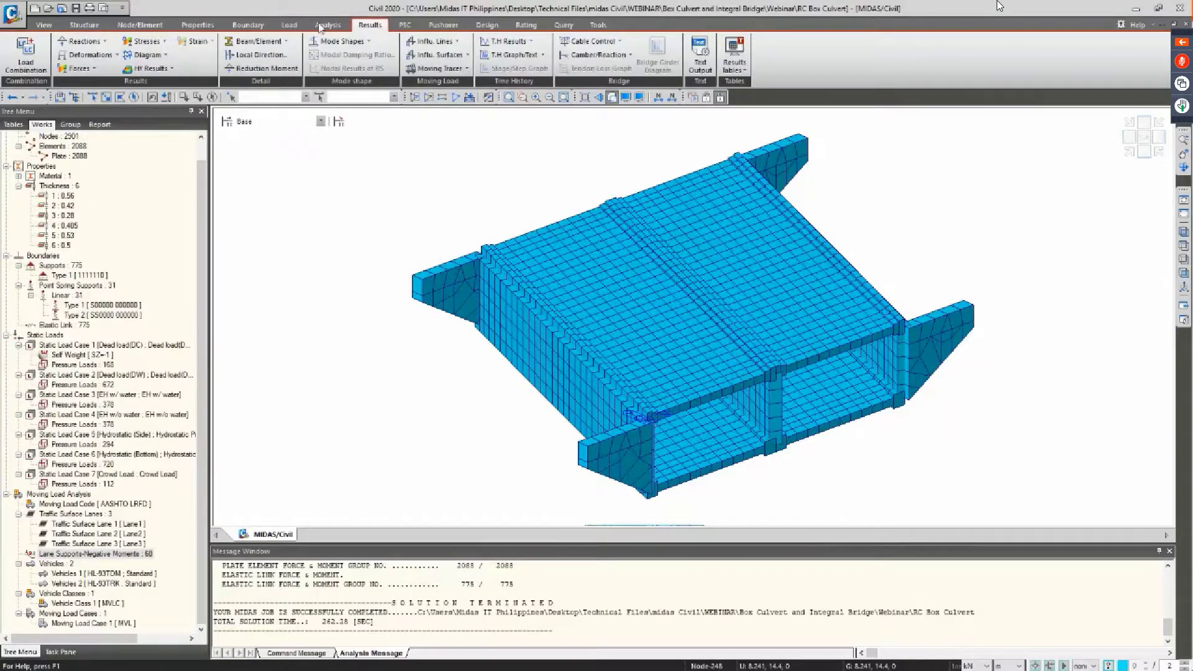
pyautogui.click(43, 62)
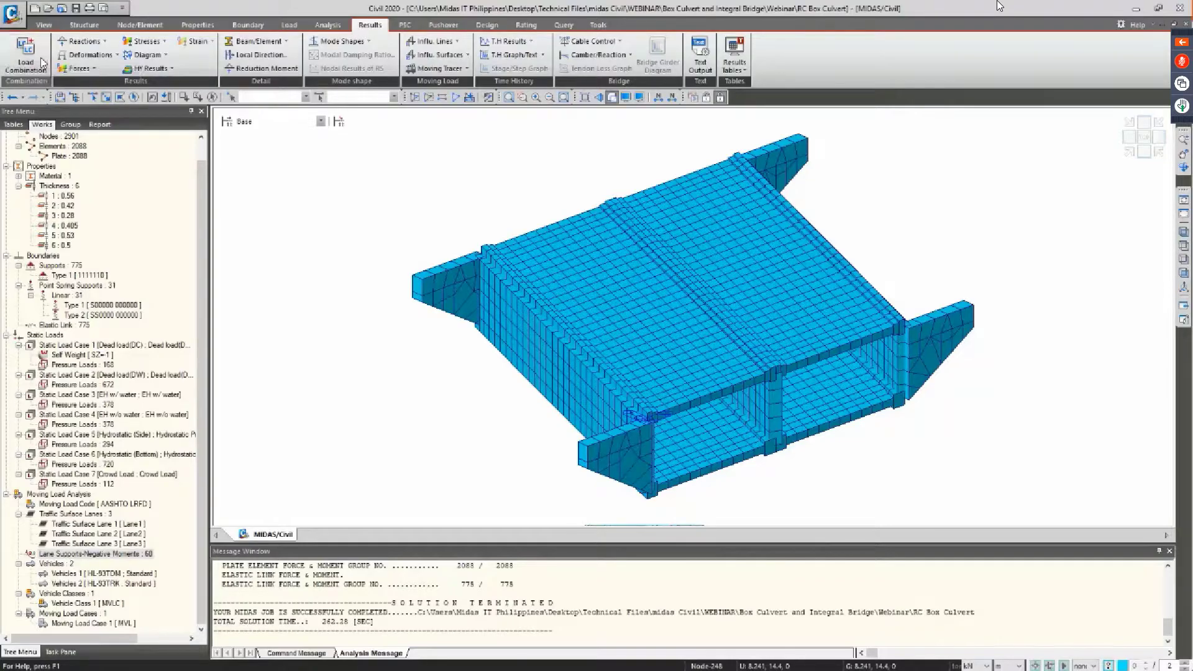
pyautogui.moveTo(190, 27); pyautogui.dragTo(375, 126)
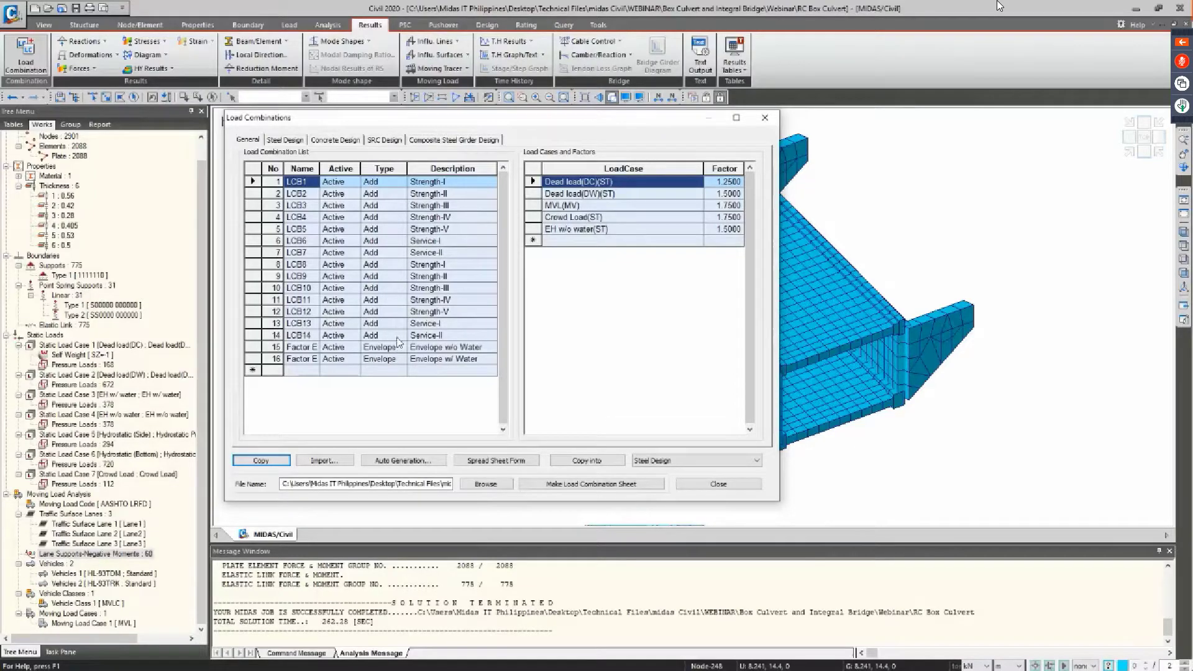
pyautogui.click(396, 221)
pyautogui.click(303, 184)
pyautogui.click(298, 193)
pyautogui.click(307, 214)
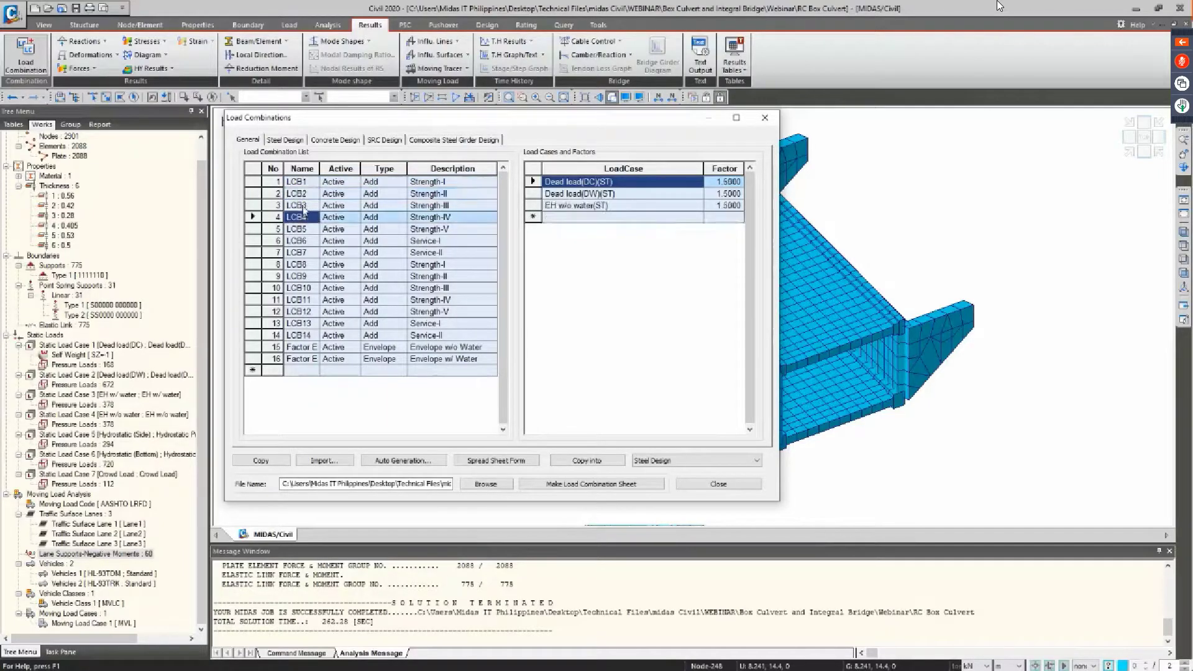
pyautogui.click(303, 207)
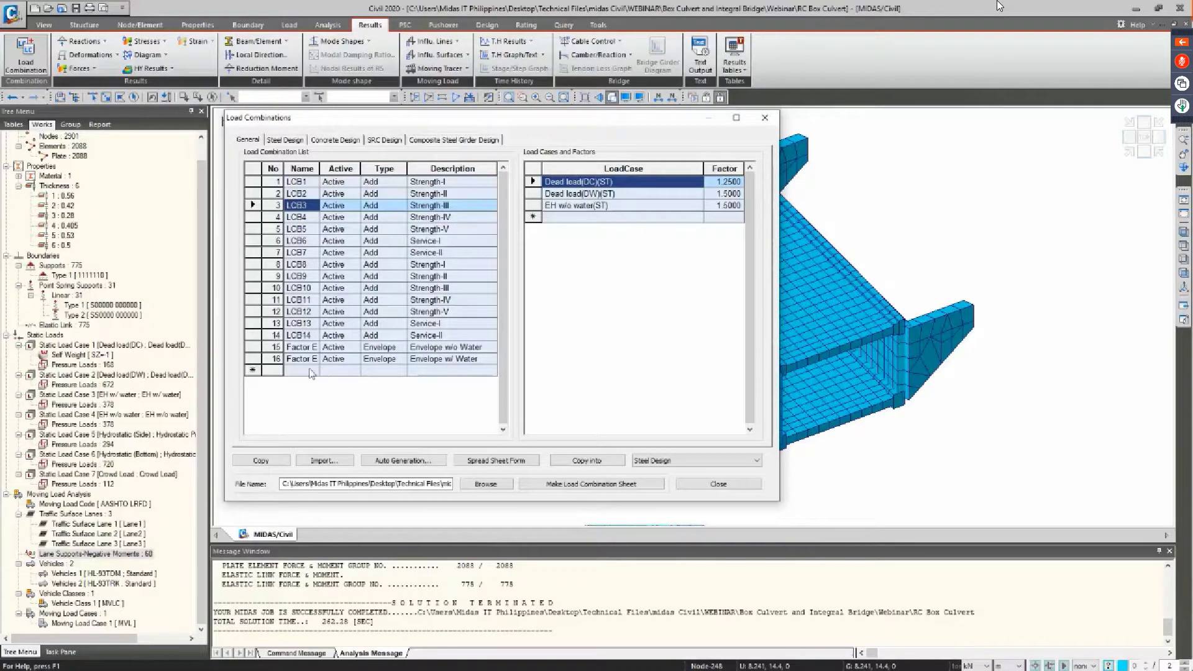
# Add a general load combination named 1 with Dead load(DC) at factor 1.0
pyautogui.click(310, 371)
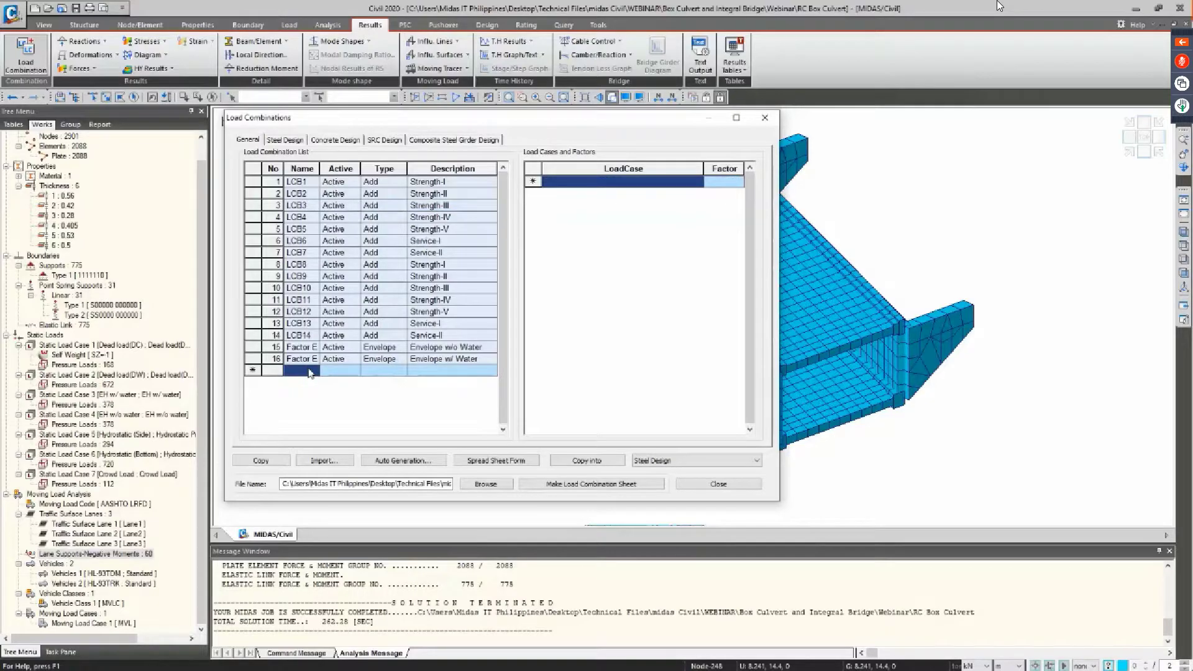
pyautogui.click(628, 184)
pyautogui.click(305, 373)
pyautogui.write('c')
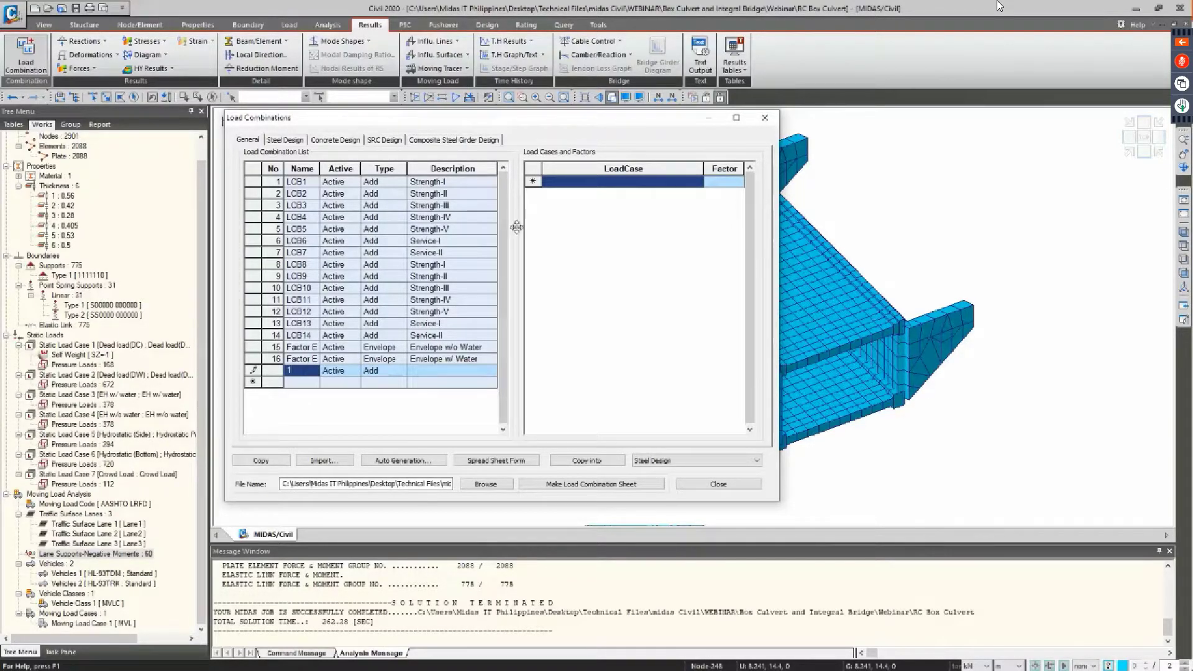
pyautogui.click(697, 183)
pyautogui.click(698, 182)
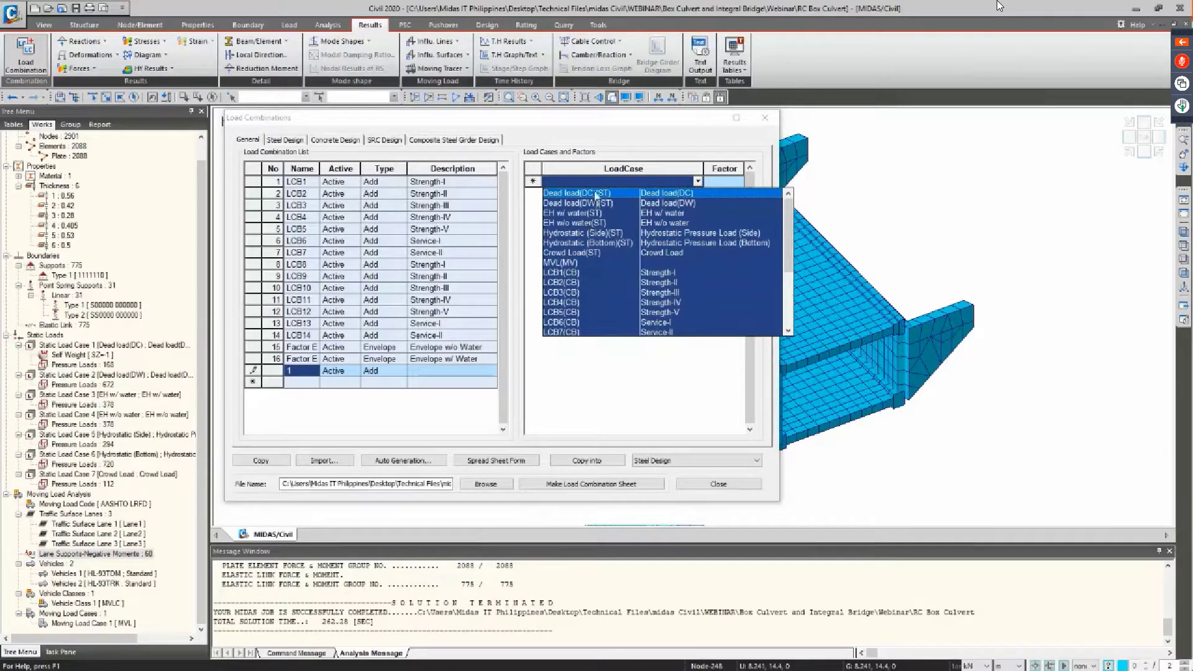
pyautogui.click(595, 194)
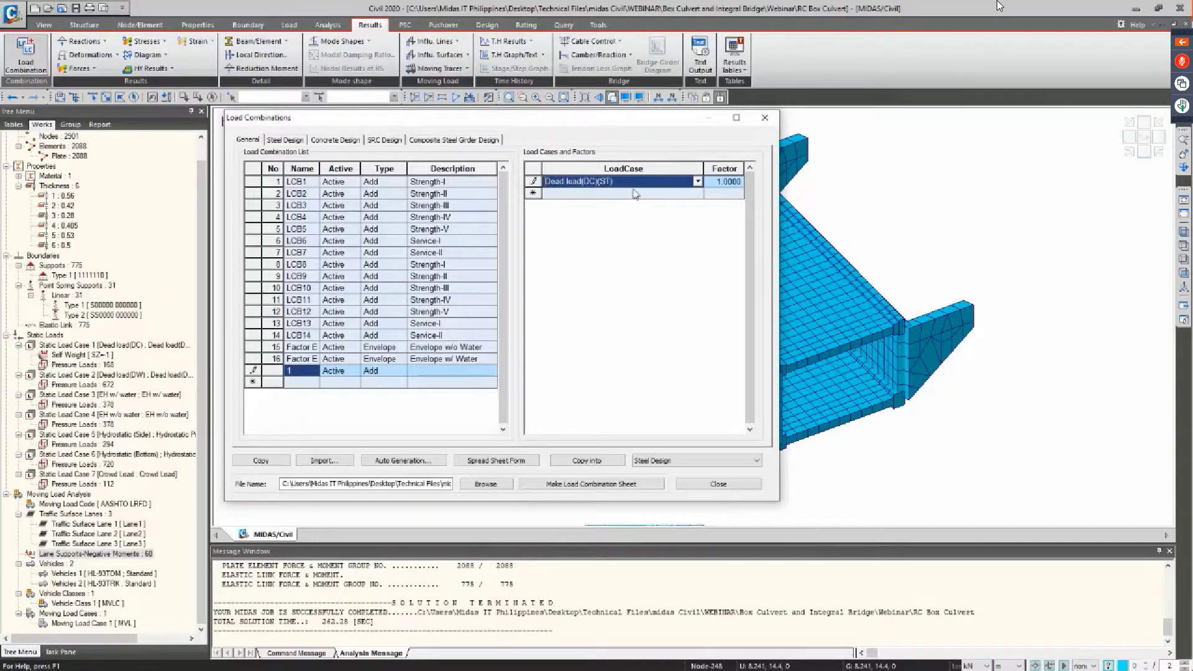
pyautogui.click(731, 188)
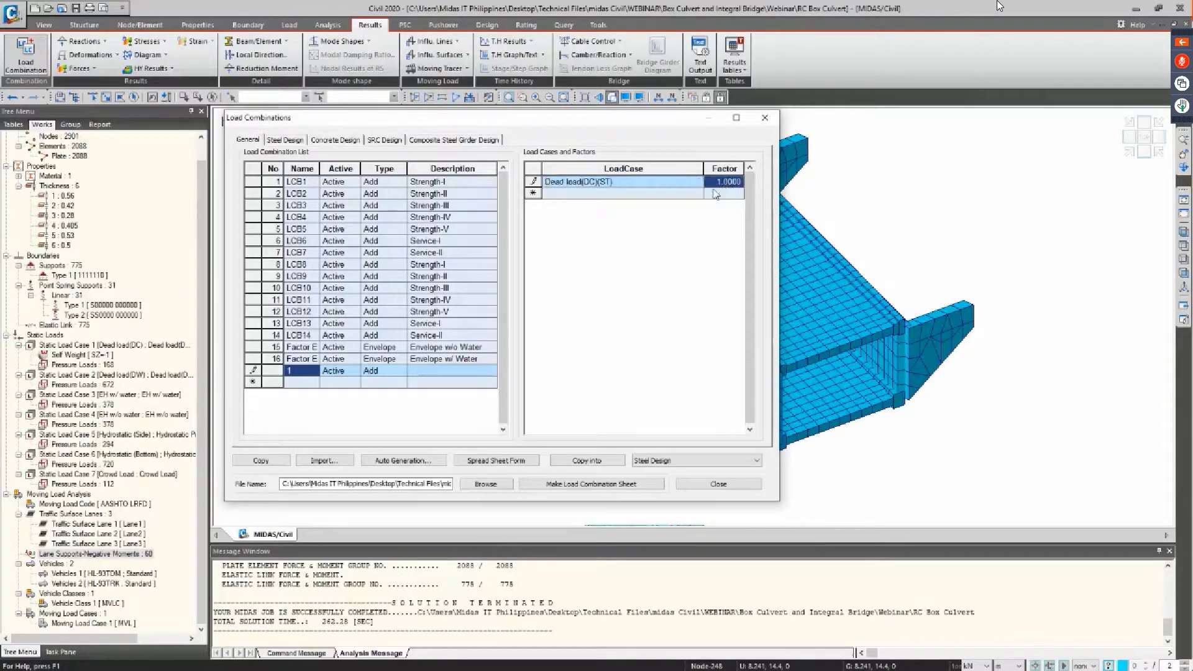
# Include Dead load(DW) with factor 1.0 in load combination 1 and commit the new combination
pyautogui.click(695, 194)
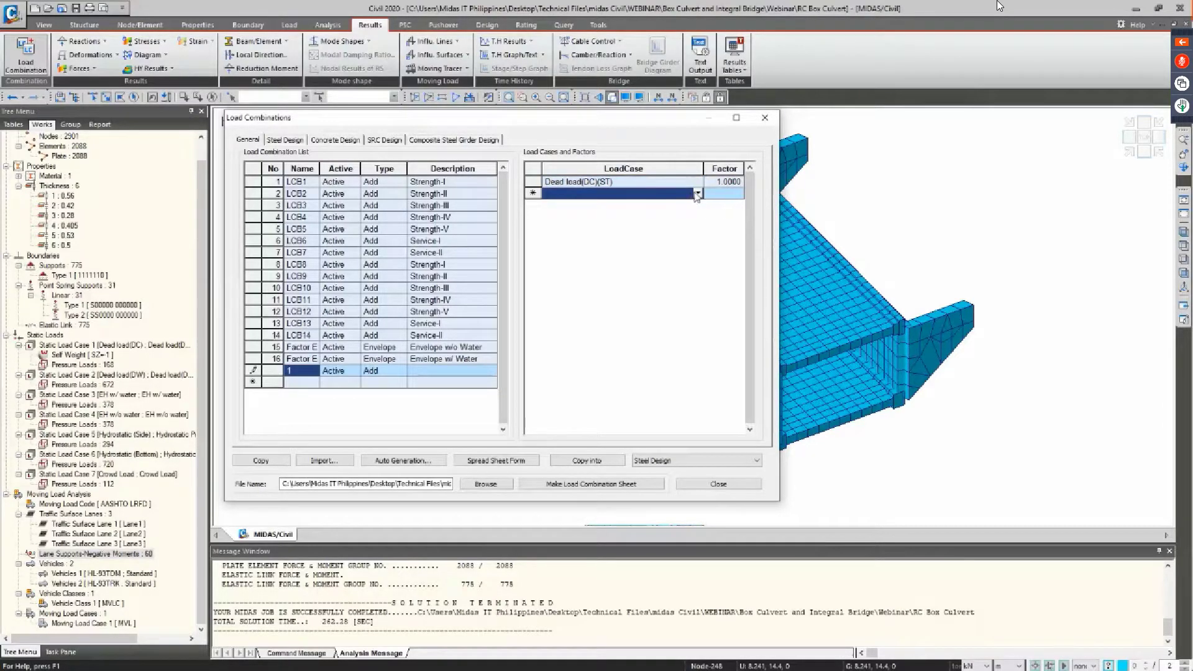
pyautogui.click(697, 194)
pyautogui.click(684, 217)
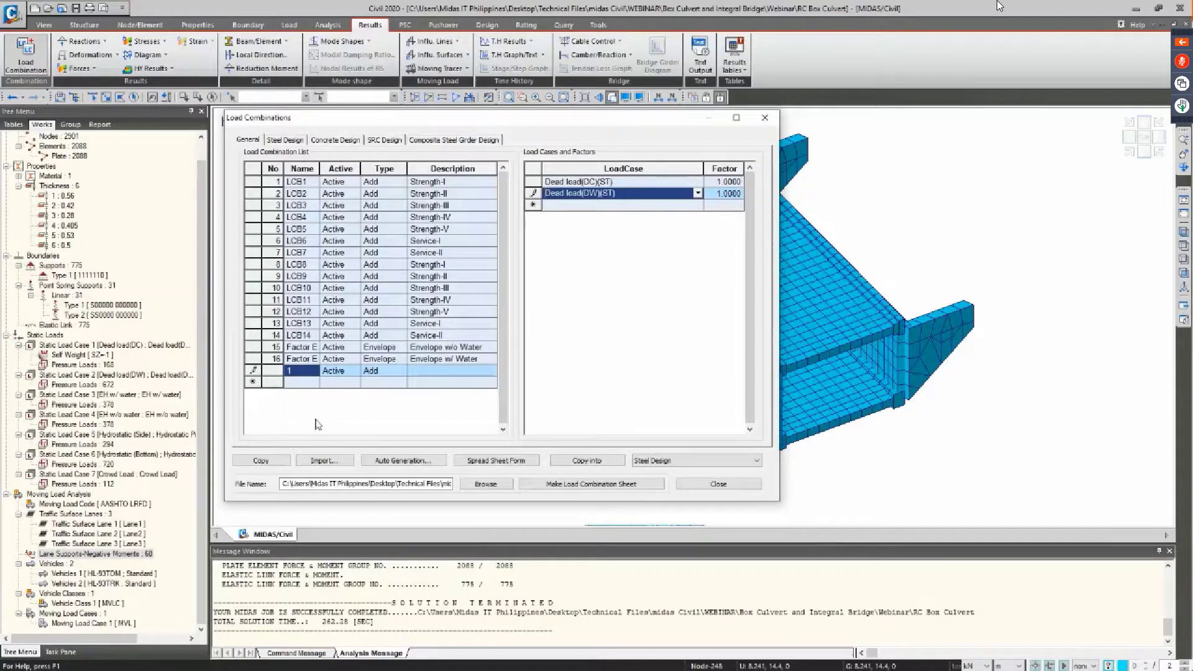
pyautogui.click(350, 381)
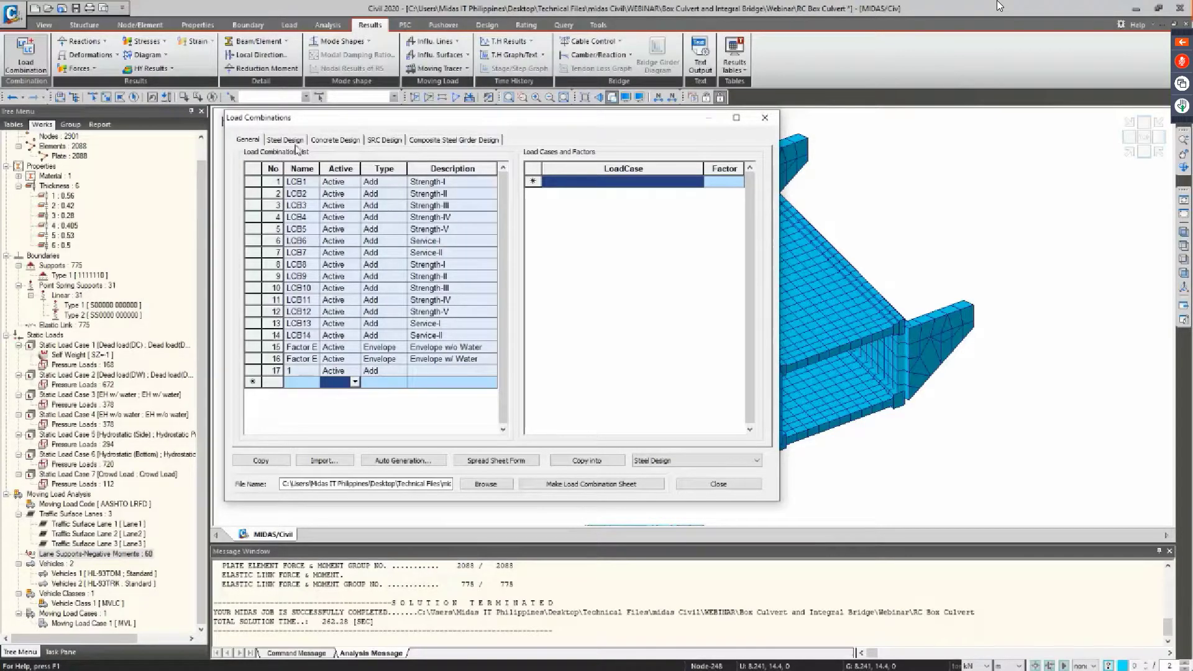
# Check the load combination lists for steel design and concrete design and return to the general combinations
pyautogui.click(295, 142)
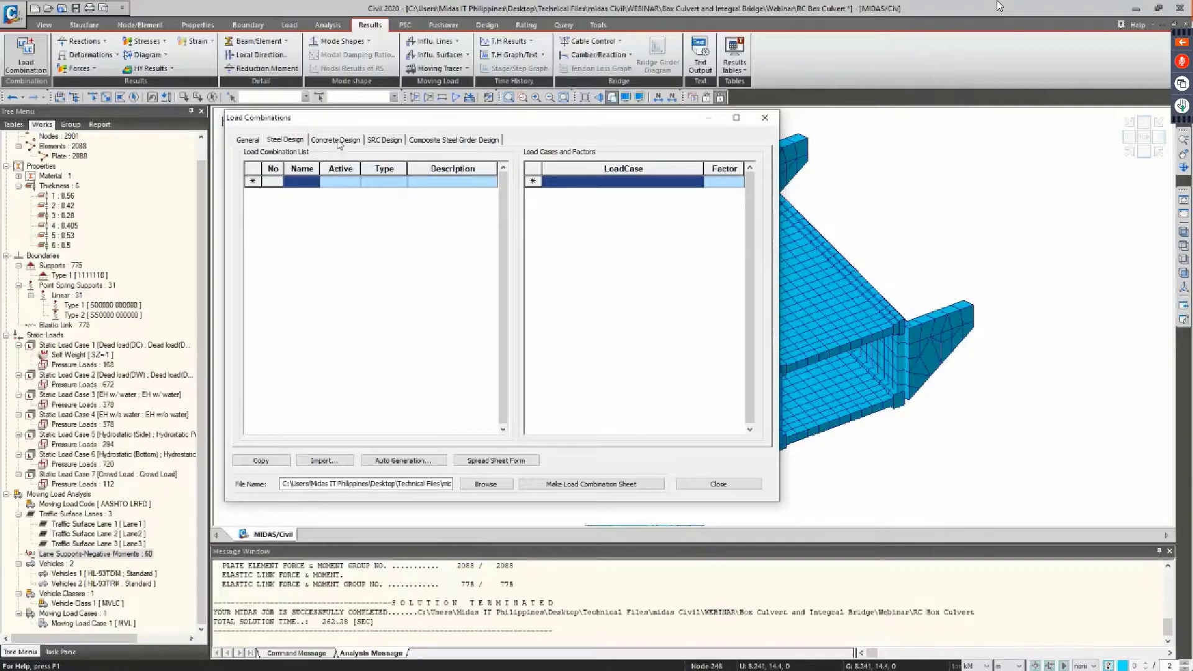
pyautogui.click(336, 142)
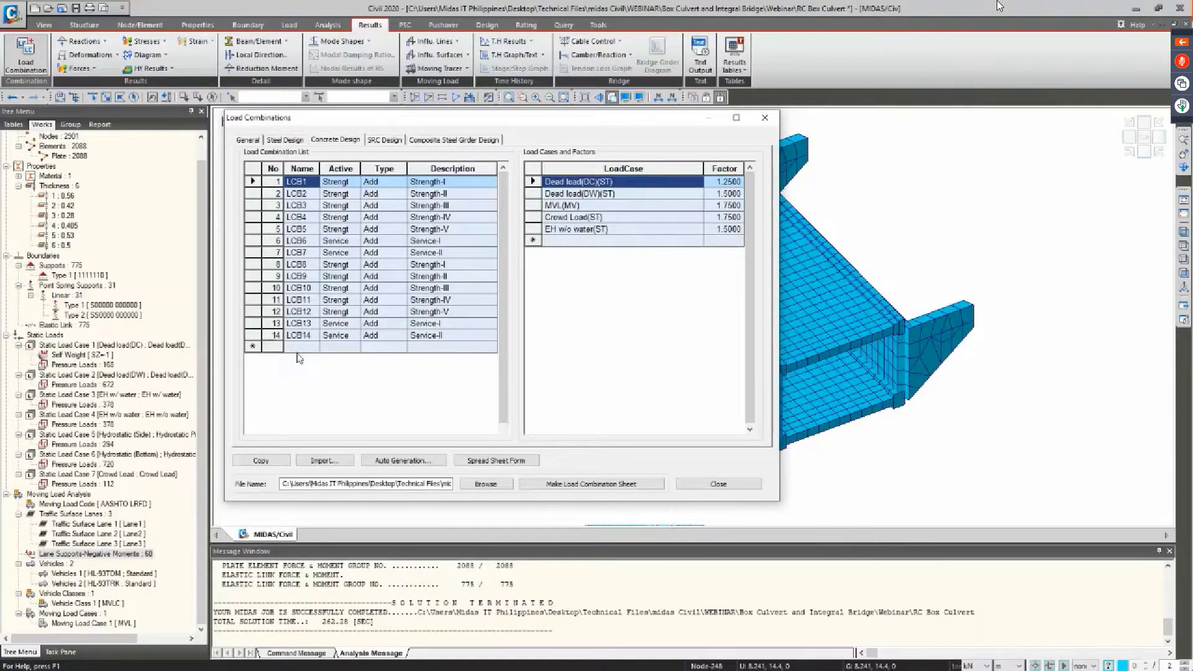
pyautogui.click(257, 144)
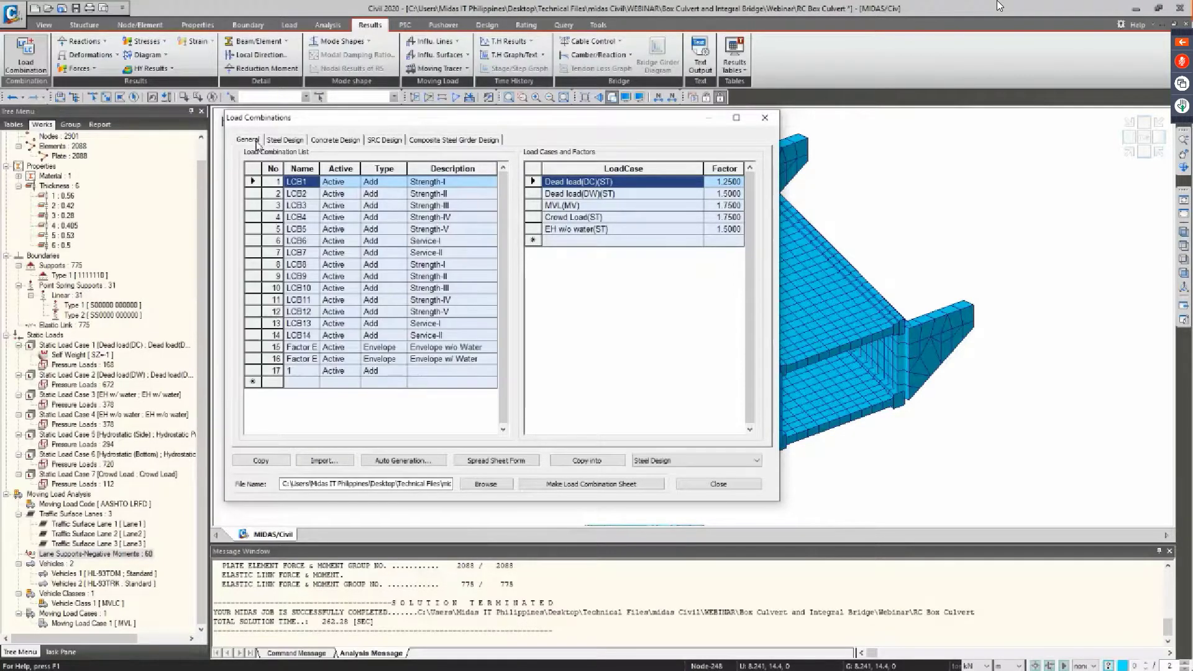
# Copy the general combinations LCB1 to LCB14 and both envelopes into Concrete Design and check the resulting list
pyautogui.moveTo(266, 185); pyautogui.dragTo(421, 361)
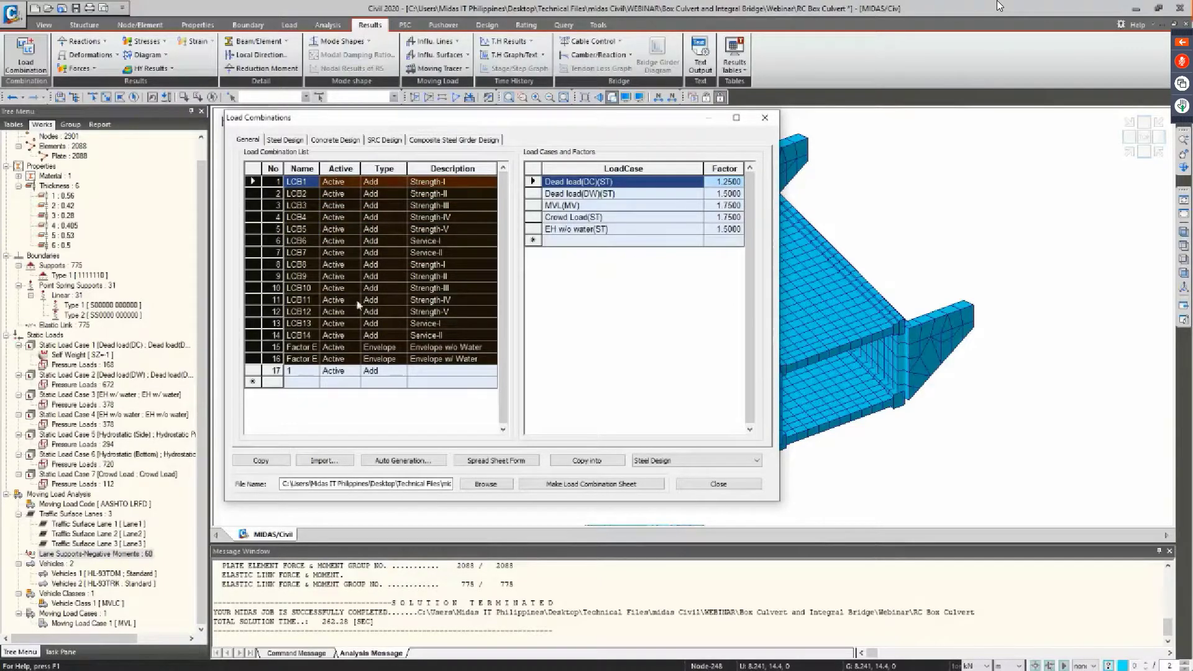
pyautogui.click(659, 462)
pyautogui.click(658, 479)
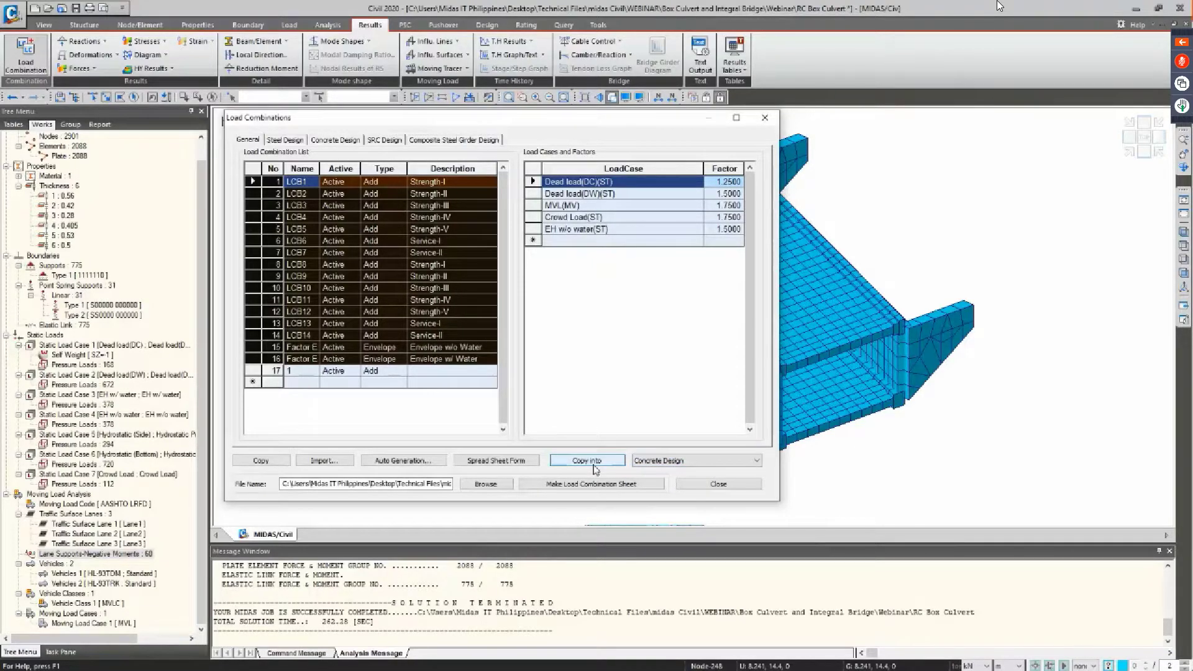
pyautogui.click(331, 141)
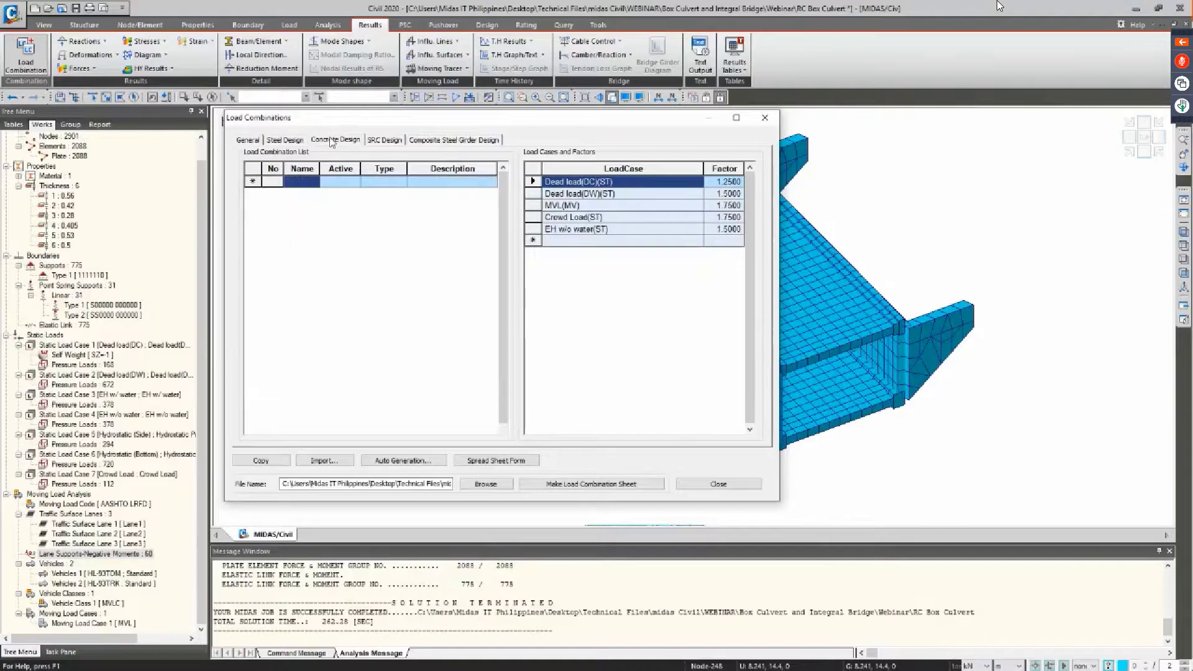
pyautogui.click(392, 347)
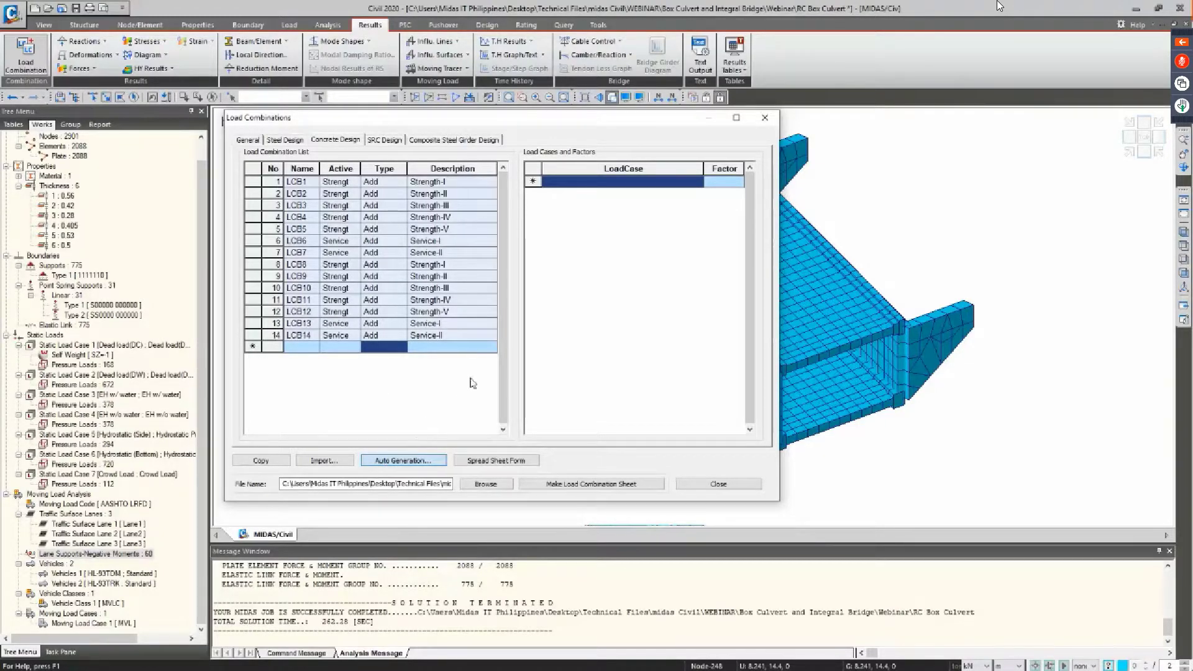
# Review the automatic generation options for AASHTO-LRFD16 concrete combinations and the permanent load factors, leaving without generating any
pyautogui.click(439, 463)
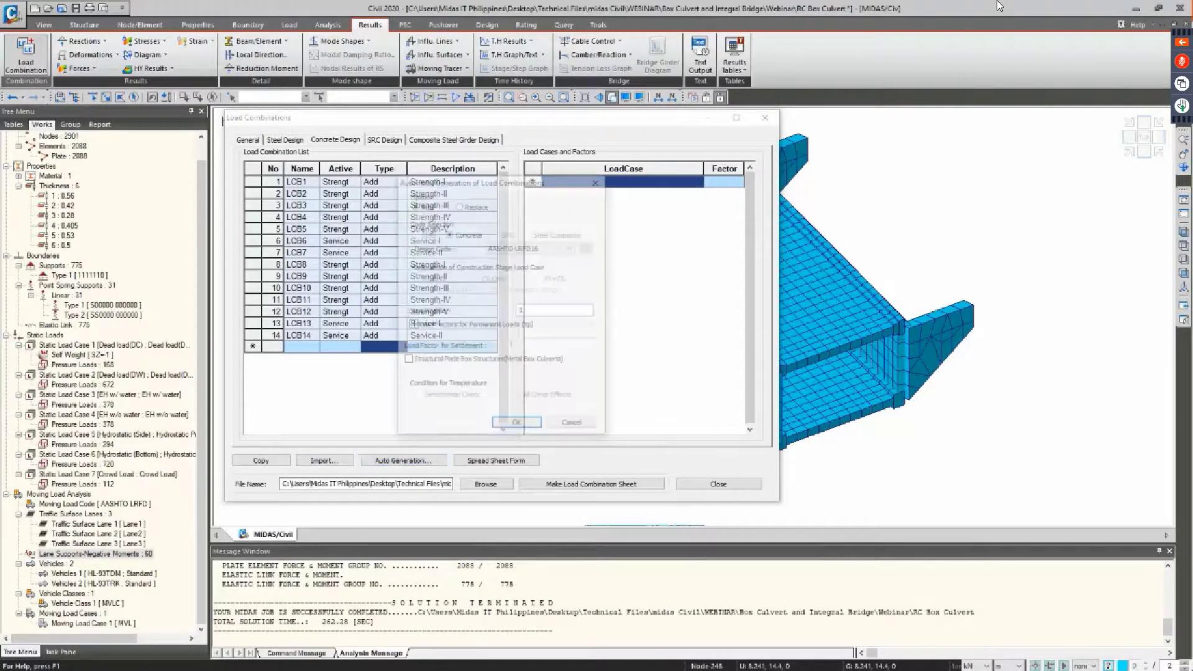
pyautogui.moveTo(508, 201); pyautogui.dragTo(746, 63)
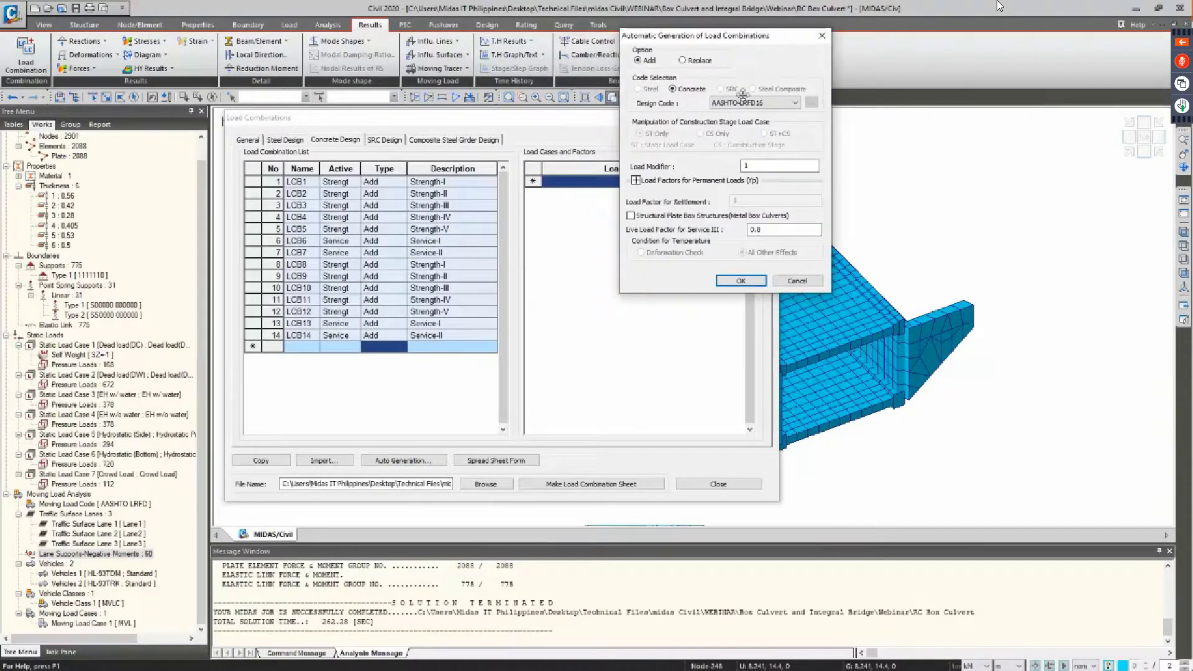
pyautogui.click(758, 105)
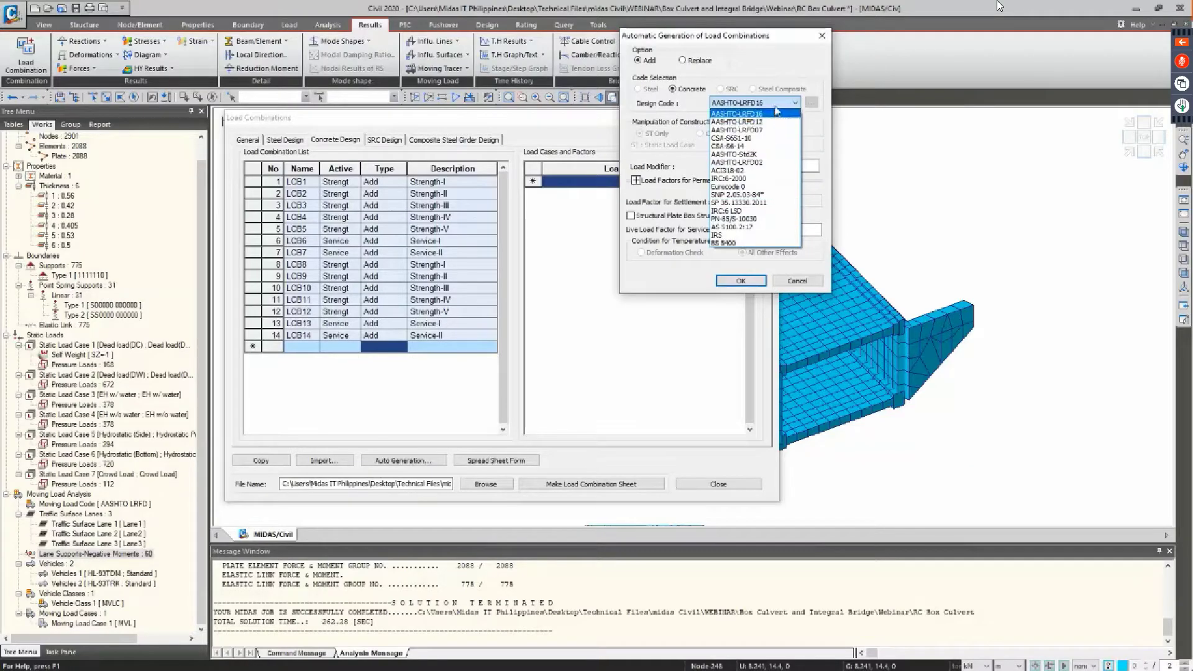
pyautogui.click(773, 114)
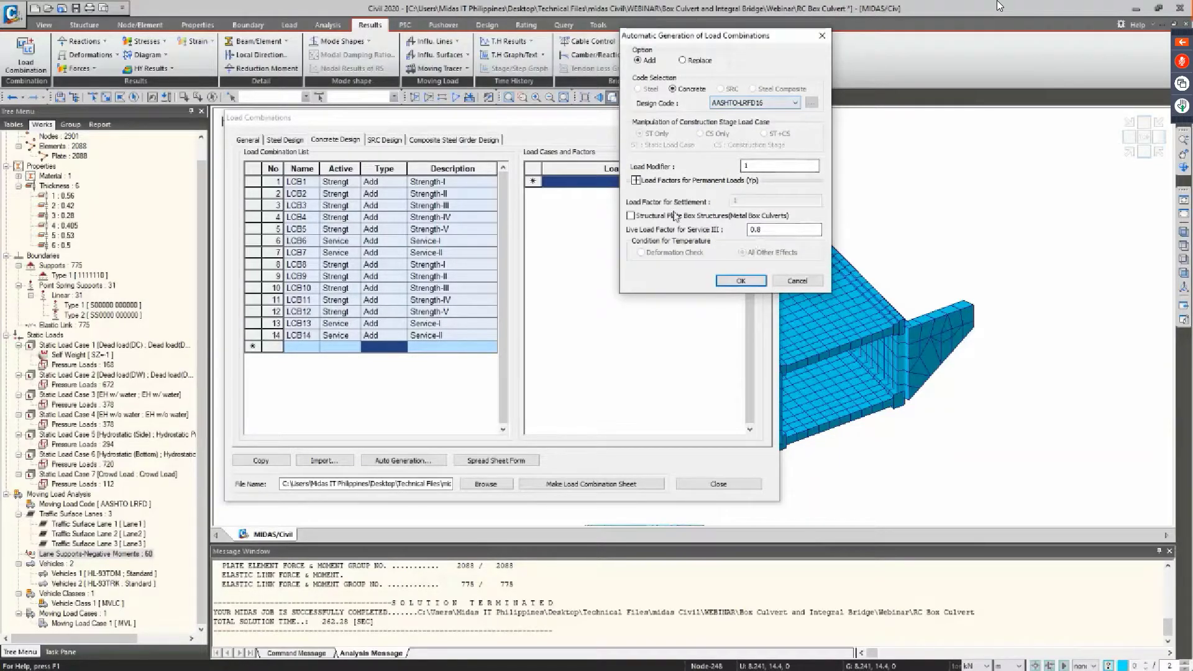
pyautogui.click(637, 181)
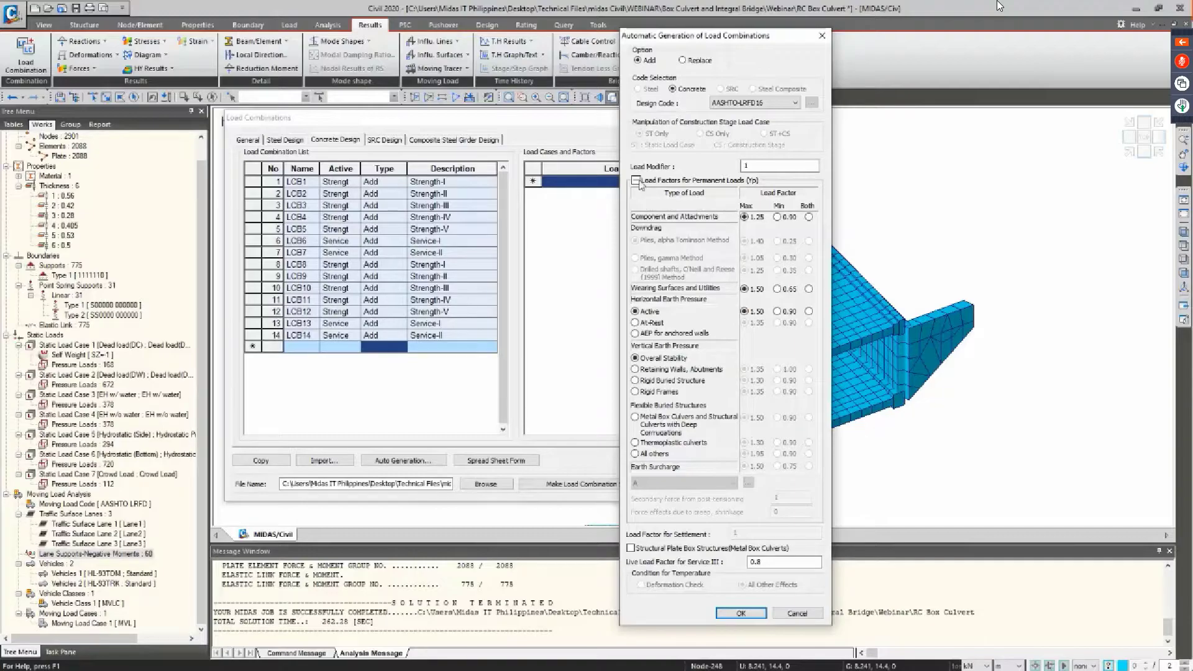
pyautogui.click(636, 181)
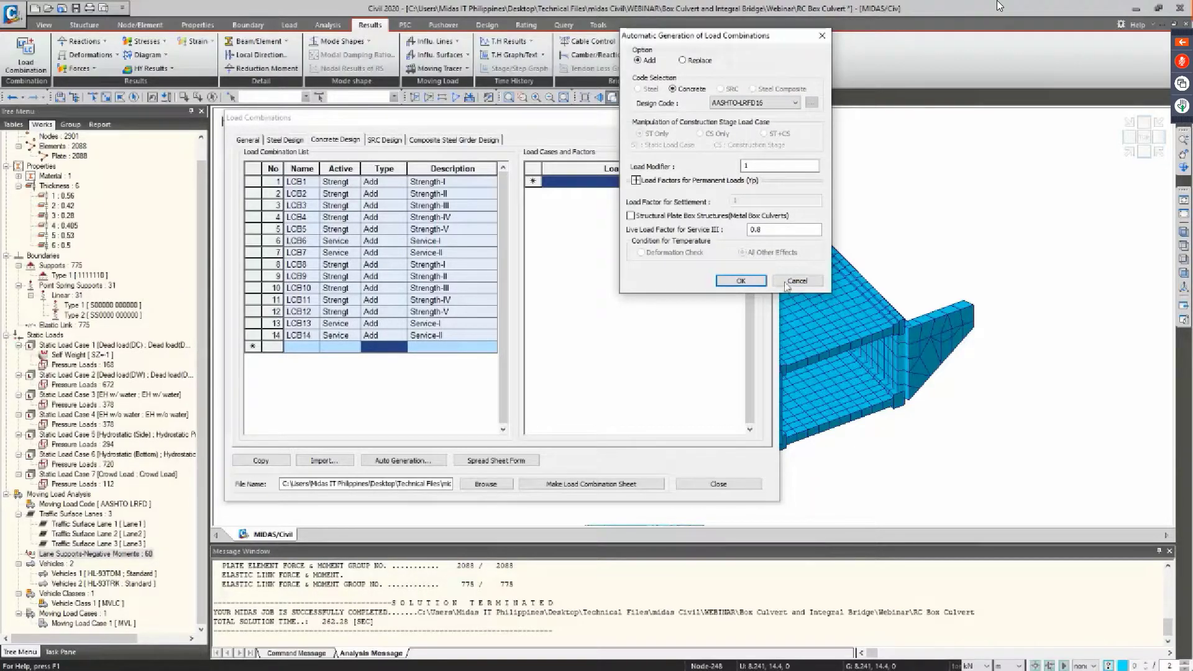
pyautogui.click(787, 283)
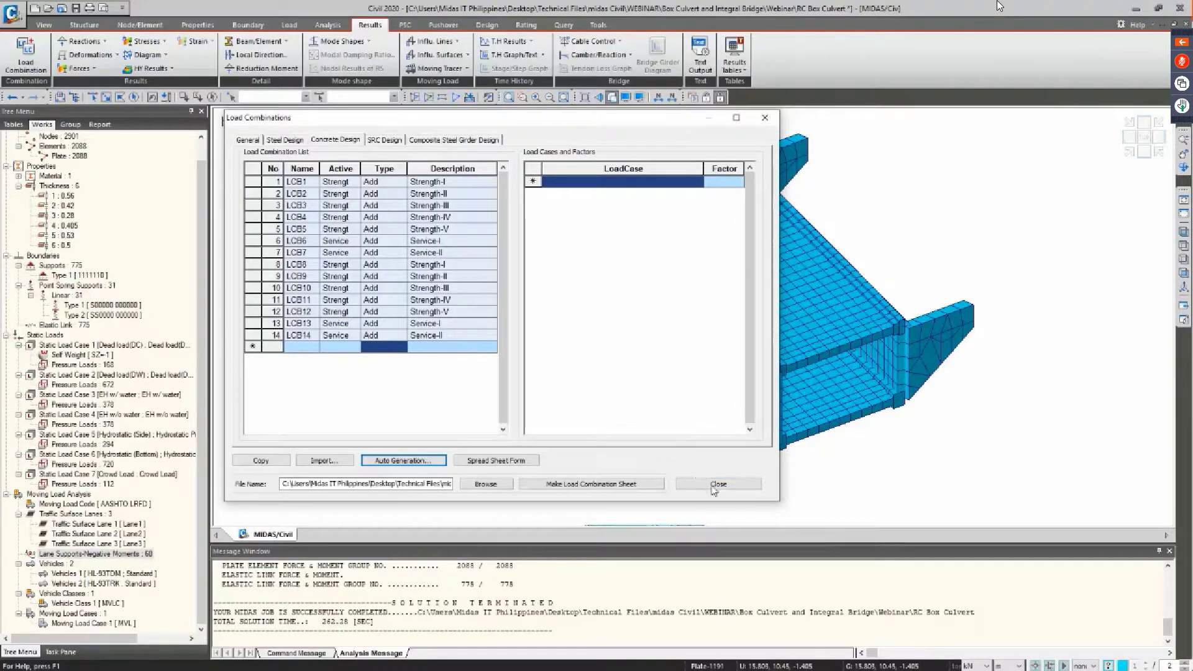
pyautogui.click(715, 487)
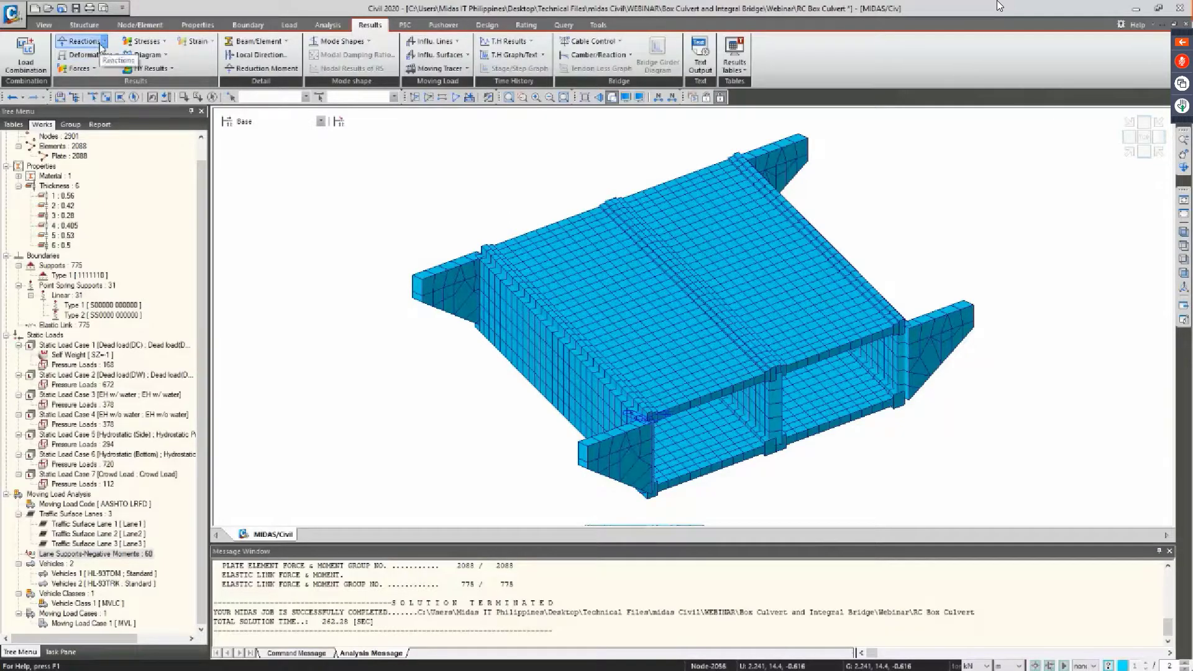
# Display the FXYZ reaction forces for Dead load(DC), with values limited to the absolute maximum
pyautogui.click(104, 44)
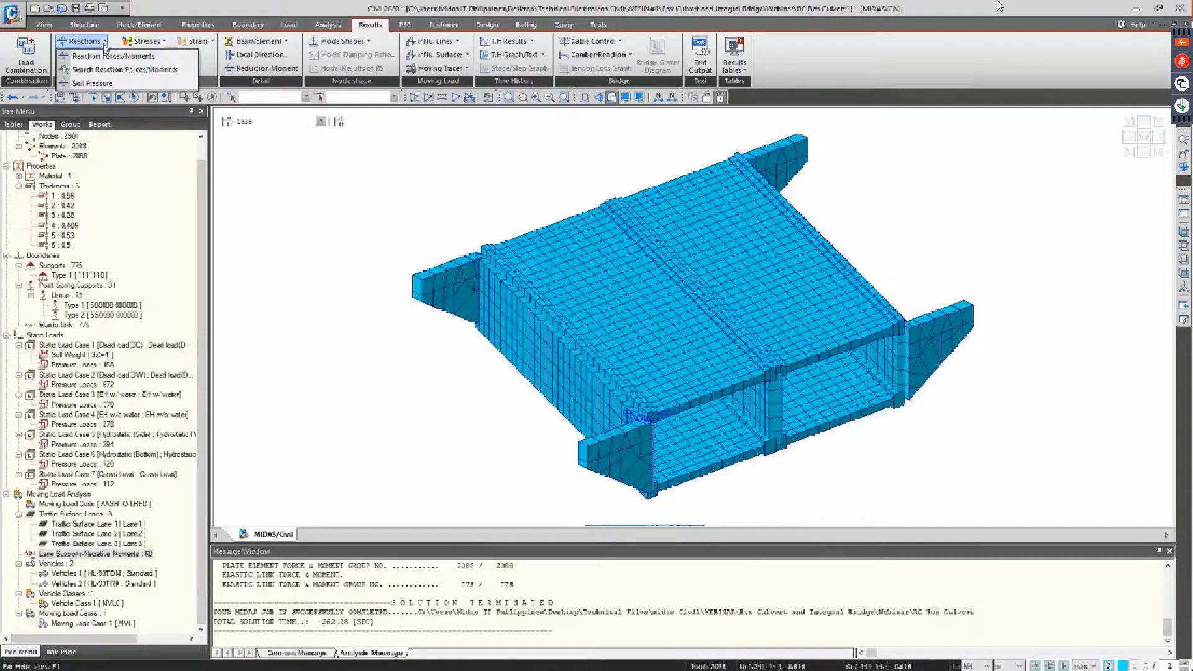
pyautogui.click(104, 44)
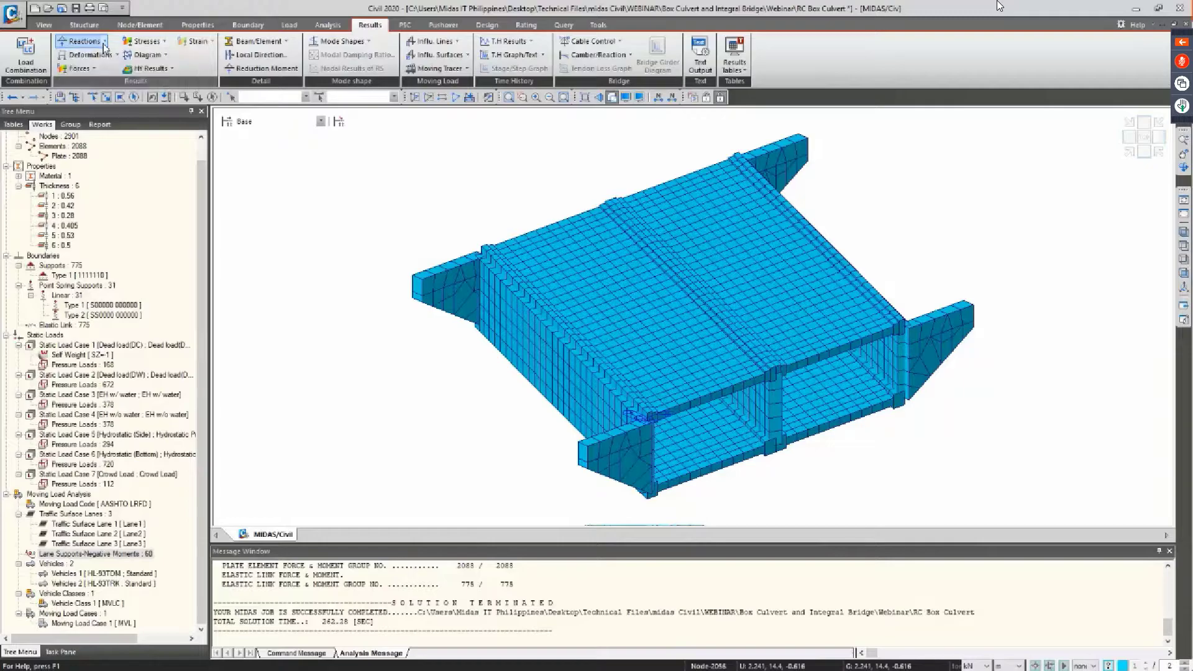
pyautogui.click(104, 44)
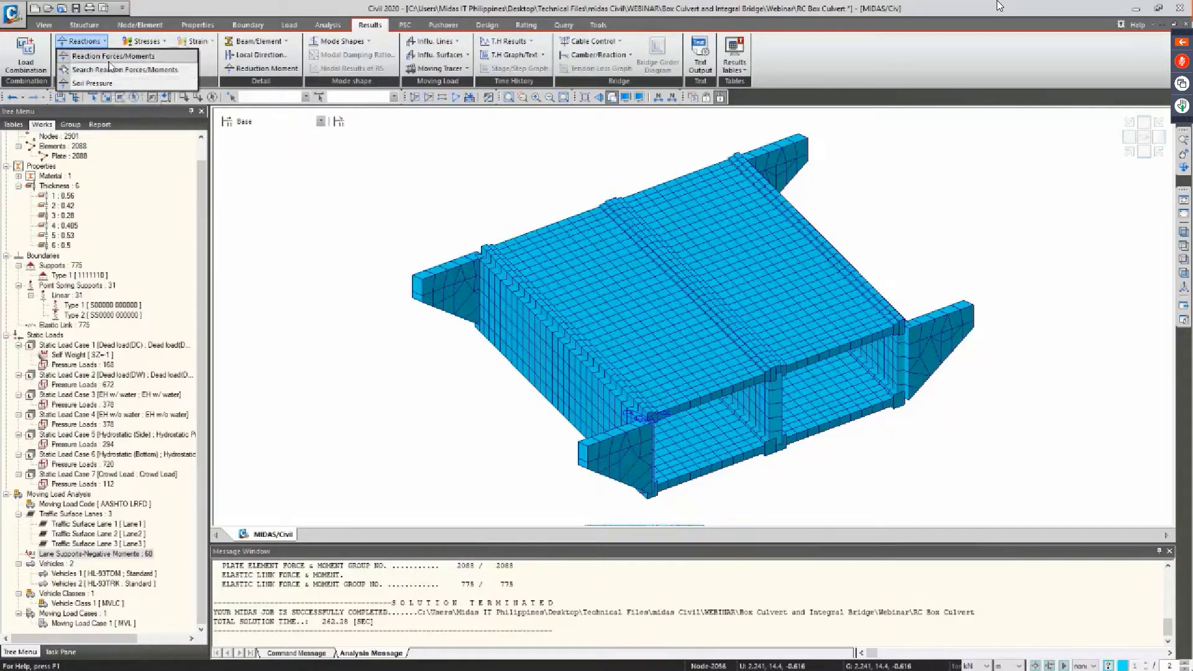
pyautogui.click(110, 62)
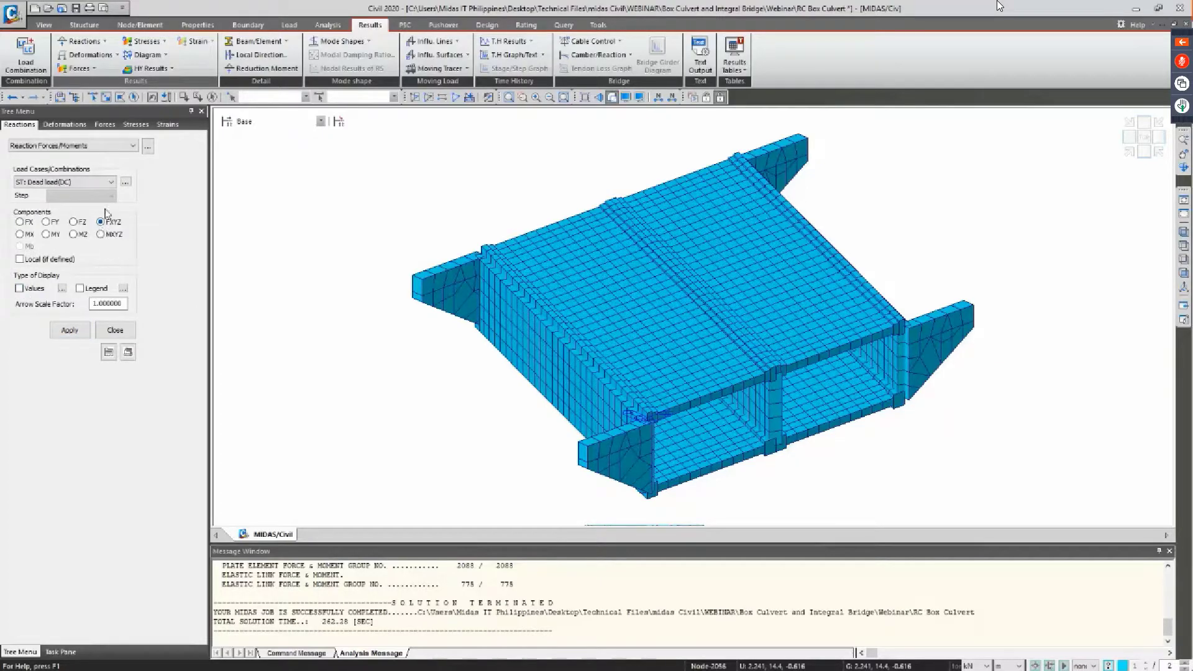
pyautogui.click(62, 328)
pyautogui.click(63, 289)
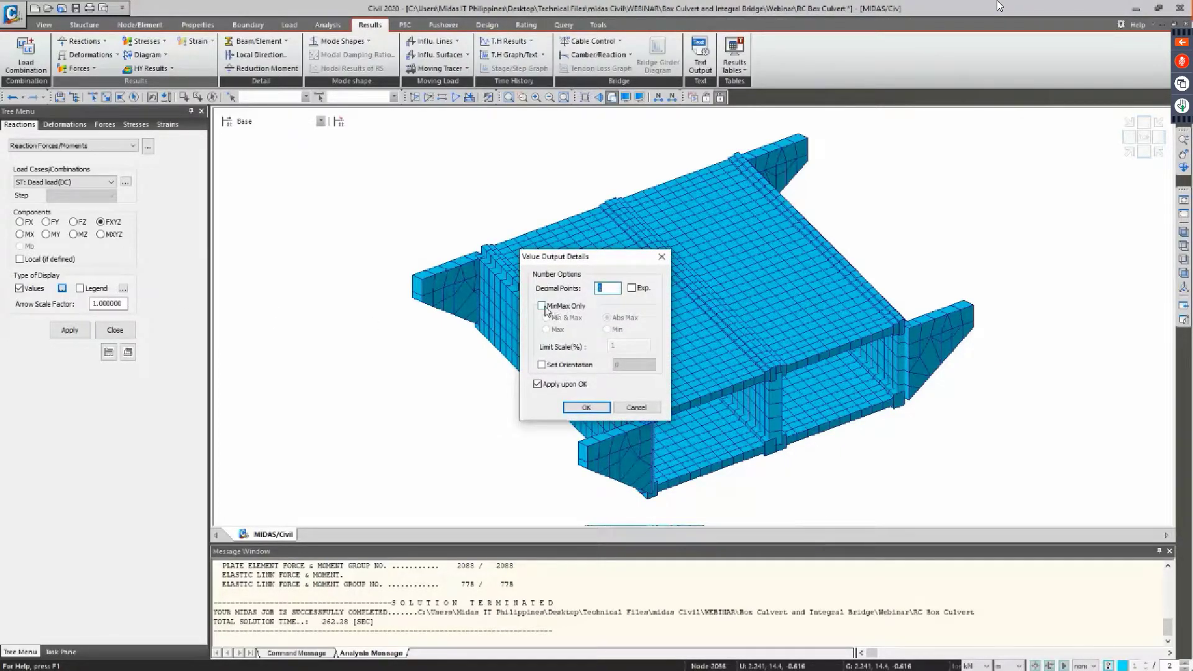
pyautogui.click(544, 305)
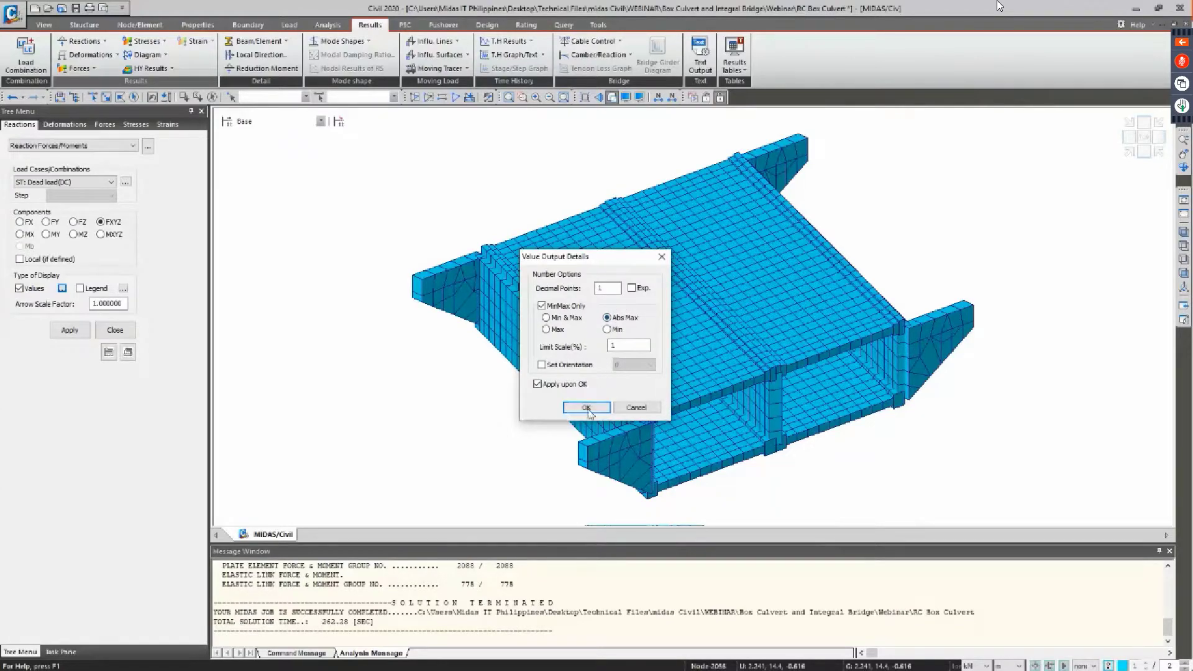
pyautogui.click(586, 409)
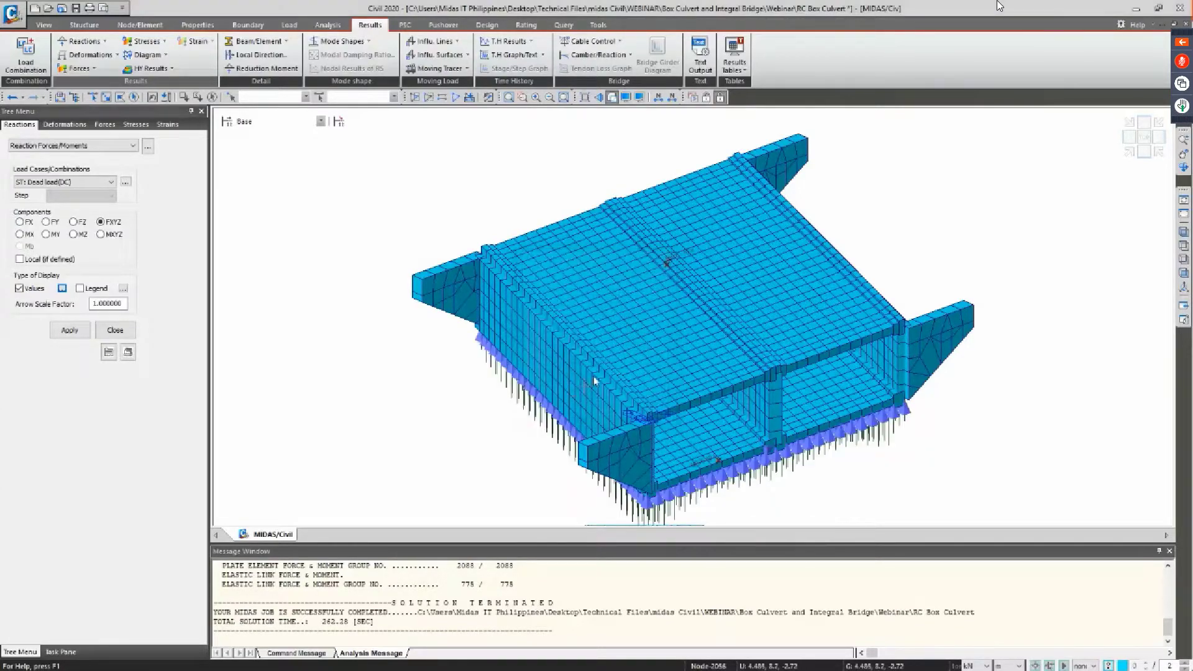
# Add the legend to the reaction force display
pyautogui.click(98, 302)
pyautogui.click(80, 289)
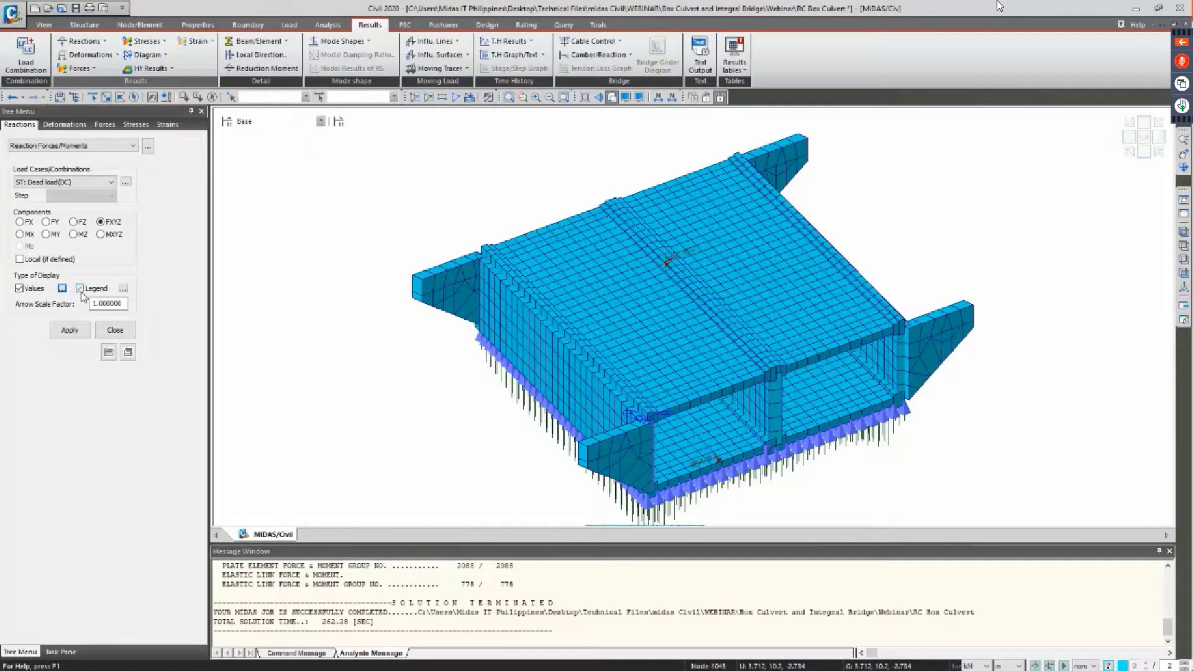
pyautogui.click(76, 335)
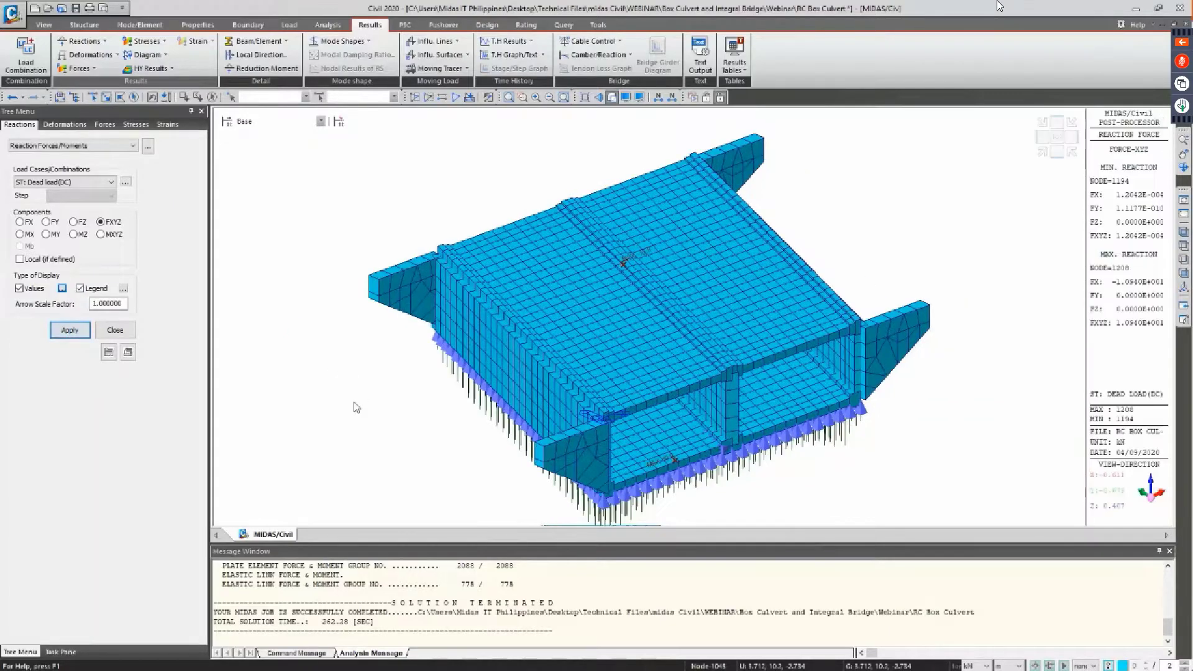
# Switch the culvert from solid to wireframe display and examine the reactions beneath the bottom slab
pyautogui.keyDown('ctrl'); pyautogui.moveTo(337, 431); pyautogui.dragTo(330, 407, button='middle'); pyautogui.keyUp('ctrl')
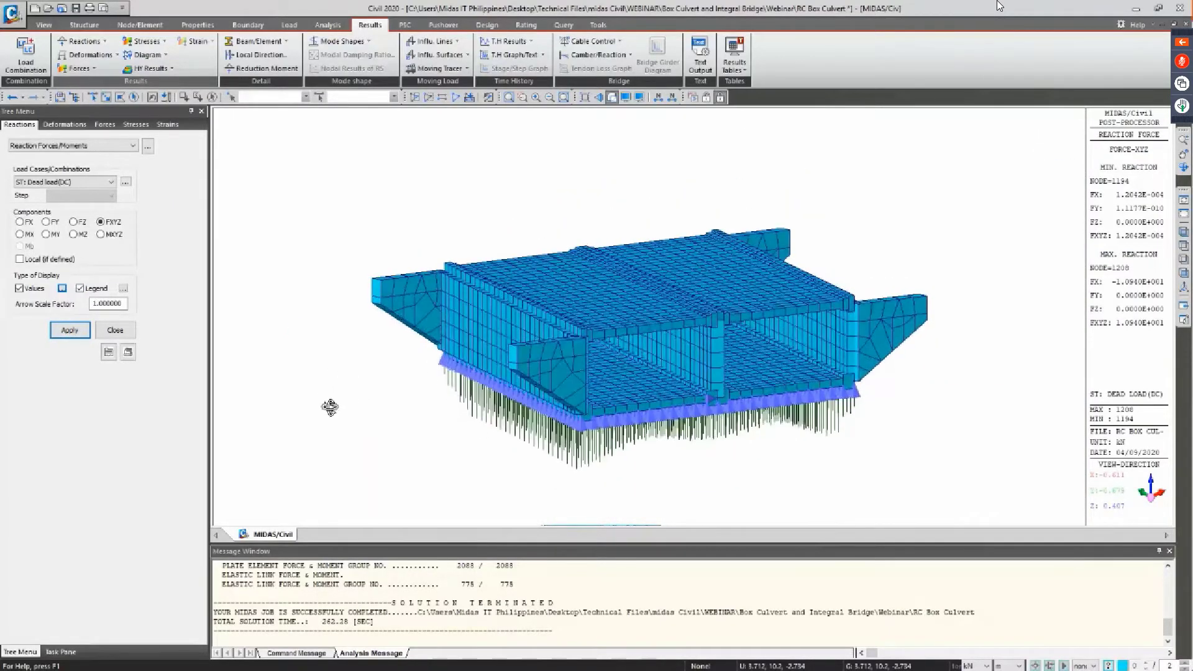
pyautogui.click(612, 98)
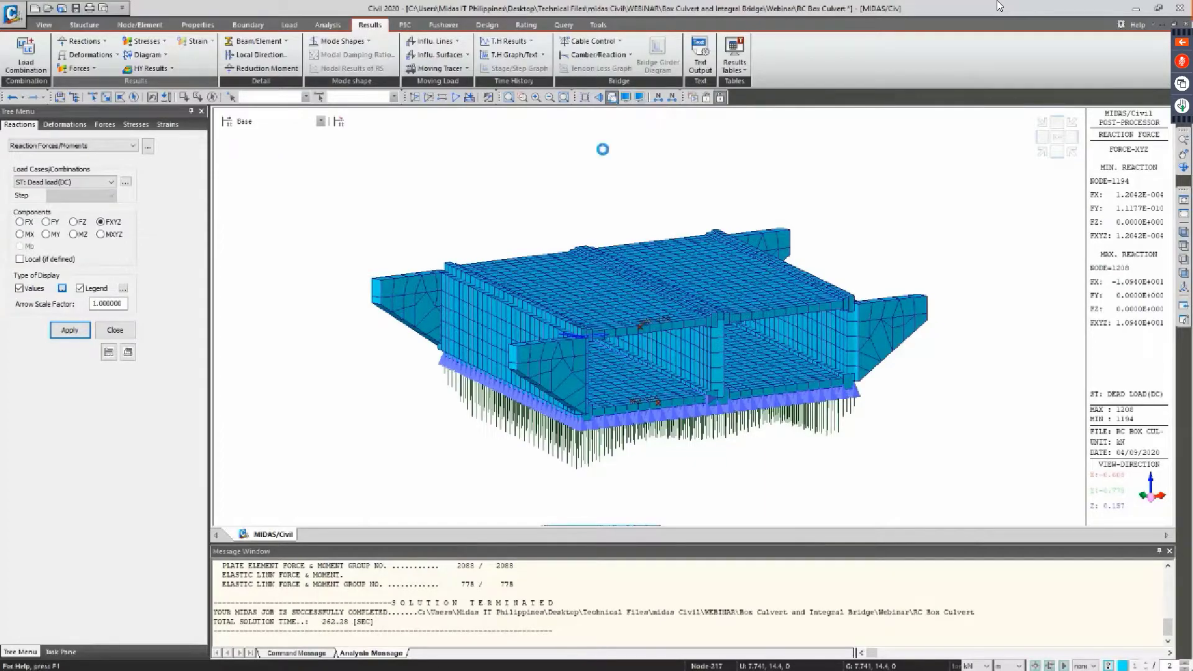
pyautogui.scroll(3, 744, 352)
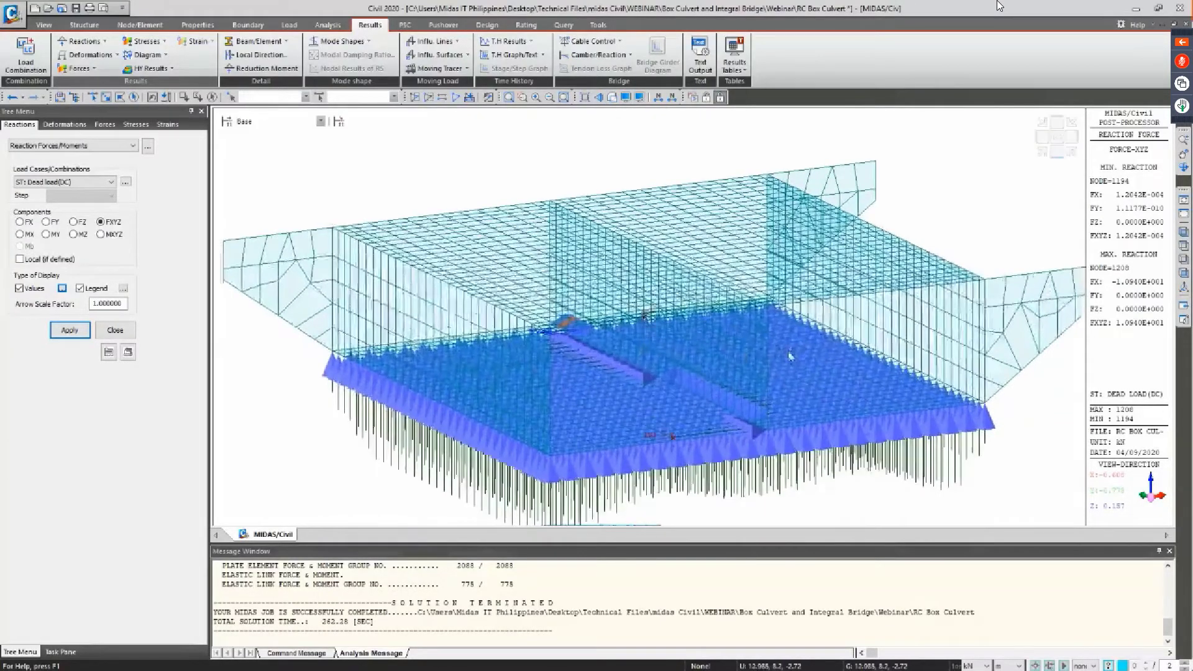
# Try N as the force unit for the reaction results and restore kN
pyautogui.moveTo(788, 351); pyautogui.dragTo(651, 367, button='middle')
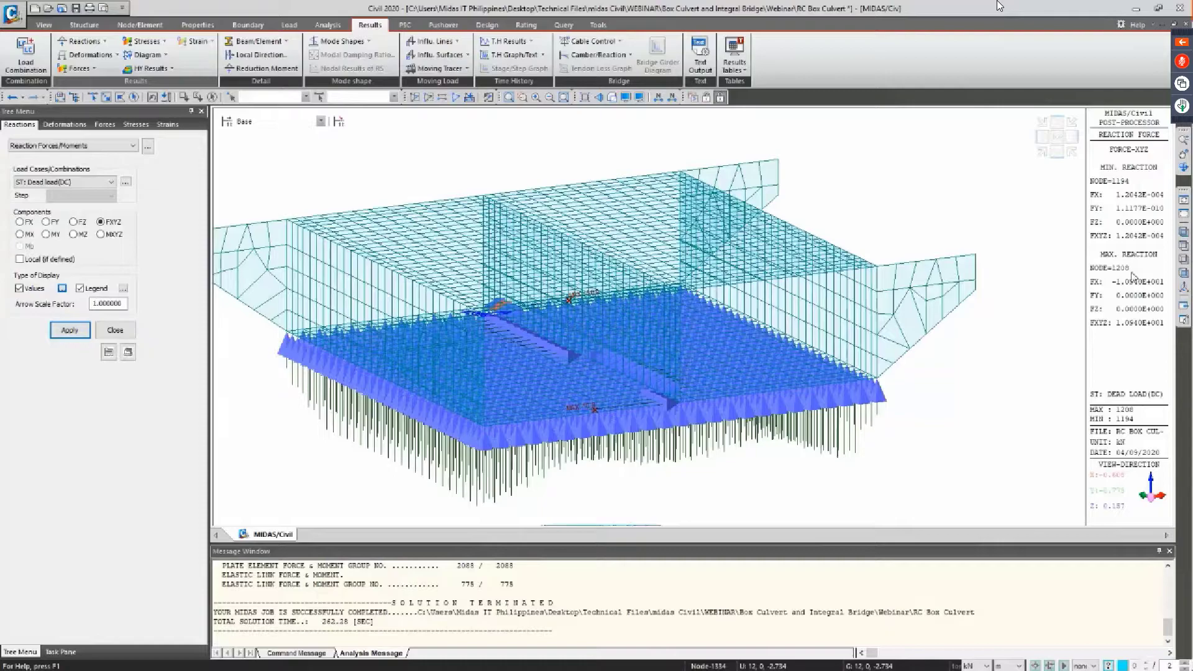
pyautogui.click(988, 665)
pyautogui.click(980, 637)
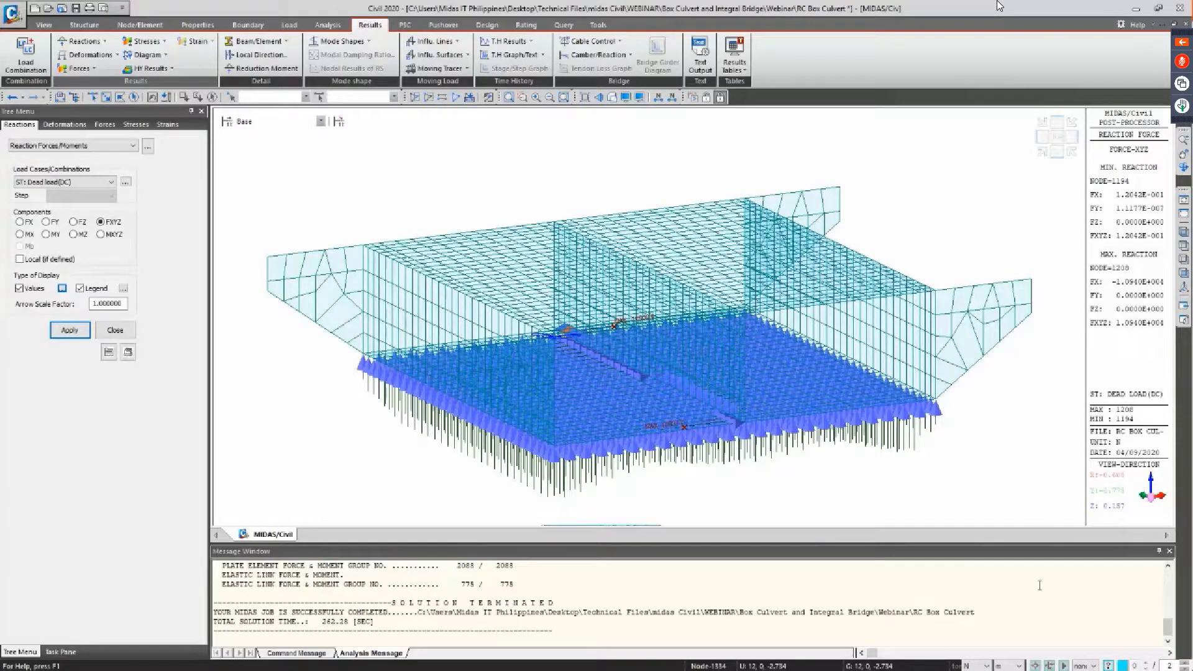
pyautogui.click(987, 666)
pyautogui.click(979, 645)
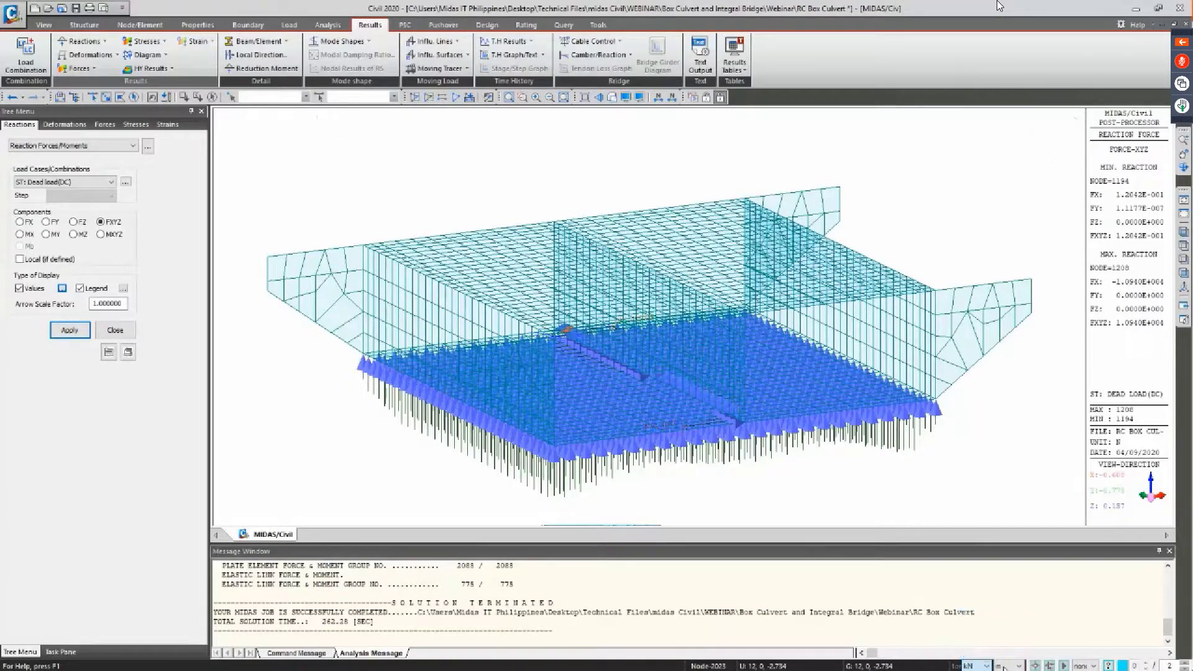
# Try mm as the length unit and restore m
pyautogui.click(1004, 667)
pyautogui.click(1008, 619)
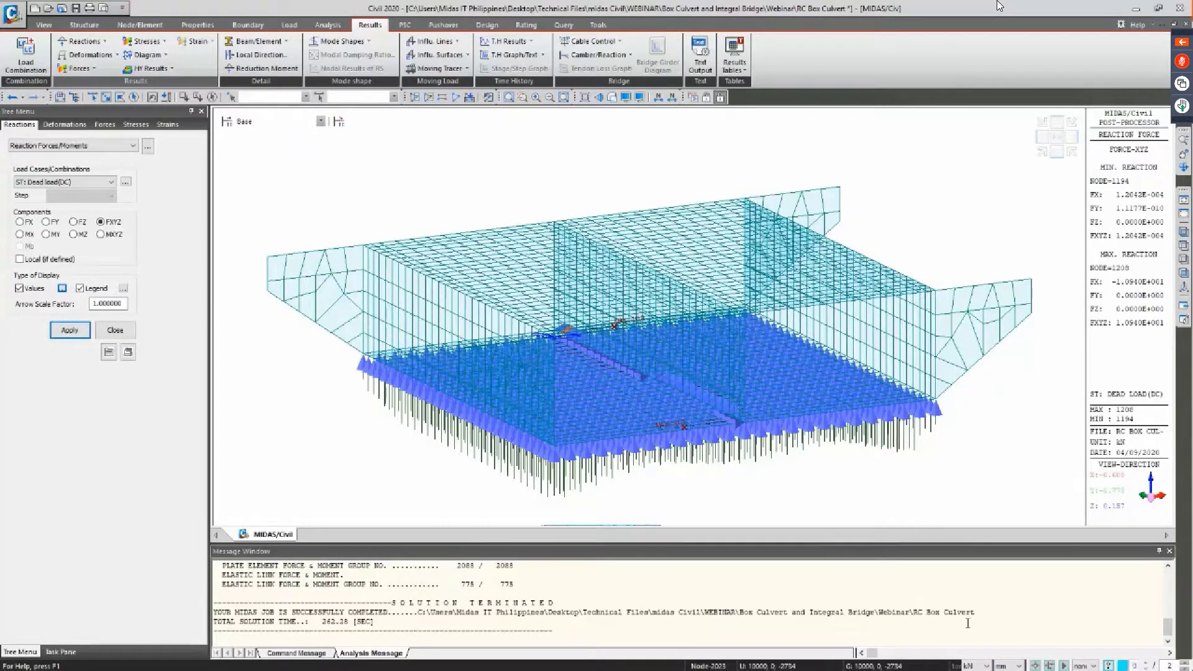
pyautogui.click(1003, 667)
pyautogui.click(1006, 622)
# Examine the dead load reaction arrows across the whole bottom slab, close up and from a higher viewpoint
pyautogui.scroll(2, 533, 378)
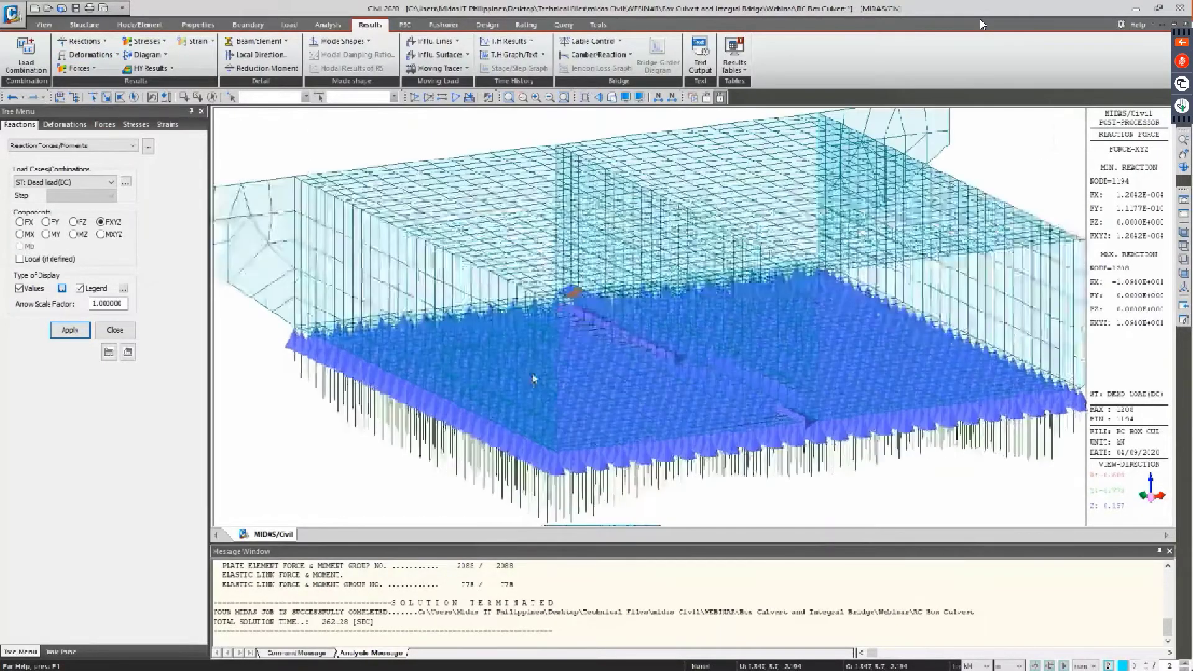
pyautogui.scroll(2, 534, 378)
pyautogui.scroll(2, 543, 339)
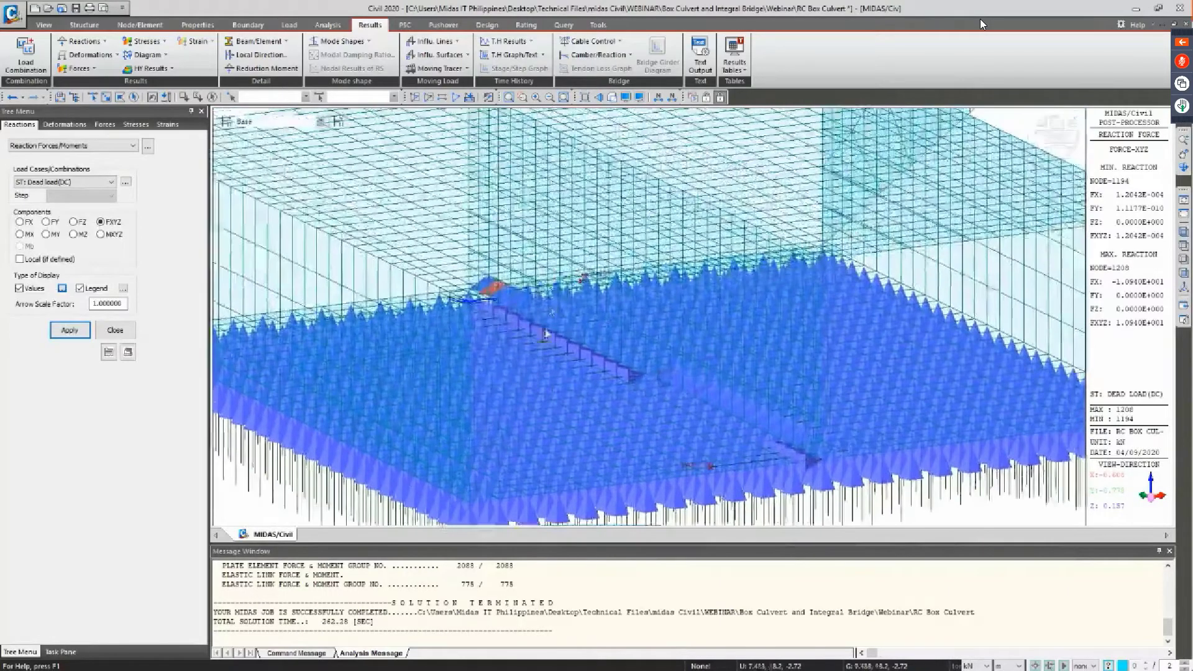
pyautogui.scroll(3, 581, 273)
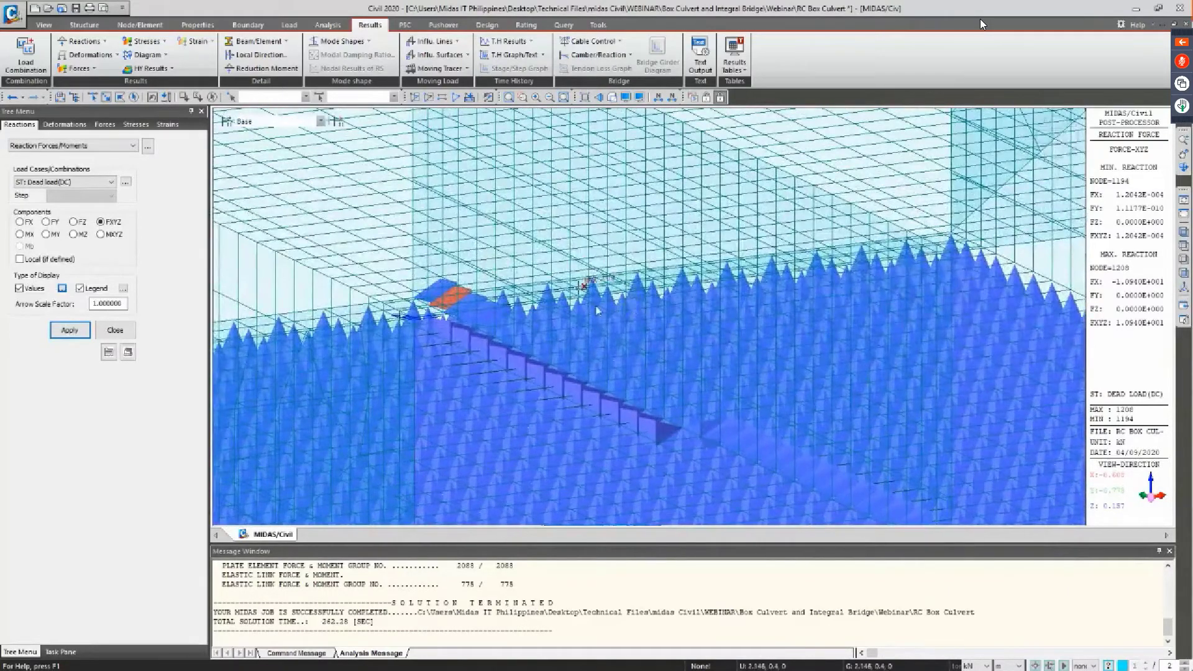
pyautogui.scroll(-3, 600, 330)
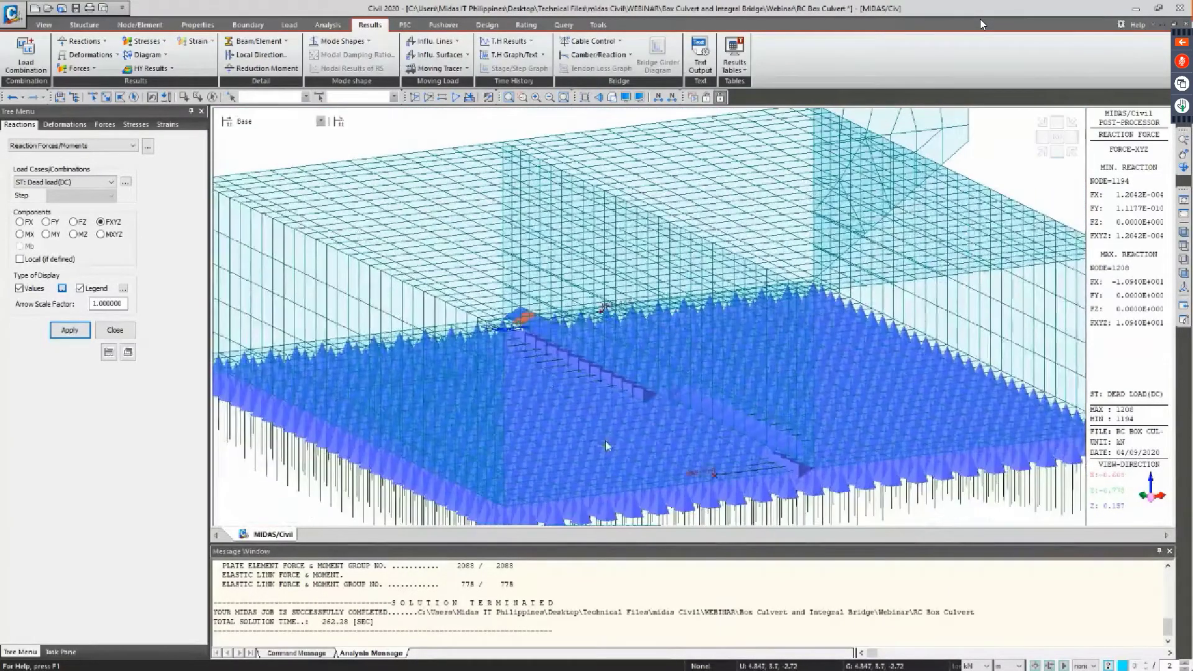
pyautogui.moveTo(606, 444); pyautogui.dragTo(593, 404, button='middle')
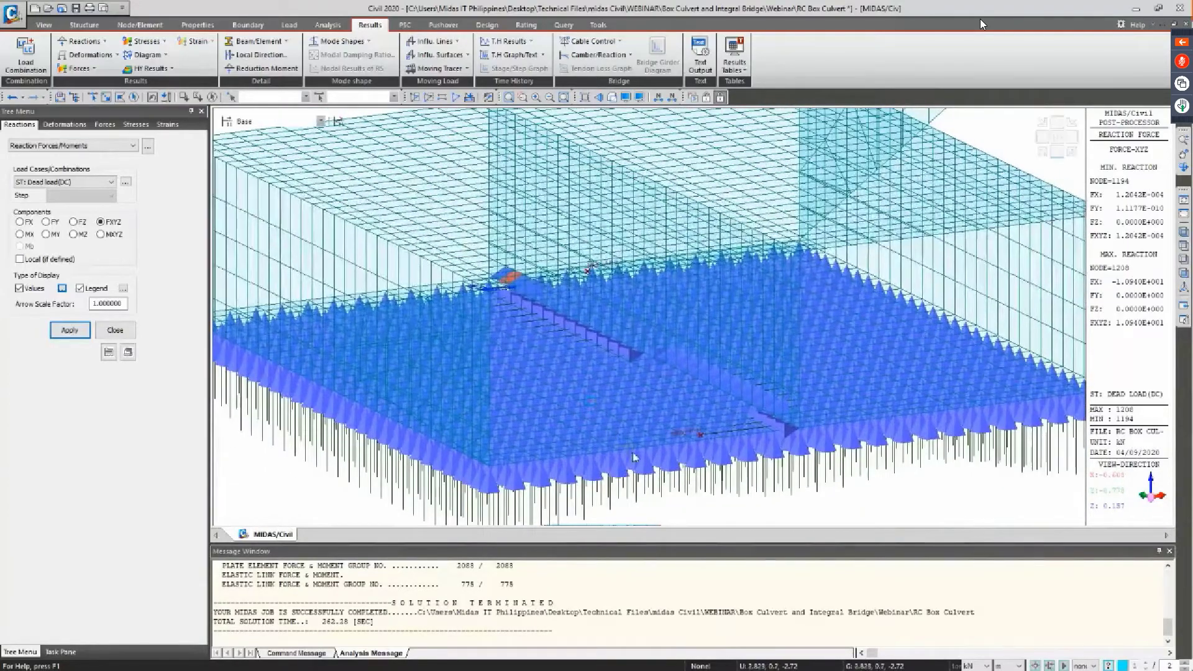
pyautogui.scroll(3, 634, 458)
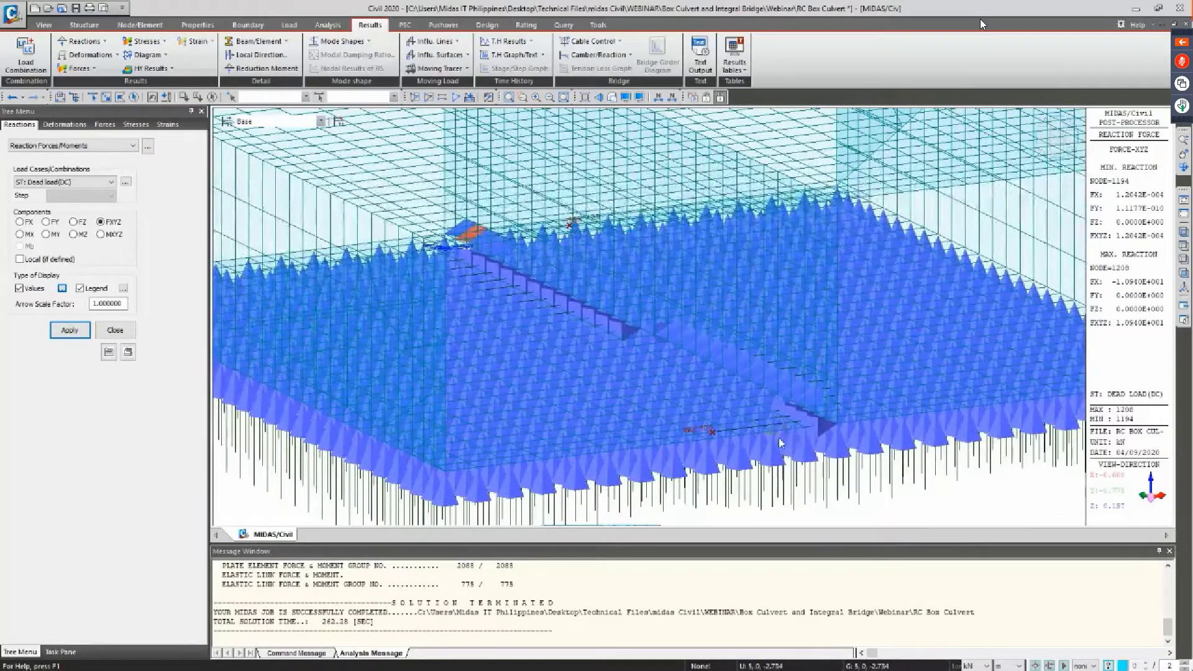
pyautogui.scroll(-4, 590, 484)
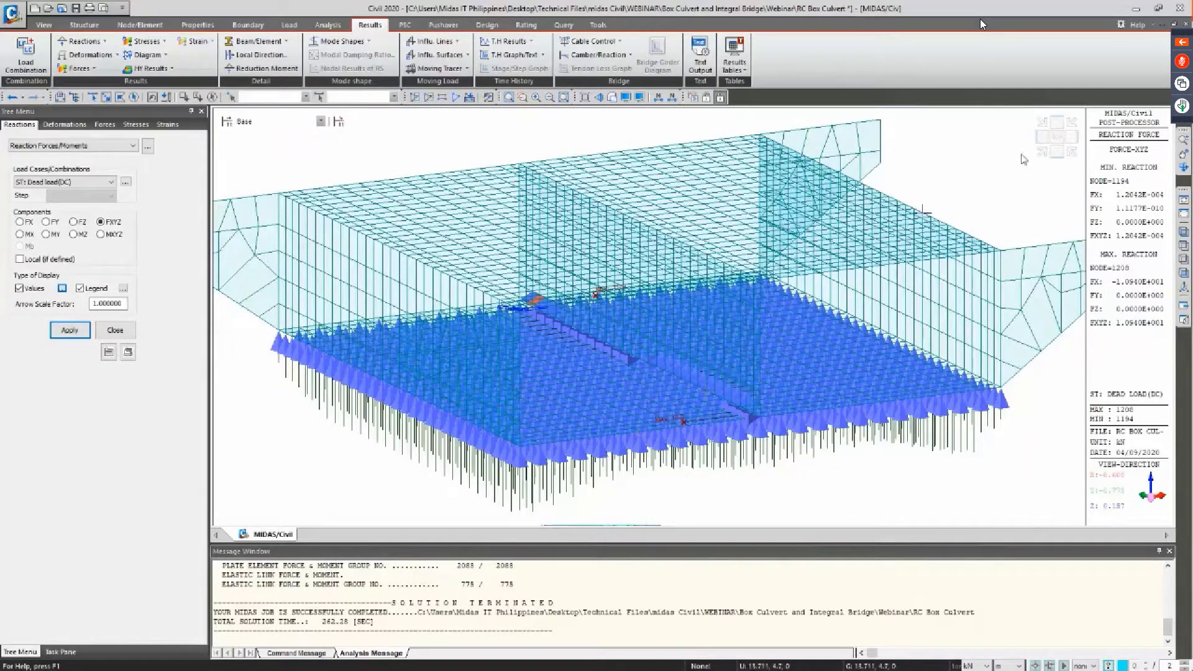
pyautogui.keyDown('ctrl'); pyautogui.moveTo(1024, 159); pyautogui.dragTo(926, 259, button='middle'); pyautogui.keyUp('ctrl')
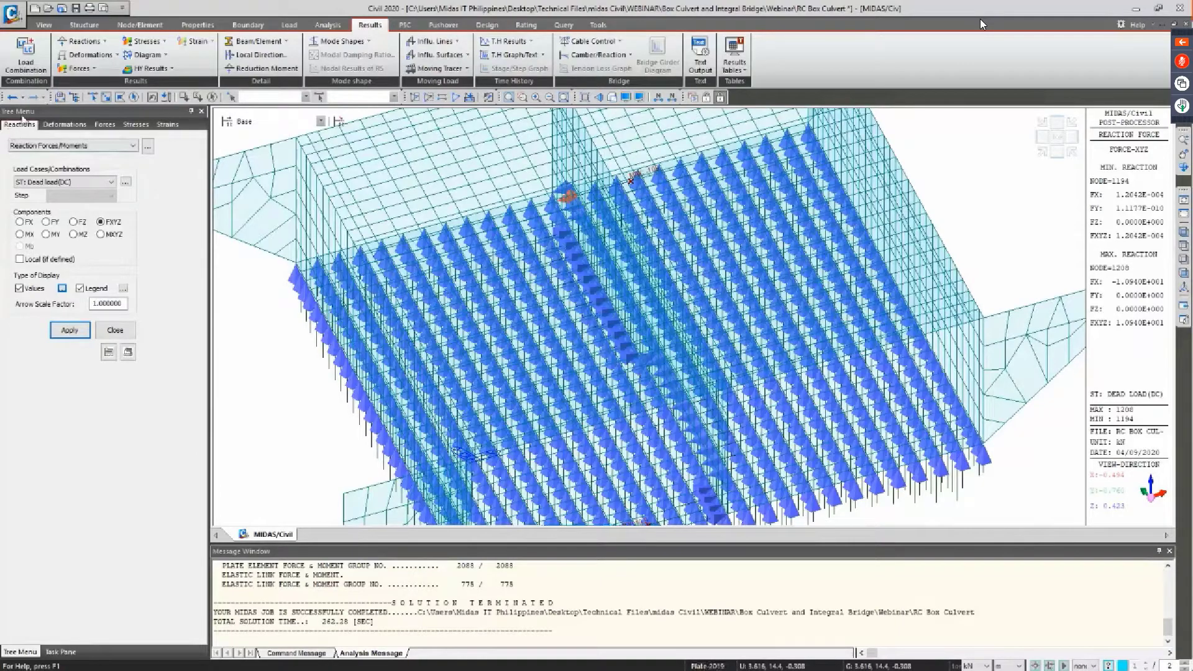
# Display the DXYZ displacement contour of the culvert for Dead load(DC) with values and legend, in isometric view
pyautogui.click(115, 56)
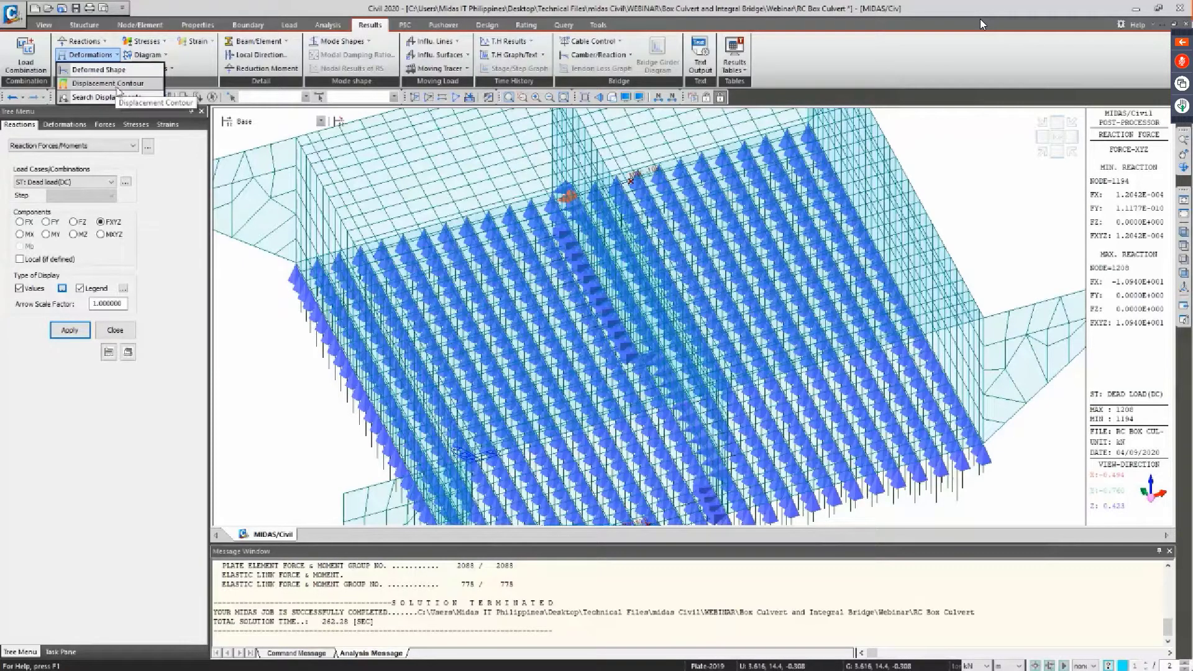
pyautogui.click(118, 88)
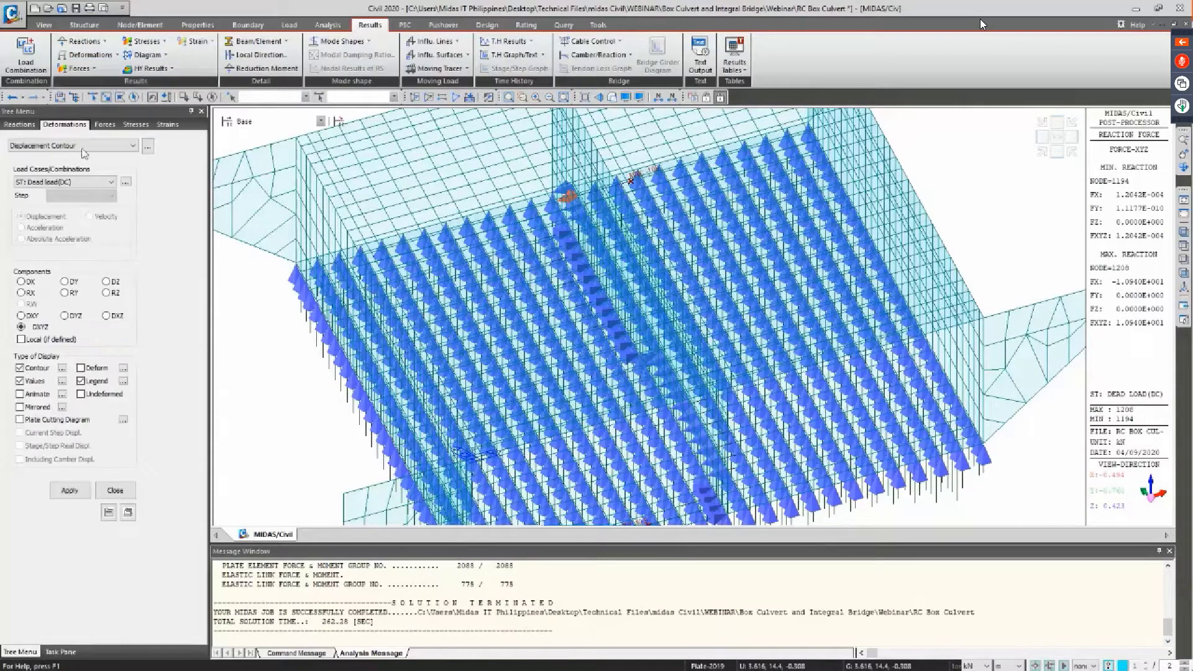
pyautogui.click(1044, 154)
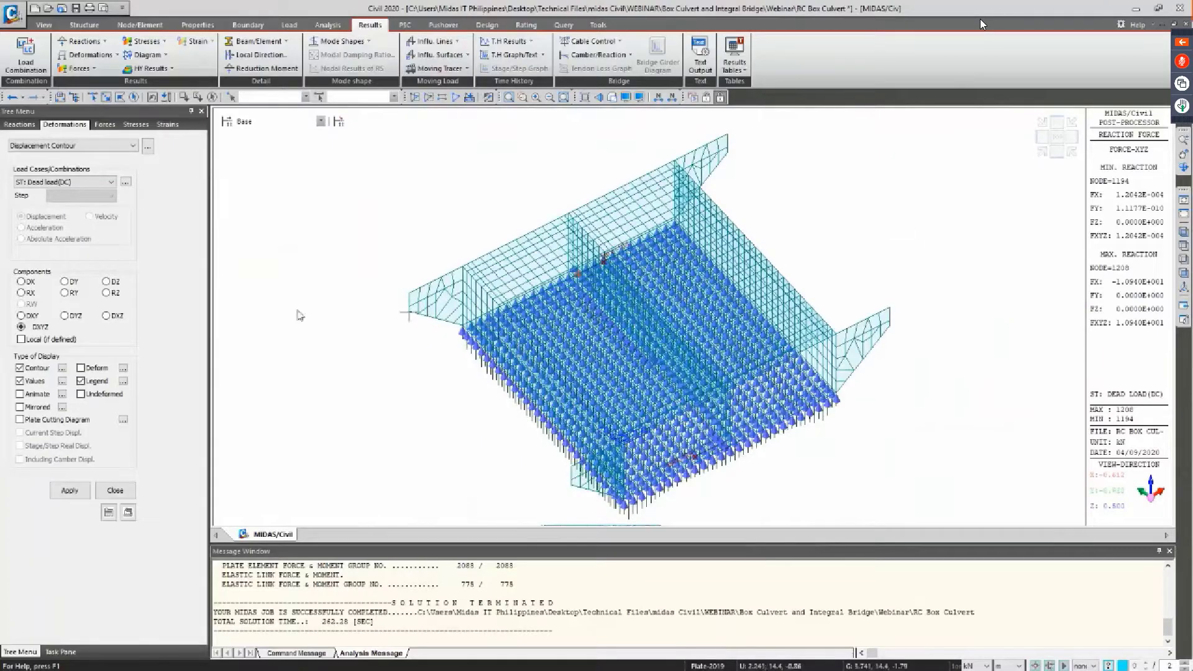
pyautogui.click(61, 185)
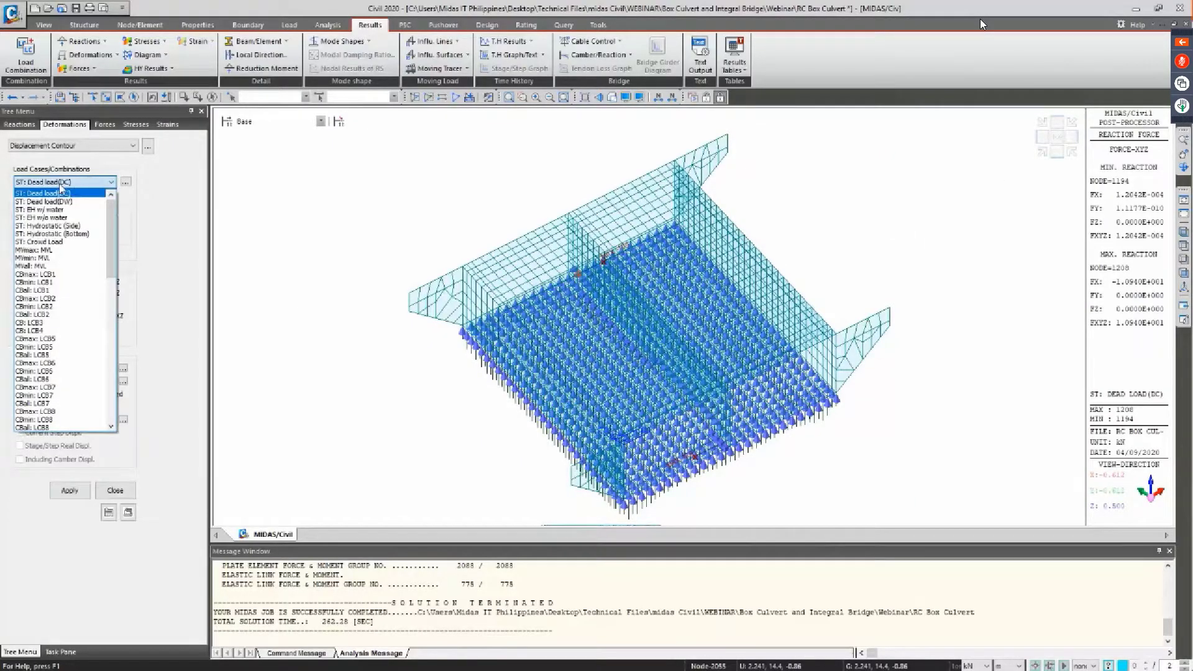
pyautogui.click(61, 192)
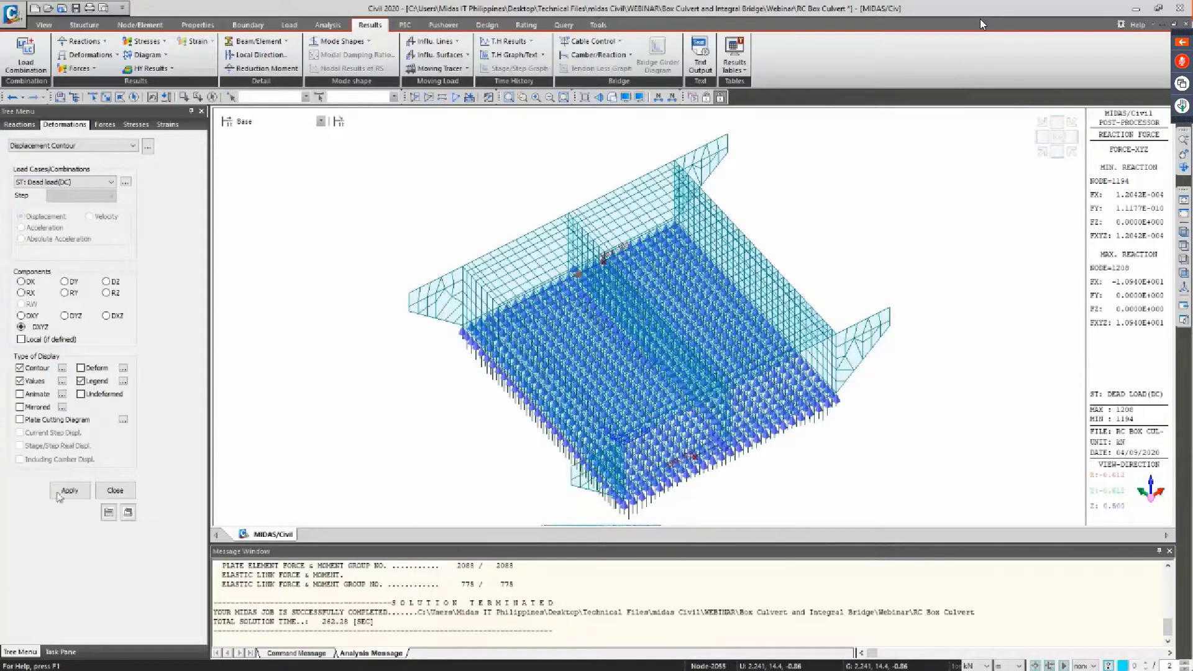
pyautogui.click(62, 492)
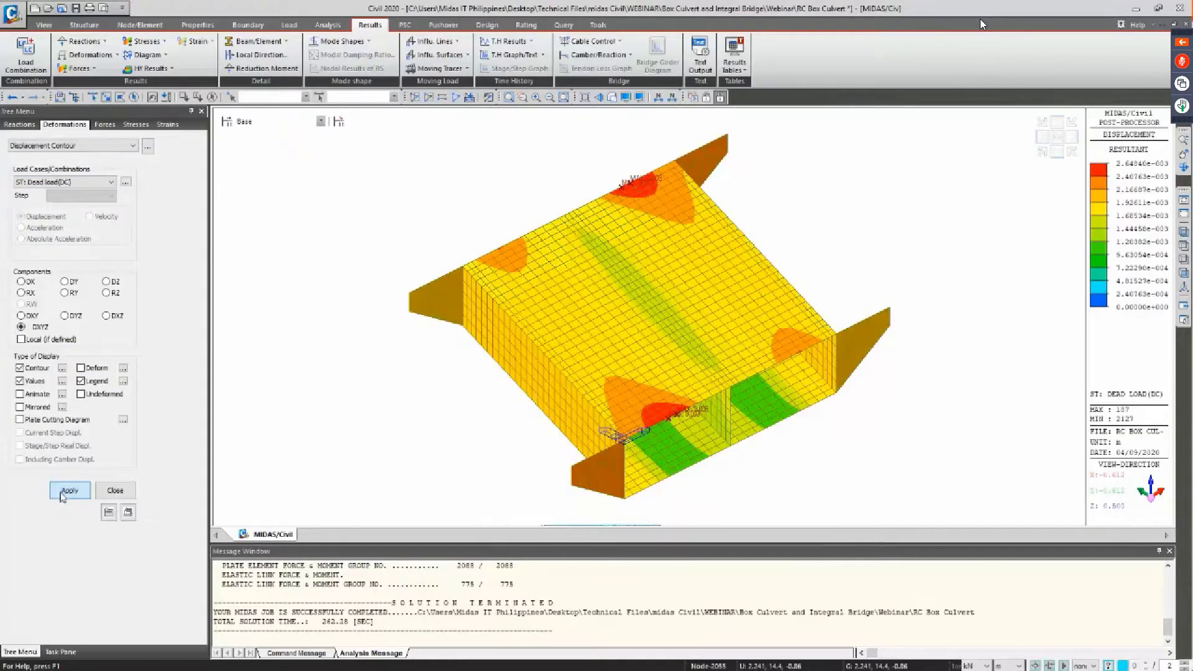
# Enable the plate cutting diagram and add a cutting line across the top slab from 7.741171, 14.4, 0 to 2.936764, 1.2, 0
pyautogui.scroll(1, 619, 203)
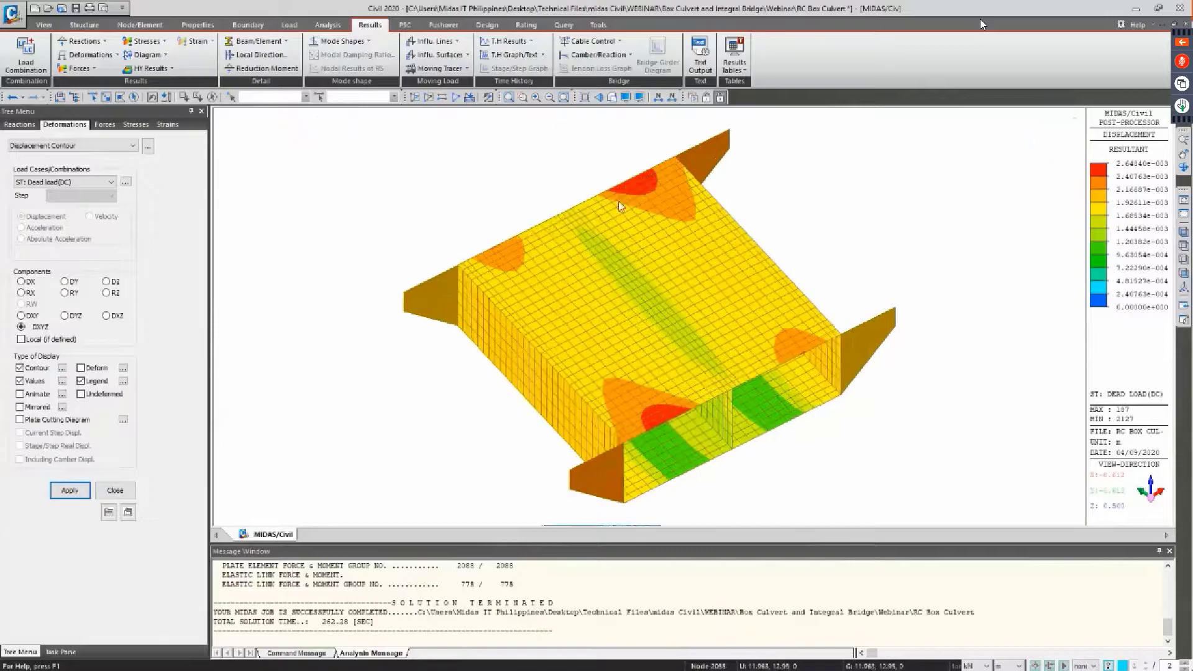
pyautogui.scroll(1, 619, 205)
pyautogui.scroll(1, 566, 235)
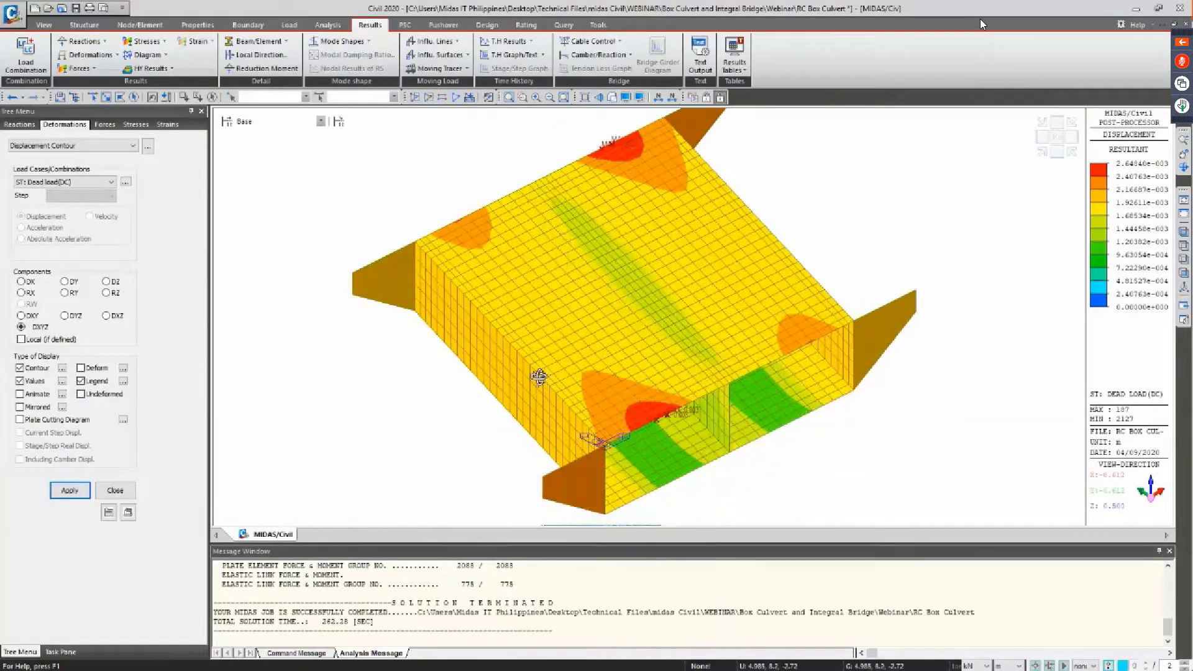
pyautogui.keyDown('ctrl'); pyautogui.moveTo(538, 376); pyautogui.dragTo(622, 311, button='middle'); pyautogui.keyUp('ctrl')
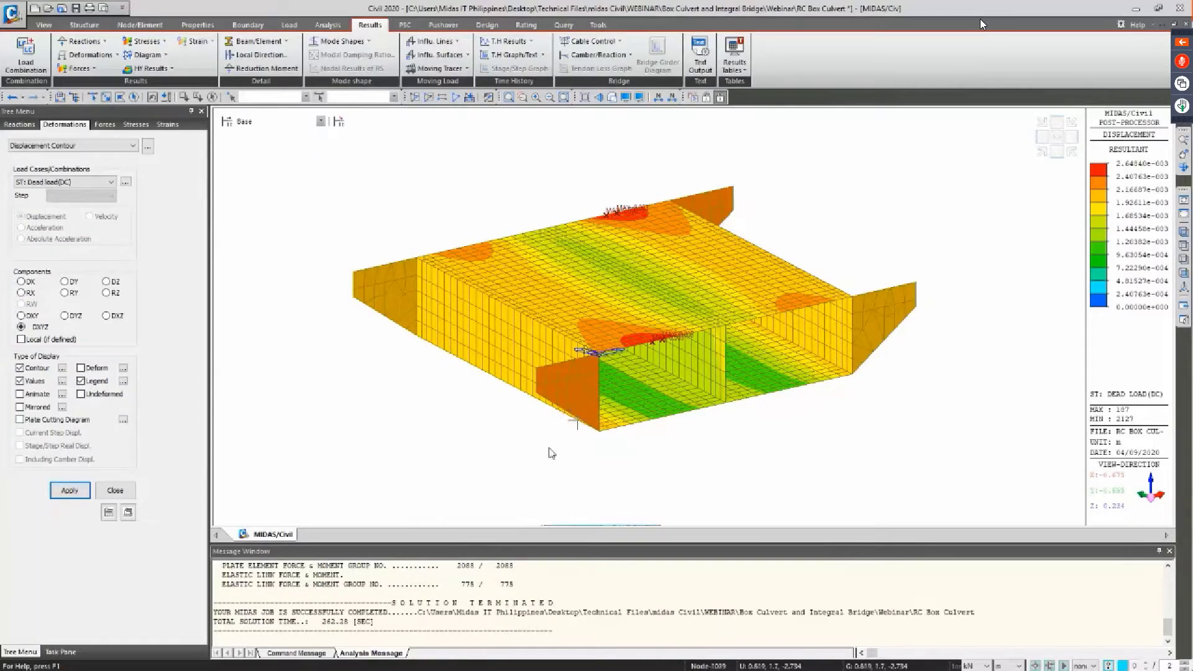
pyautogui.keyDown('ctrl'); pyautogui.moveTo(552, 450); pyautogui.dragTo(493, 448, button='middle'); pyautogui.keyUp('ctrl')
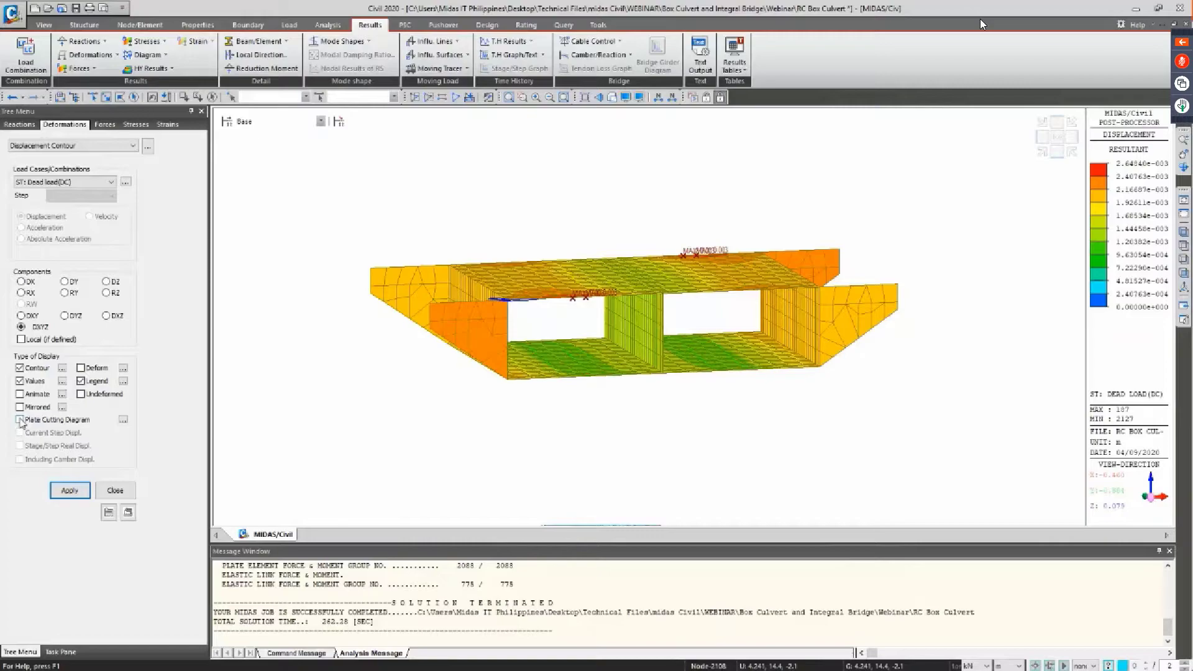
pyautogui.click(20, 420)
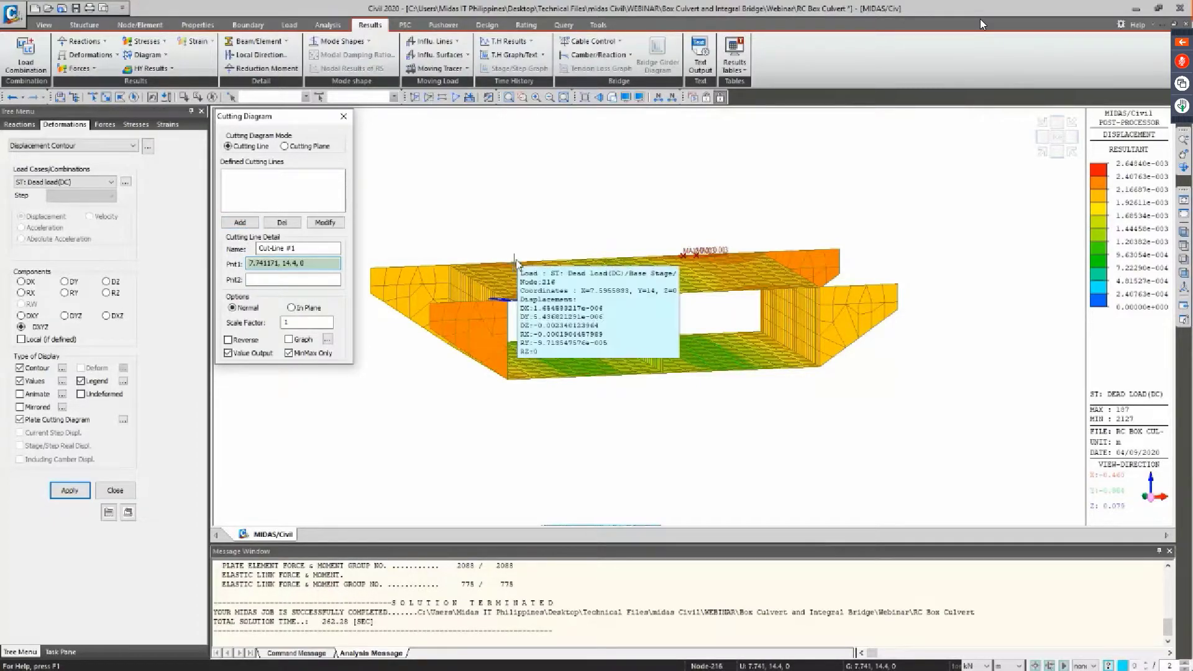
pyautogui.click(517, 263)
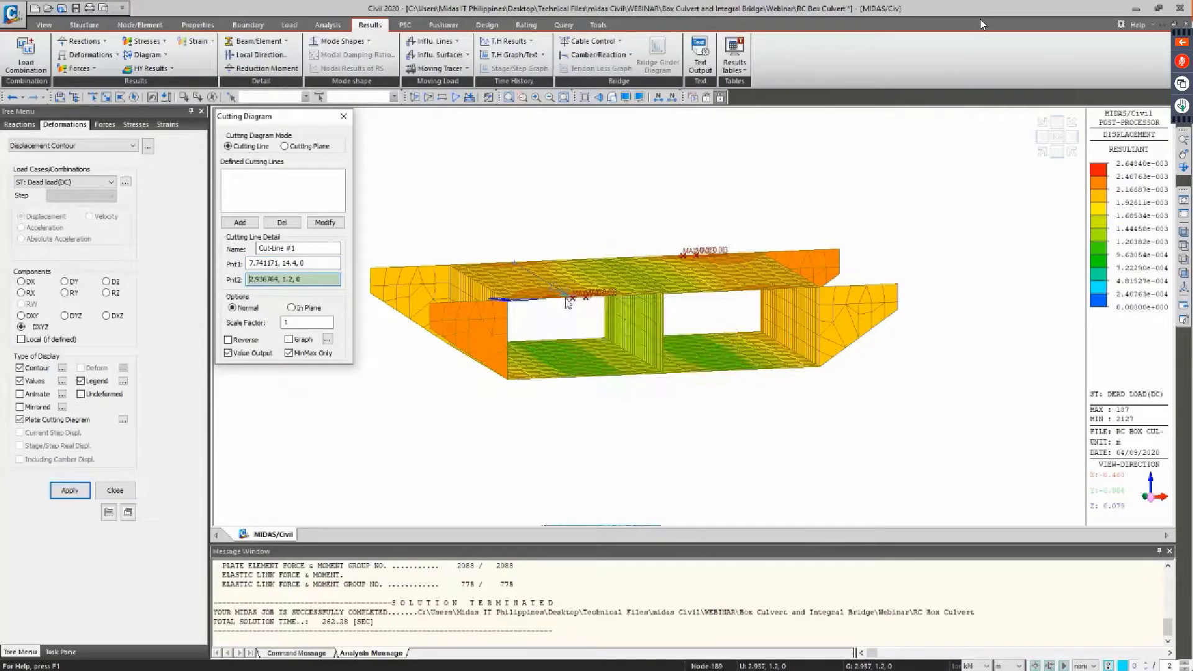
pyautogui.click(567, 303)
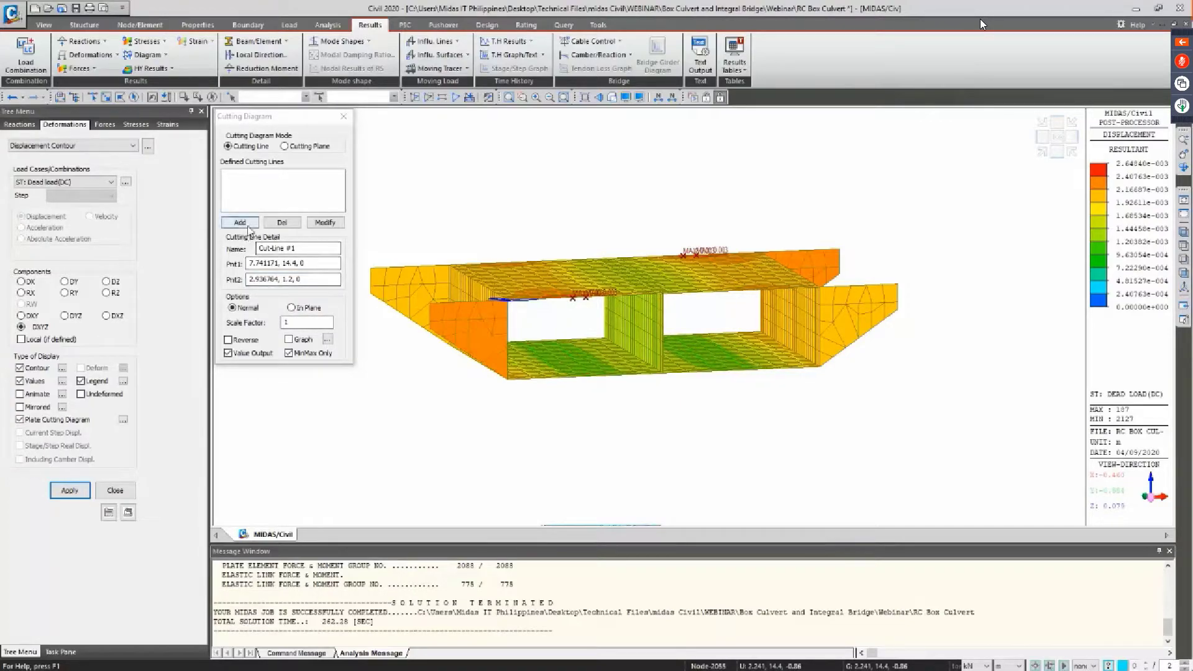
pyautogui.click(246, 223)
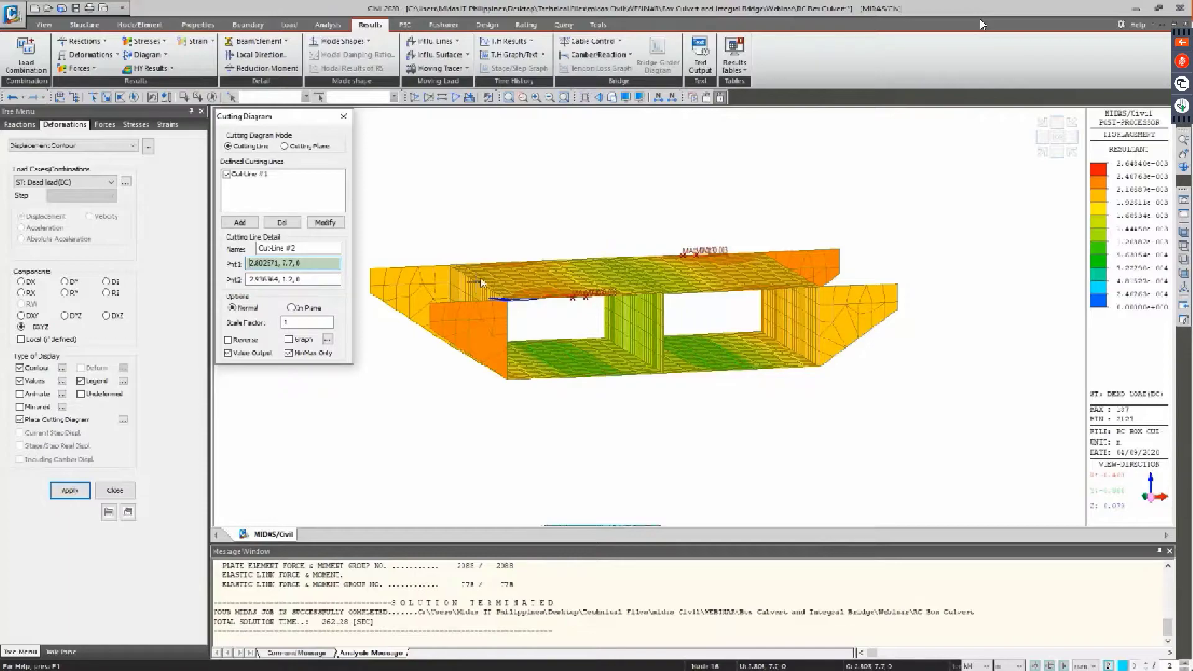
# Add a second cutting line from 1.436764, 1.2, 0 to 16.62242, 12.7, 0 and display the displacement diagrams along both lines
pyautogui.keyDown('ctrl'); pyautogui.moveTo(530, 320); pyautogui.dragTo(536, 315, button='middle'); pyautogui.keyUp('ctrl')
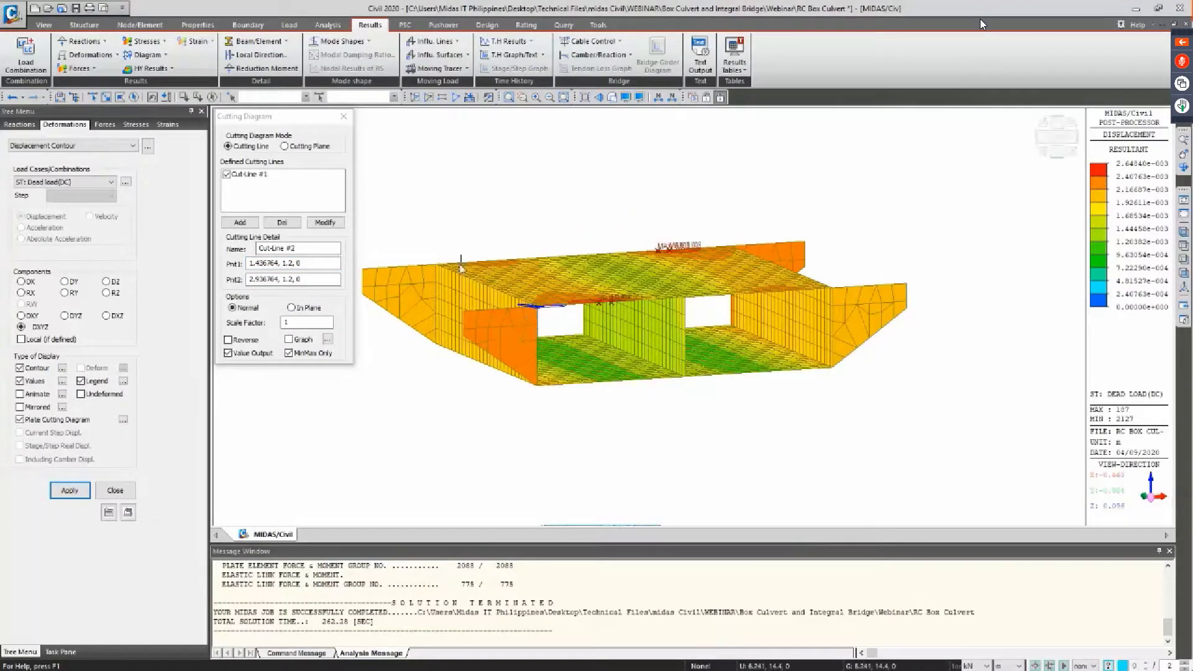
pyautogui.click(461, 268)
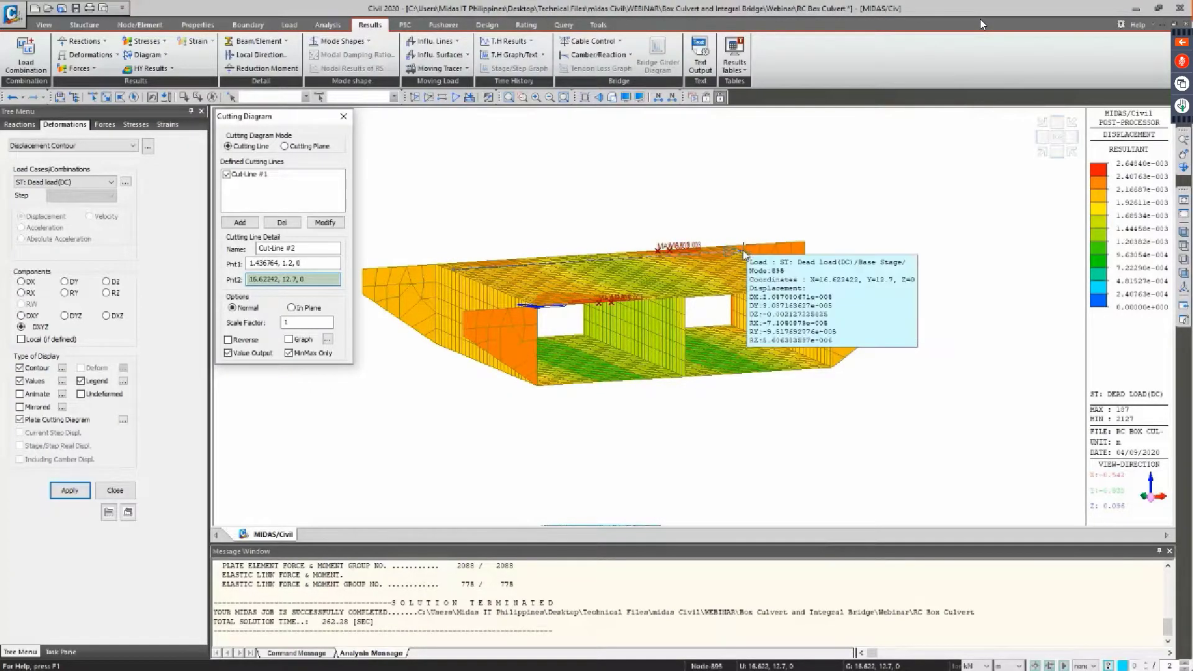
pyautogui.click(745, 255)
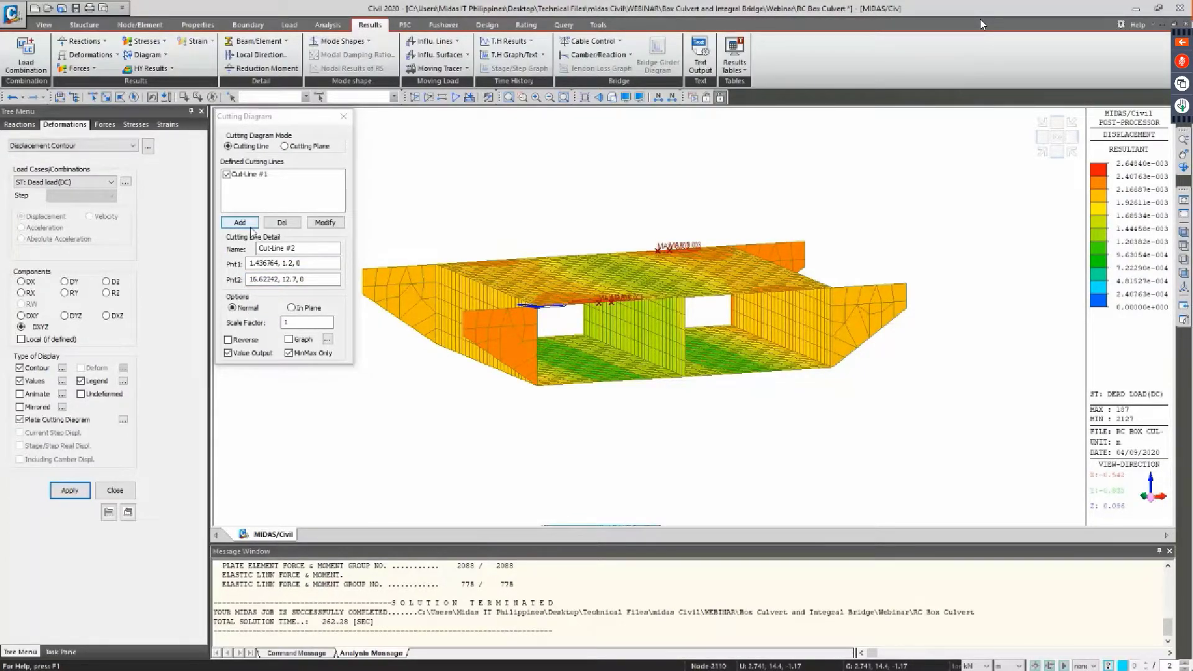
pyautogui.click(240, 223)
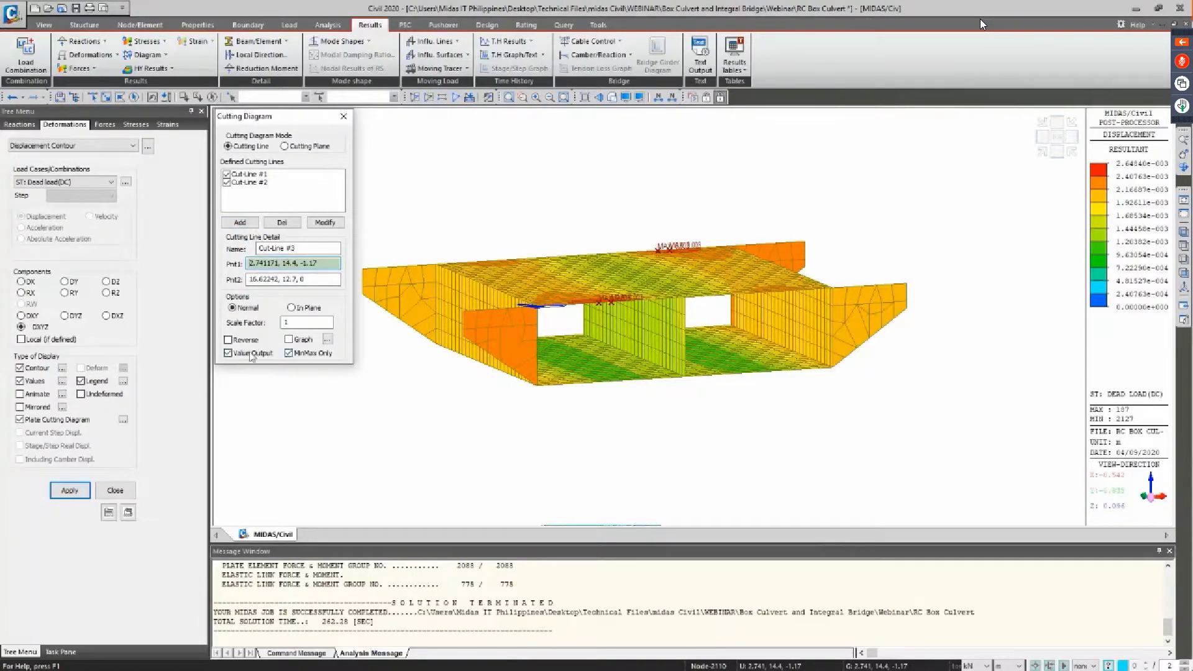
pyautogui.click(71, 492)
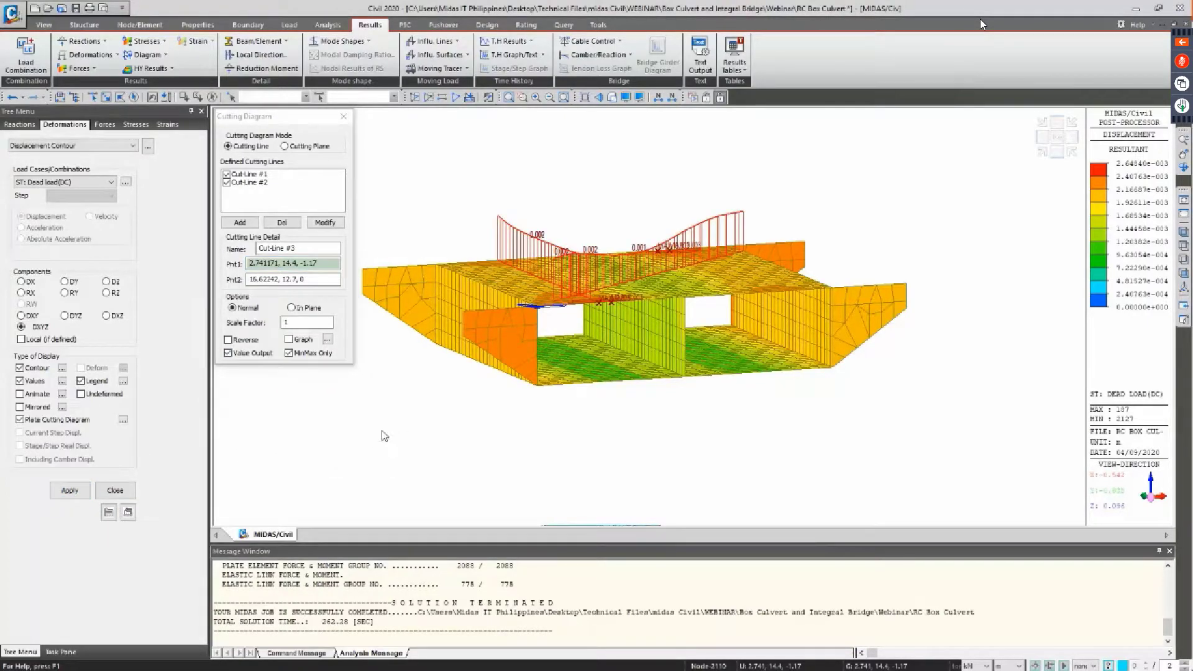
# Set the length unit to mm for the displacement contour and cutting diagrams
pyautogui.keyDown('ctrl'); pyautogui.moveTo(386, 428); pyautogui.dragTo(391, 435, button='middle'); pyautogui.keyUp('ctrl')
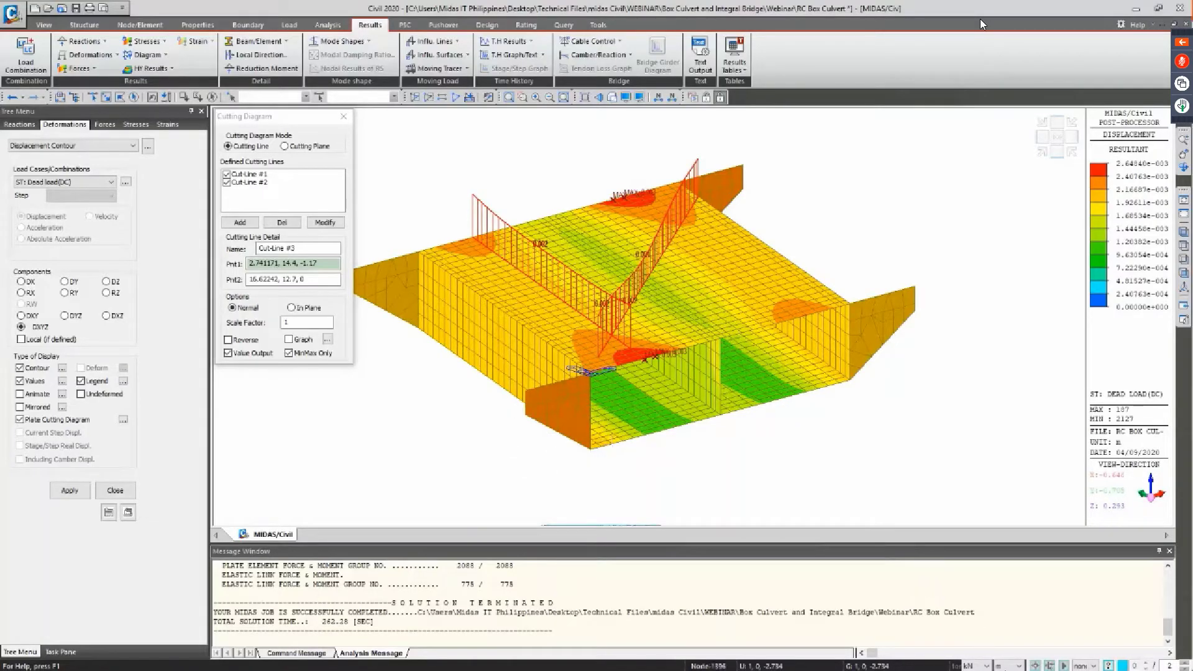
pyautogui.click(1008, 665)
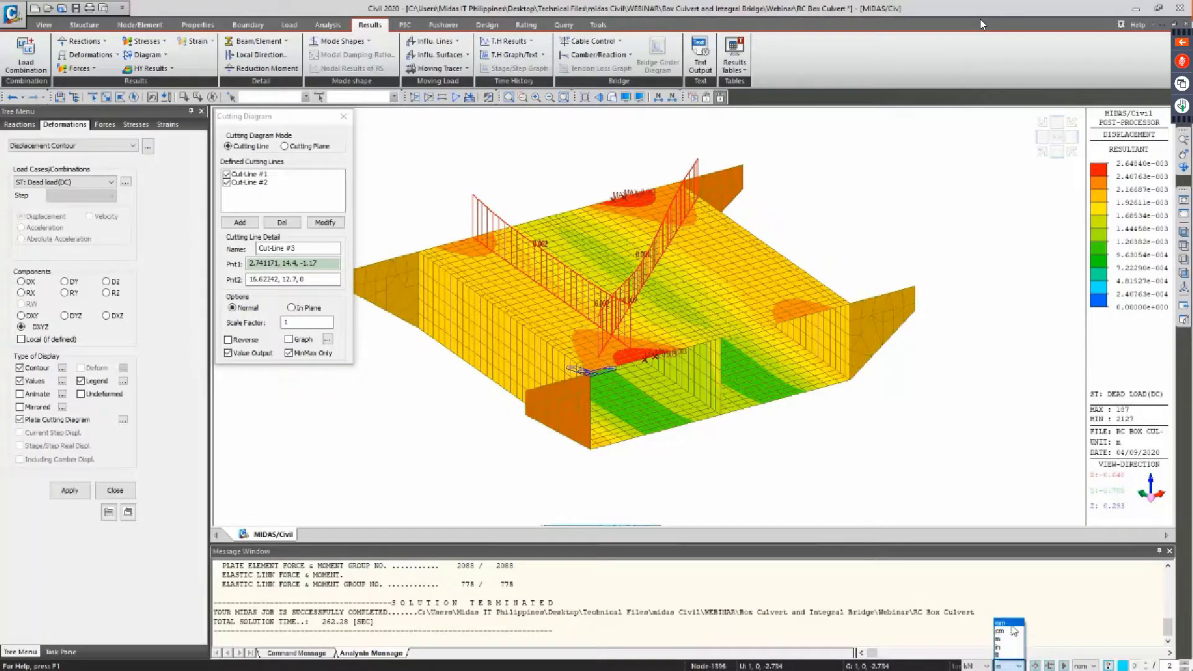
pyautogui.click(1007, 623)
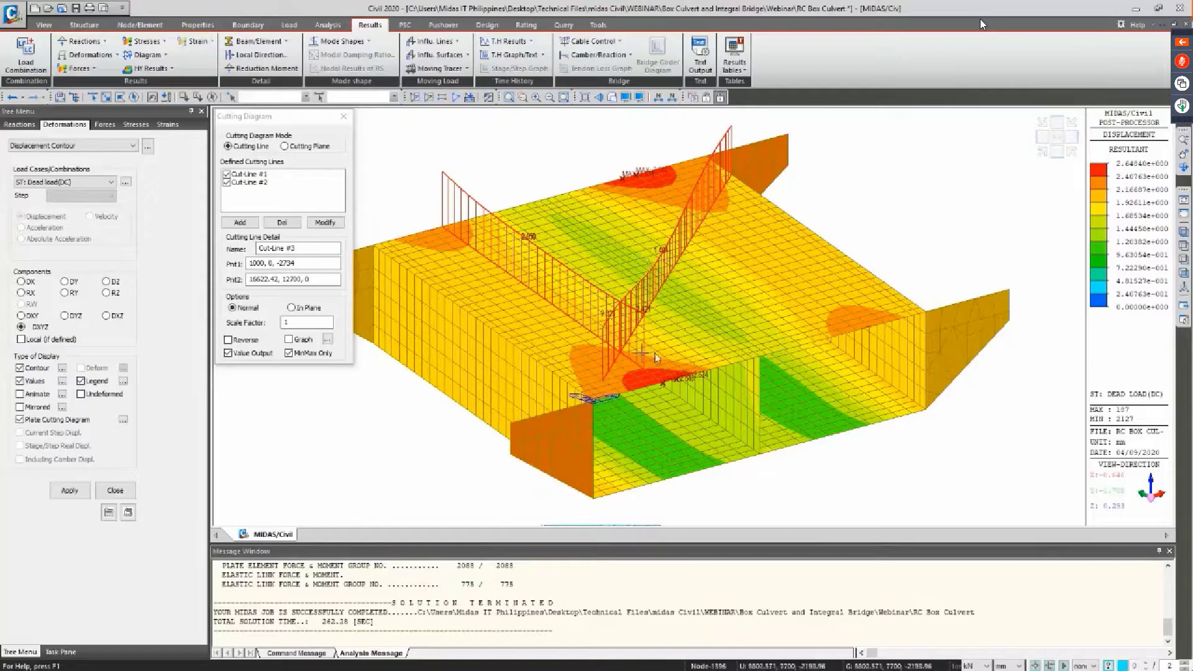
pyautogui.moveTo(655, 353); pyautogui.dragTo(645, 450, button='middle')
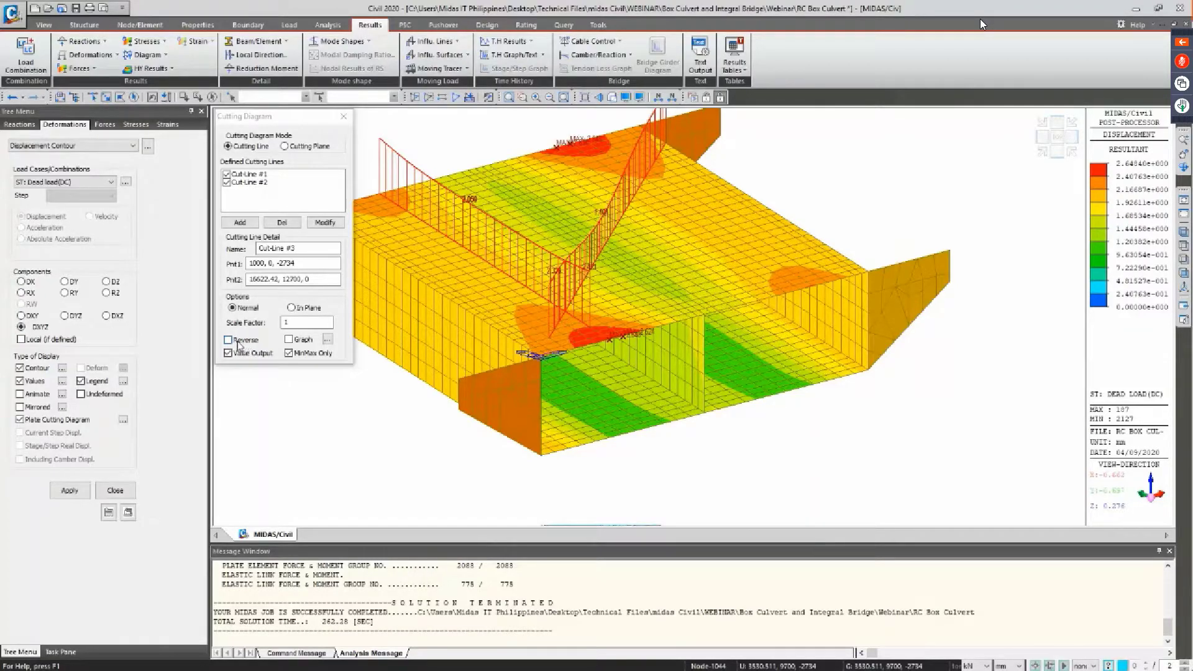
# Show the displacement cutting diagrams reversed, restore their normal direction, and close the cutting diagram settings
pyautogui.click(229, 341)
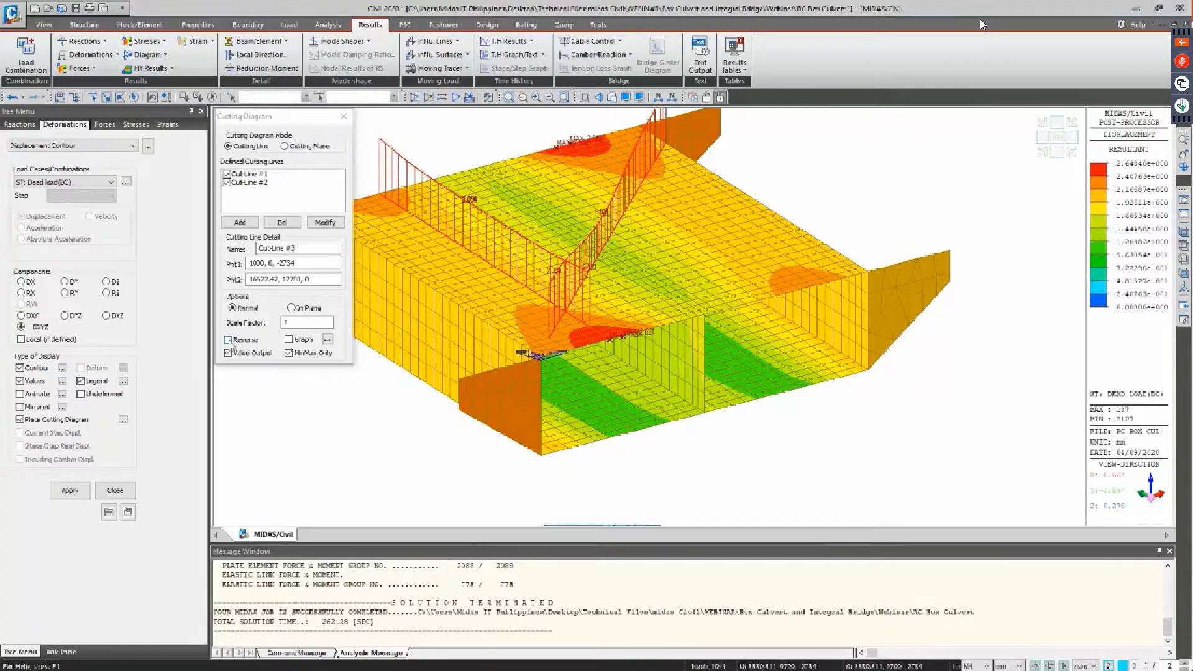
pyautogui.click(67, 494)
pyautogui.moveTo(612, 471); pyautogui.dragTo(591, 448, button='middle')
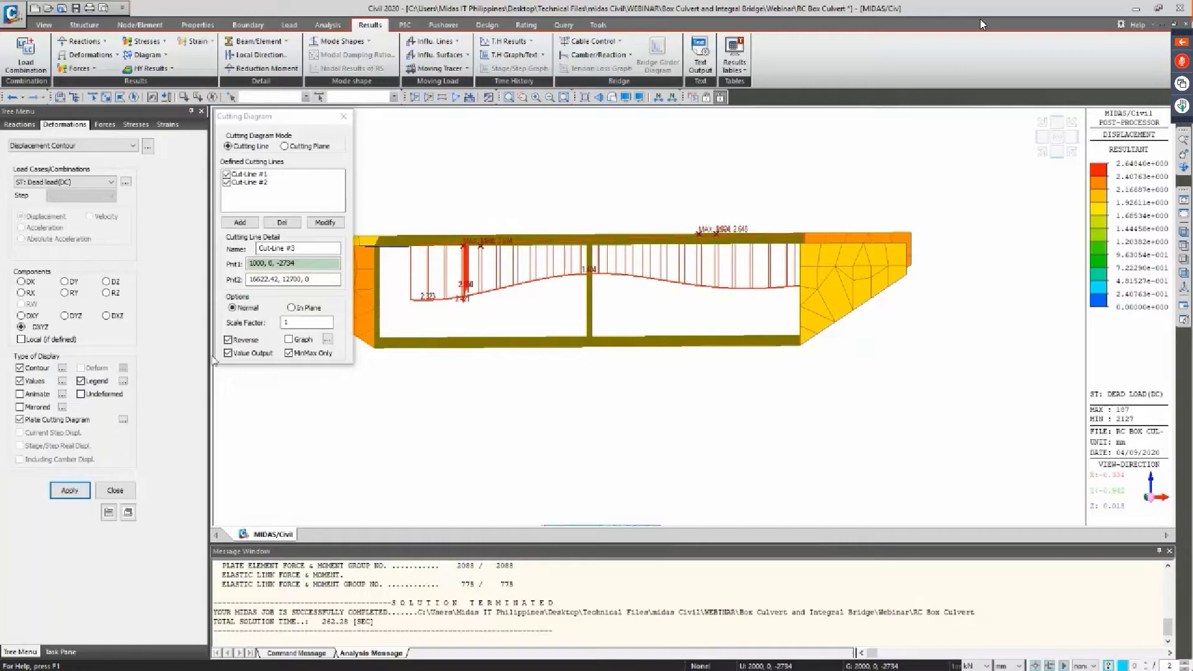
pyautogui.click(228, 340)
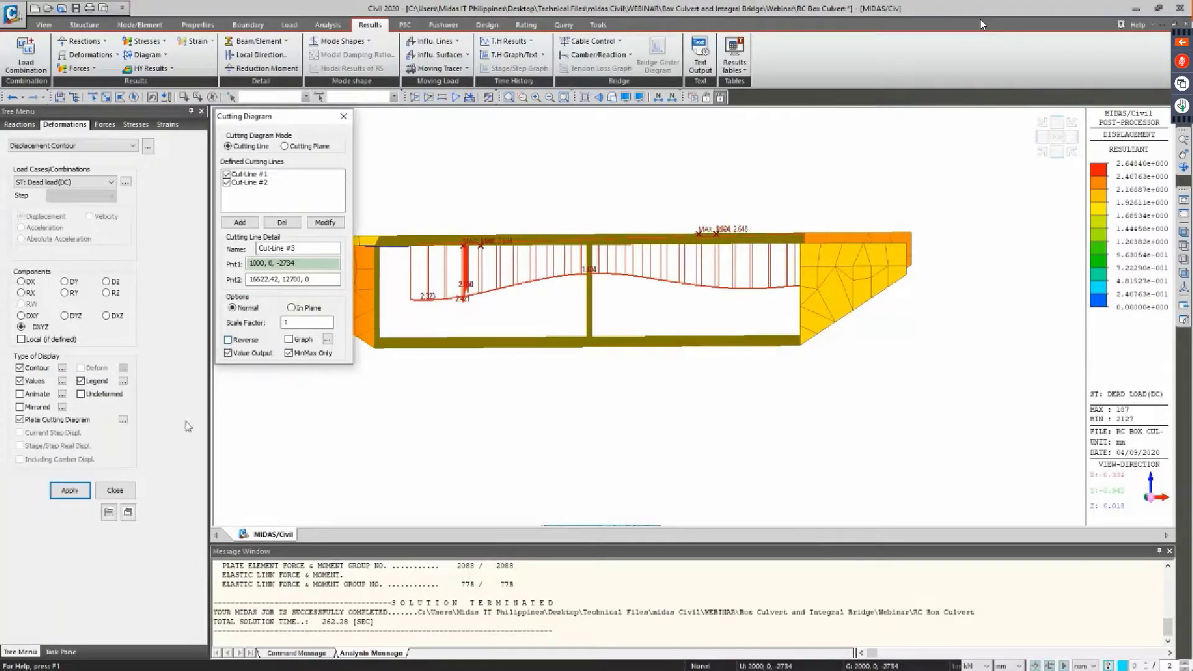
pyautogui.click(89, 491)
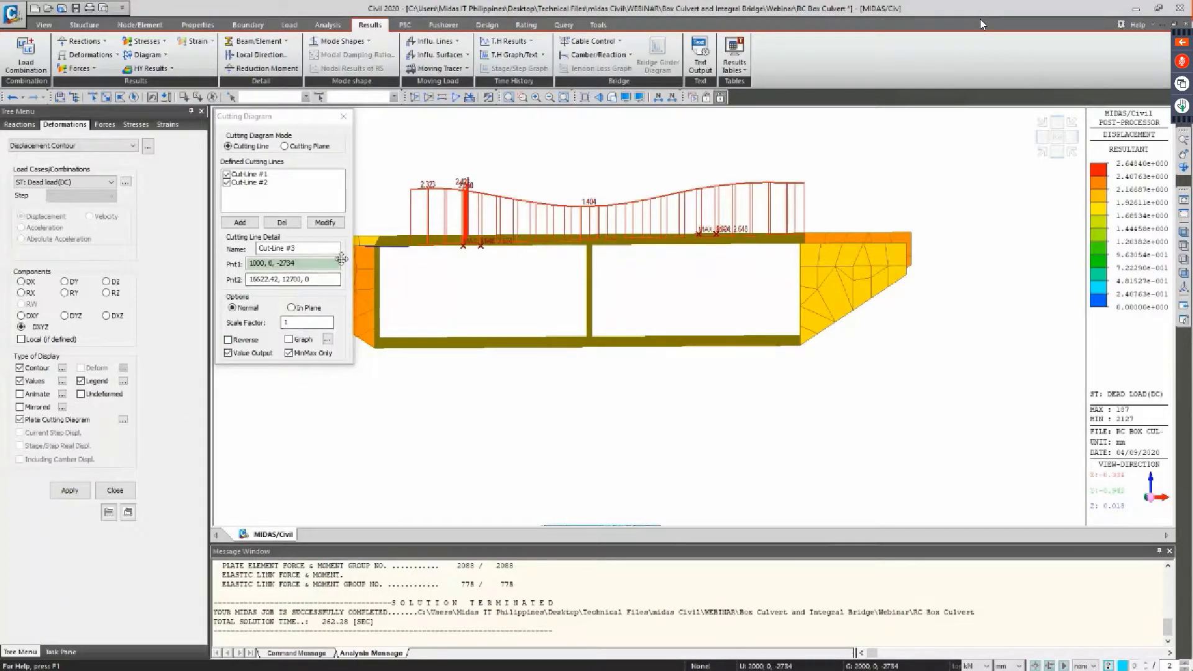
pyautogui.click(348, 120)
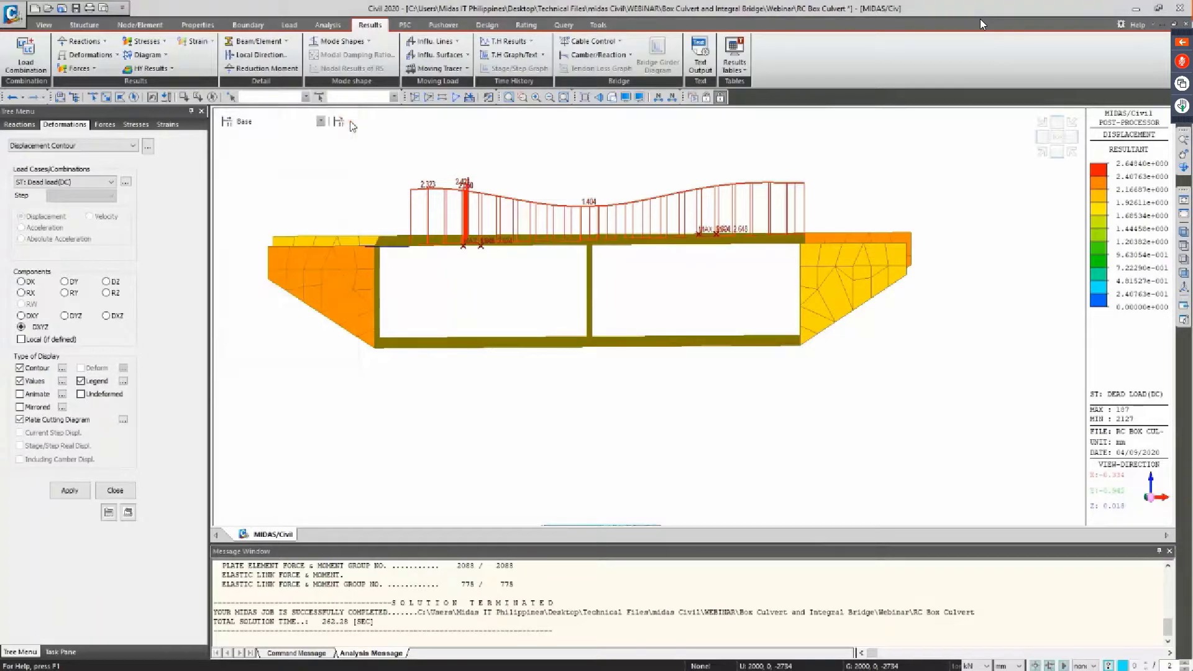
# Display the Mxx plate moment contour of the culvert for Dead load(DC), using element values with the legend shown
pyautogui.click(95, 69)
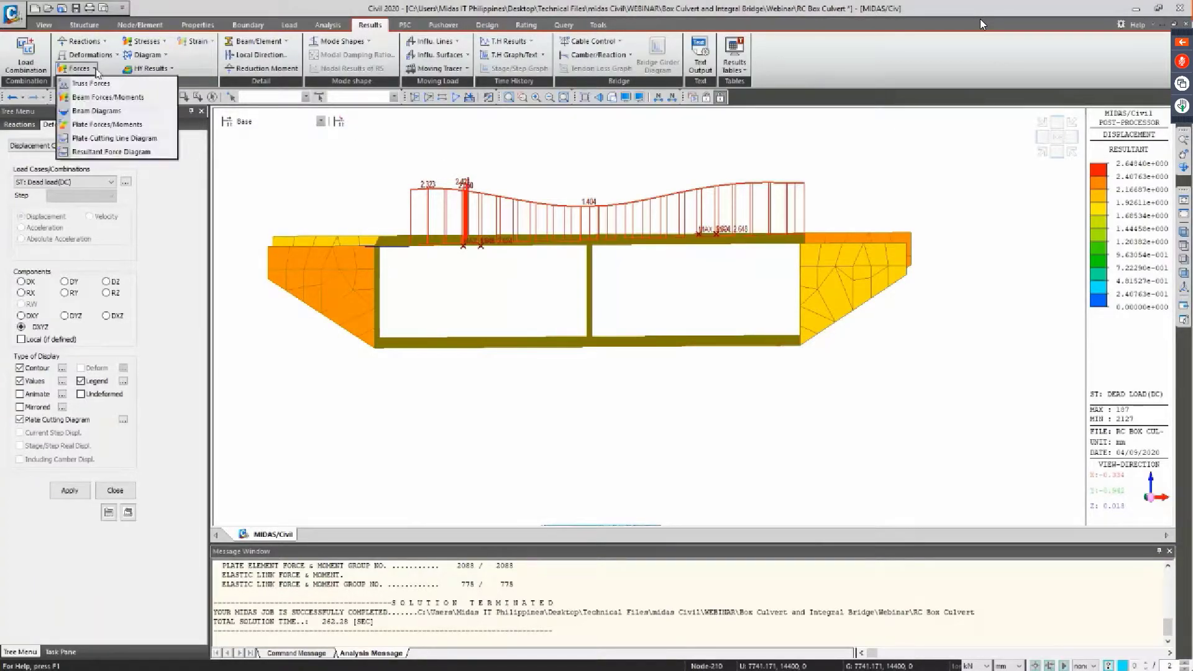
pyautogui.click(105, 126)
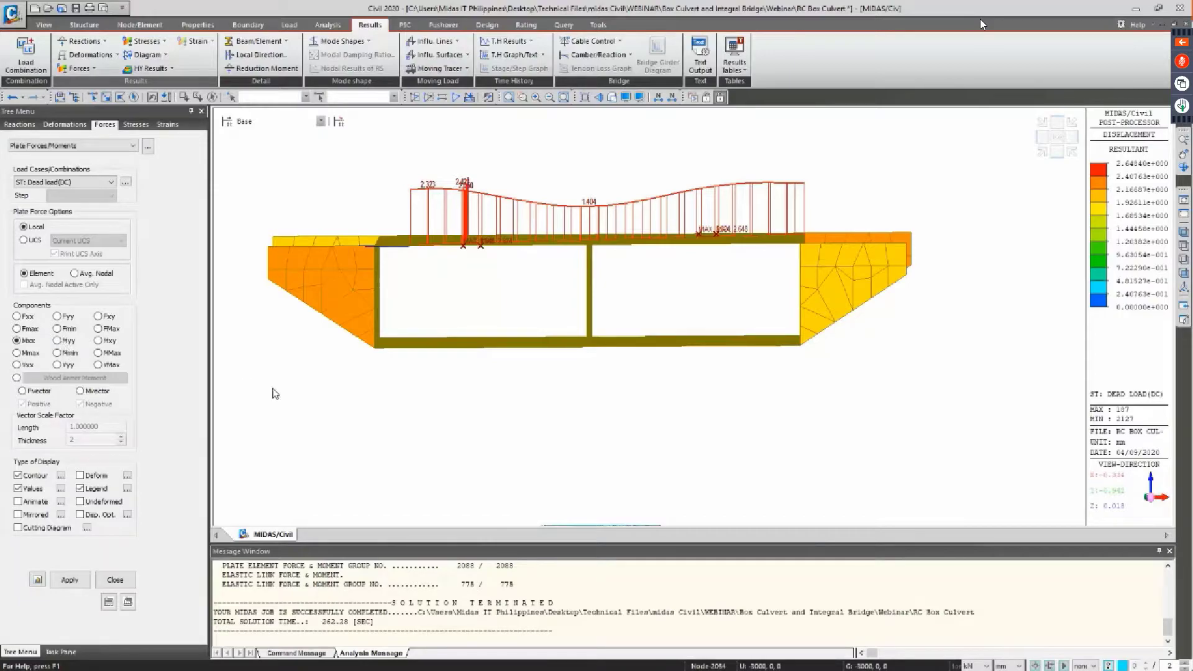
pyautogui.keyDown('ctrl'); pyautogui.moveTo(273, 389); pyautogui.dragTo(288, 394, button='middle'); pyautogui.keyUp('ctrl')
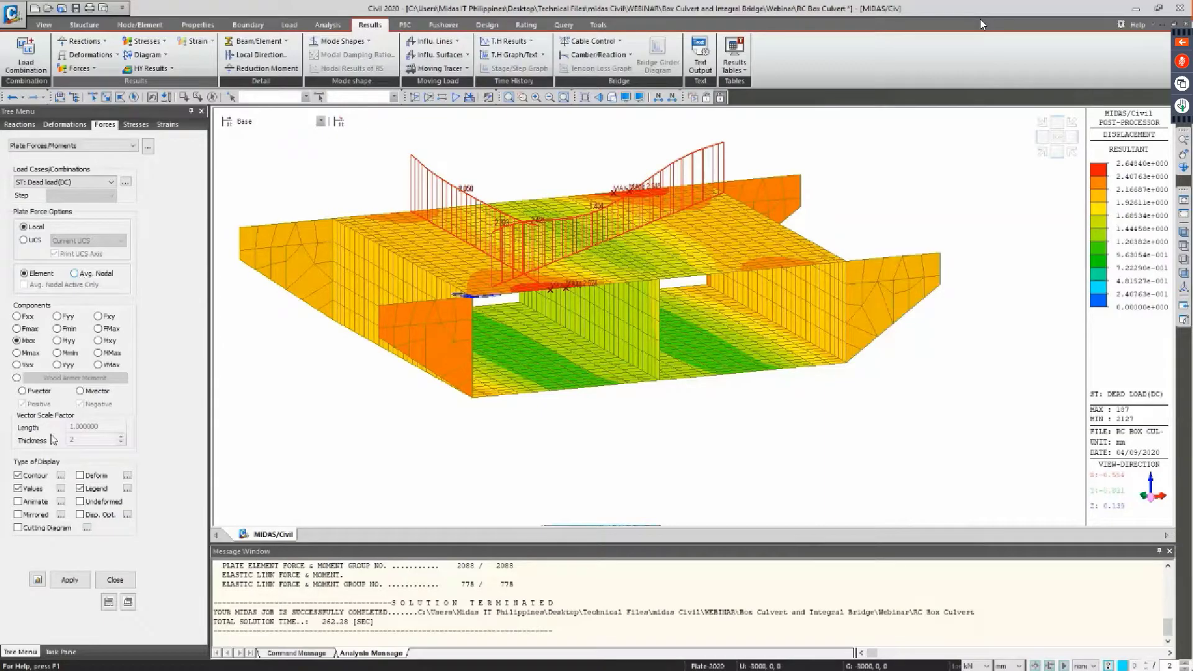
pyautogui.click(69, 580)
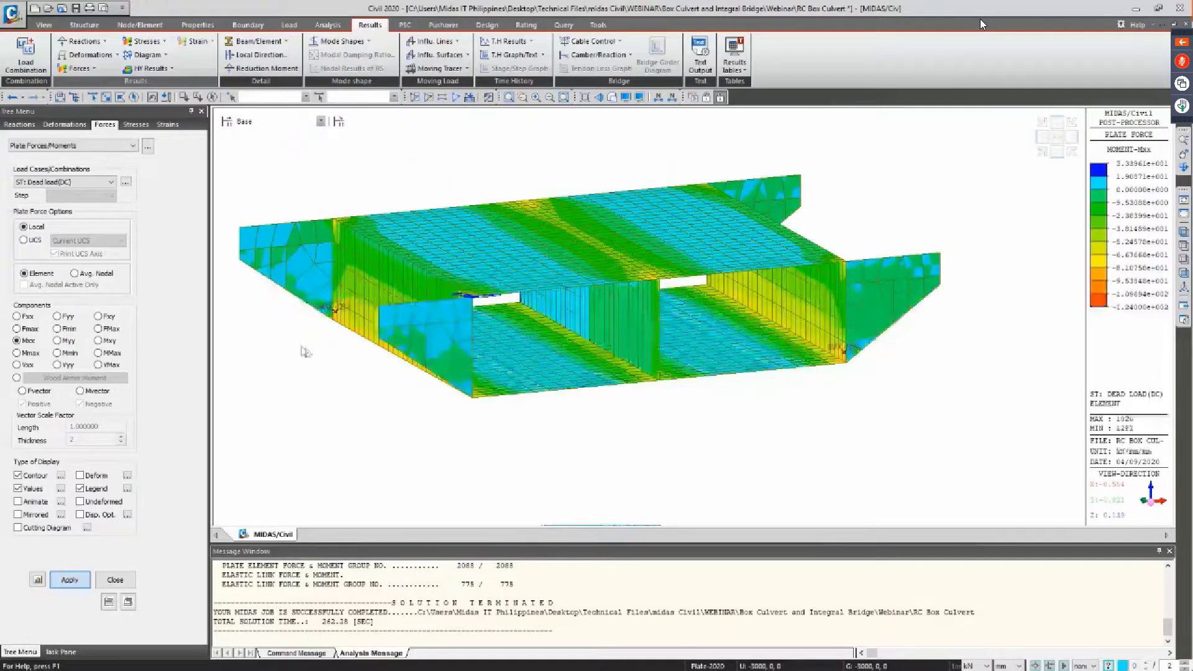
pyautogui.keyDown('ctrl'); pyautogui.moveTo(309, 343); pyautogui.dragTo(328, 427, button='middle'); pyautogui.keyUp('ctrl')
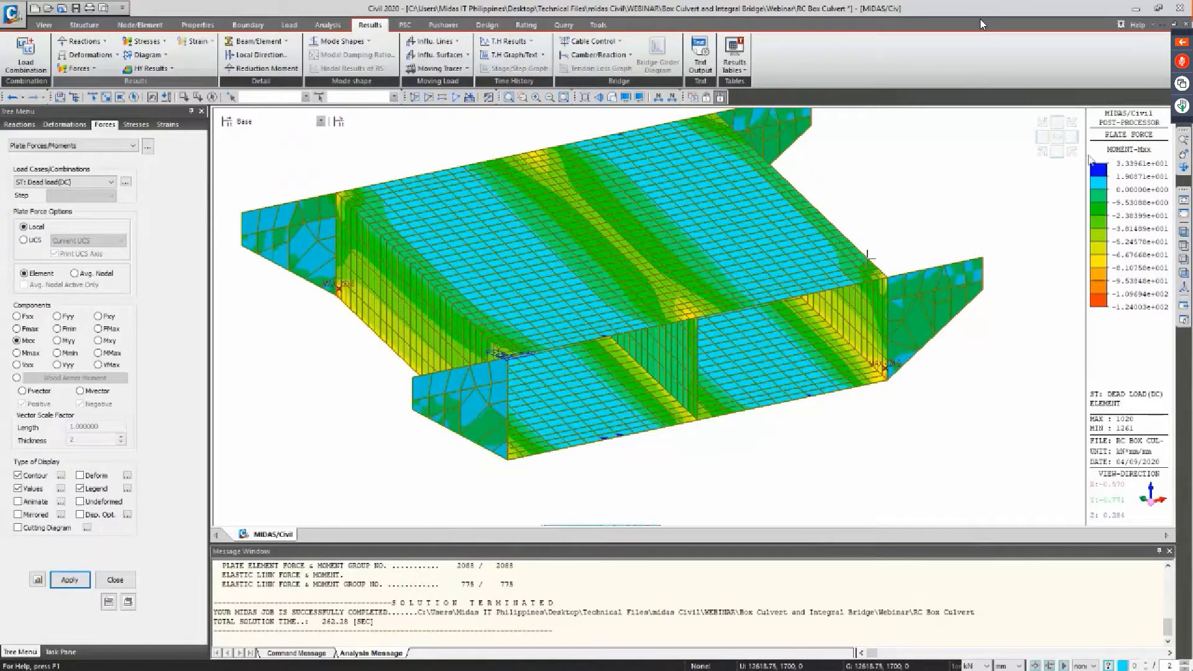
pyautogui.moveTo(992, 204); pyautogui.dragTo(1004, 236, button='middle')
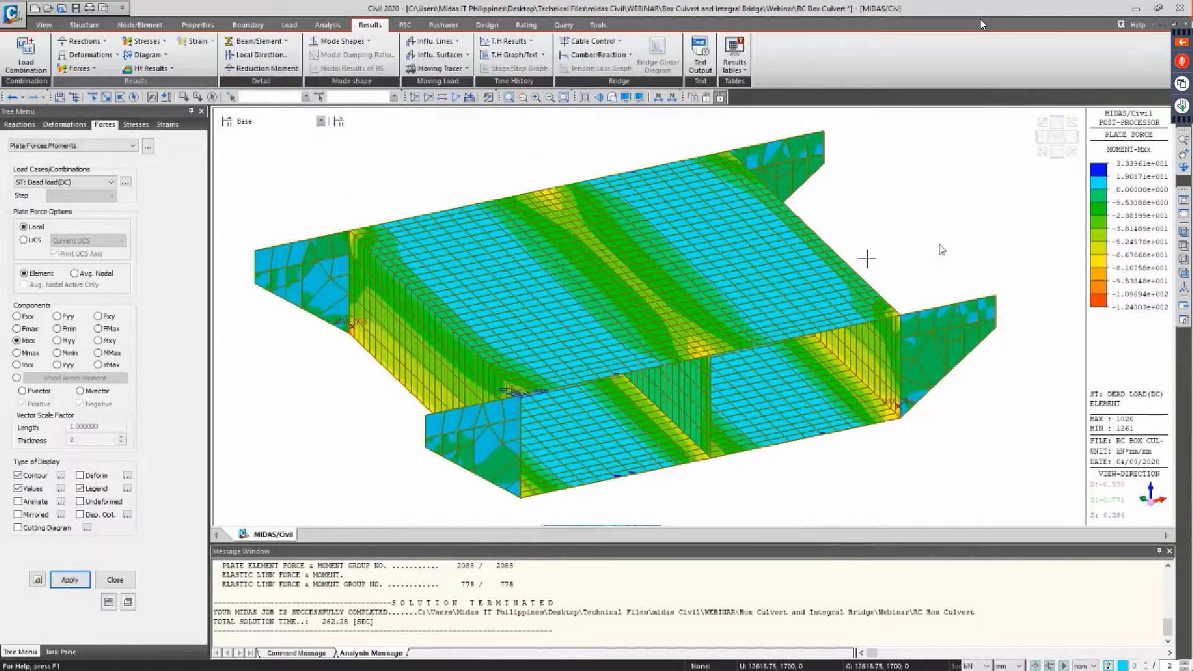
pyautogui.moveTo(696, 341)
pyautogui.keyDown('ctrl'); pyautogui.mouseDown(button='middle')
pyautogui.moveTo(698, 330)
pyautogui.moveTo(697, 342)
pyautogui.mouseUp(button='middle'); pyautogui.keyUp('ctrl')
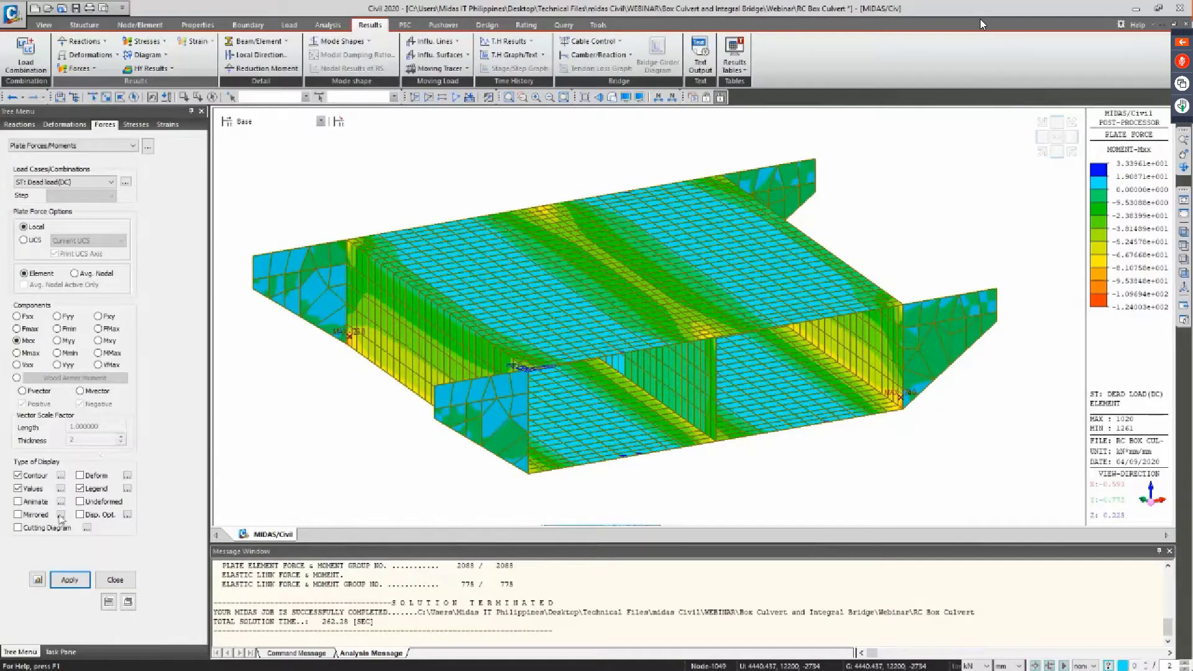
# Enable the cutting diagram for the plate moments and display Mxx along Cut-Line #1 and Cut-Line #2
pyautogui.click(18, 529)
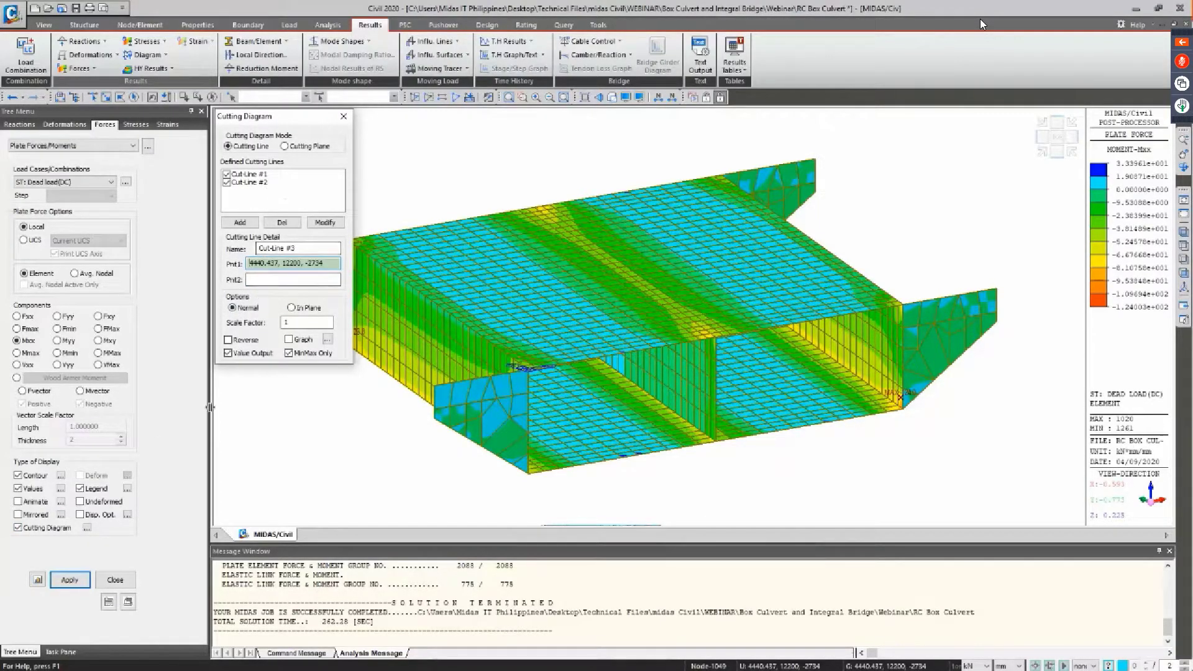
pyautogui.click(74, 577)
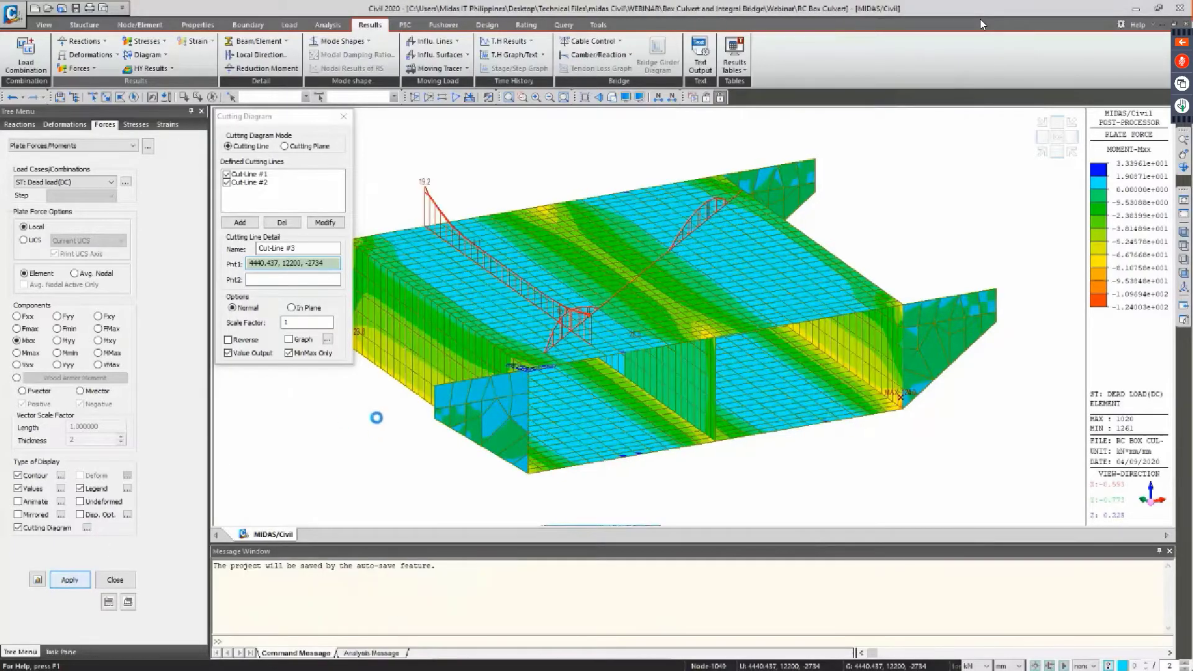
pyautogui.keyDown('ctrl'); pyautogui.moveTo(405, 443); pyautogui.dragTo(366, 428, button='middle'); pyautogui.keyUp('ctrl')
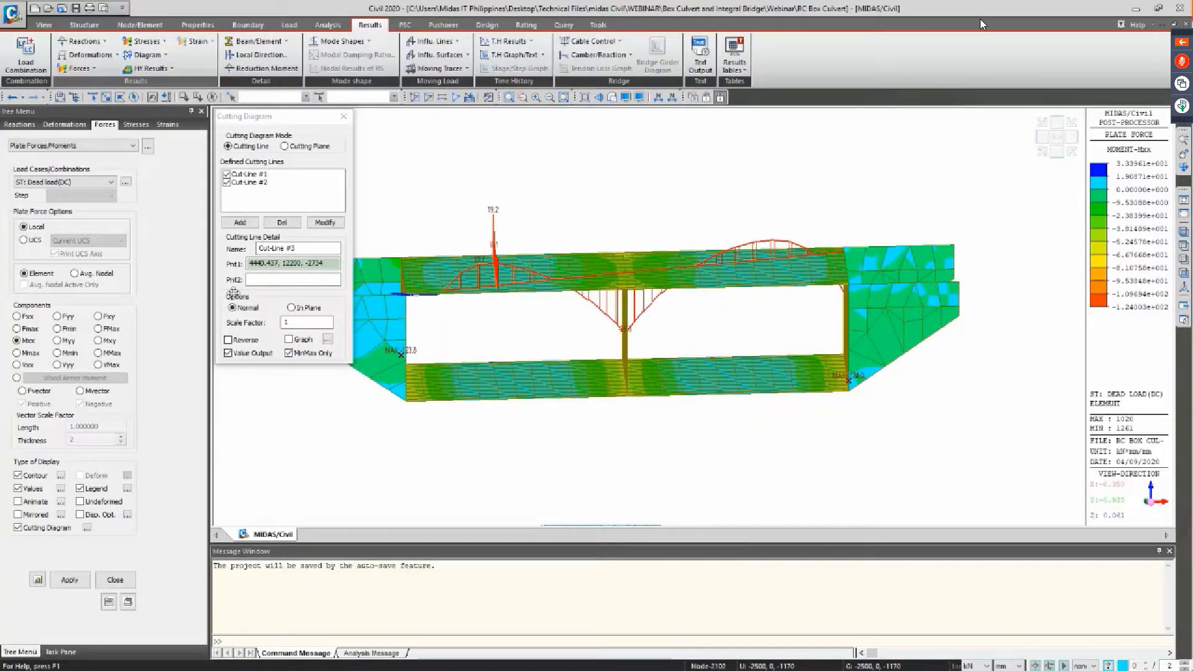
# Redisplay the Mxx contour and cutting diagrams with average nodal values, and close the cutting diagram settings
pyautogui.click(73, 274)
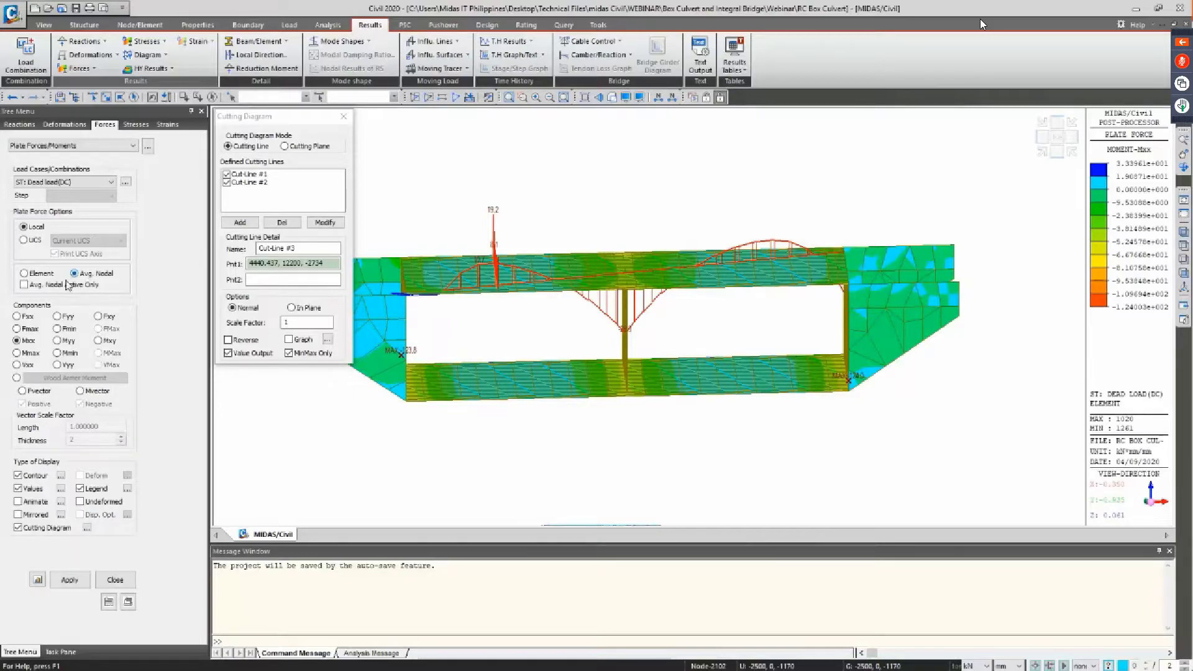
pyautogui.click(70, 578)
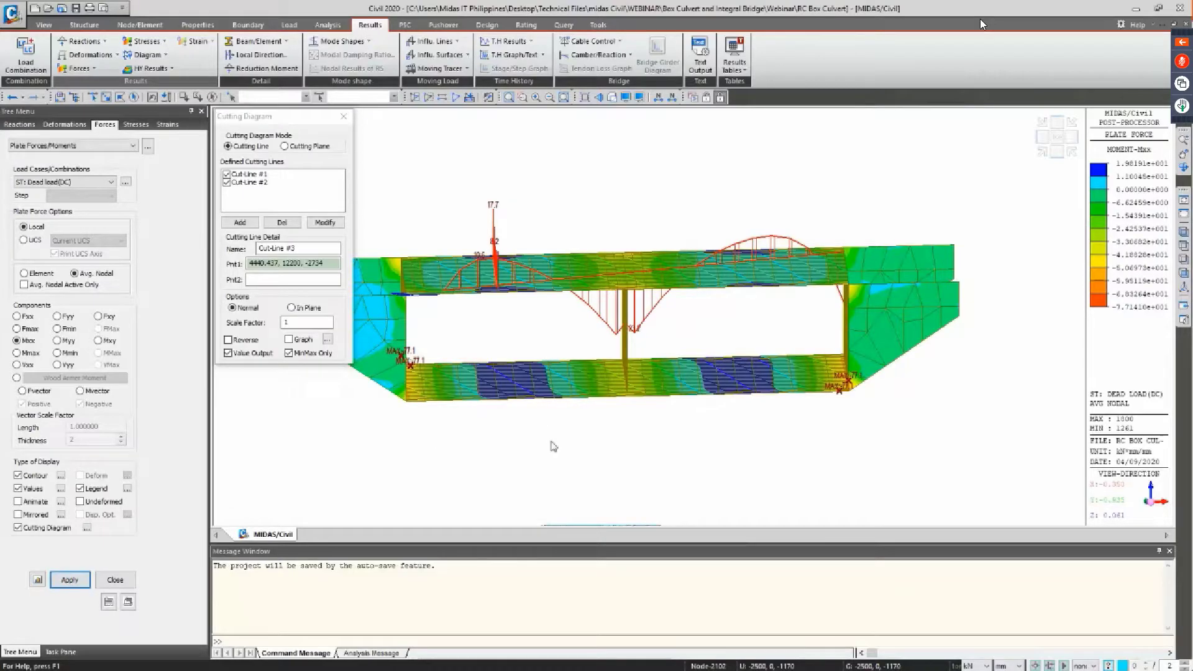
pyautogui.moveTo(553, 443)
pyautogui.keyDown('ctrl'); pyautogui.mouseDown(button='middle')
pyautogui.moveTo(581, 443)
pyautogui.moveTo(554, 445)
pyautogui.moveTo(546, 429)
pyautogui.moveTo(535, 442)
pyautogui.moveTo(558, 433)
pyautogui.moveTo(549, 437)
pyautogui.mouseUp(button='middle'); pyautogui.keyUp('ctrl')
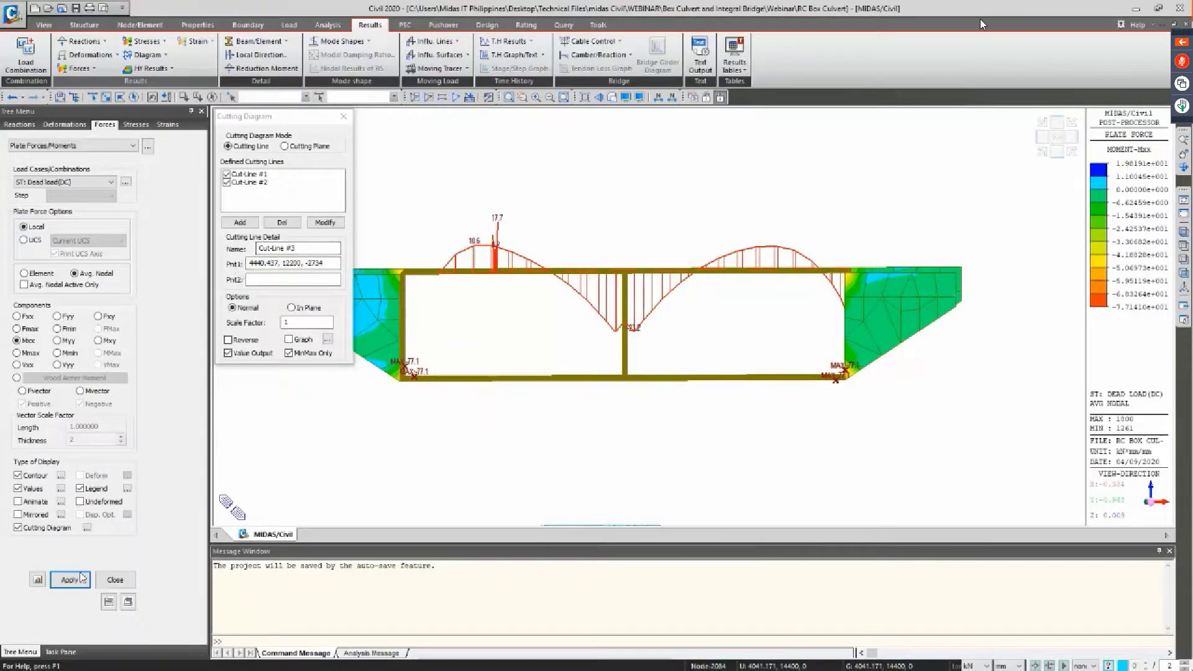
pyautogui.click(343, 117)
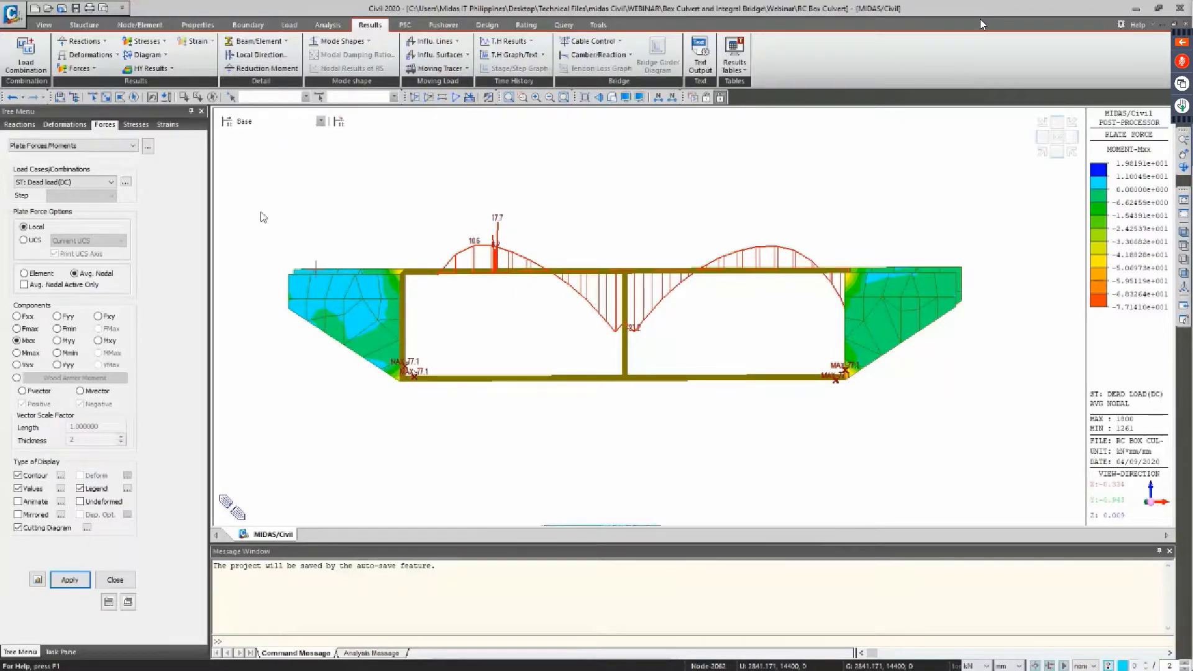
# Open the Local Direction Force Sum in Line Select mode, keeping Dead load(DC) as the load case
pyautogui.click(282, 57)
pyautogui.moveTo(275, 55); pyautogui.dragTo(135, 67)
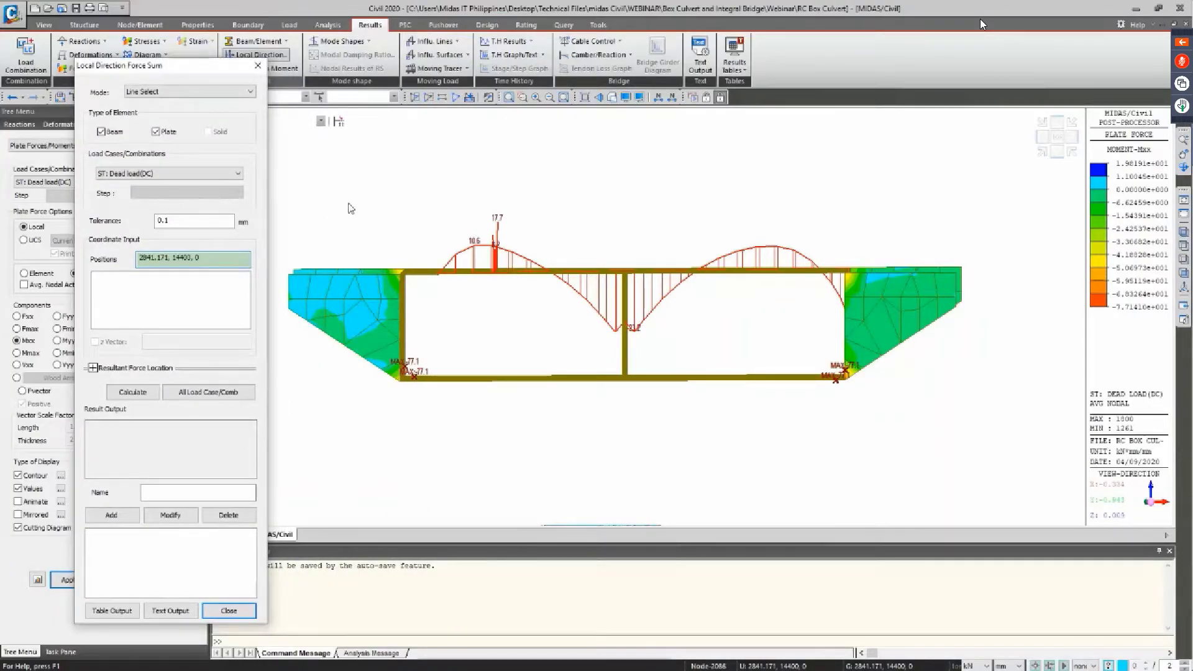
pyautogui.moveTo(351, 208); pyautogui.dragTo(356, 212, button='middle')
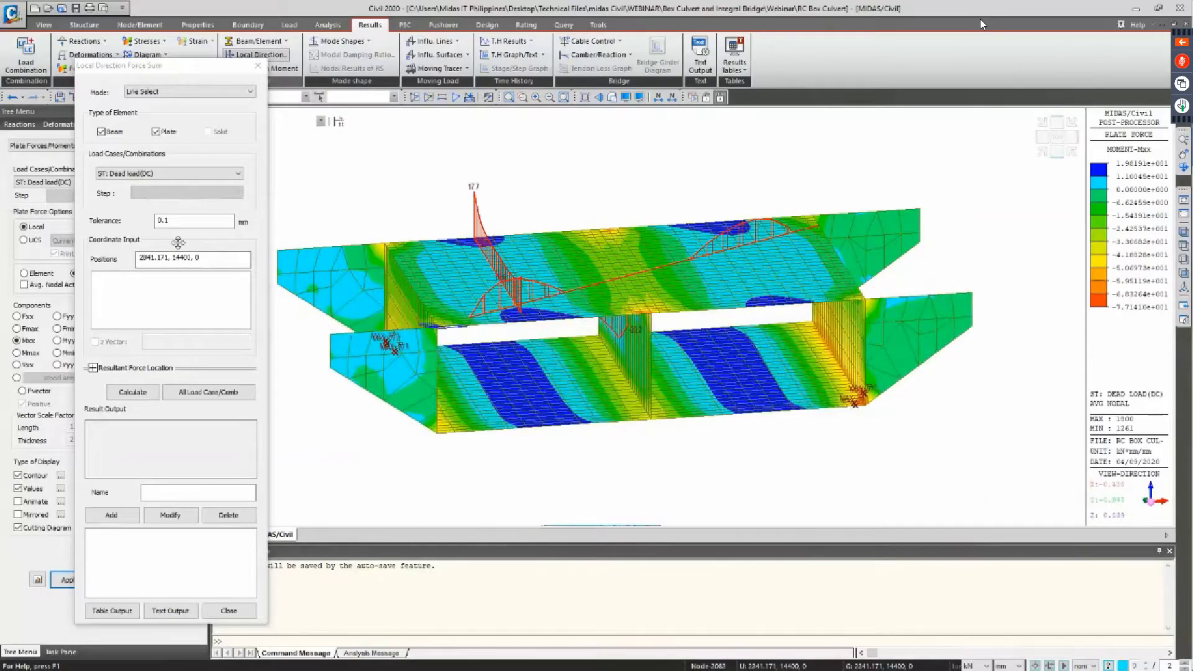
pyautogui.click(181, 176)
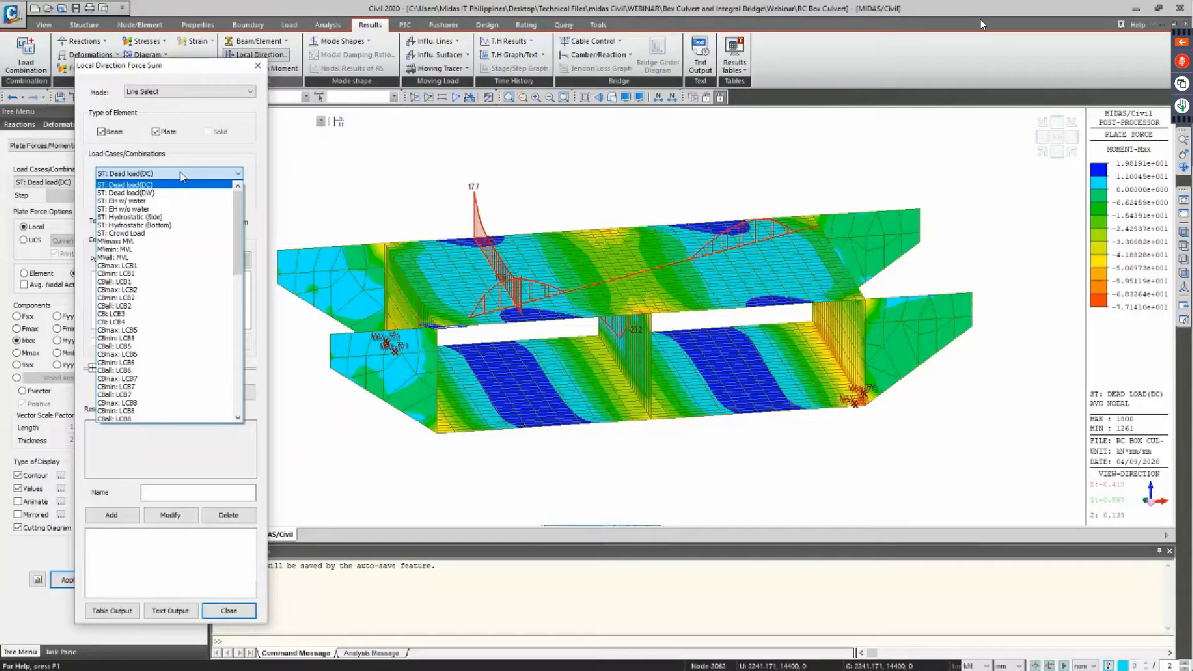
pyautogui.click(181, 177)
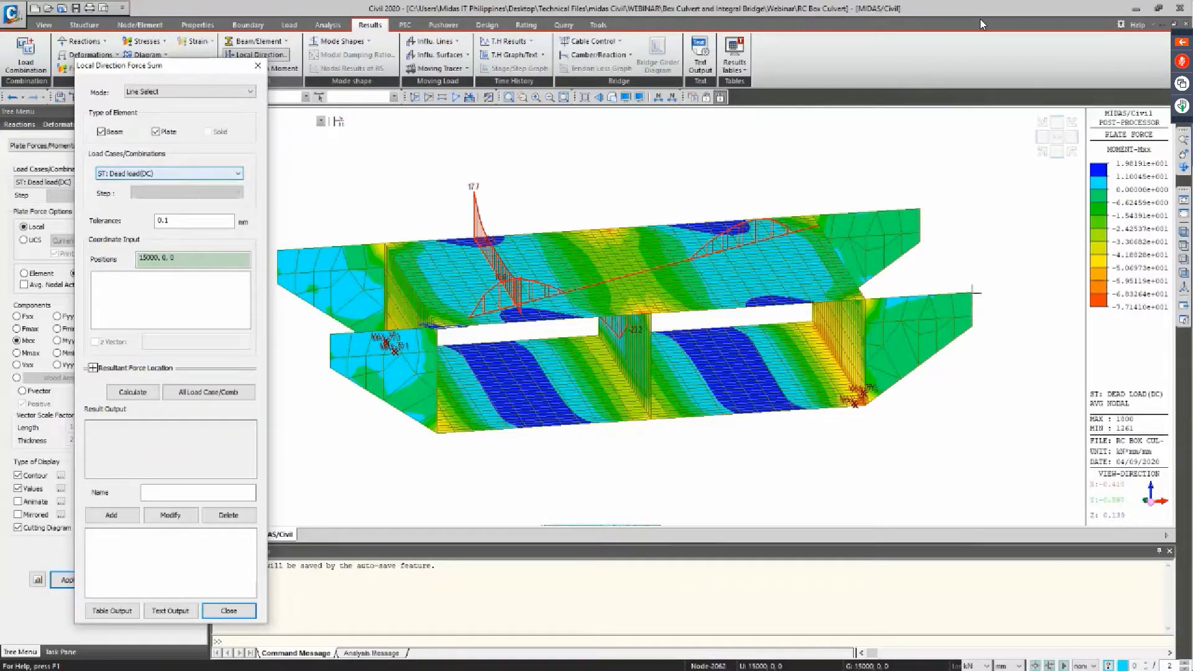
# Define a line across the top slab from 6241.171, 14400, 0 to 1000, 0, 0 and calculate its local direction force sum
pyautogui.click(981, 24)
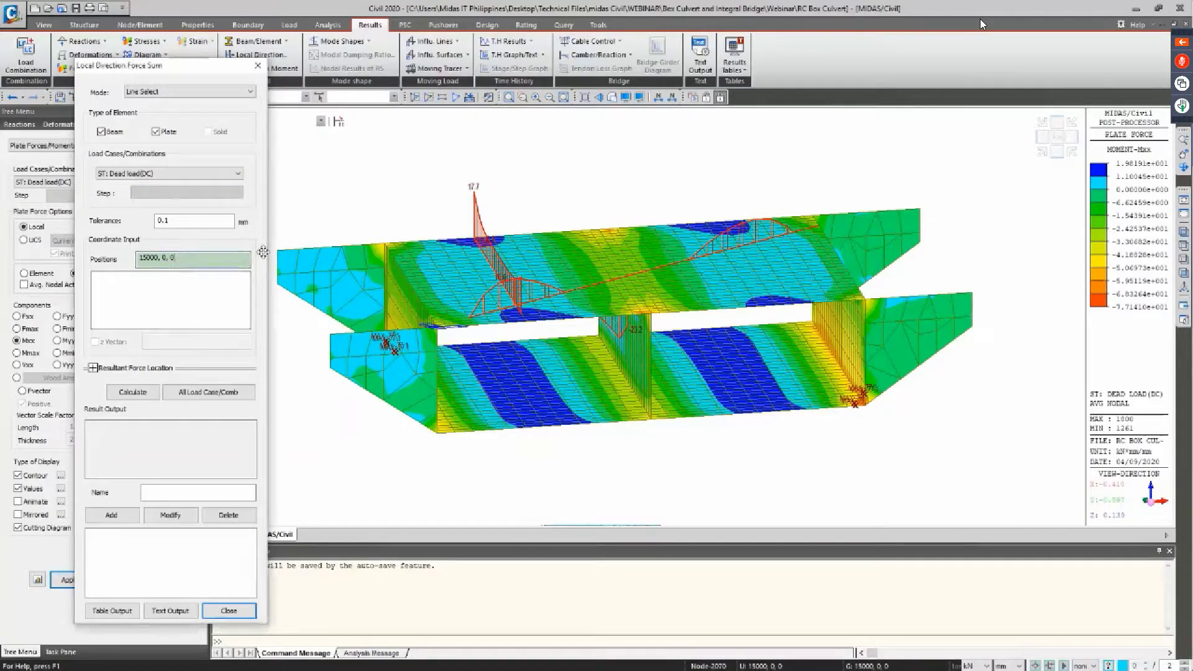
pyautogui.click(420, 240)
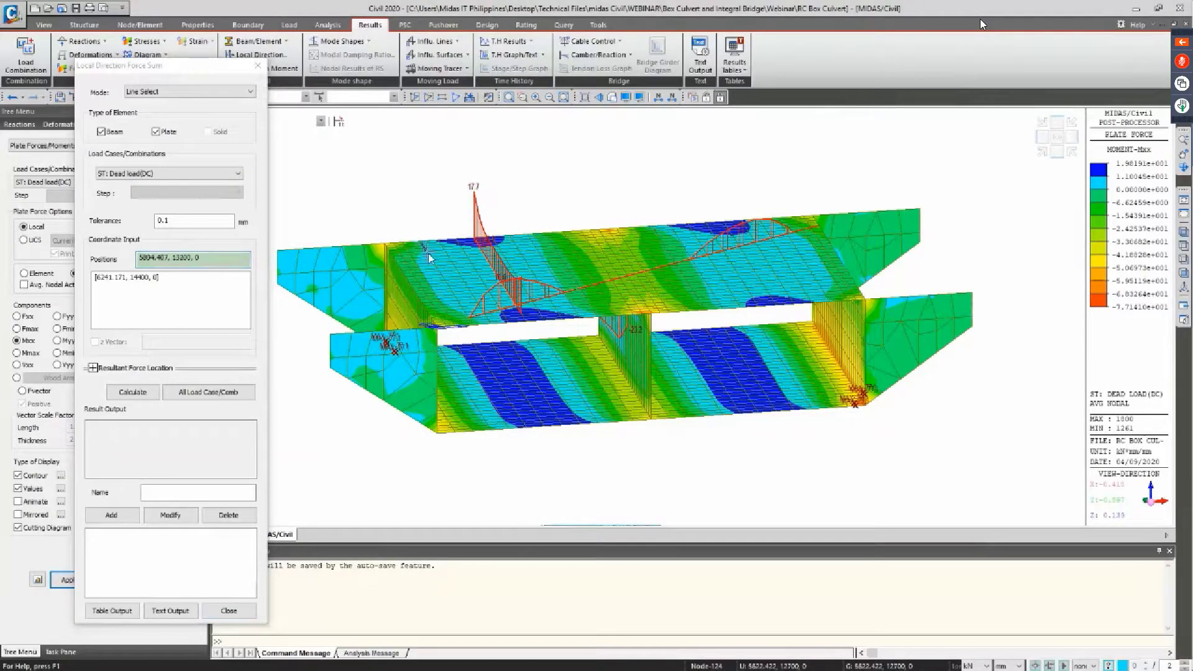
pyautogui.click(475, 326)
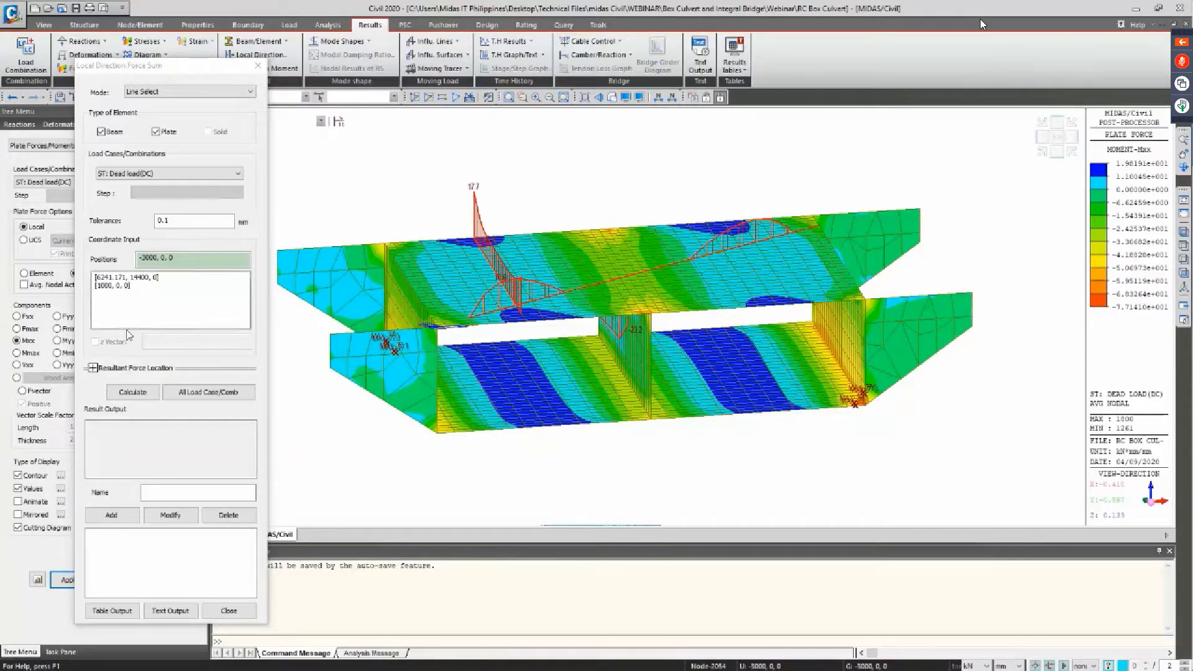
pyautogui.click(118, 515)
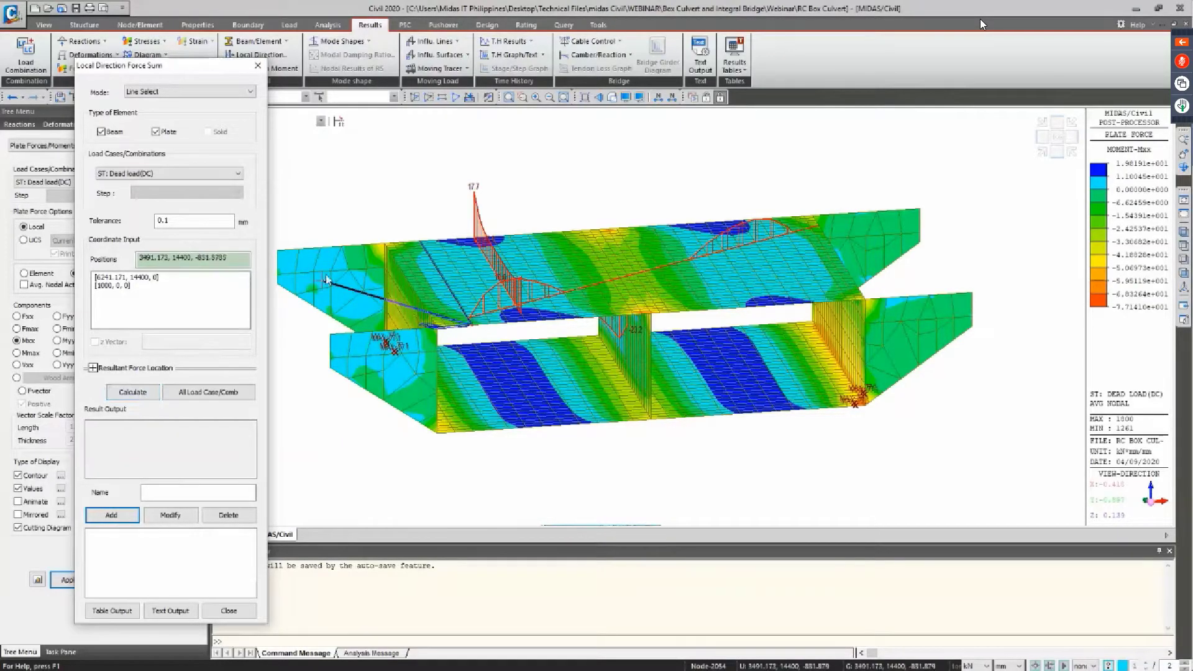
pyautogui.click(368, 251)
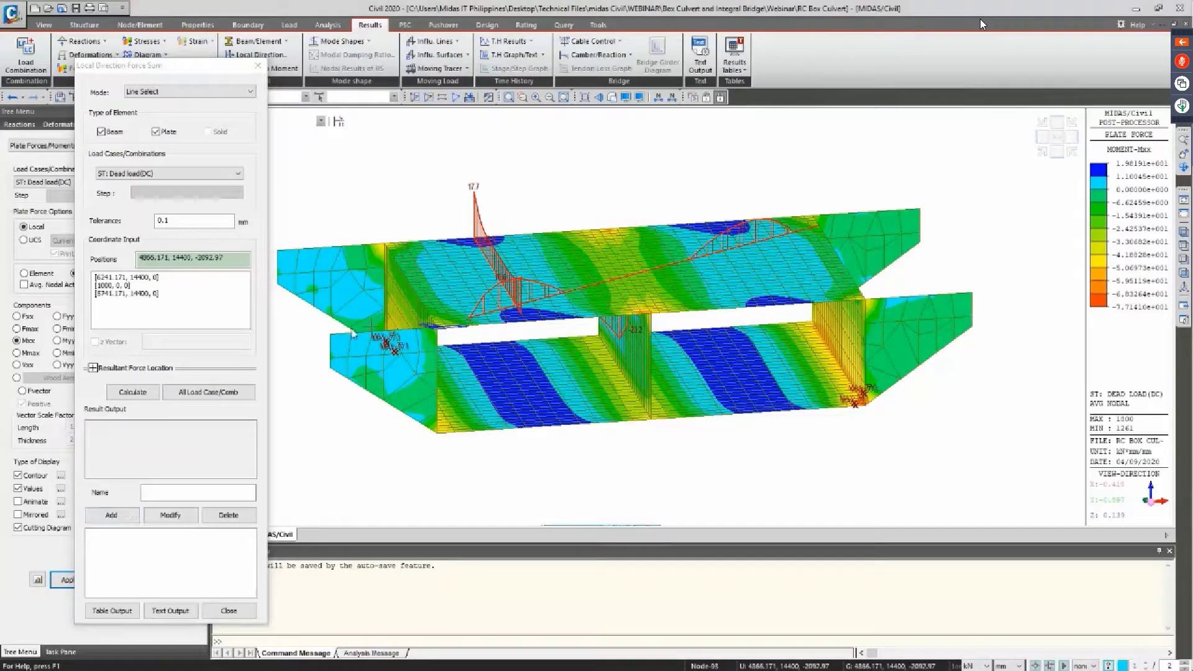
pyautogui.click(148, 397)
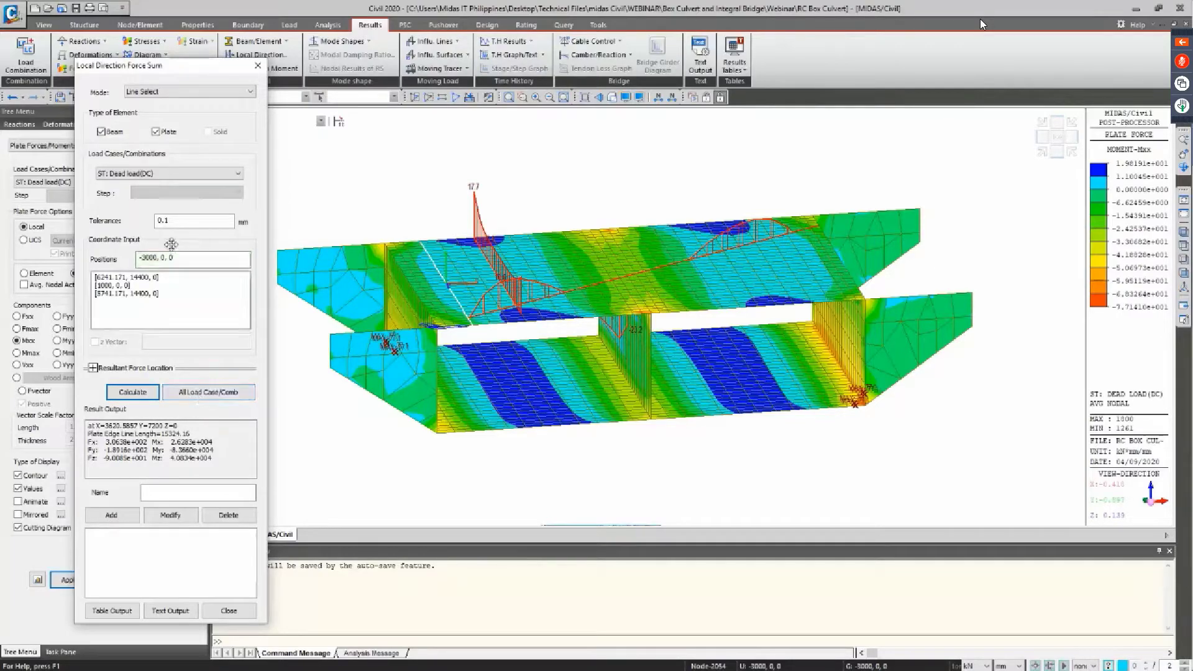
# Generate the local direction force sum for all load cases and combinations and examine the forces and moments in the text report
pyautogui.click(194, 396)
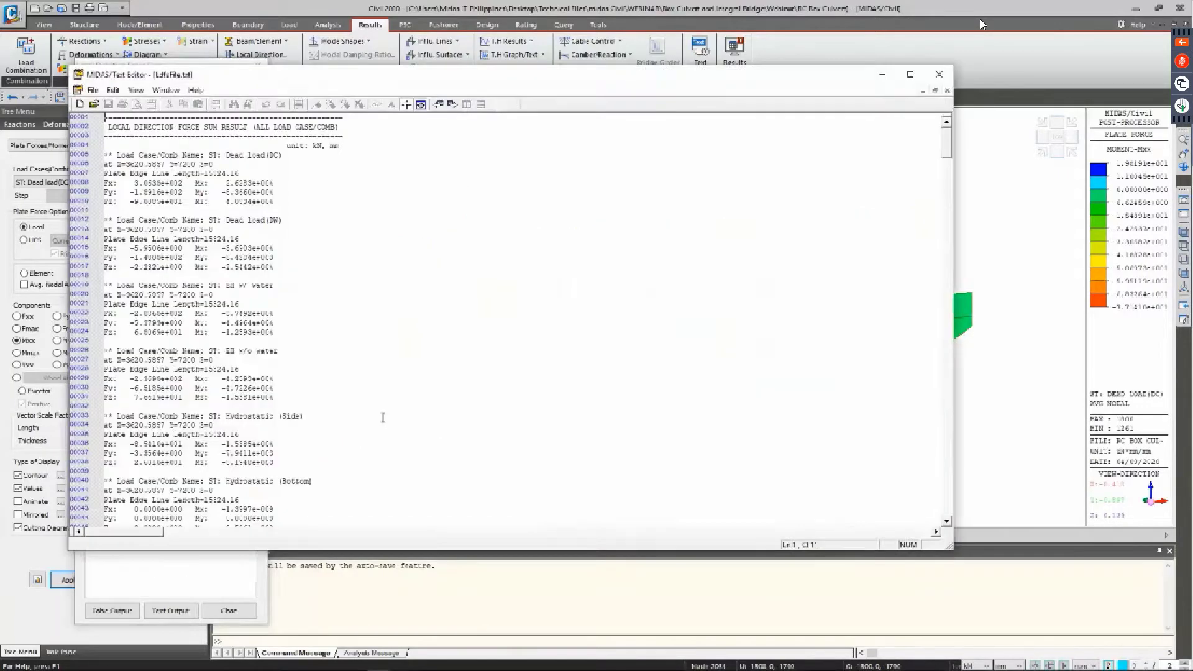
pyautogui.moveTo(373, 78); pyautogui.dragTo(429, 101)
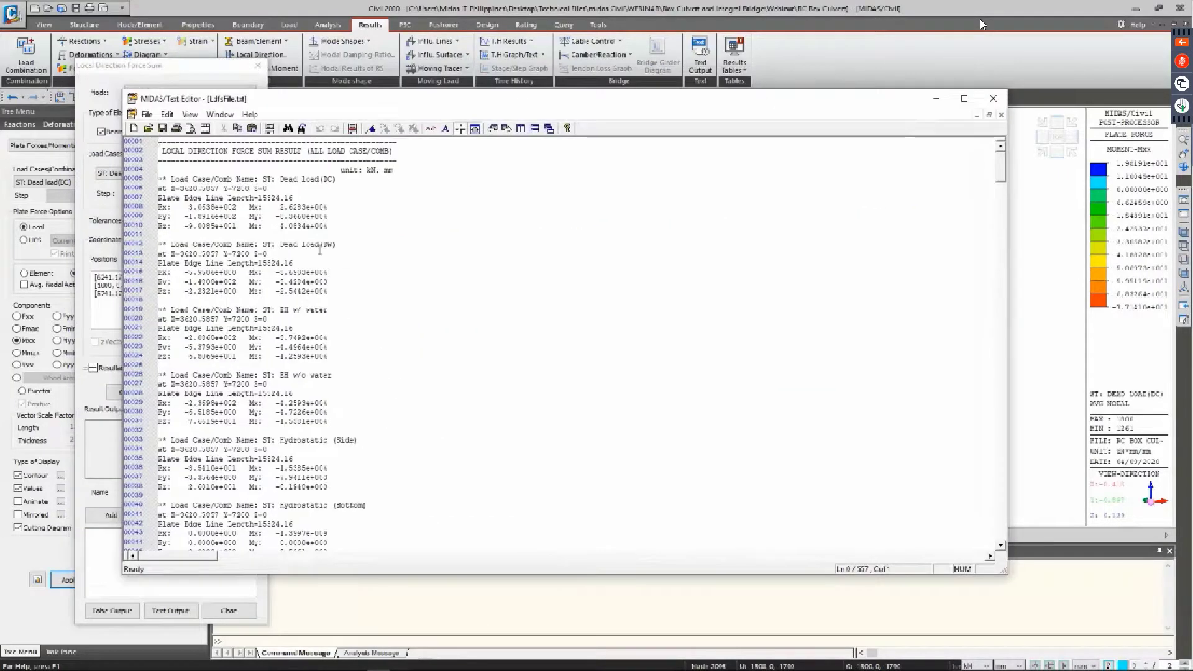
pyautogui.scroll(-7, 319, 250)
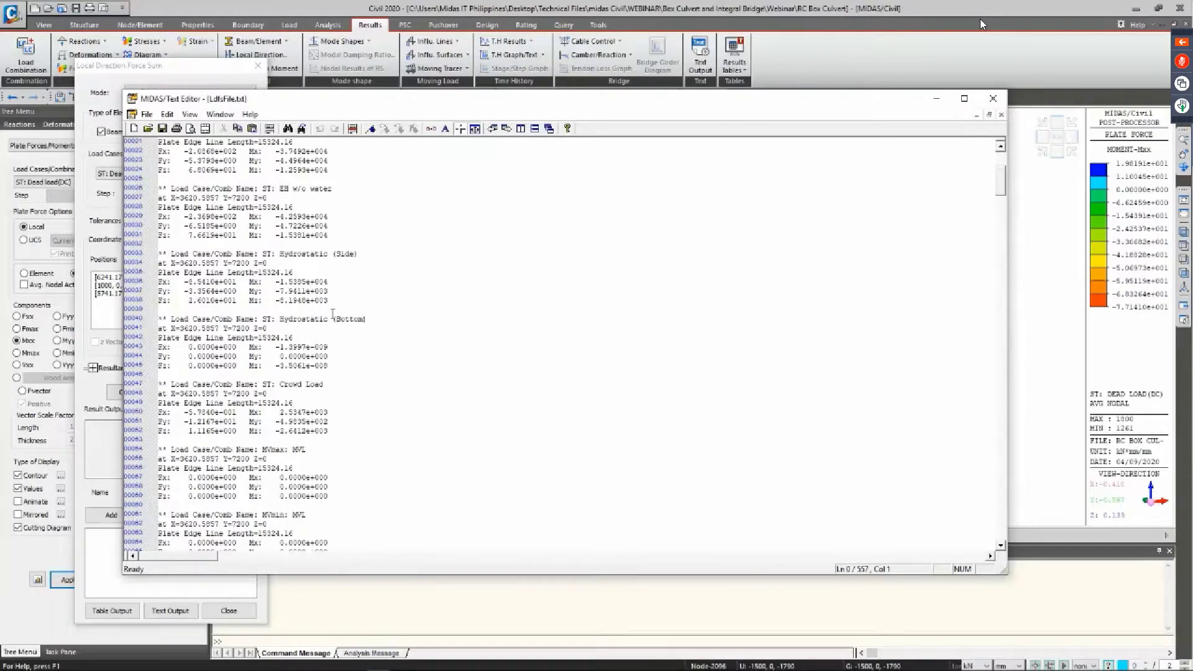
pyautogui.scroll(-20, 343, 303)
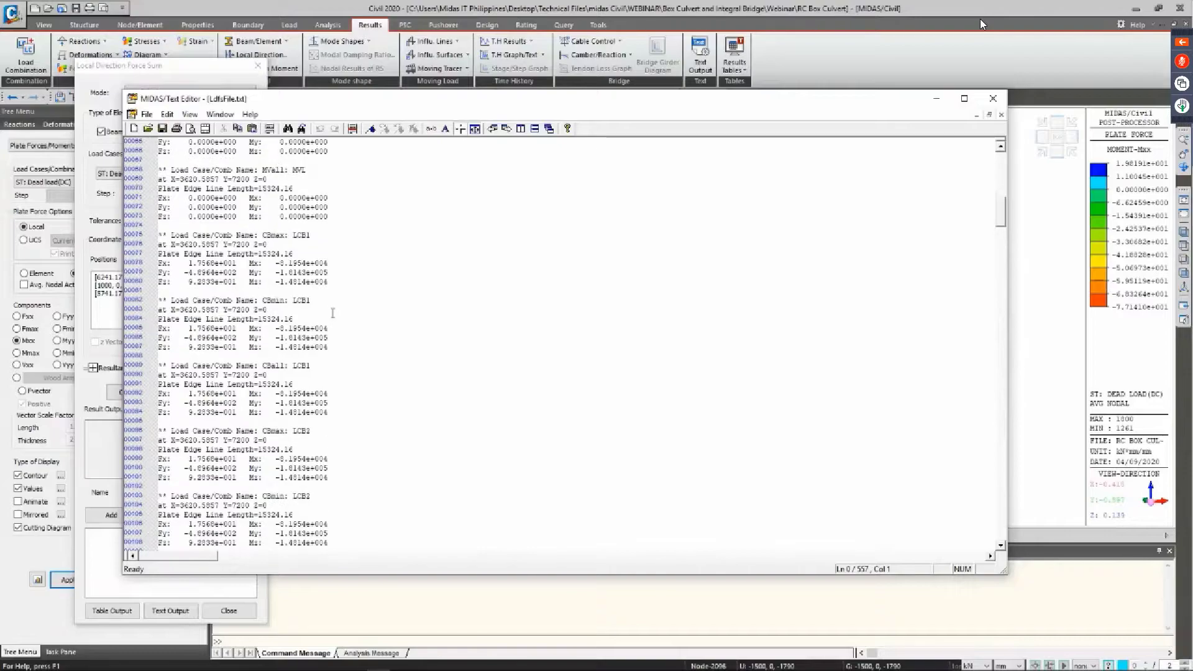
pyautogui.scroll(-8, 333, 312)
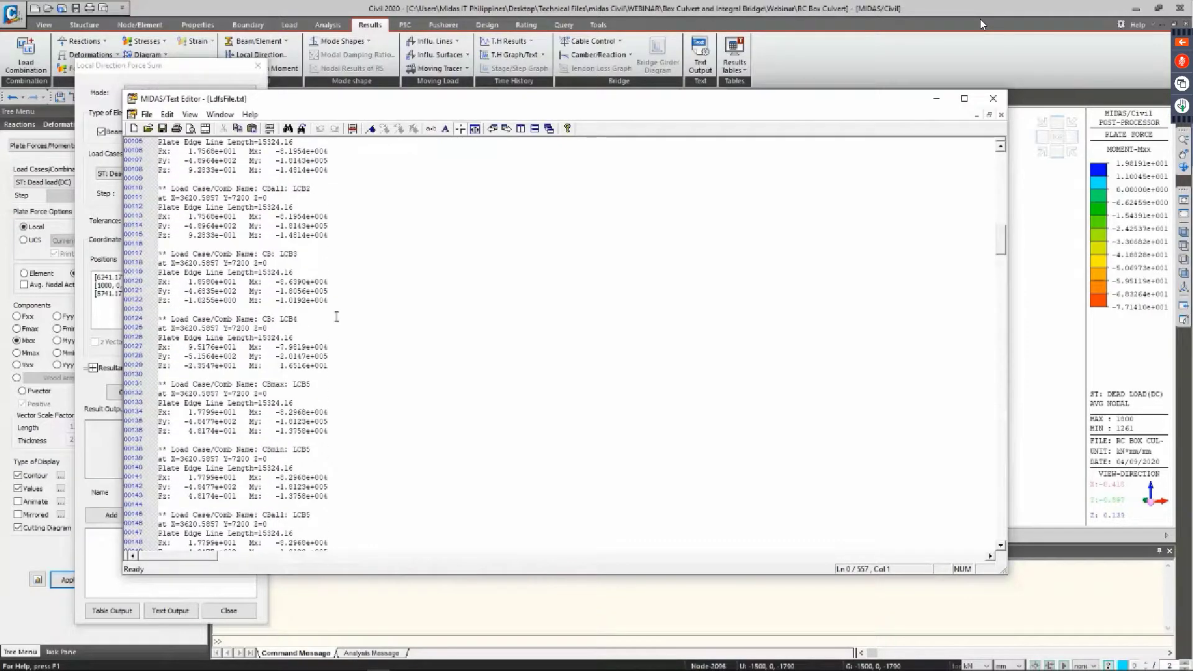
pyautogui.scroll(-8, 336, 317)
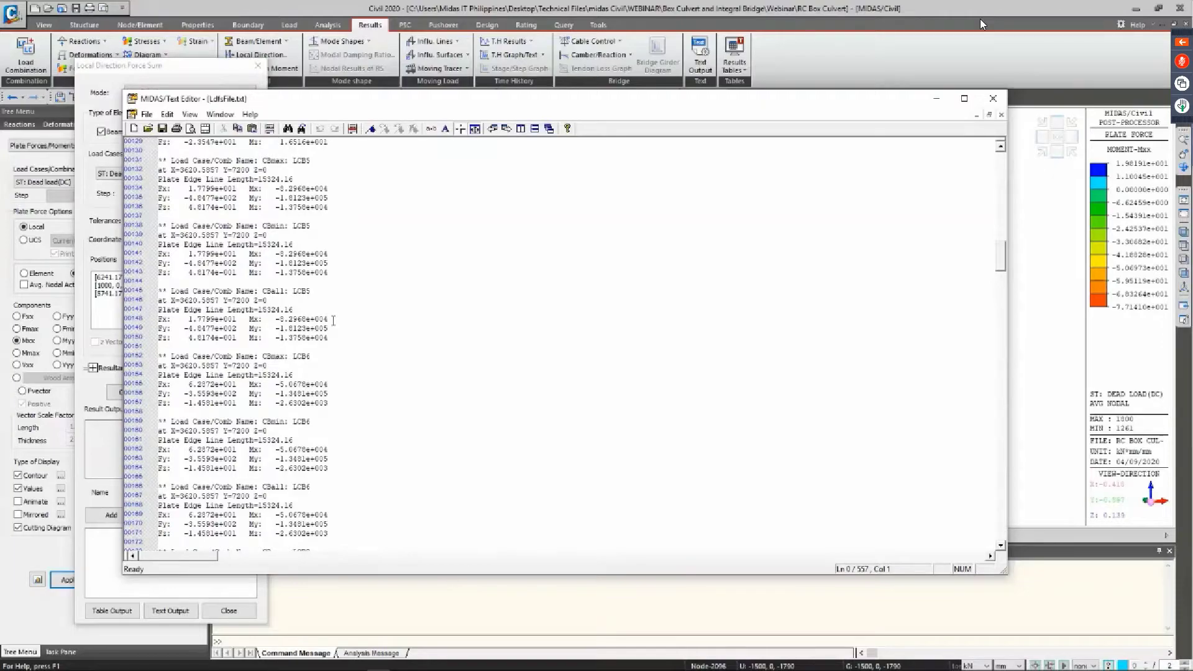
pyautogui.scroll(-10, 333, 320)
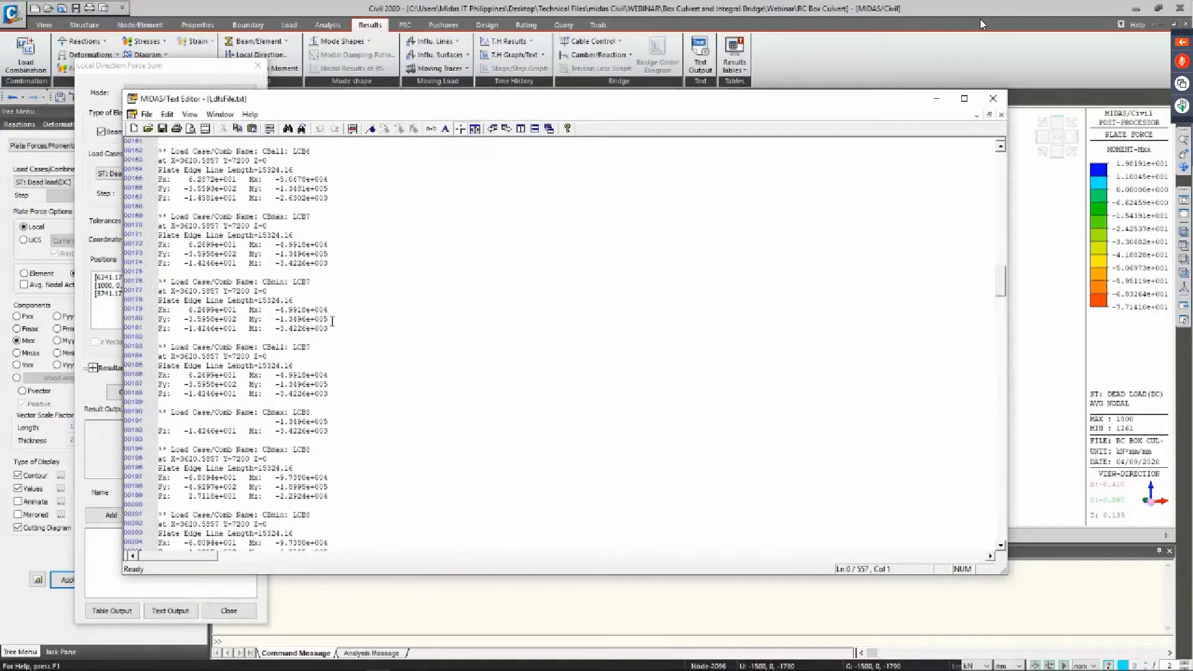
pyautogui.scroll(-20, 334, 321)
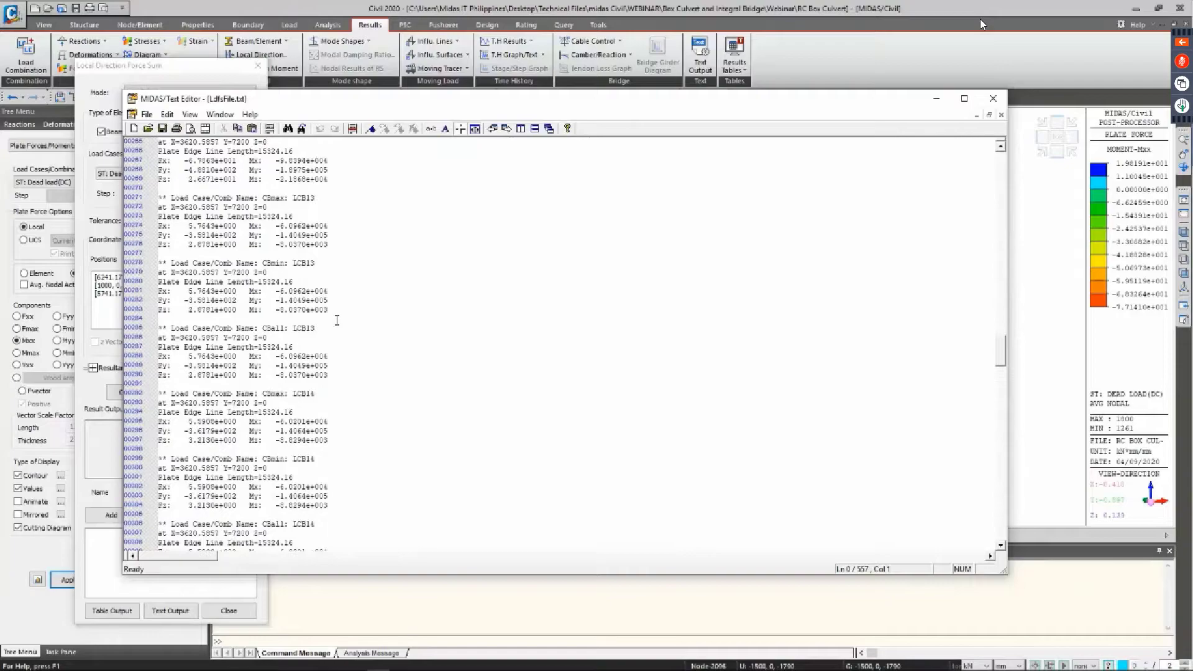
pyautogui.scroll(-3, 337, 320)
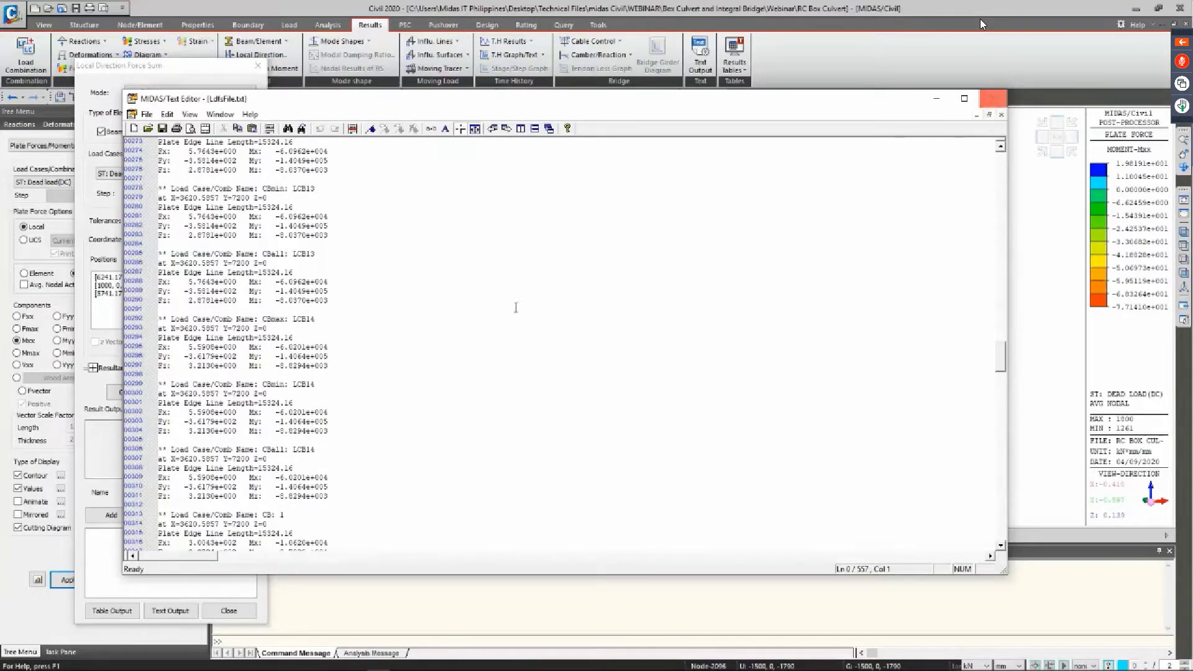
pyautogui.scroll(-20, 278, 400)
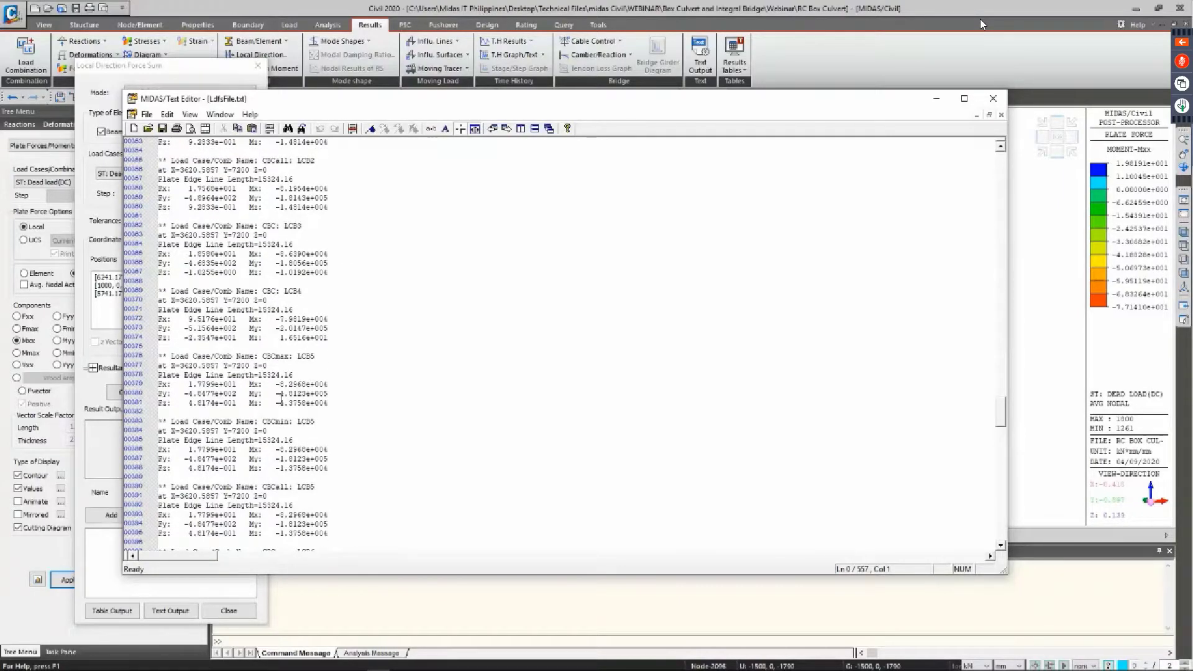
pyautogui.scroll(-14, 593, 379)
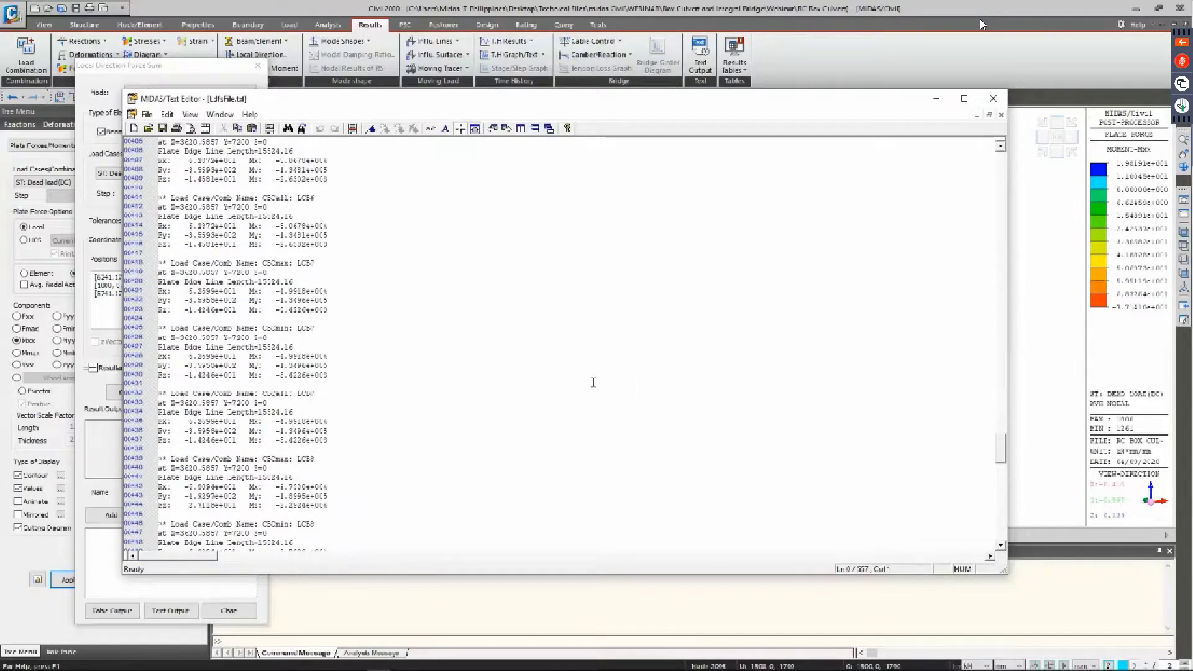
# Review the remaining load combination results in the force sum text output, then close it and the Local Direction Force Sum dialog
pyautogui.scroll(-20, 593, 382)
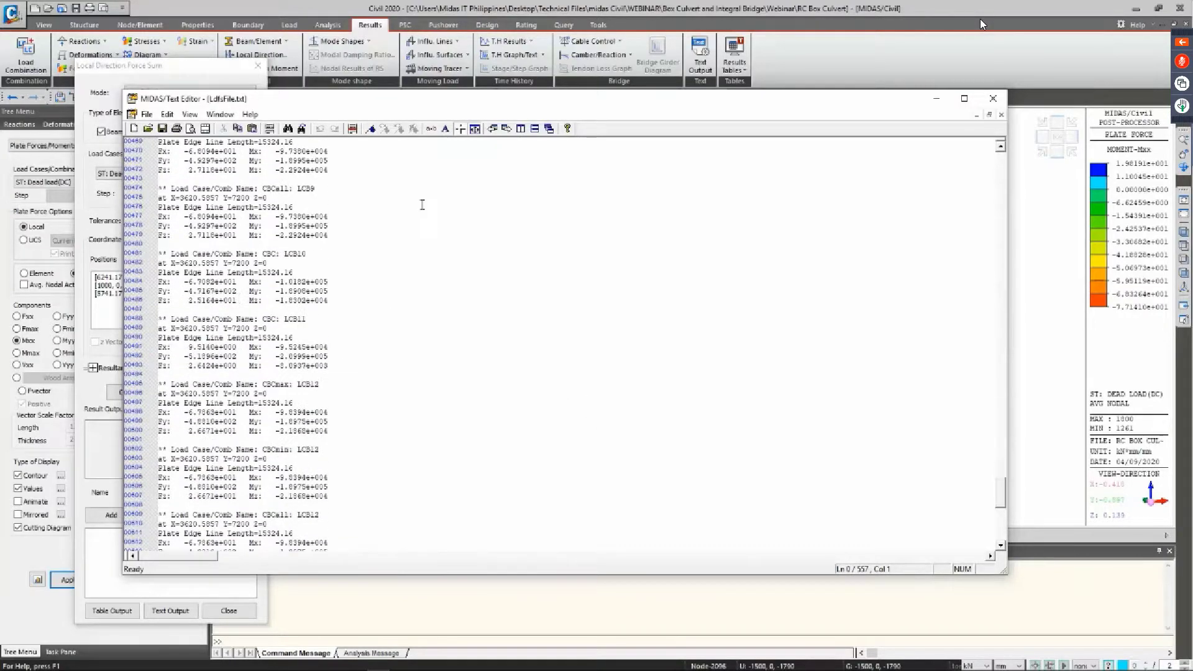
pyautogui.click(993, 99)
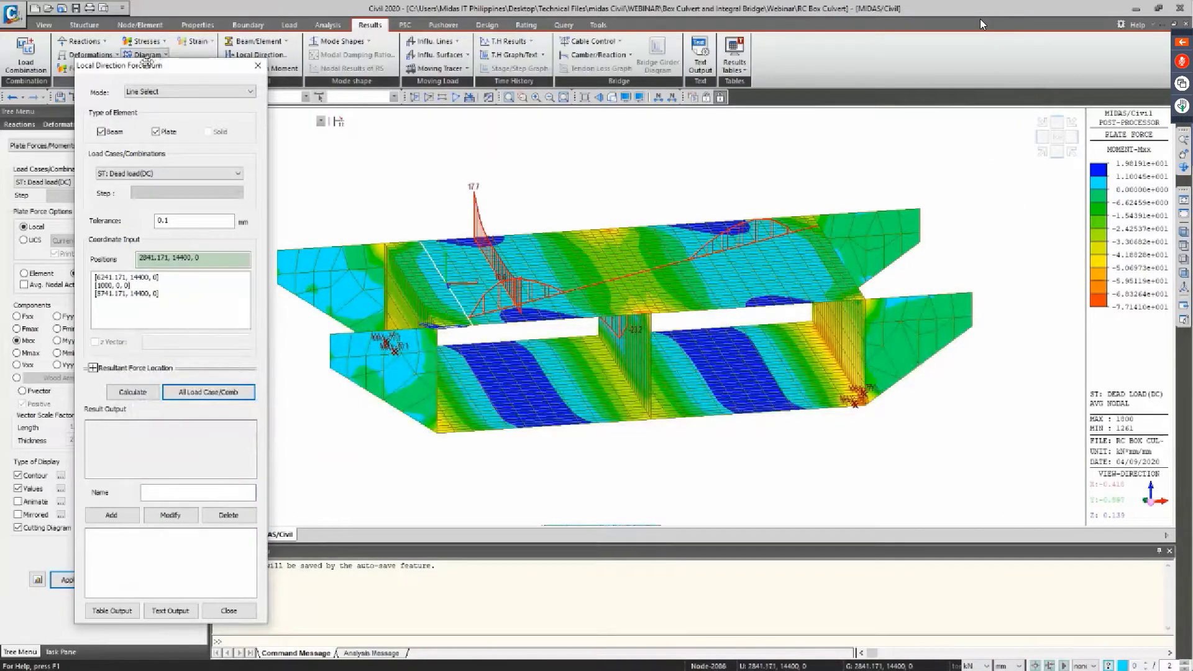
pyautogui.click(229, 611)
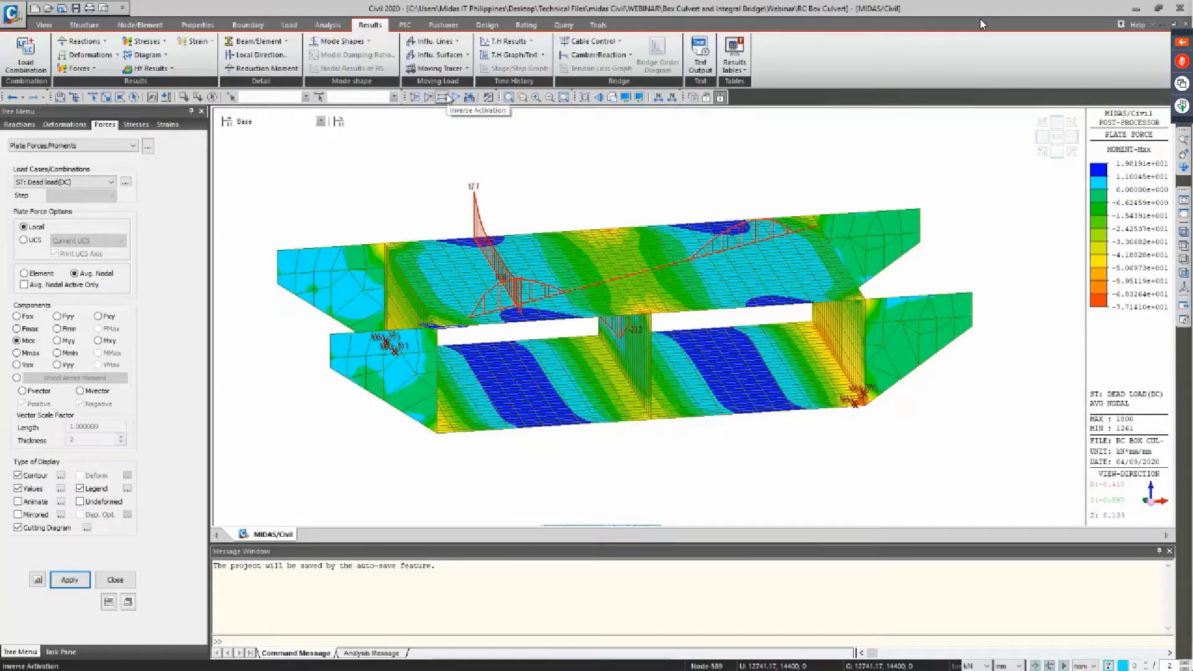
# View the moving load tracer settings for reactions and for displacements
pyautogui.click(422, 73)
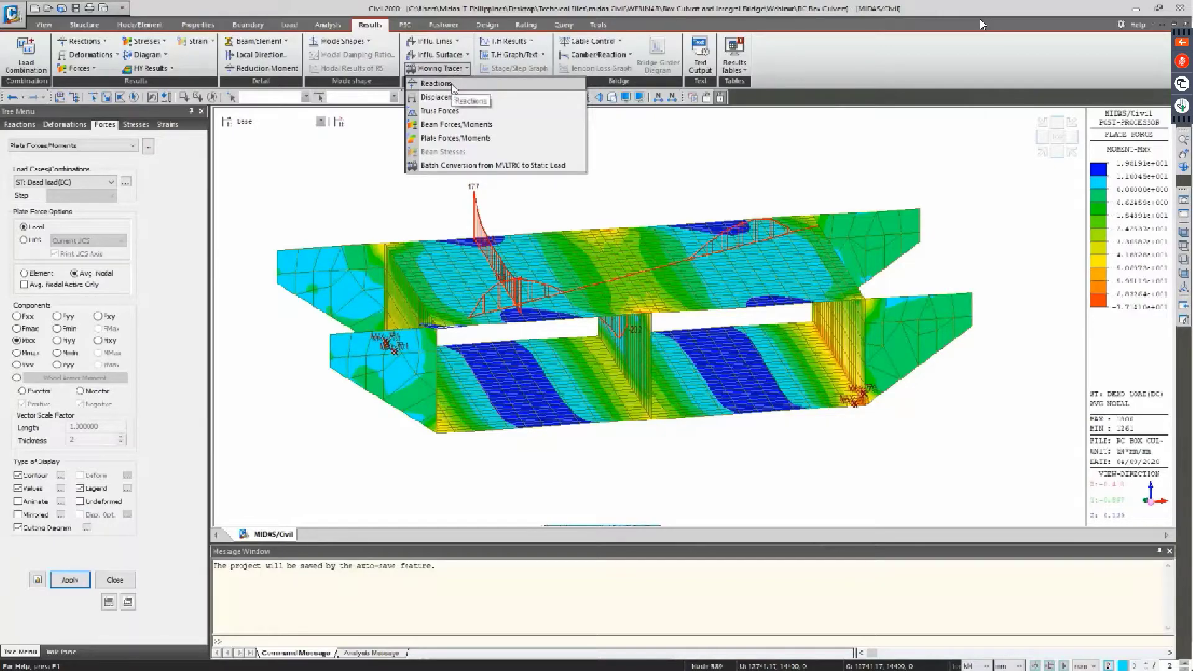
pyautogui.click(453, 85)
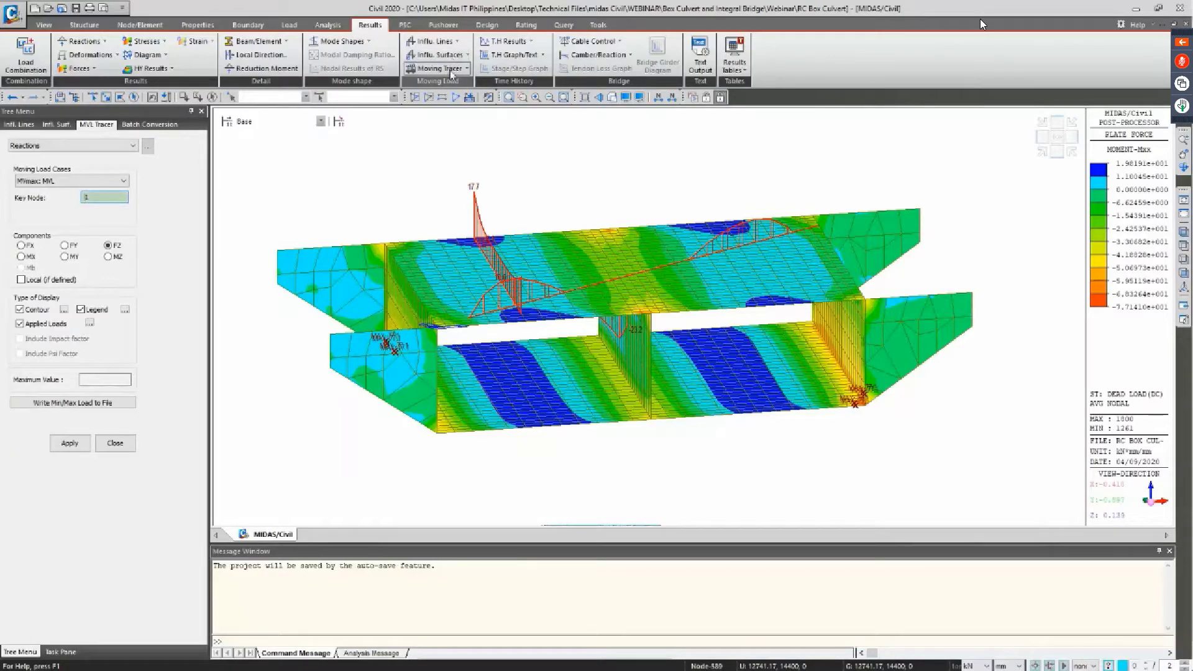
pyautogui.click(452, 68)
pyautogui.click(453, 97)
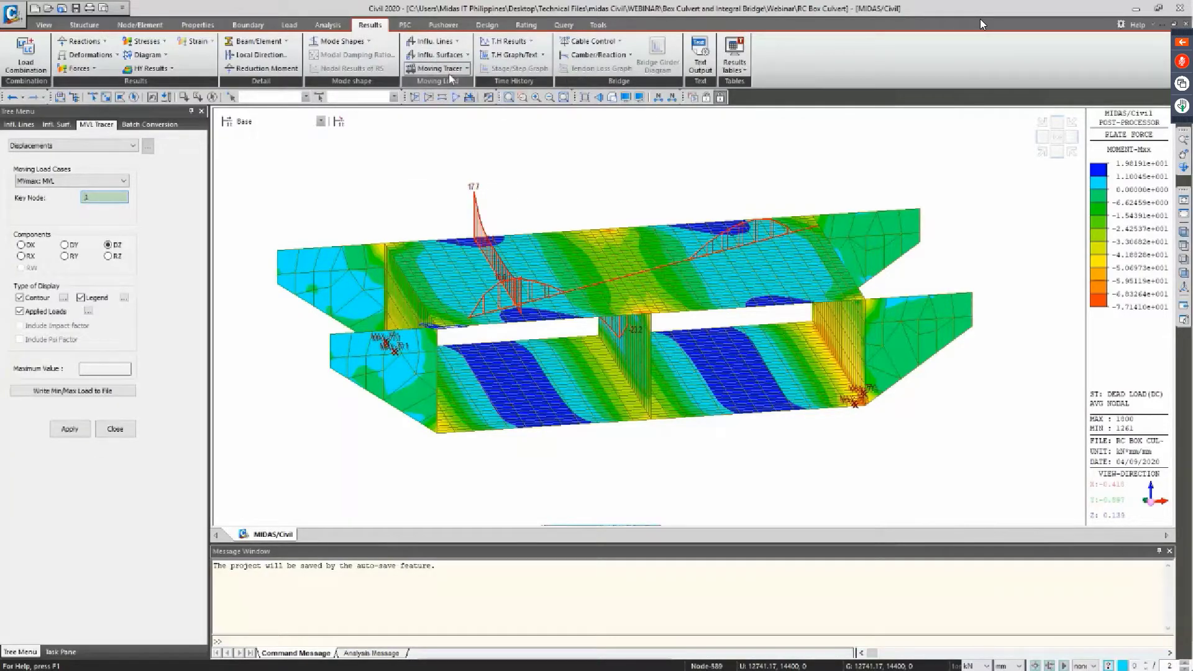
# Trace moving load case MVmax: MVL for the plate moment Mxx at the centre of key element 116 on the top slab
pyautogui.click(449, 73)
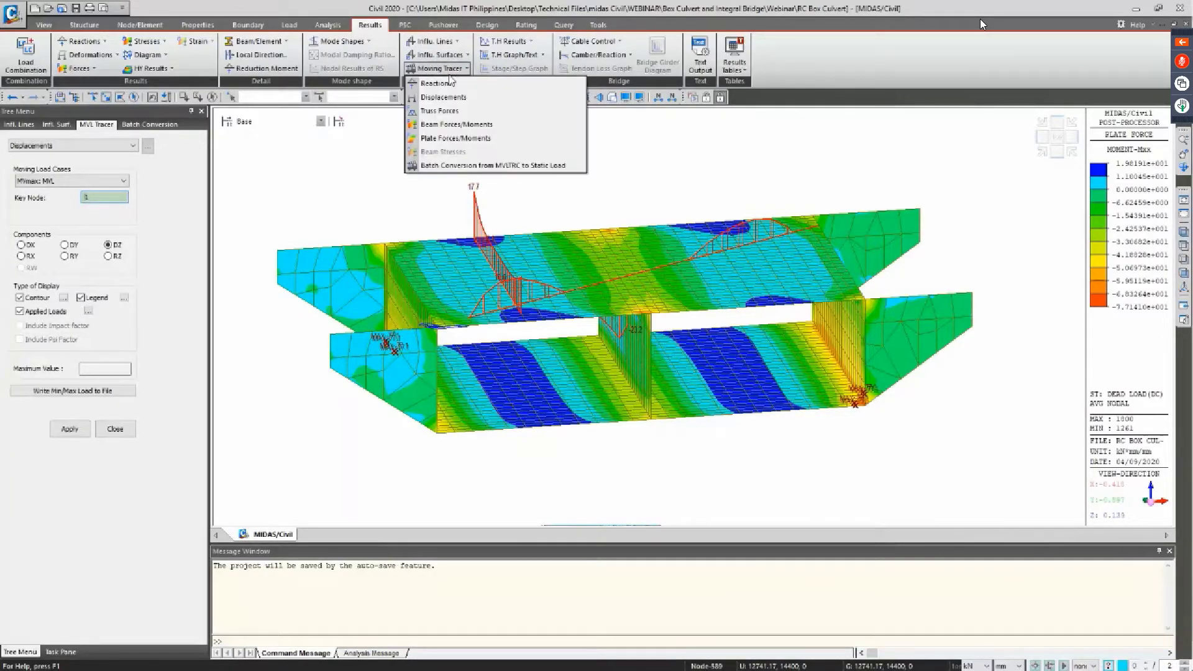
pyautogui.click(453, 138)
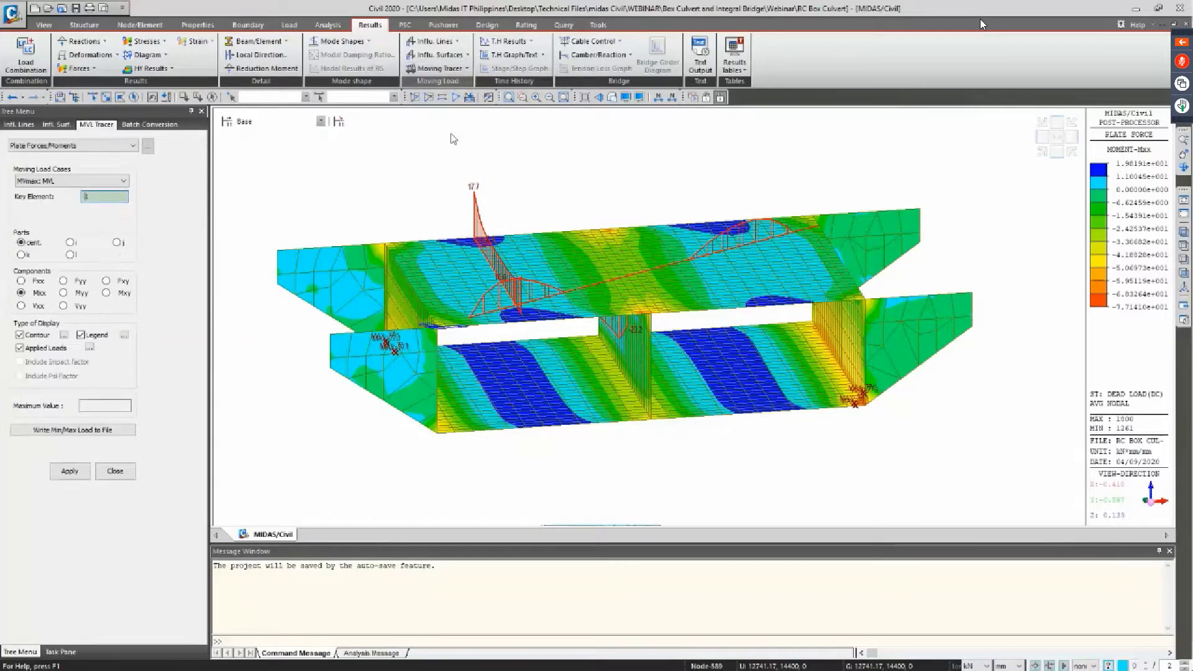
pyautogui.click(429, 69)
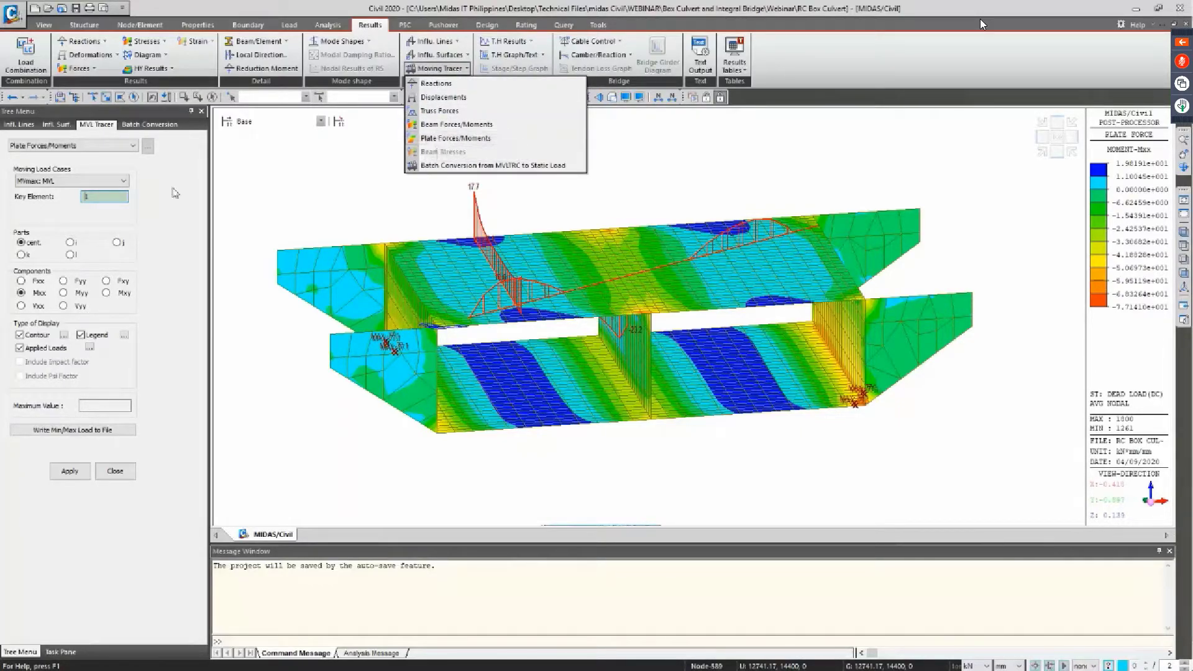
pyautogui.click(109, 197)
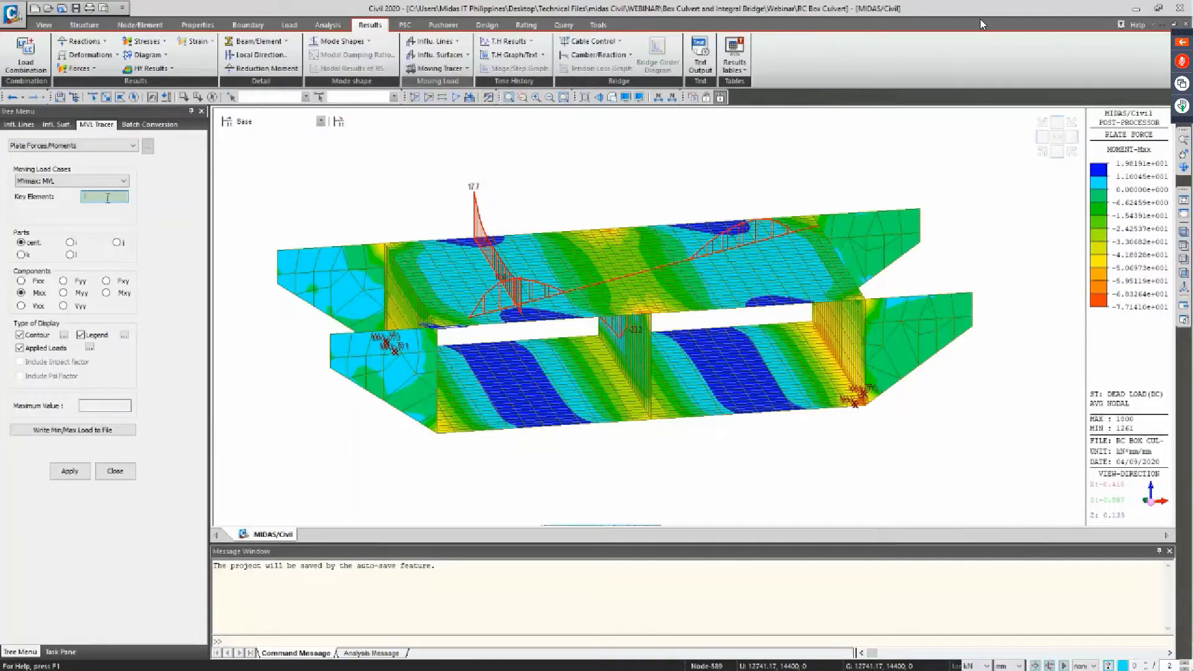
pyautogui.click(433, 252)
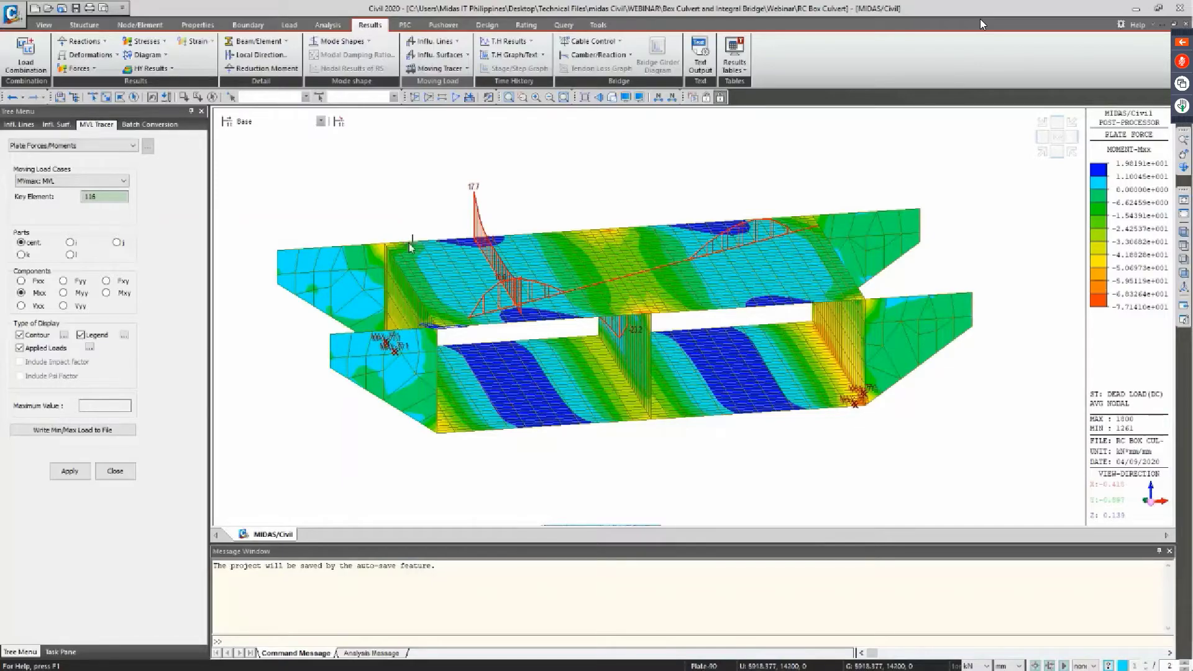
pyautogui.moveTo(411, 247)
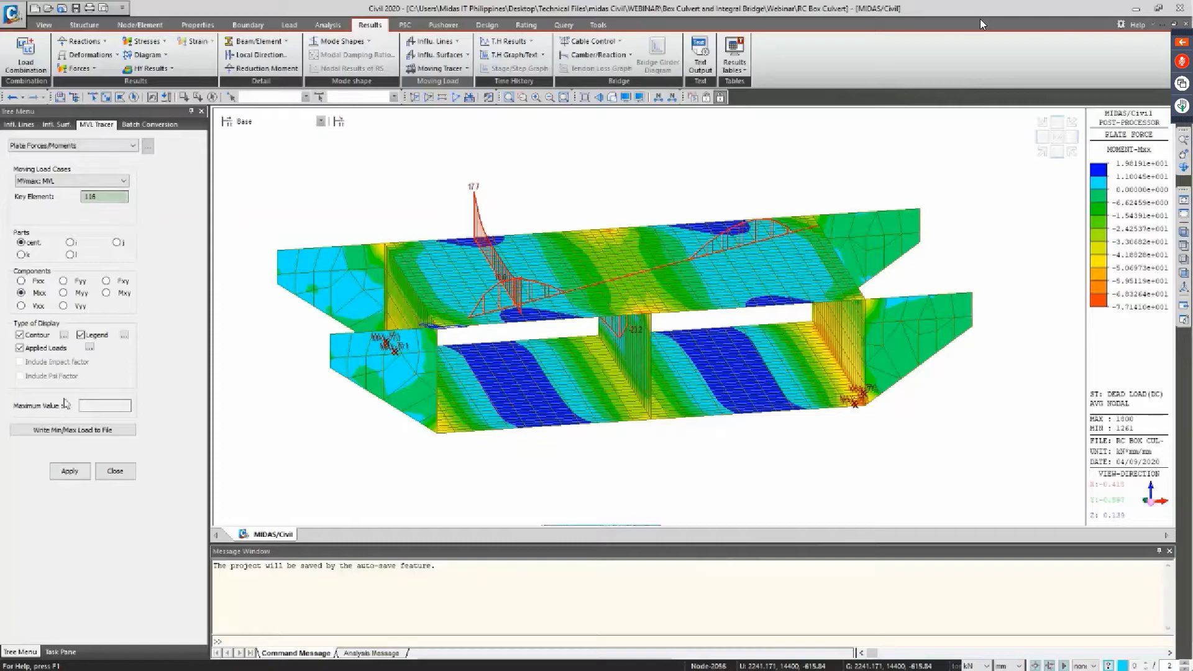
pyautogui.click(81, 182)
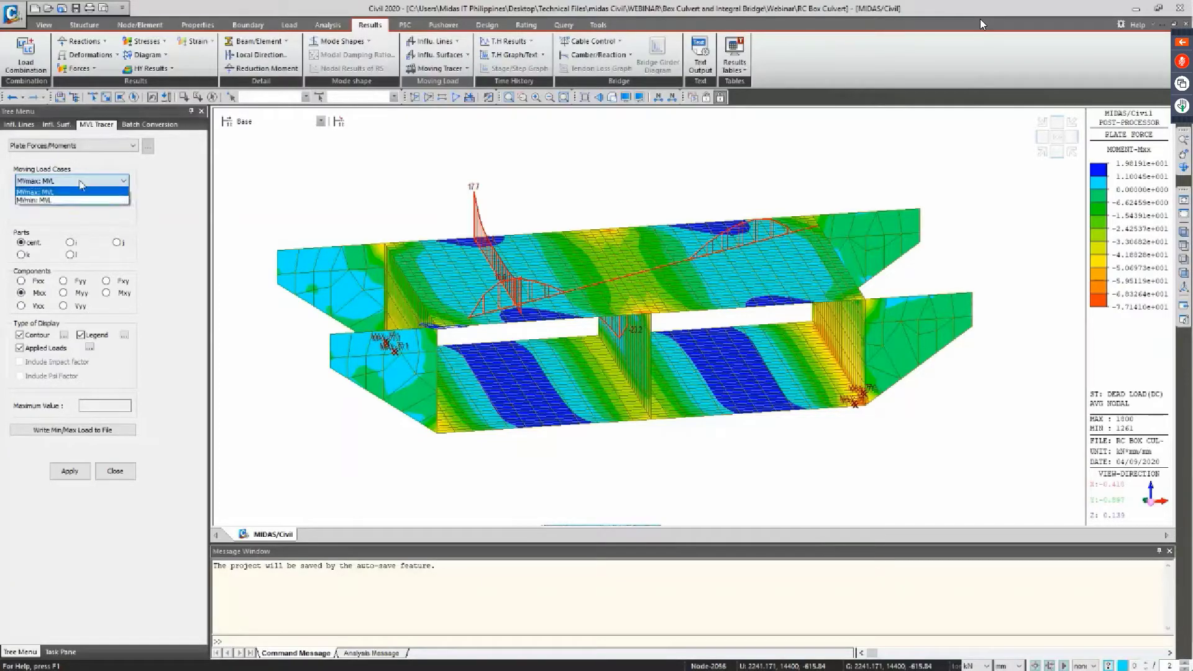
pyautogui.click(82, 182)
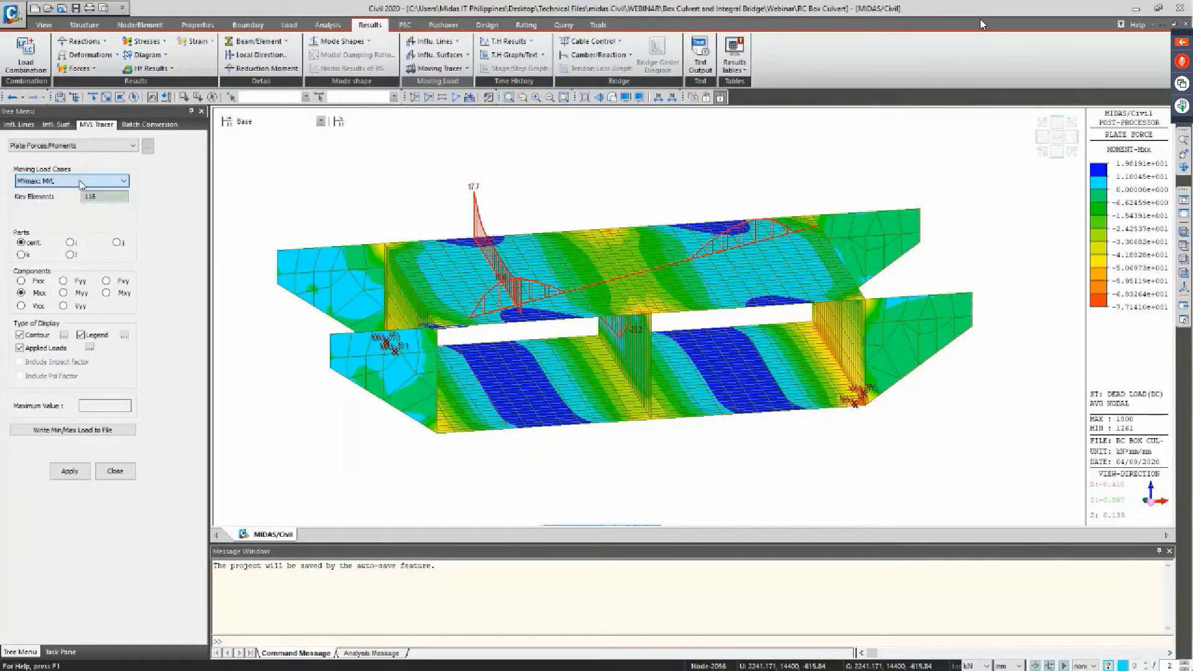
pyautogui.click(57, 476)
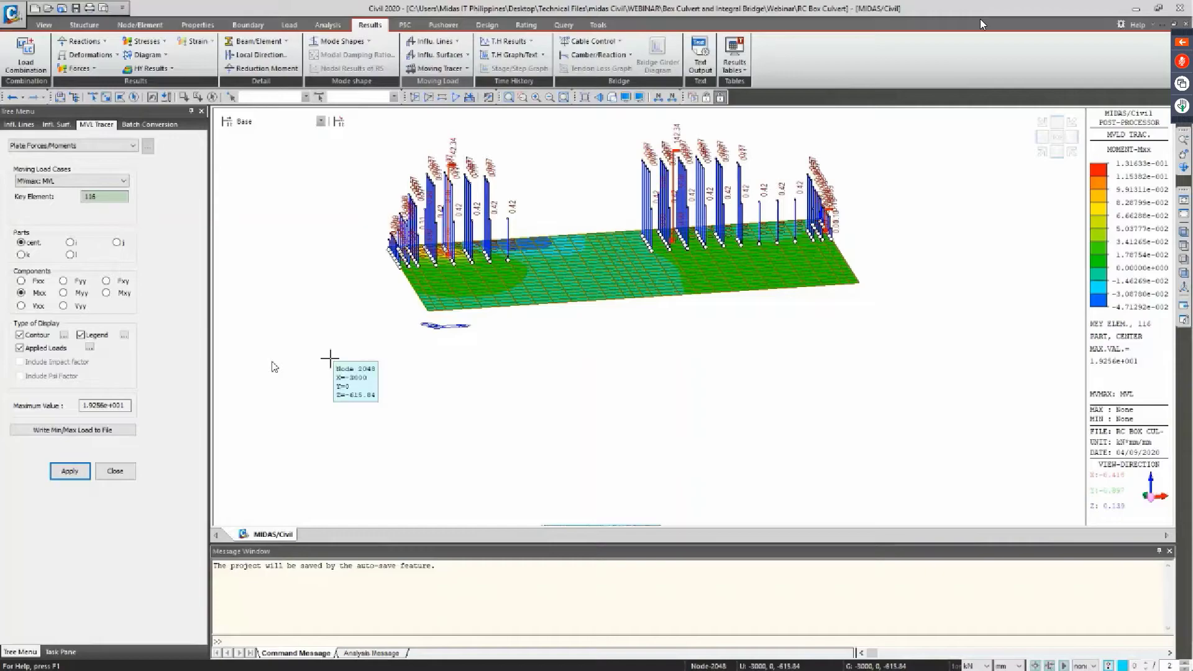
# Examine the traced vehicle load positions and Mxx contour on the top slab in hidden-surface display from front and oblique views
pyautogui.click(612, 97)
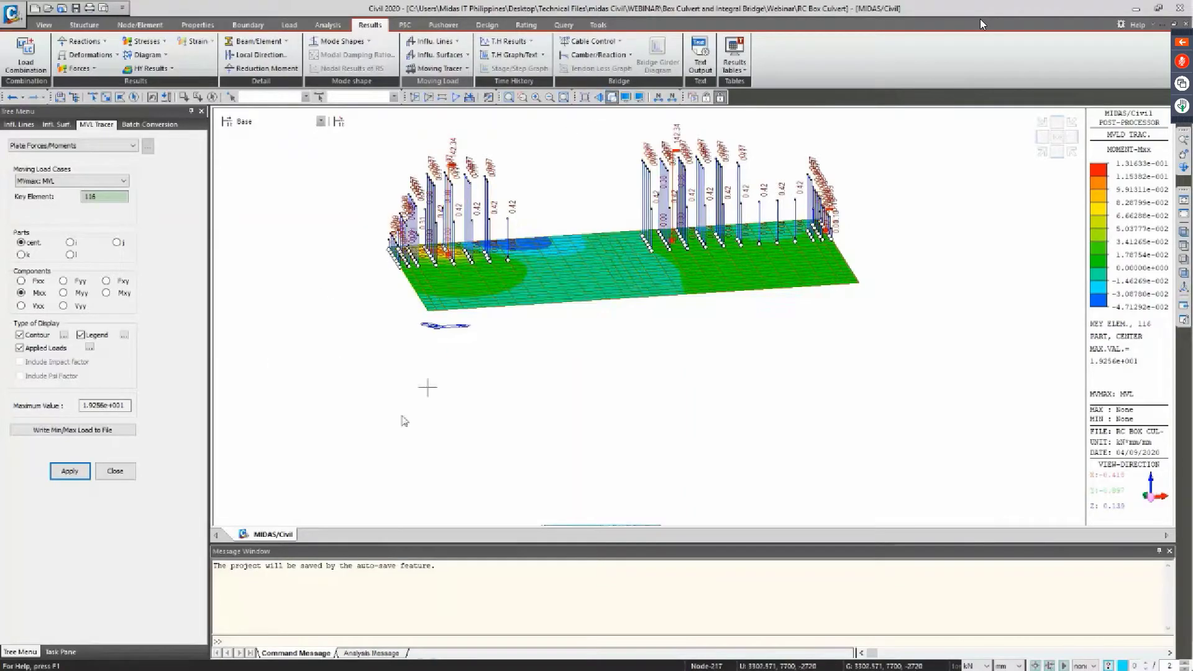
pyautogui.moveTo(352, 426)
pyautogui.keyDown('ctrl'); pyautogui.mouseDown(button='middle')
pyautogui.moveTo(389, 423)
pyautogui.moveTo(365, 424)
pyautogui.mouseUp(button='middle'); pyautogui.keyUp('ctrl')
pyautogui.click(1056, 158)
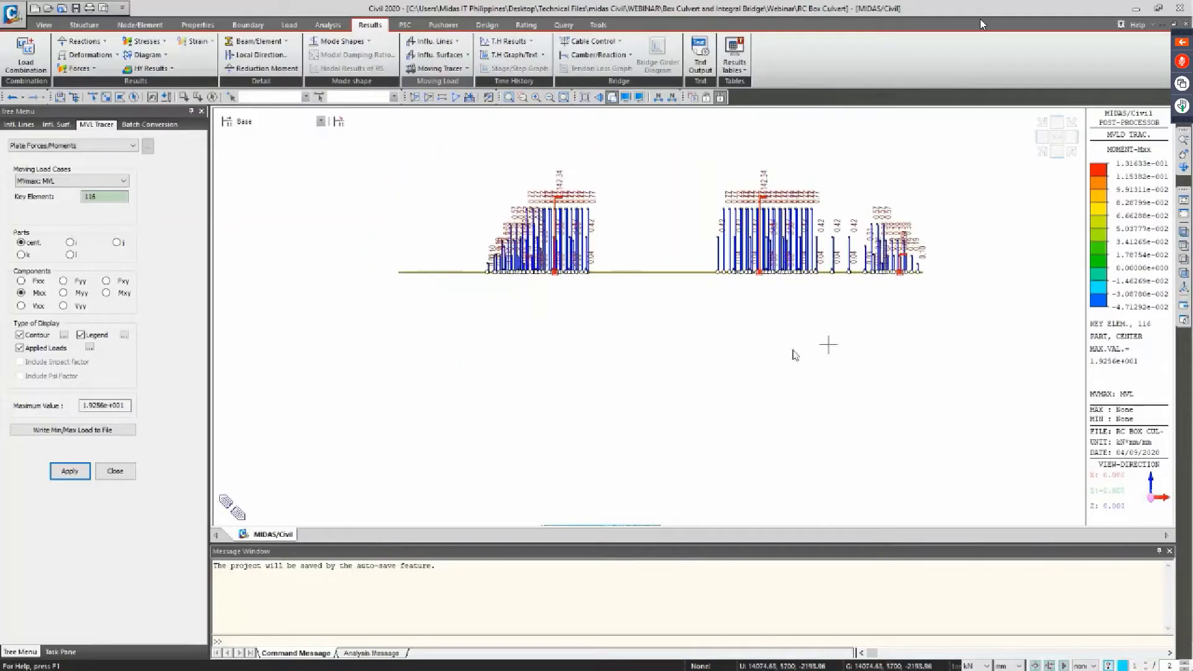
pyautogui.keyDown('ctrl'); pyautogui.moveTo(828, 344); pyautogui.dragTo(719, 333, button='middle'); pyautogui.keyUp('ctrl')
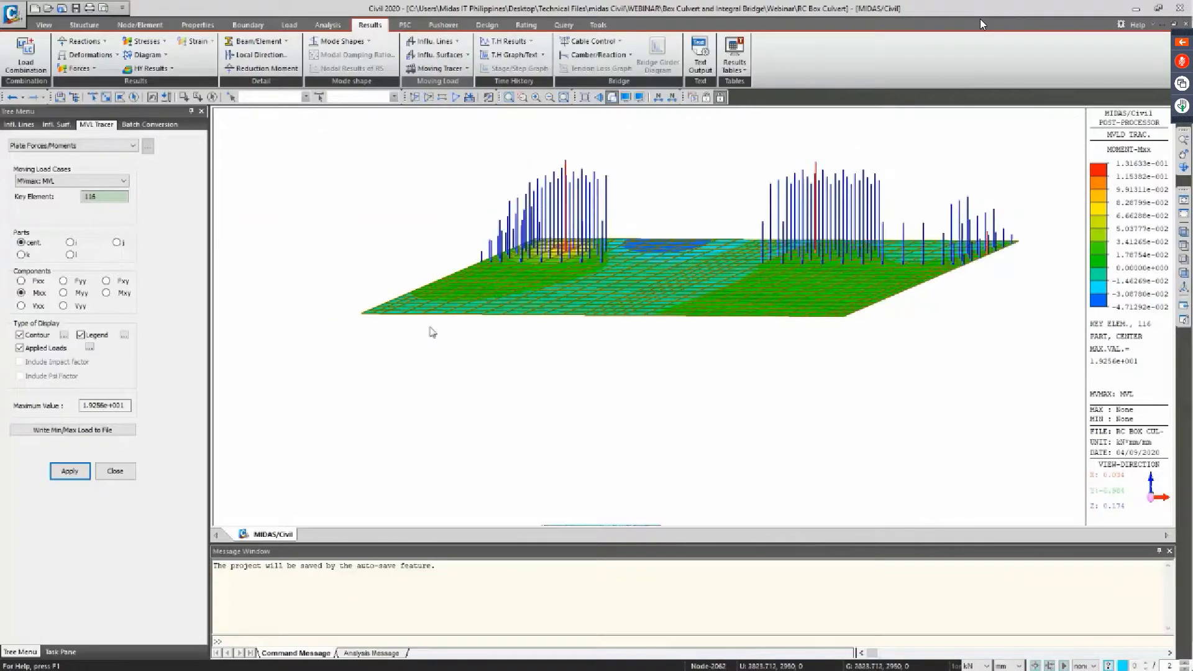
pyautogui.scroll(2, 560, 249)
pyautogui.scroll(-2, 547, 249)
pyautogui.scroll(2, 531, 274)
pyautogui.scroll(-2, 532, 274)
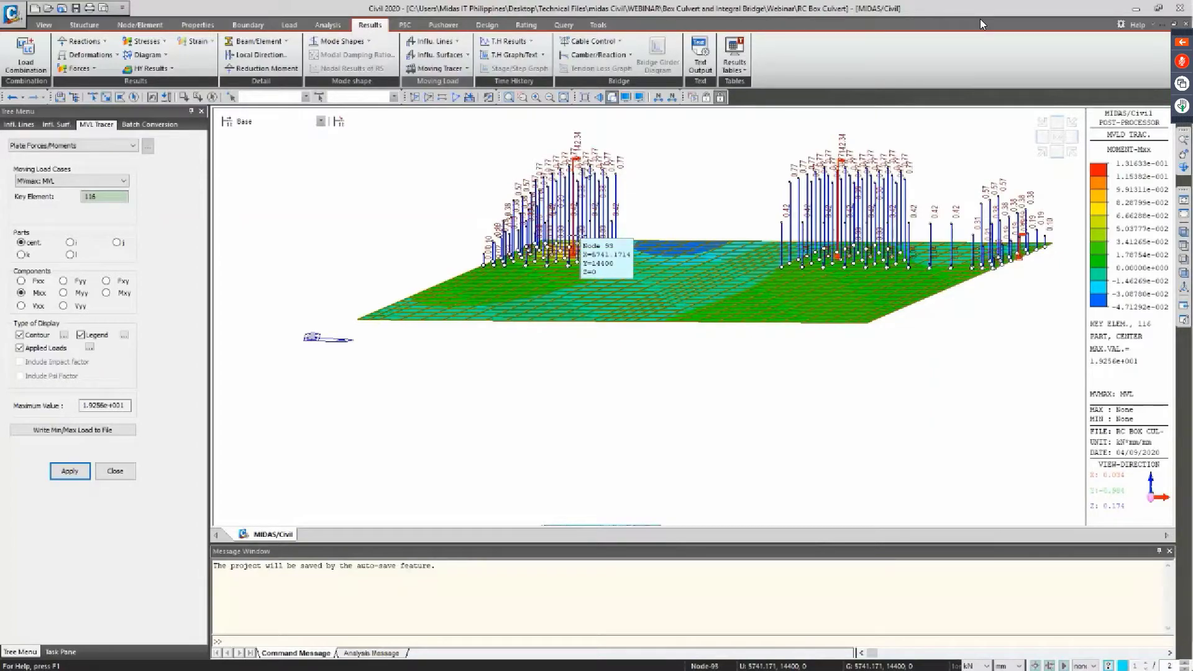
# Write the traced maximum load as a static load to MVmaxMVLMxx116.mct, including centrifugal forces and braking force
pyautogui.click(63, 433)
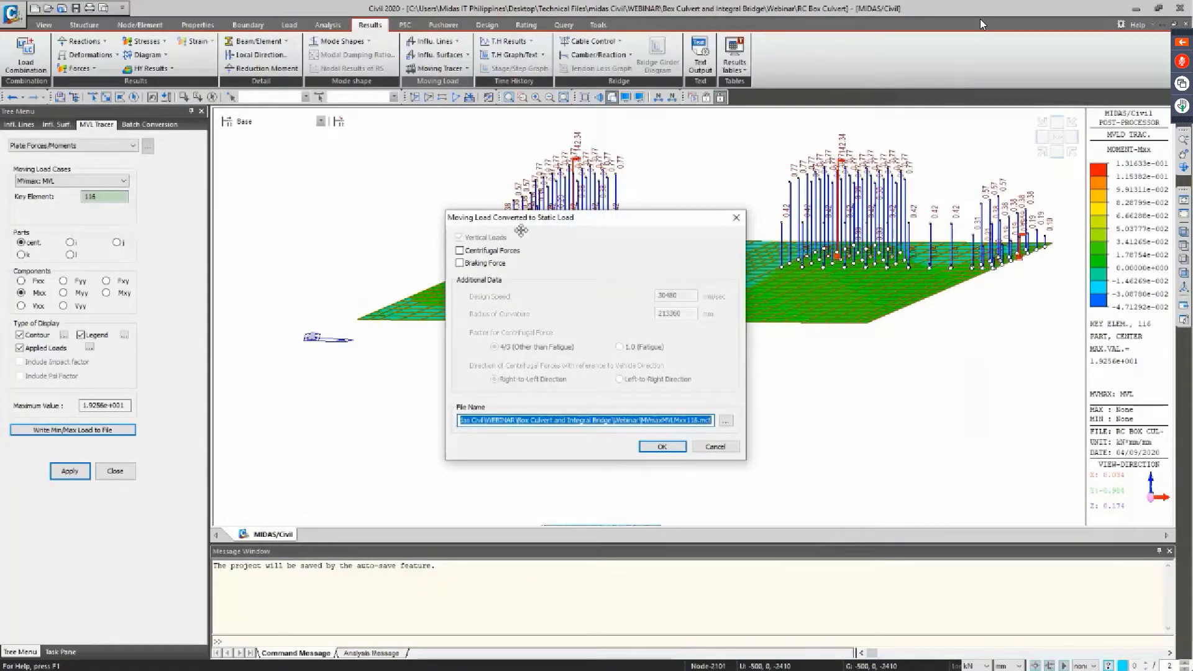
pyautogui.moveTo(515, 222); pyautogui.dragTo(291, 223)
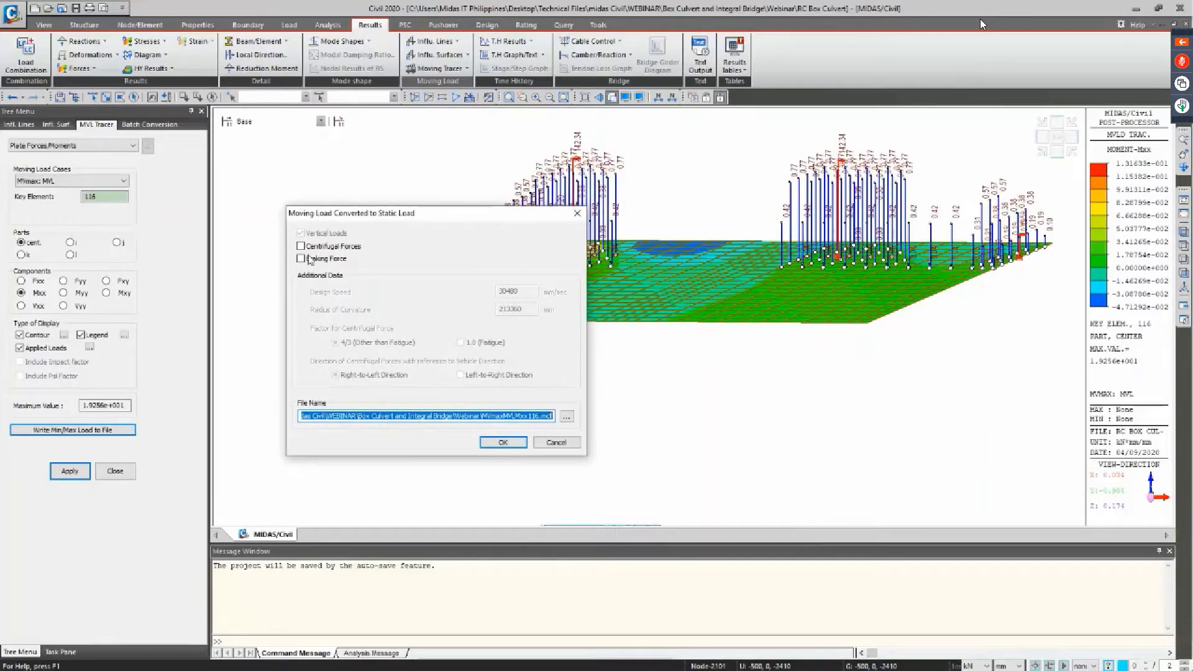
pyautogui.click(302, 247)
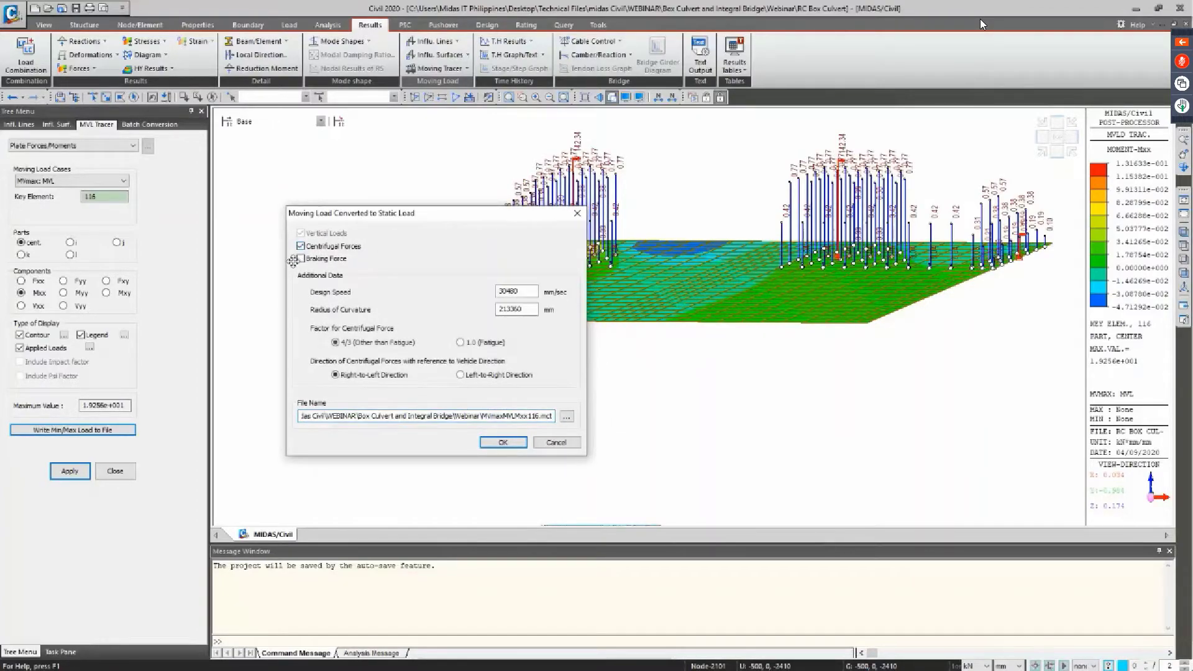
pyautogui.click(309, 261)
pyautogui.click(504, 442)
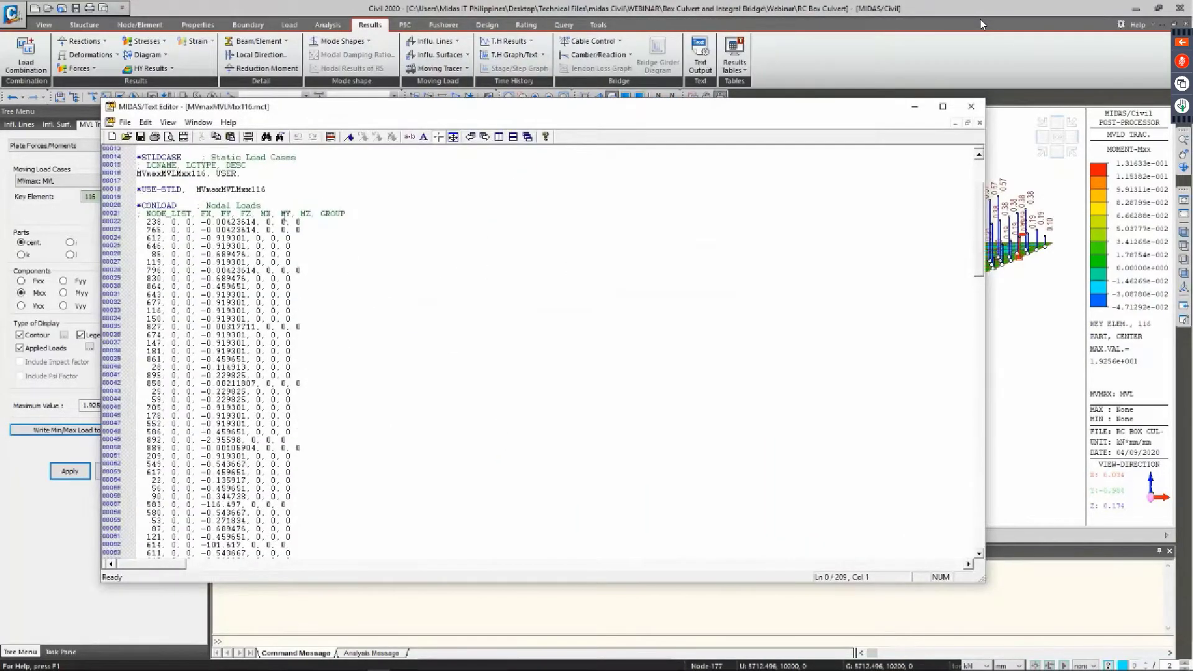
# Copy the entire contents of the generated MVmaxMVLMxx116.mct file and close the text editor
pyautogui.scroll(-4, 325, 347)
pyautogui.scroll(9, 326, 354)
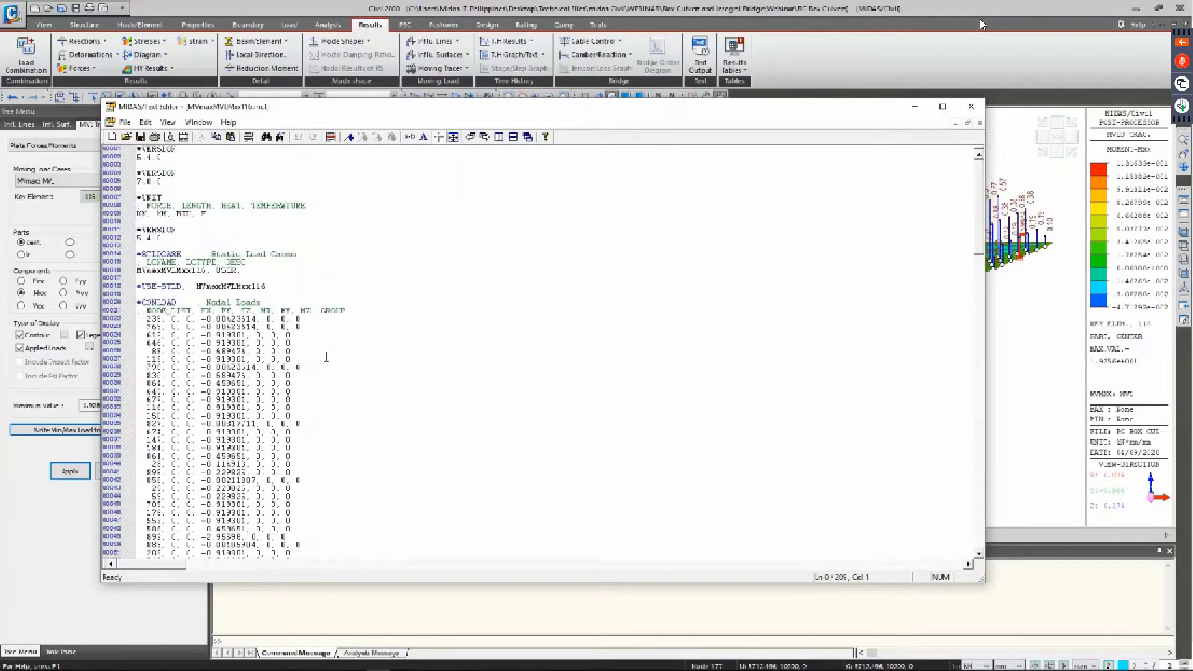
pyautogui.click(362, 382)
pyautogui.hotkey('ctrl', 'a')
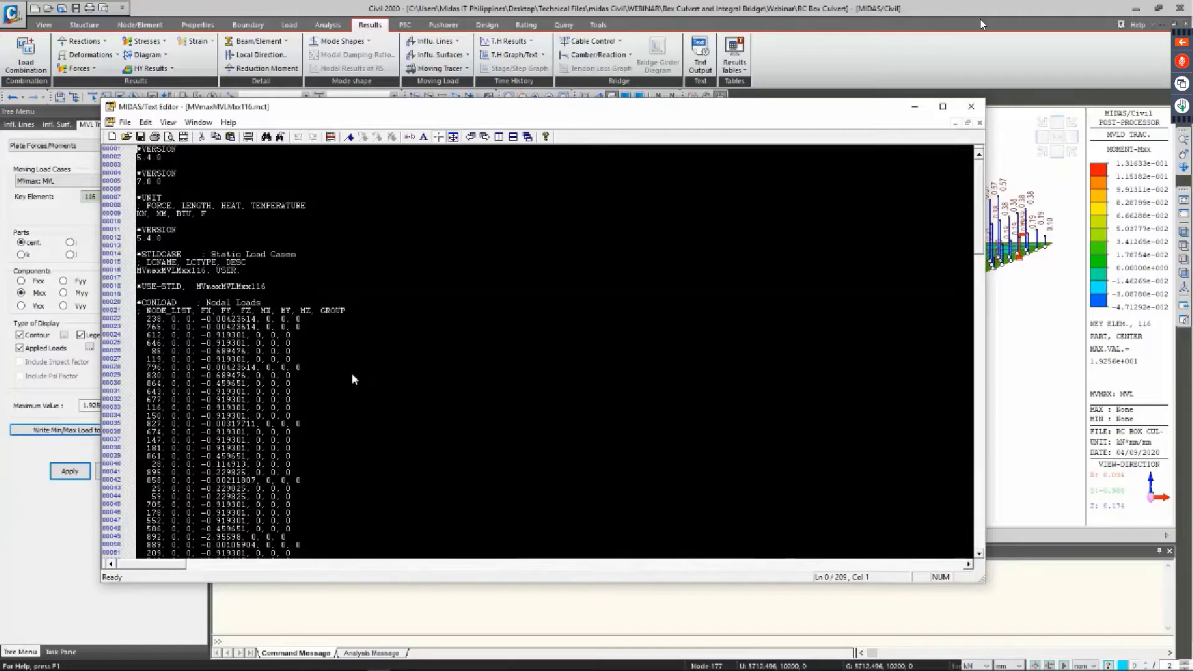
pyautogui.scroll(-20, 351, 364)
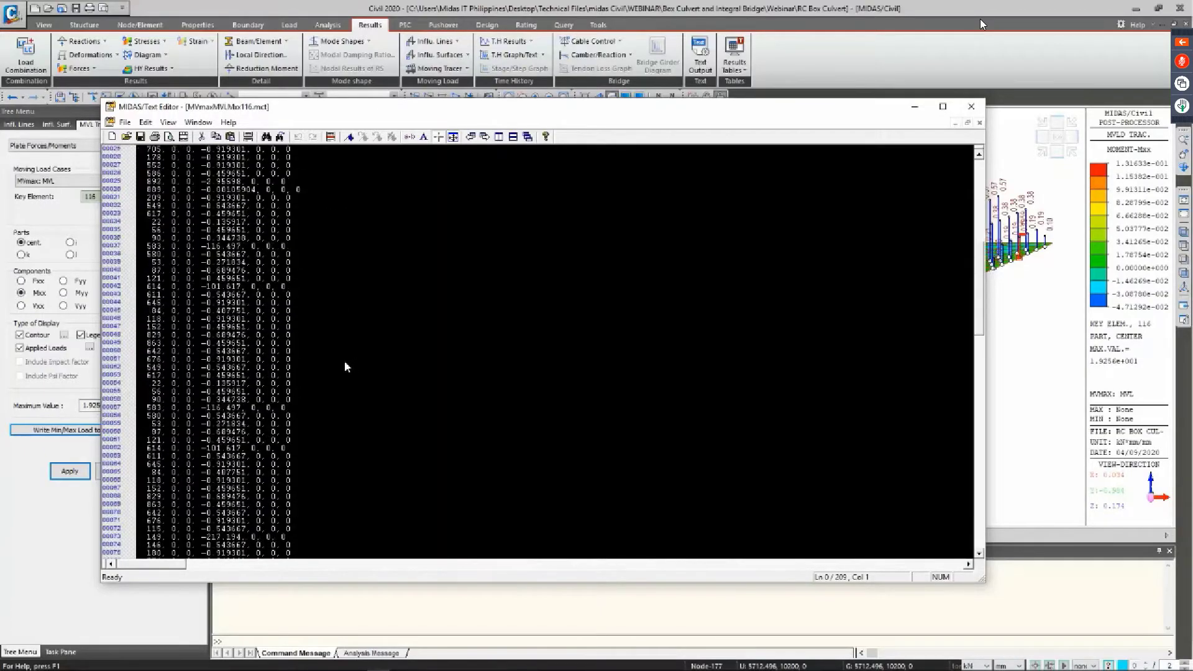
pyautogui.click(973, 109)
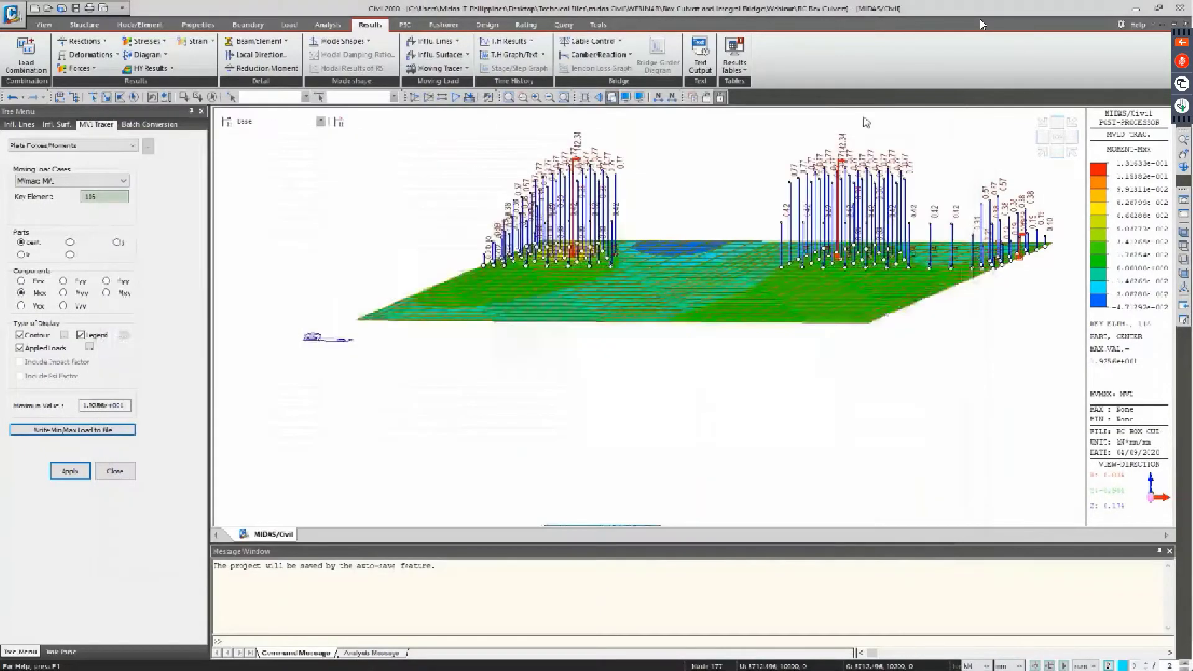
# Run the copied load data in the MCT Command Shell, accepting deletion of the analysis results, and close the shell
pyautogui.click(598, 26)
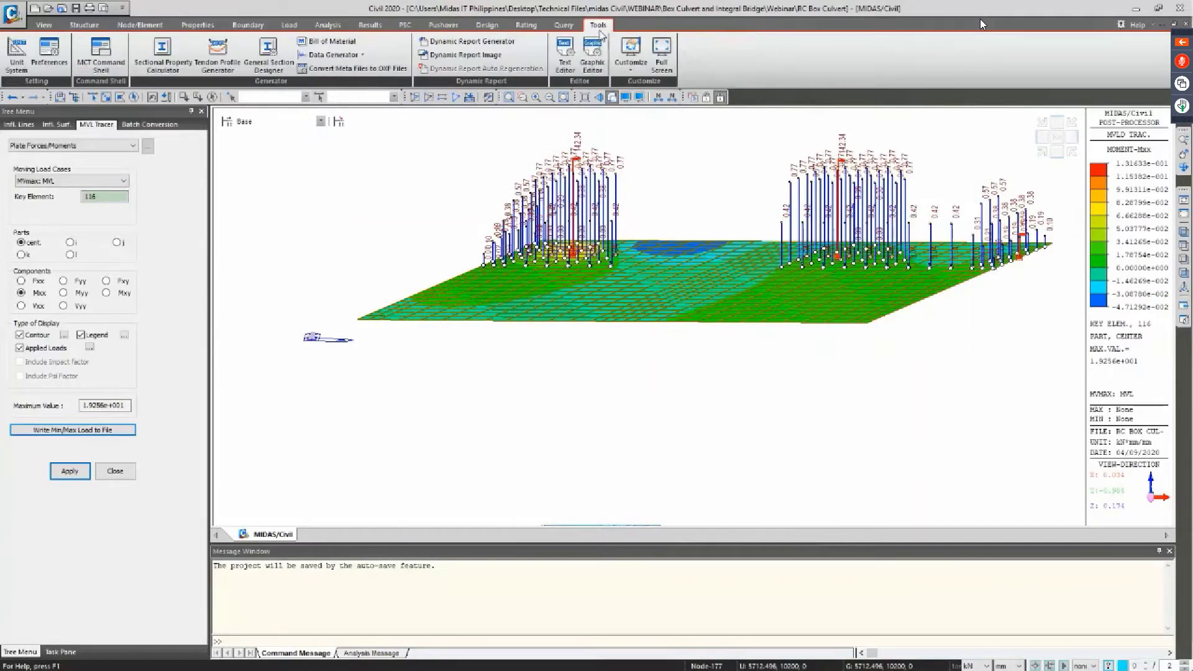
pyautogui.click(100, 68)
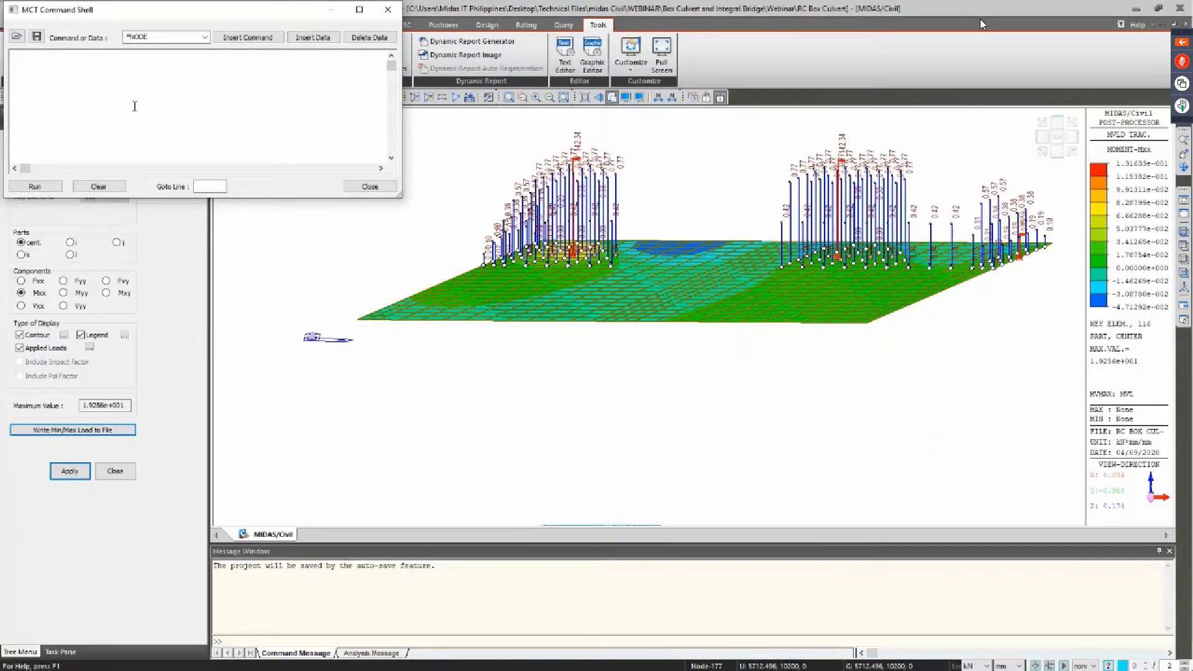
pyautogui.write('; NODE_LIST, FX, FY, FZ, MX, MY, MZ, GROUP   892, -0.512435, 0, 0, 0, 0, 0   583, -21.7251, 0, 0, 0, 0, 0   614, -18.9281, 0, 0, 0, 0, 0   149, -40.6532, 0, 0, 0, 0, 0   582, -1.09538, 0, 0, 0, 0, 0   613, -0.954359, 0, 0, 0, 0, 0   148, -2.04974, 0, 0, 0, 0, 0   893, -10.1633, 0, 0, 0, 0, 0')
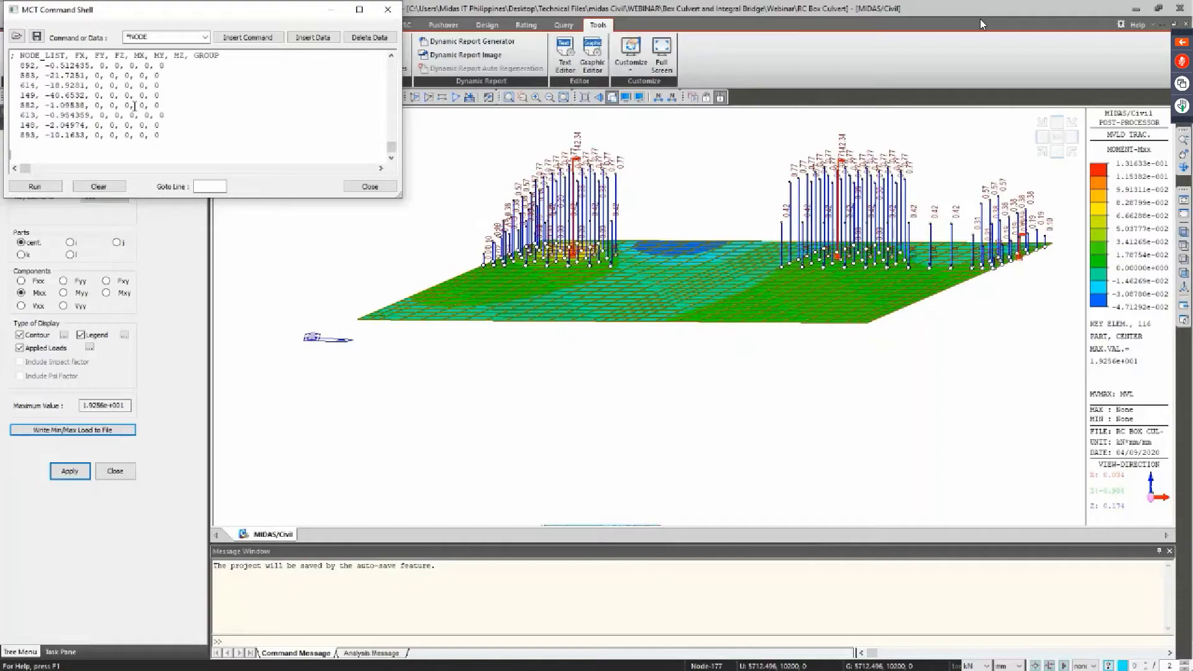
pyautogui.click(35, 186)
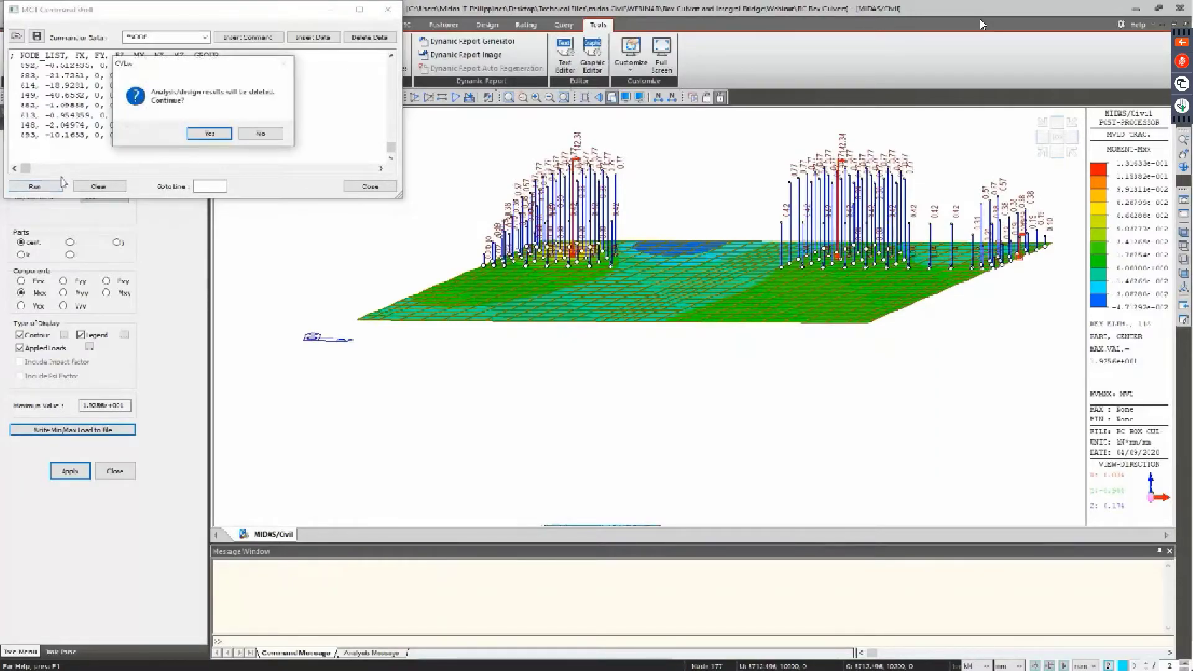
pyautogui.moveTo(192, 76); pyautogui.dragTo(358, 257)
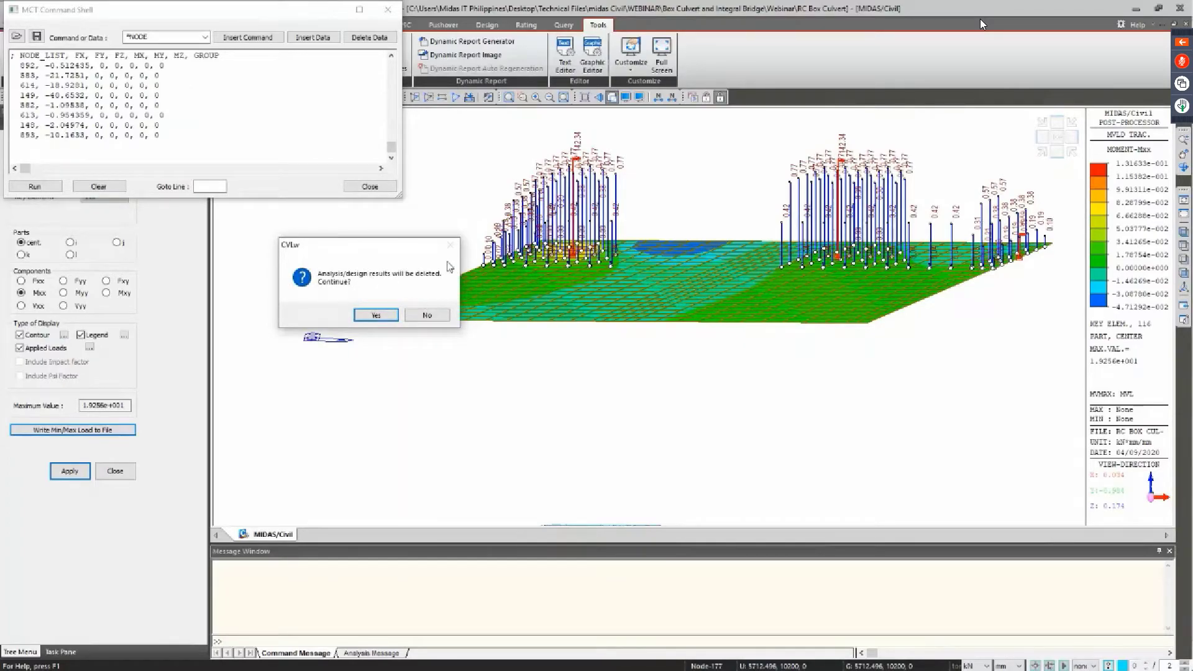
pyautogui.click(376, 316)
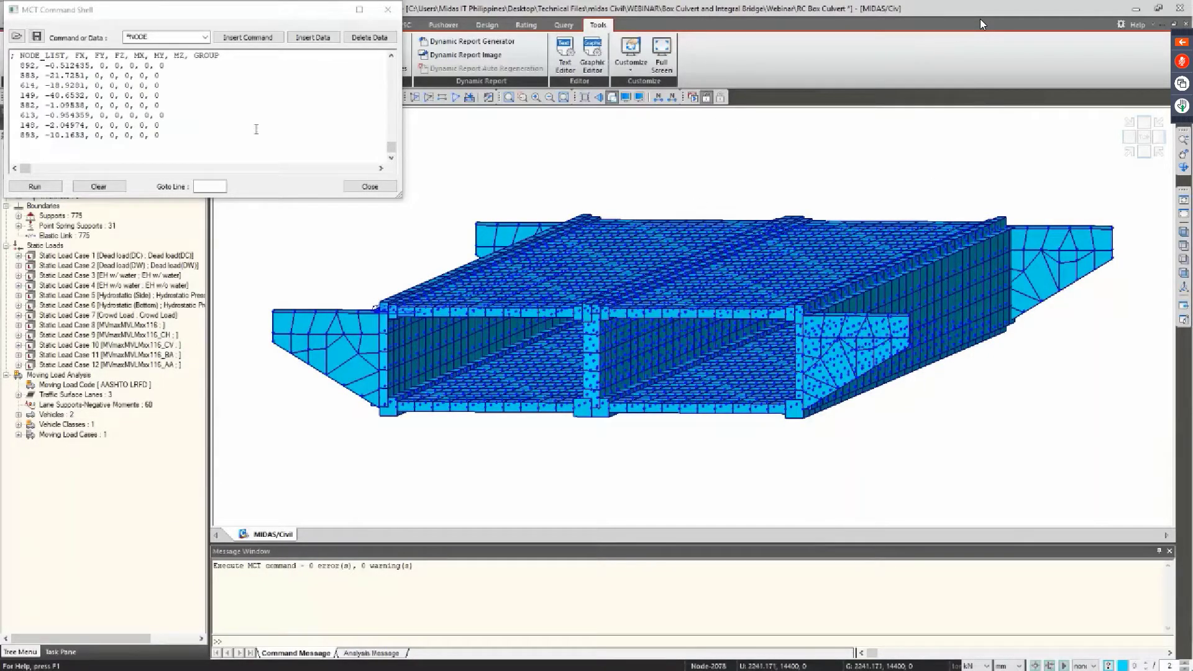
pyautogui.moveTo(232, 17); pyautogui.dragTo(322, 153)
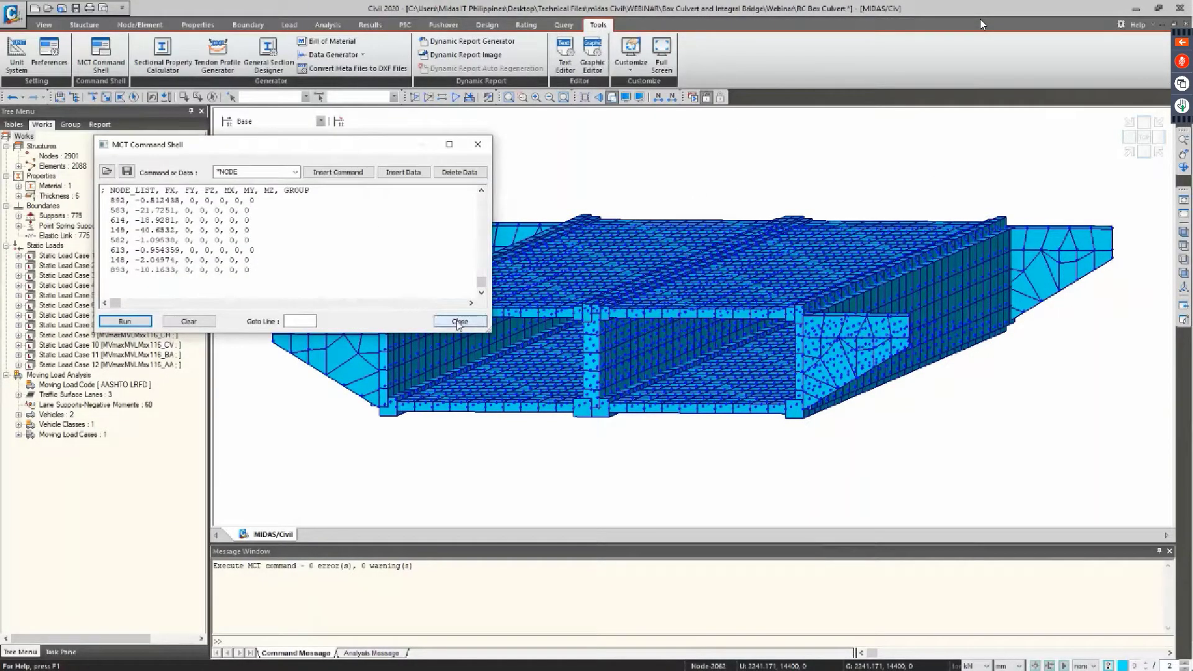
pyautogui.click(460, 322)
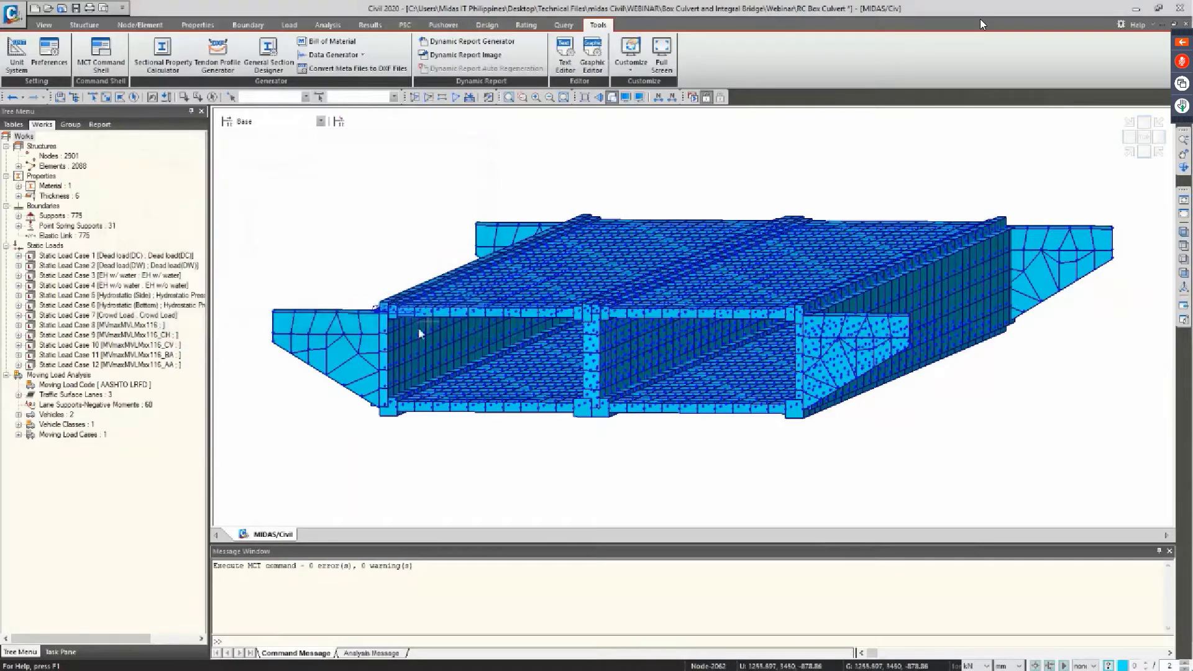
# Display the nodal loads of static load case 8 (MVmaxMVLMxx116) on the culvert with hidden-surface rendering turned off
pyautogui.click(135, 326)
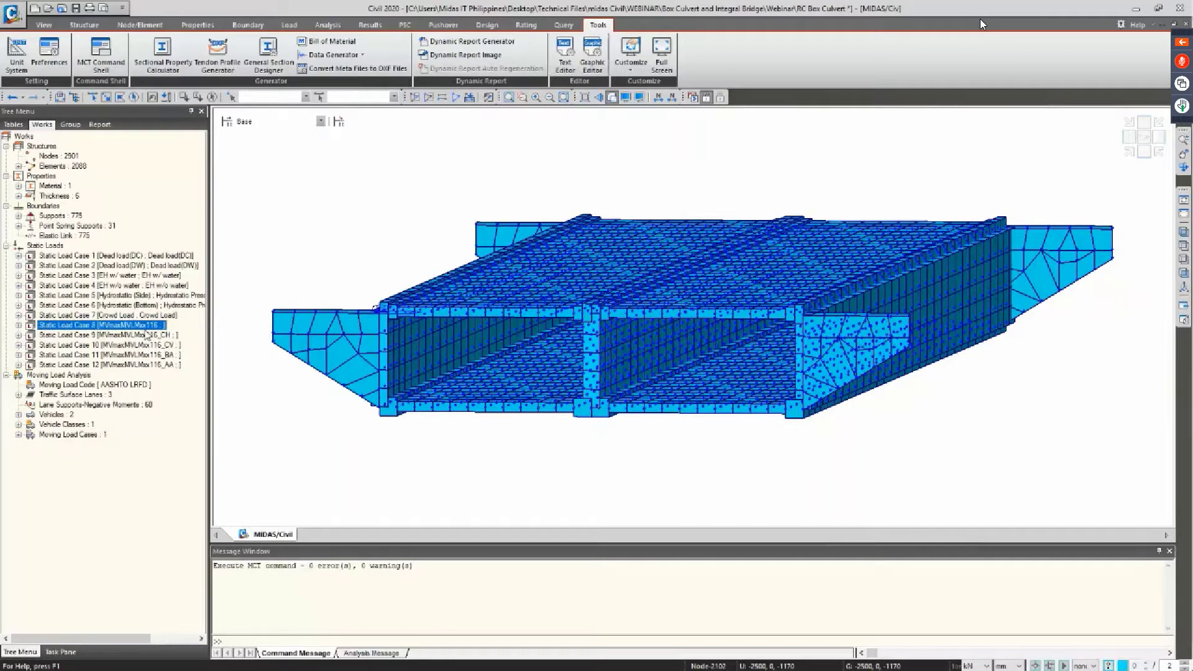
pyautogui.doubleClick(142, 328)
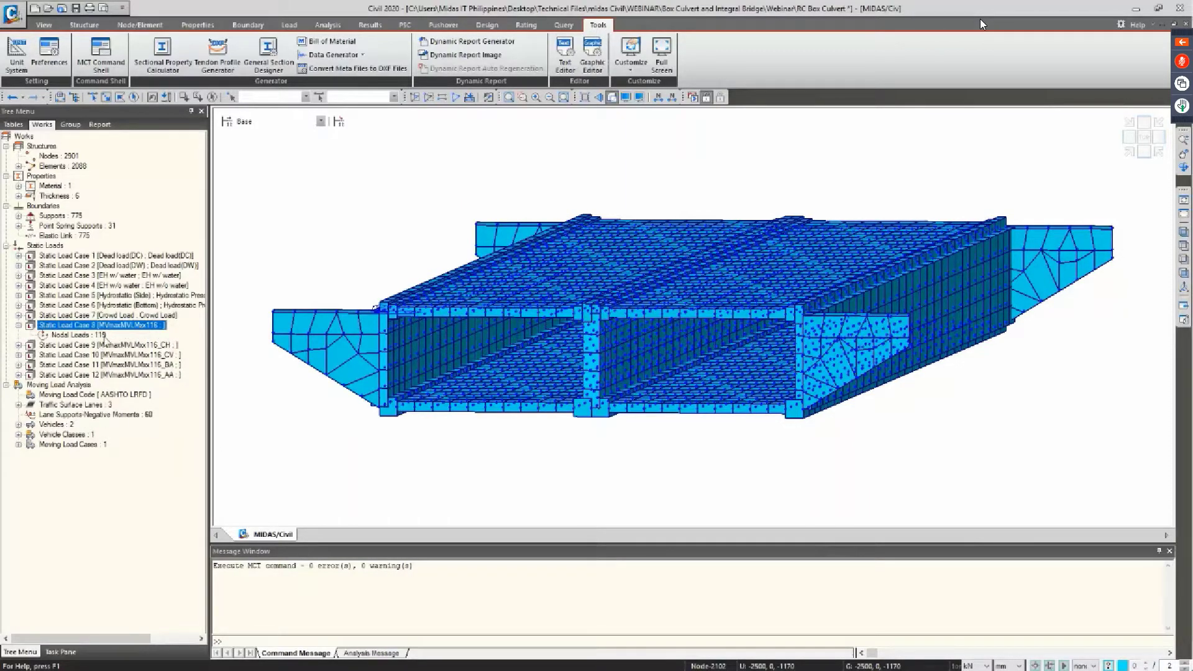
pyautogui.rightClick(104, 336)
pyautogui.click(134, 375)
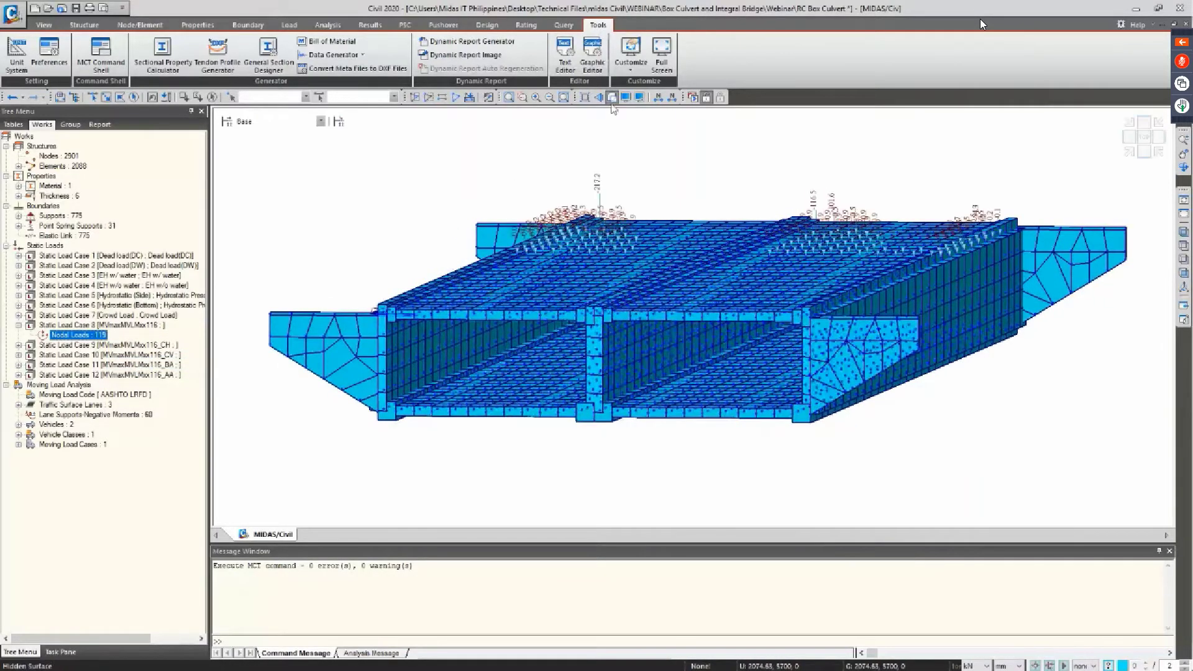
pyautogui.click(613, 98)
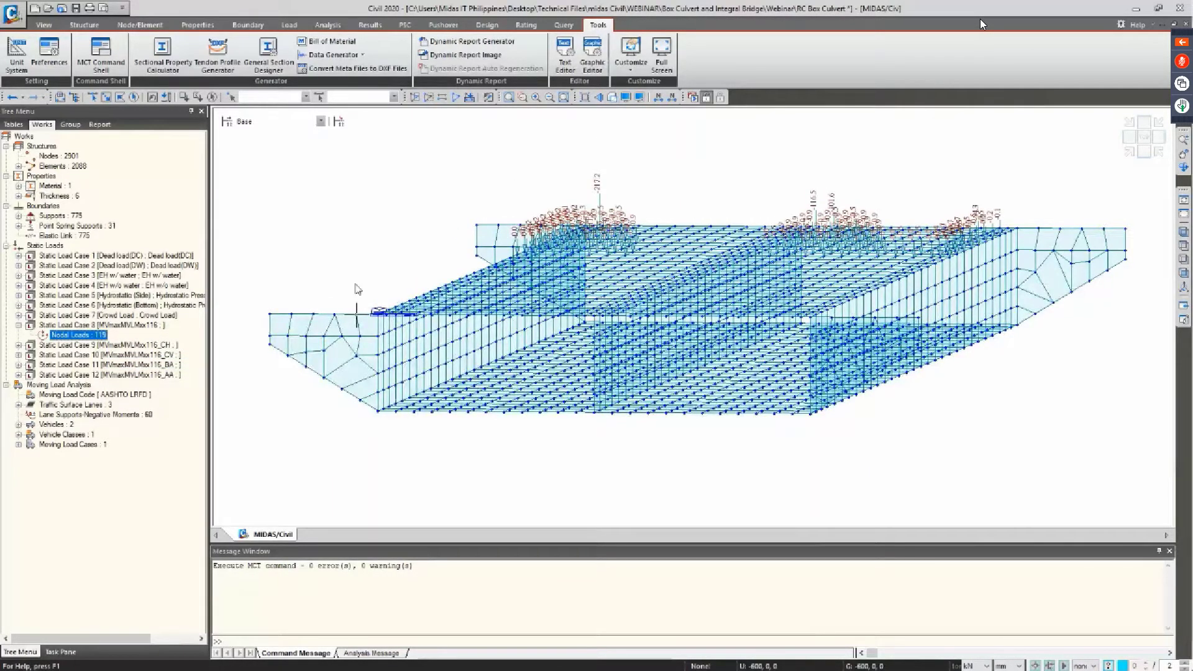
pyautogui.keyDown('ctrl'); pyautogui.moveTo(349, 279); pyautogui.dragTo(357, 278, button='middle'); pyautogui.keyUp('ctrl')
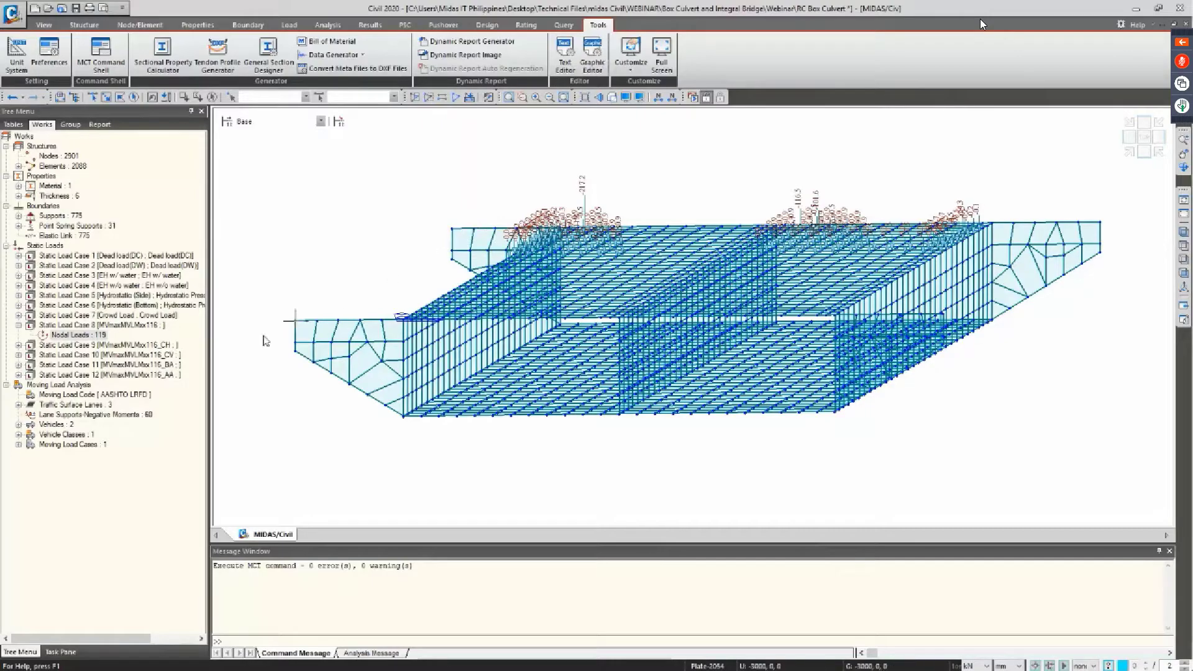
# Display the nodal loads of static load cases 9 (MVmaxMVLMxx116_CH) and 10 (MVmaxMVLMxx116_CV) one after the other
pyautogui.doubleClick(93, 346)
pyautogui.rightClick(86, 356)
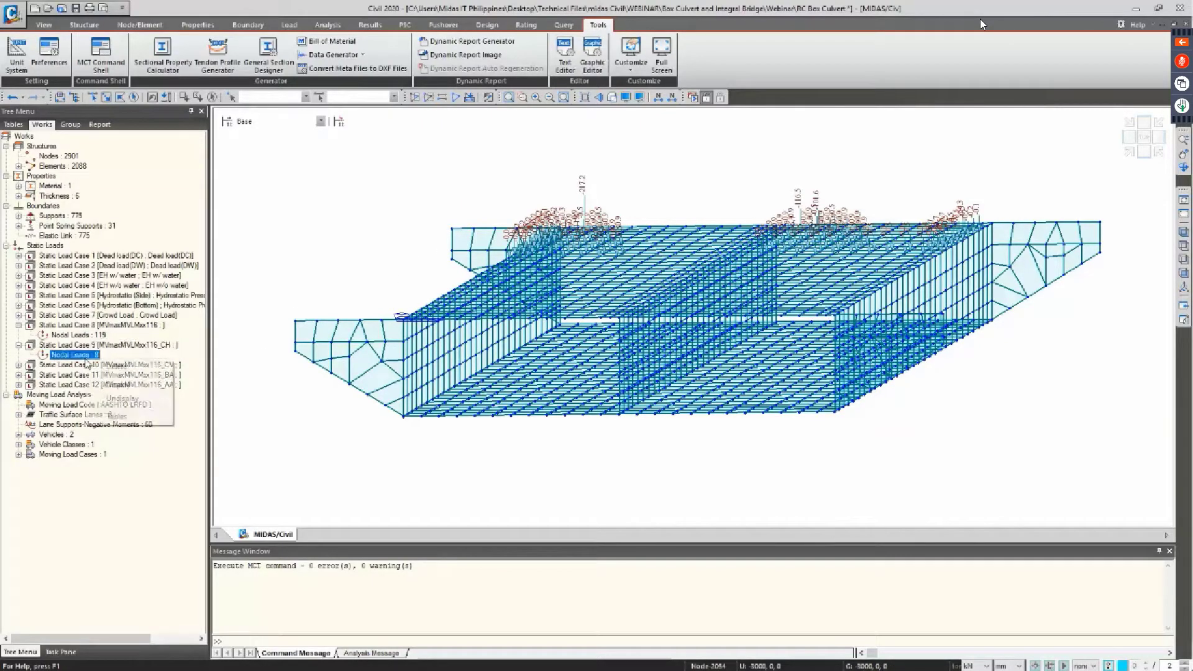
pyautogui.click(107, 386)
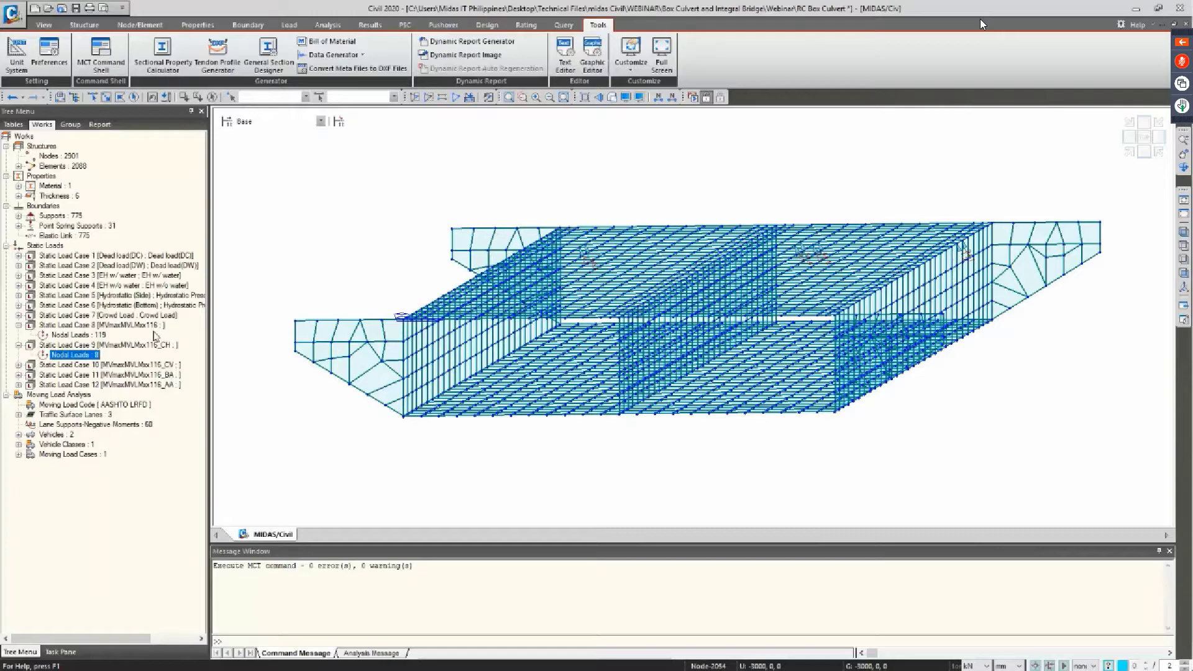
pyautogui.doubleClick(93, 365)
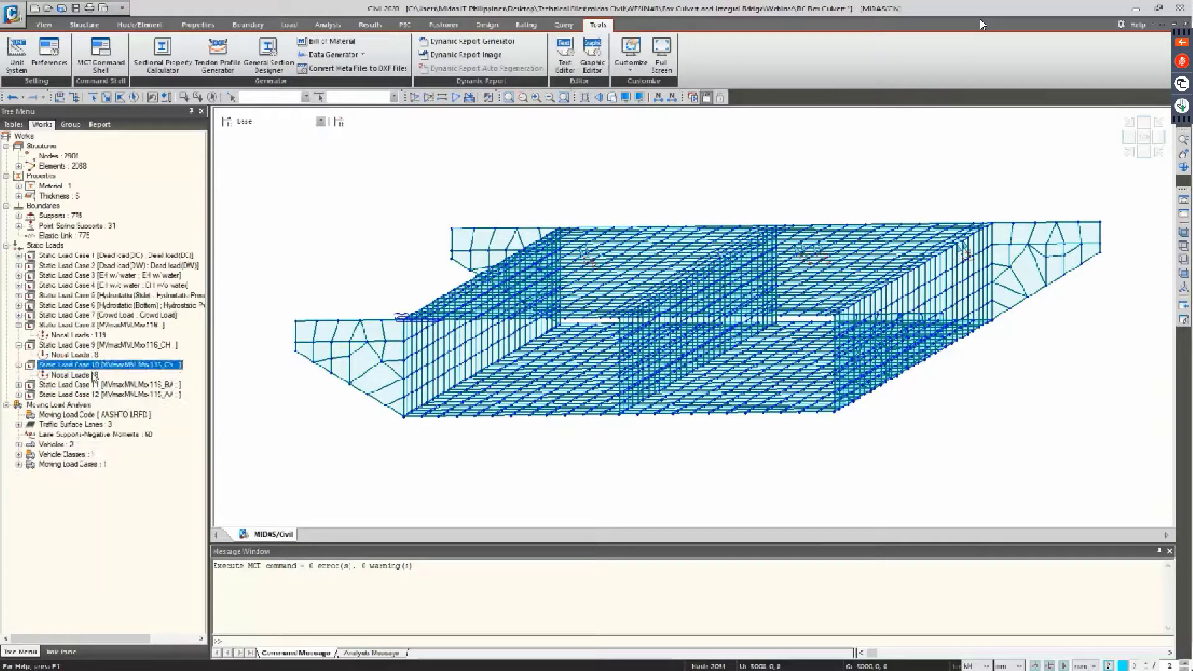
pyautogui.click(93, 375)
pyautogui.rightClick(94, 375)
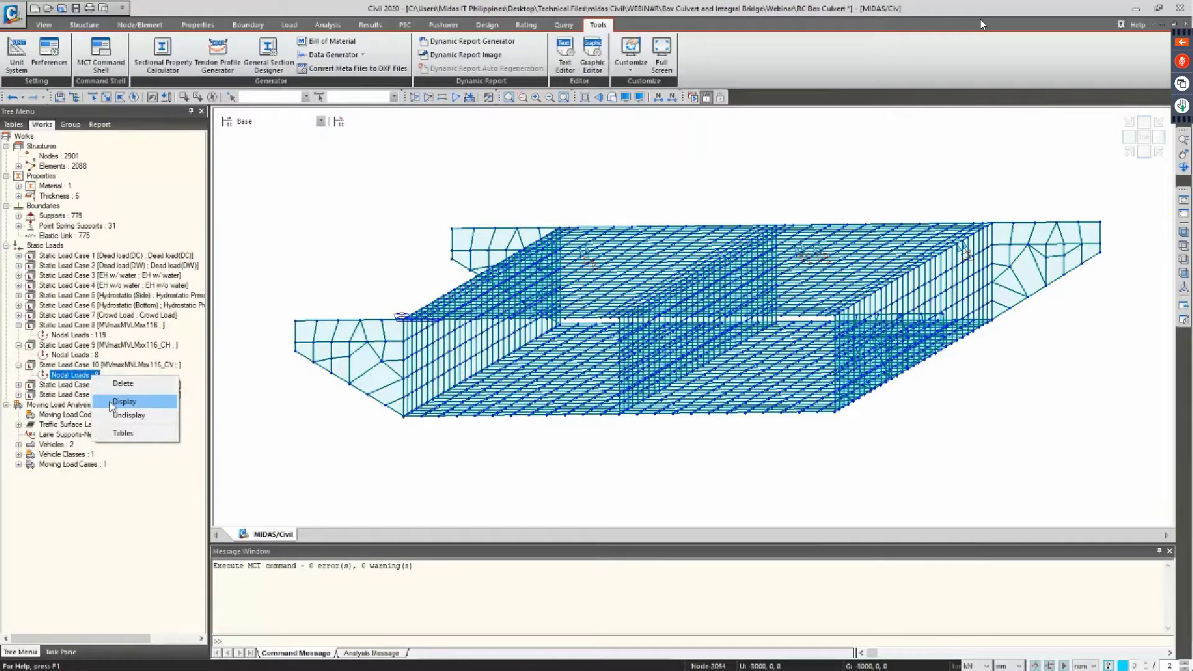
pyautogui.click(113, 404)
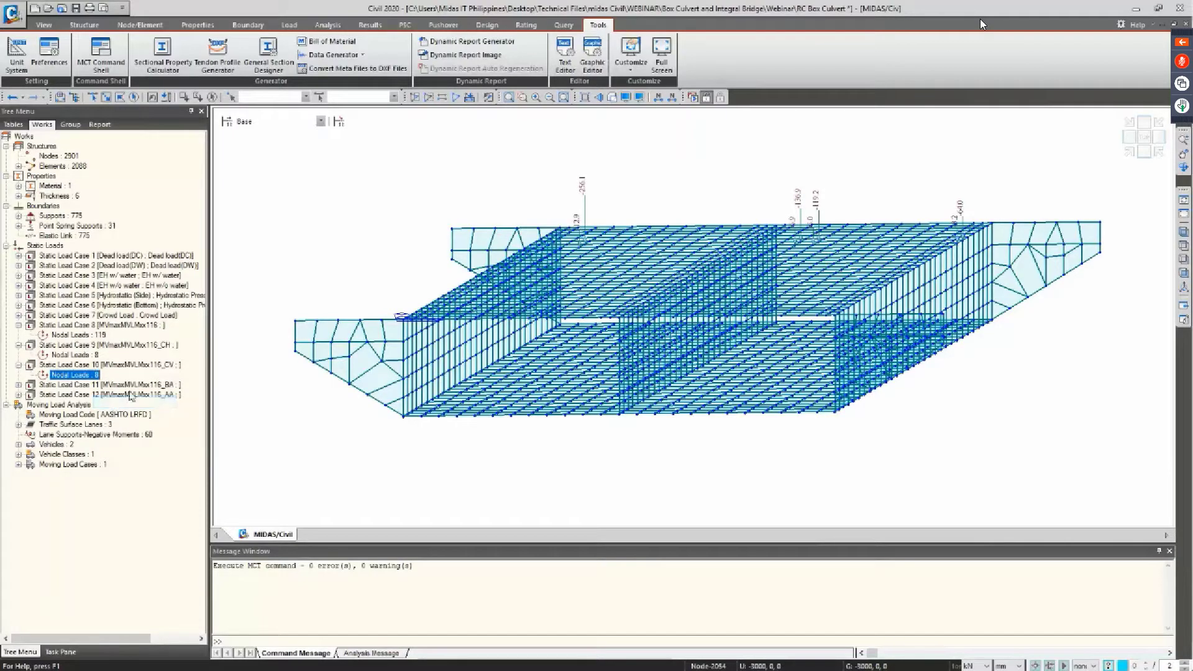
# Display the nodal loads of static load cases 11 (MVmaxMVLMxx116_BA) and 12 (MVmaxMVLMxx116_AA) one after the other
pyautogui.doubleClick(131, 386)
pyautogui.click(93, 394)
pyautogui.rightClick(93, 395)
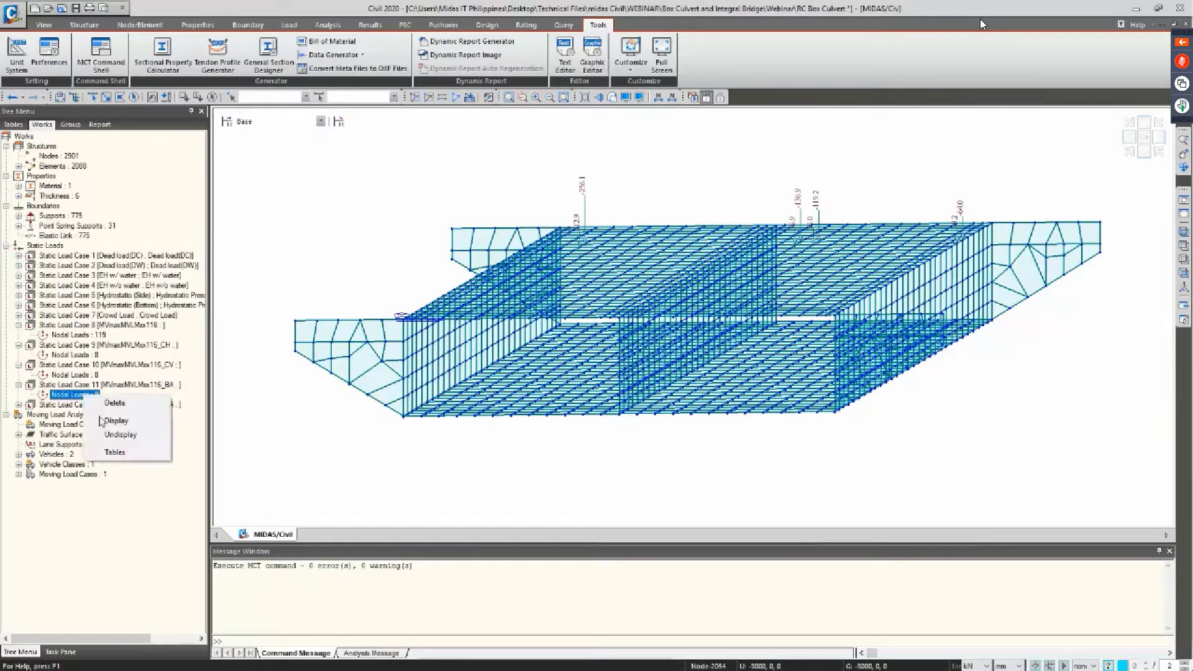
pyautogui.click(110, 423)
pyautogui.doubleClick(146, 405)
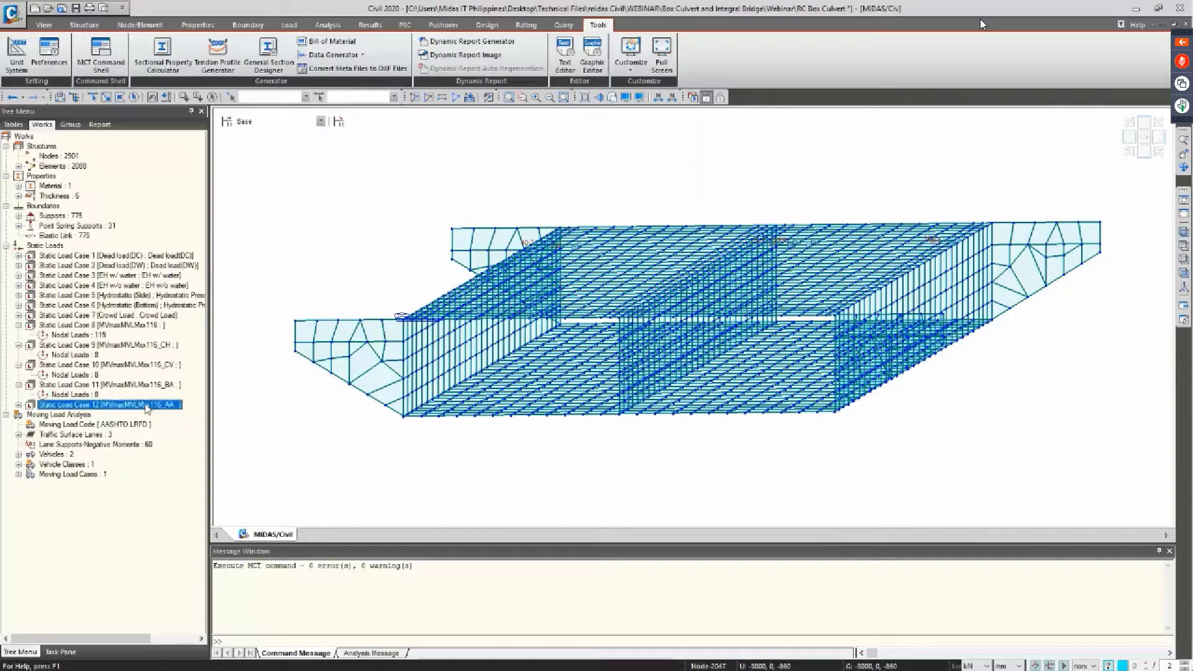
pyautogui.click(81, 415)
pyautogui.rightClick(81, 415)
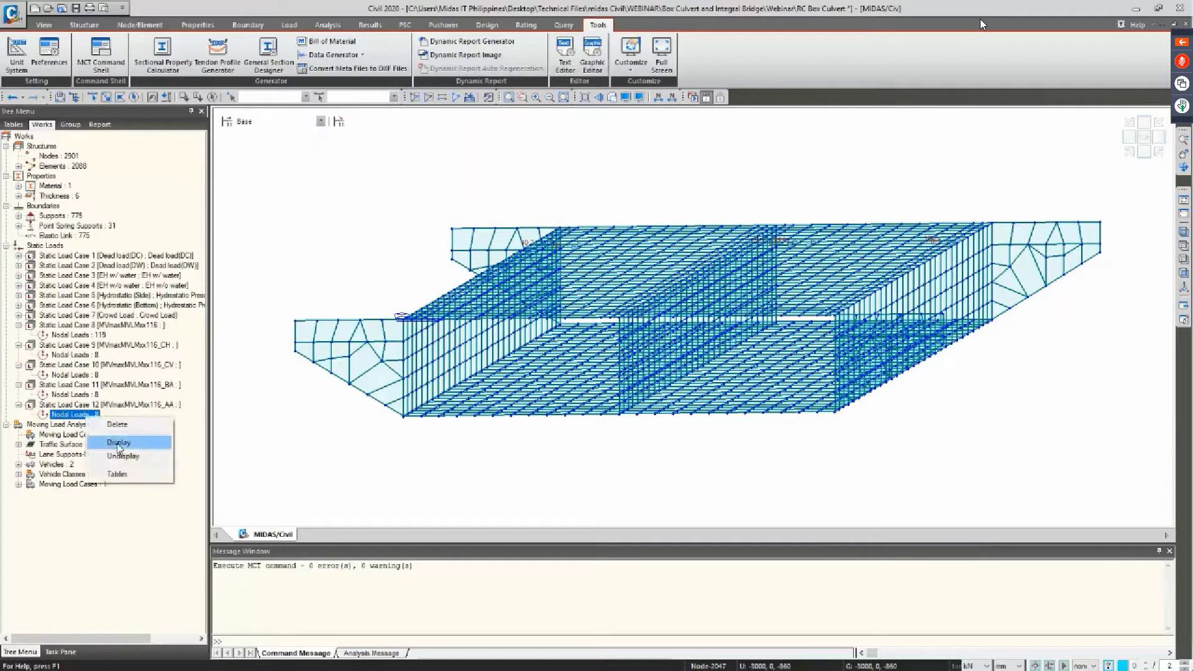
pyautogui.click(110, 443)
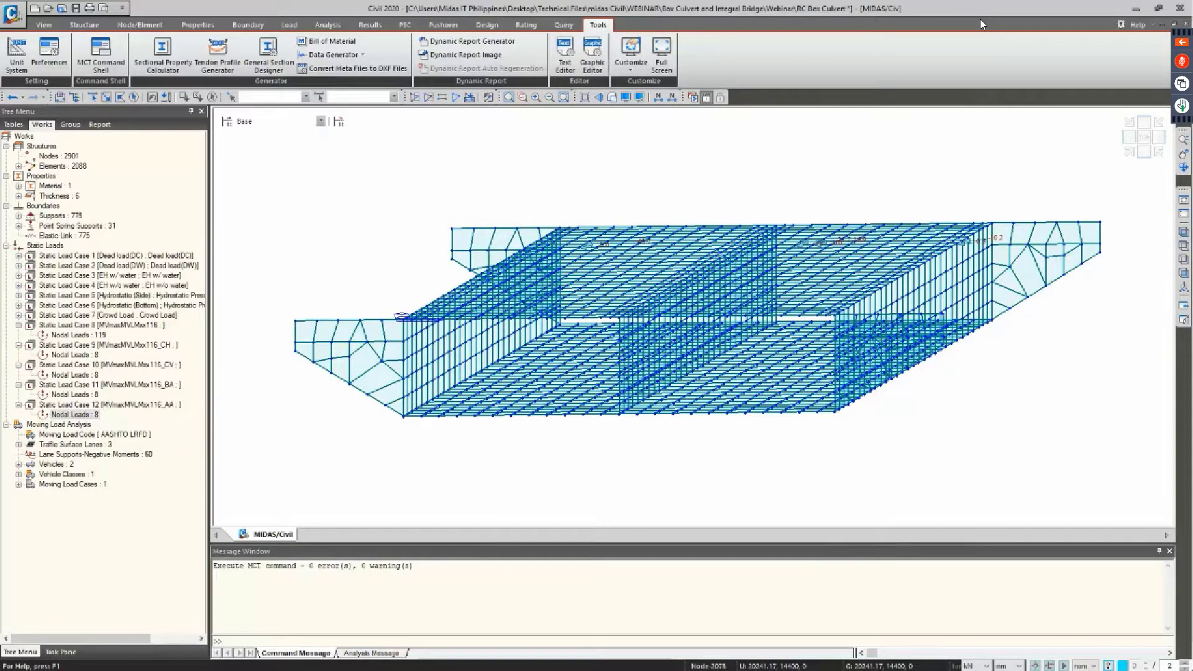
# Run the analysis of the culvert model with the converted static load cases, and bring up the design commands
pyautogui.click(691, 98)
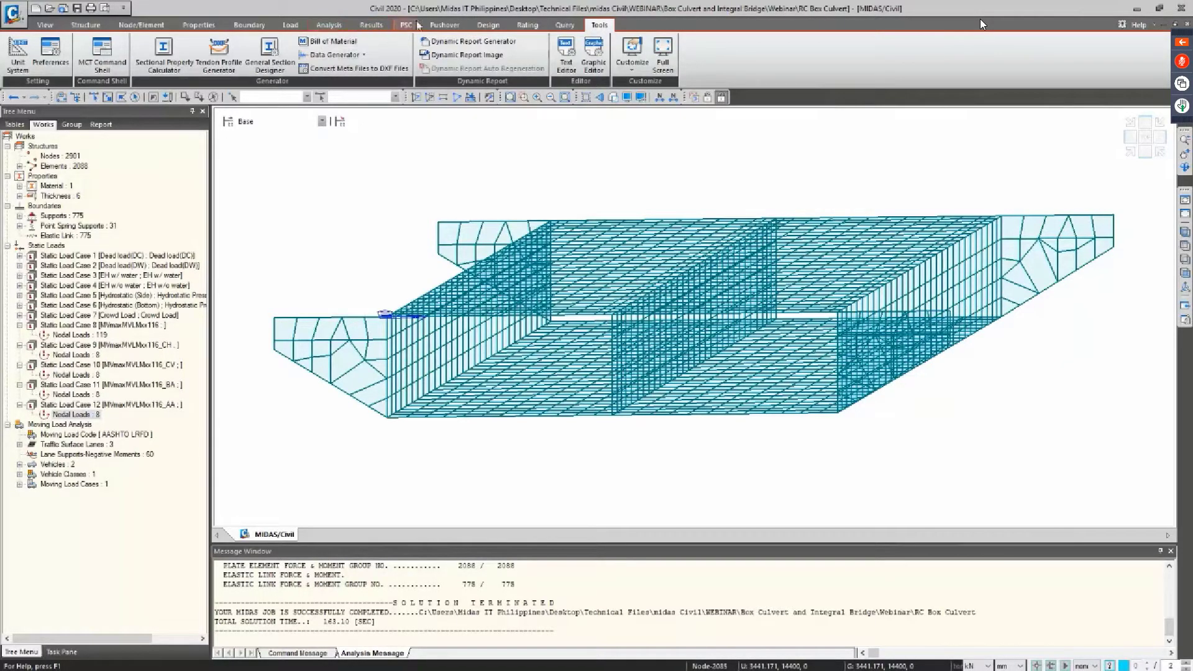
pyautogui.click(485, 27)
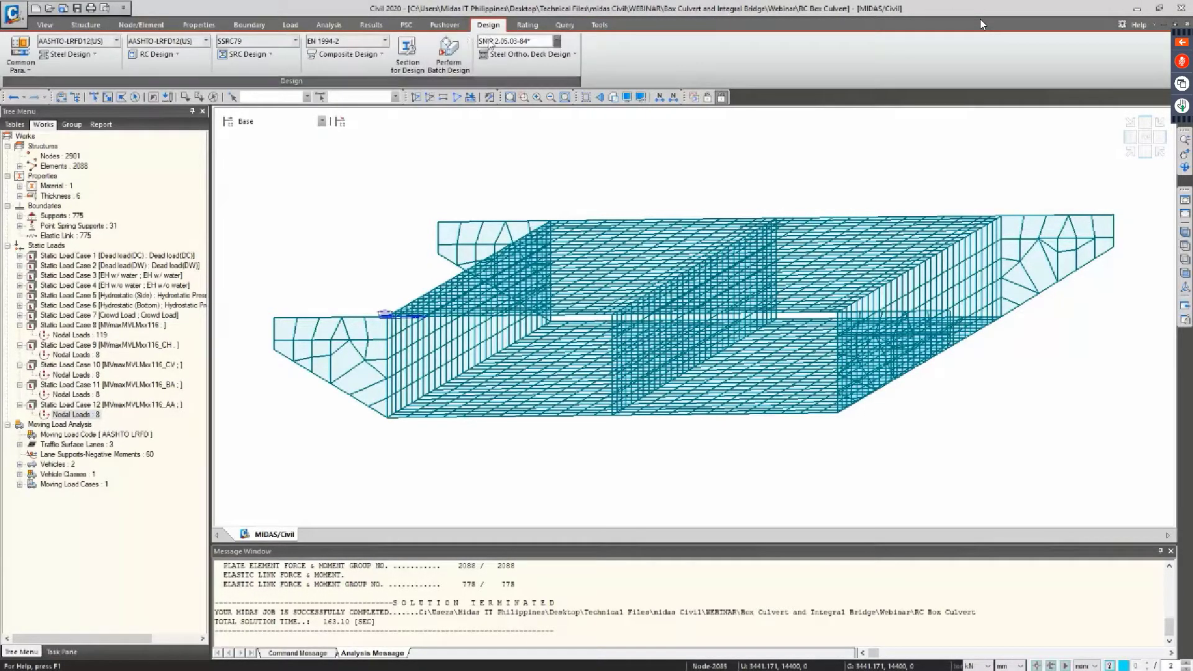
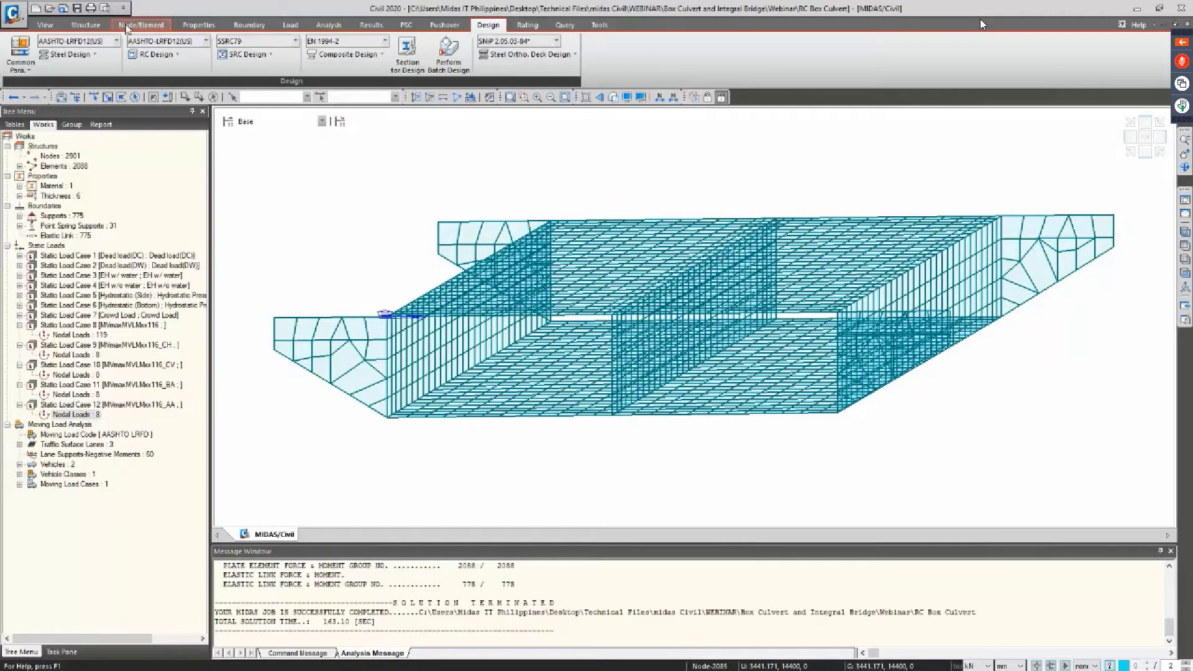
# Start defining an element domain, with Plate as the element type
pyautogui.click(127, 28)
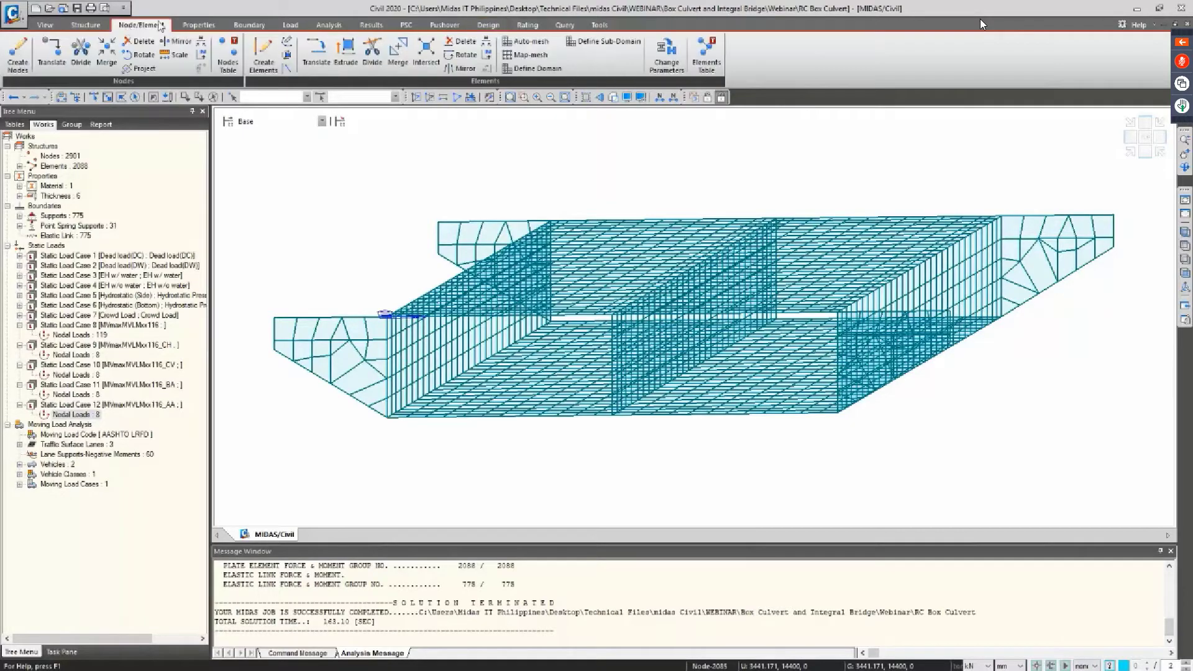
pyautogui.click(525, 69)
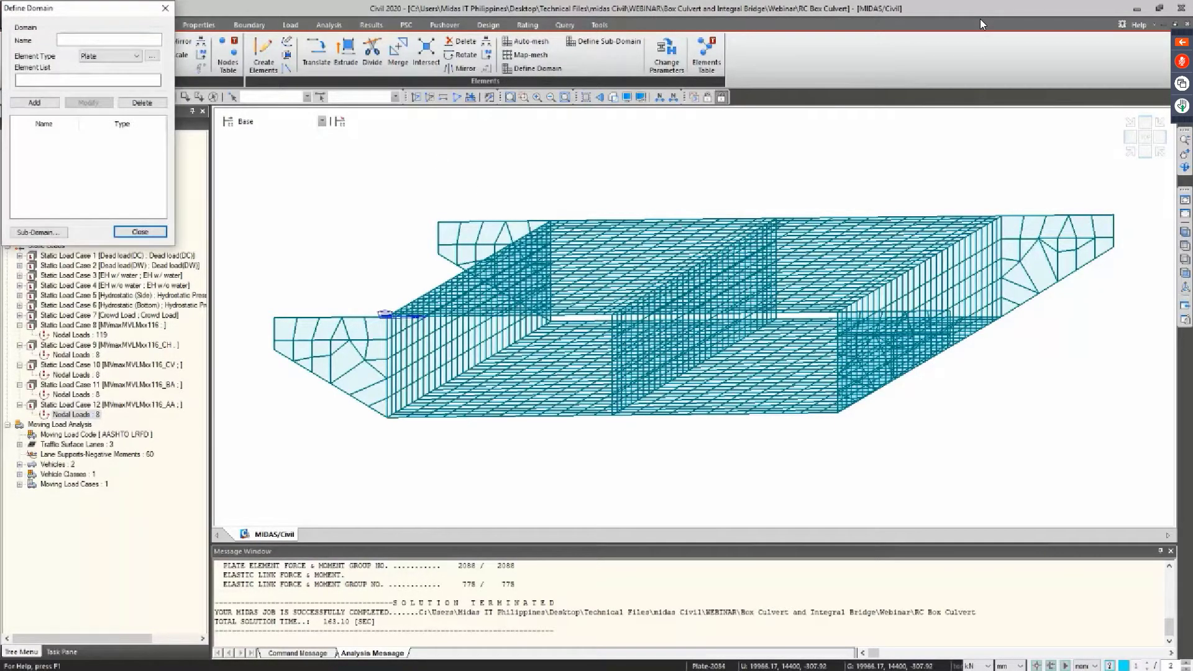
pyautogui.click(981, 24)
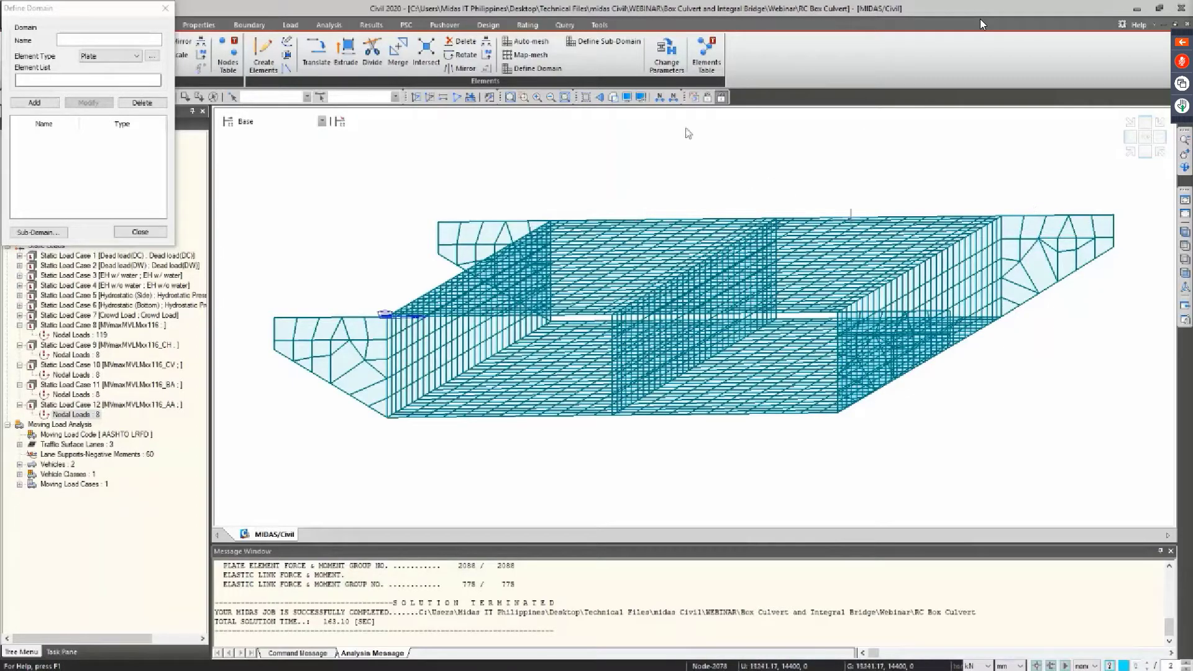
pyautogui.moveTo(672, 185)
pyautogui.mouseDown(button='middle')
pyautogui.moveTo(698, 165)
pyautogui.moveTo(674, 178)
pyautogui.mouseUp(button='middle')
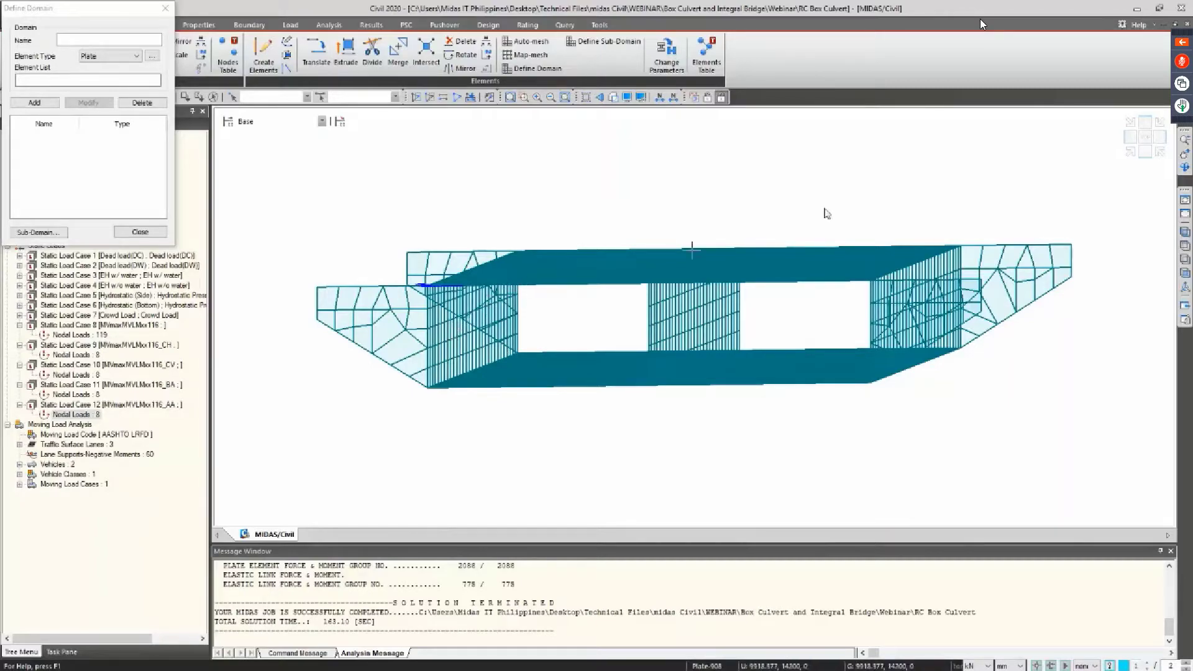
# Window-select the wing wall plates on each side of the culvert and inactivate them
pyautogui.click(1145, 153)
pyautogui.moveTo(613, 192)
pyautogui.keyDown('ctrl'); pyautogui.mouseDown(button='middle')
pyautogui.moveTo(634, 205)
pyautogui.moveTo(634, 193)
pyautogui.mouseUp(button='middle'); pyautogui.keyUp('ctrl')
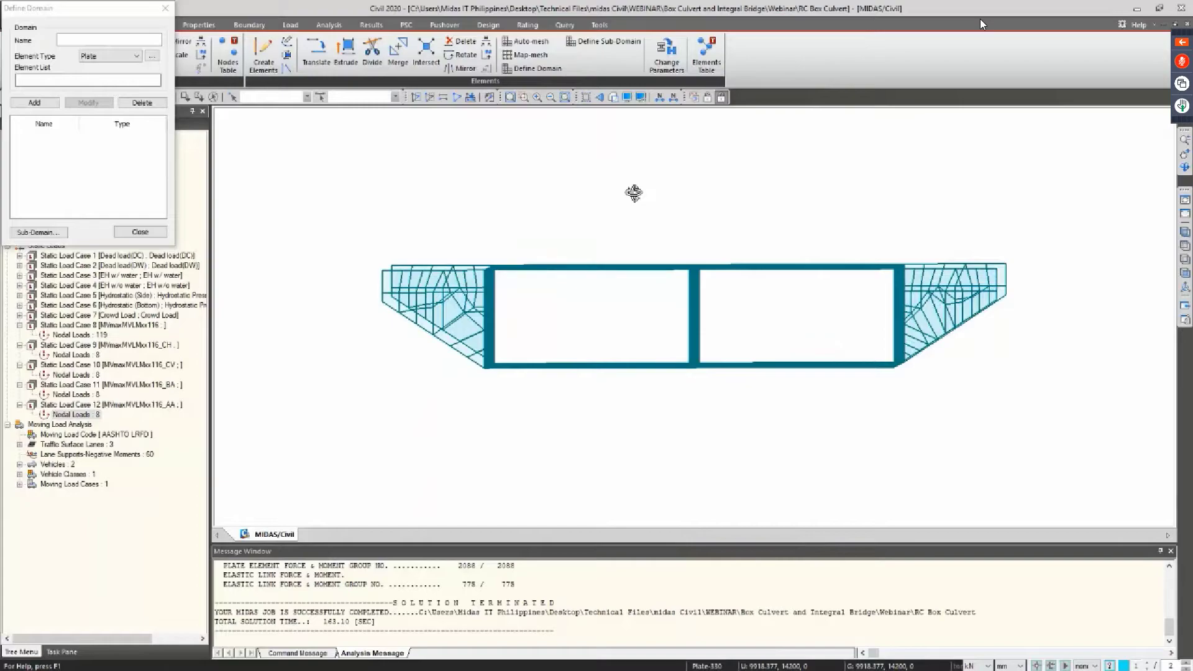
pyautogui.click(95, 85)
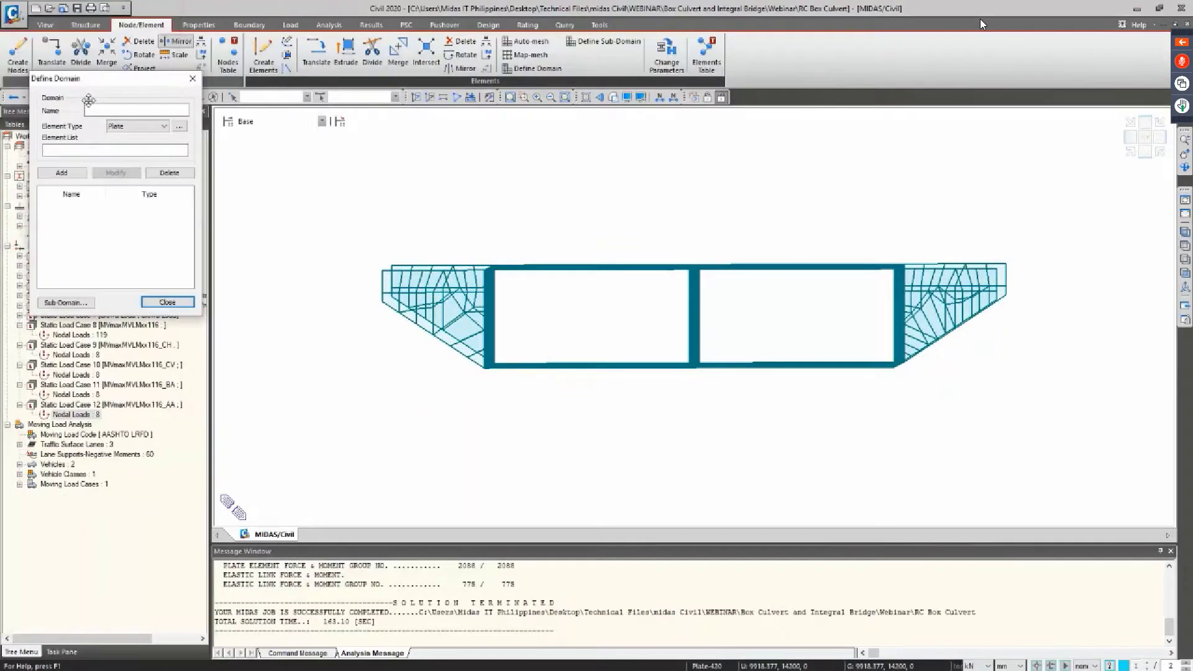
pyautogui.click(108, 97)
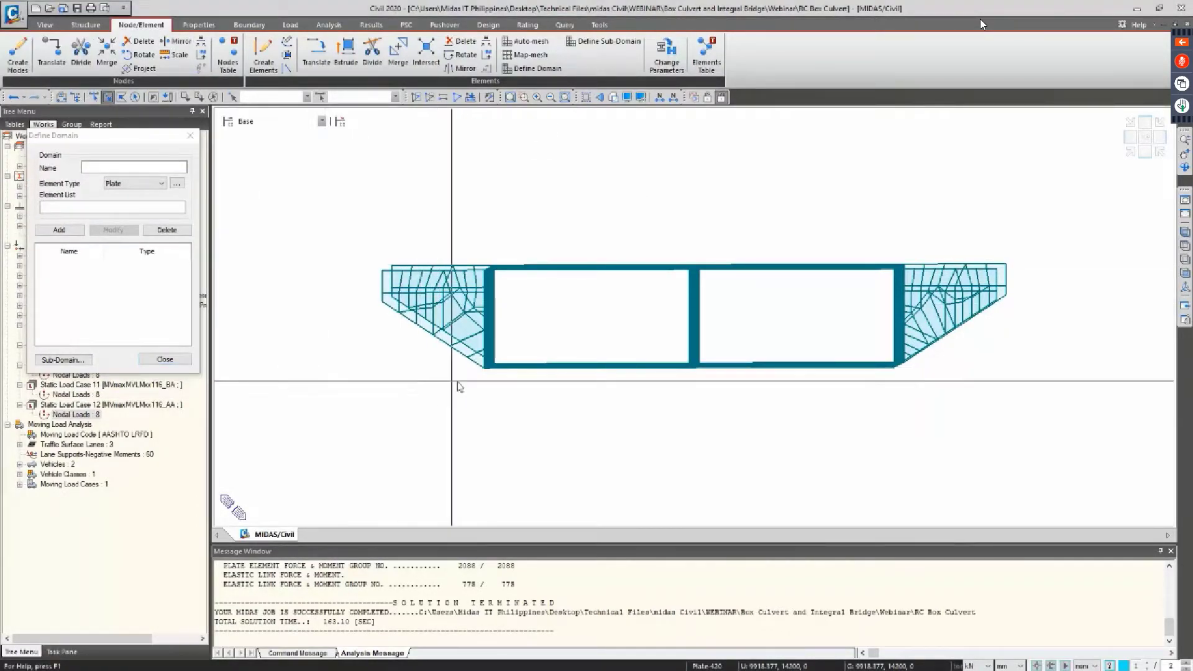
pyautogui.moveTo(419, 257); pyautogui.dragTo(418, 255)
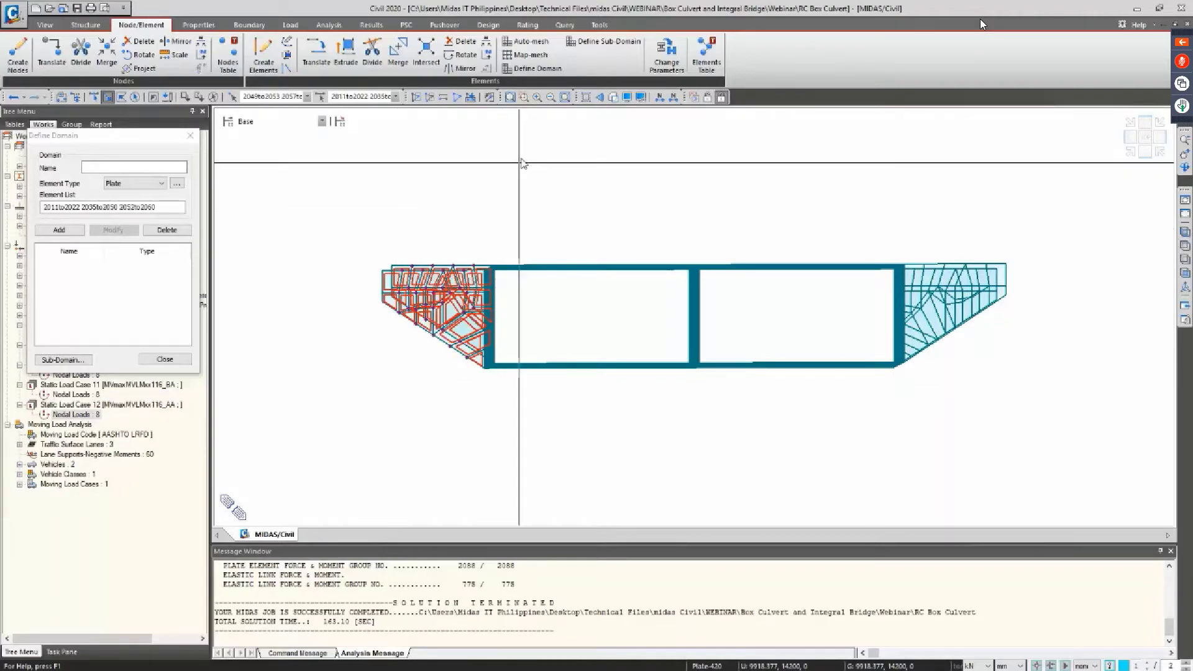
pyautogui.click(430, 97)
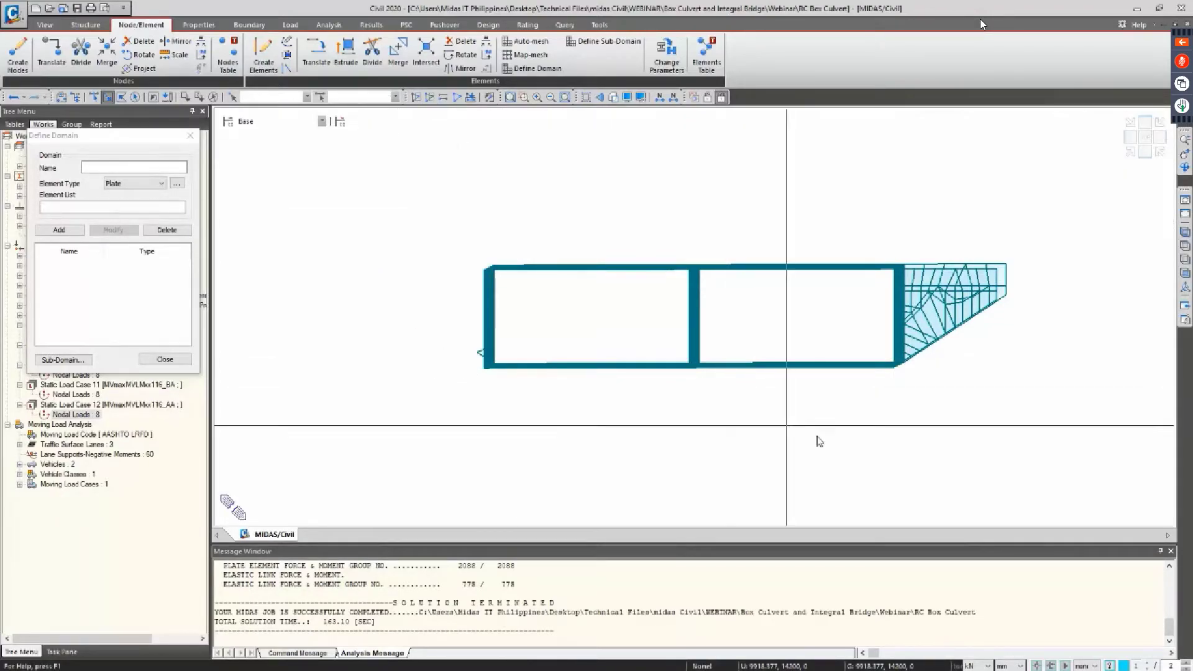
pyautogui.moveTo(922, 248); pyautogui.dragTo(901, 236)
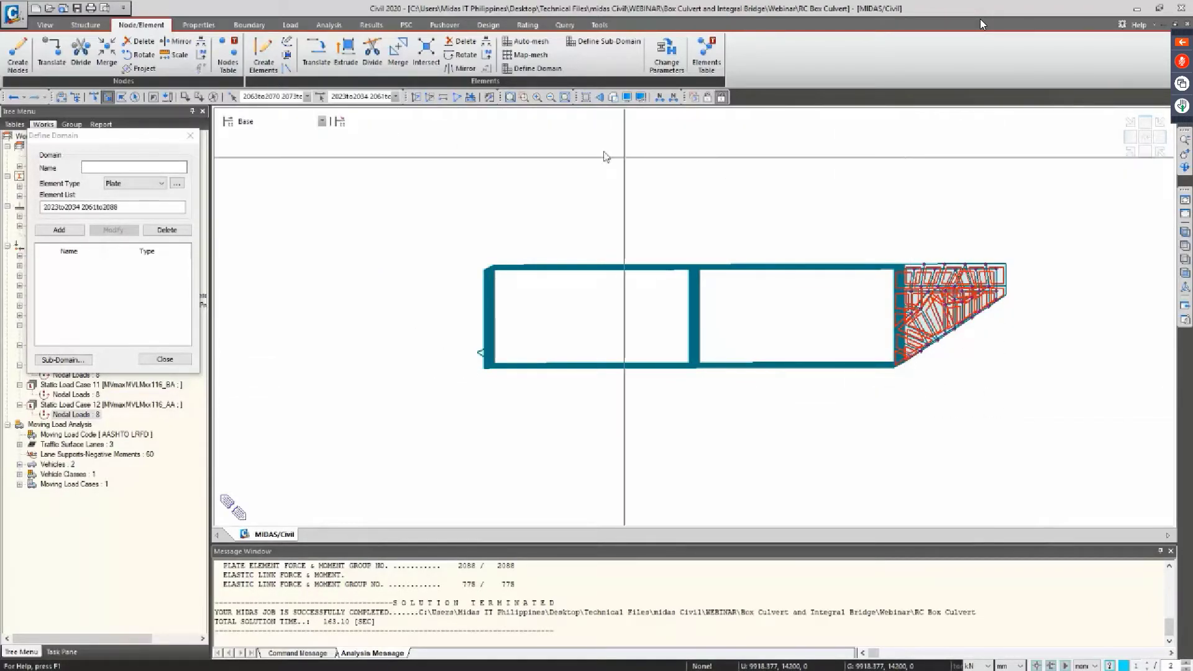
pyautogui.click(429, 97)
# Select the leftover triangular wing wall element 2051 and inactivate it
pyautogui.moveTo(479, 235); pyautogui.dragTo(469, 367, button='middle')
pyautogui.moveTo(462, 398); pyautogui.dragTo(463, 359)
pyautogui.click(429, 97)
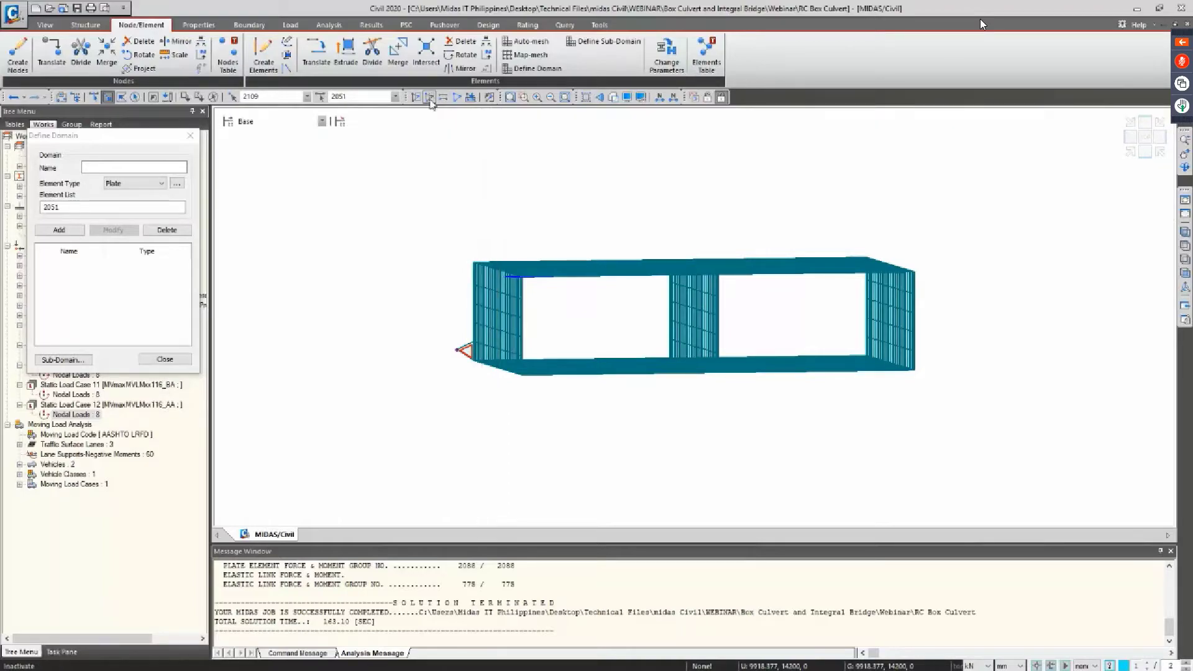
# Select the top slab plates (1to840) for the domain, excluding the uppermost row of wall elements
pyautogui.moveTo(472, 280); pyautogui.dragTo(552, 418, button='middle')
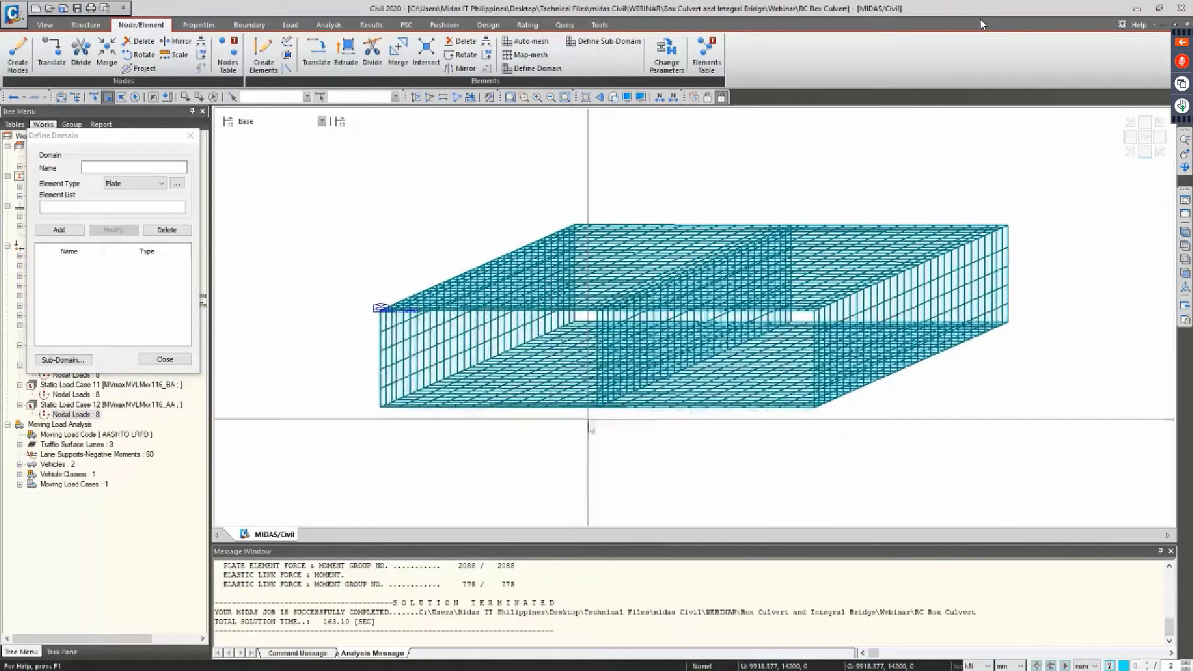
pyautogui.click(1128, 136)
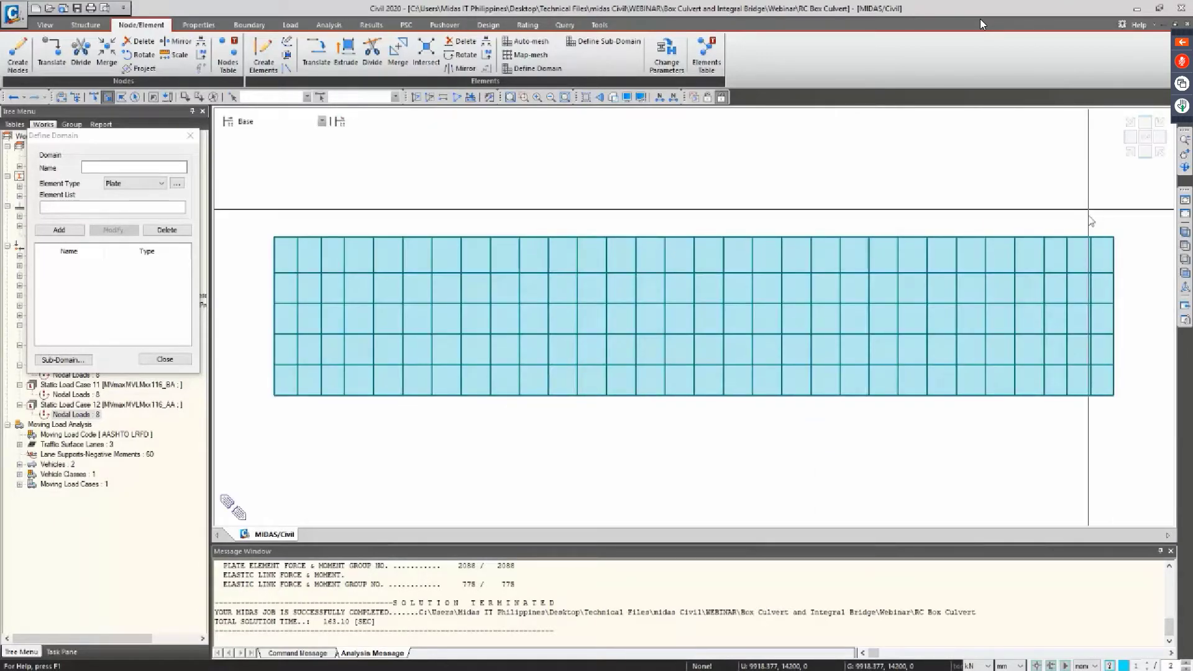
pyautogui.moveTo(1124, 238); pyautogui.dragTo(272, 181)
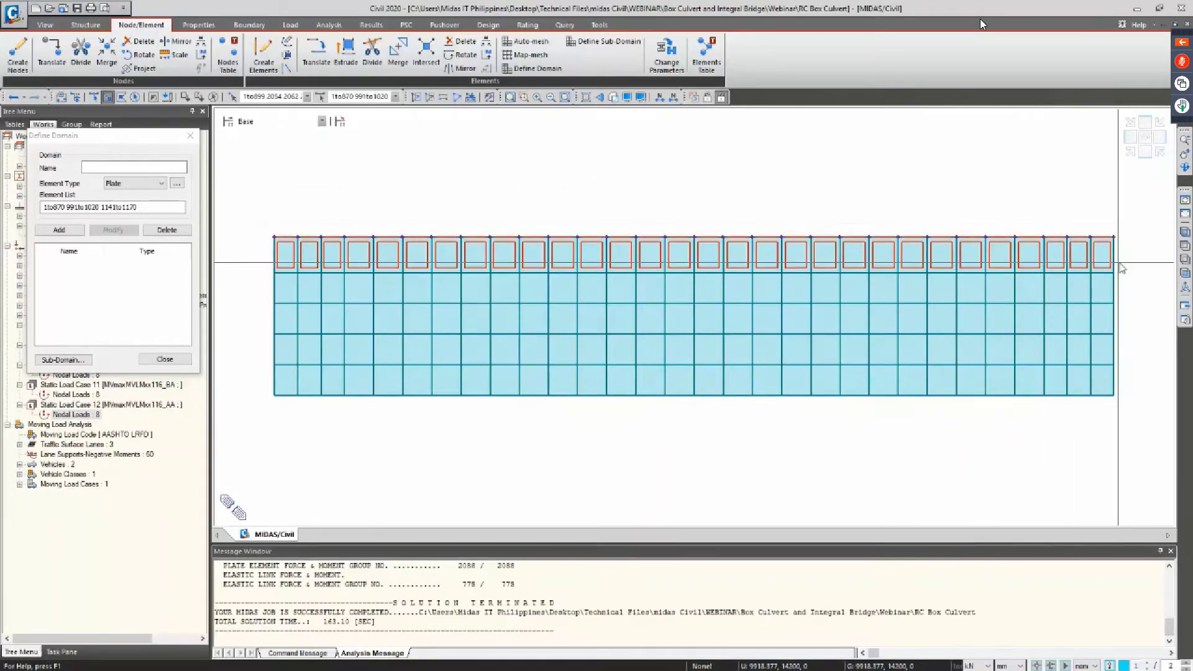
pyautogui.keyDown('shift'); pyautogui.moveTo(1124, 251); pyautogui.dragTo(273, 255); pyautogui.keyUp('shift')
# Remove the stray wing wall nodes around the culvert from the selection, keeping the top slab elements selected
pyautogui.click(1133, 152)
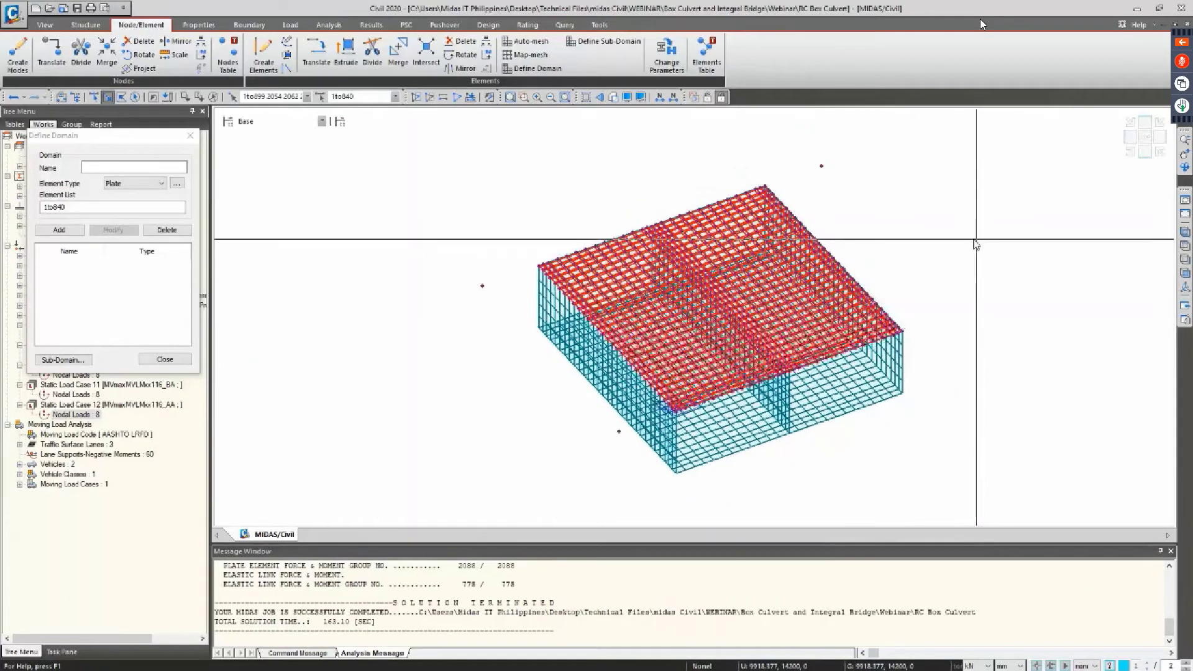
pyautogui.moveTo(866, 193); pyautogui.dragTo(819, 143)
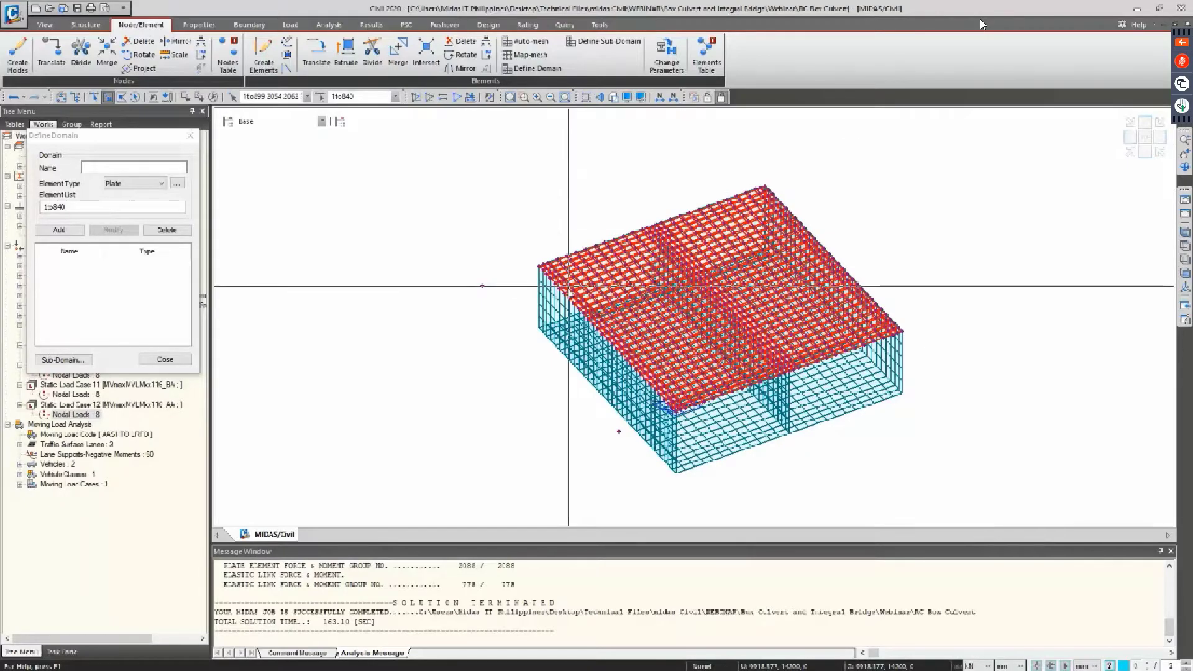
pyautogui.moveTo(611, 460); pyautogui.dragTo(621, 441)
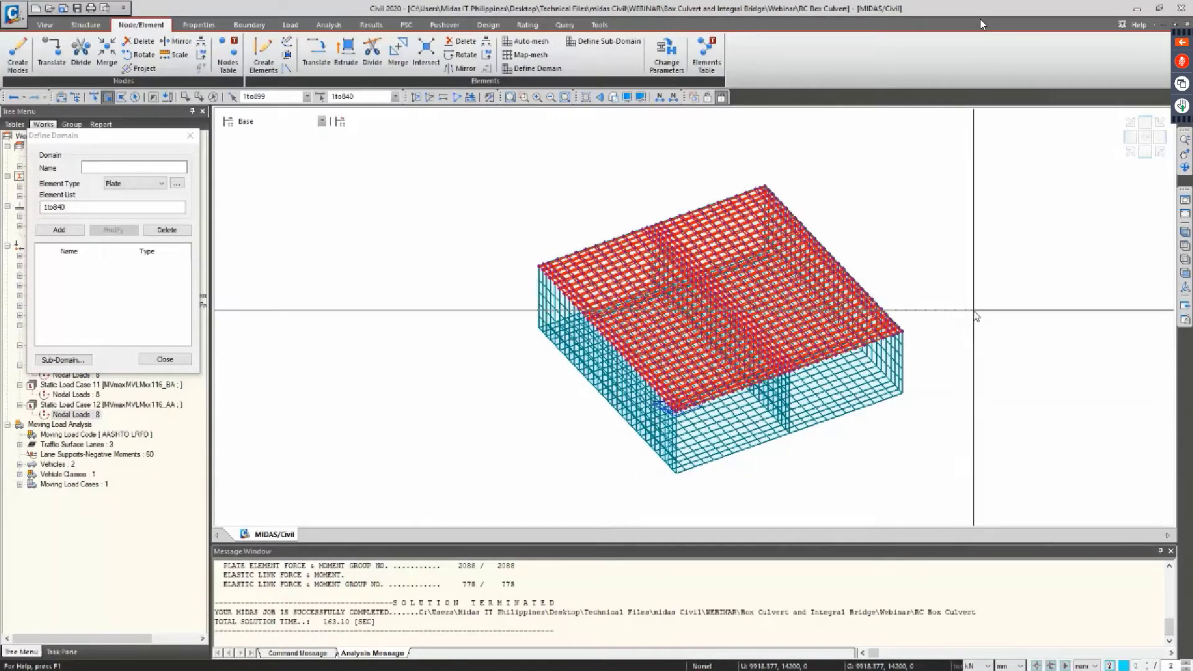
pyautogui.keyDown('ctrl'); pyautogui.moveTo(973, 310); pyautogui.dragTo(959, 296, button='middle'); pyautogui.keyUp('ctrl')
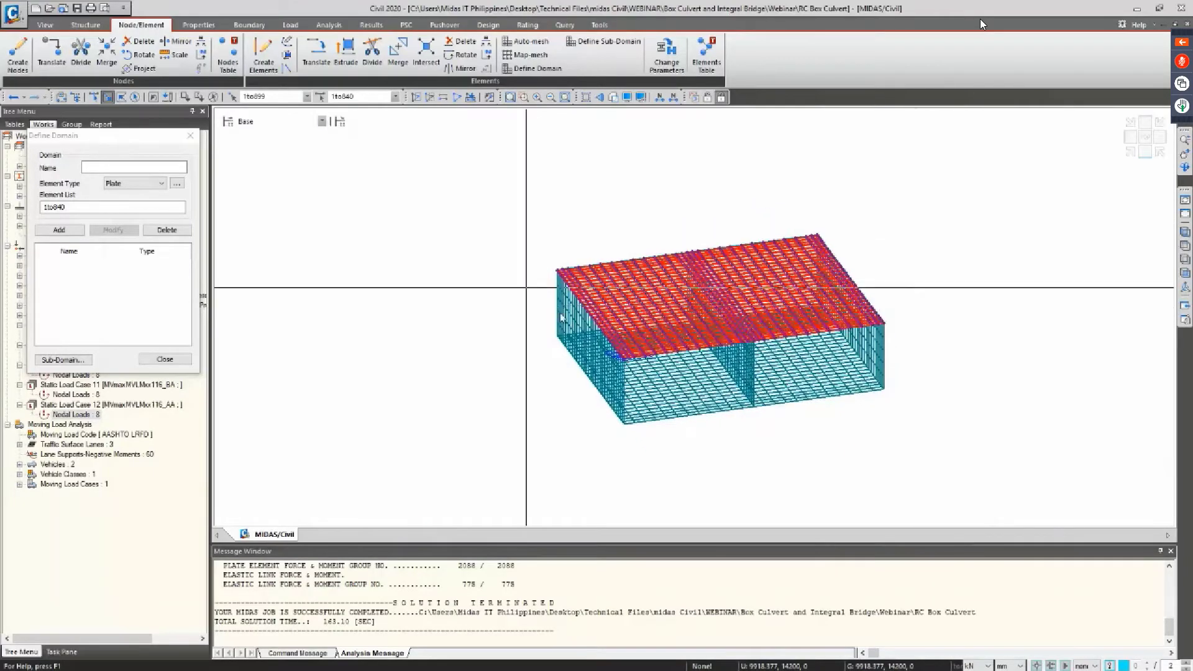
# Name the domain Top Slab and add it as a plate domain with elements 1to840
pyautogui.click(133, 167)
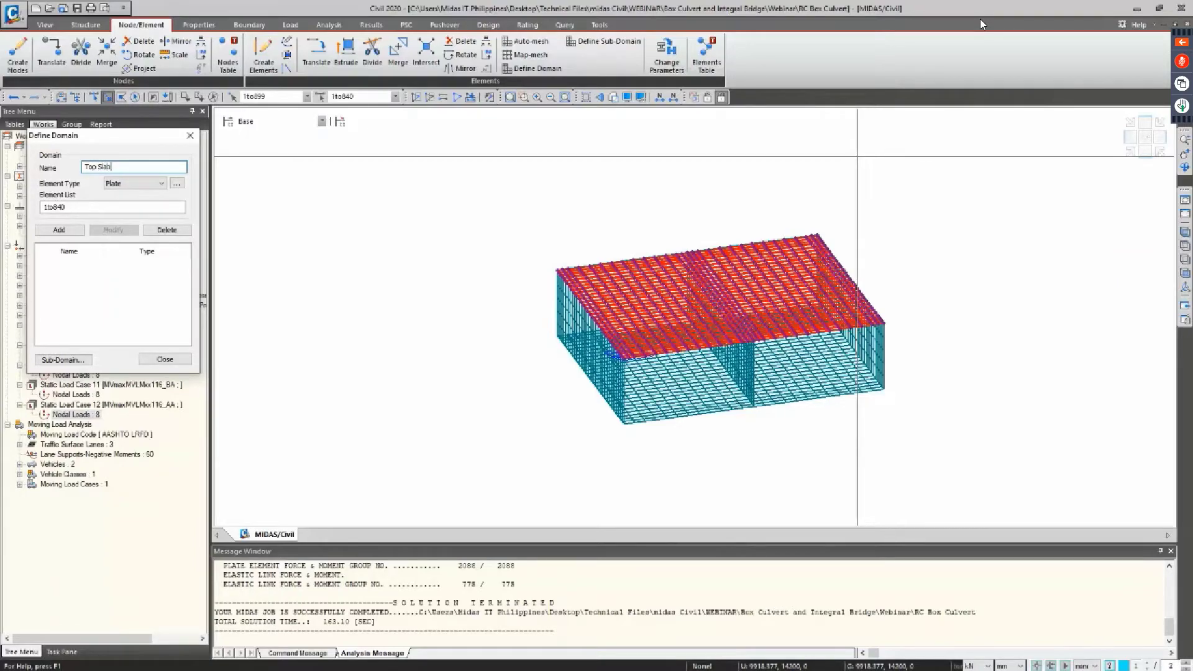
pyautogui.click(65, 234)
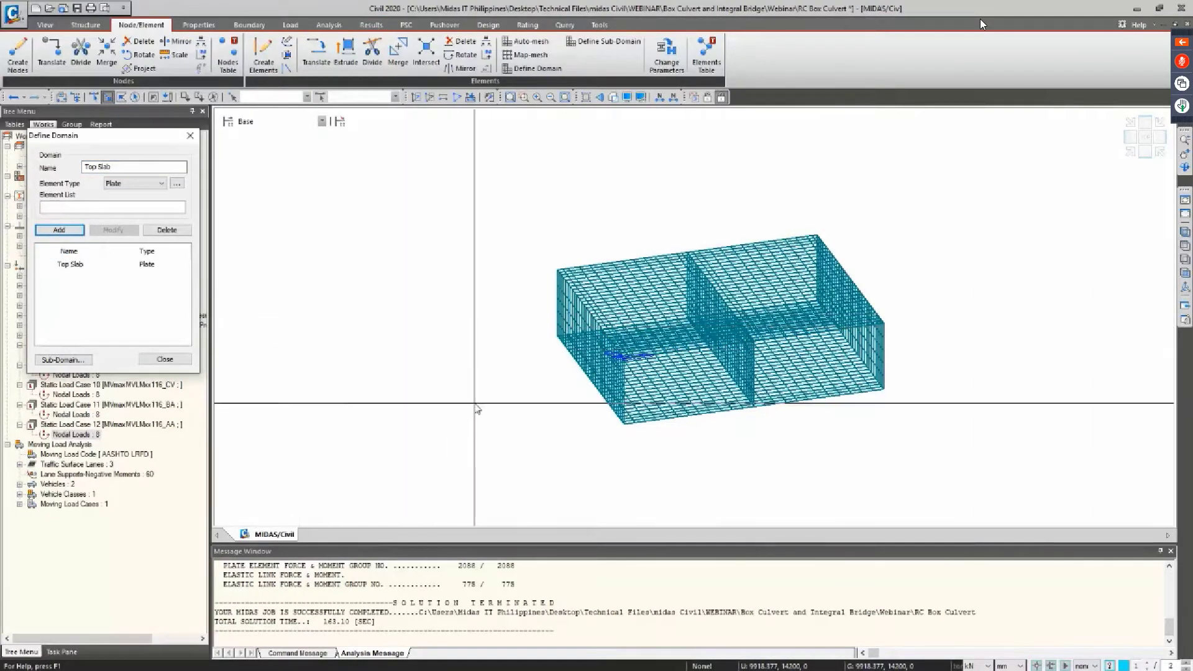
# Select the bottom slab plates (1291to2010) in an elevation view and add them as a plate domain named Bottom Slab
pyautogui.moveTo(475, 404)
pyautogui.keyDown('ctrl'); pyautogui.mouseDown(button='middle')
pyautogui.moveTo(459, 390)
pyautogui.moveTo(474, 391)
pyautogui.mouseUp(button='middle'); pyautogui.keyUp('ctrl')
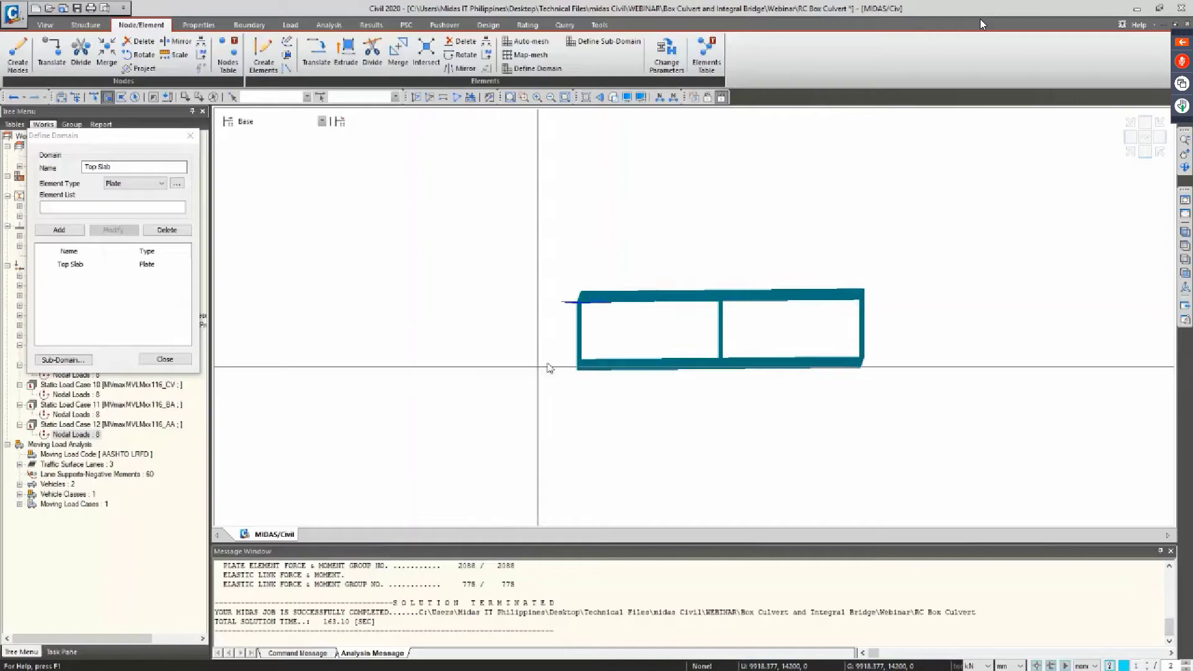
pyautogui.click(1146, 153)
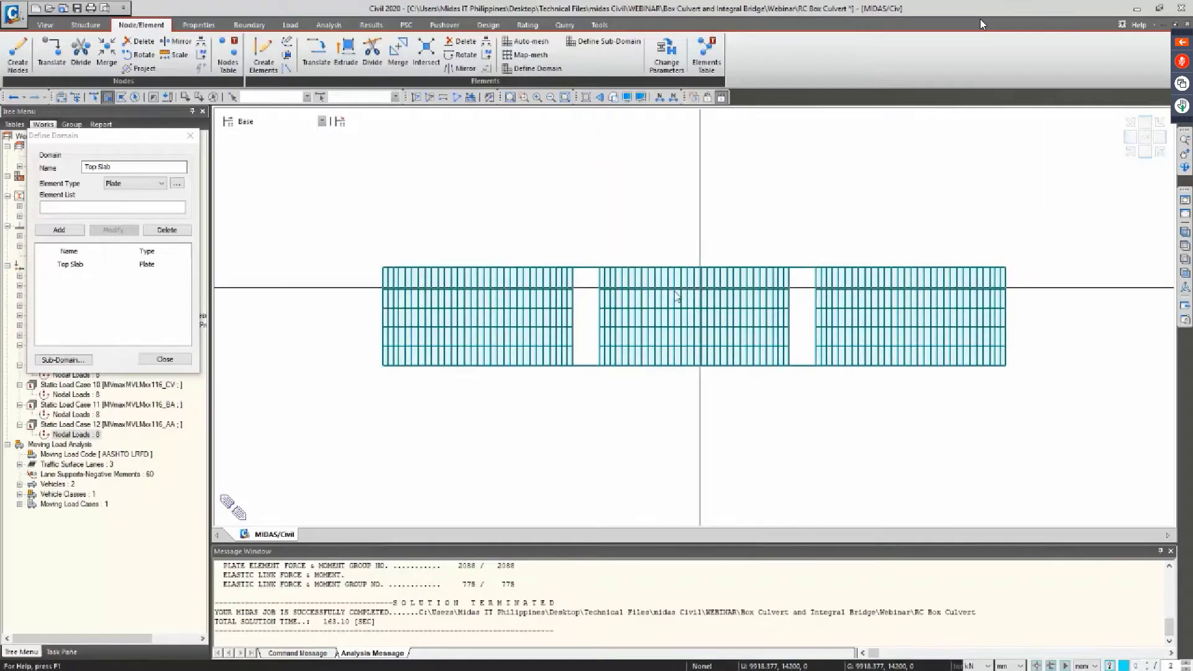
pyautogui.moveTo(371, 361); pyautogui.dragTo(1012, 368)
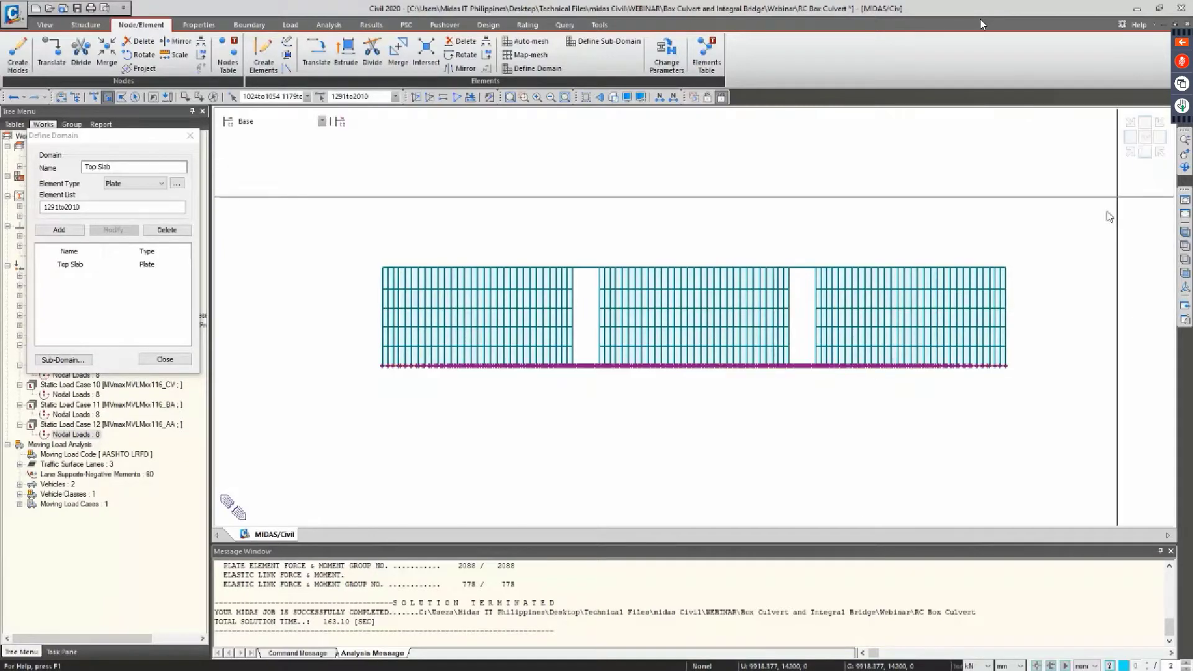
pyautogui.click(1131, 154)
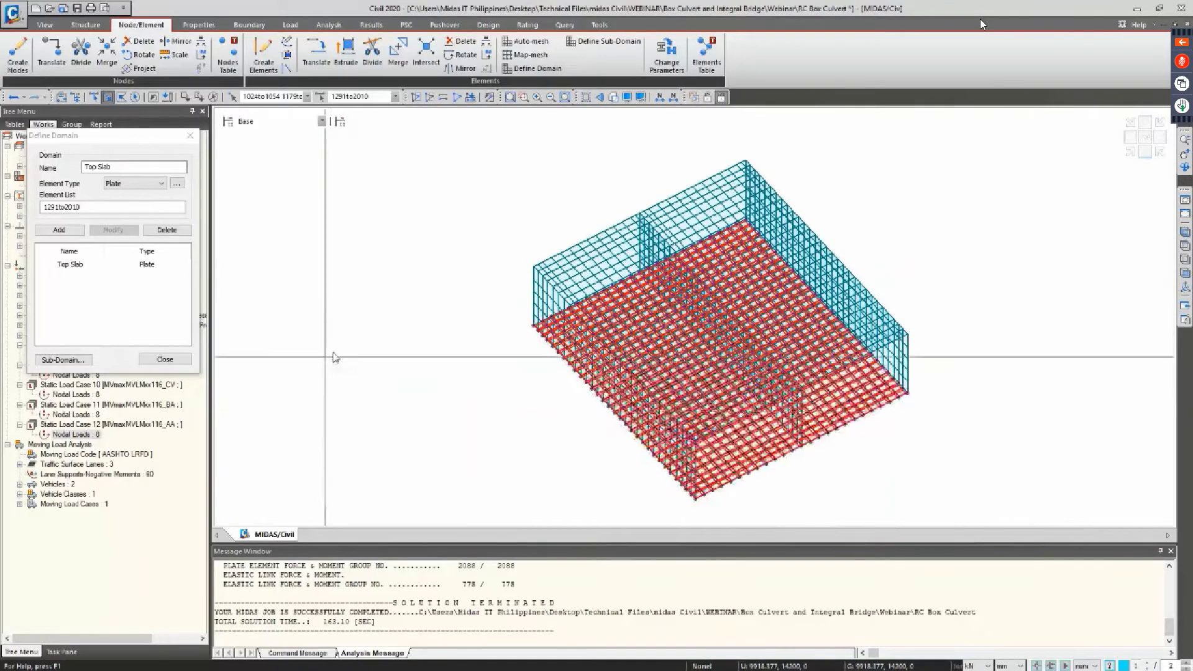
pyautogui.keyDown('ctrl'); pyautogui.moveTo(328, 356); pyautogui.dragTo(305, 323, button='middle'); pyautogui.keyUp('ctrl')
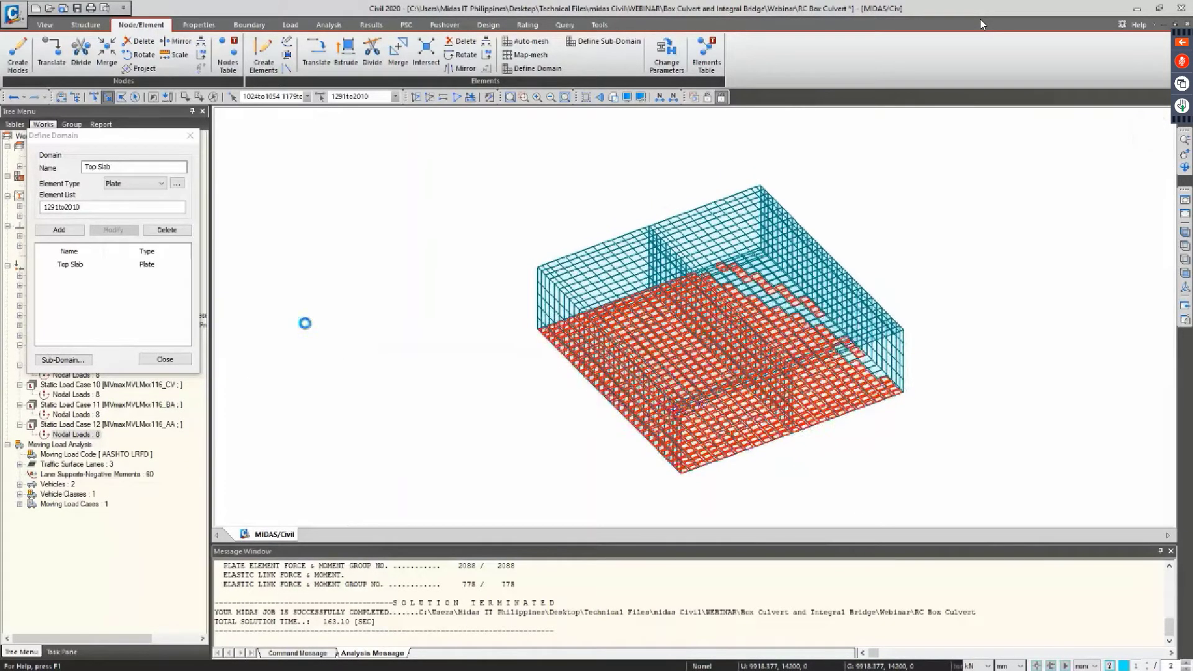
pyautogui.click(136, 169)
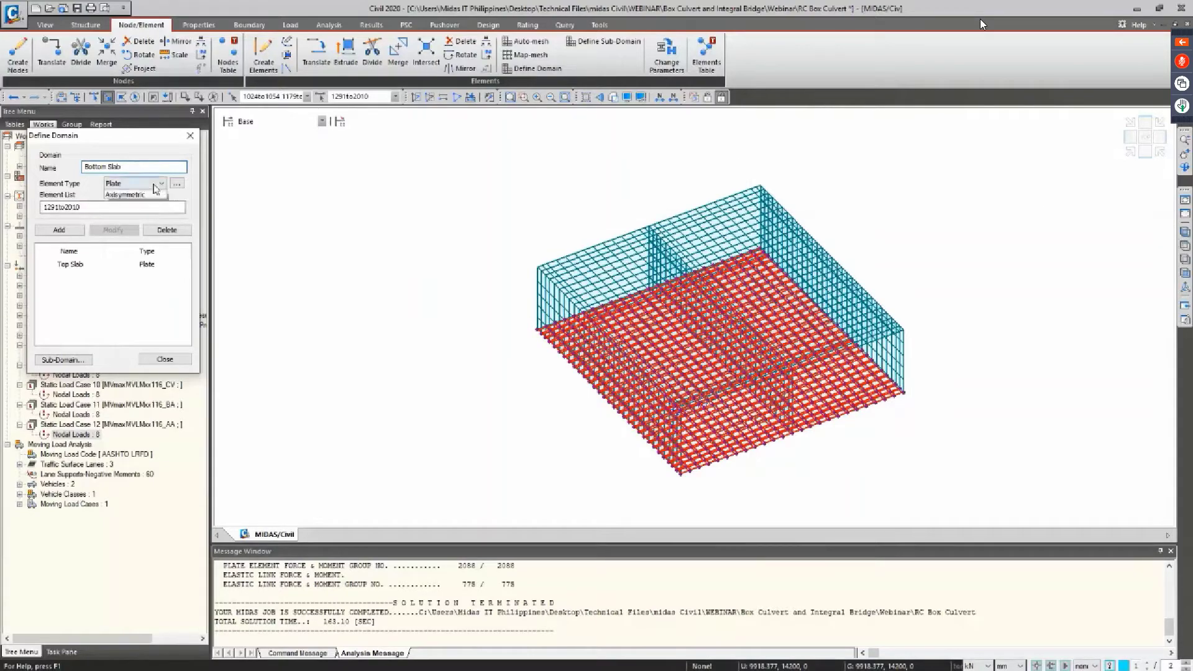
pyautogui.click(155, 194)
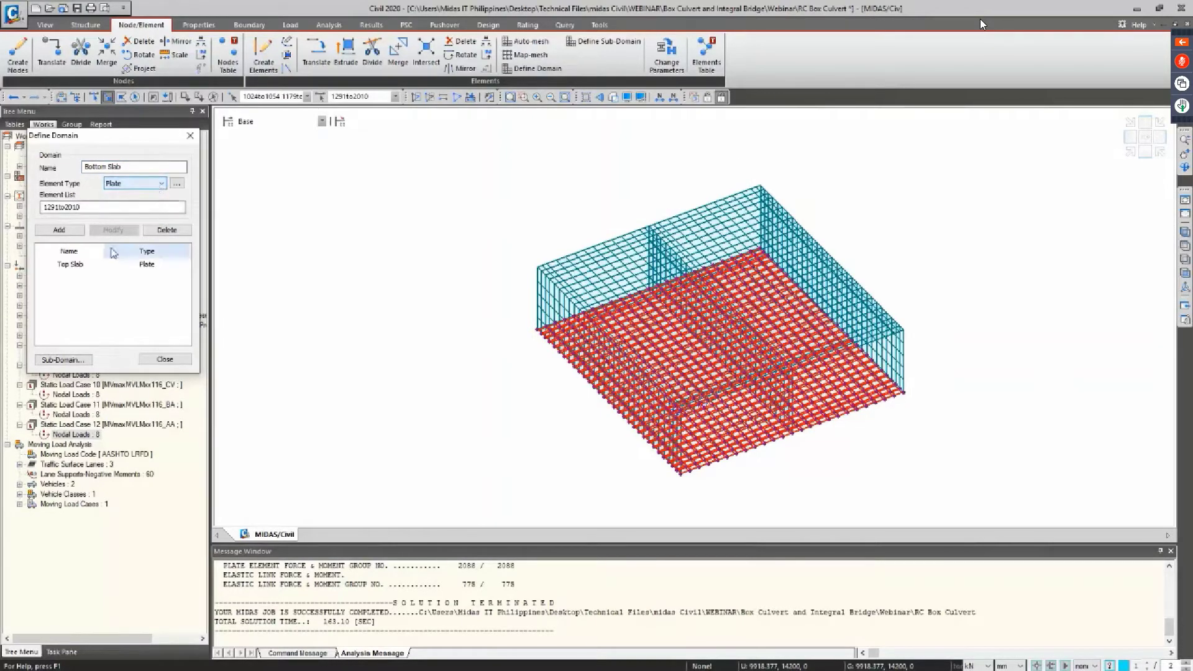
pyautogui.click(59, 230)
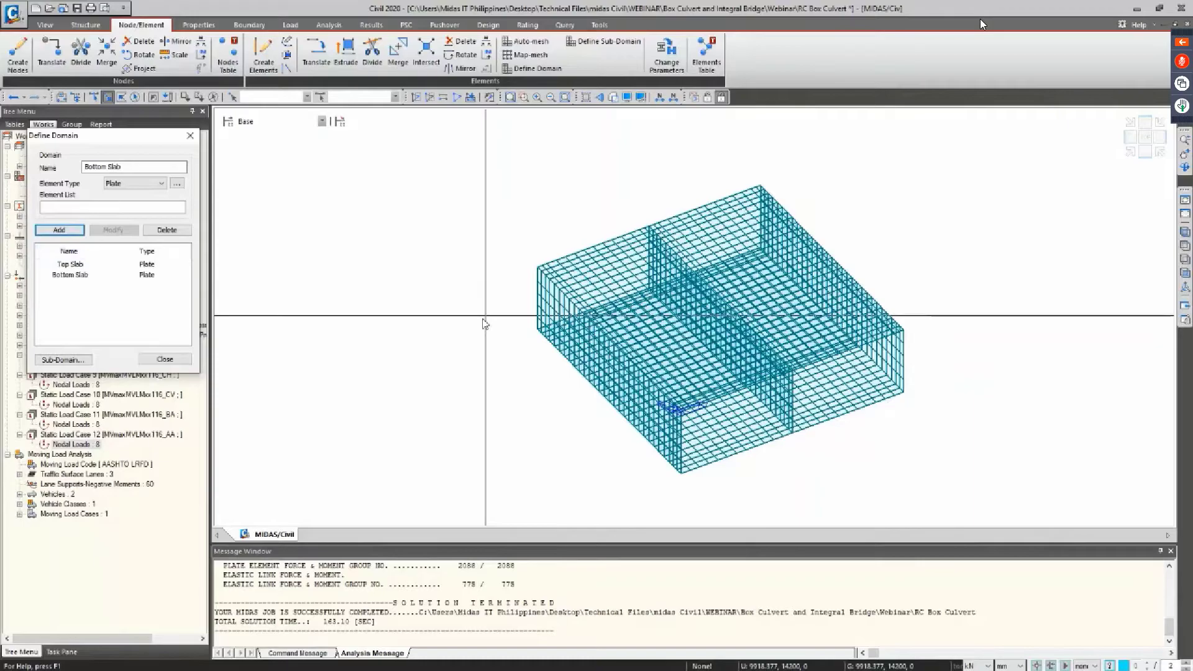
# Select only the two outer walls' plates (841to990, 1141to1290), excluding the middle wall, and add them as a plate domain named Side Wall
pyautogui.click(1149, 159)
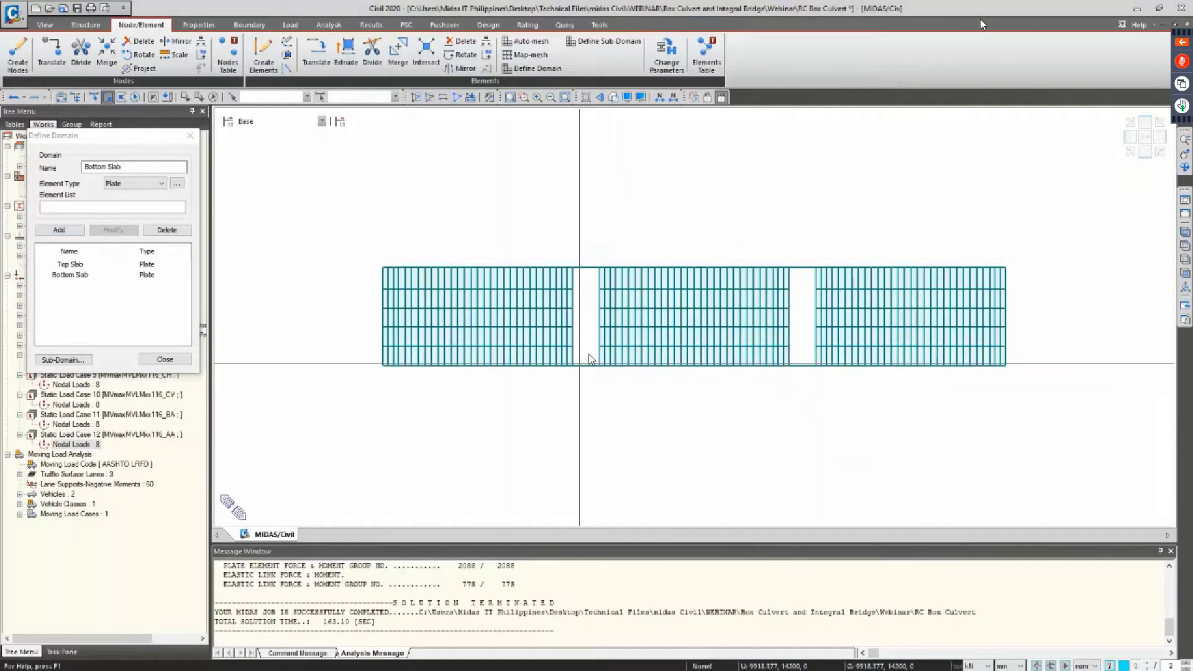
pyautogui.moveTo(588, 346); pyautogui.dragTo(815, 226, button='middle')
pyautogui.keyDown('ctrl'); pyautogui.moveTo(594, 350); pyautogui.dragTo(597, 339, button='middle'); pyautogui.keyUp('ctrl')
pyautogui.click(1133, 138)
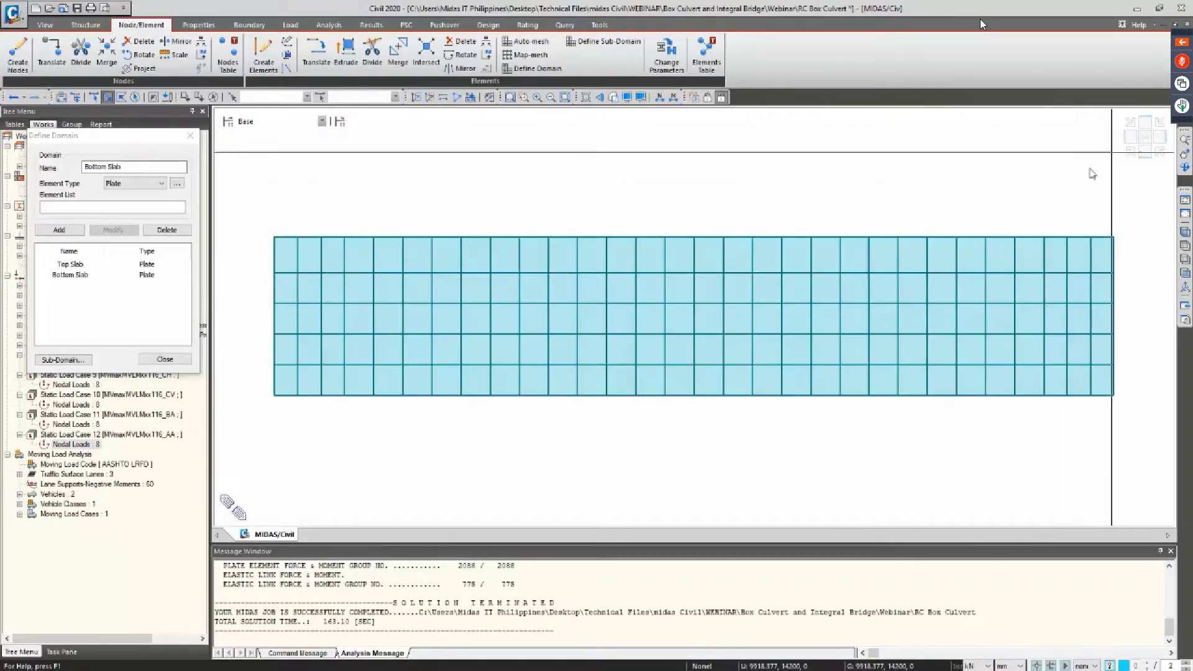
pyautogui.moveTo(1127, 382); pyautogui.dragTo(230, 233)
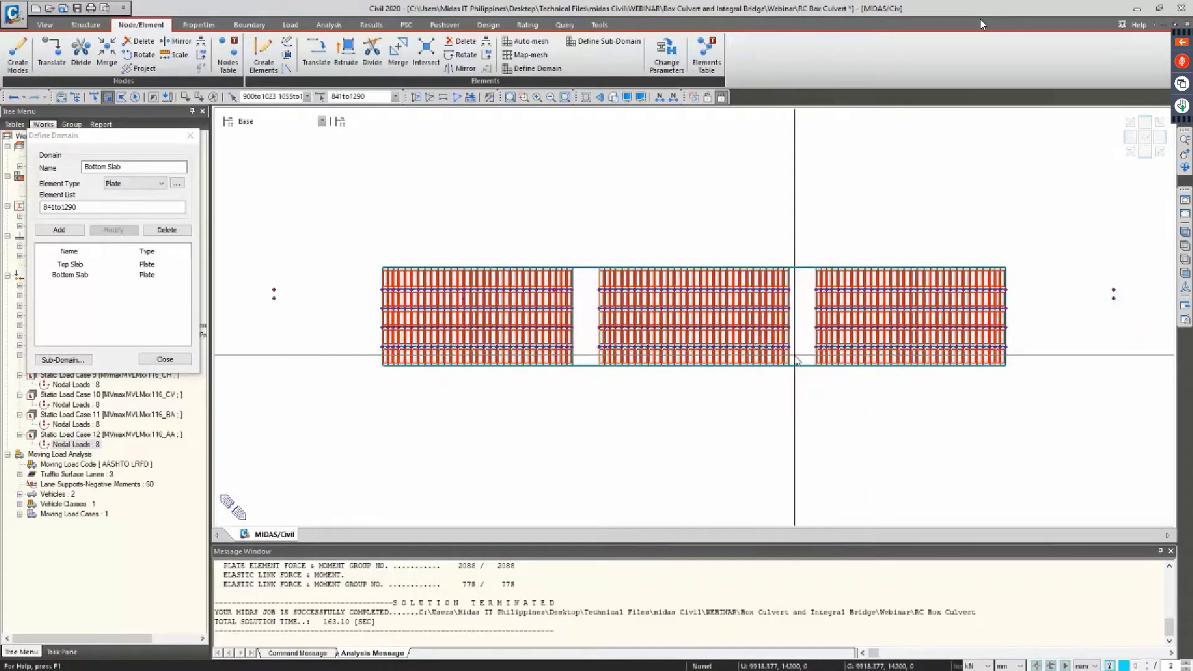
pyautogui.moveTo(795, 356); pyautogui.dragTo(684, 305)
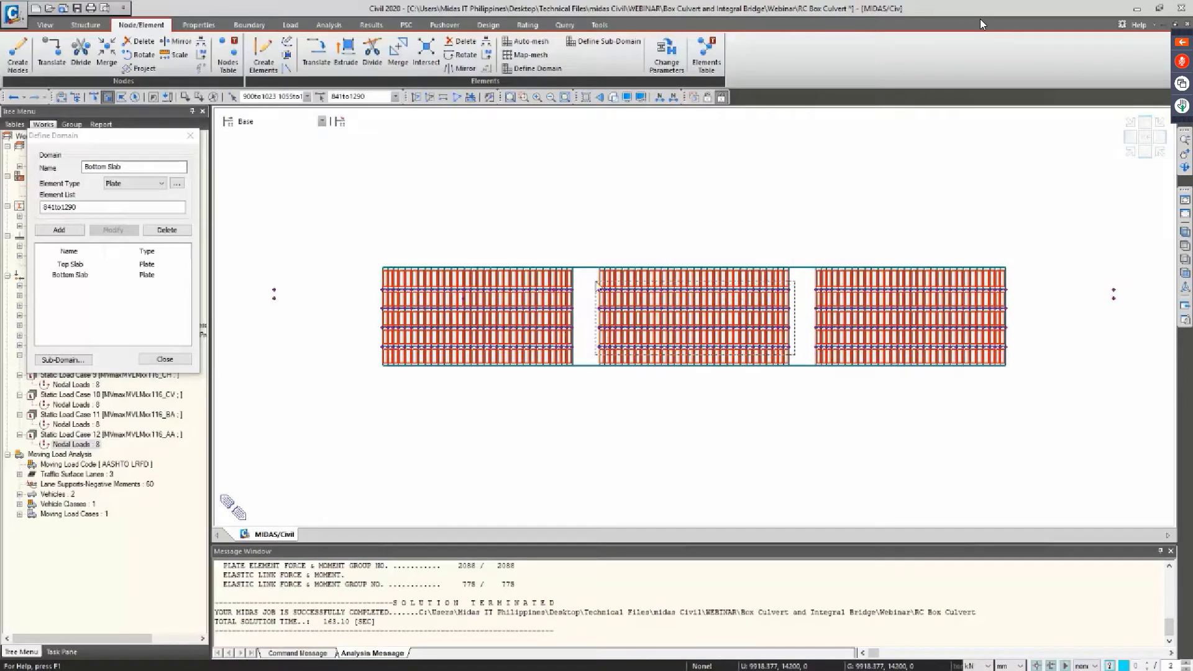
pyautogui.moveTo(596, 283); pyautogui.dragTo(598, 290)
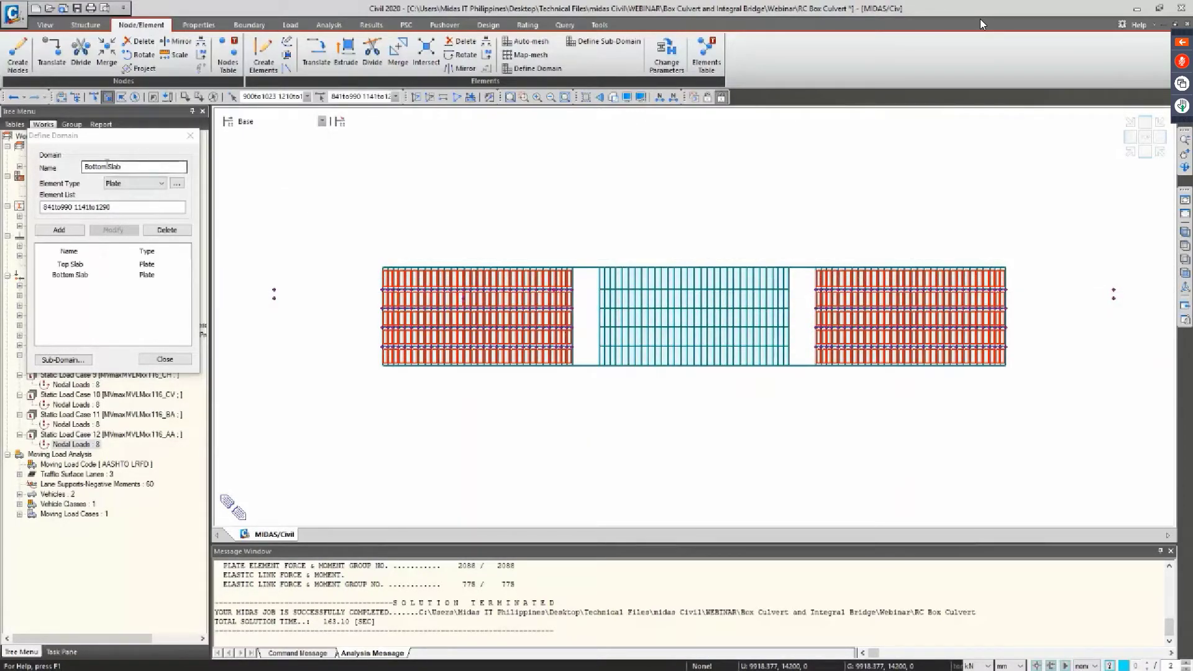
pyautogui.click(133, 173)
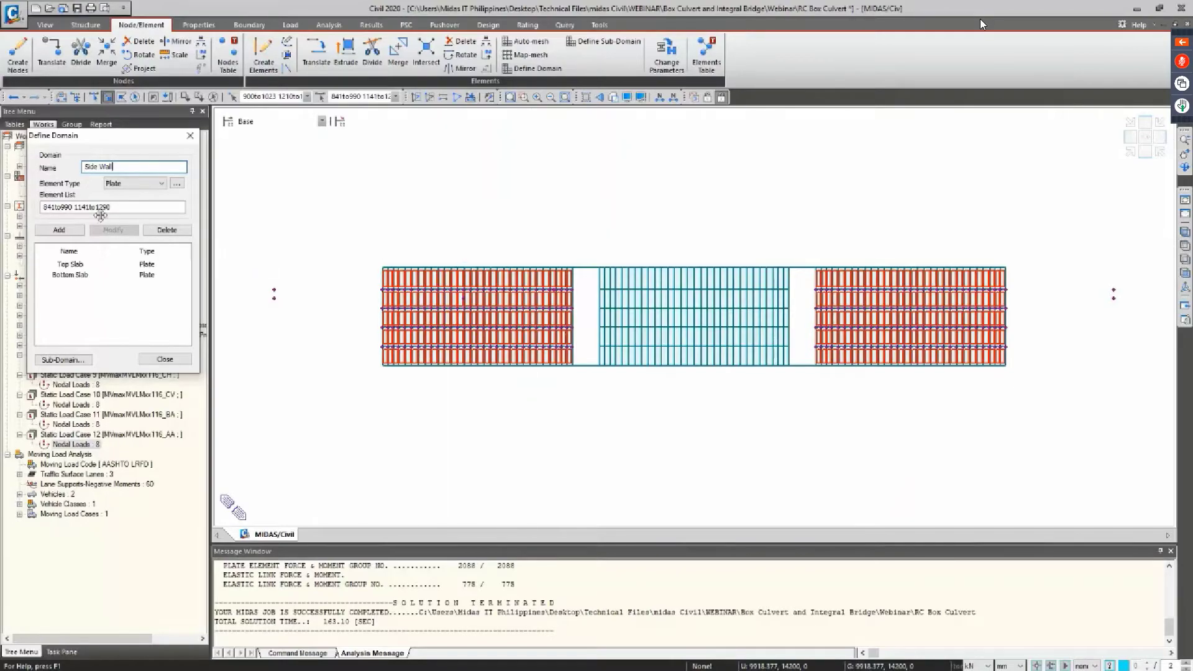
pyautogui.click(59, 231)
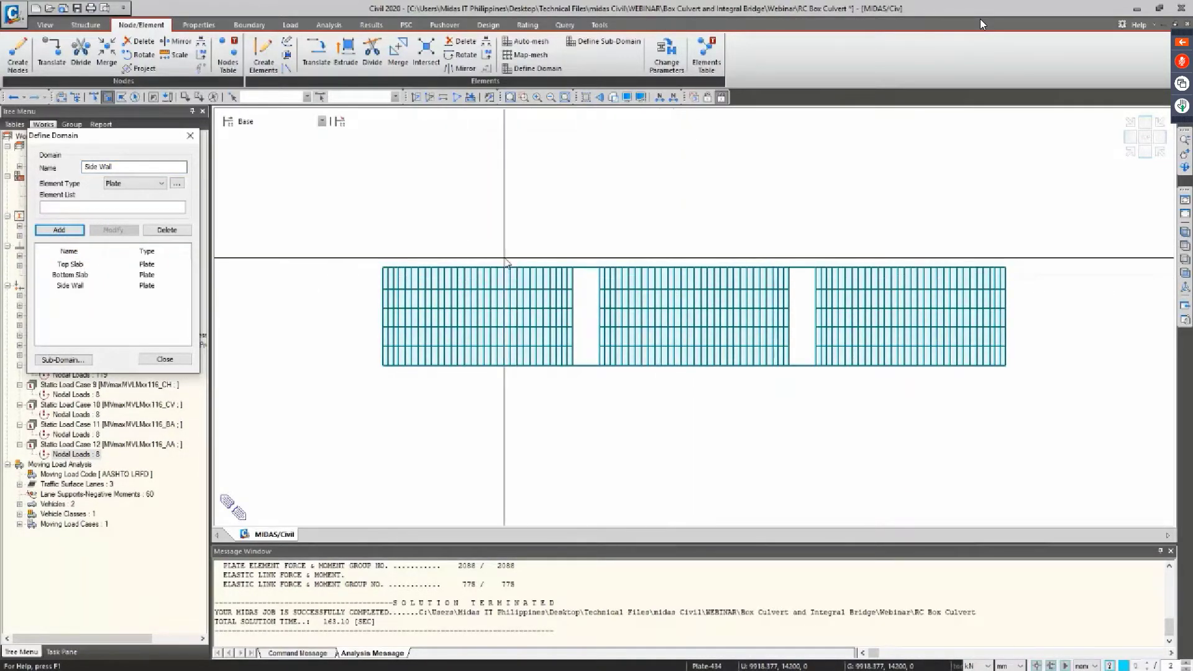
# Review the elements assigned to the Top Slab, Bottom Slab and Side Wall domains in the model
pyautogui.click(70, 265)
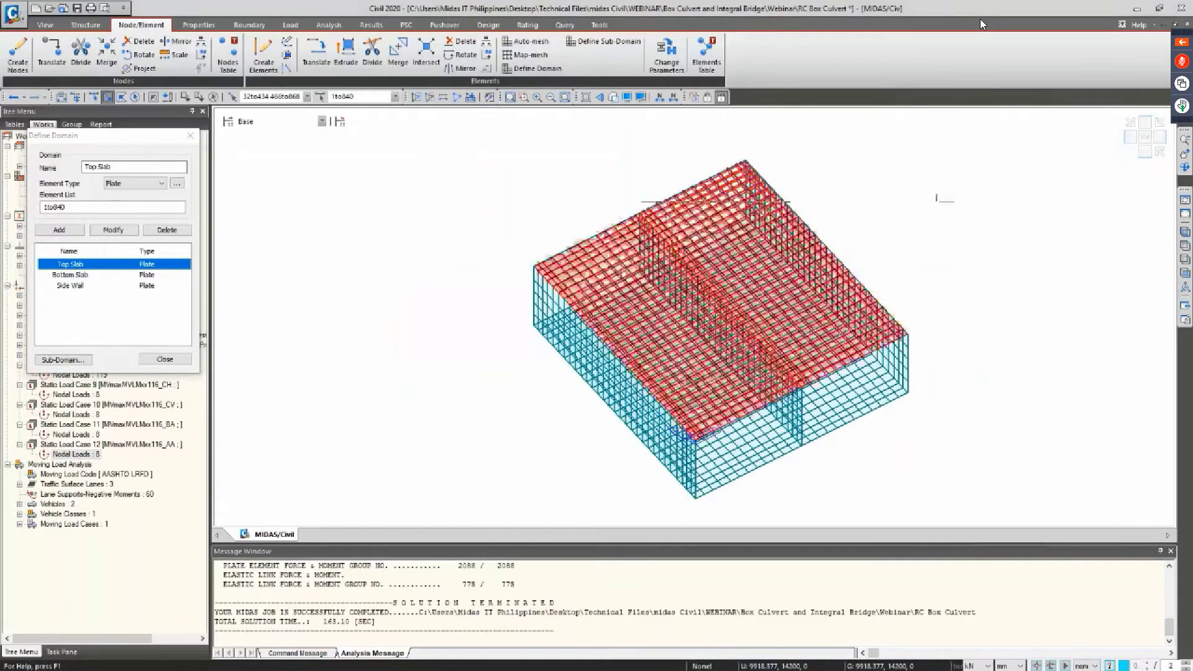
pyautogui.click(72, 277)
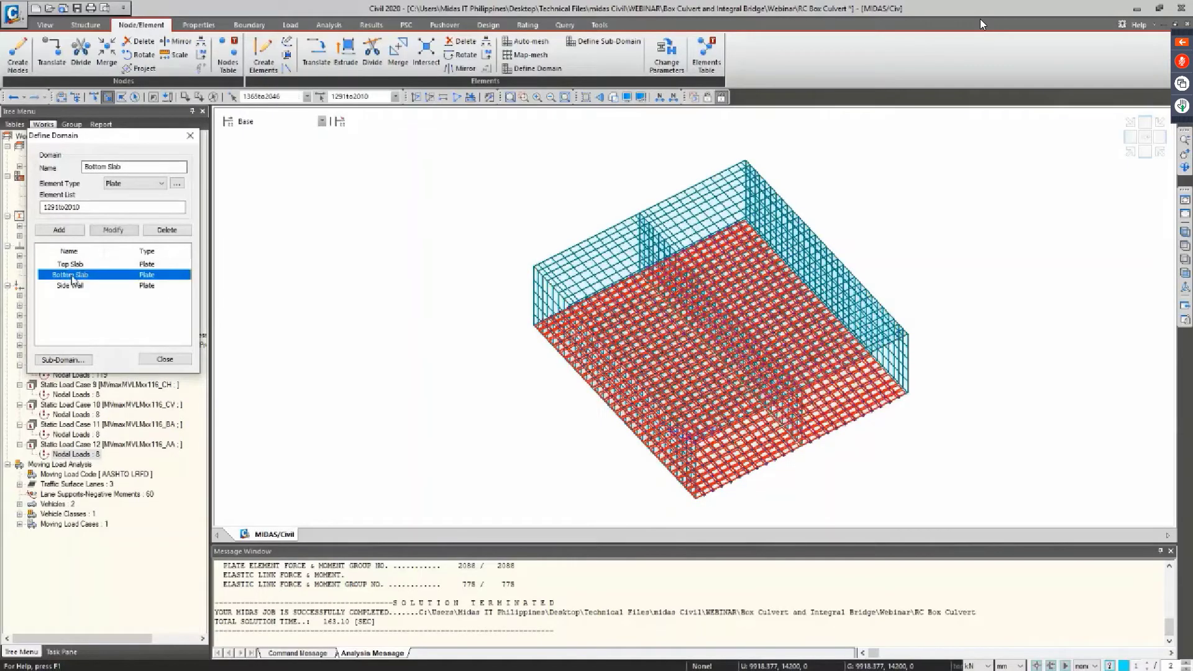
pyautogui.click(77, 287)
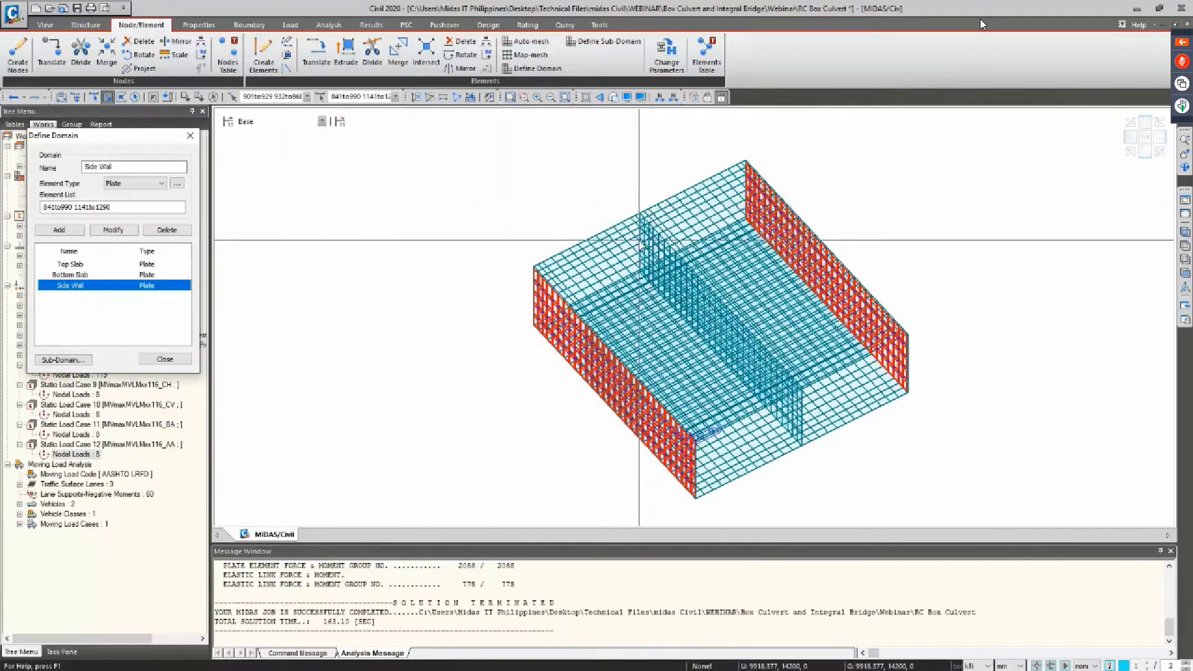
pyautogui.click(82, 265)
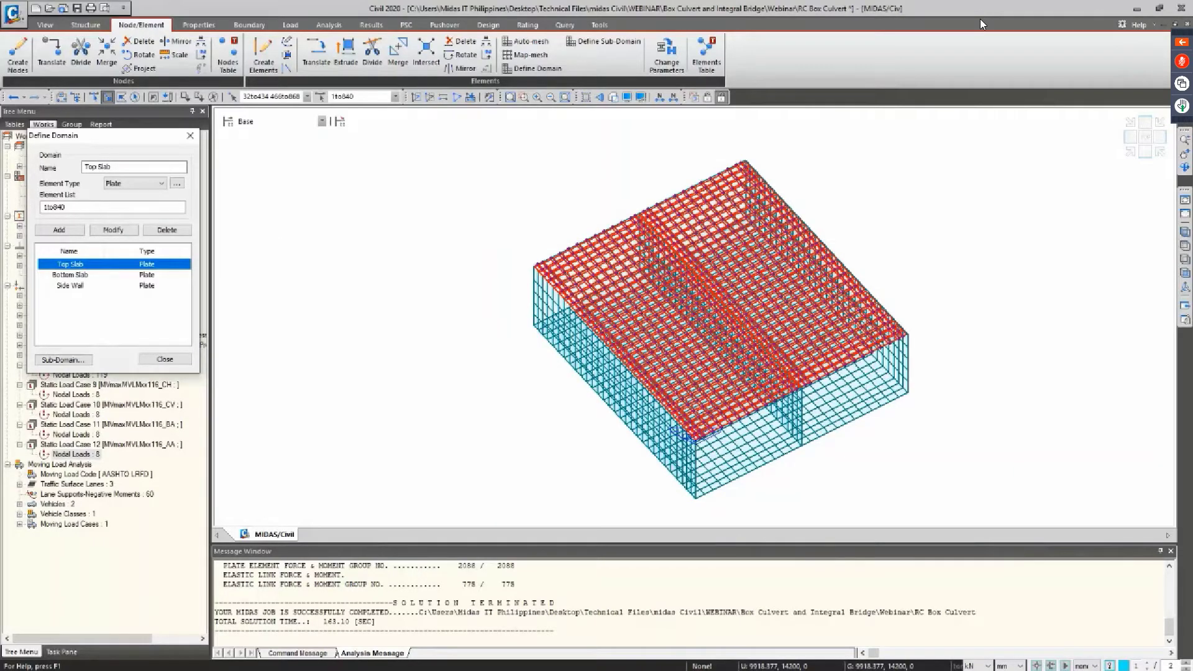
pyautogui.click(980, 24)
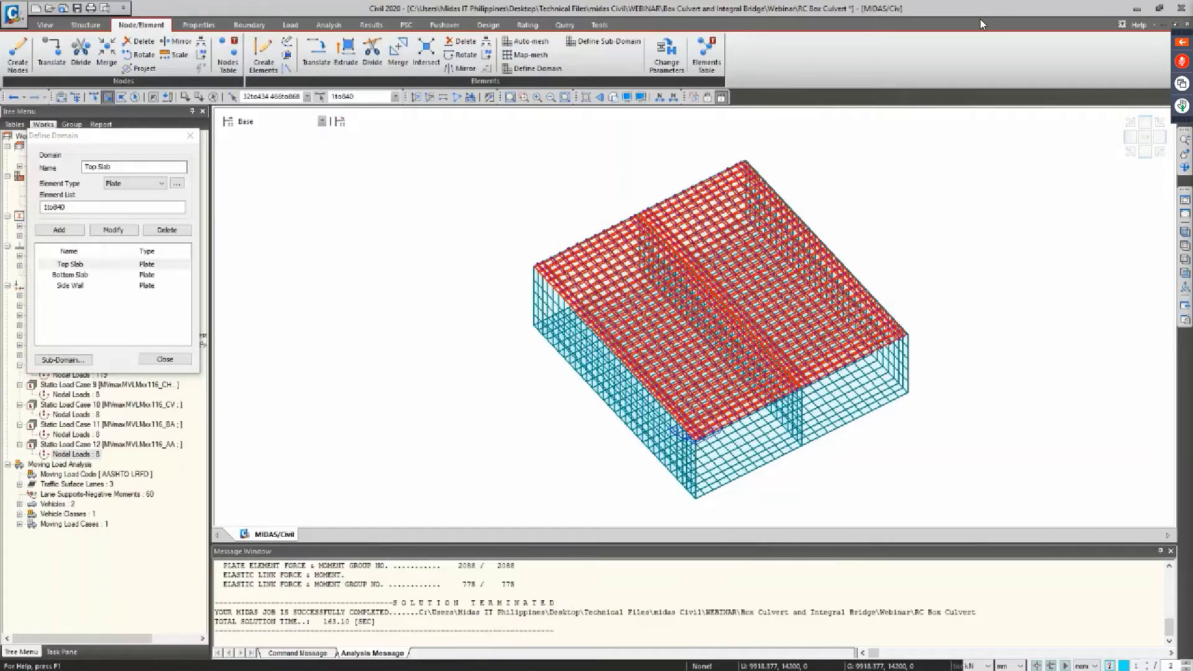
pyautogui.keyDown('ctrl'); pyautogui.moveTo(943, 408); pyautogui.dragTo(520, 398, button='middle'); pyautogui.keyUp('ctrl')
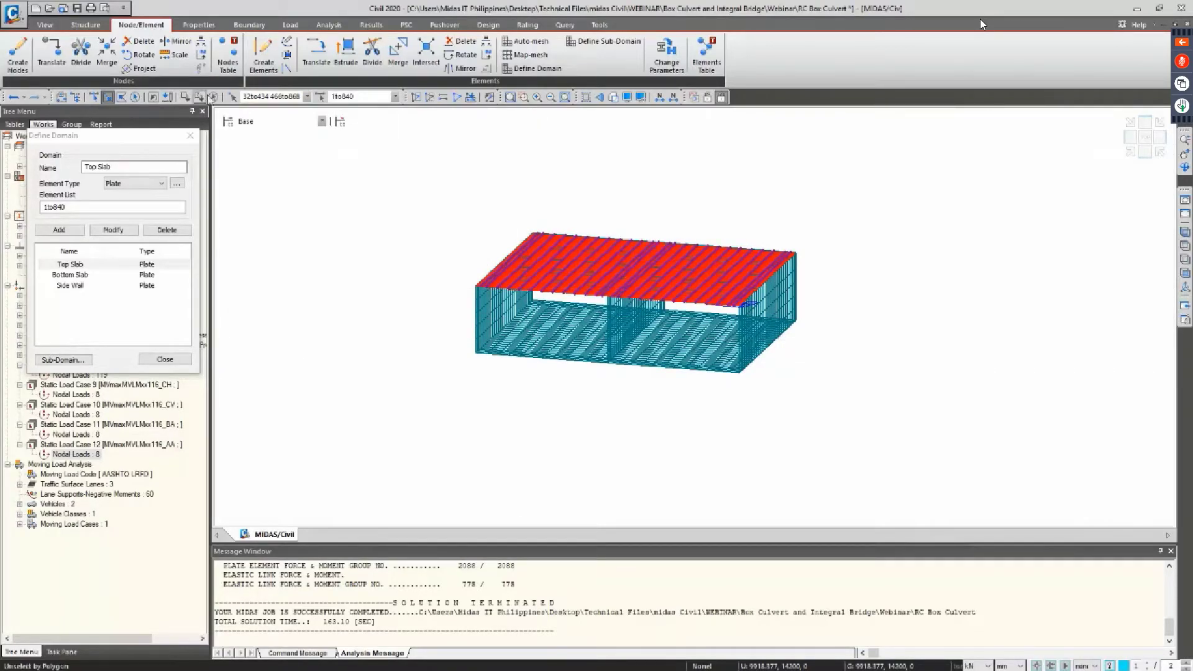
# Clear the selection and set up a Top Slab sub-domain named TE with member type Plate Beam (1D) and rebar direction Current UCS
pyautogui.click(213, 98)
pyautogui.moveTo(306, 235)
pyautogui.keyDown('ctrl'); pyautogui.mouseDown(button='middle')
pyautogui.moveTo(312, 253)
pyautogui.moveTo(316, 242)
pyautogui.mouseUp(button='middle'); pyautogui.keyUp('ctrl')
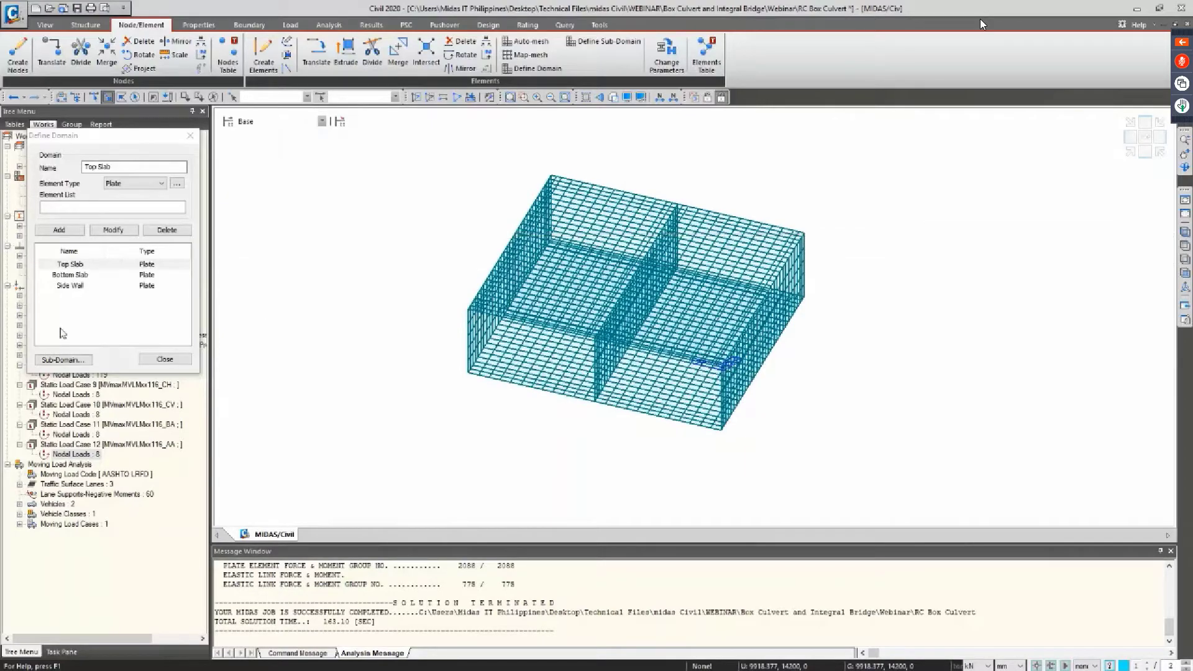
pyautogui.click(63, 361)
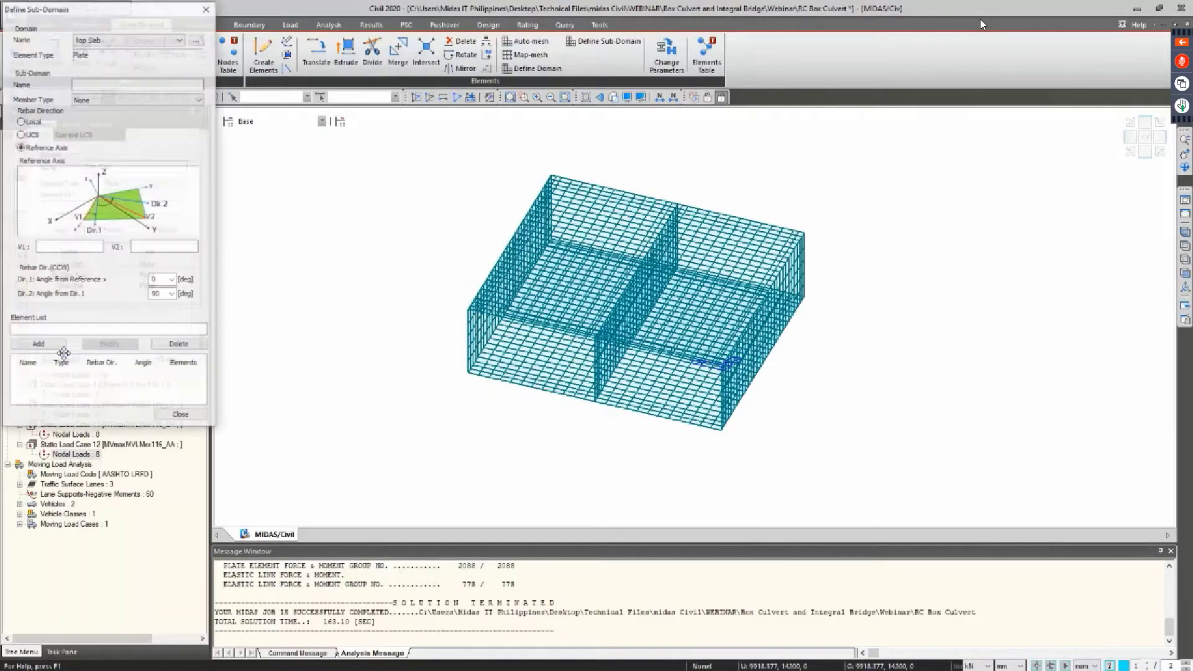
pyautogui.moveTo(128, 13); pyautogui.dragTo(353, 134)
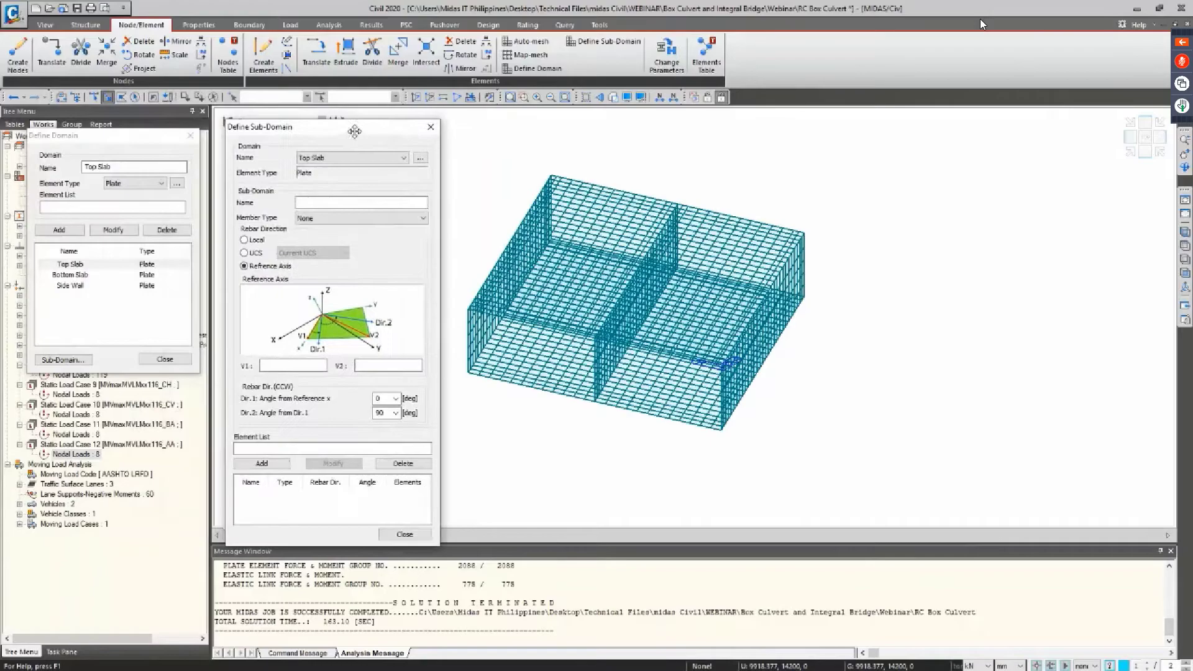
pyautogui.click(337, 202)
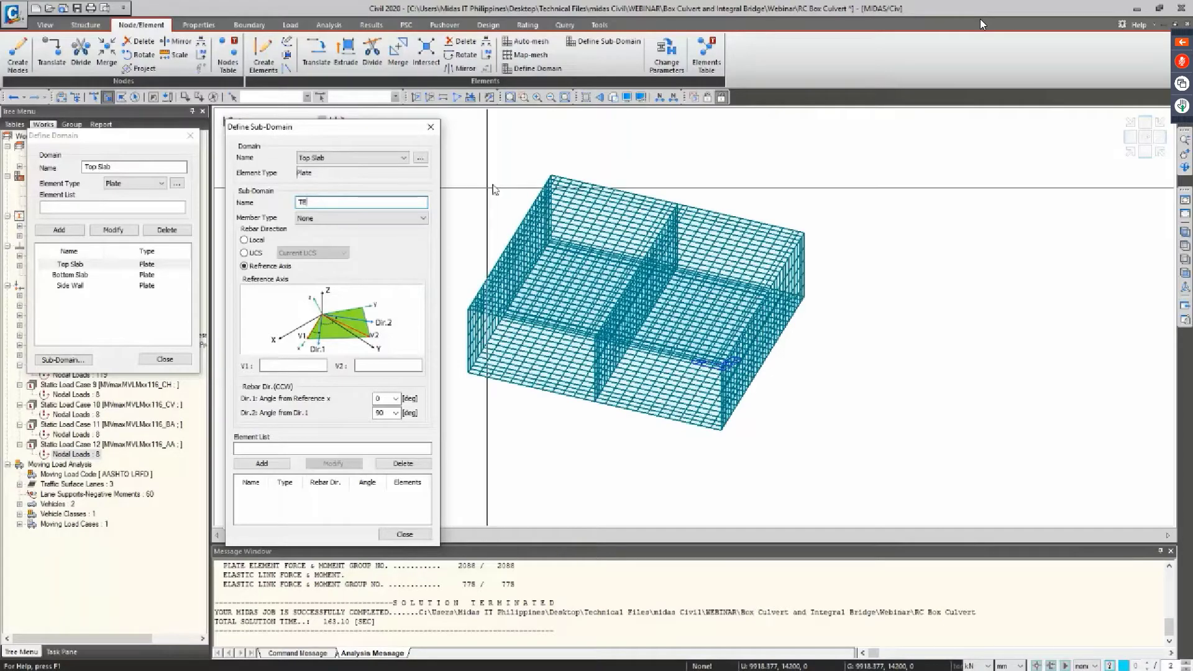
pyautogui.click(363, 220)
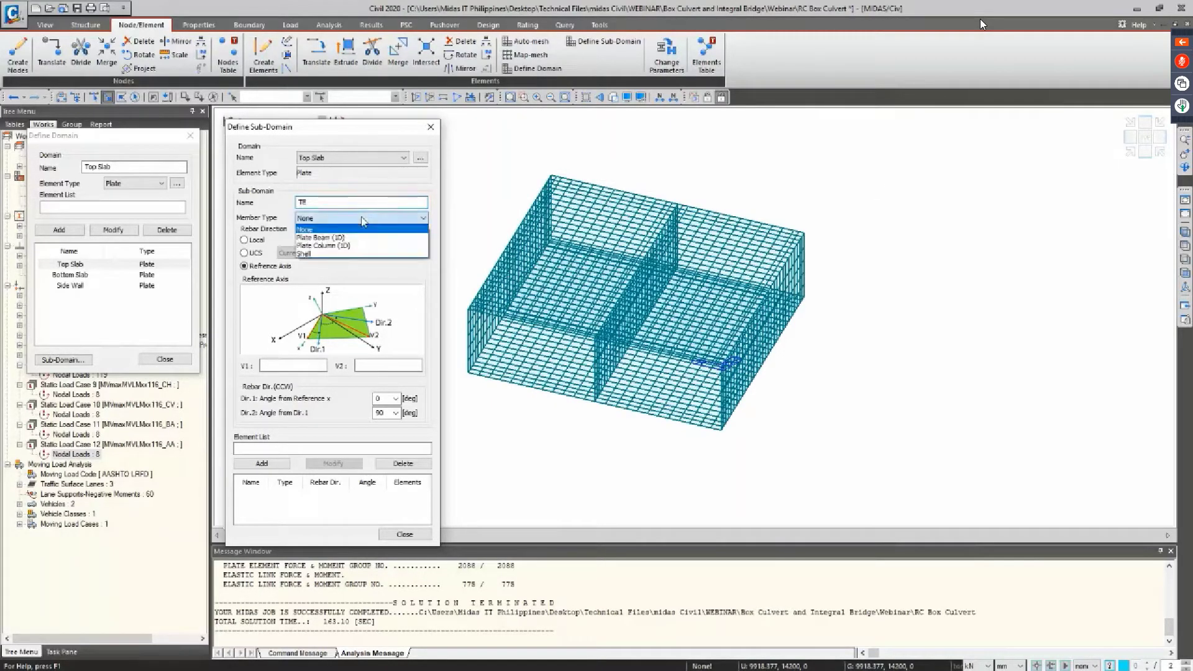
pyautogui.click(365, 238)
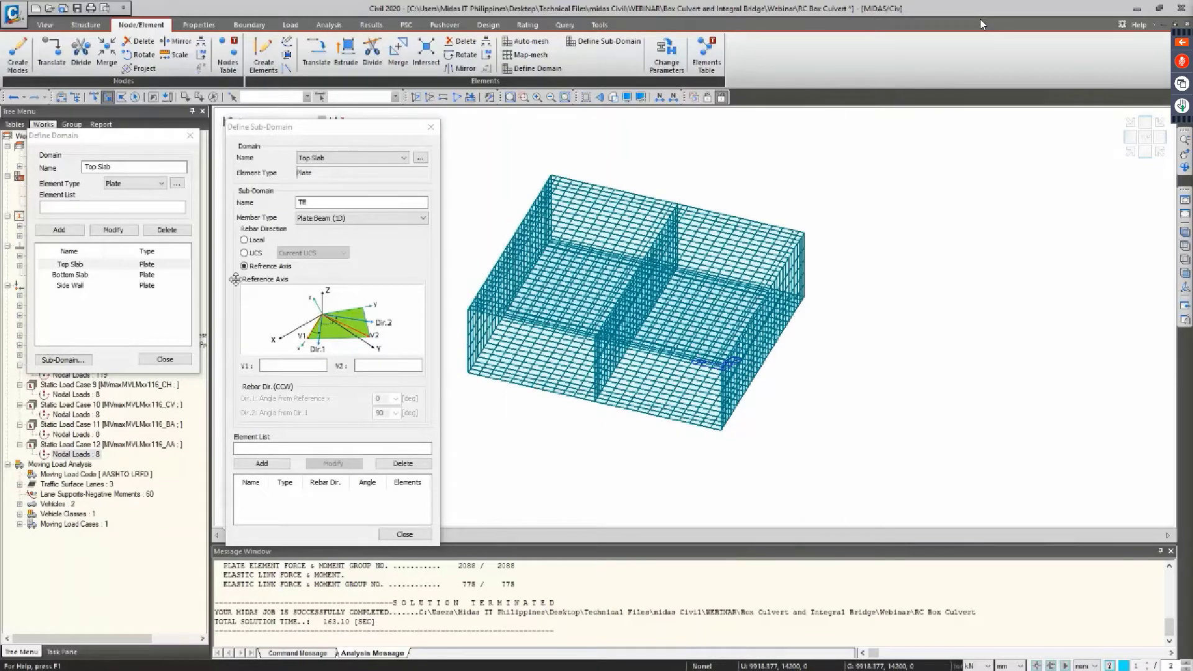
pyautogui.click(245, 253)
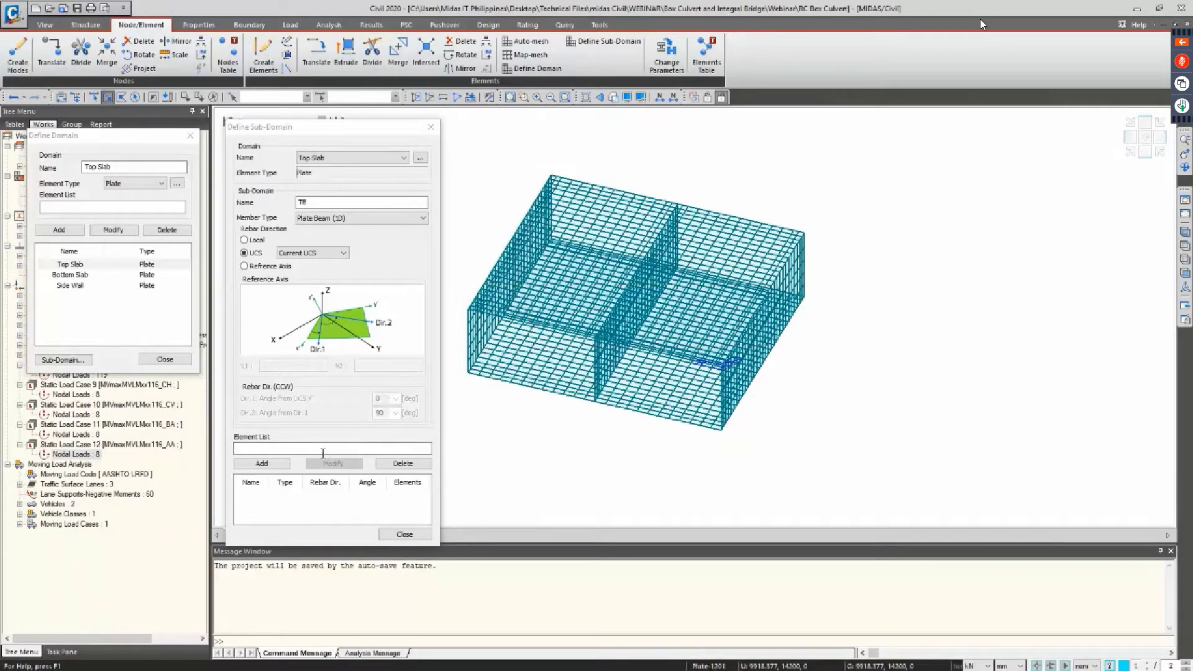
# Select the top slab's corner plates 779, 780, 809, 810, 839 and 840 and add them as the TE sub-domain, accepting deletion of the analysis results
pyautogui.click(348, 449)
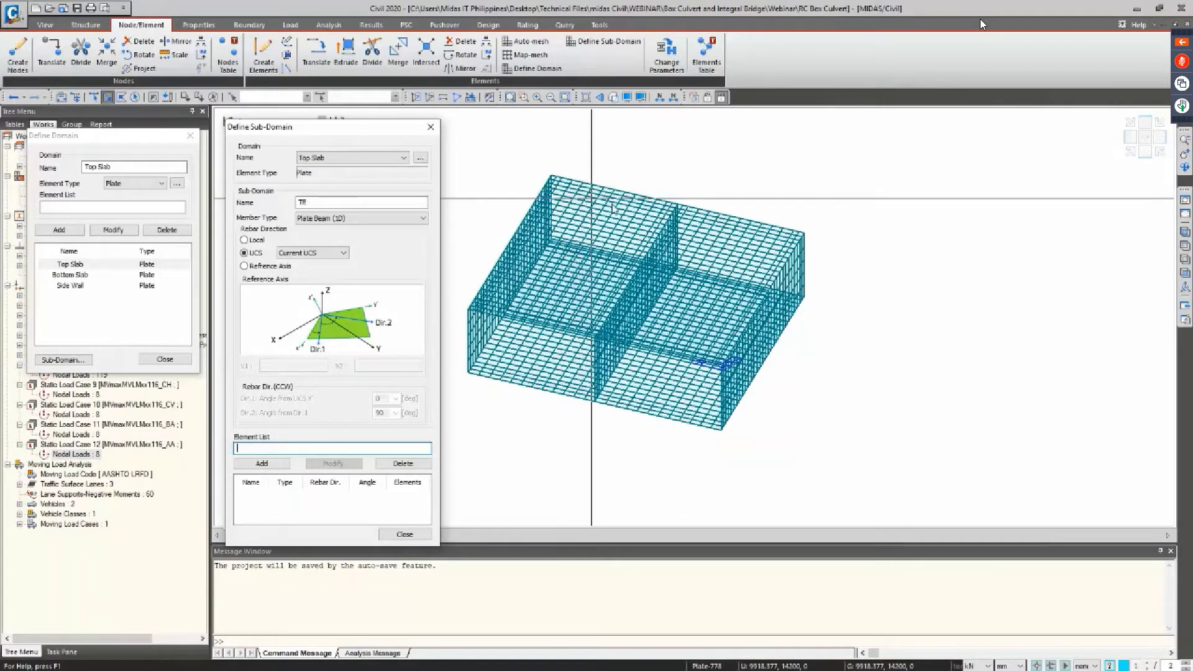
pyautogui.click(559, 185)
pyautogui.moveTo(559, 184); pyautogui.dragTo(564, 181)
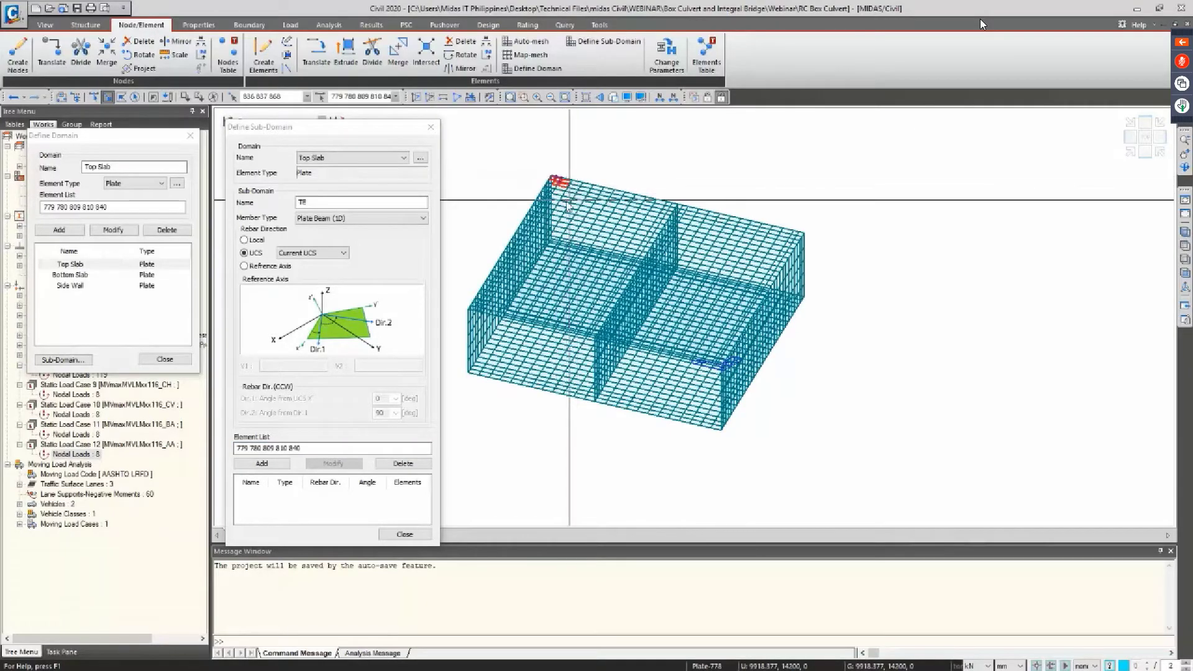
pyautogui.keyDown('ctrl'); pyautogui.moveTo(562, 199); pyautogui.dragTo(523, 193, button='middle'); pyautogui.keyUp('ctrl')
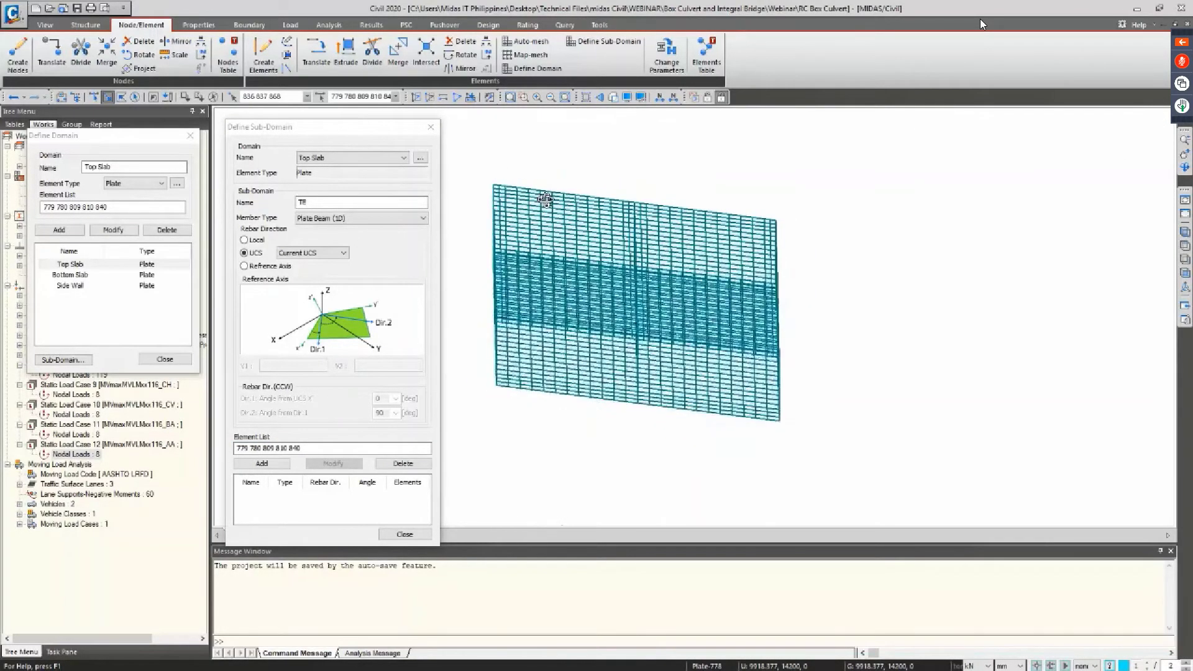
pyautogui.click(498, 190)
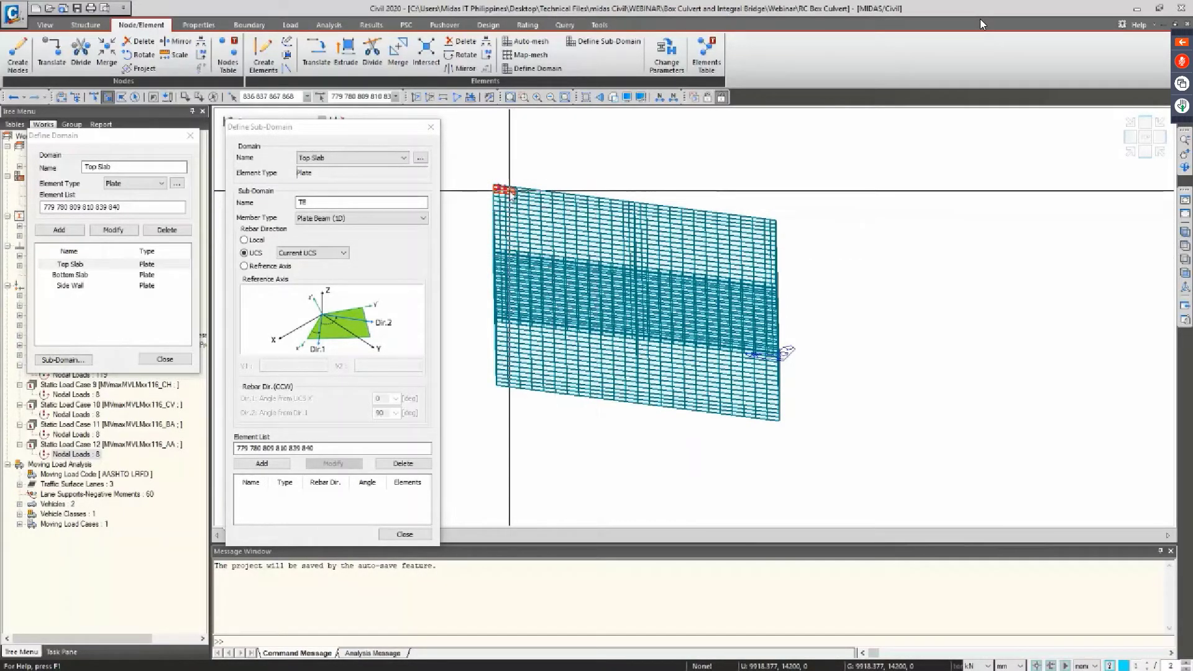
pyautogui.click(273, 465)
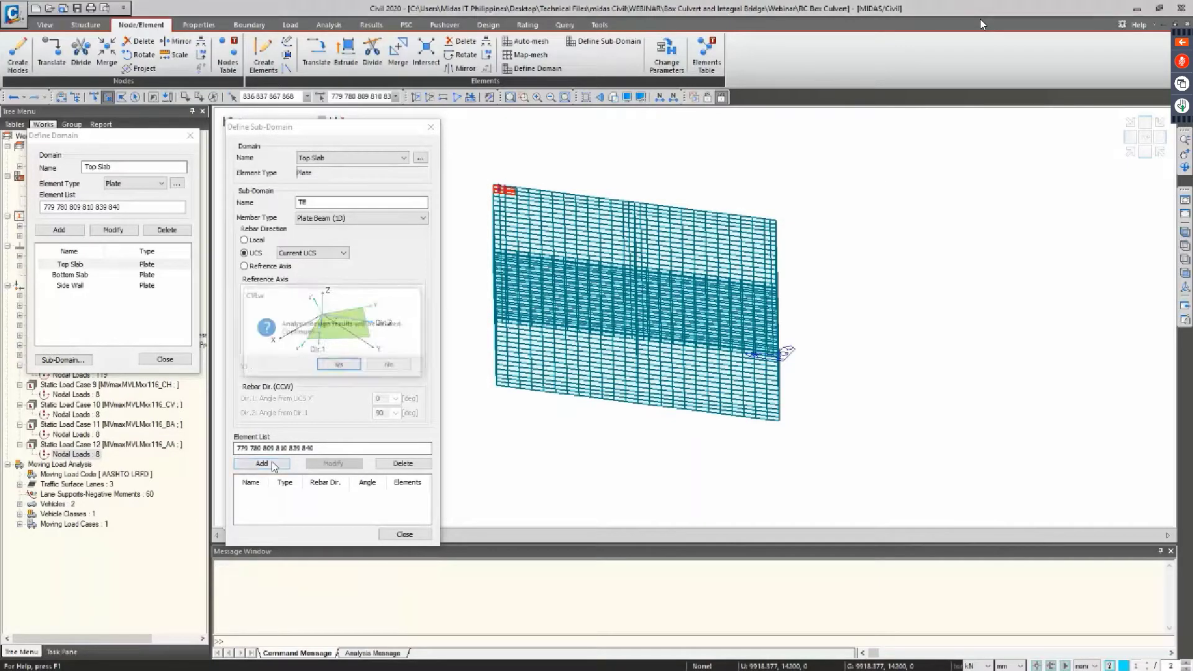
pyautogui.click(339, 365)
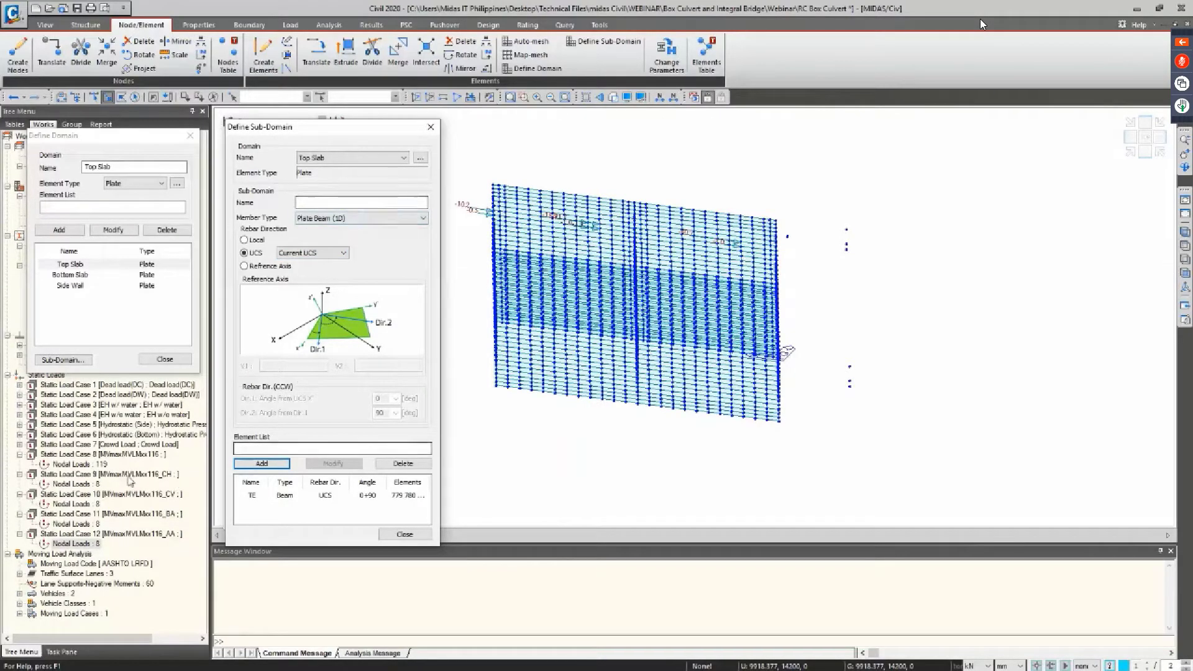
# Hide the nodal loads of Static Load Case 12 in the model view
pyautogui.rightClick(62, 545)
pyautogui.click(98, 584)
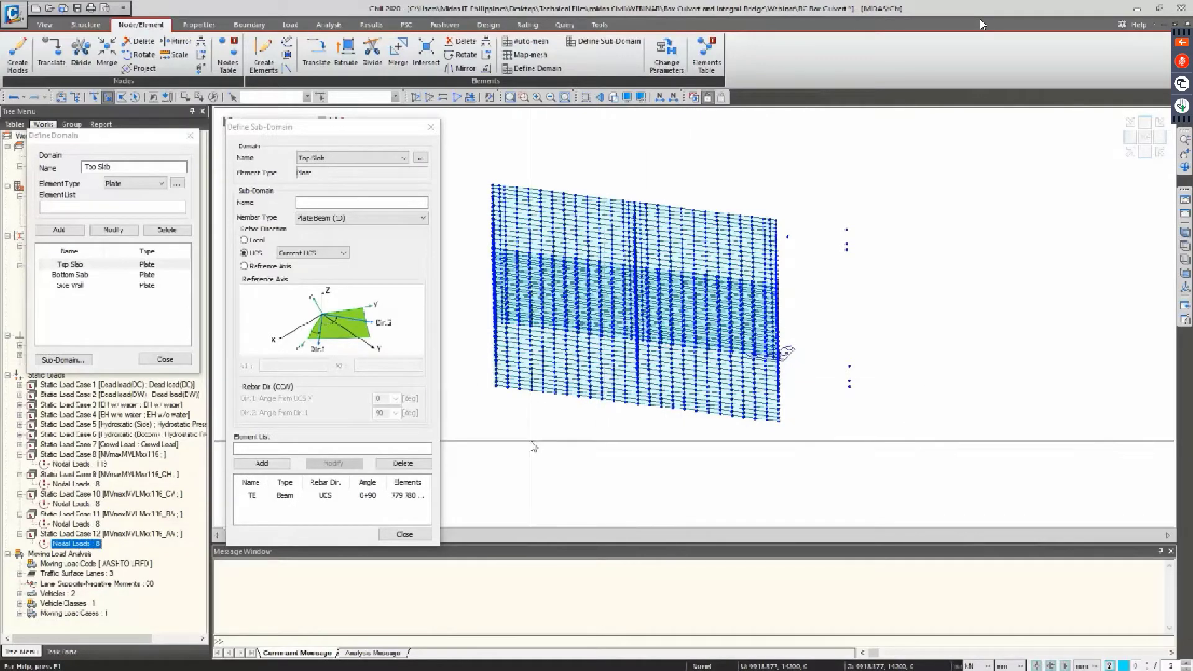
pyautogui.moveTo(534, 446)
pyautogui.keyDown('ctrl'); pyautogui.mouseDown(button='middle')
pyautogui.moveTo(506, 441)
pyautogui.moveTo(523, 443)
pyautogui.mouseUp(button='middle'); pyautogui.keyUp('ctrl')
# Add a Top Slab sub-domain named TM from the mid-span edge plates 629, 630, 659 and 660, keeping Plate Beam (1D) and Current UCS
pyautogui.click(304, 495)
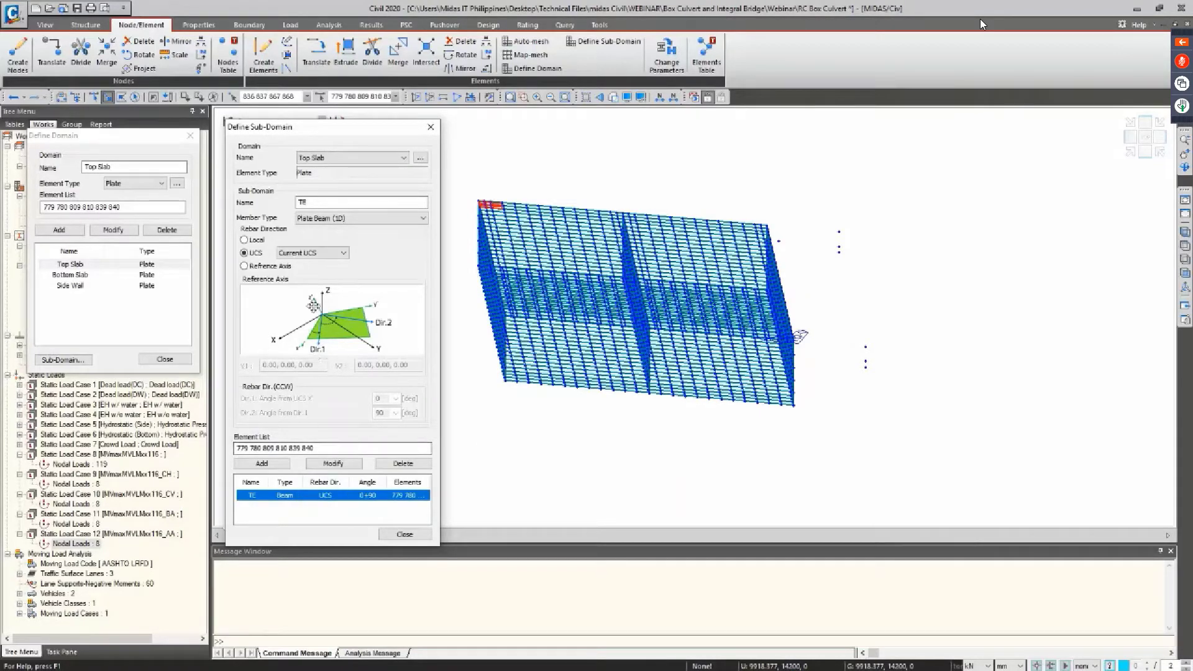
pyautogui.click(325, 202)
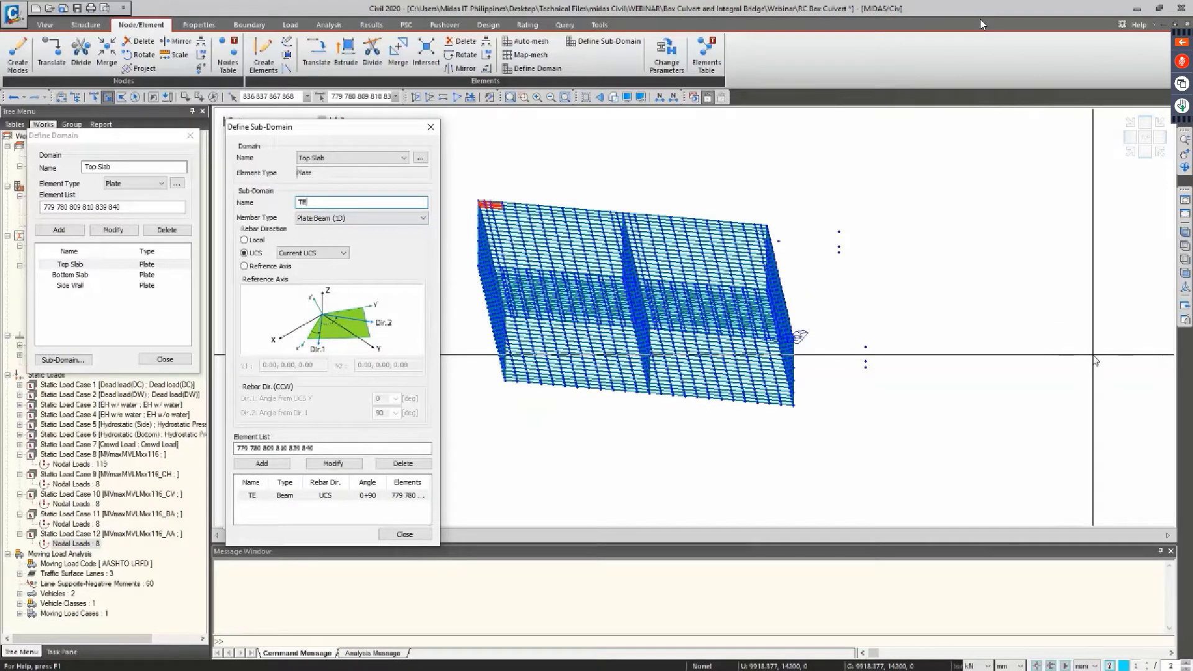
pyautogui.press('BackSpace')
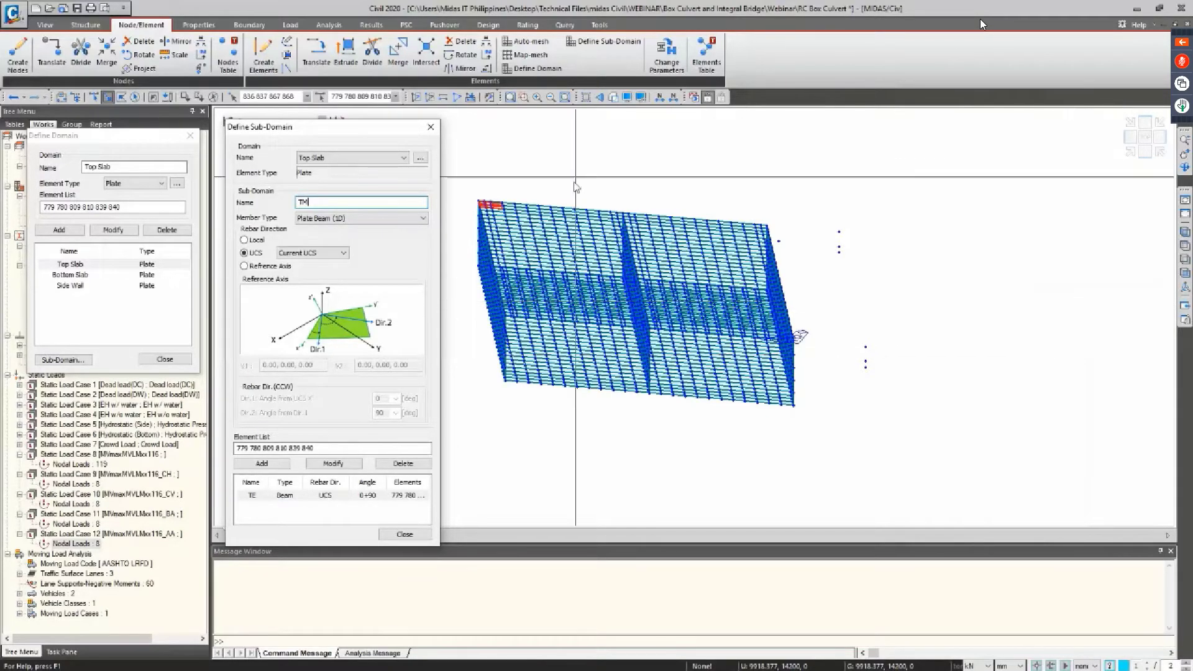
pyautogui.click(552, 211)
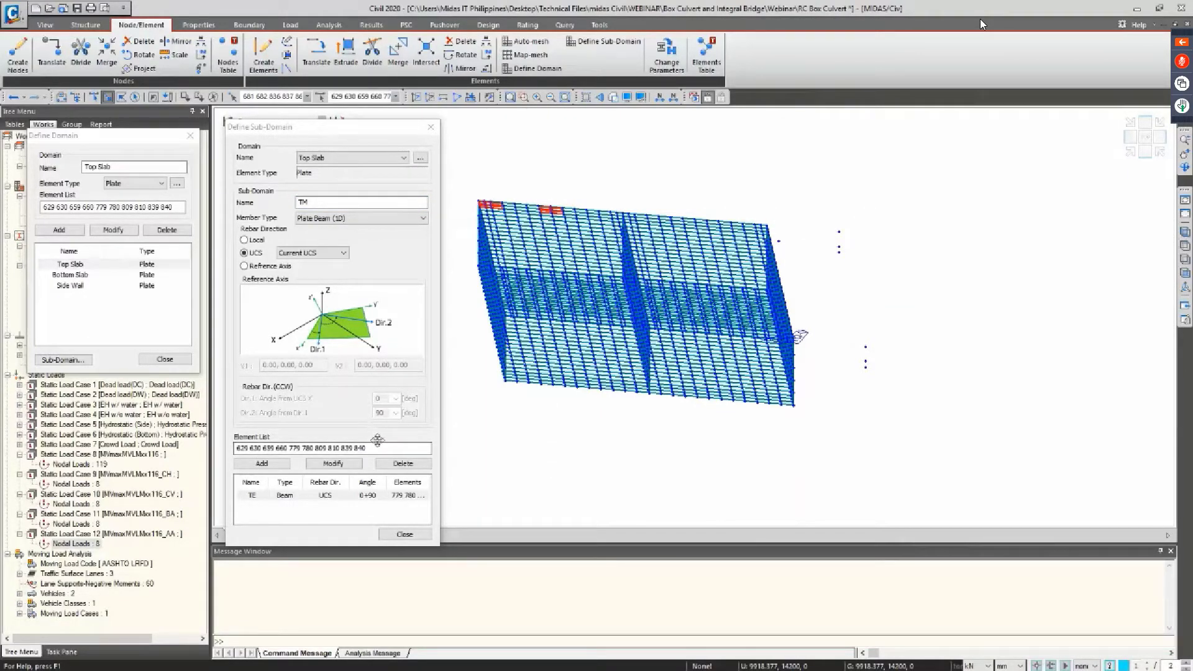
pyautogui.click(213, 97)
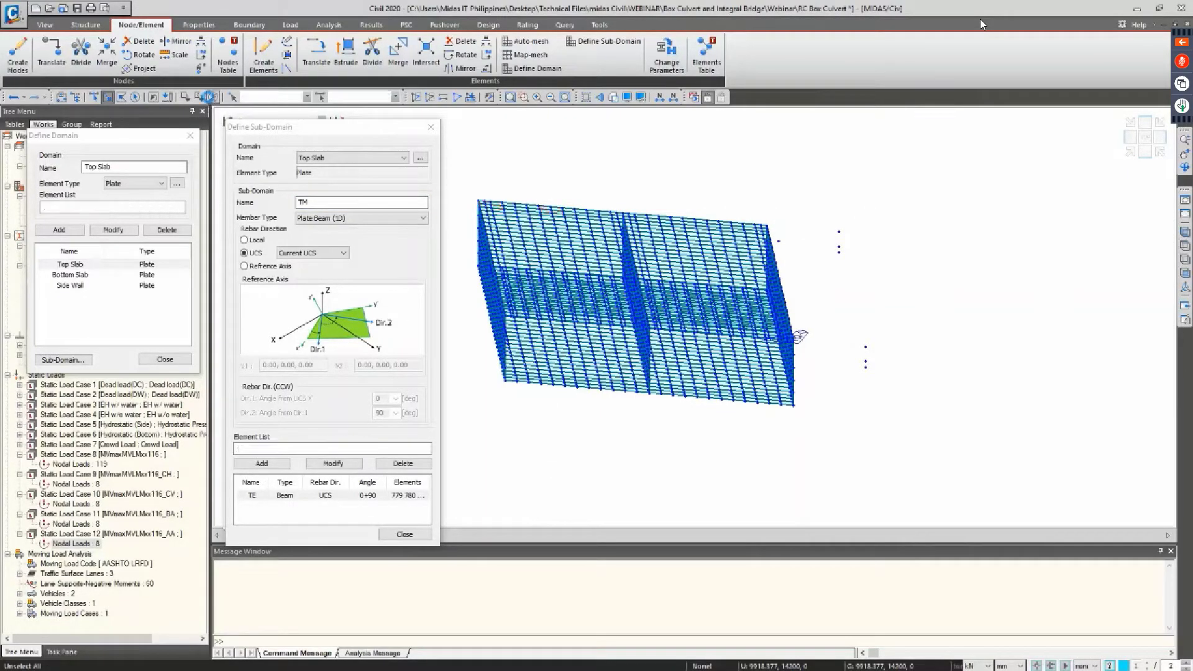
pyautogui.click(548, 211)
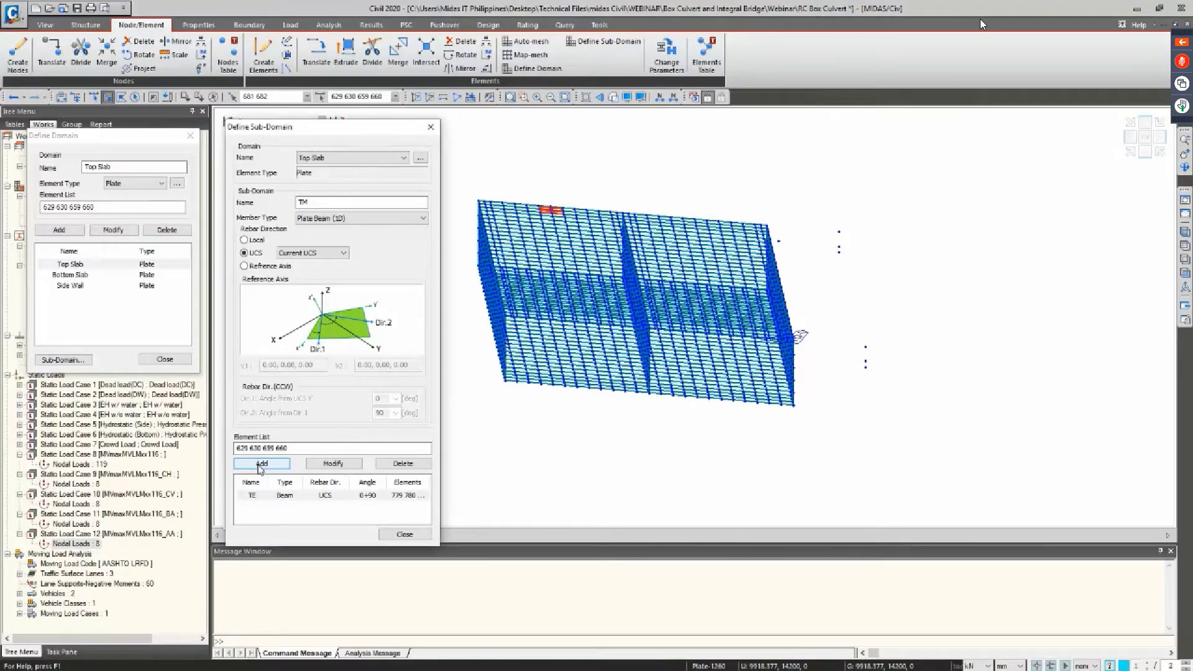
pyautogui.click(262, 465)
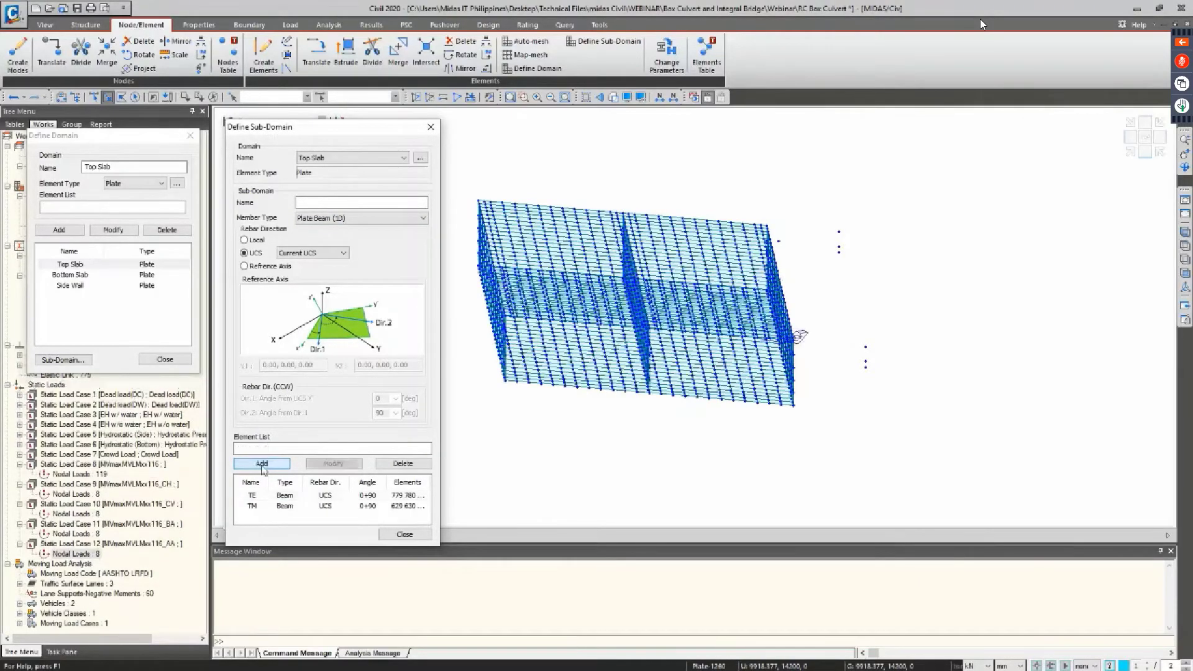
# Select plates 449, 450, 479, 480, 509 and 510 beside the middle wall and add them as a Top Slab sub-domain named TC
pyautogui.click(612, 214)
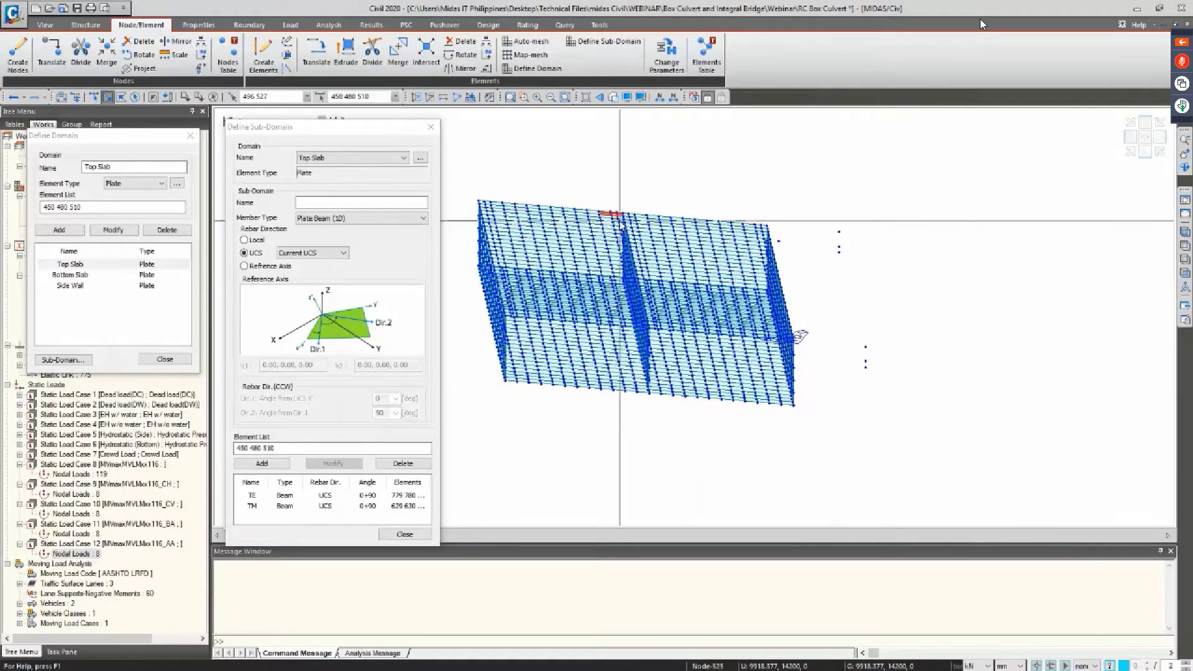
pyautogui.moveTo(606, 205); pyautogui.dragTo(621, 172, button='middle')
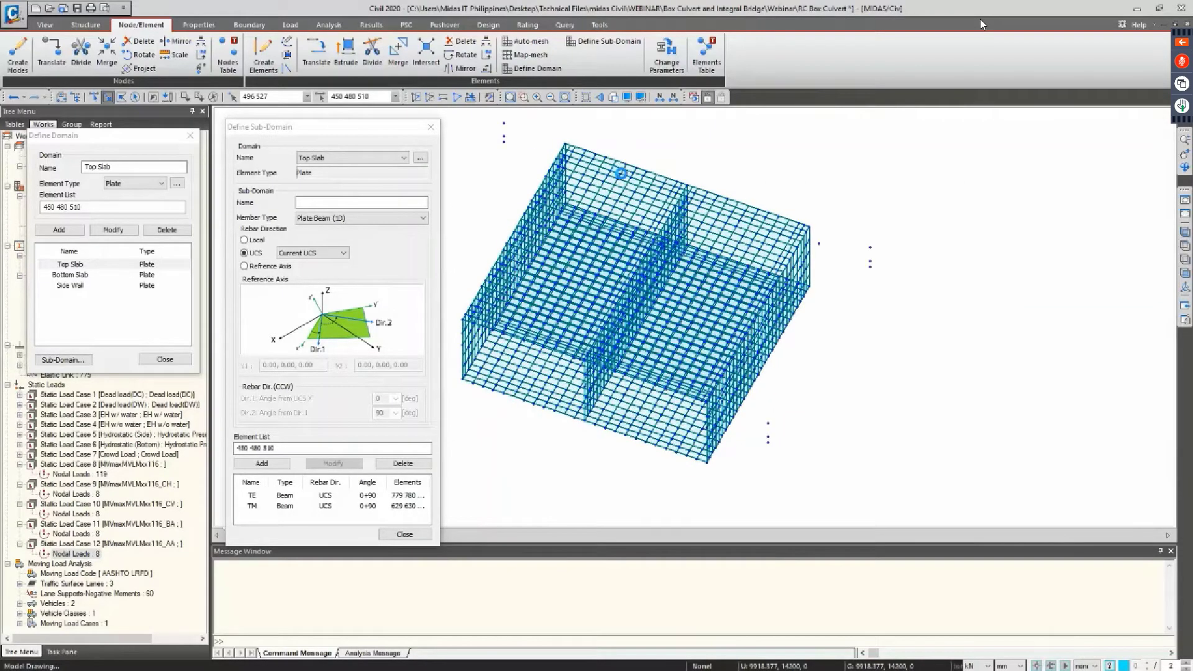
pyautogui.click(674, 188)
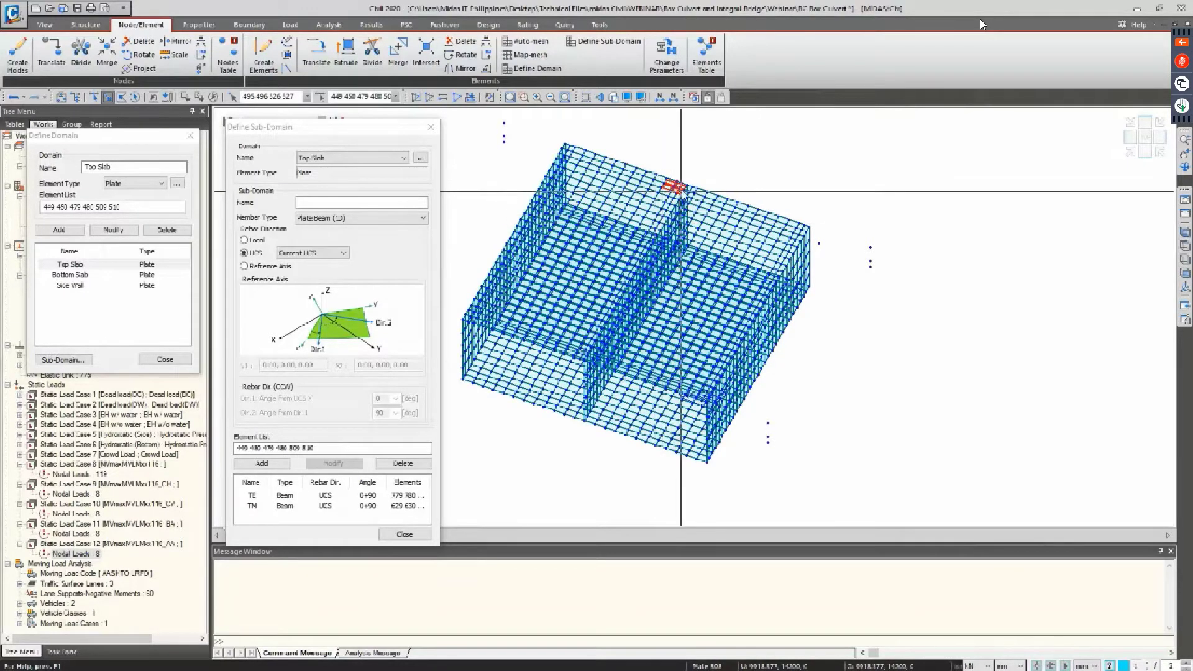
pyautogui.click(662, 186)
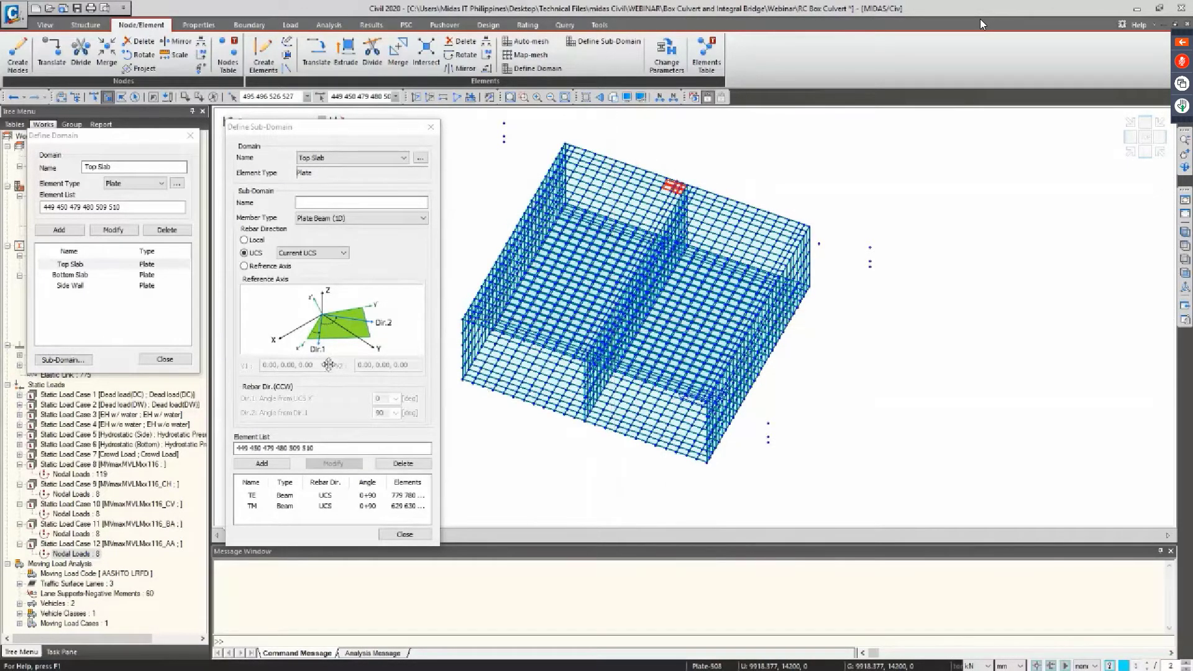
pyautogui.click(360, 202)
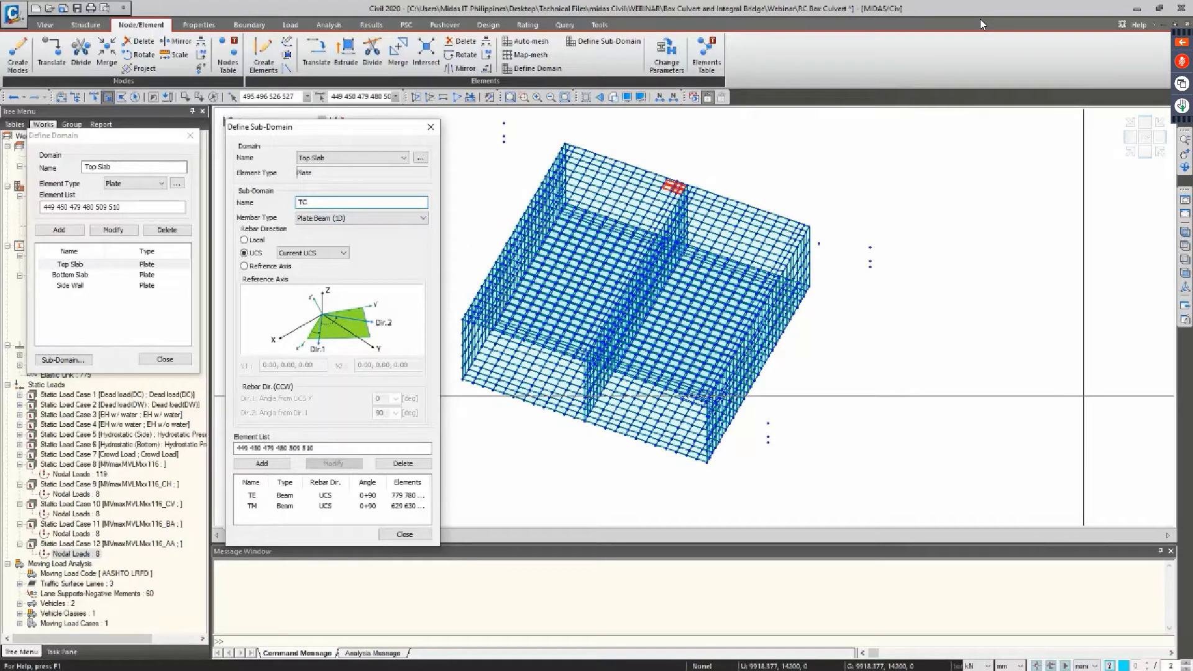
pyautogui.click(261, 464)
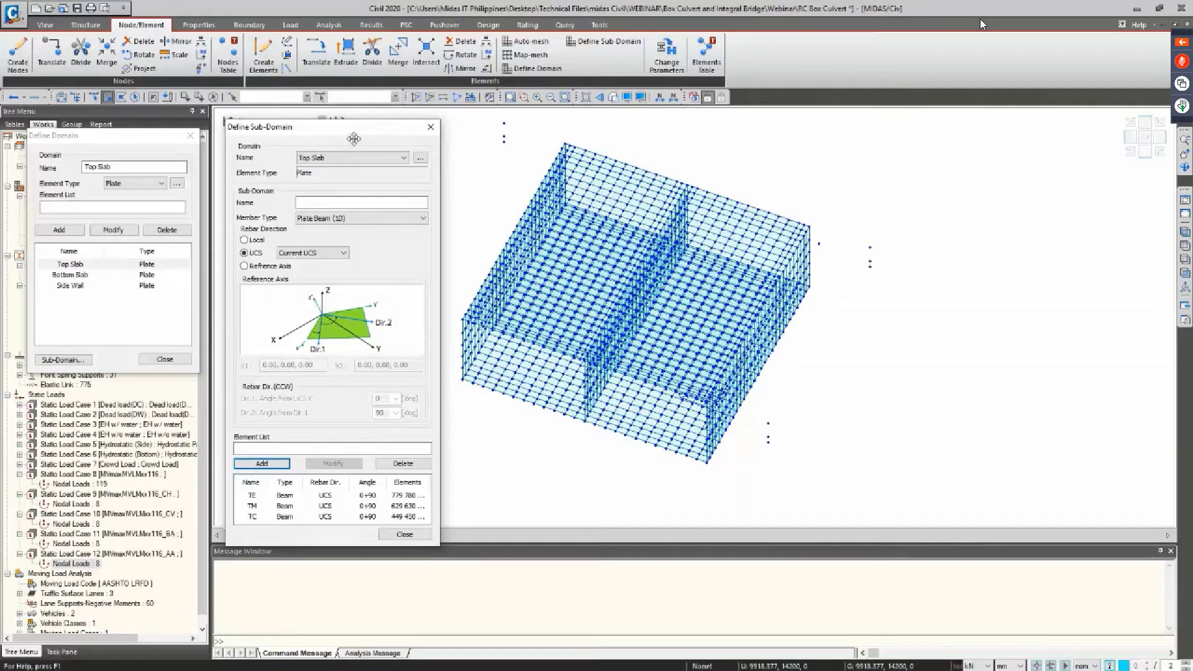
# Close the Top Slab sub-domain definition, choose the Bottom Slab domain, and clear the element selection in an isometric view
pyautogui.moveTo(354, 139); pyautogui.dragTo(361, 129)
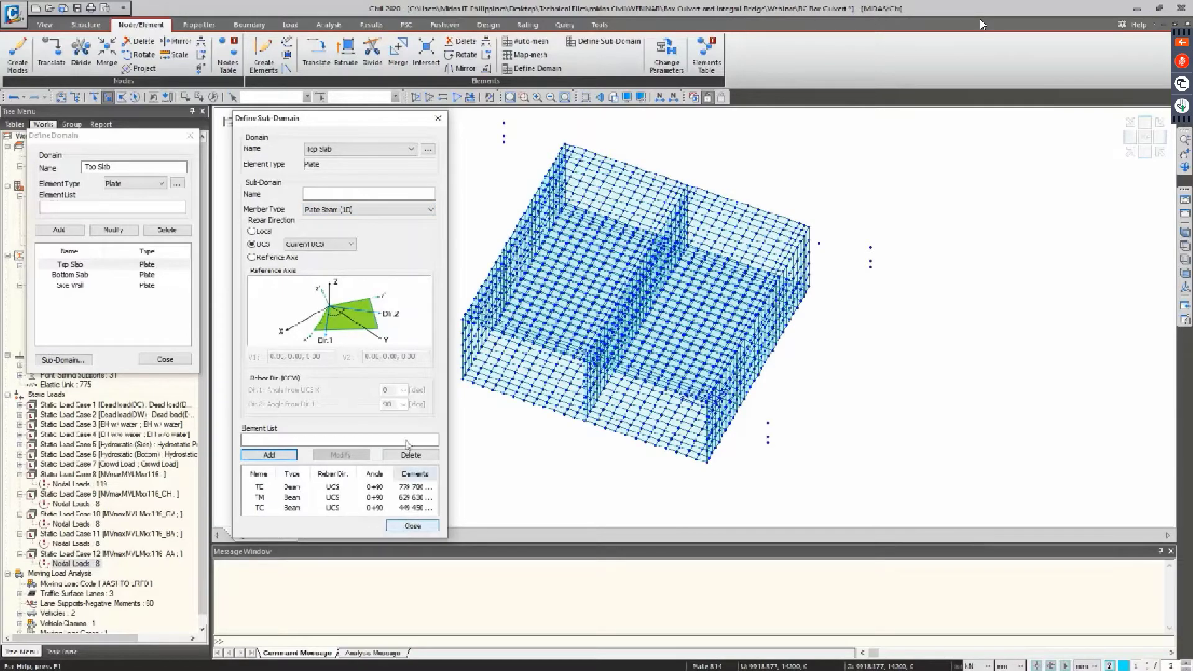
pyautogui.click(398, 527)
pyautogui.click(152, 280)
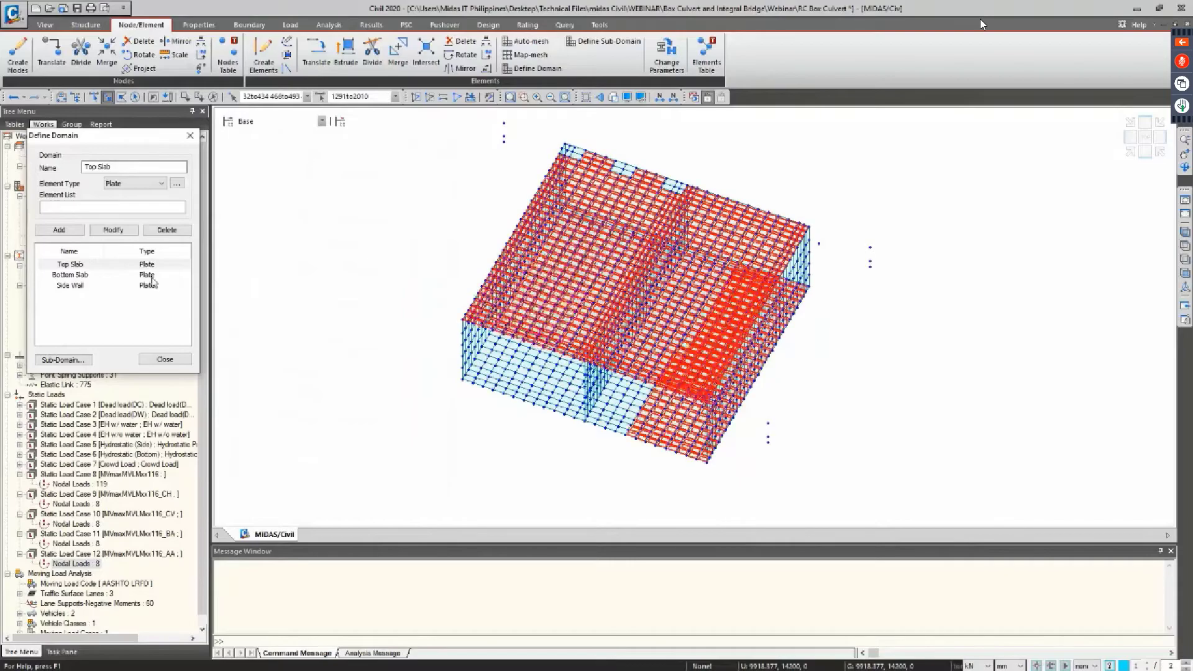
pyautogui.click(153, 276)
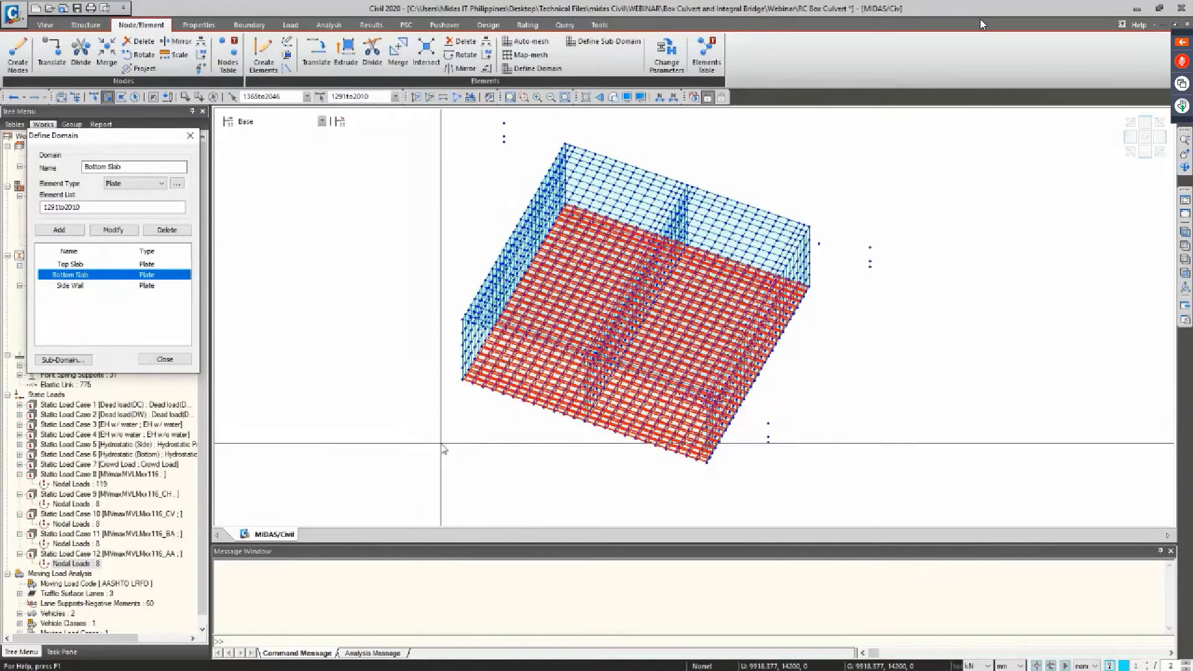
pyautogui.keyDown('ctrl'); pyautogui.moveTo(444, 449); pyautogui.dragTo(471, 399, button='middle'); pyautogui.keyUp('ctrl')
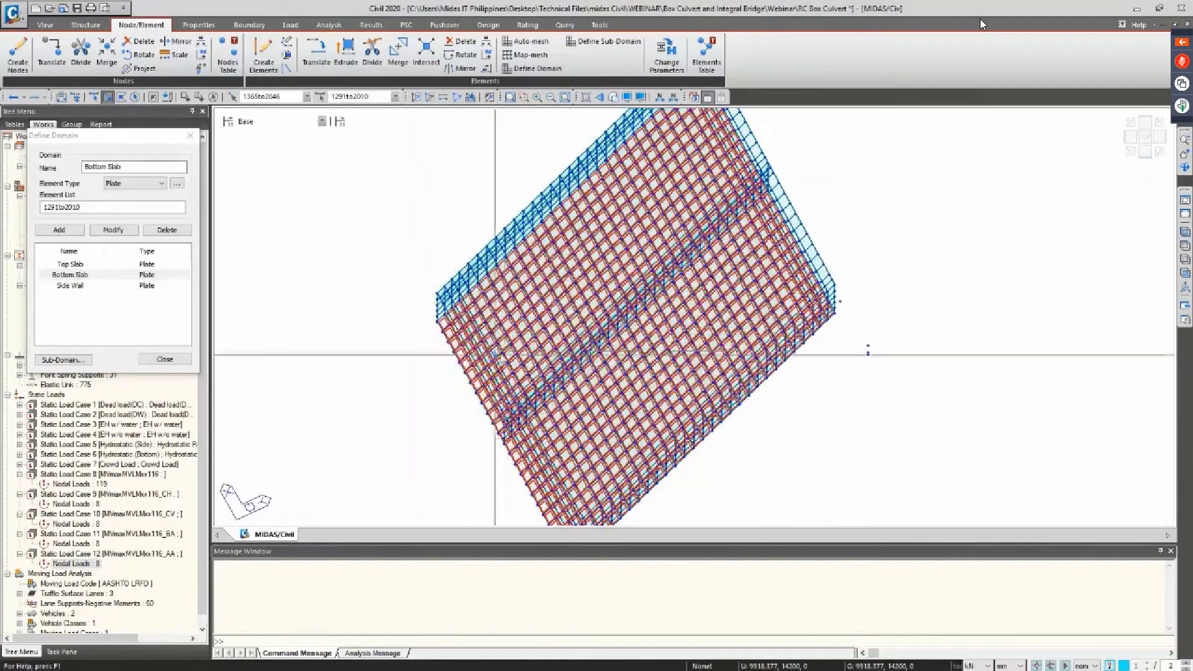
pyautogui.click(1161, 153)
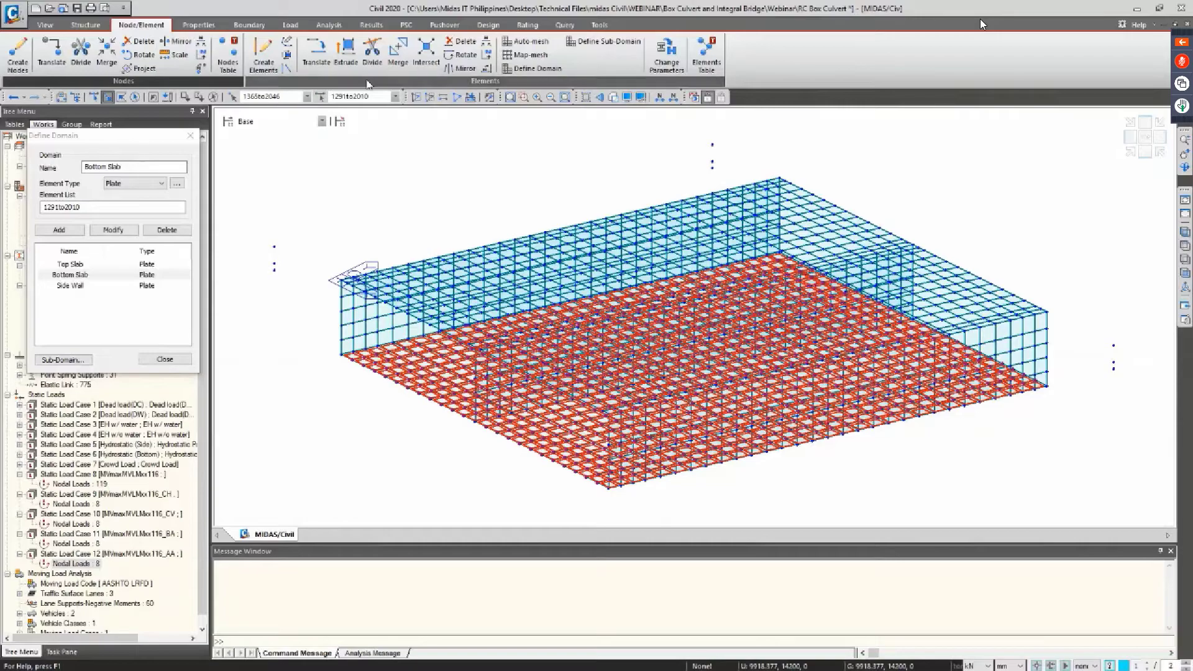
pyautogui.click(213, 97)
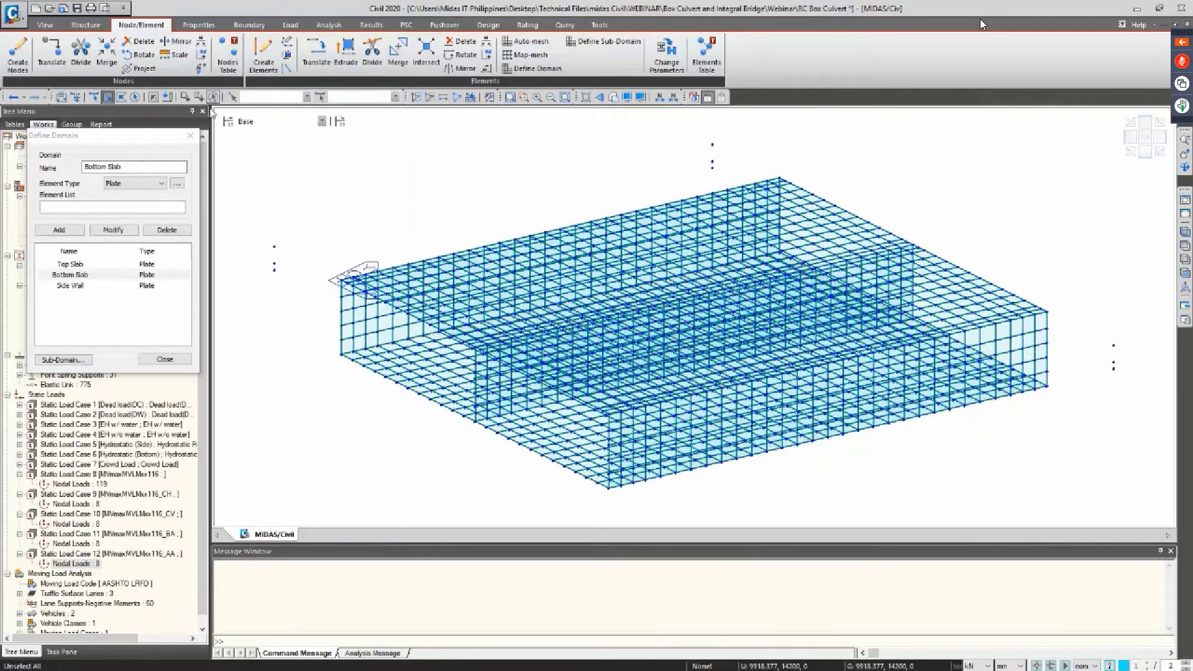
# Start a Bottom Slab sub-domain named BE with the rebar direction set to Current UCS
pyautogui.click(63, 360)
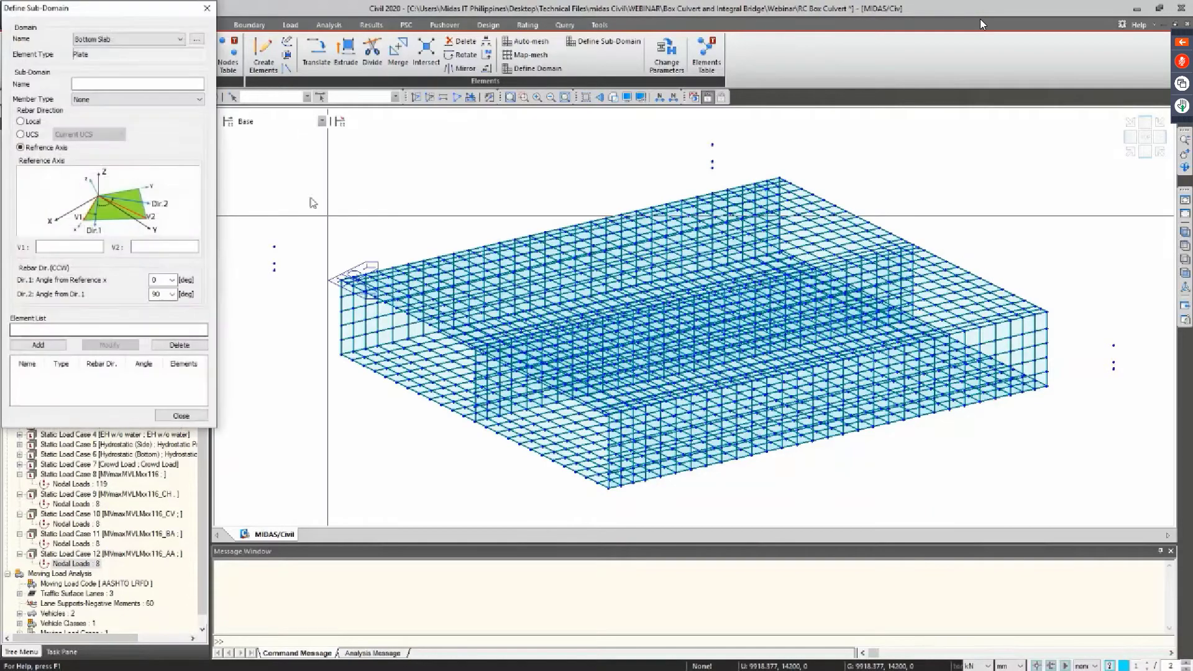
pyautogui.moveTo(123, 25); pyautogui.dragTo(235, 143)
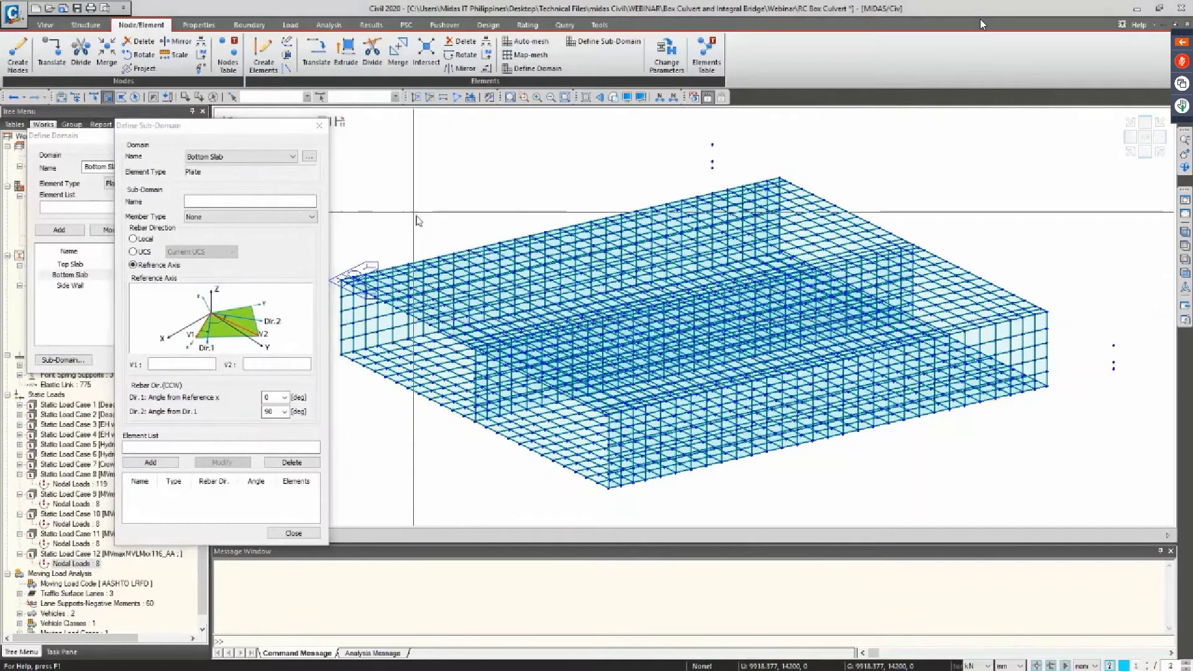
pyautogui.keyDown('ctrl'); pyautogui.moveTo(429, 199); pyautogui.dragTo(508, 210, button='middle'); pyautogui.keyUp('ctrl')
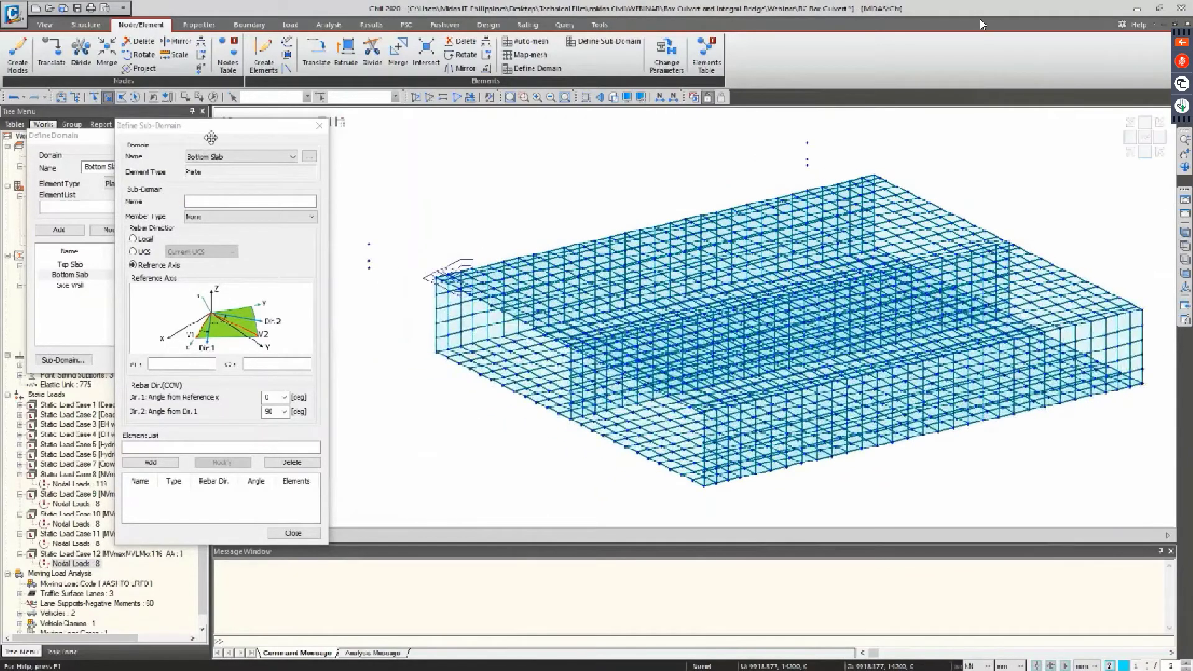
pyautogui.moveTo(212, 127); pyautogui.dragTo(310, 129)
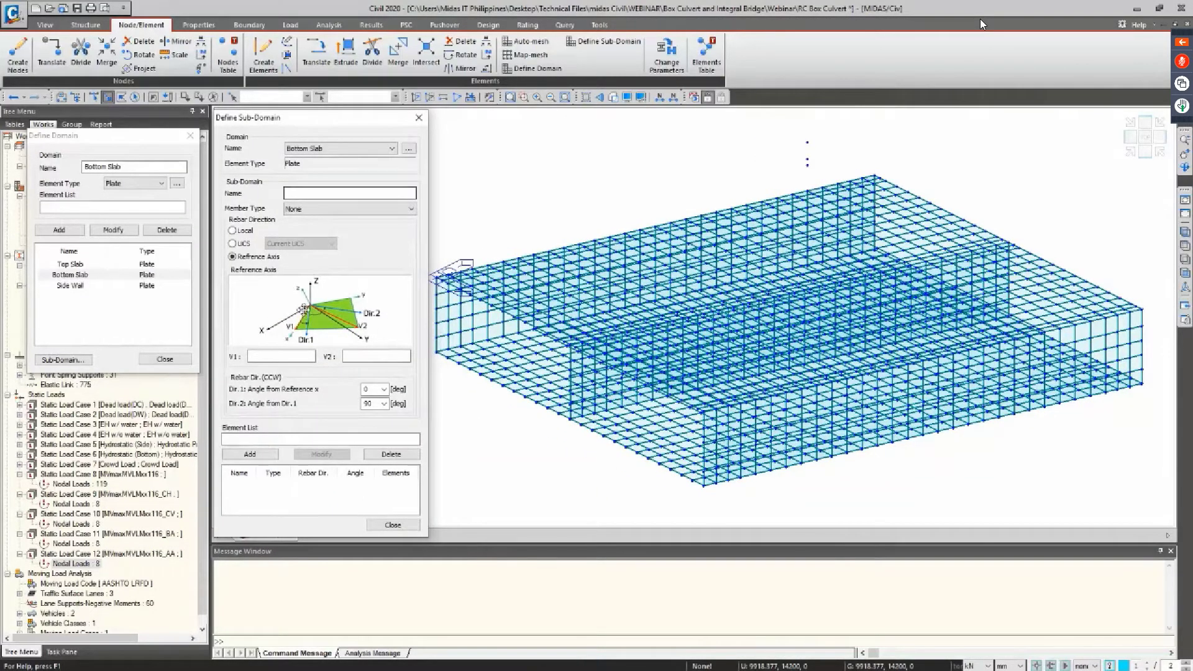
pyautogui.click(348, 193)
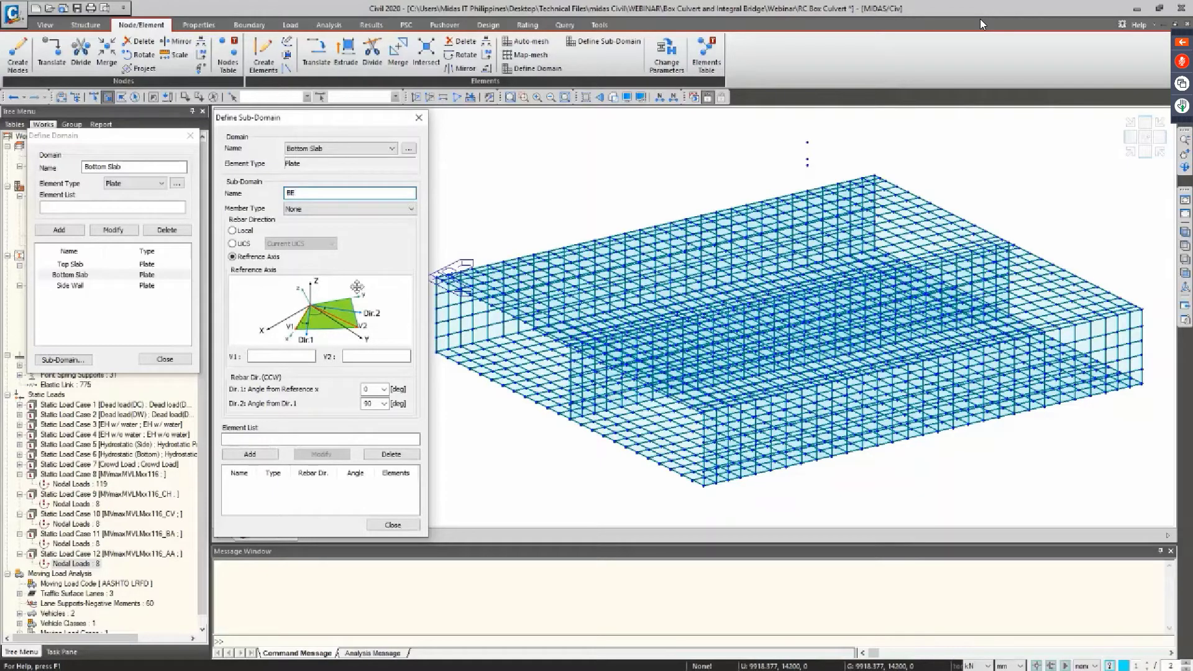
pyautogui.click(233, 244)
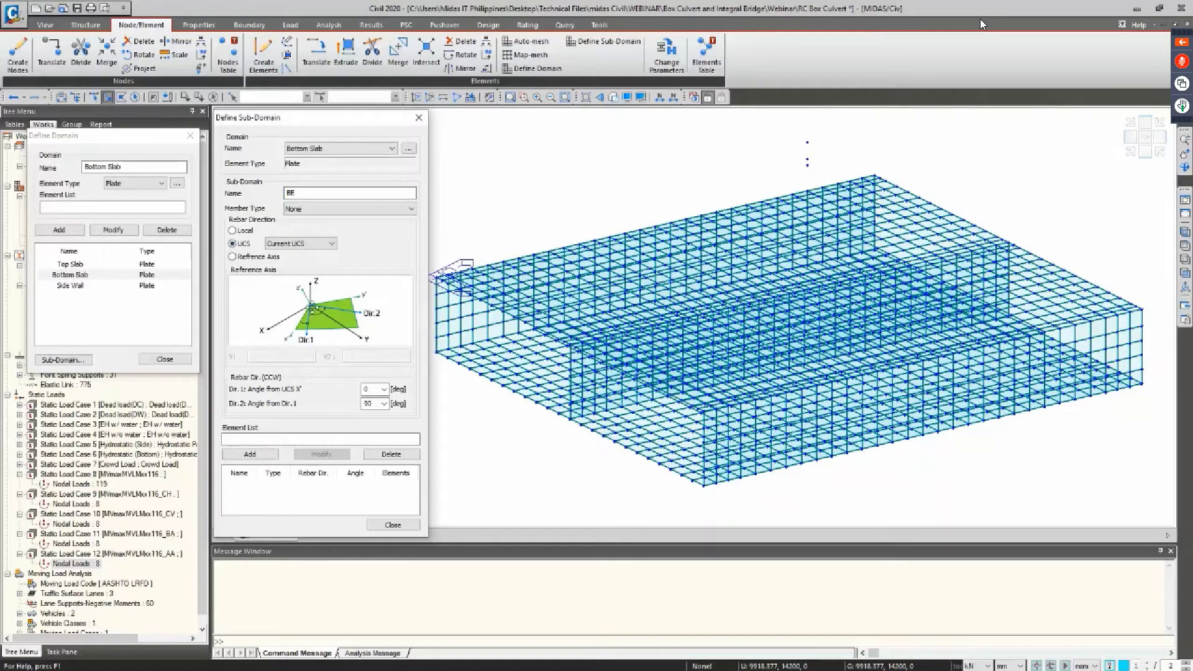
# Assign corner plates 1291, 1292, 1321 and 1322 to Bottom Slab sub-domain BE and add it as Plate Beam (1D)
pyautogui.click(275, 439)
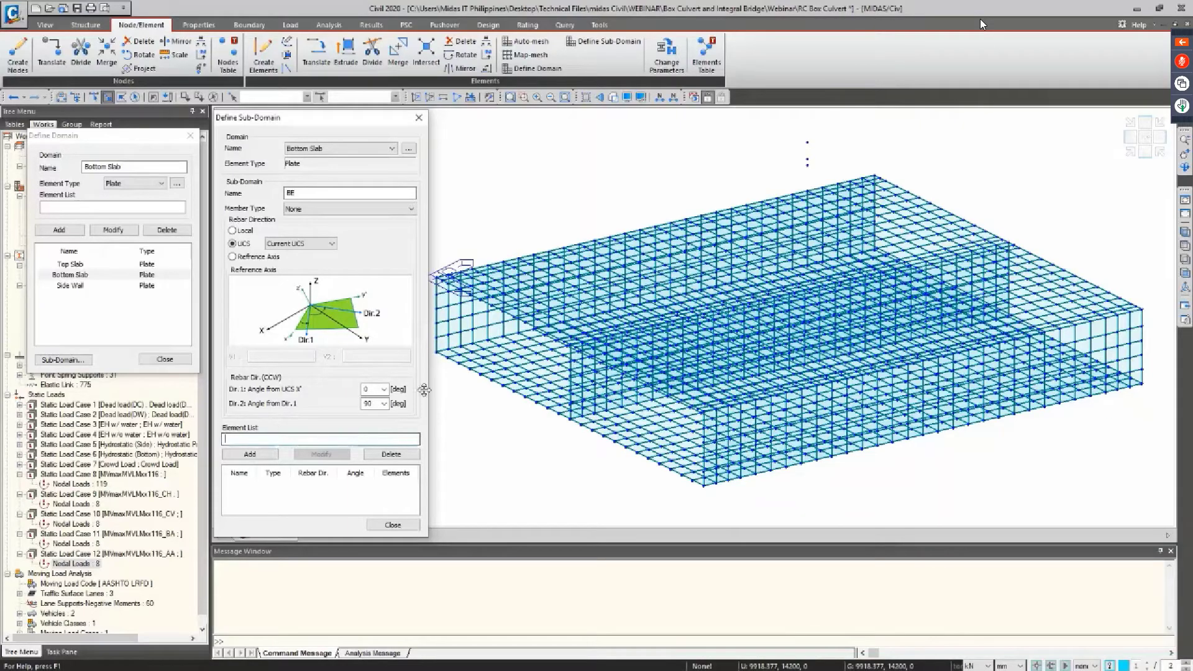
pyautogui.moveTo(448, 357); pyautogui.dragTo(445, 352)
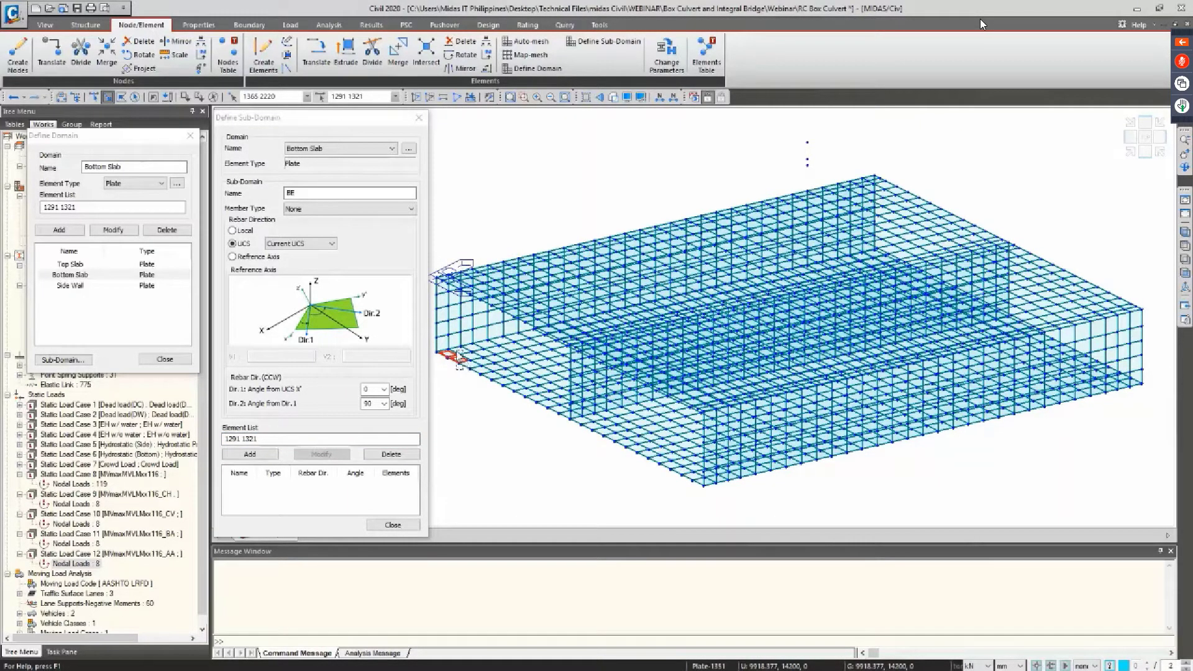
pyautogui.moveTo(466, 358); pyautogui.dragTo(456, 351)
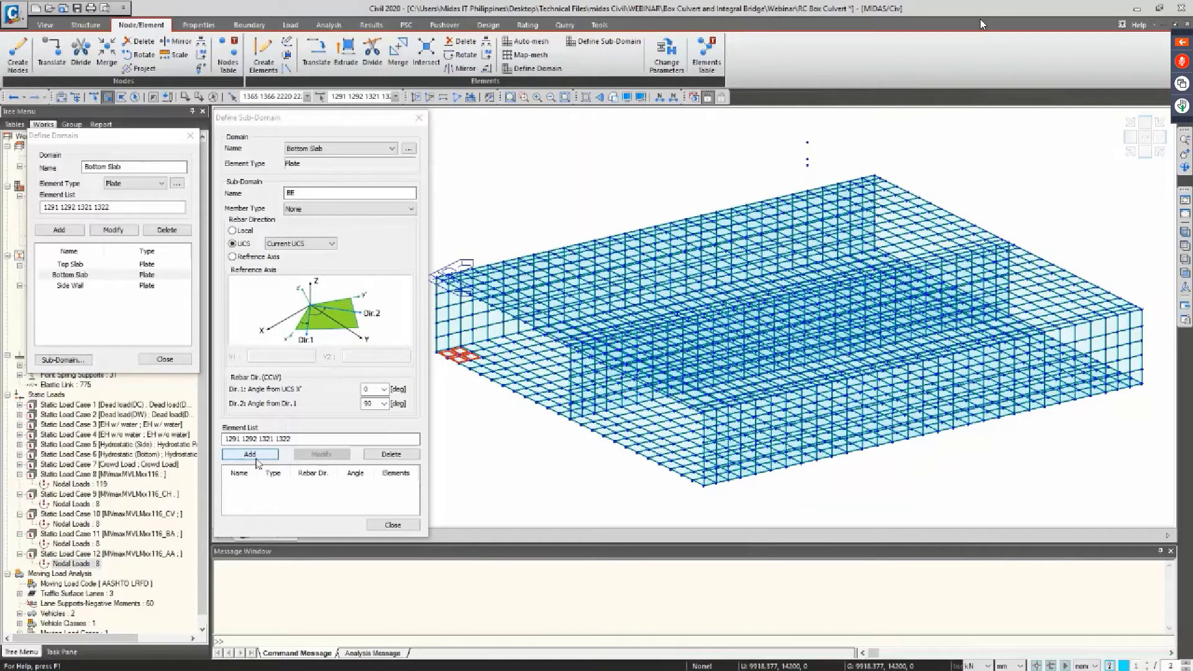
pyautogui.click(348, 209)
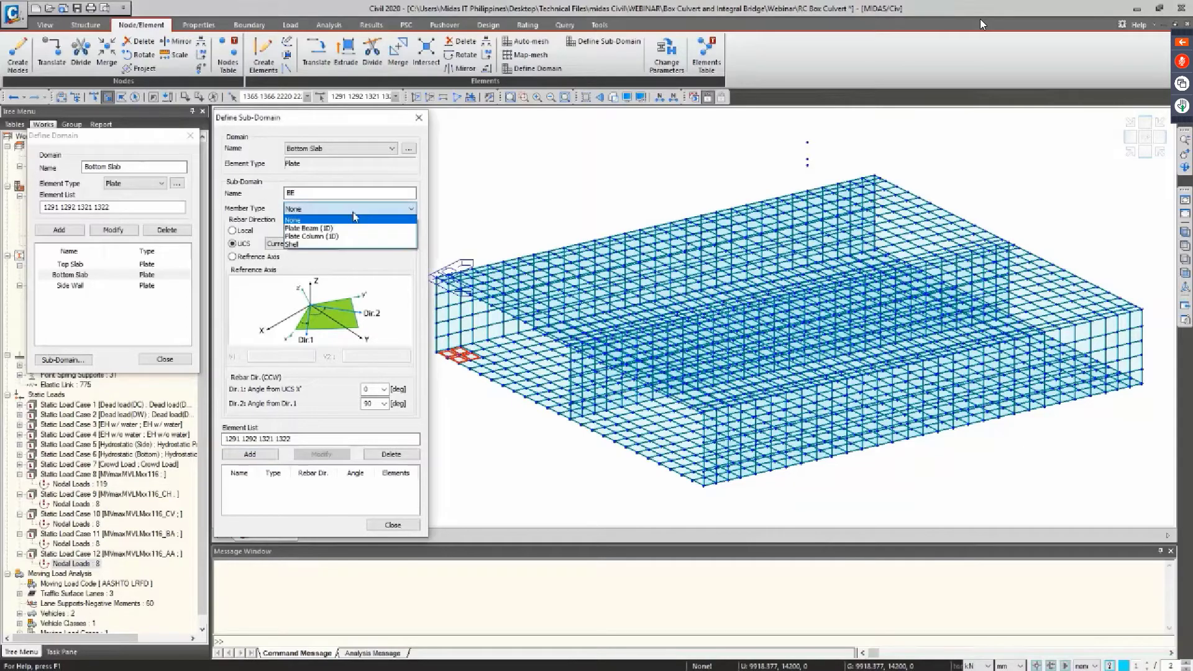
pyautogui.click(347, 228)
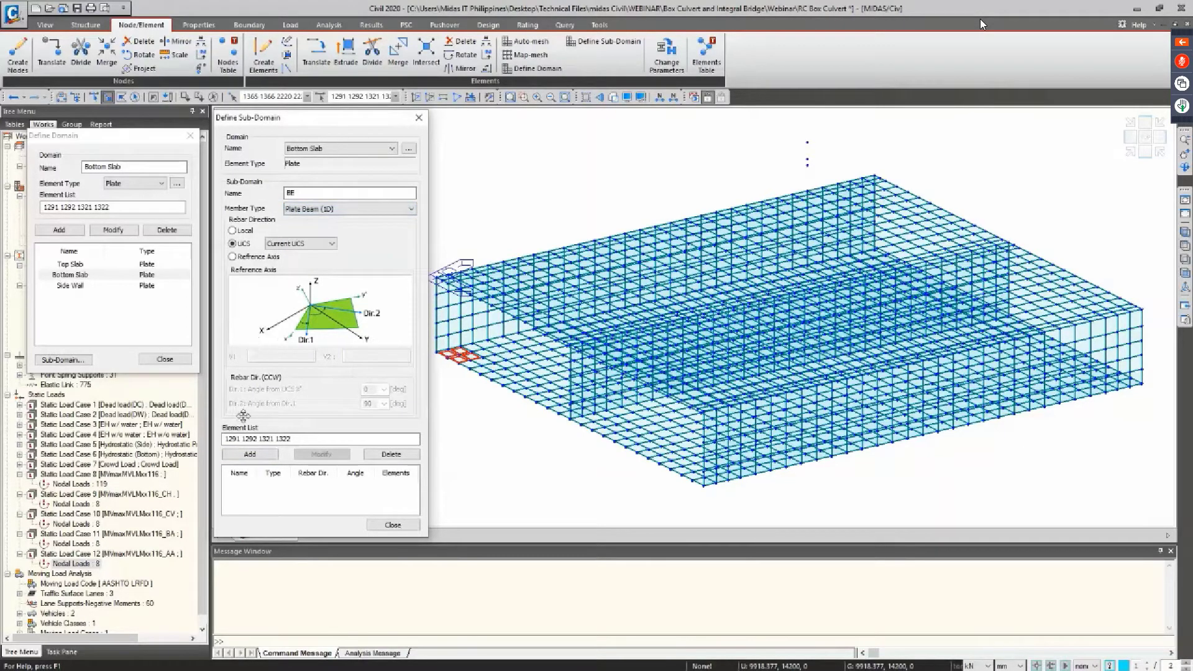
pyautogui.click(250, 454)
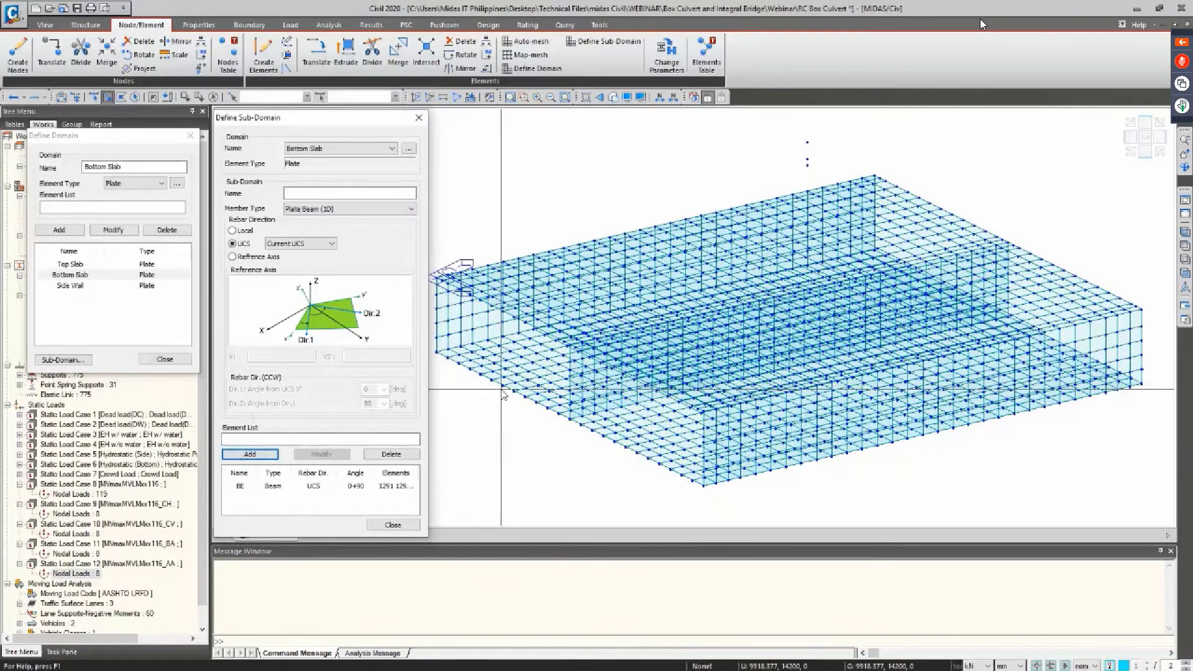
# Add a Bottom Slab sub-domain named BM from the mid-span edge plates 1411, 1412, 1441, 1442, 1471 and 1472
pyautogui.moveTo(493, 381); pyautogui.dragTo(513, 388)
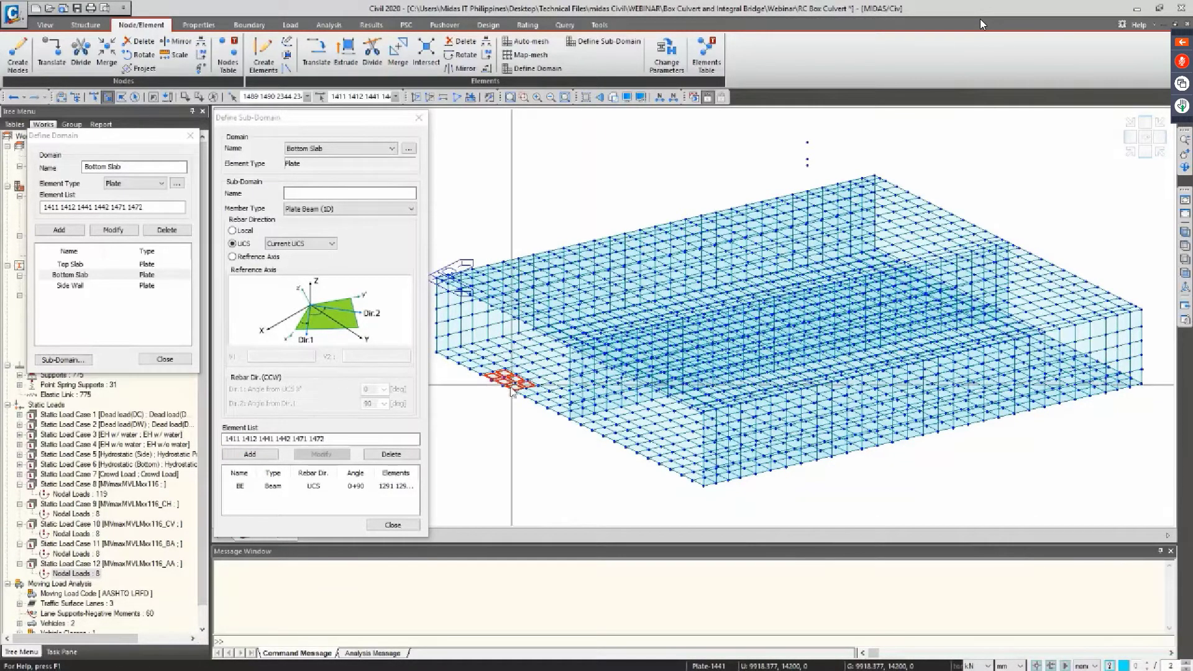
pyautogui.click(308, 194)
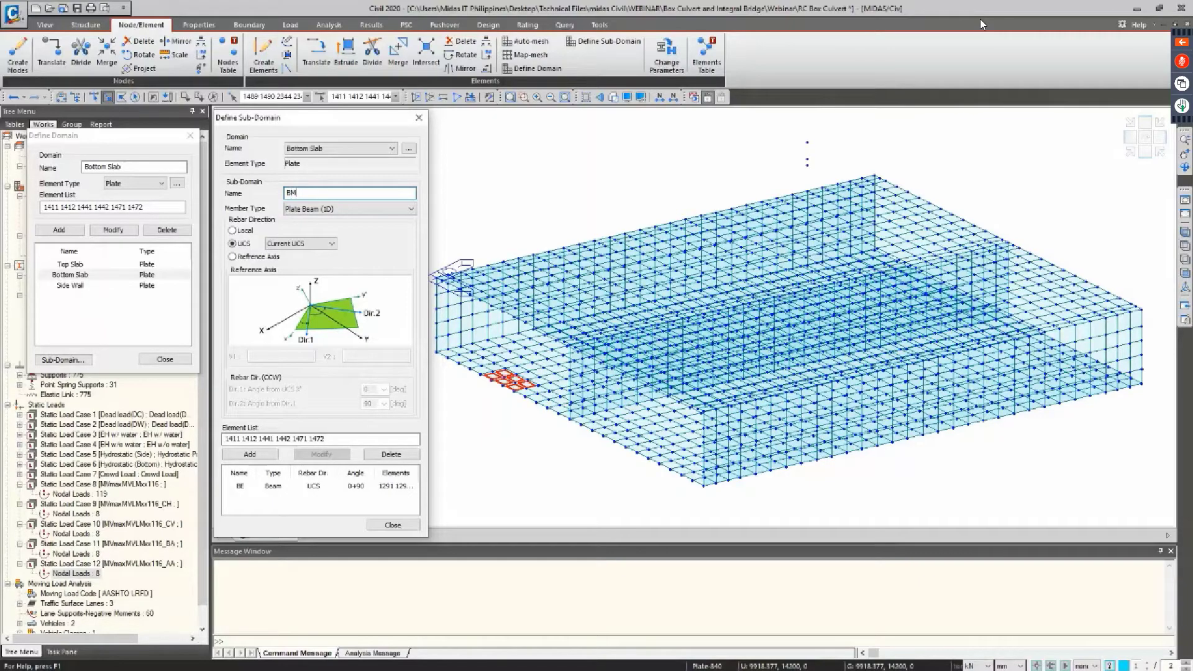
pyautogui.click(249, 453)
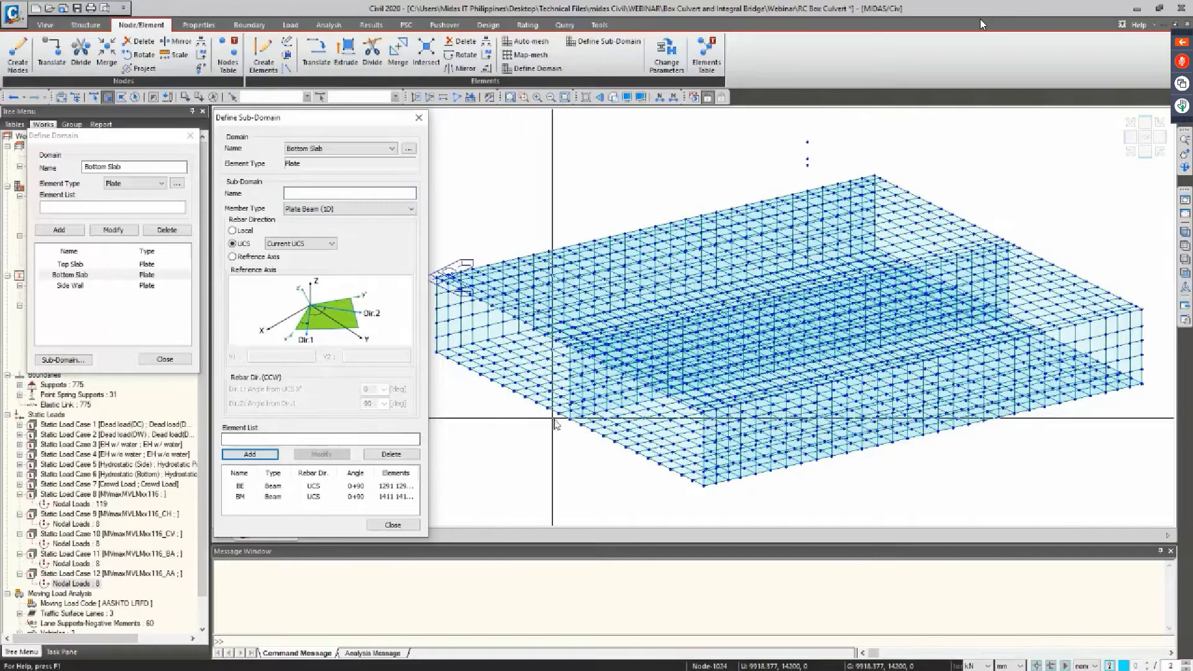
# Select plates 1591, 1592, 1621 and 1622 beside the middle wall and add them as a Bottom Slab sub-domain named BC
pyautogui.keyDown('ctrl'); pyautogui.moveTo(550, 440); pyautogui.dragTo(607, 485, button='middle'); pyautogui.keyUp('ctrl')
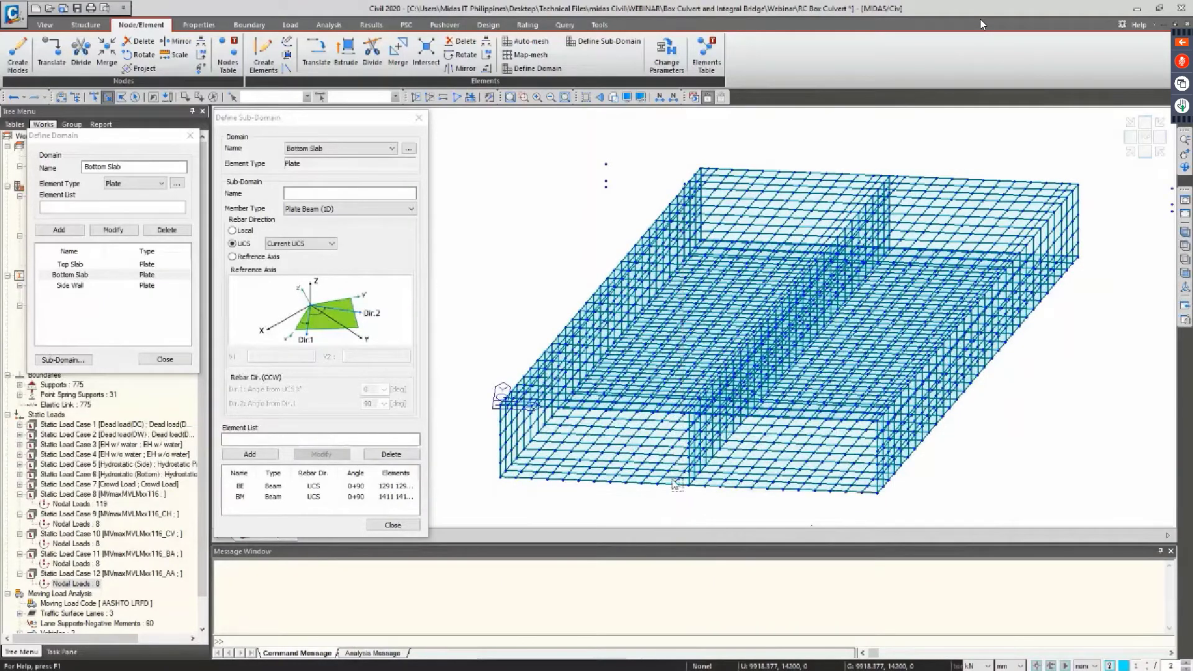
pyautogui.moveTo(659, 471); pyautogui.dragTo(697, 487)
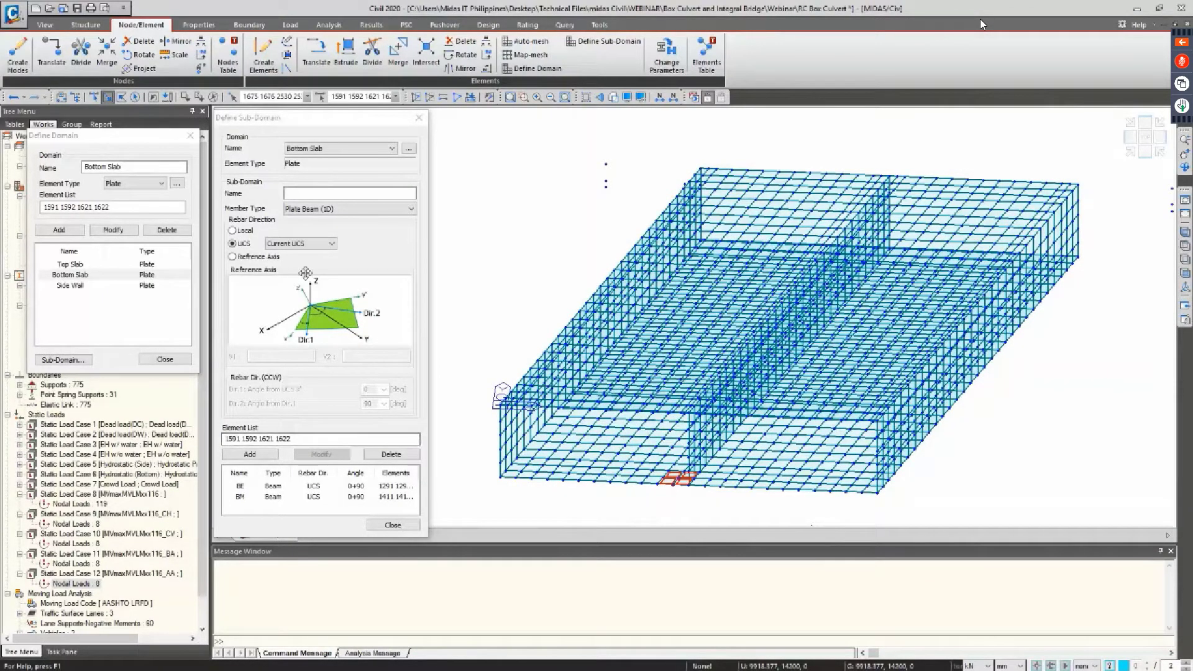
pyautogui.click(349, 193)
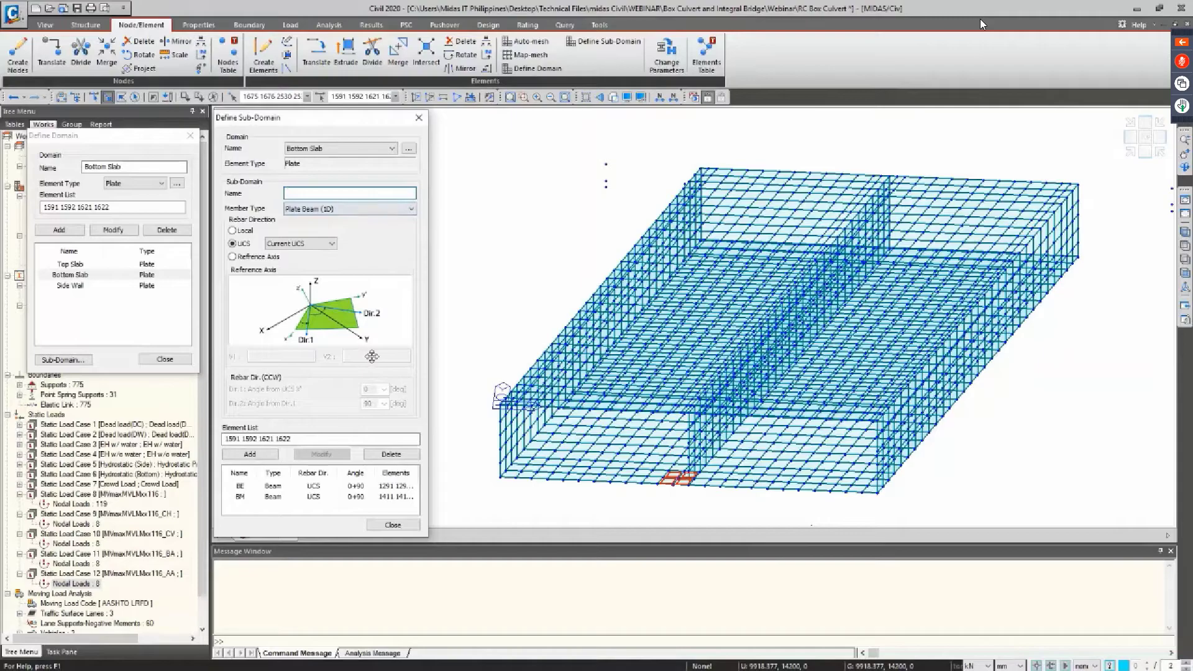
pyautogui.click(279, 458)
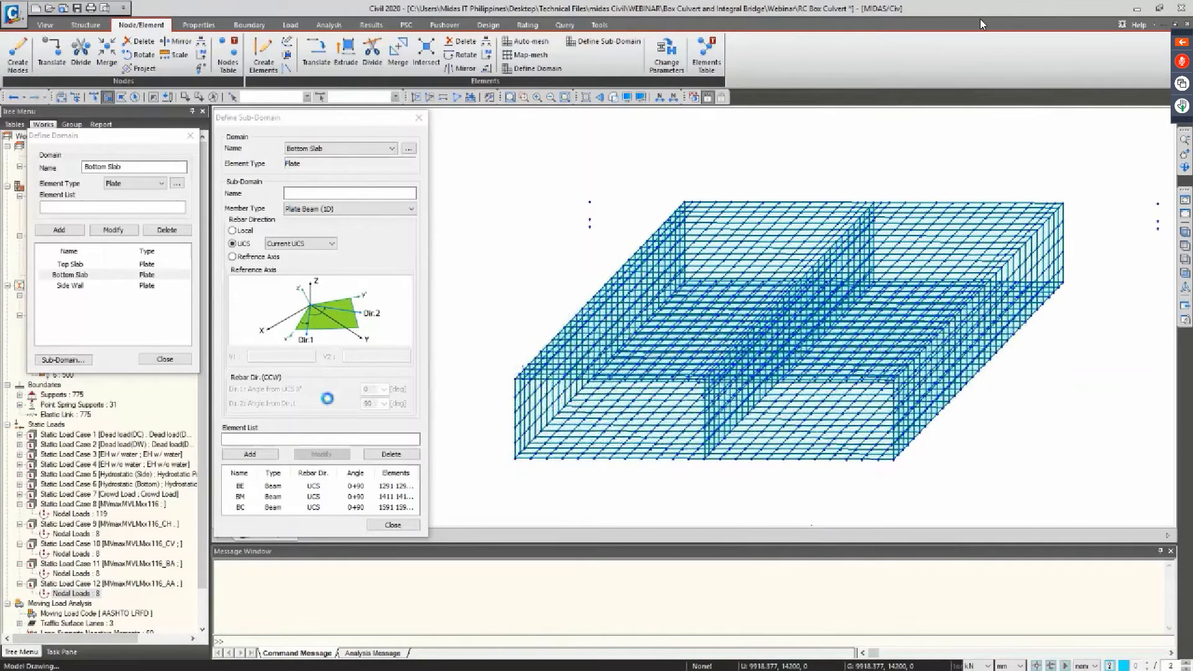
# Close the Bottom Slab sub-domain definition and start a Side Wall sub-domain with member type Plate Column (1D)
pyautogui.click(392, 526)
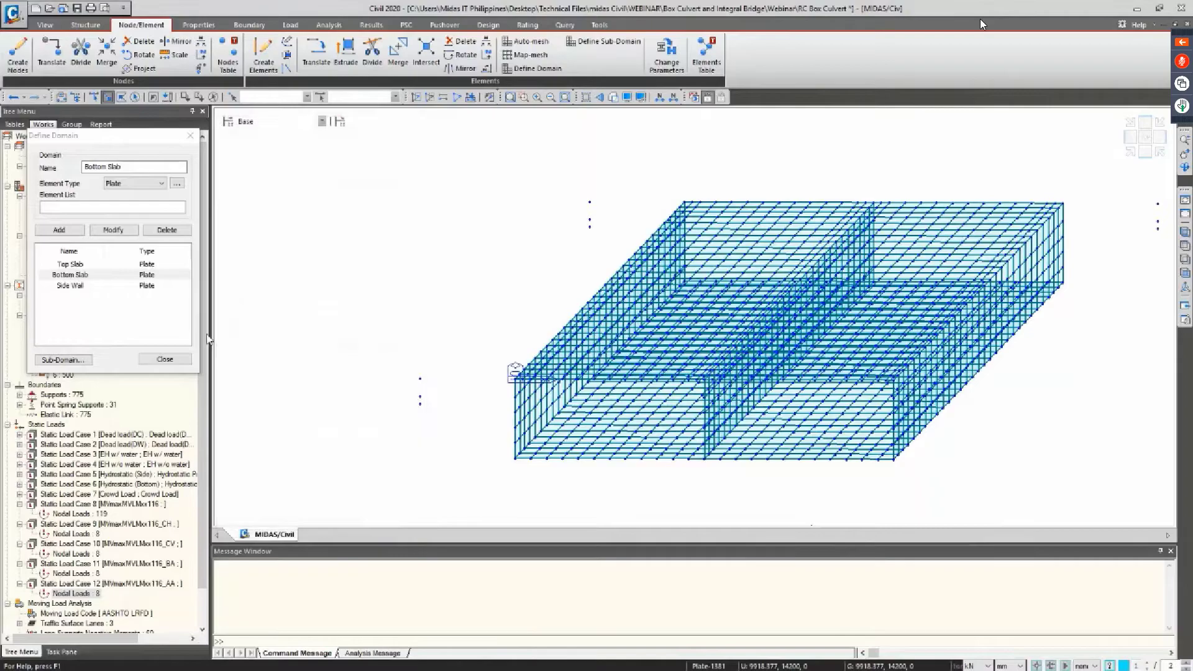
pyautogui.click(138, 287)
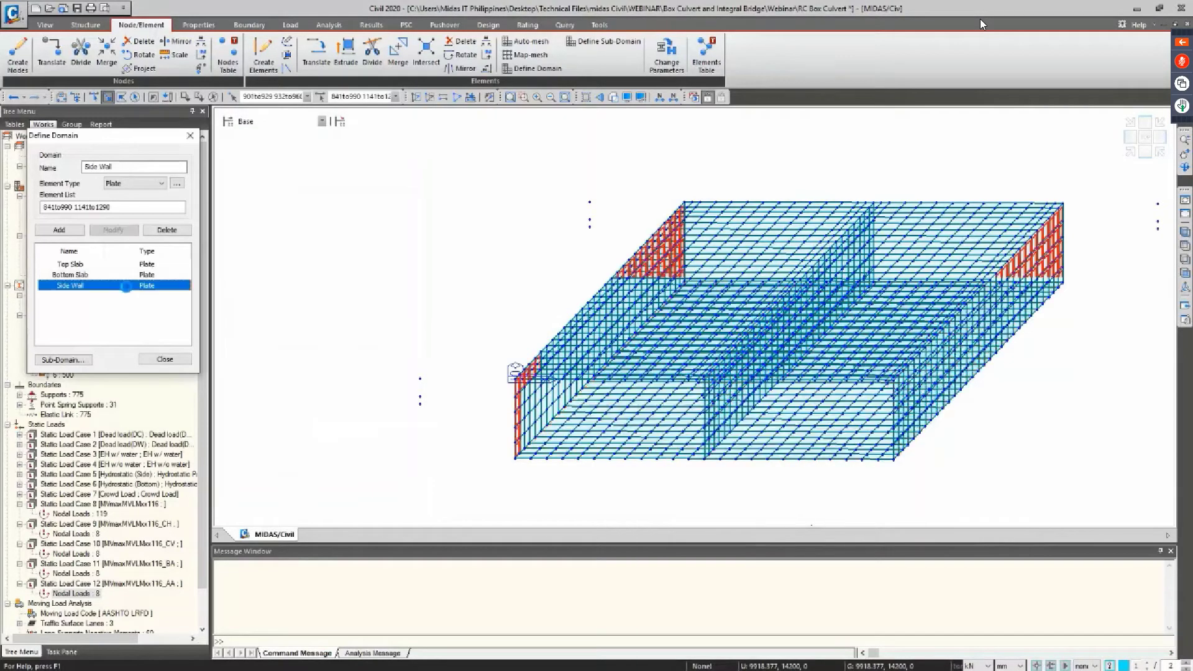
pyautogui.click(79, 366)
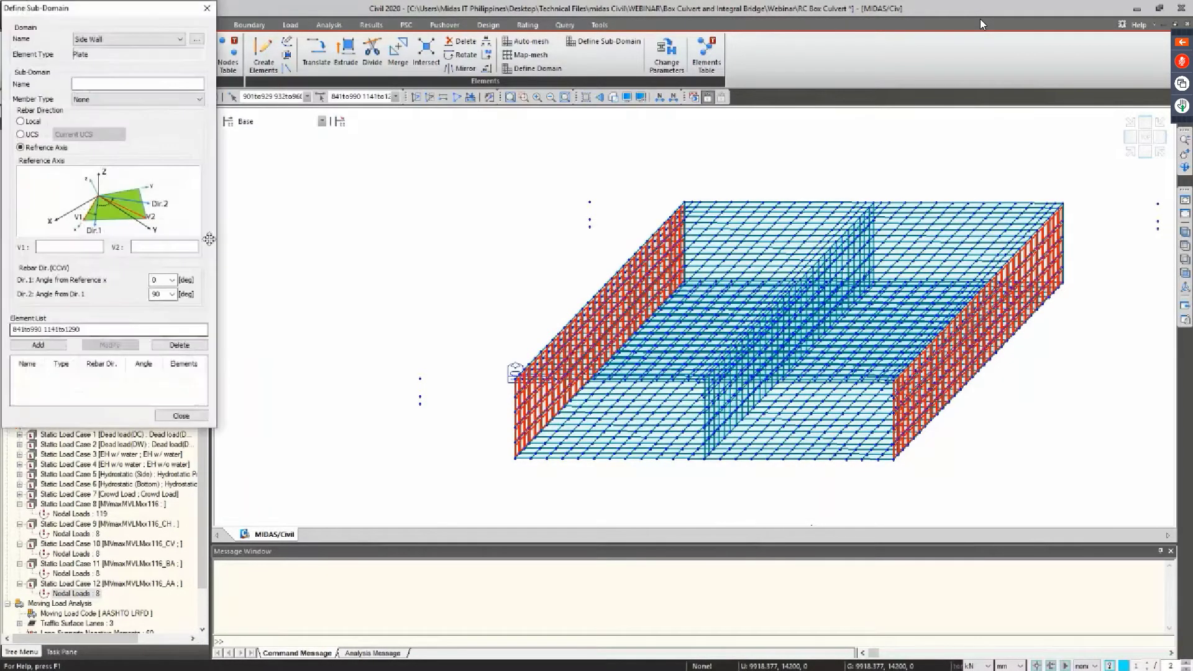
pyautogui.moveTo(111, 16); pyautogui.dragTo(317, 123)
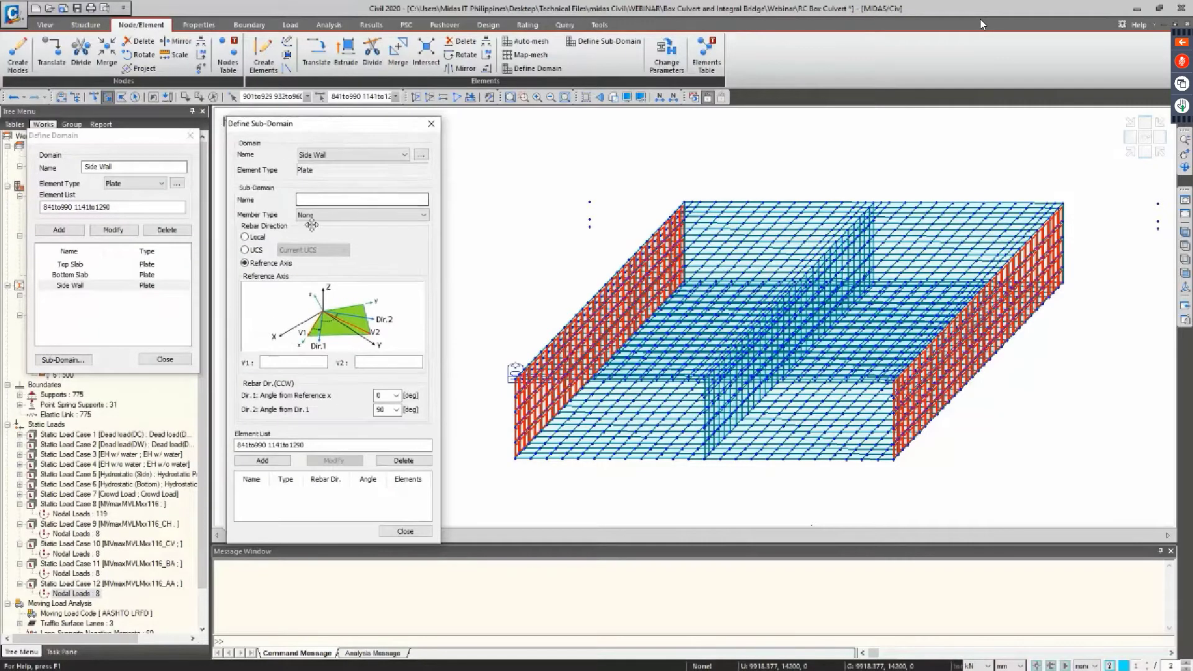
pyautogui.click(312, 216)
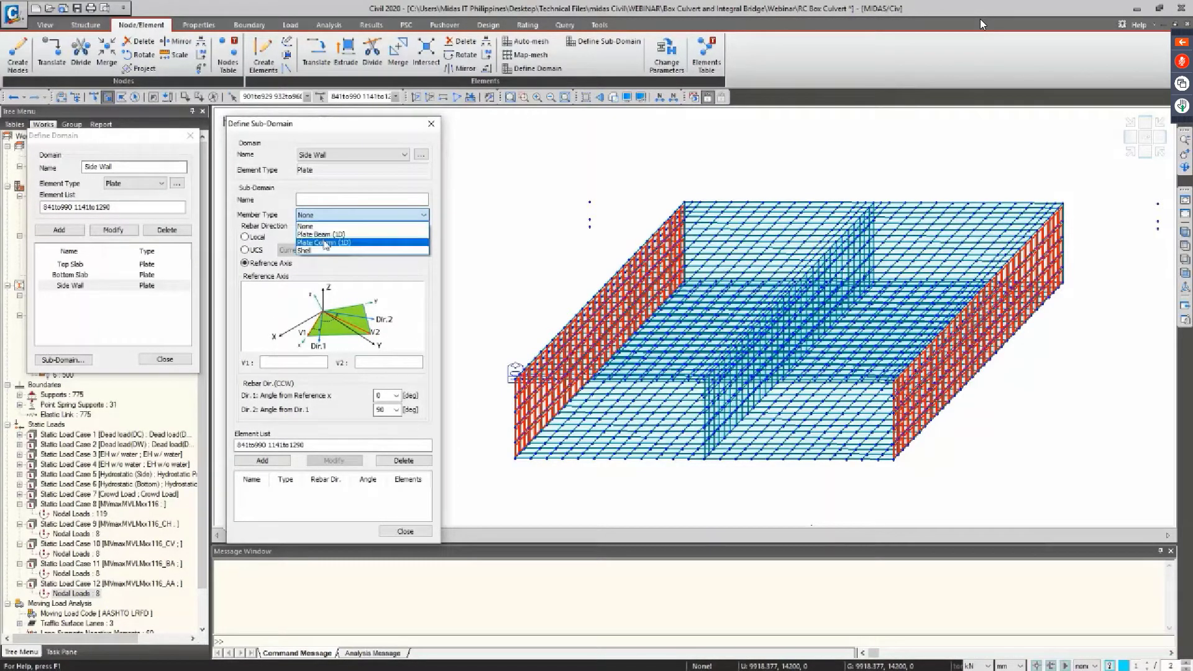
pyautogui.click(323, 242)
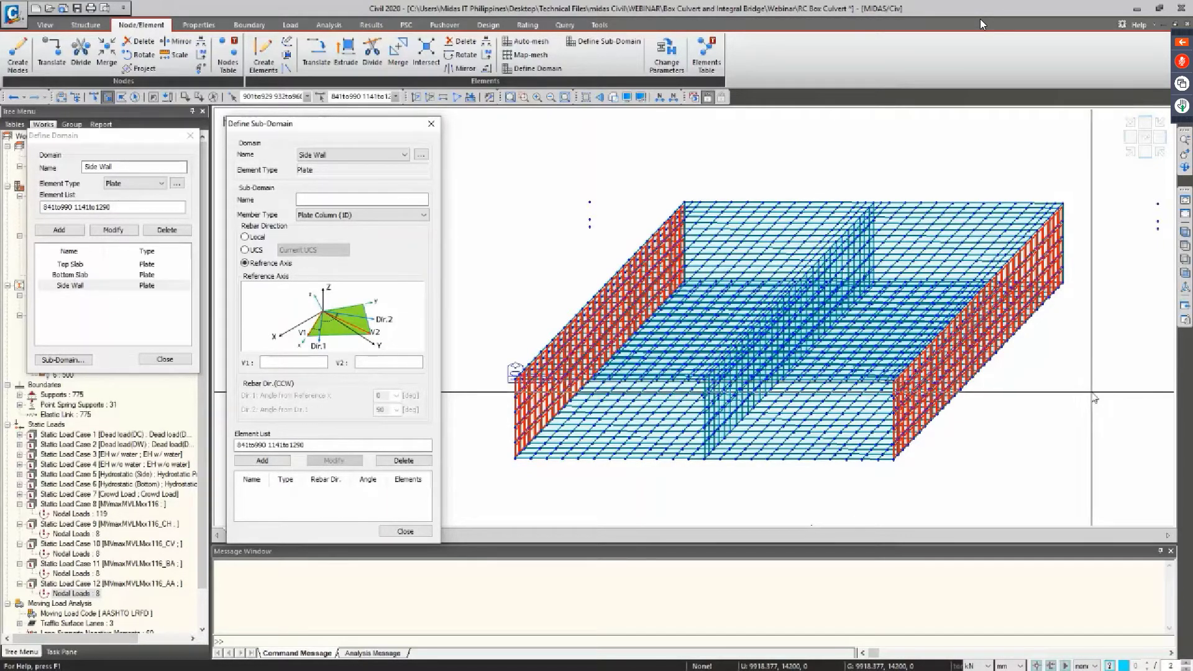
# Add a Side Wall sub-domain named ST from the upper corner plates 841, 842, 871 and 872, with rebar direction Current UCS
pyautogui.click(378, 199)
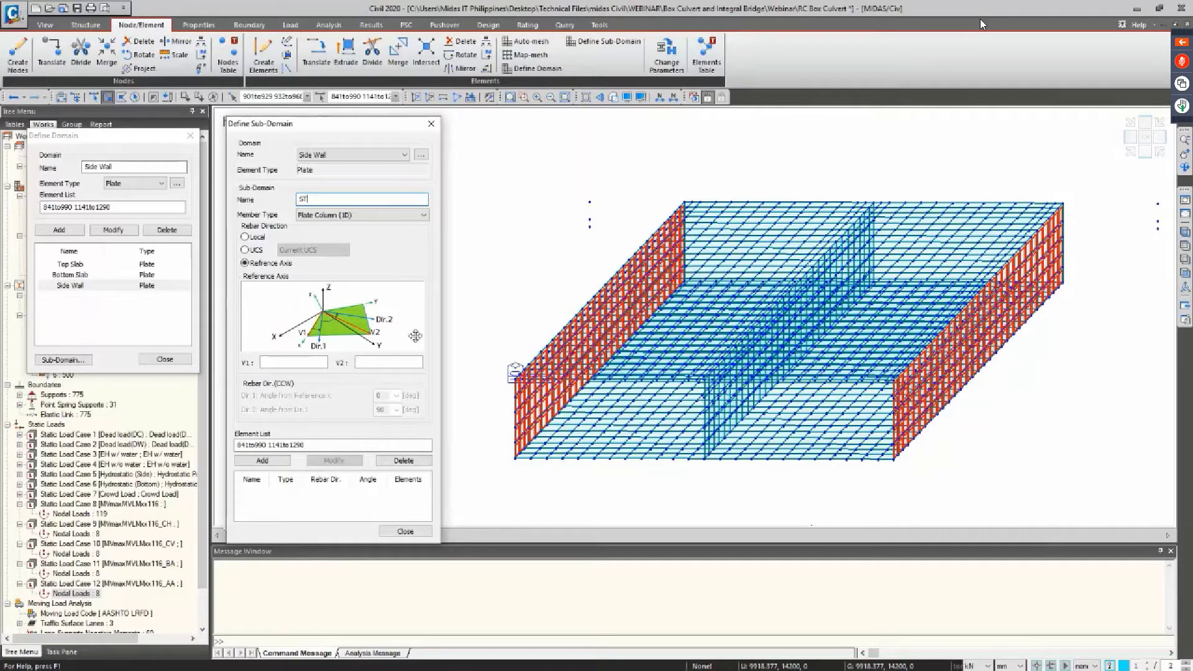
pyautogui.write('ST')
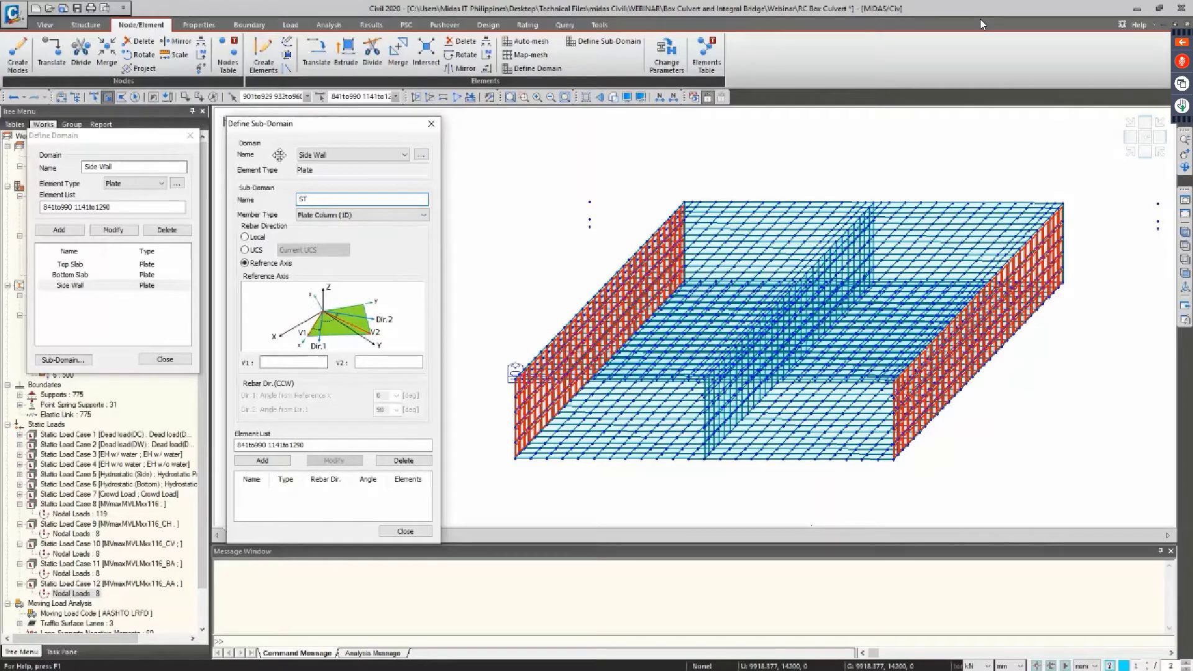
pyautogui.click(214, 97)
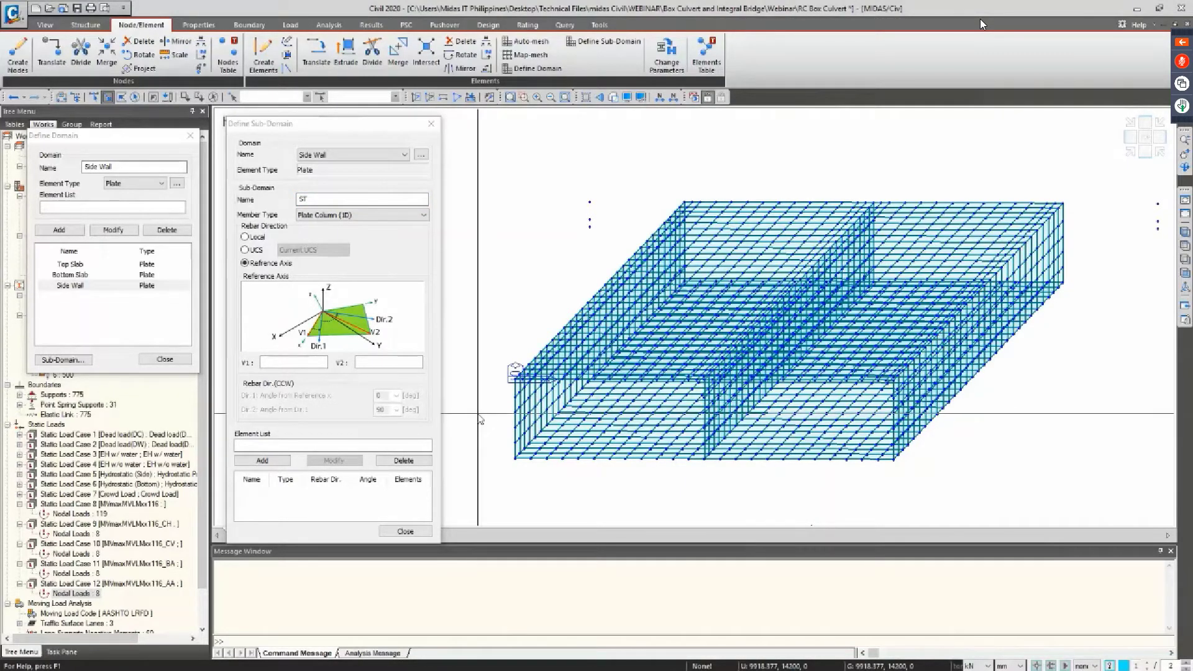
pyautogui.click(516, 408)
pyautogui.keyDown('ctrl'); pyautogui.moveTo(503, 417); pyautogui.dragTo(490, 413, button='middle'); pyautogui.keyUp('ctrl')
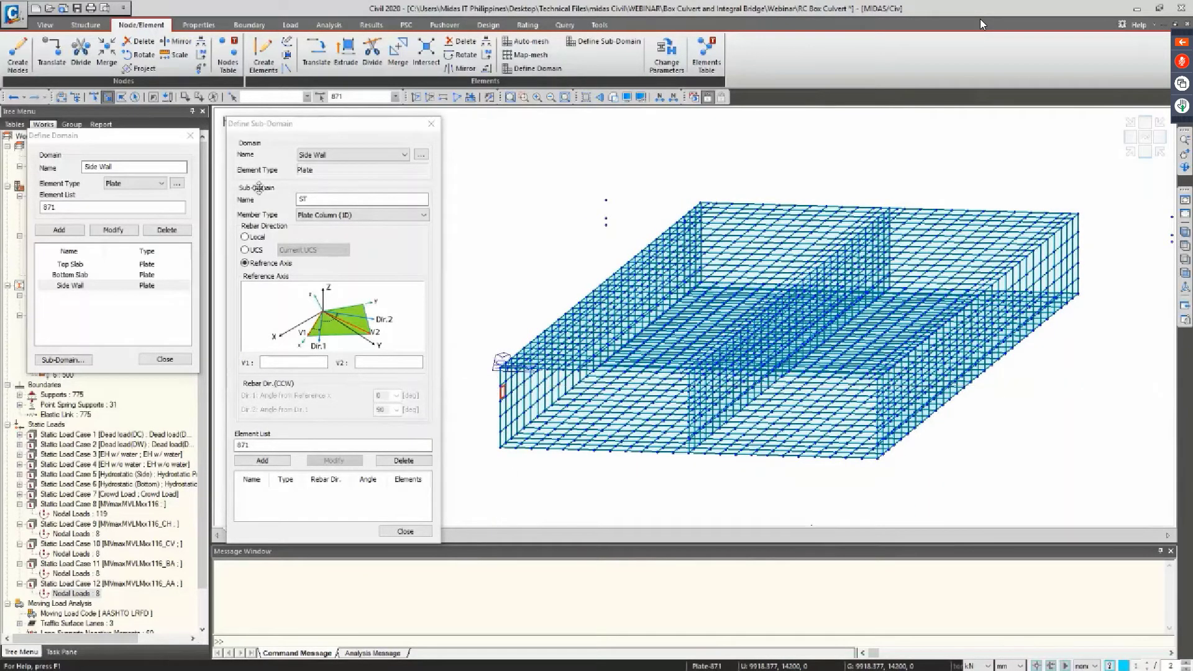
pyautogui.click(214, 98)
pyautogui.click(502, 375)
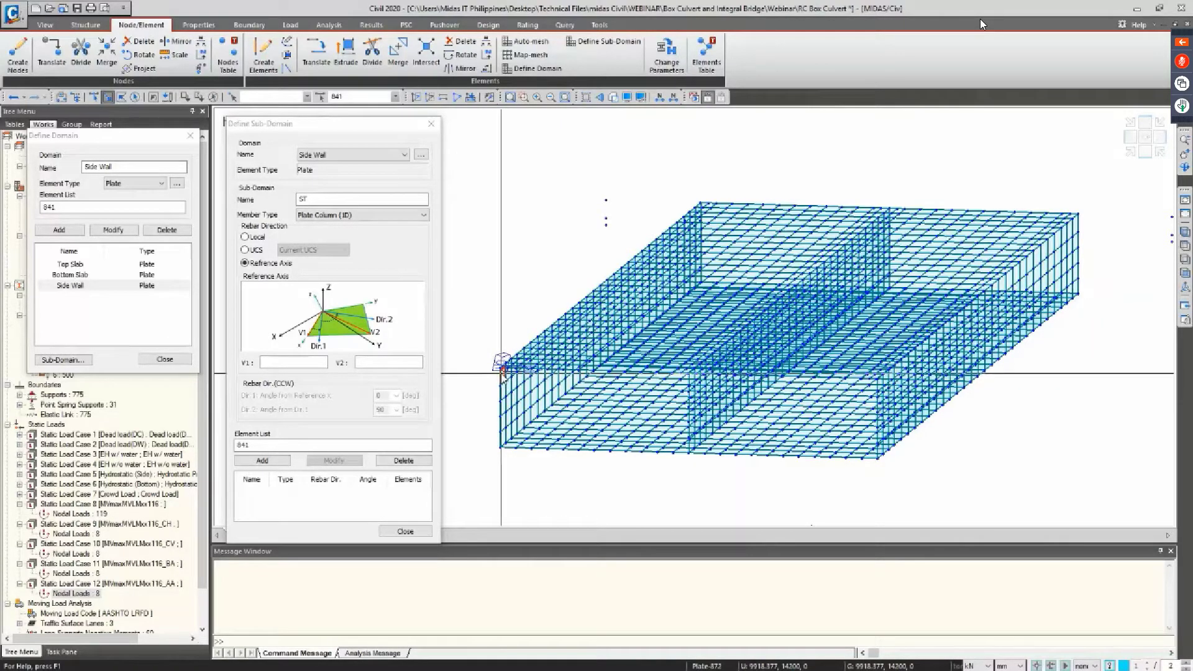
pyautogui.click(503, 381)
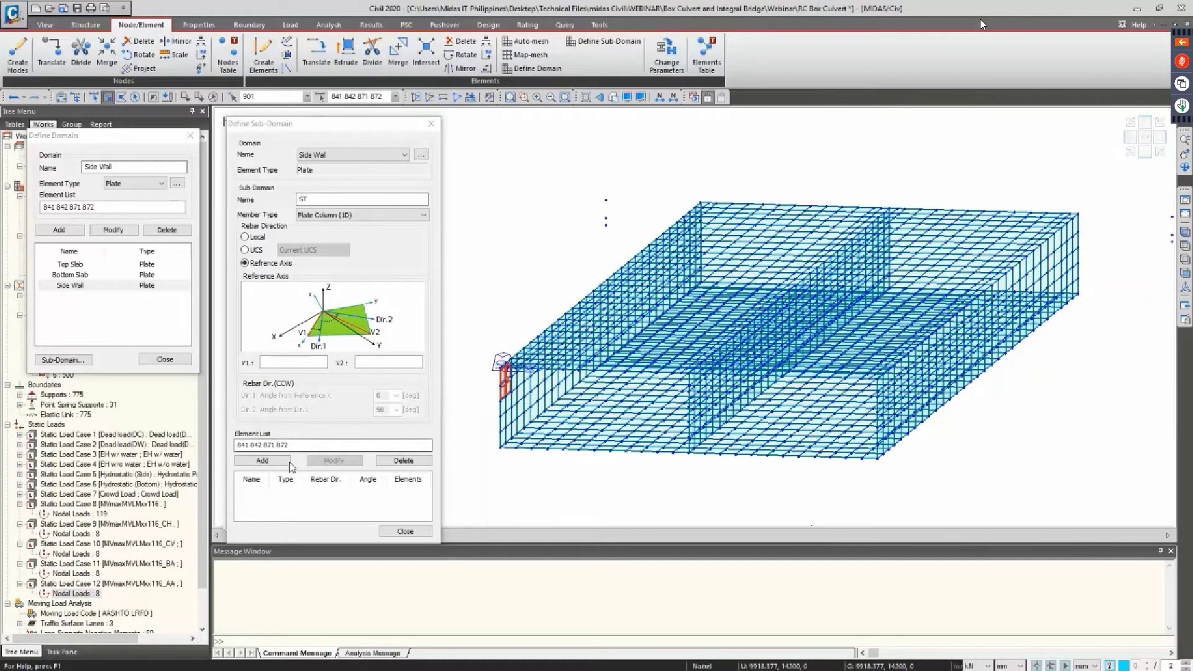
pyautogui.click(245, 250)
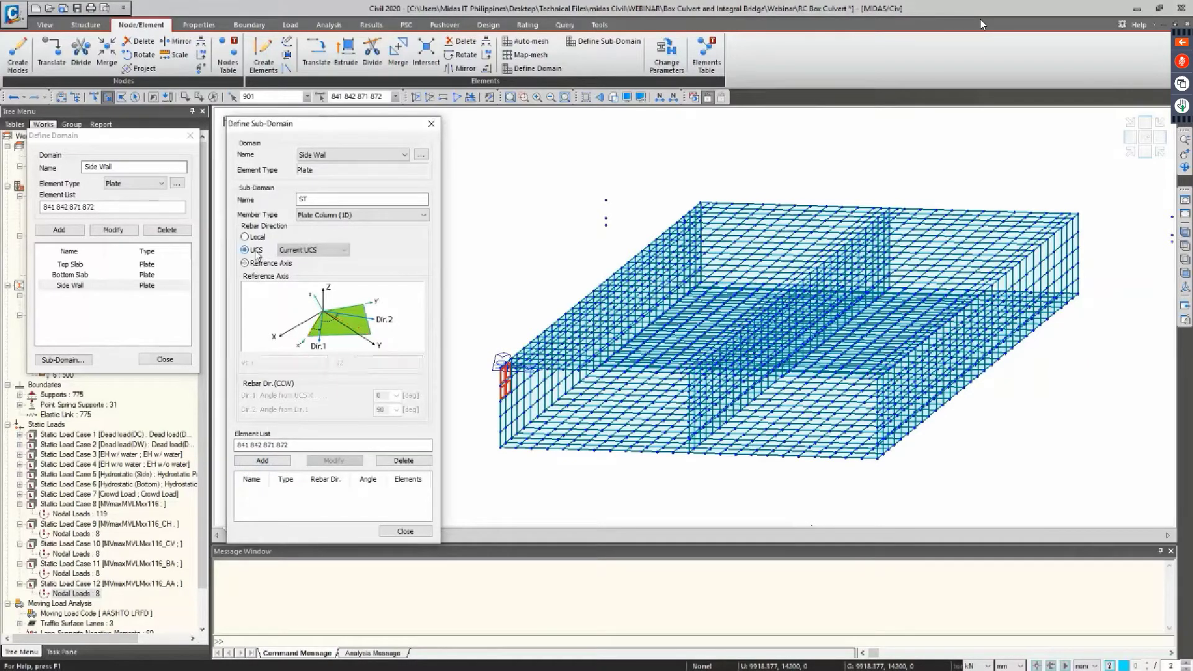
pyautogui.click(280, 464)
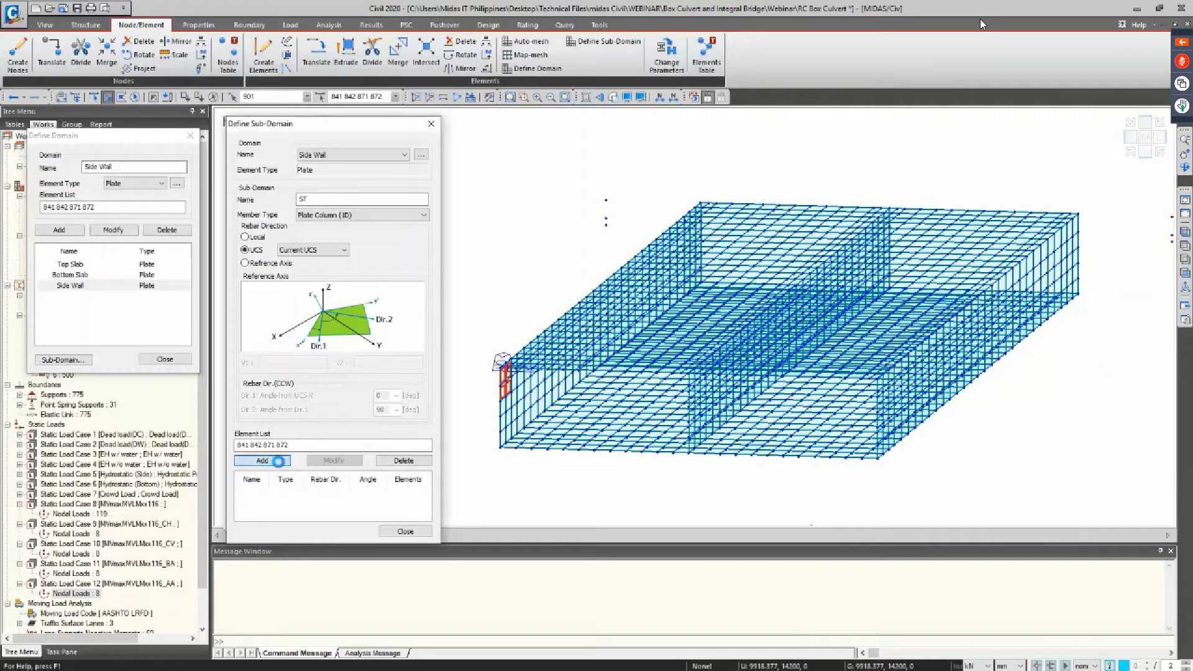
# Add a Side Wall sub-domain named SM from the mid-height edge plates 901 and 902
pyautogui.click(353, 197)
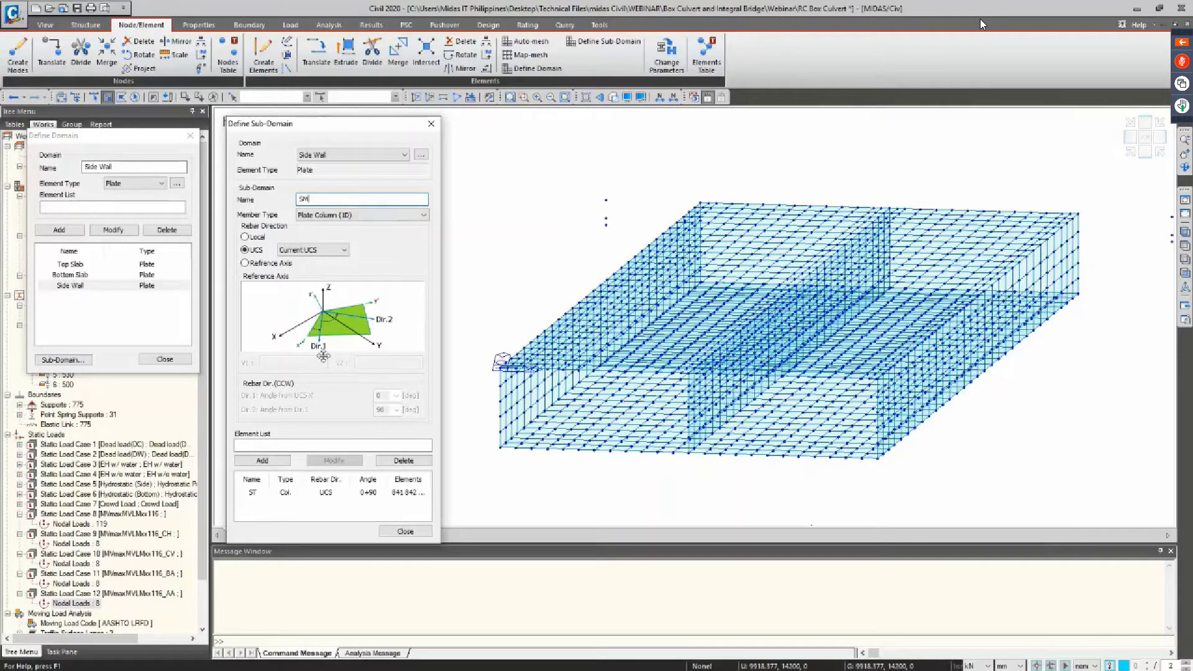
pyautogui.write('SM')
pyautogui.click(310, 445)
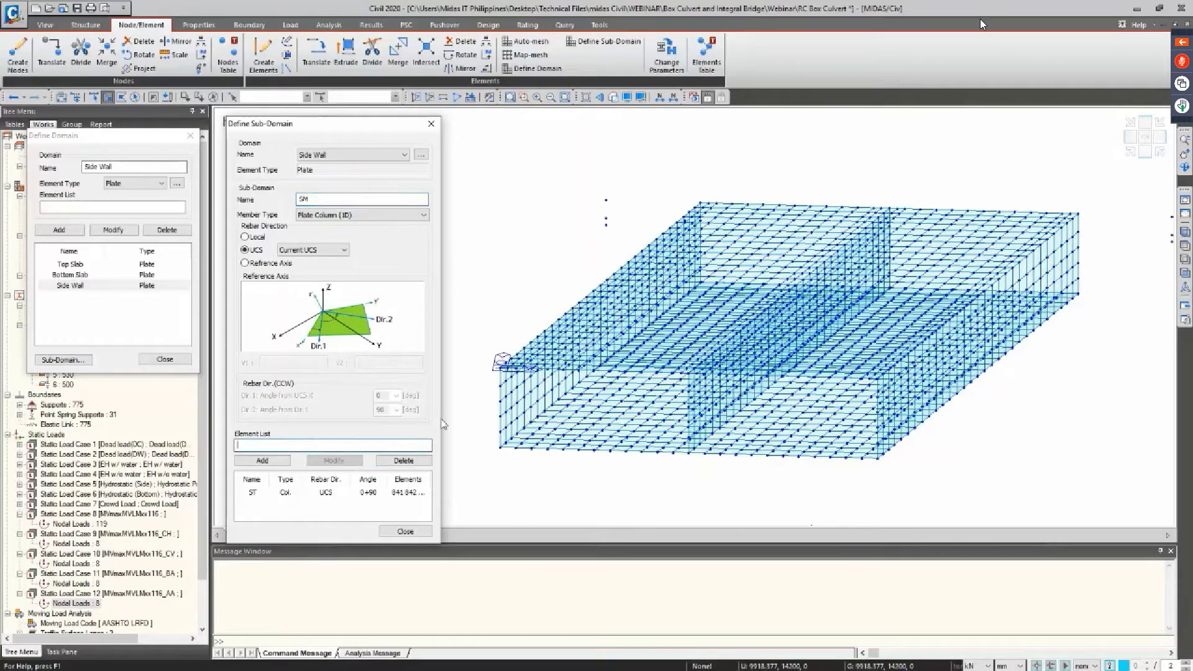
pyautogui.click(505, 405)
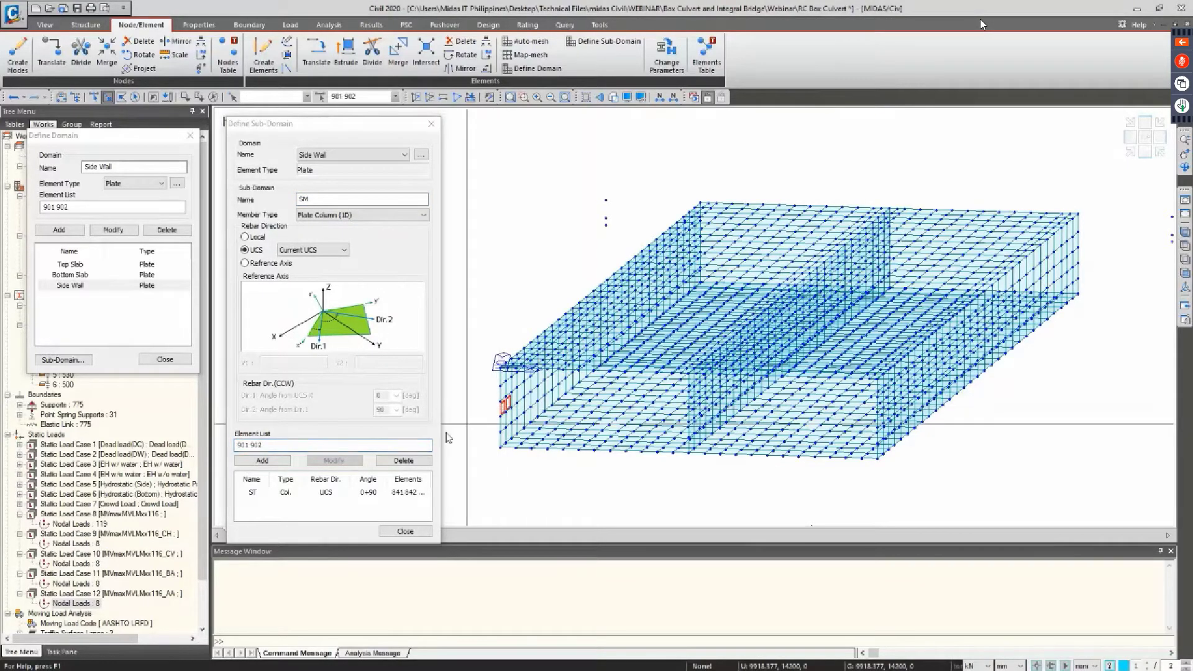
pyautogui.click(262, 460)
# Add a Side Wall sub-domain named SB from the lower corner plates 931, 932, 961 and 962, and finish the domain definitions
pyautogui.click(313, 199)
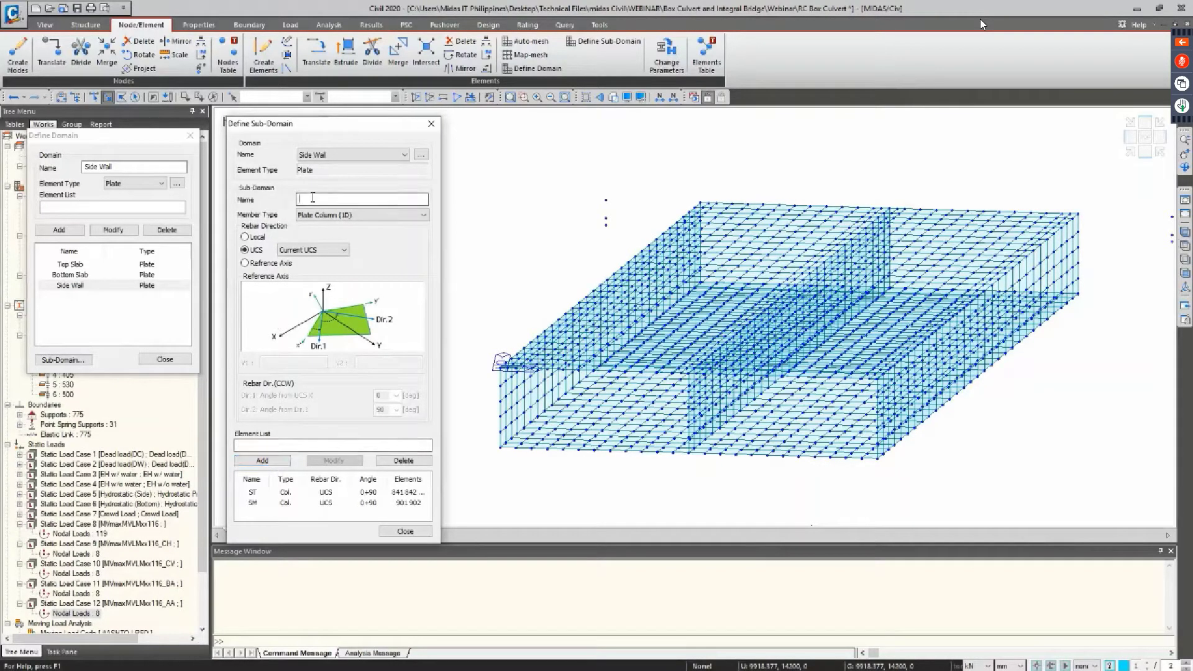
pyautogui.write('SB')
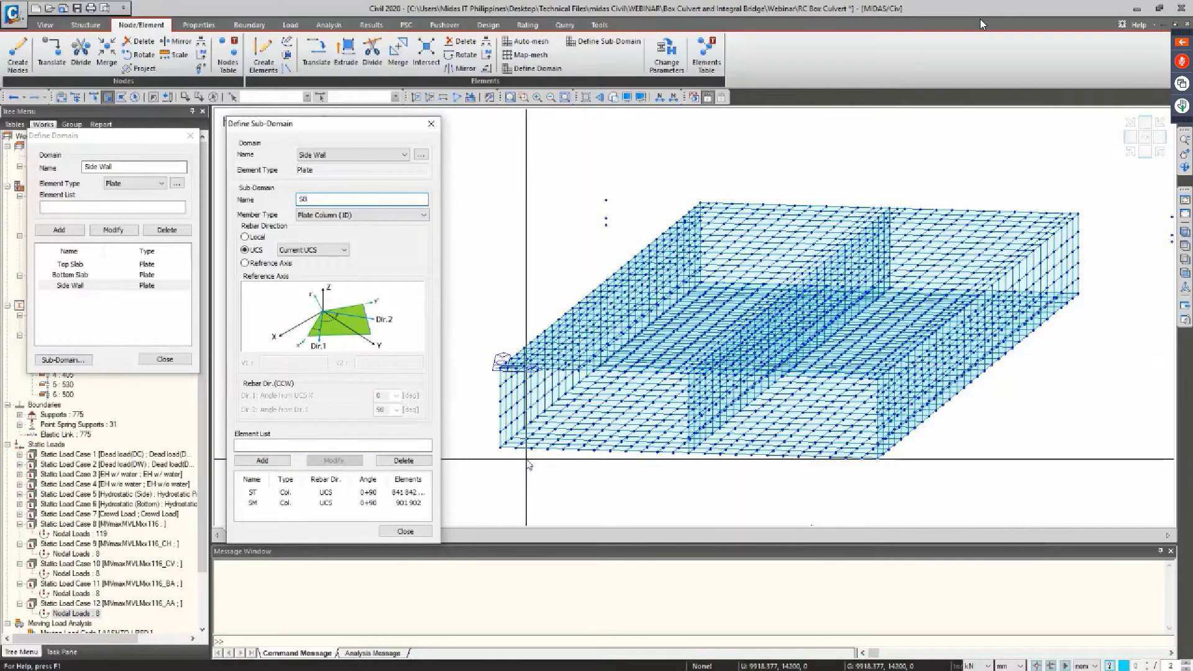
pyautogui.click(981, 24)
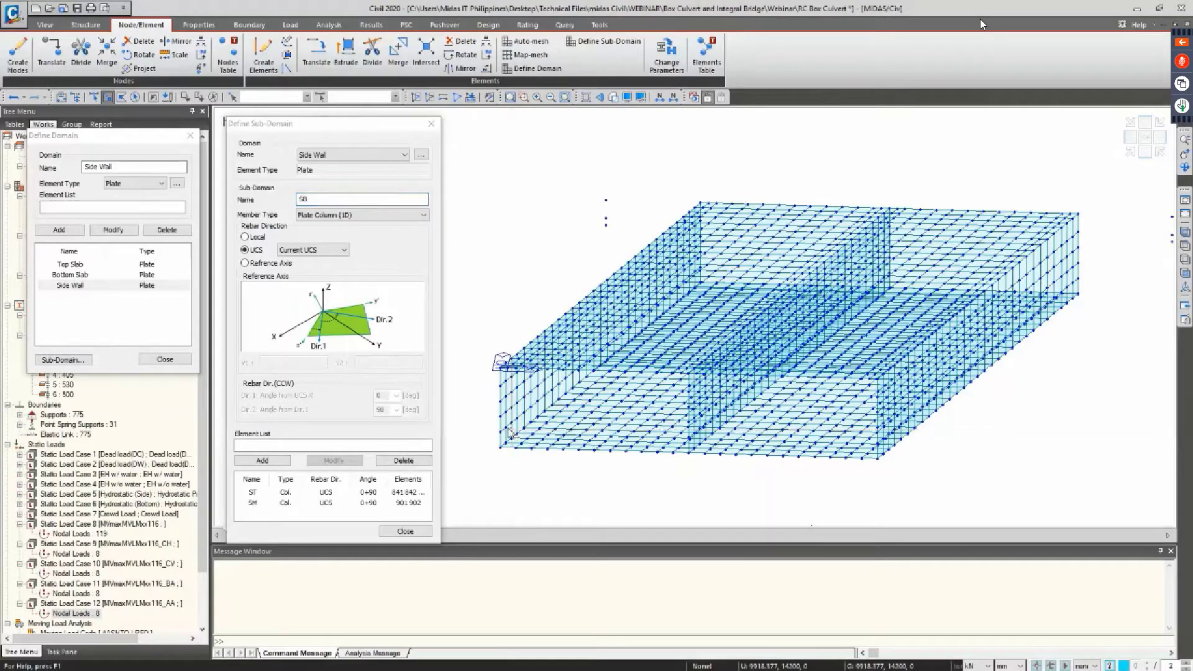
pyautogui.moveTo(497, 407); pyautogui.dragTo(516, 443)
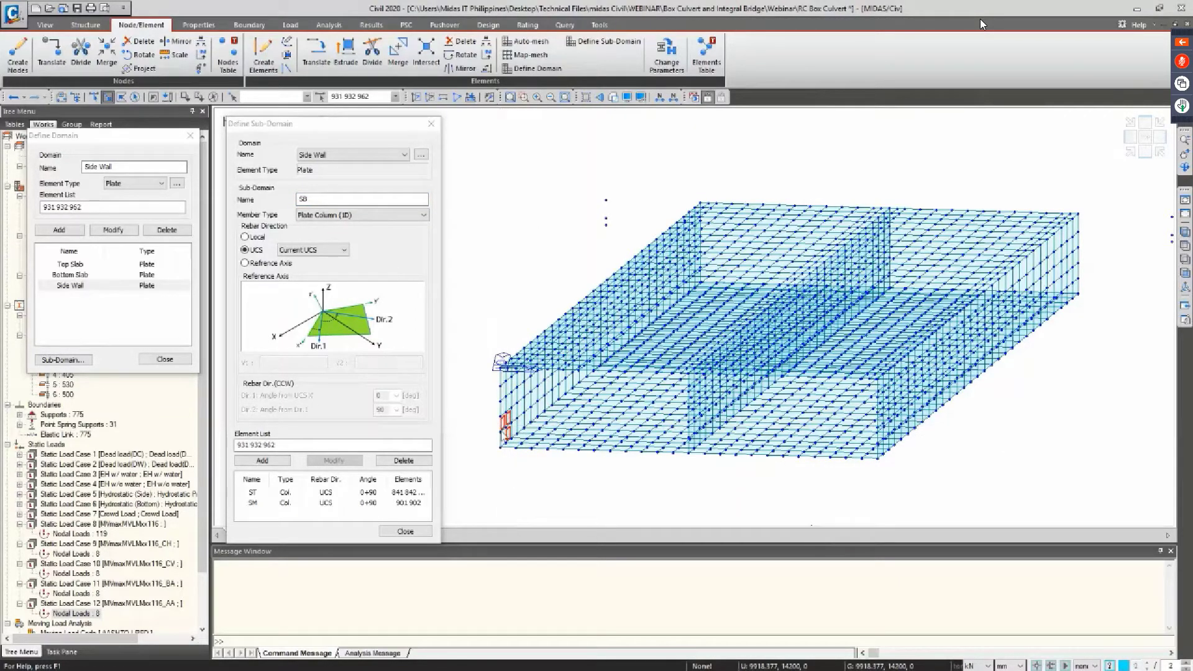
pyautogui.click(505, 435)
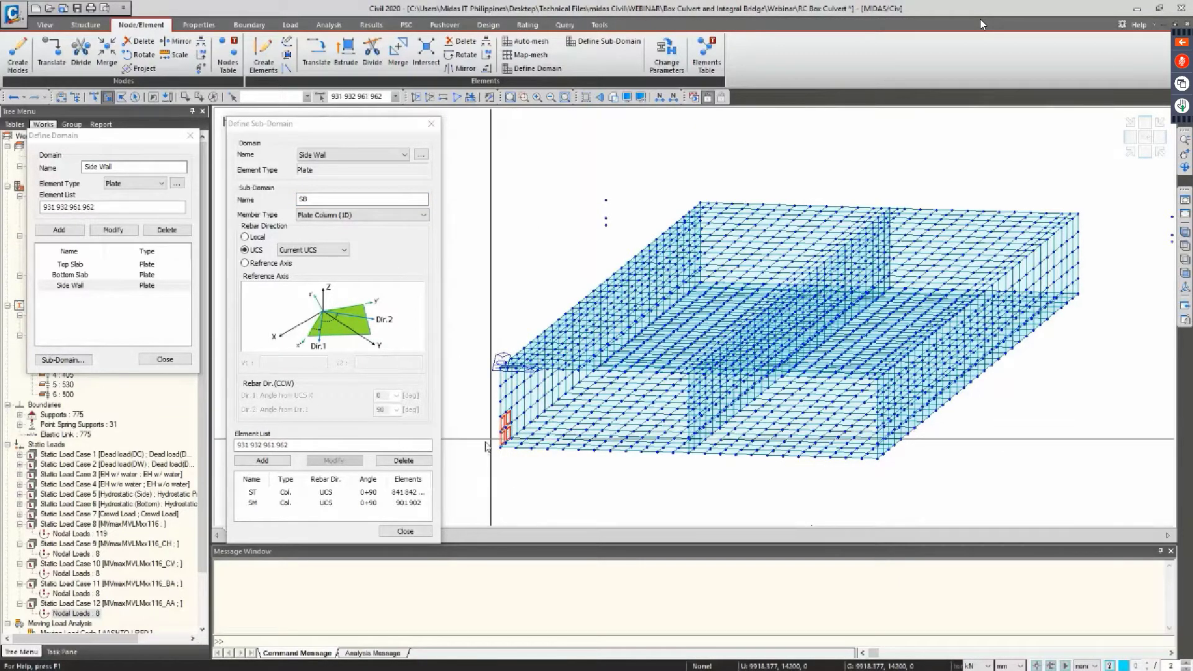
pyautogui.click(286, 461)
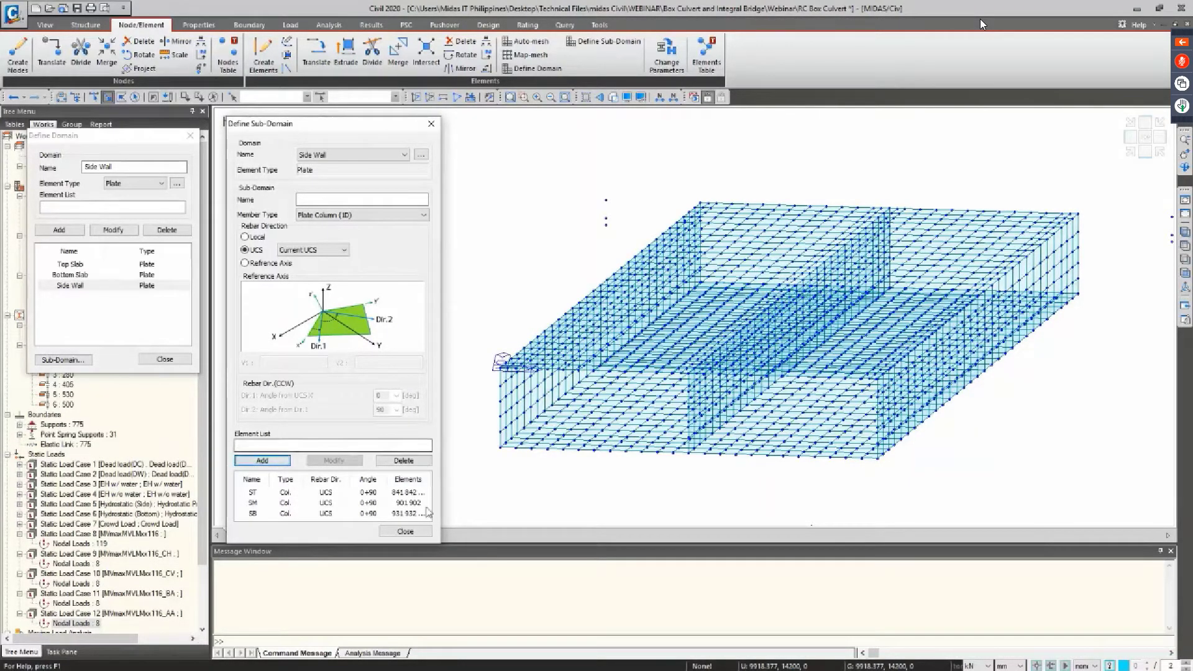
pyautogui.click(405, 531)
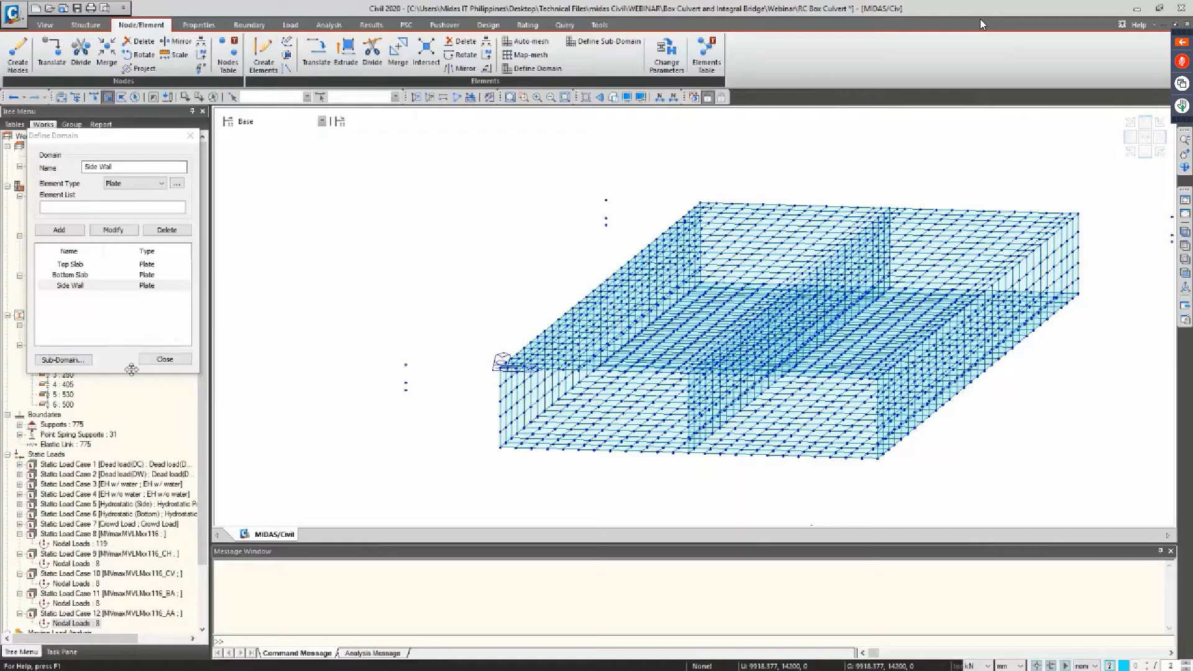
pyautogui.click(163, 360)
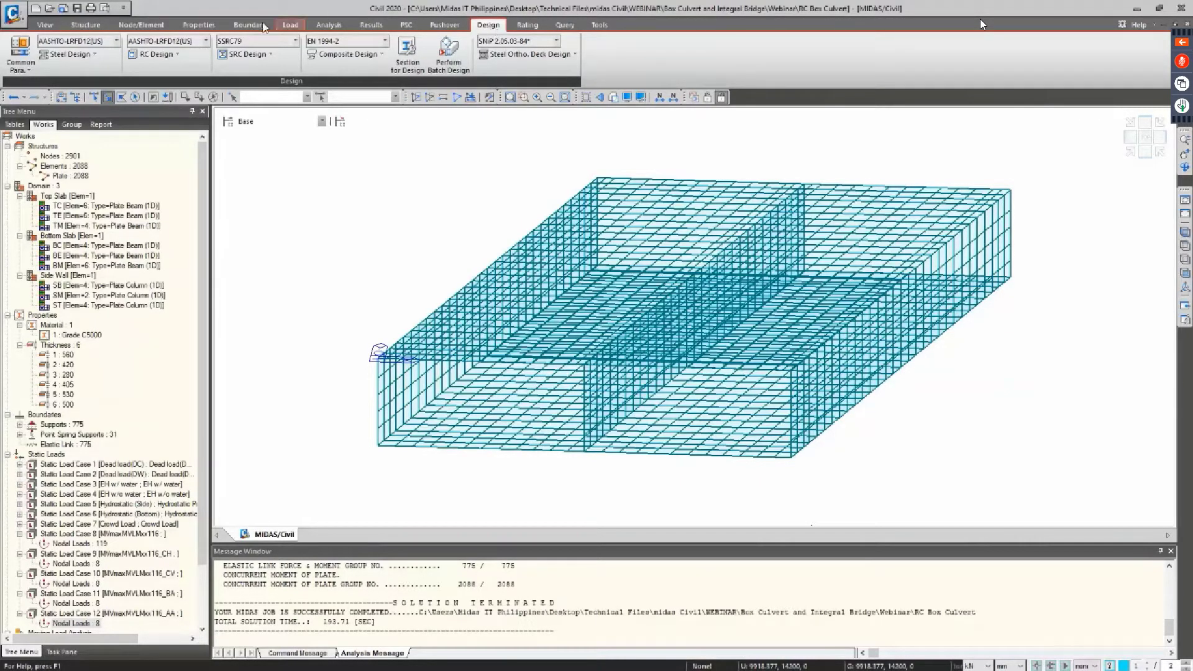
# Choose AASHTO-LRFD12(US) as the RC design code and open Plate Beam Data for Design
pyautogui.click(206, 44)
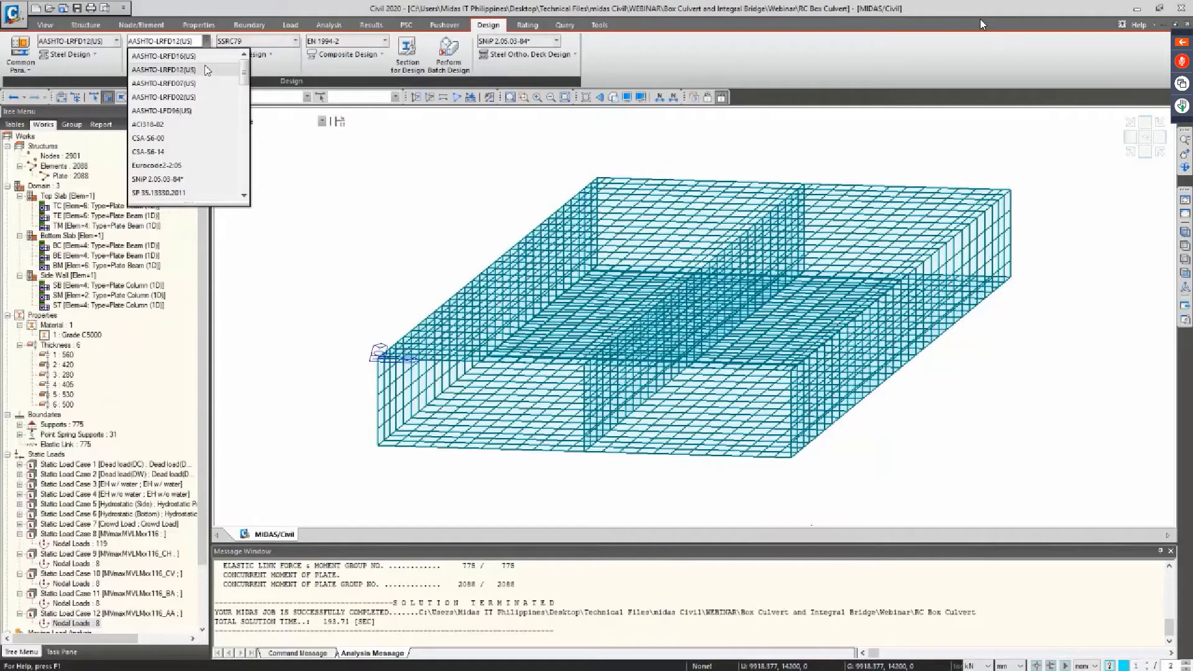
pyautogui.click(207, 69)
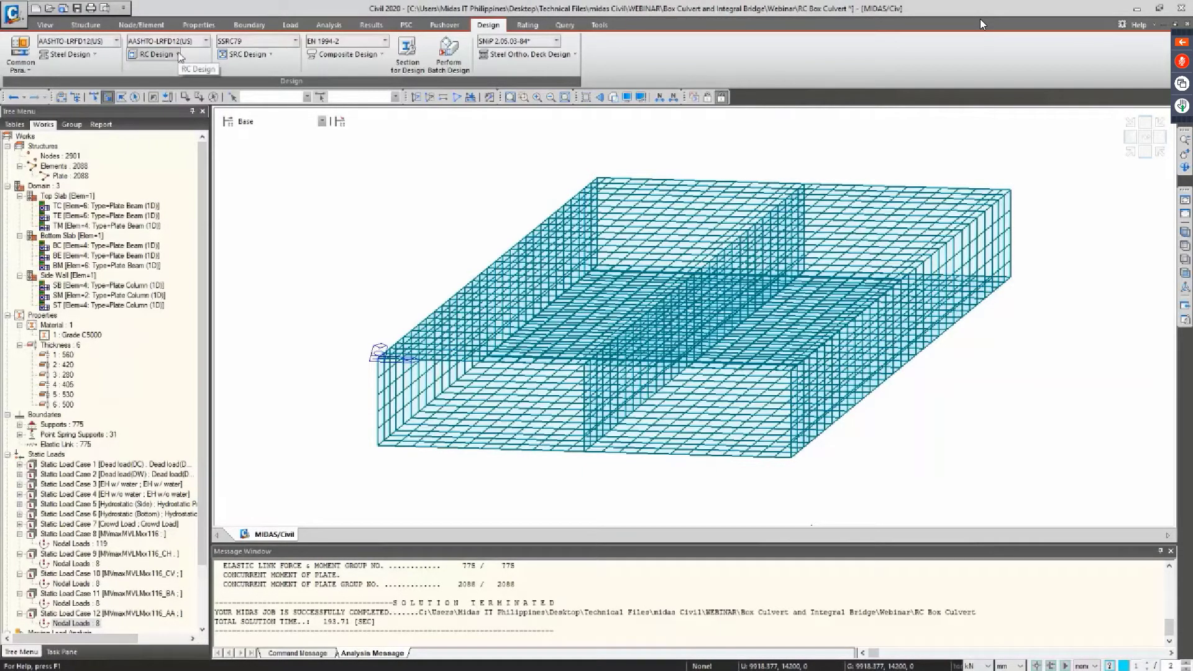
pyautogui.click(180, 55)
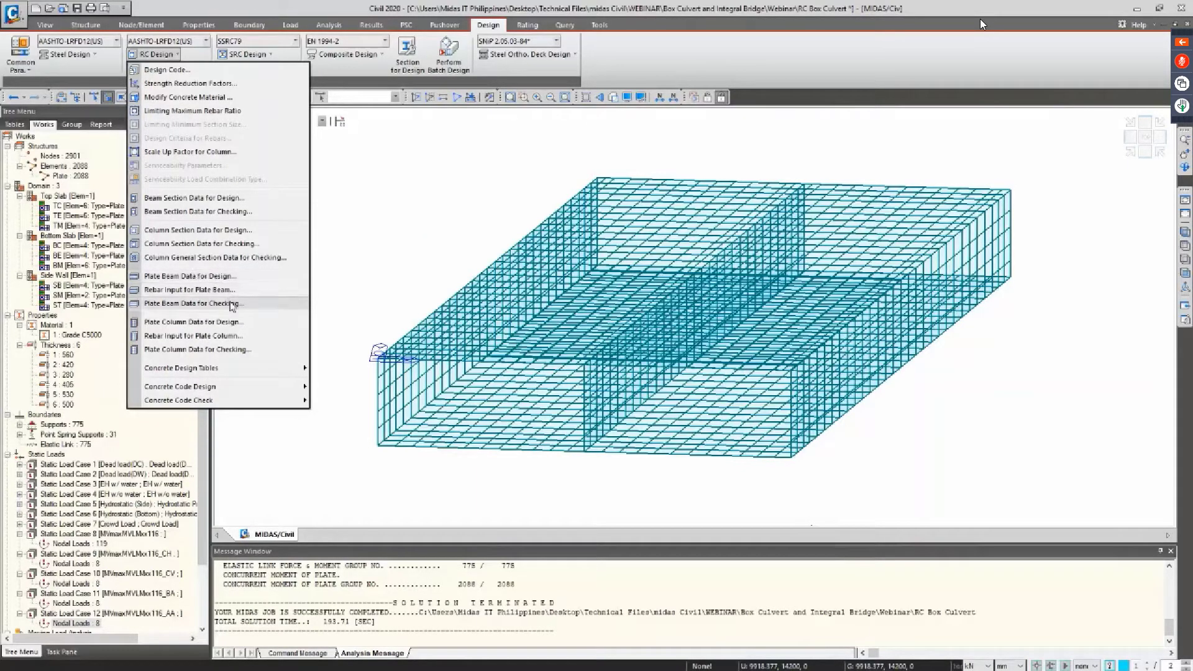
pyautogui.click(212, 278)
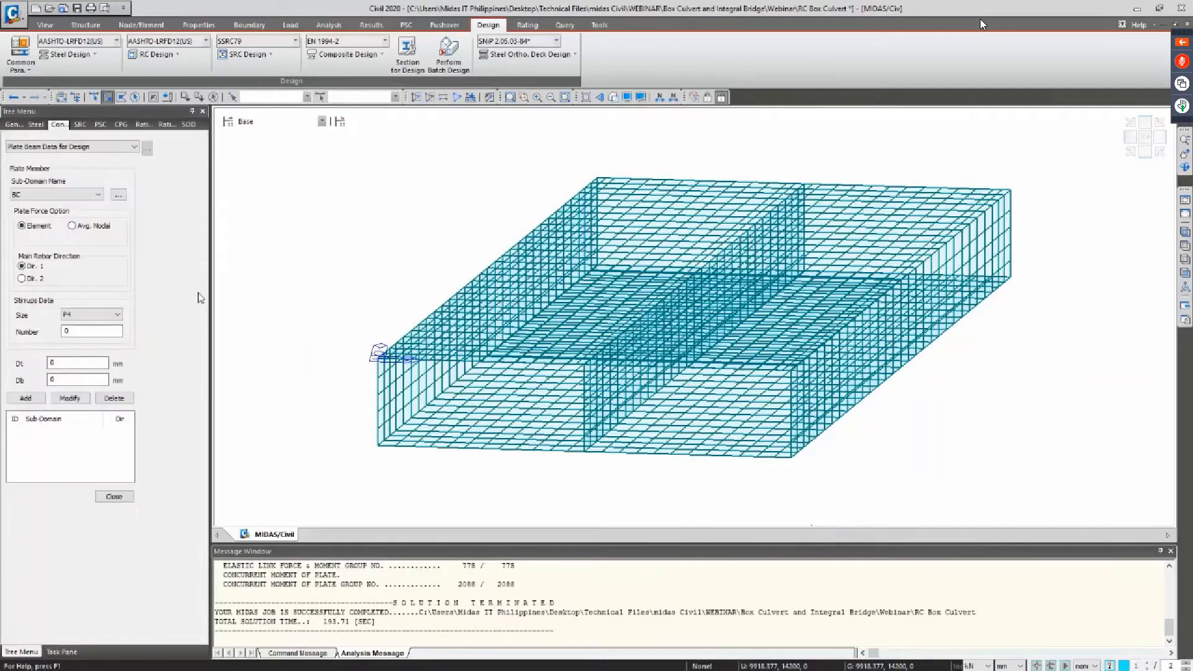
# Choose sub-domain BC for the plate beam design data and set its plate force option to Avg. Nodal
pyautogui.click(57, 196)
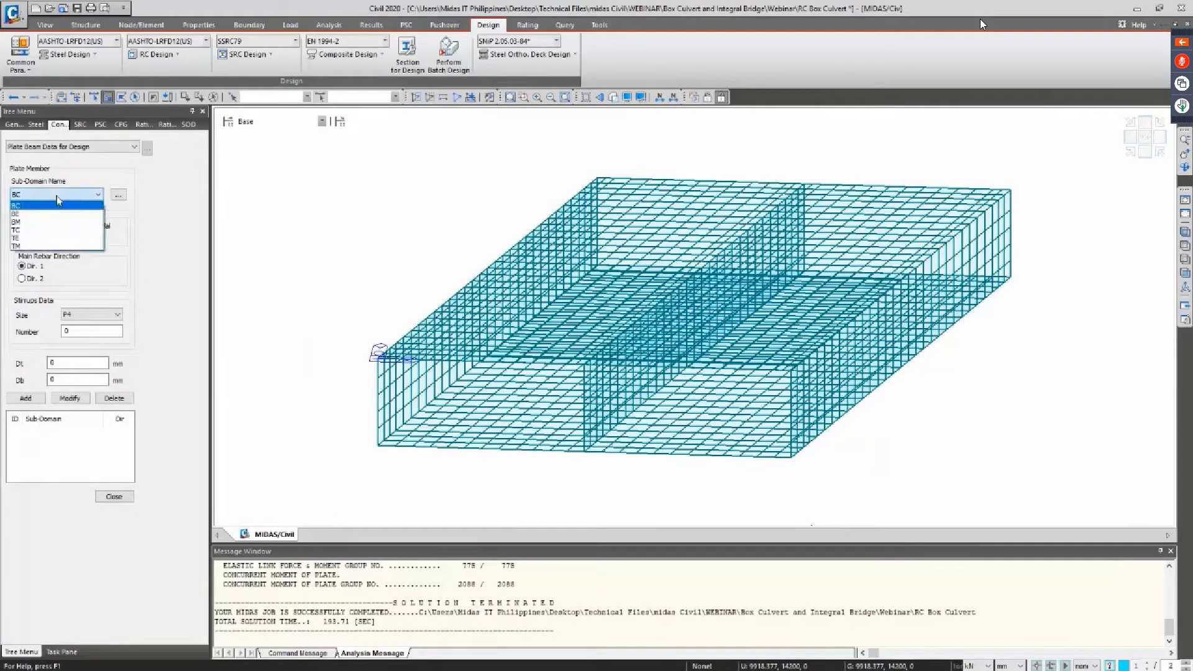
pyautogui.click(57, 196)
pyautogui.click(57, 196)
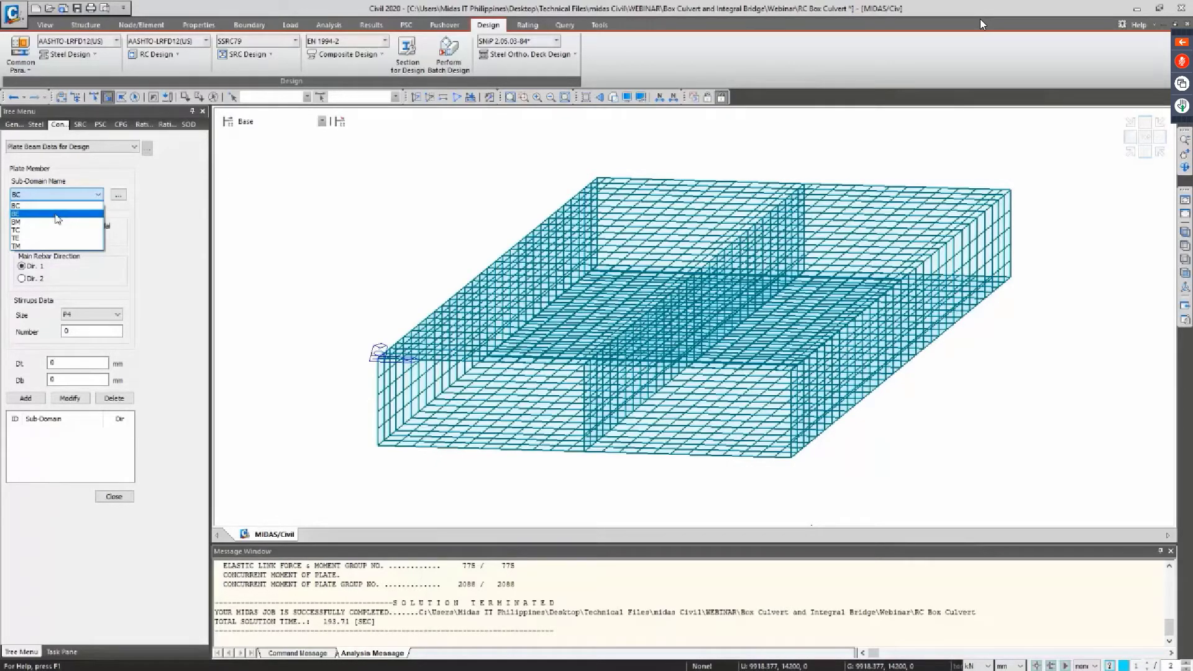
pyautogui.click(57, 199)
pyautogui.click(57, 200)
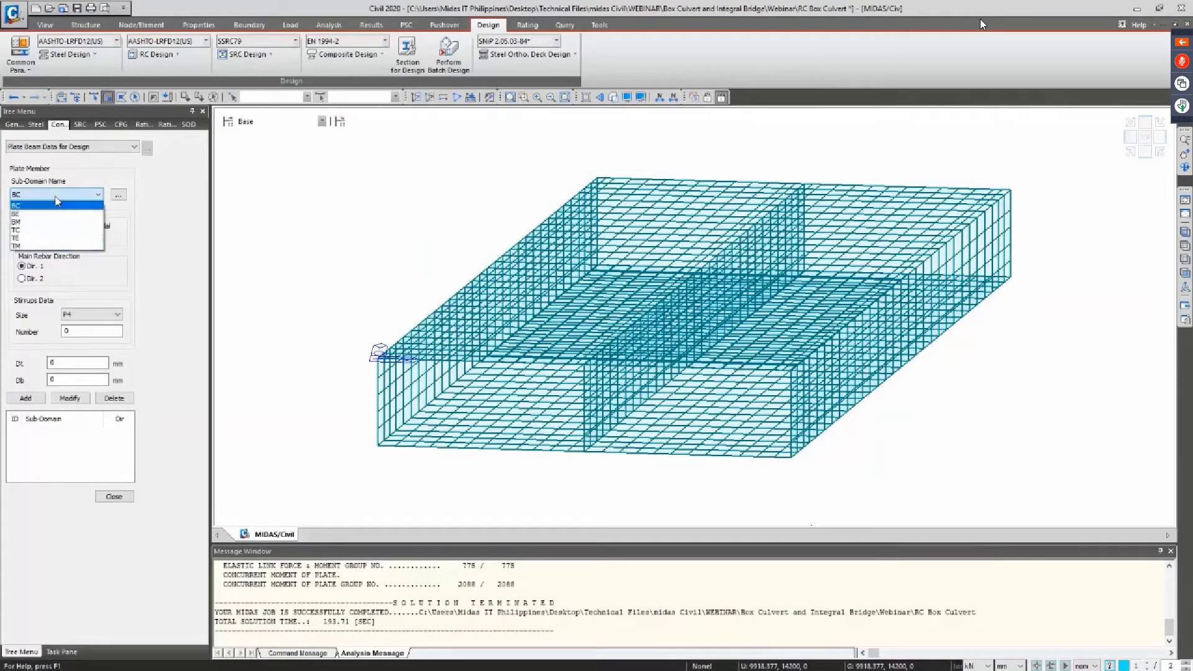
pyautogui.click(60, 206)
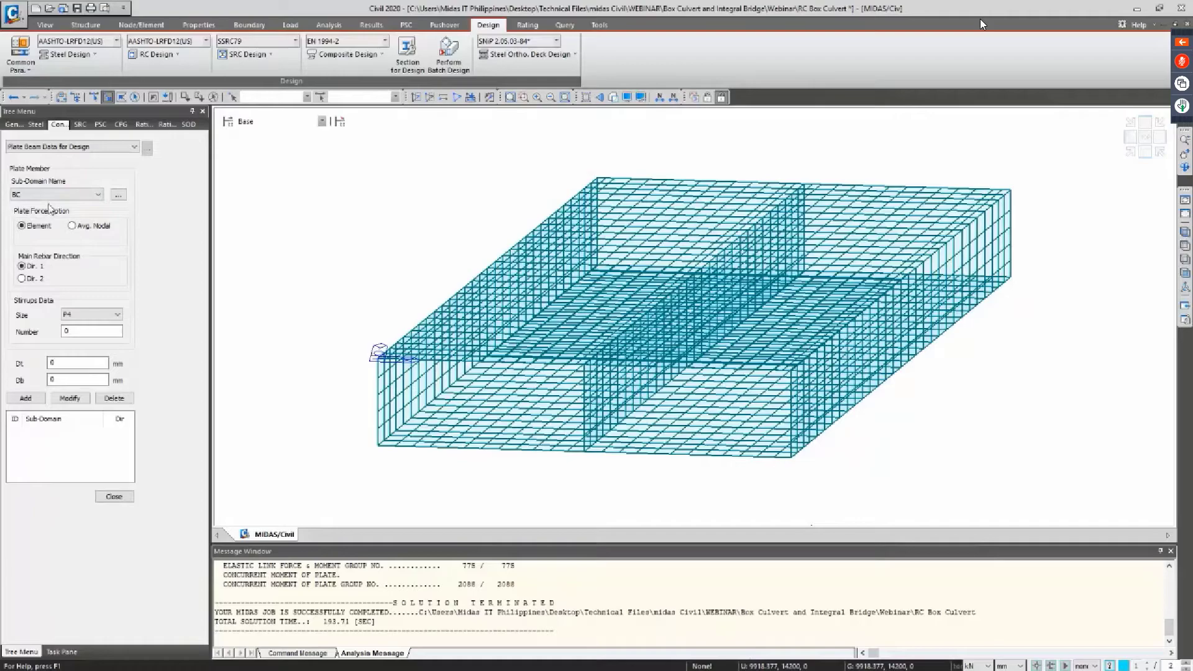
pyautogui.click(50, 200)
pyautogui.click(50, 200)
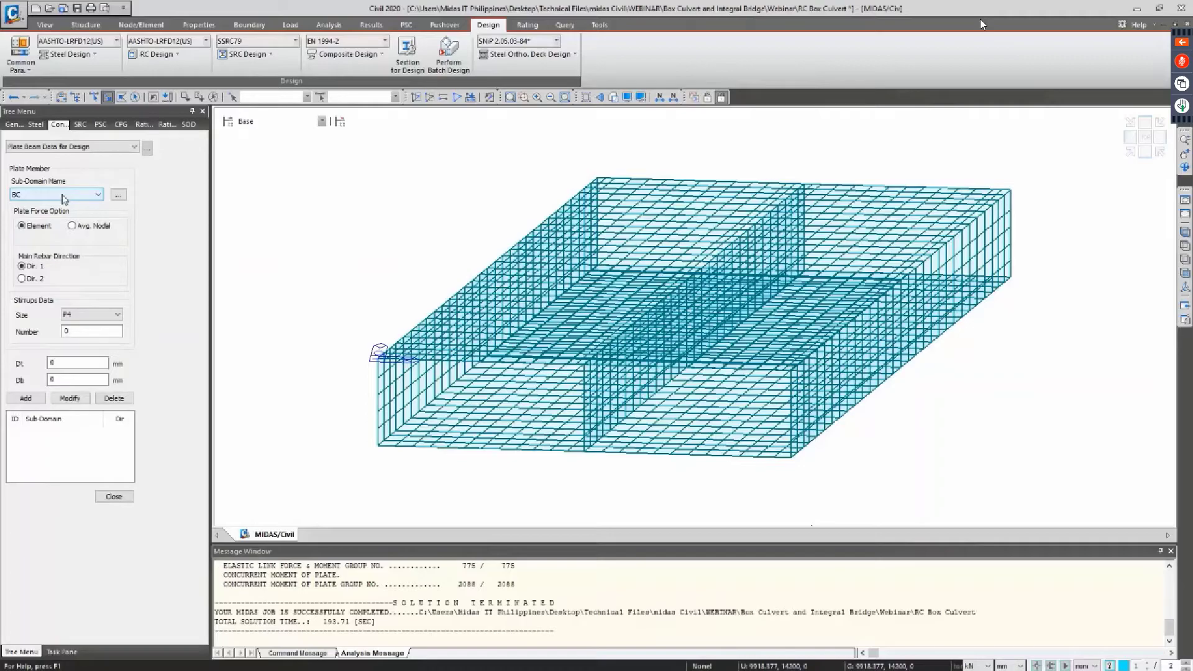
pyautogui.click(64, 197)
pyautogui.click(65, 205)
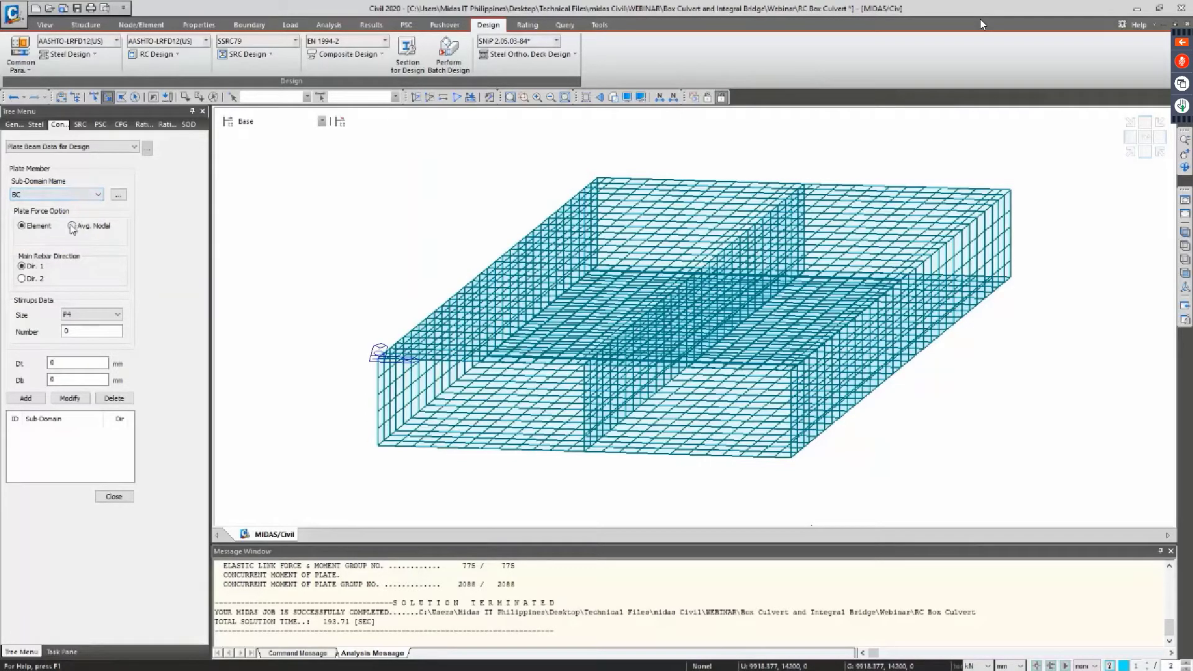
pyautogui.click(72, 226)
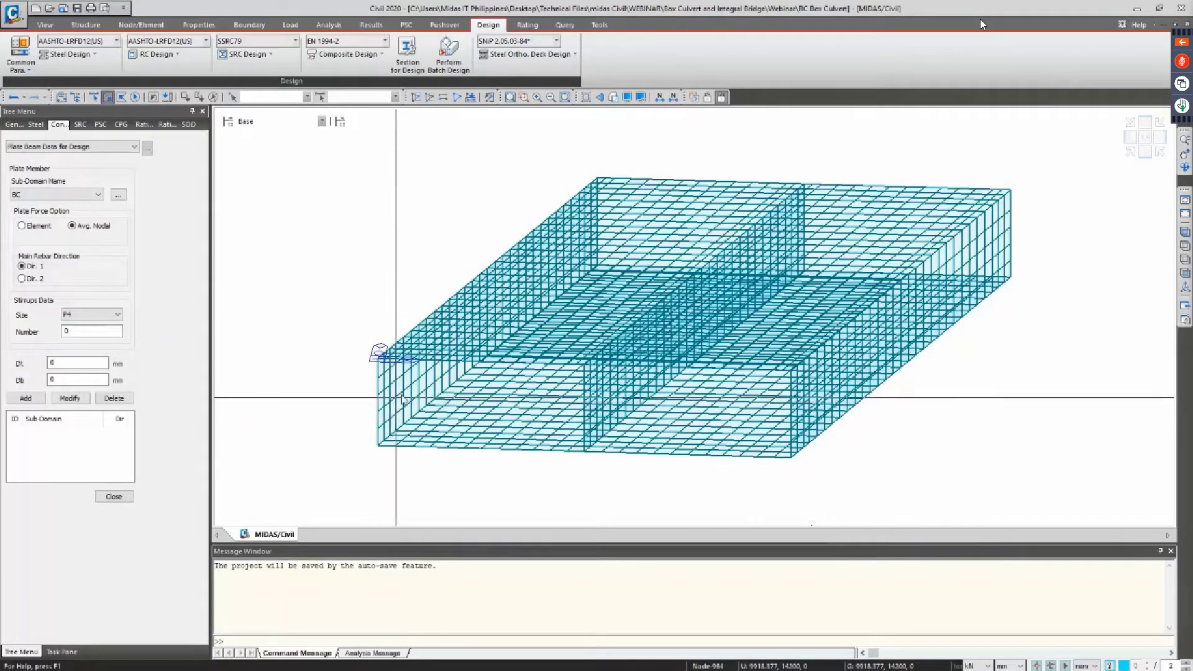
# Examine the defined domains and how the UCS rebar direction option orients Dir. 1 and Dir. 2 in the sub-domain definition
pyautogui.click(163, 25)
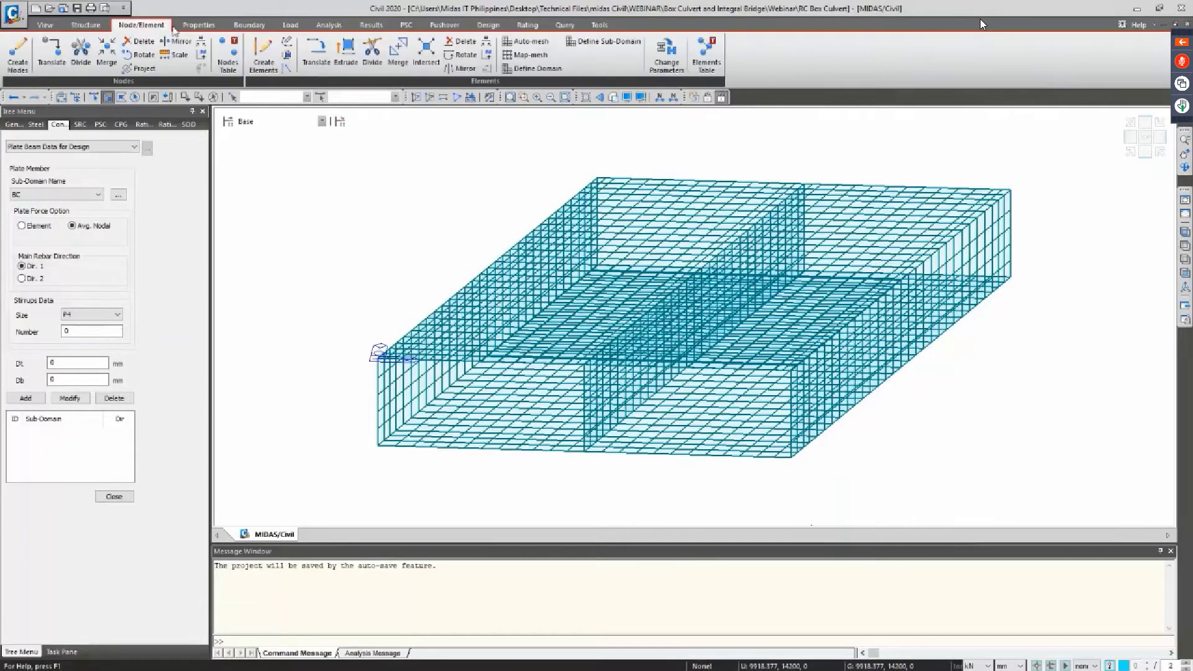
pyautogui.click(553, 70)
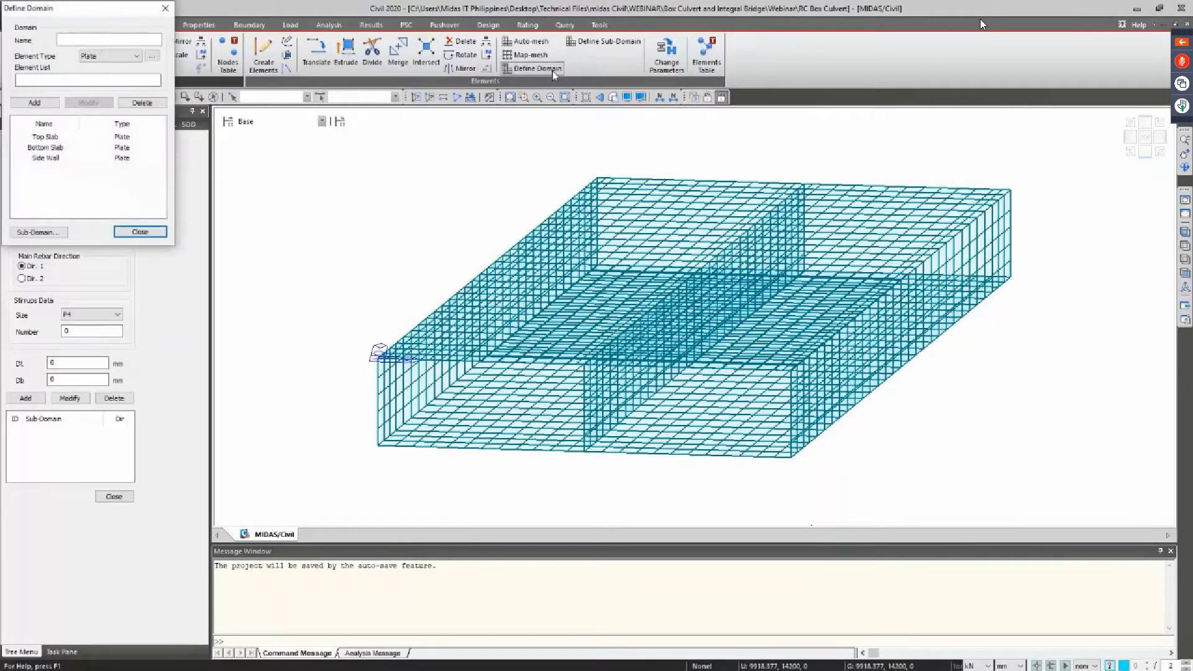
pyautogui.click(165, 8)
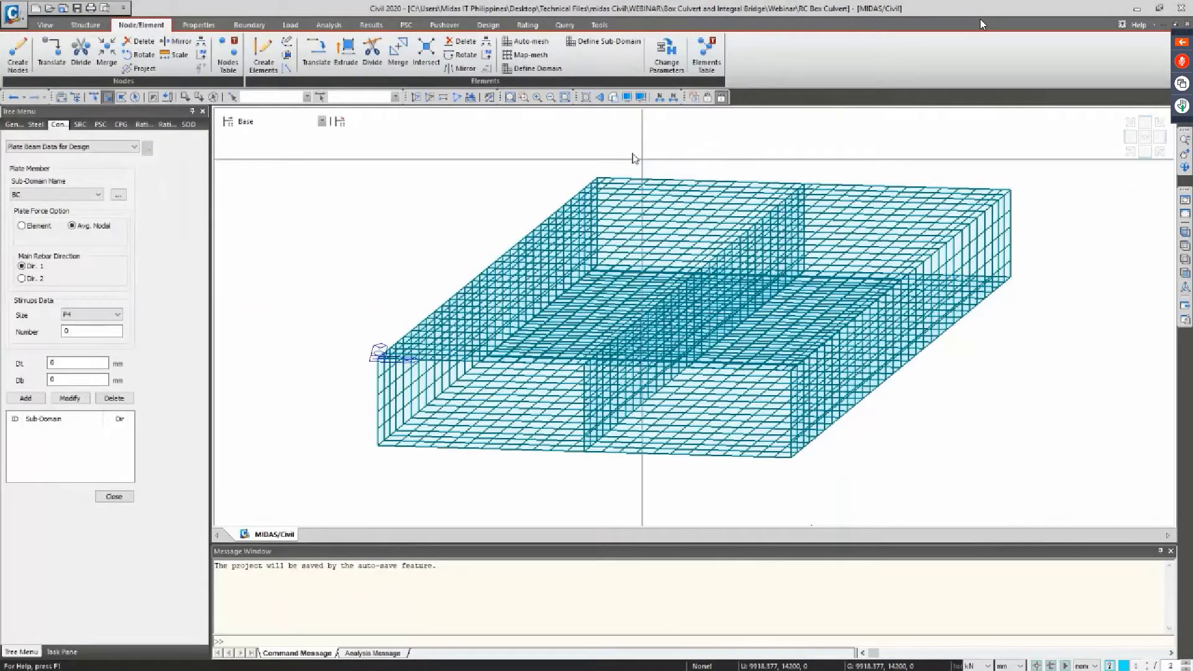
pyautogui.click(608, 44)
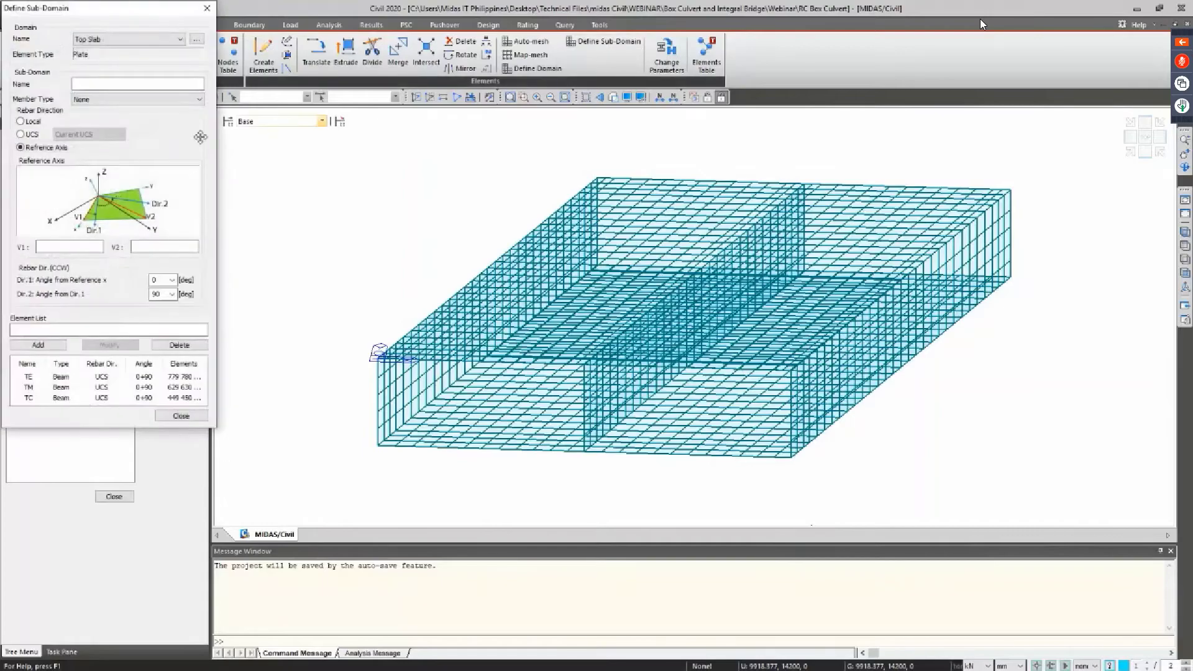
pyautogui.moveTo(127, 18); pyautogui.dragTo(438, 128)
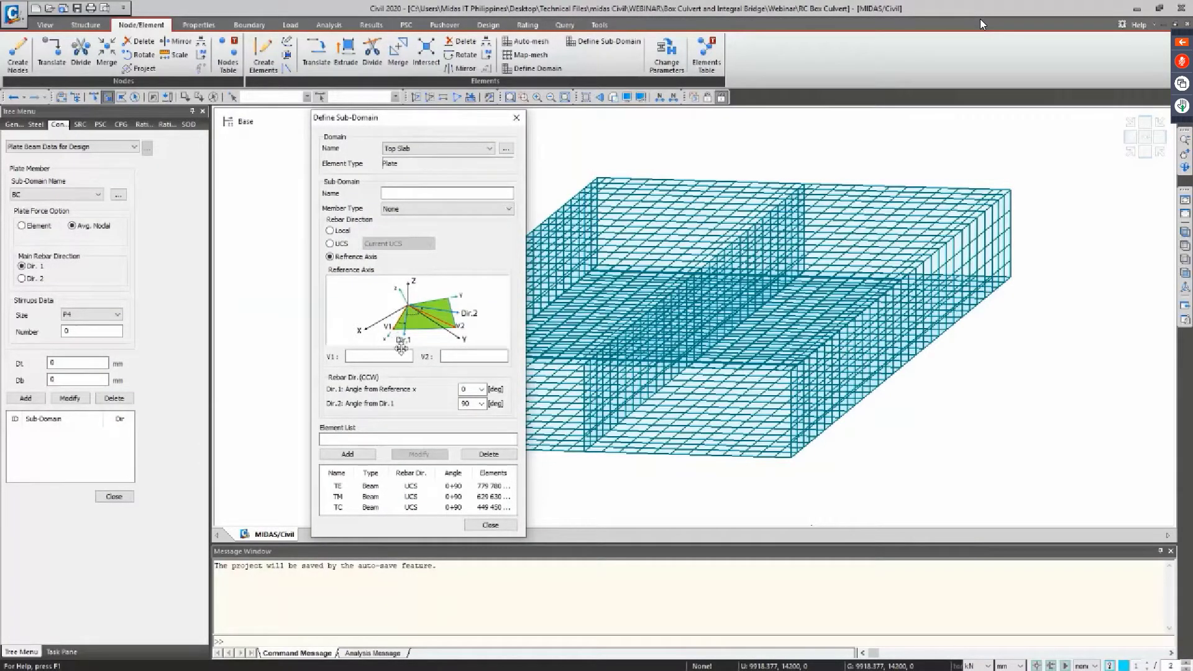
pyautogui.click(330, 244)
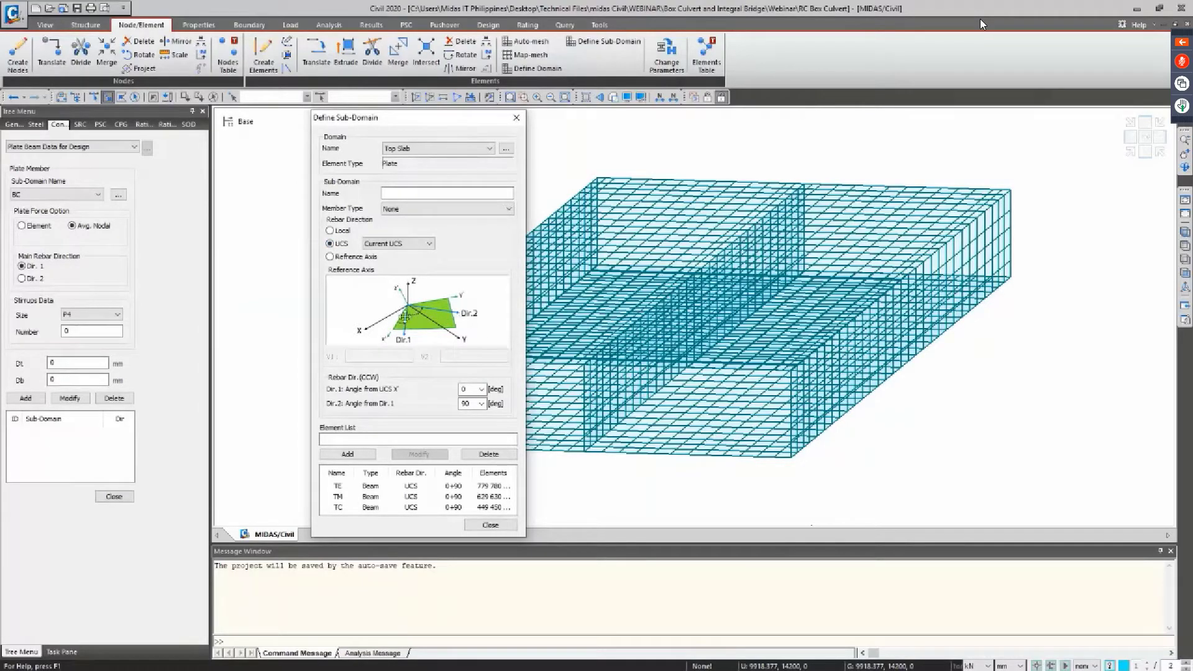
pyautogui.click(517, 118)
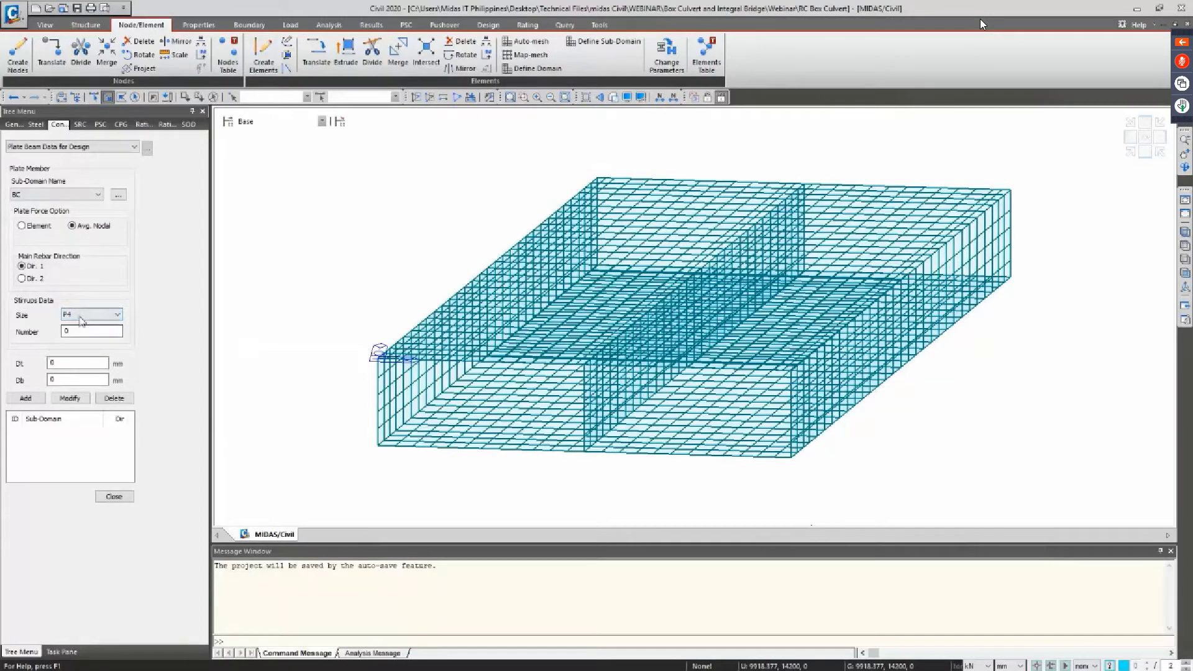
# Set the stirrups for sub-domain BC to size P16 and number 4
pyautogui.click(81, 316)
pyautogui.click(80, 317)
pyautogui.click(80, 318)
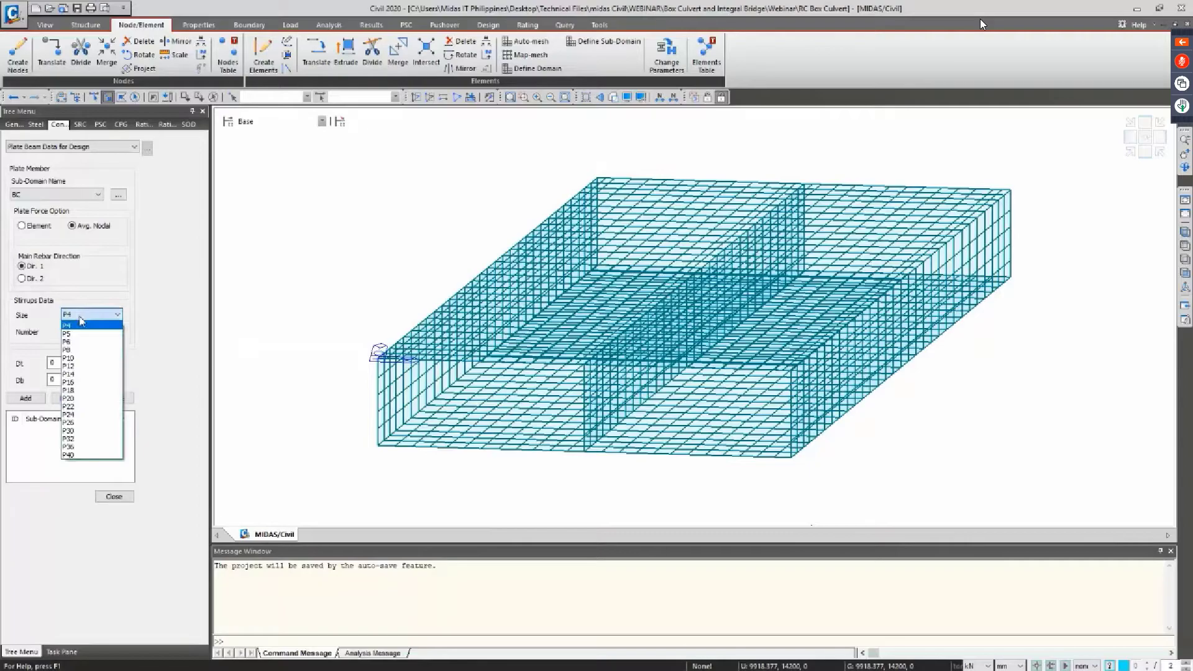
pyautogui.click(82, 382)
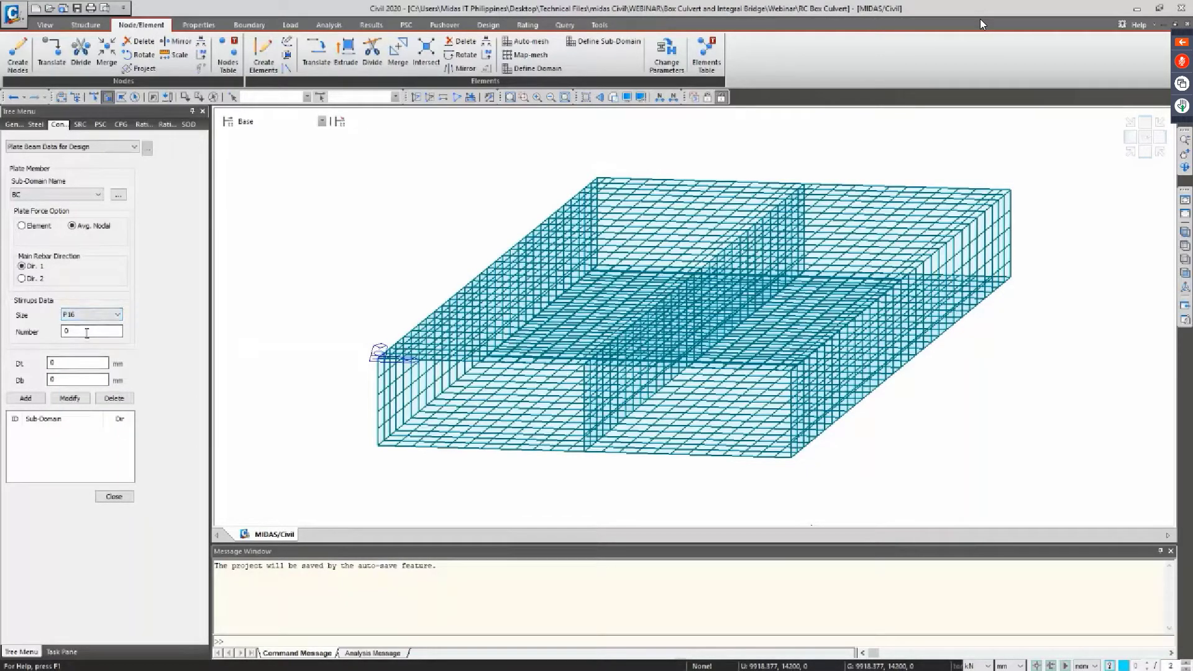
pyautogui.doubleClick(101, 332)
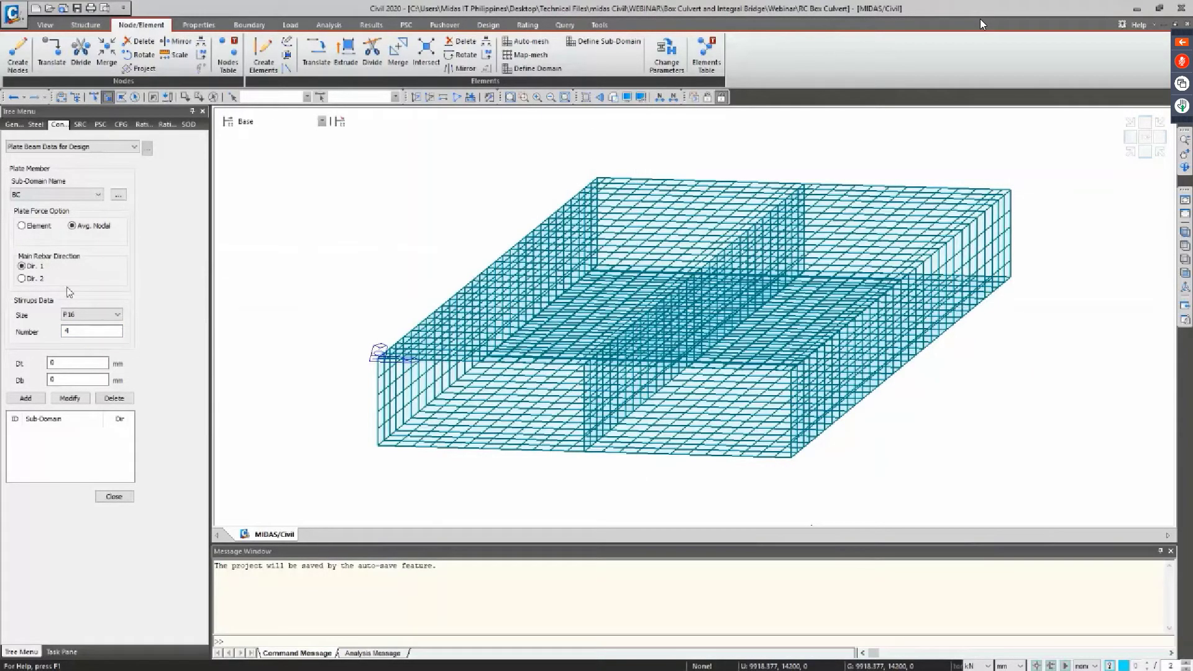
# Set the concrete design rebar material code to ASTM(RC) in the program preferences
pyautogui.click(597, 25)
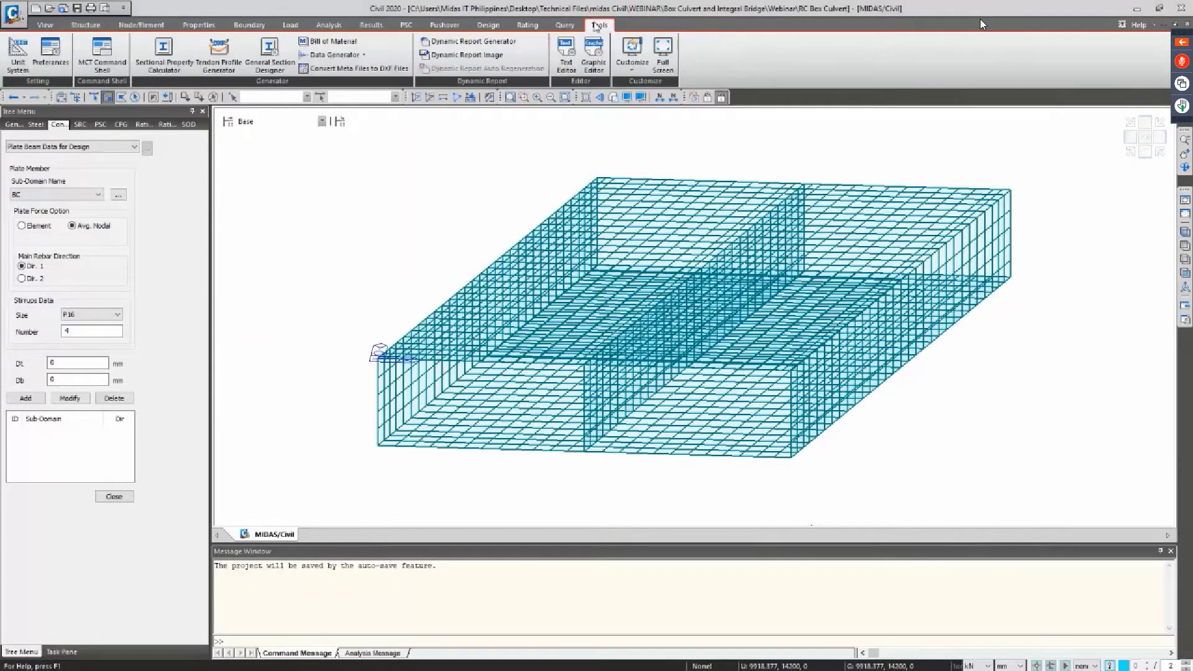
pyautogui.click(50, 51)
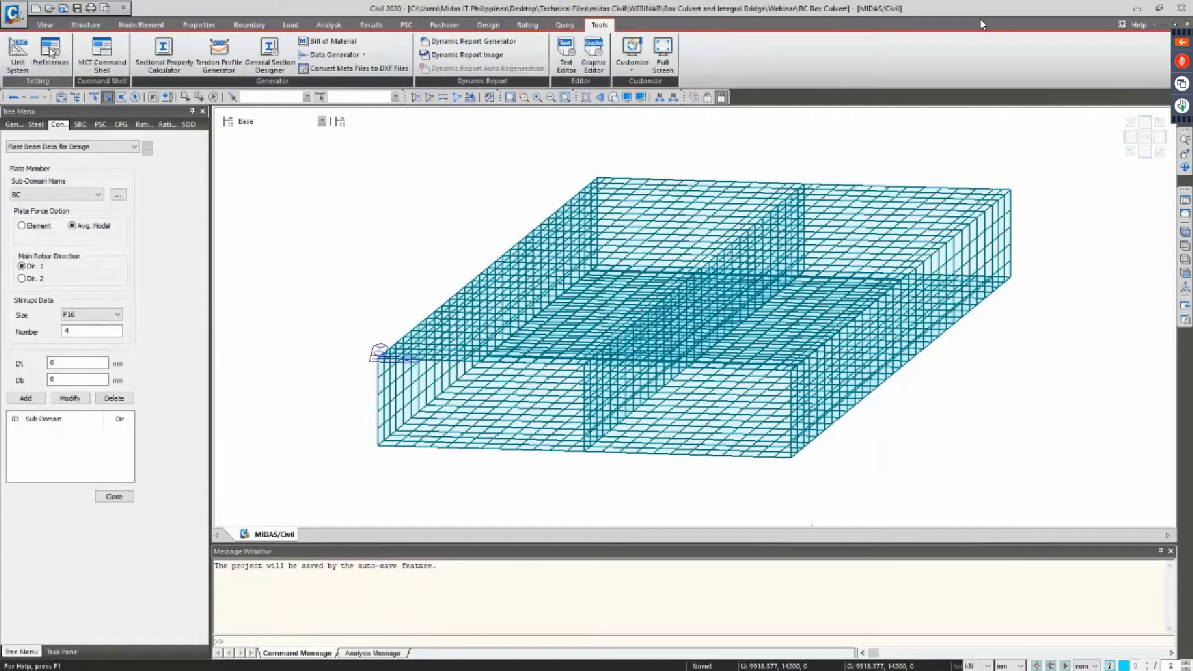
pyautogui.moveTo(412, 241); pyautogui.dragTo(392, 200)
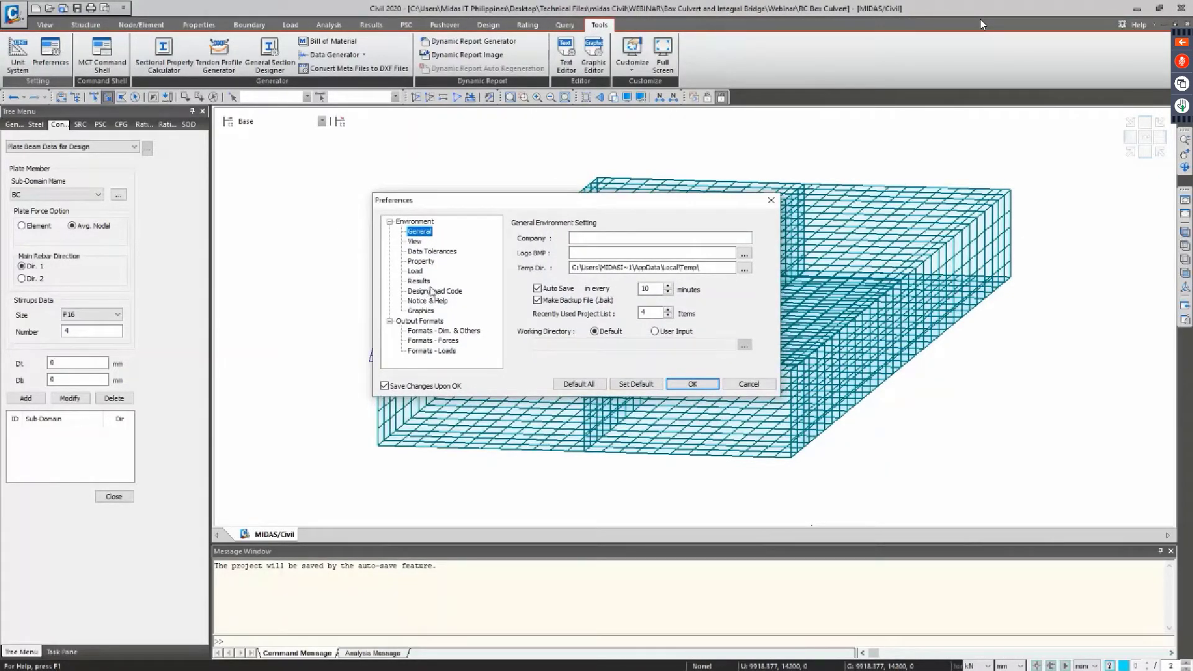
pyautogui.click(455, 291)
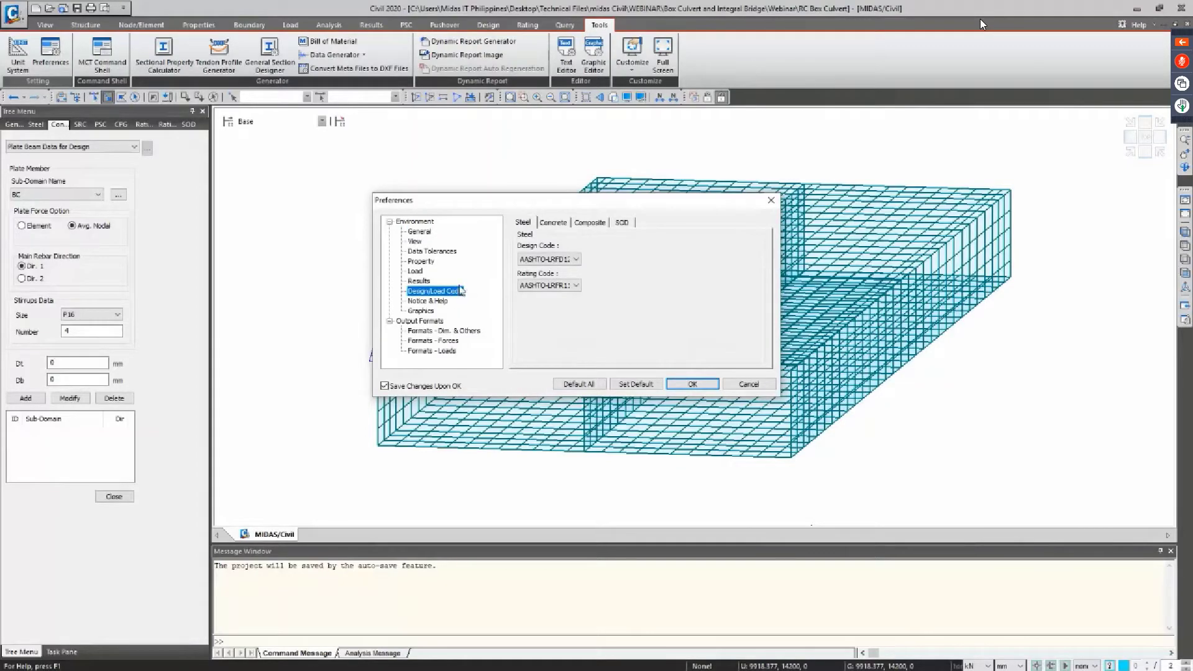
pyautogui.click(556, 224)
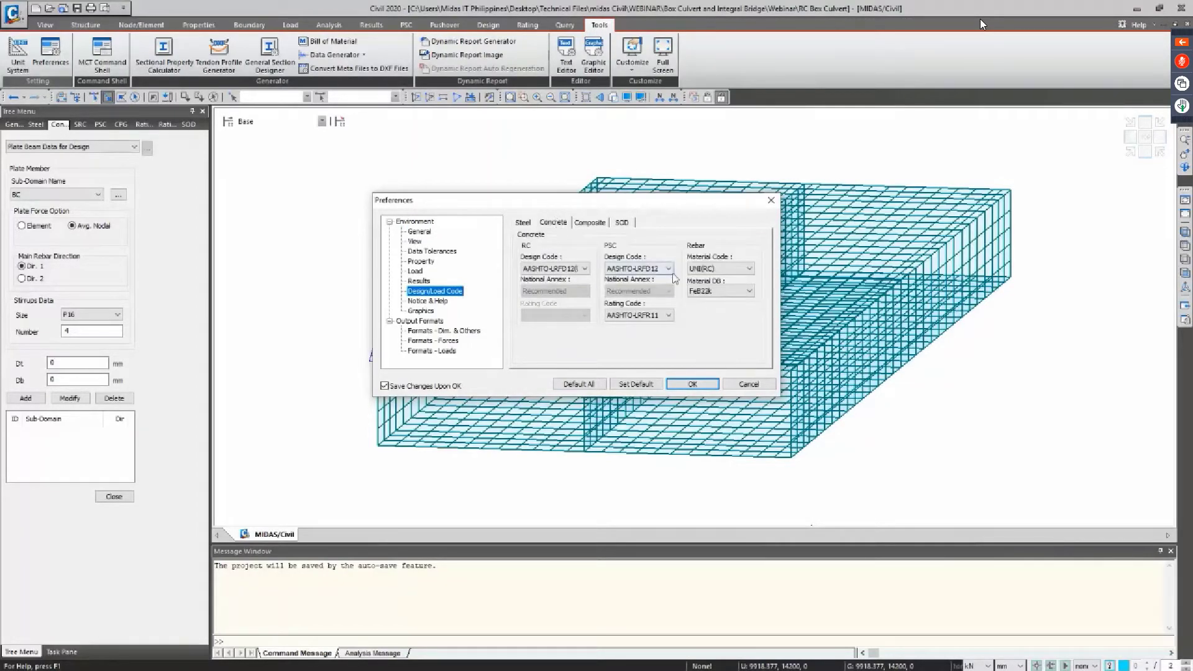
pyautogui.click(702, 269)
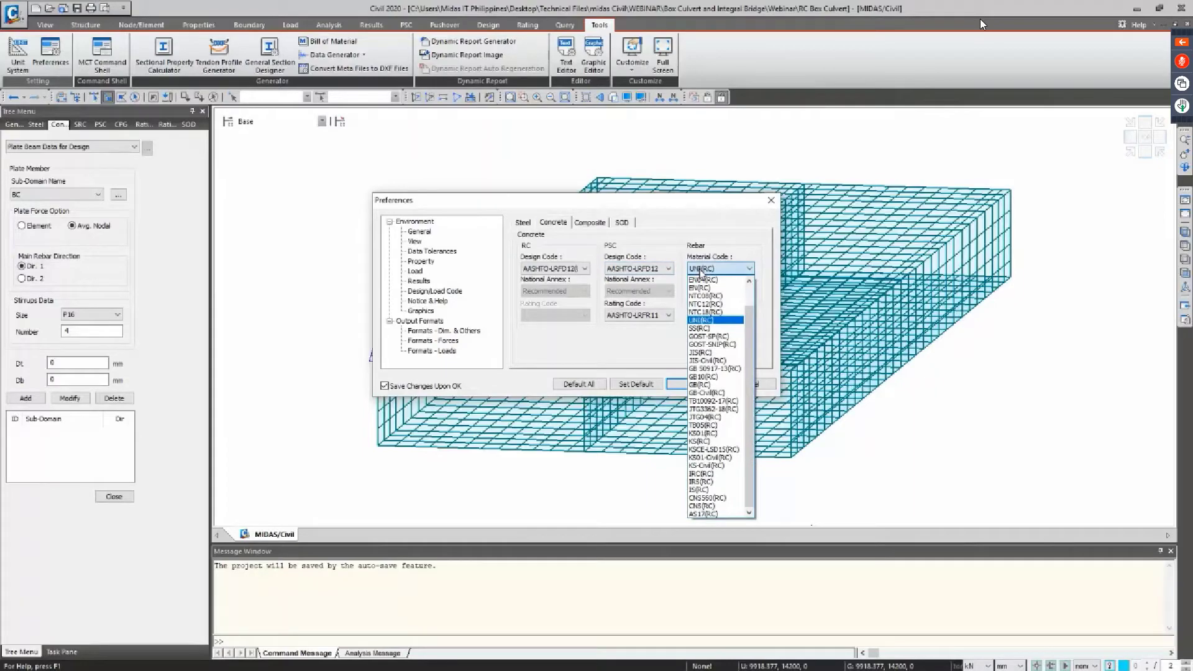
pyautogui.scroll(1, 749, 325)
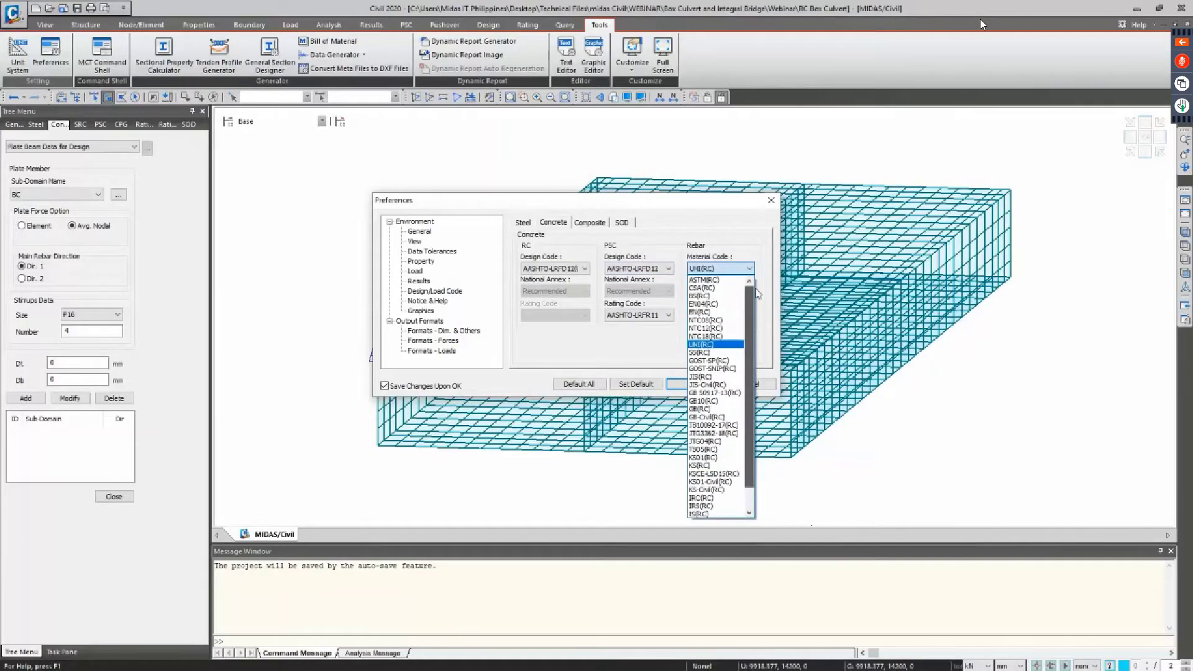
pyautogui.click(721, 283)
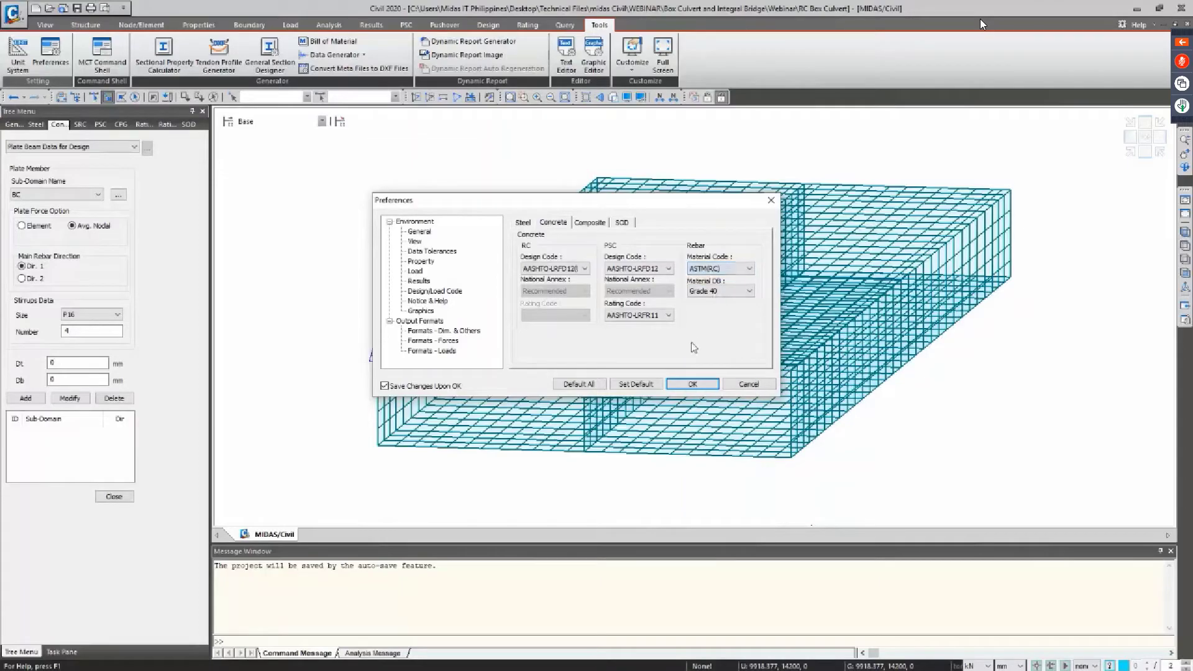
pyautogui.click(690, 385)
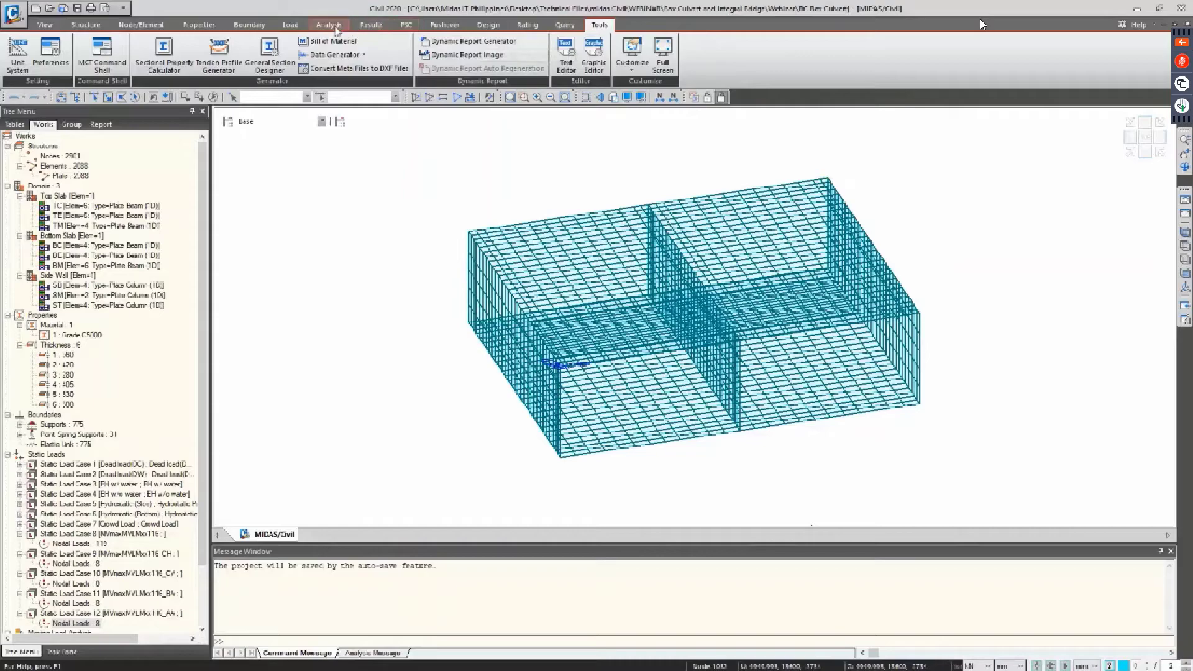
# Reopen Plate Beam Data for Design, set sub-domain BC's plate force option to Avg. Nodal and check the available stirrup sizes
pyautogui.click(488, 25)
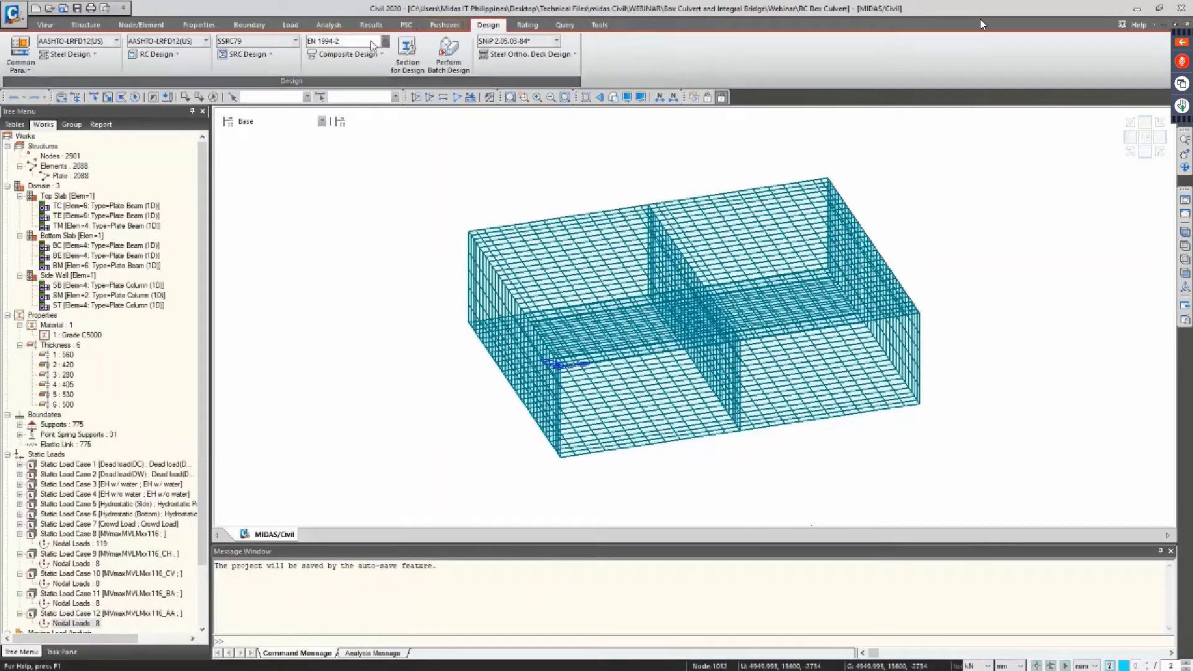
pyautogui.click(176, 56)
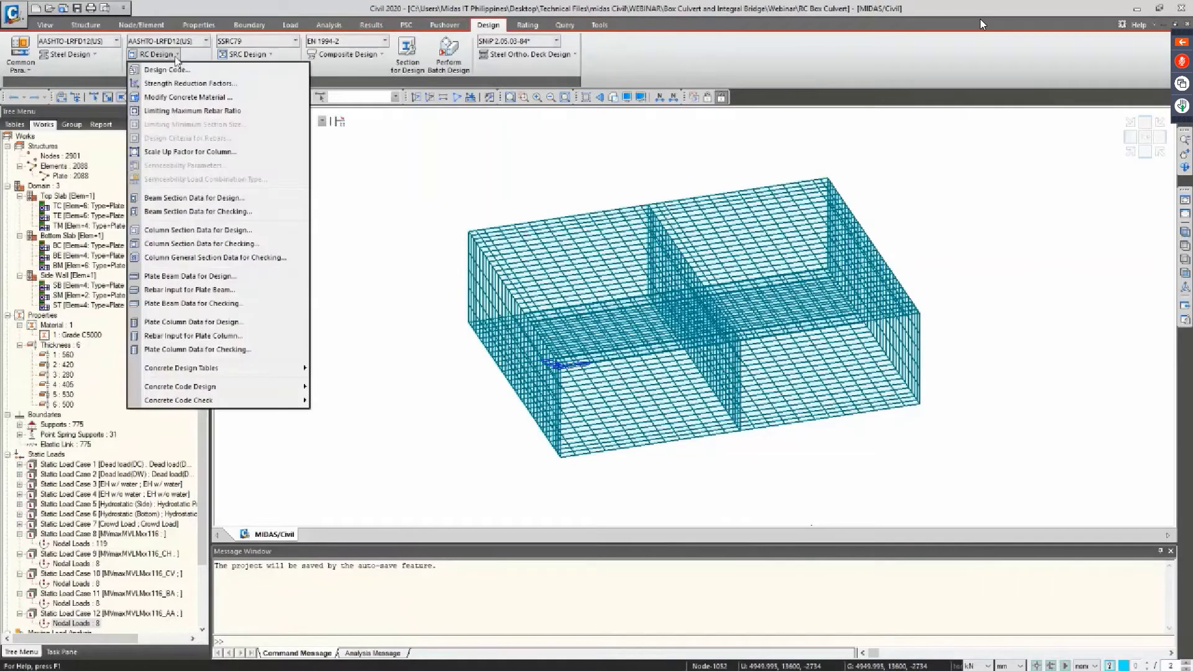
pyautogui.click(194, 277)
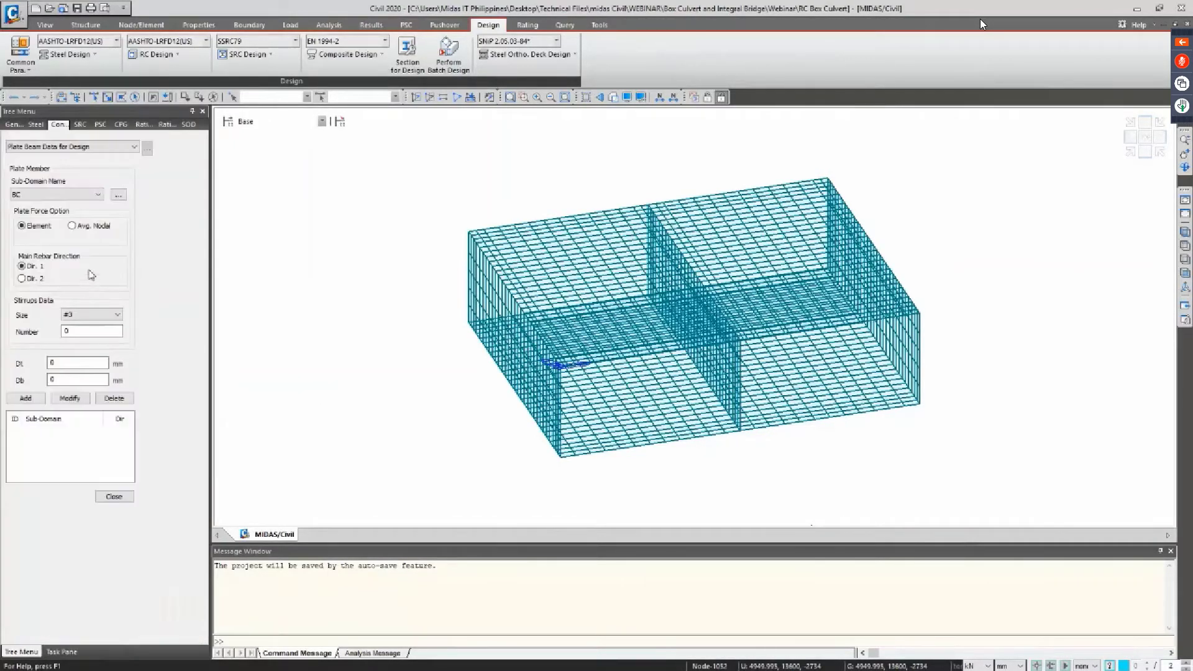
pyautogui.click(69, 198)
pyautogui.click(72, 205)
pyautogui.click(72, 227)
pyautogui.click(92, 314)
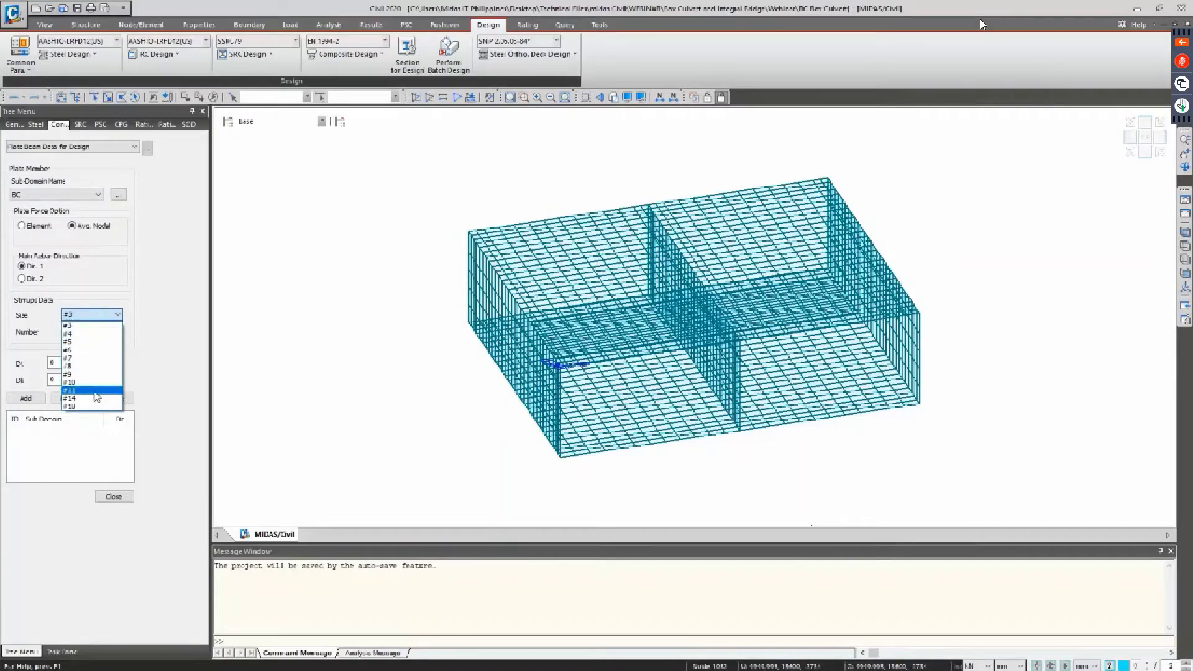
# Set the concrete design rebar material code back to UNI(RC) in the program preferences
pyautogui.click(601, 25)
pyautogui.click(50, 60)
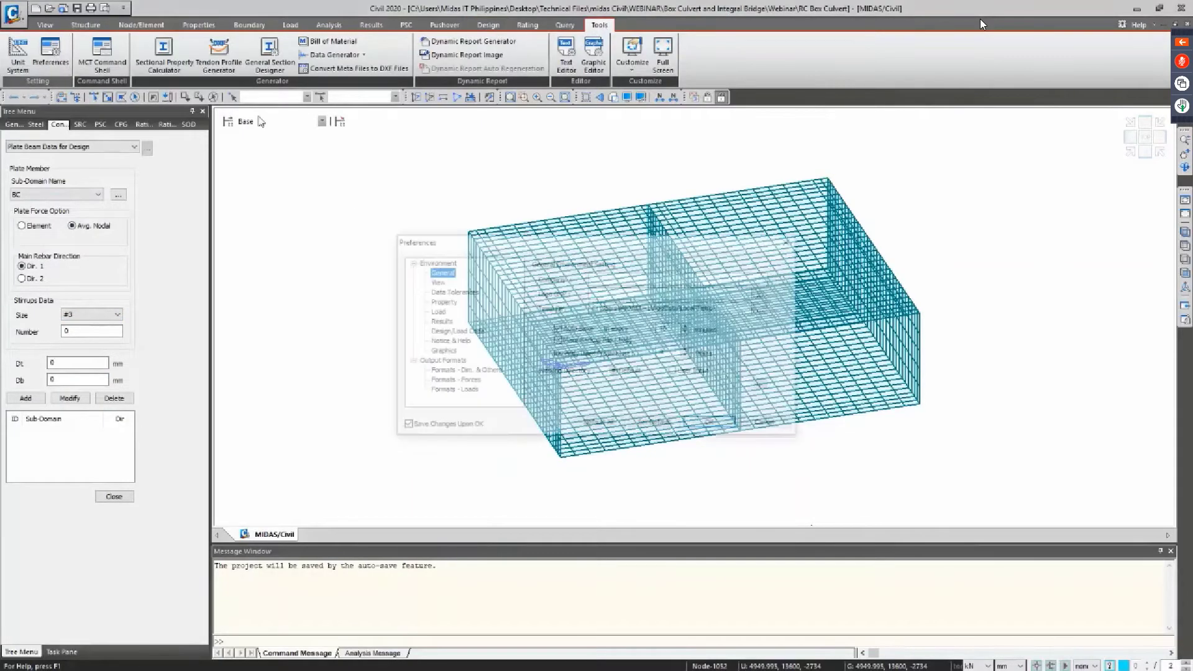
pyautogui.click(455, 332)
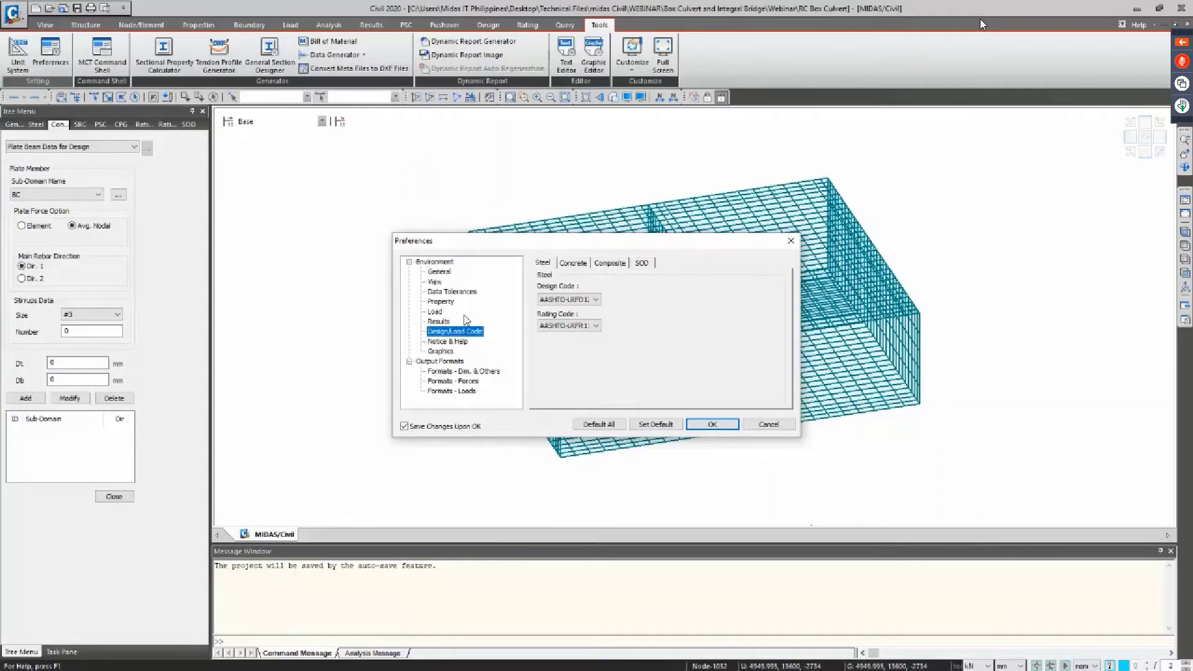
pyautogui.click(572, 265)
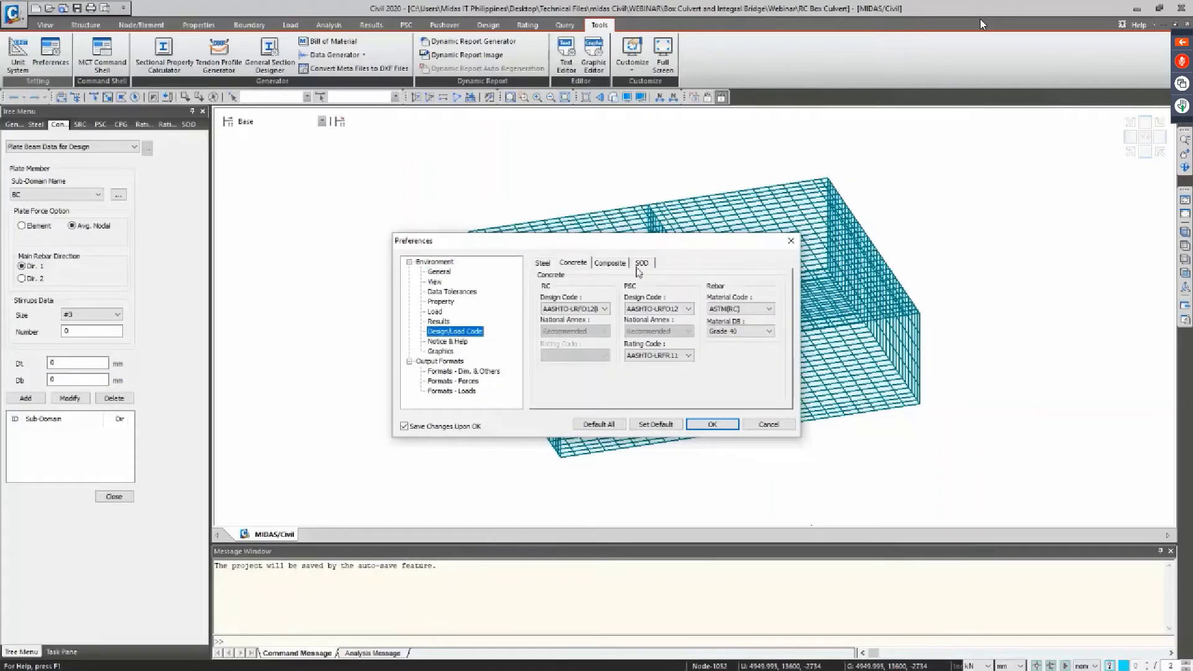
pyautogui.click(723, 310)
pyautogui.click(723, 408)
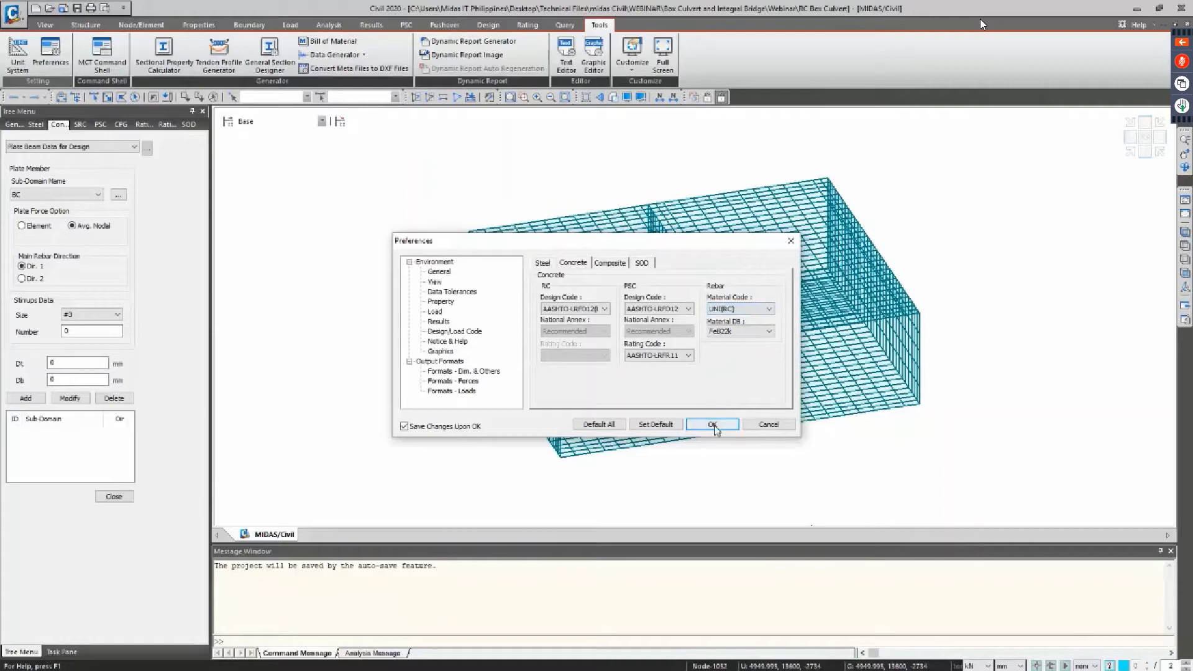
pyautogui.click(713, 424)
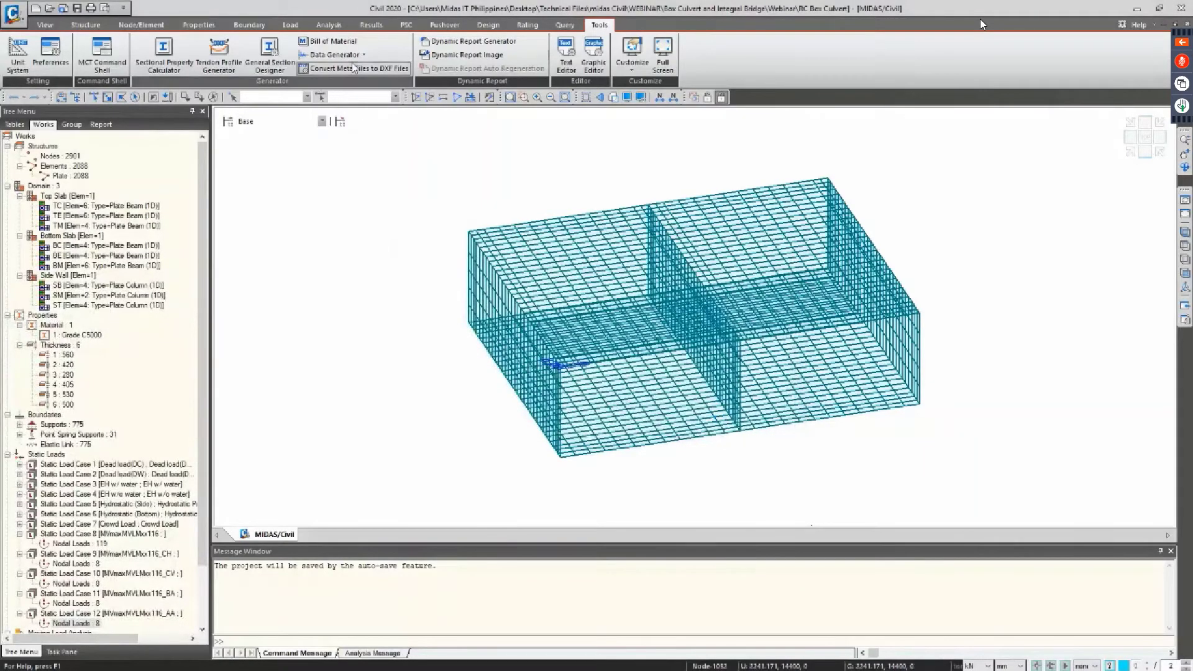
# Reopen Plate Beam Data for Design and give sub-domain BC the Avg. Nodal force option with P16 stirrups, number 4
pyautogui.click(488, 25)
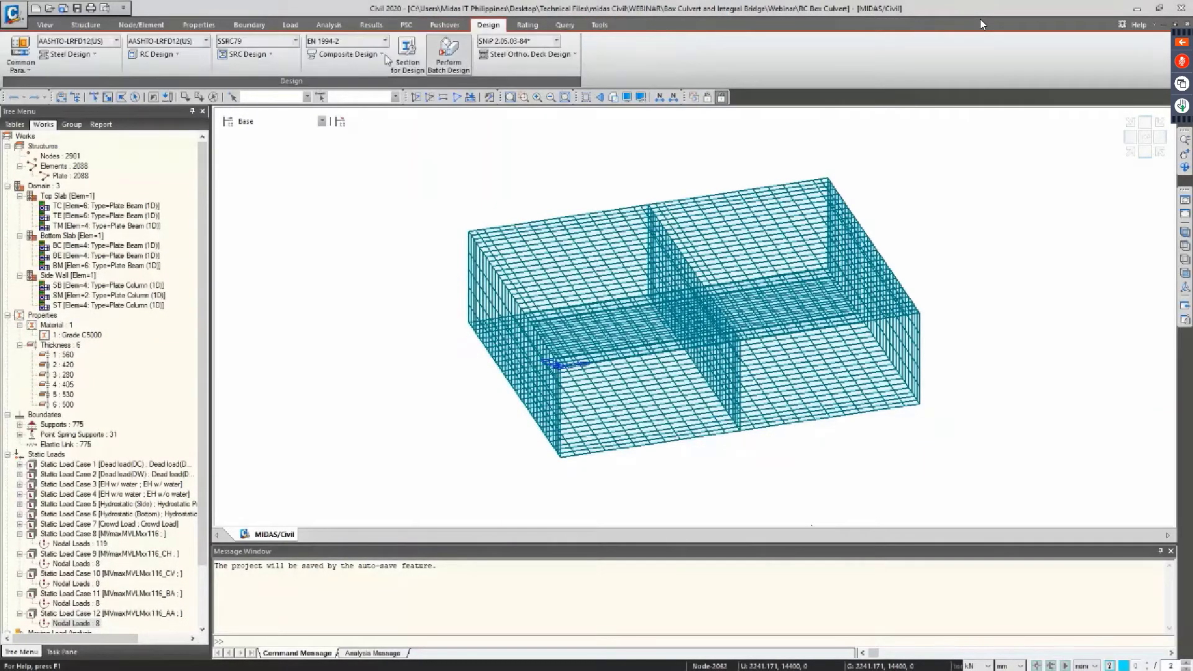
pyautogui.click(154, 55)
pyautogui.click(166, 277)
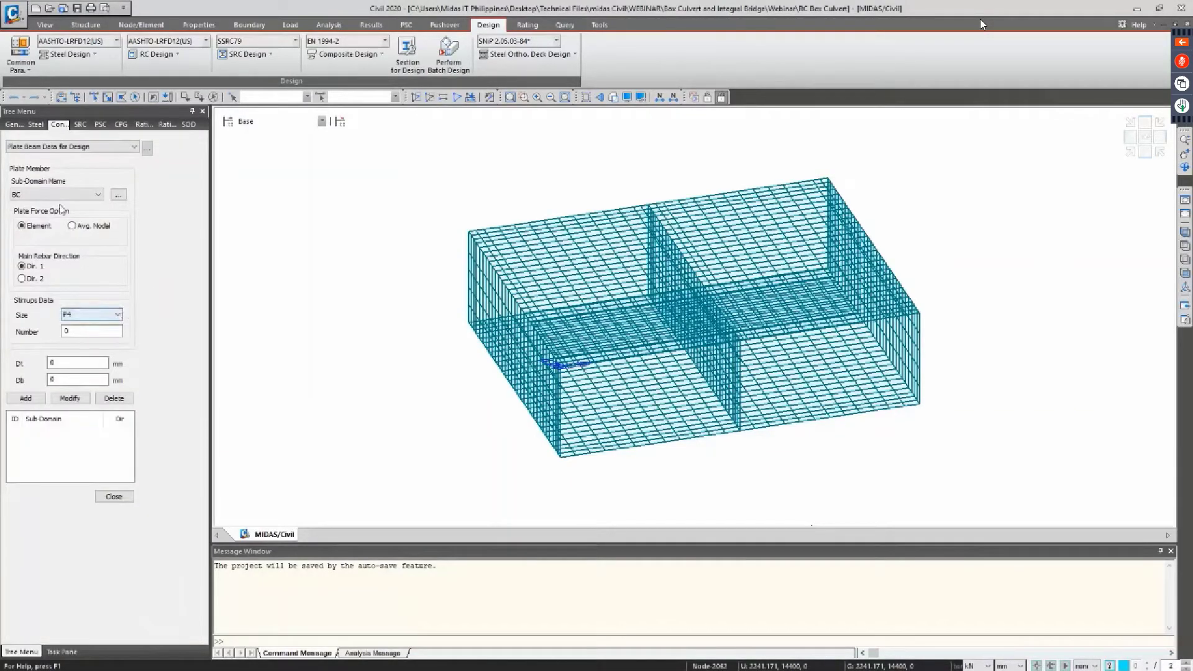
pyautogui.click(80, 228)
pyautogui.click(94, 315)
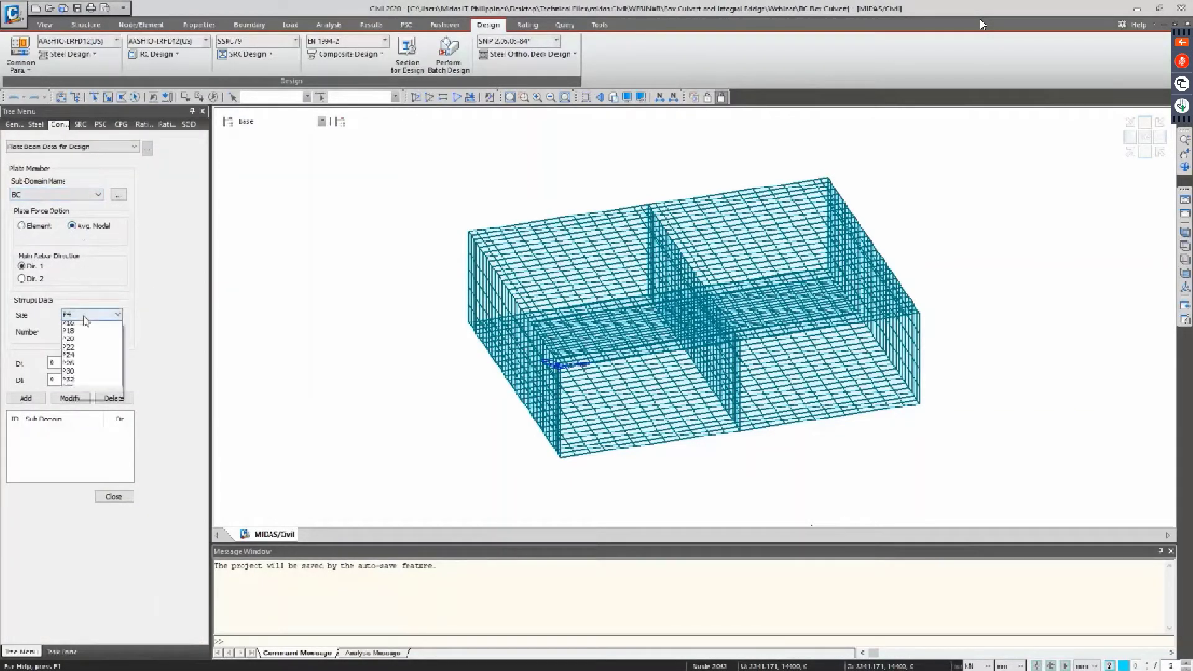
pyautogui.click(96, 382)
pyautogui.click(64, 334)
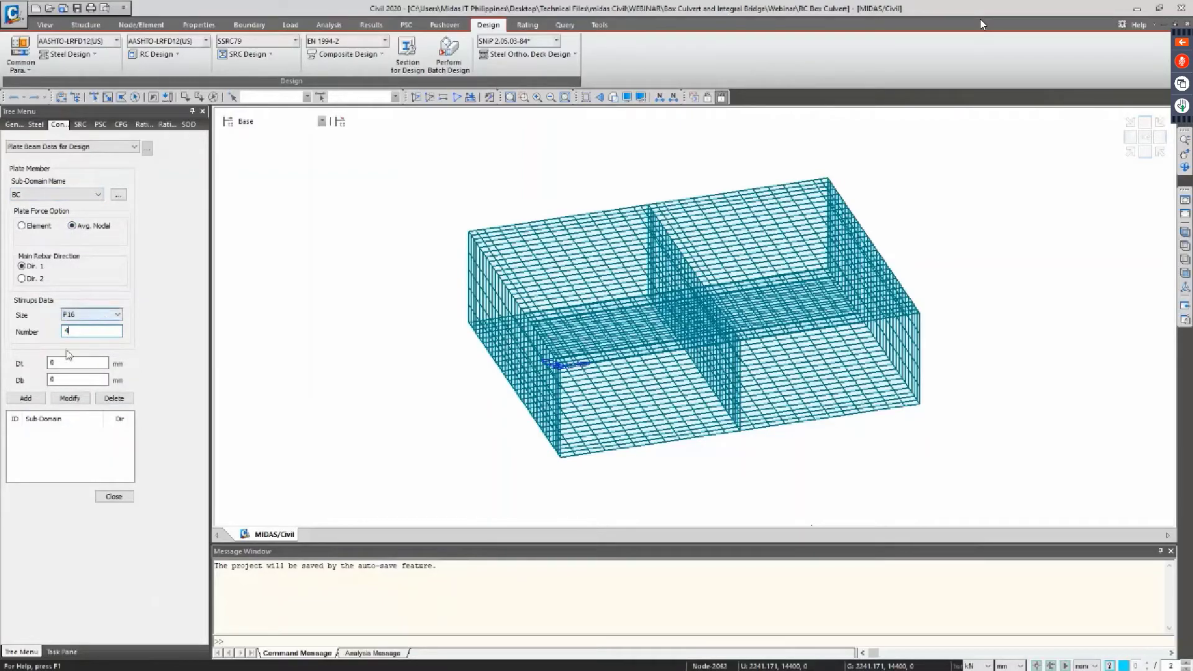
# Set Dt and Db to 75 mm and add the plate beam design data for sub-domain BC
pyautogui.click(56, 361)
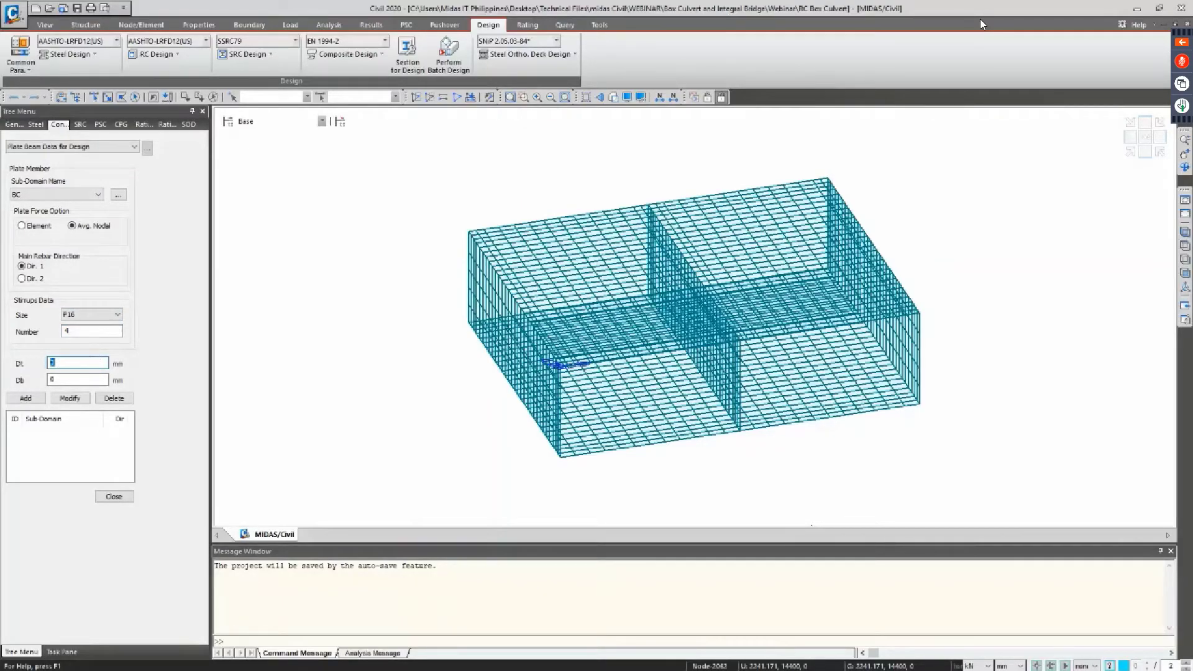
pyautogui.click(51, 382)
pyautogui.write('75')
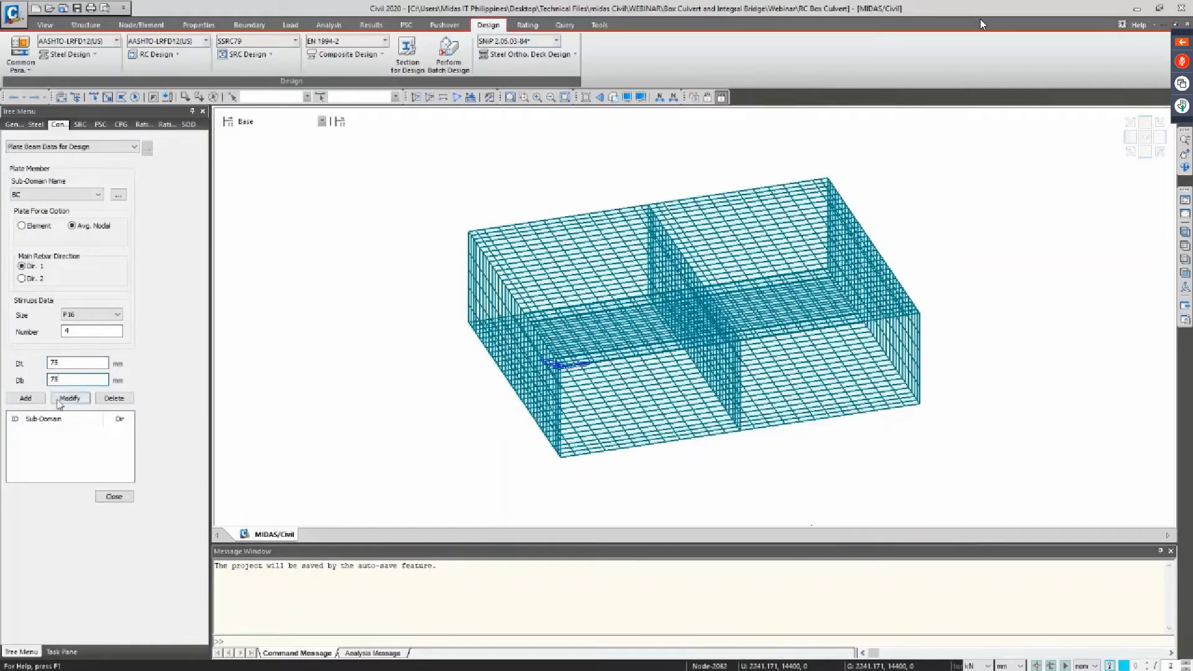
pyautogui.click(28, 398)
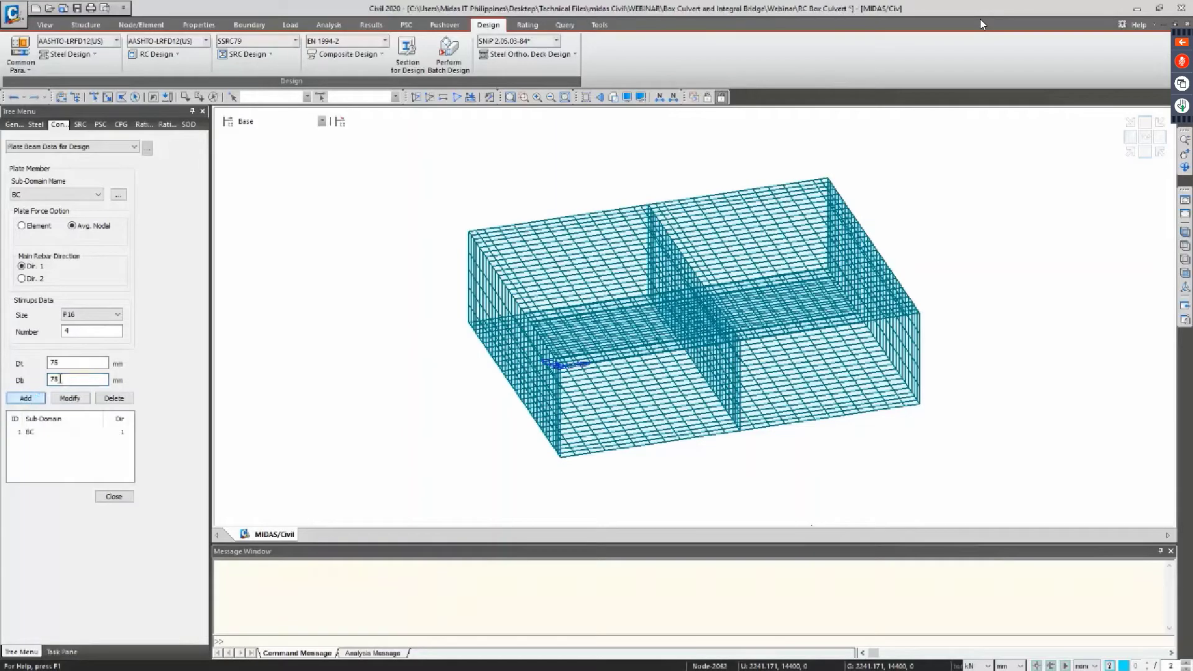
# Add plate beam design data with the same settings for bottom slab sub-domains BE and BM
pyautogui.click(62, 194)
pyautogui.click(59, 217)
pyautogui.click(28, 399)
pyautogui.click(82, 198)
pyautogui.click(63, 227)
pyautogui.click(23, 401)
# Add plate beam design data with the same settings for top slab sub-domains TC, TE and TM
pyautogui.click(82, 194)
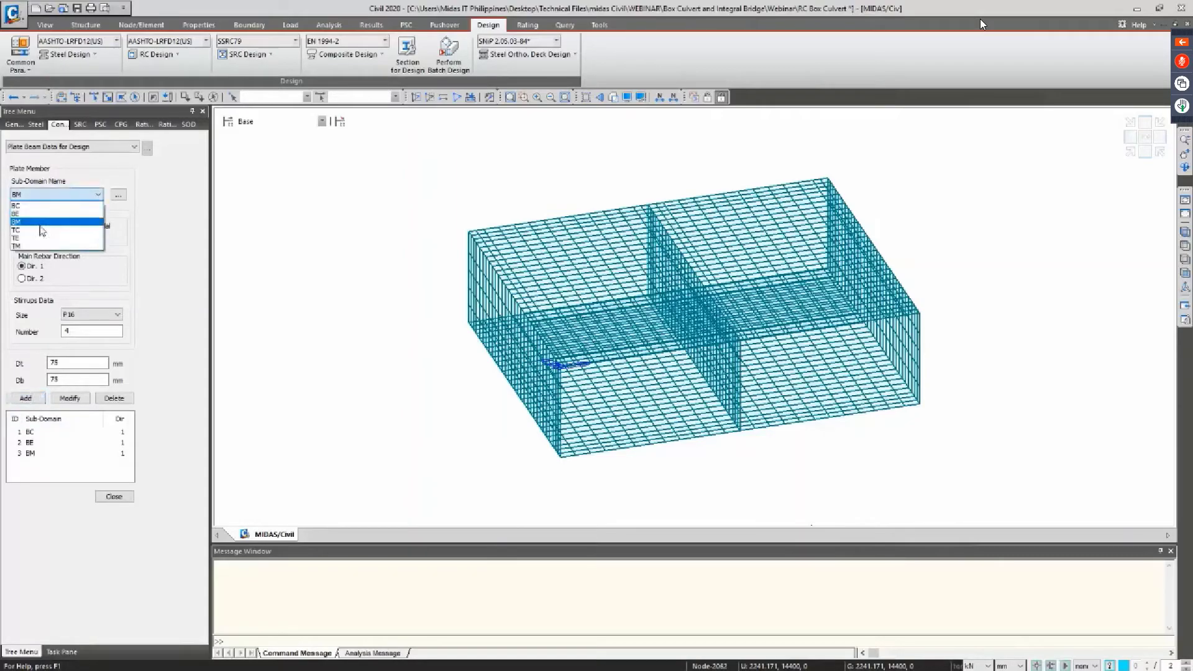
pyautogui.click(62, 238)
pyautogui.click(26, 399)
pyautogui.click(69, 195)
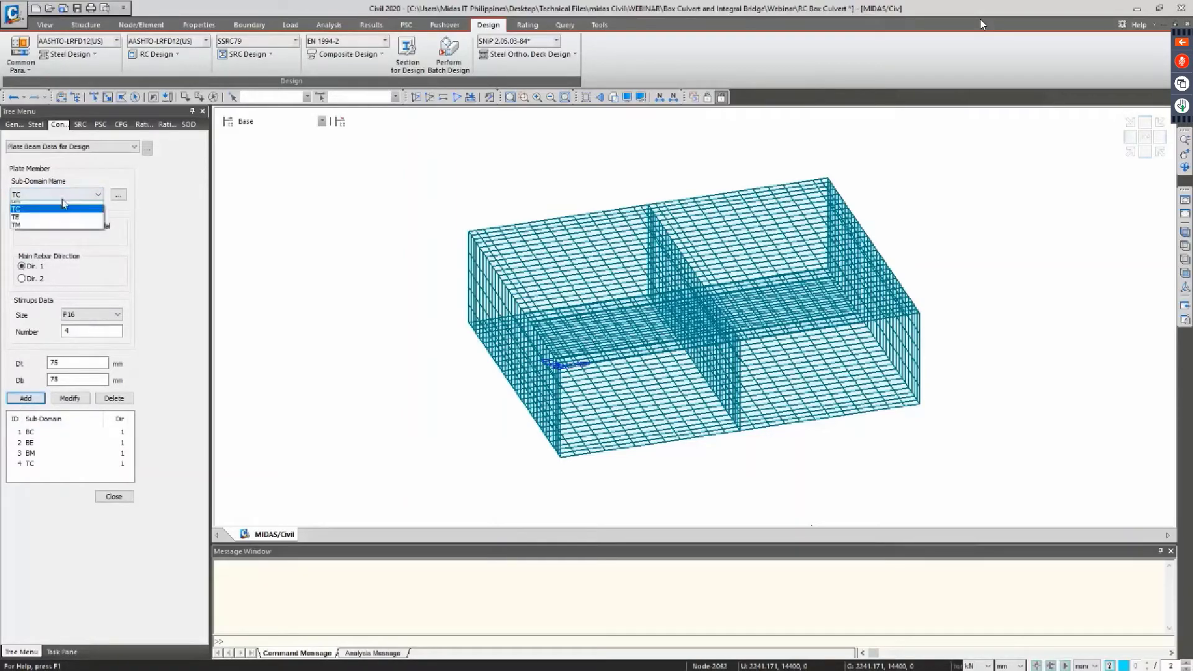
pyautogui.click(41, 239)
pyautogui.click(25, 398)
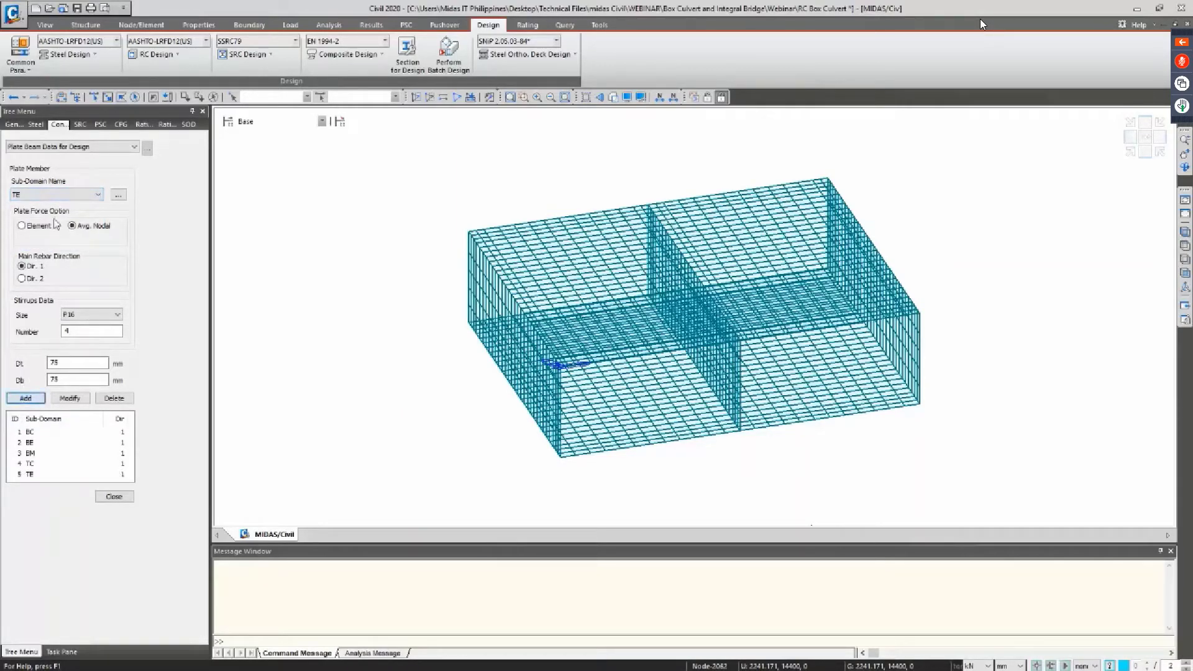
pyautogui.click(57, 196)
pyautogui.click(38, 254)
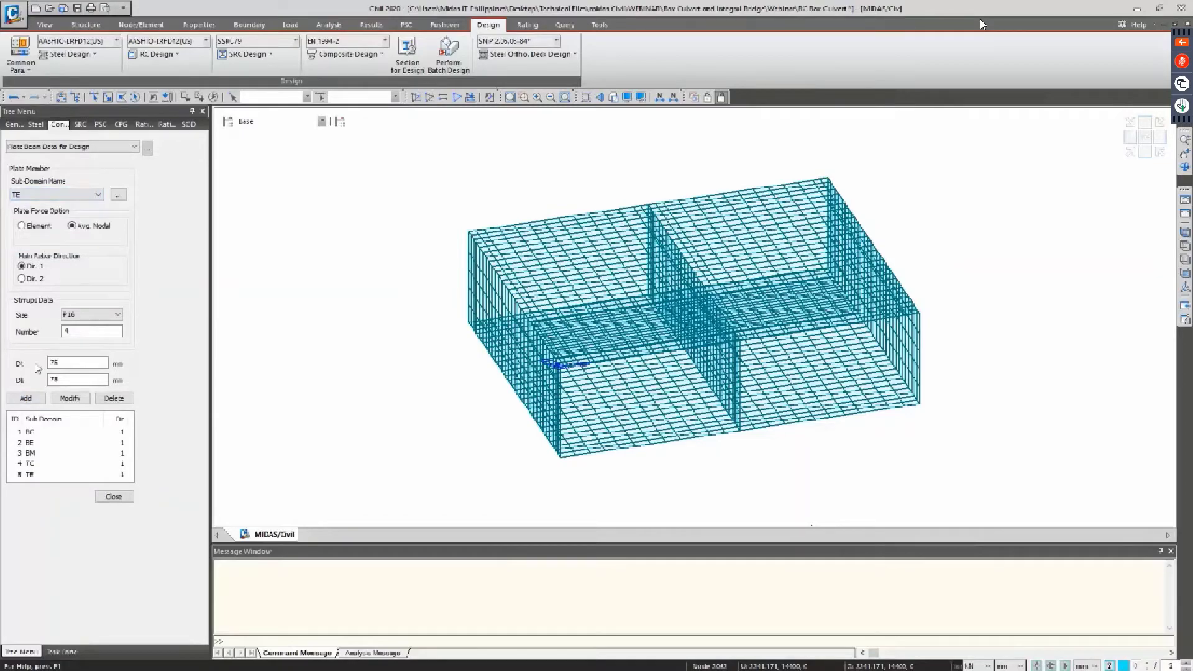
pyautogui.click(73, 198)
pyautogui.click(37, 246)
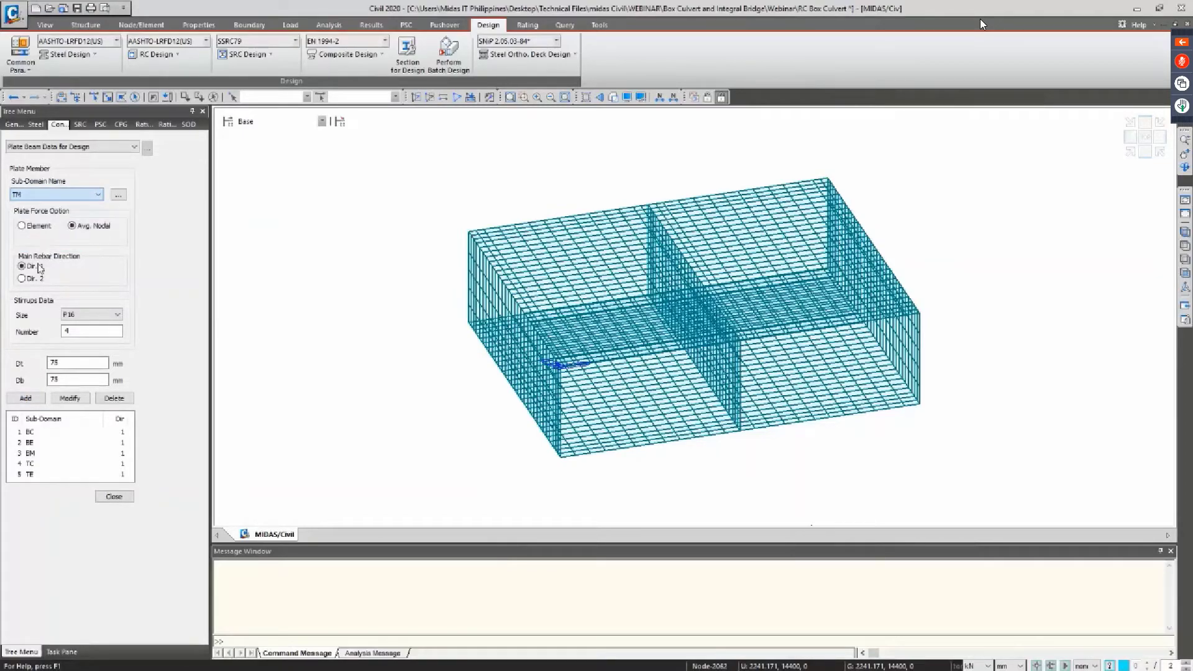
pyautogui.click(26, 398)
pyautogui.moveTo(129, 434); pyautogui.dragTo(129, 453)
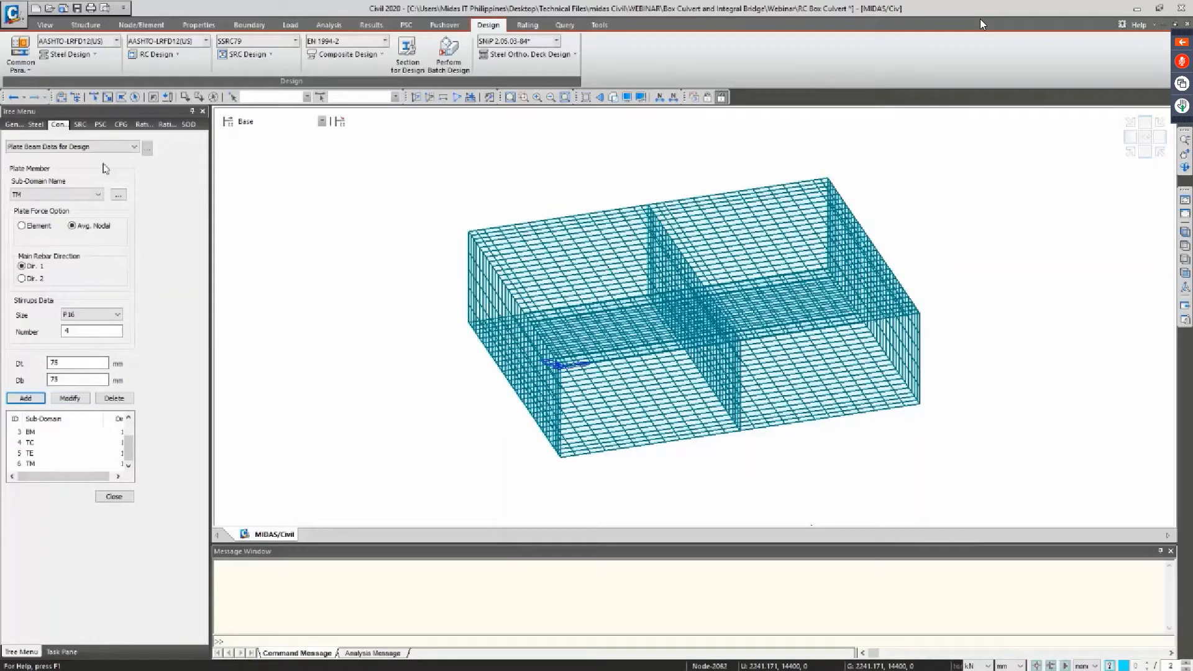
# Open Plate Column Data for Design and set P16 stirrups, number 4, for wall sub-domain SB
pyautogui.click(175, 55)
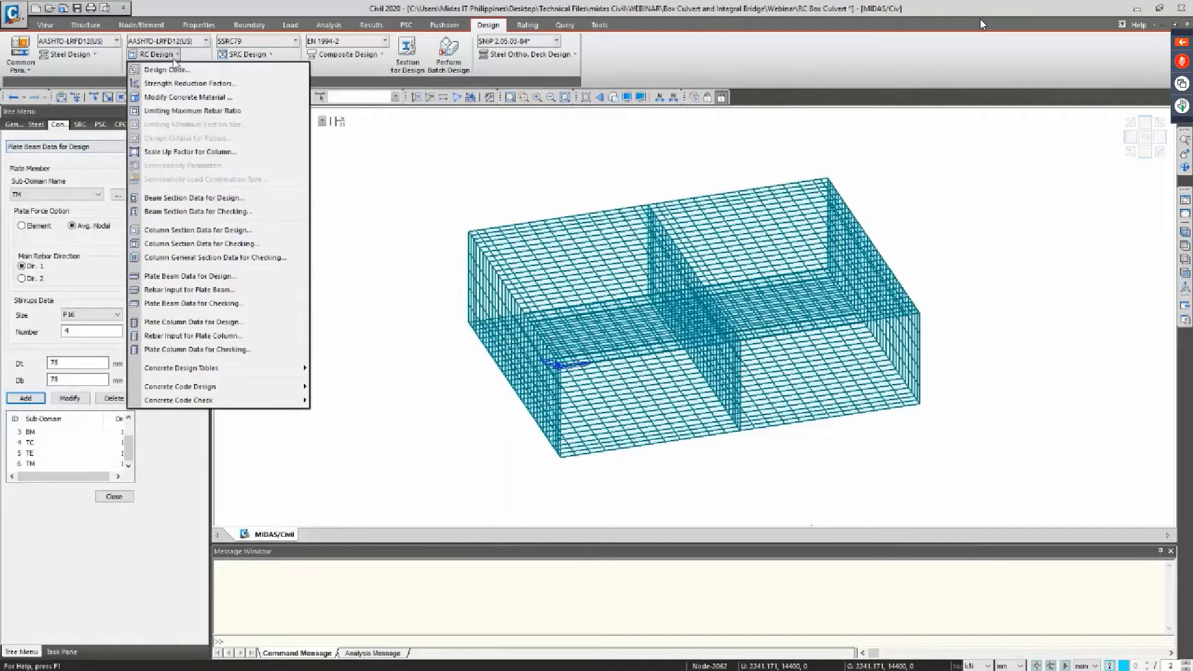
pyautogui.click(204, 324)
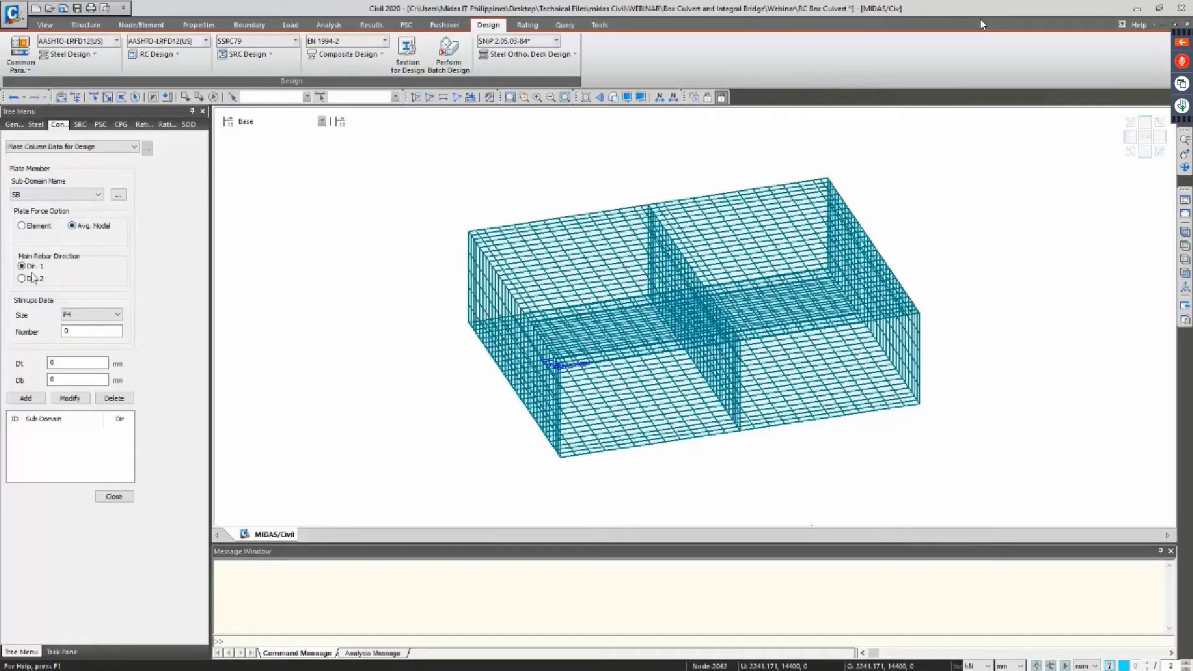
pyautogui.click(74, 314)
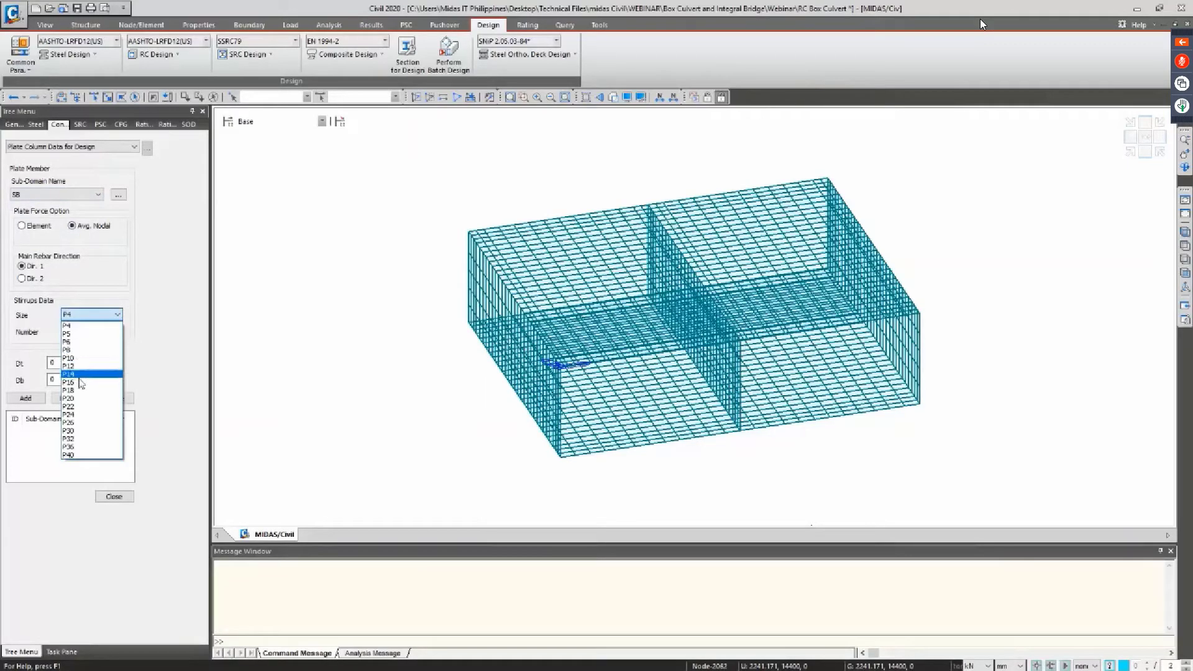
pyautogui.click(68, 382)
pyautogui.press('Tab')
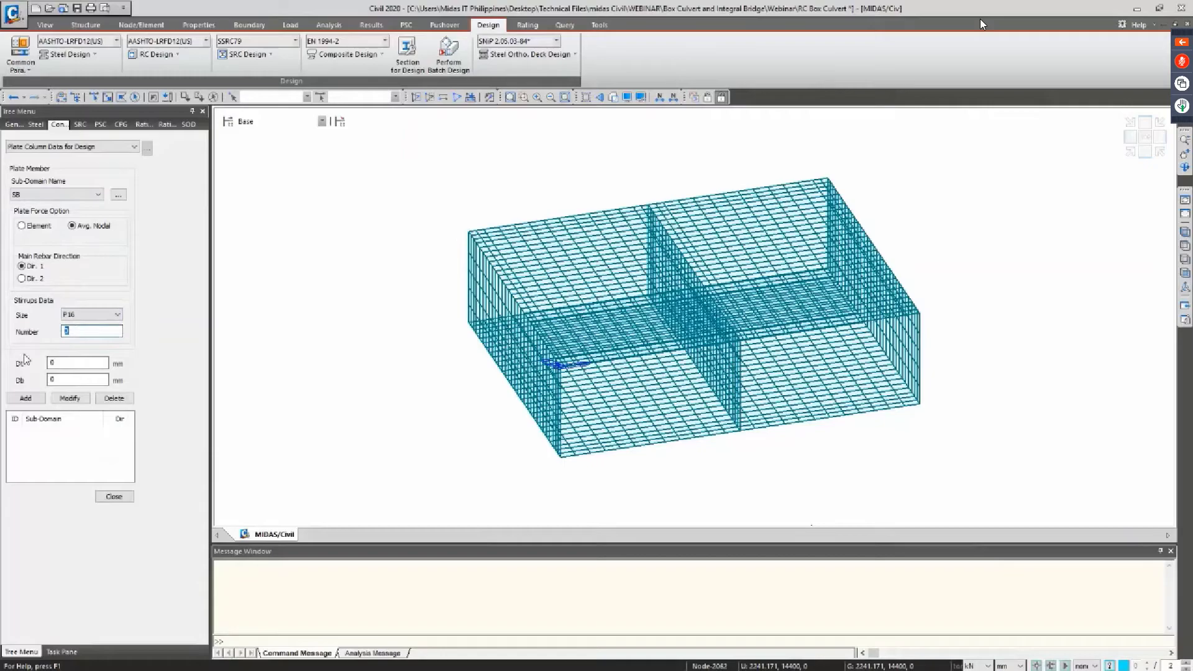
# Set Dt and Db to 75 mm and add the plate column design data for sub-domain SB
pyautogui.doubleClick(52, 363)
pyautogui.write('75')
pyautogui.press('Tab')
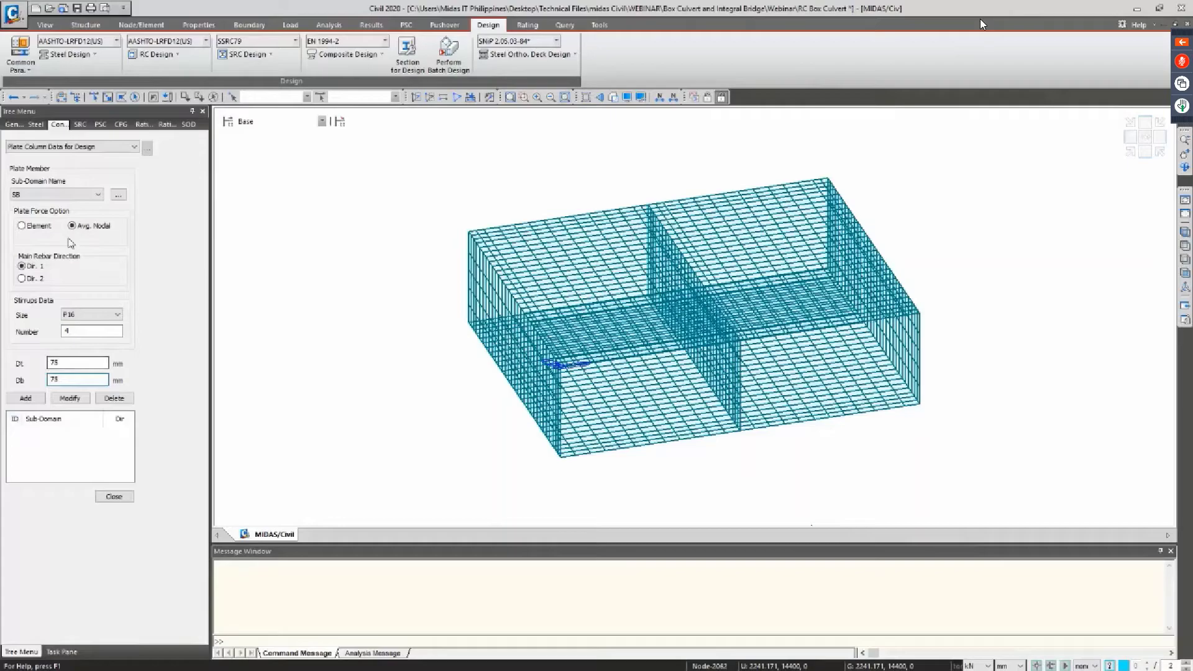
pyautogui.click(57, 363)
pyautogui.click(71, 379)
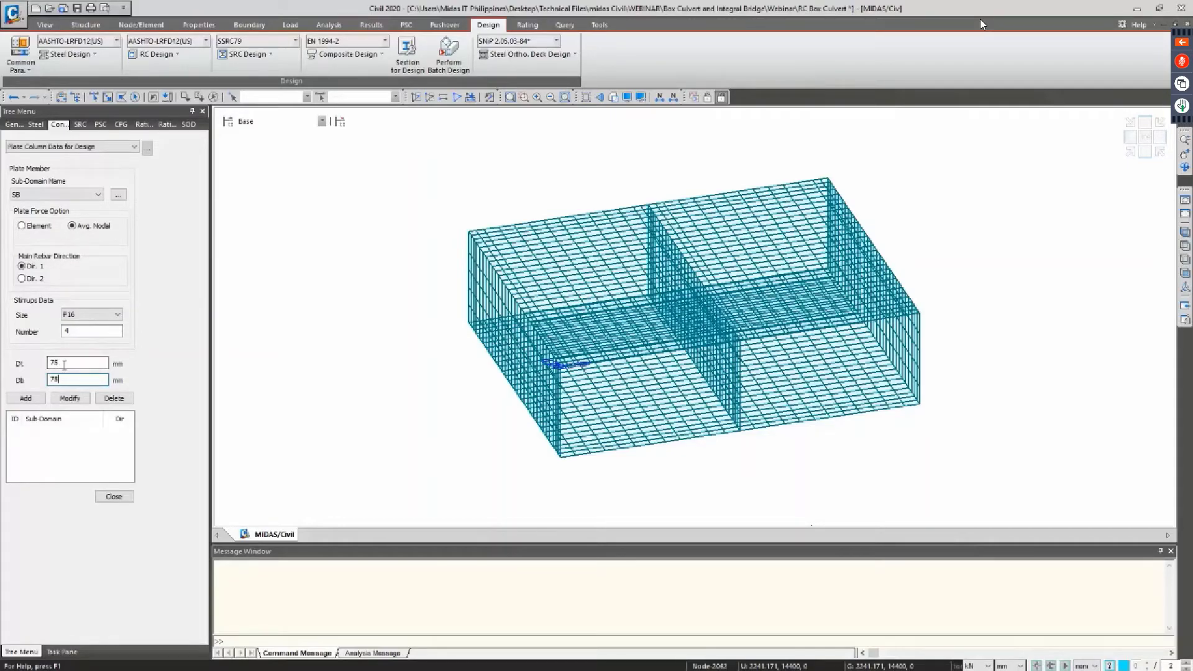
pyautogui.click(32, 399)
# Add plate column design data with the same settings for wall sub-domains SM and ST
pyautogui.click(70, 197)
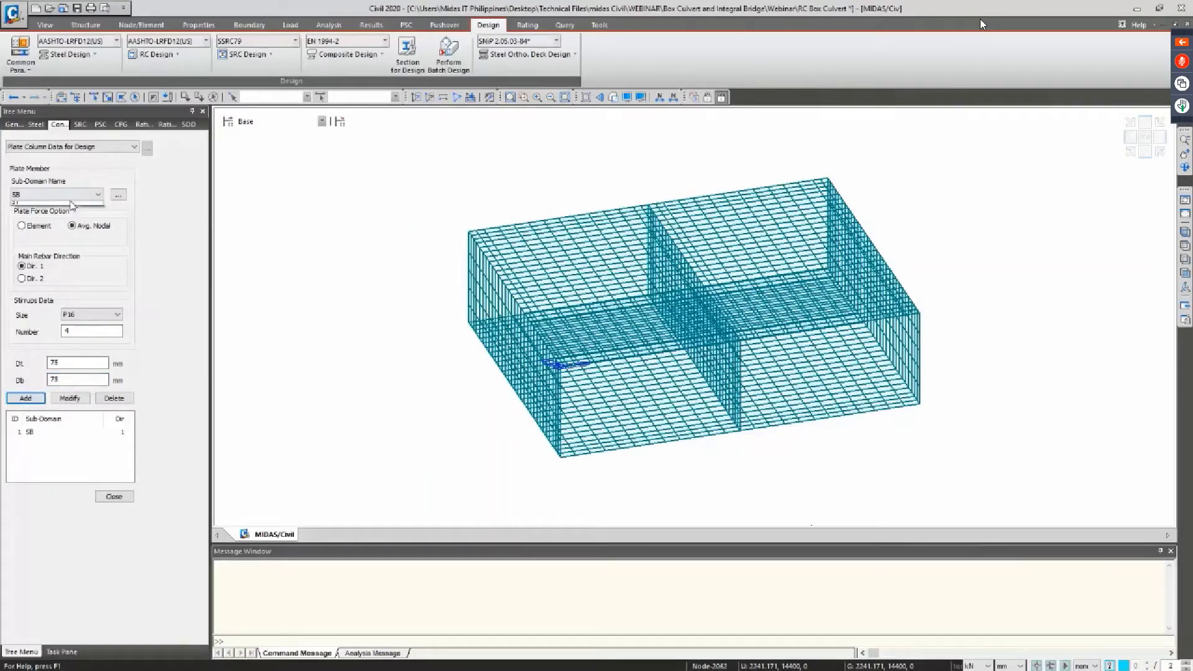
pyautogui.click(56, 211)
pyautogui.click(24, 399)
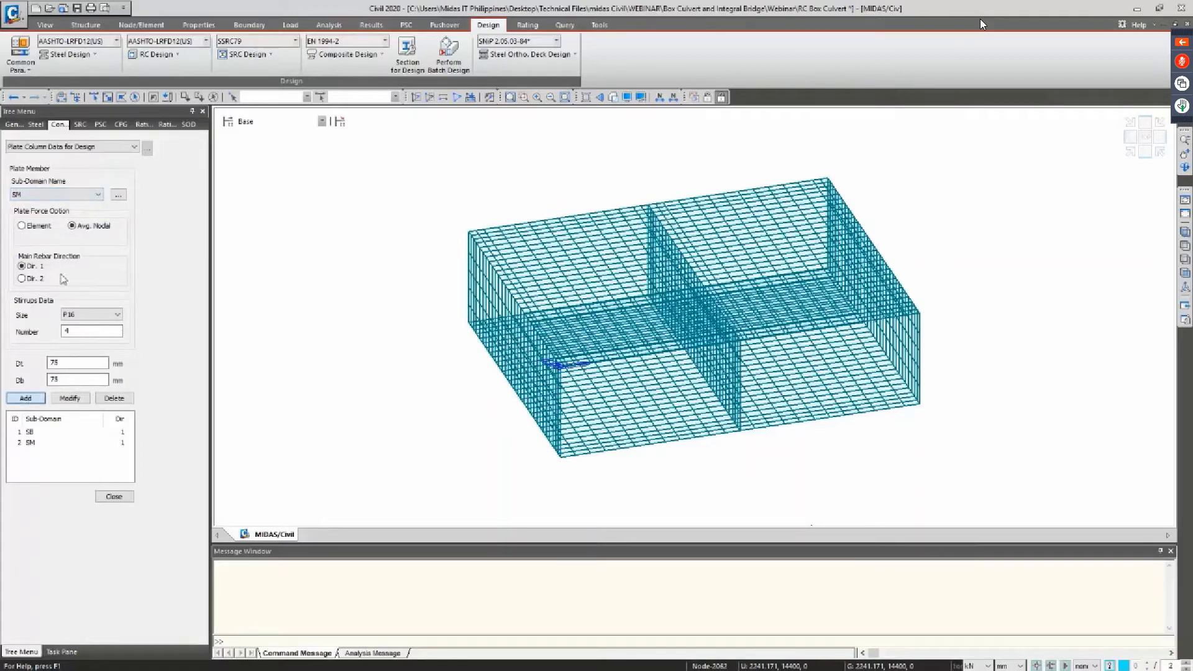
pyautogui.click(45, 198)
pyautogui.click(32, 224)
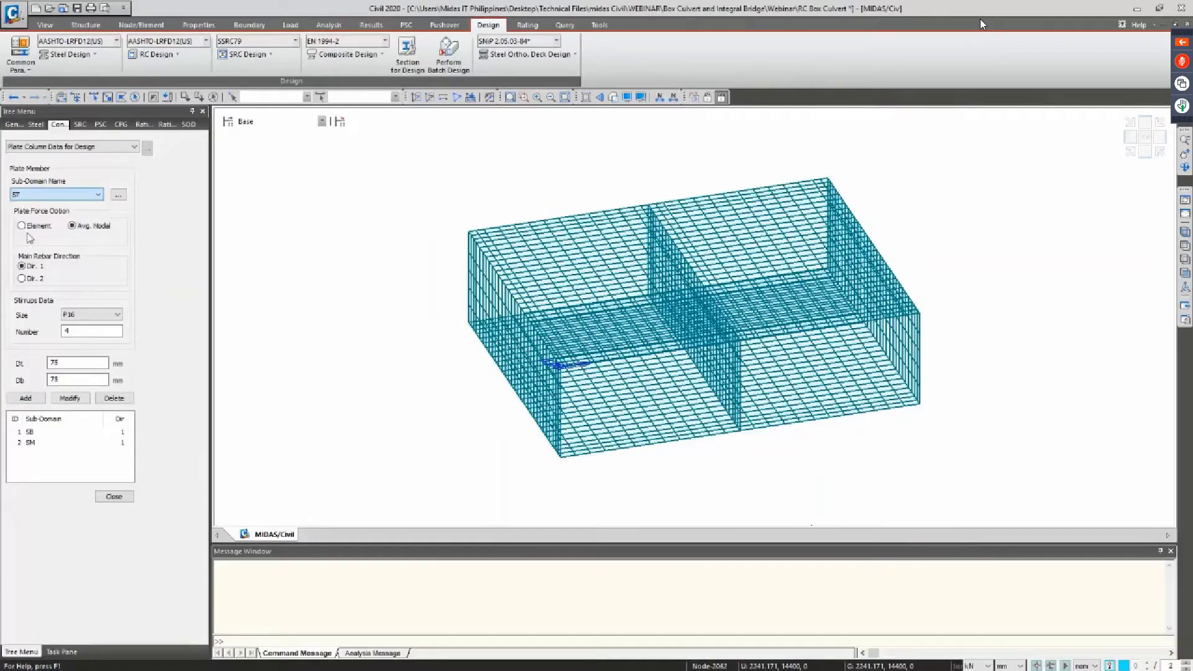
pyautogui.click(31, 400)
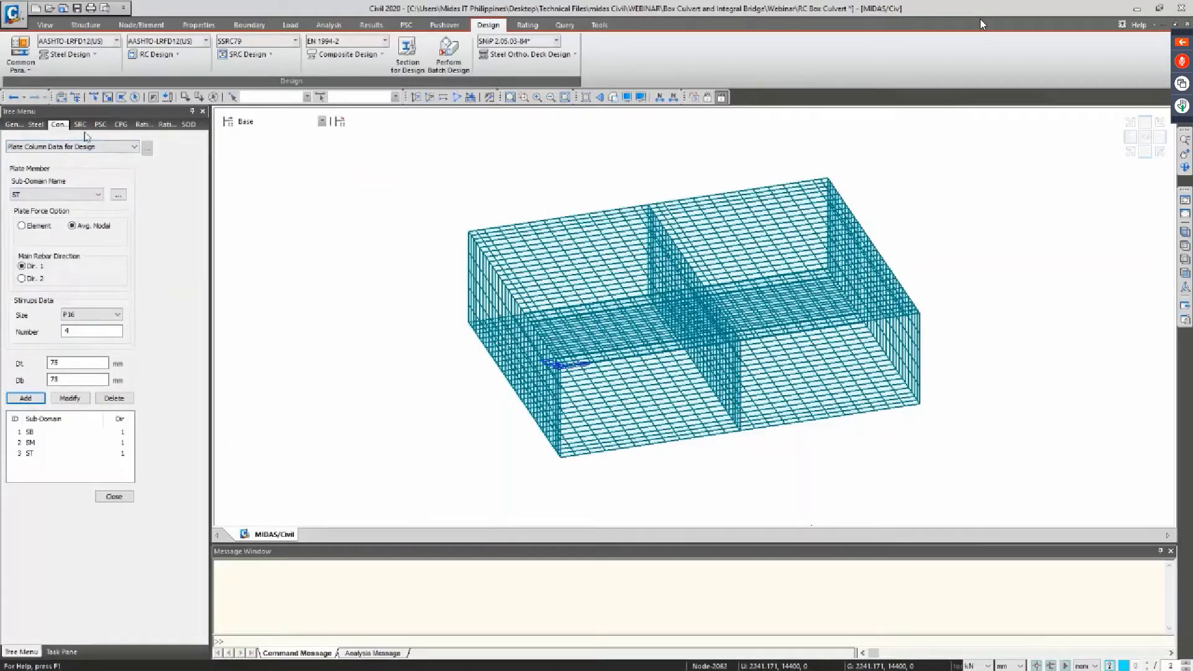
# Run the concrete code Plate Beam Design and move the result dialog clear of the window's corner
pyautogui.click(177, 54)
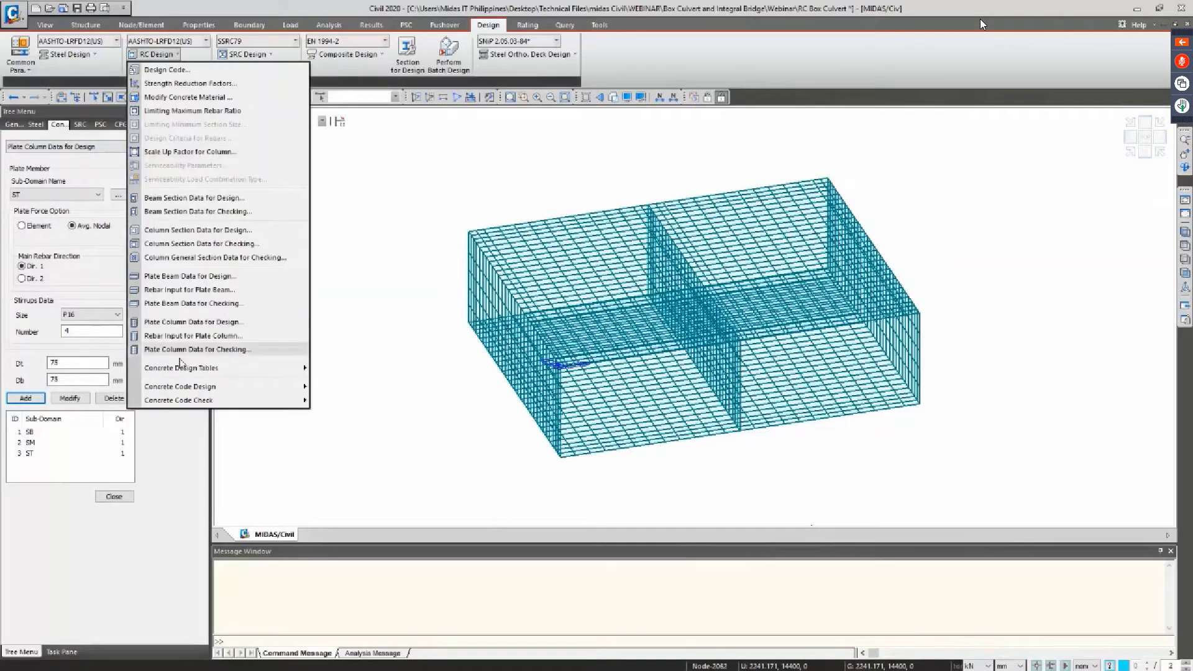
pyautogui.moveTo(192, 389)
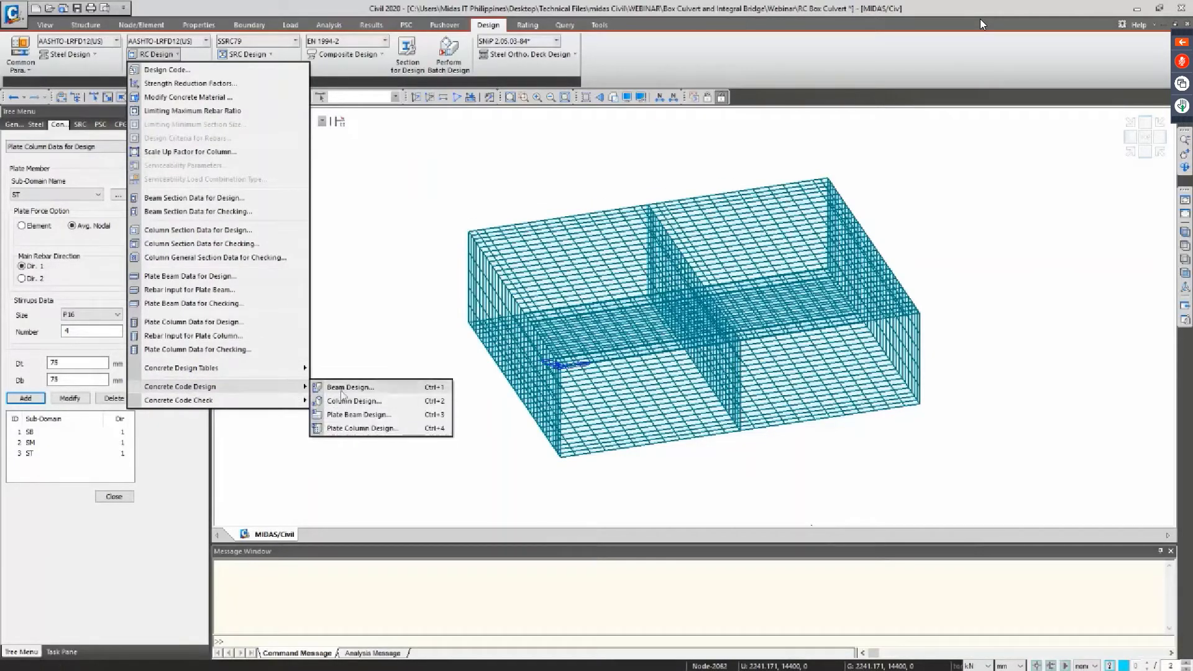
pyautogui.click(356, 415)
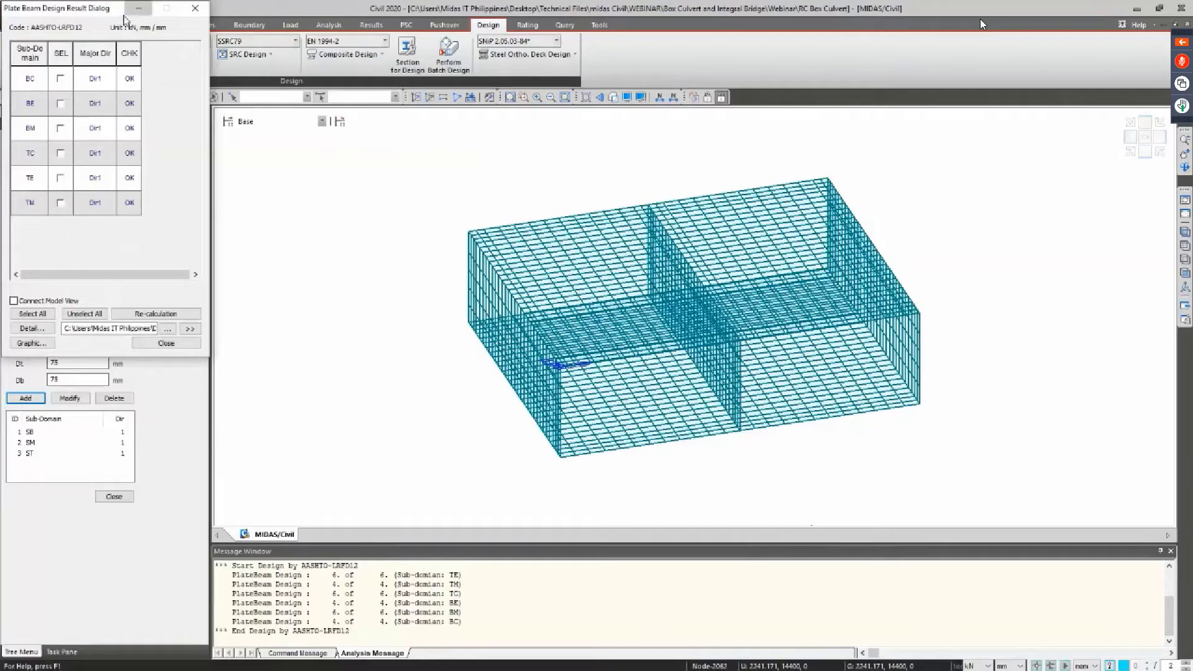
pyautogui.moveTo(102, 11); pyautogui.dragTo(175, 74)
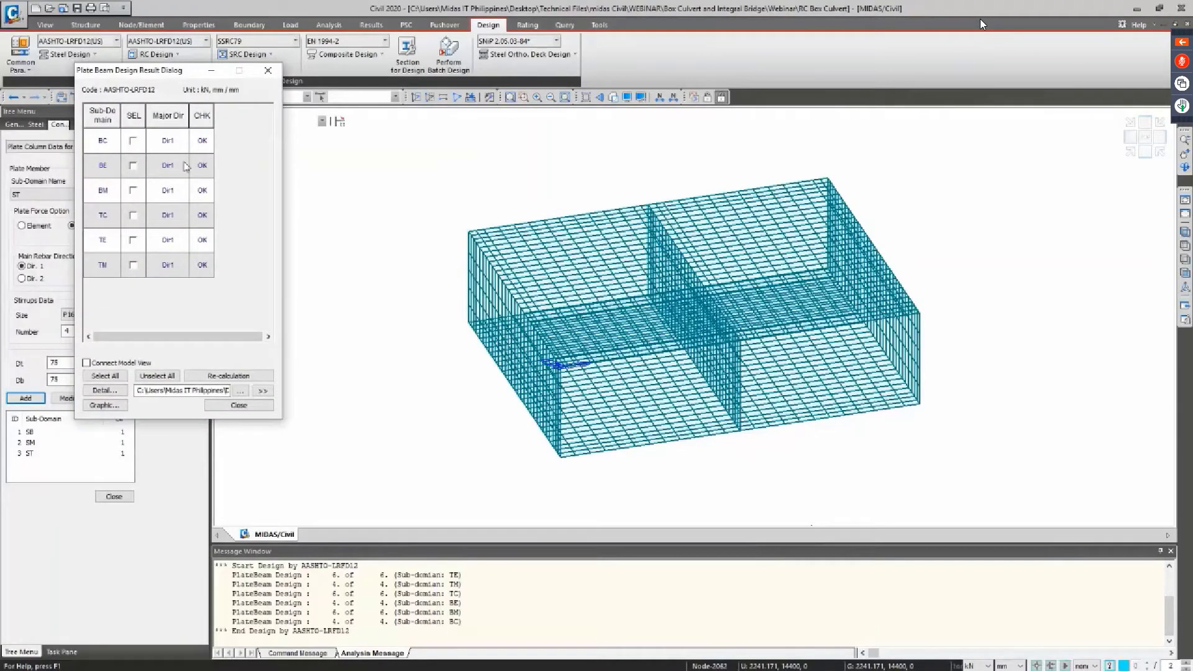
# Expand the plate beam design results and examine required reinforcement, moment and shear ratios, and stirrups for every sub-domain
pyautogui.click(263, 390)
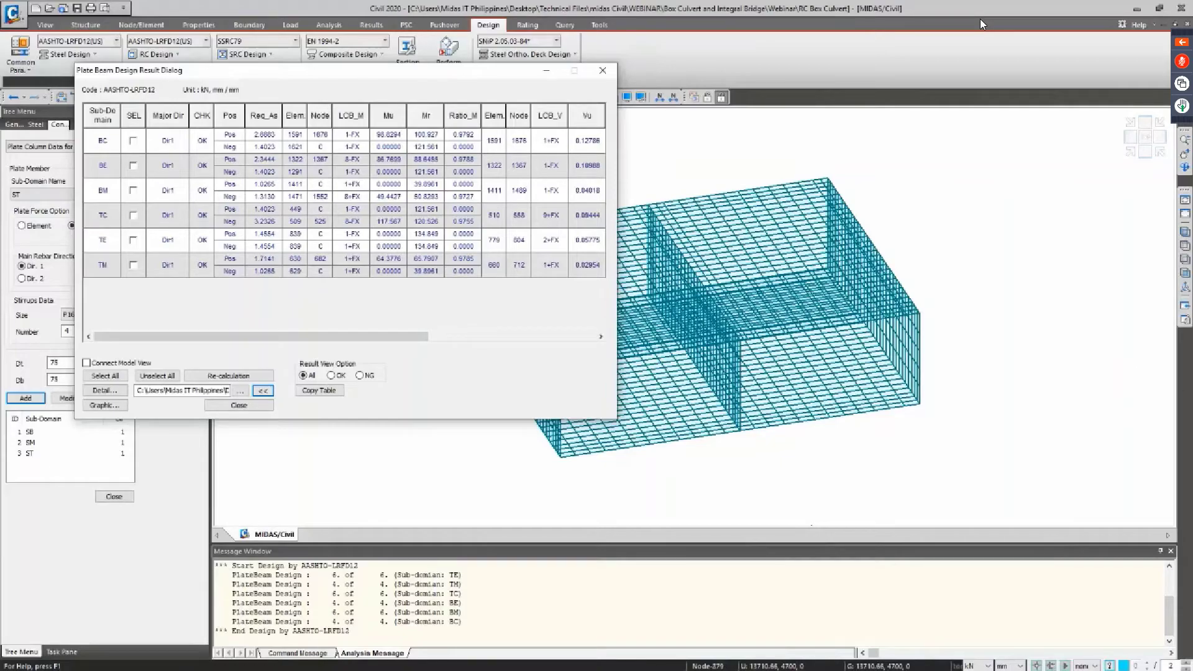
pyautogui.click(981, 24)
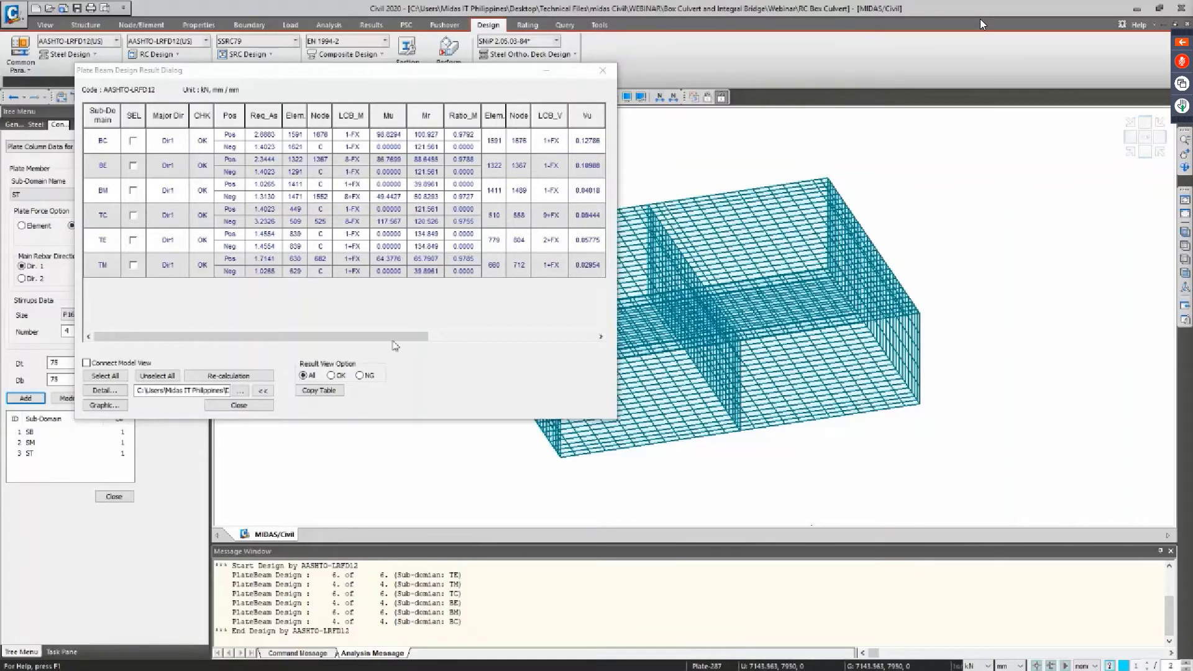
pyautogui.moveTo(383, 337); pyautogui.dragTo(484, 322)
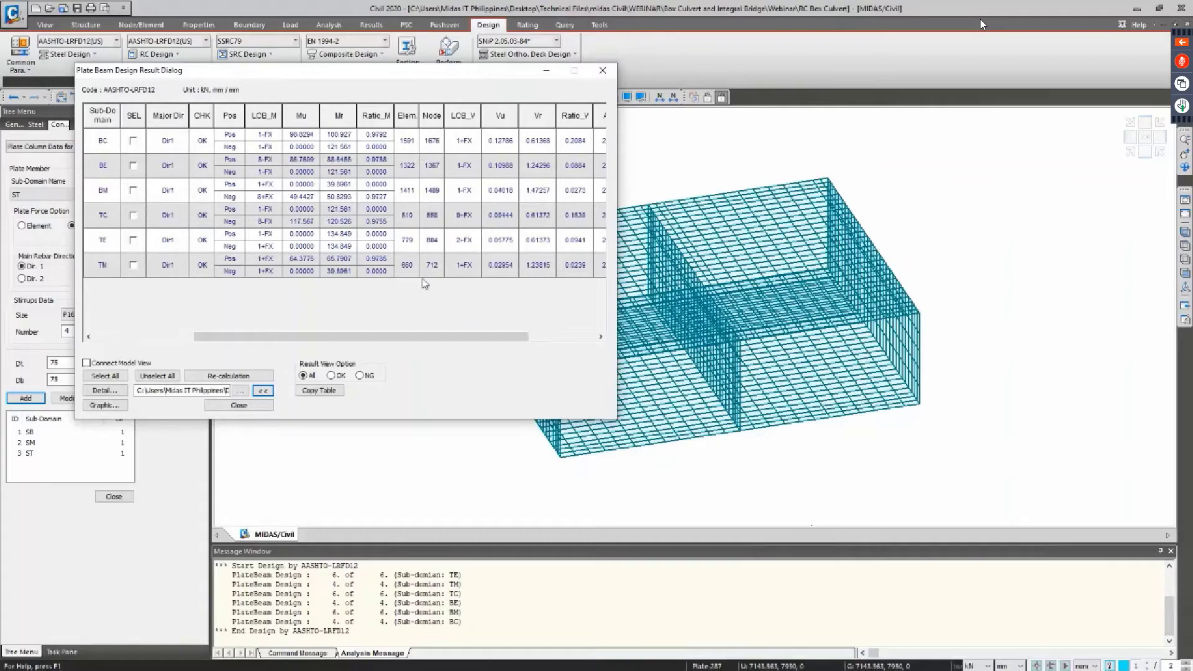
pyautogui.moveTo(401, 336); pyautogui.dragTo(432, 336)
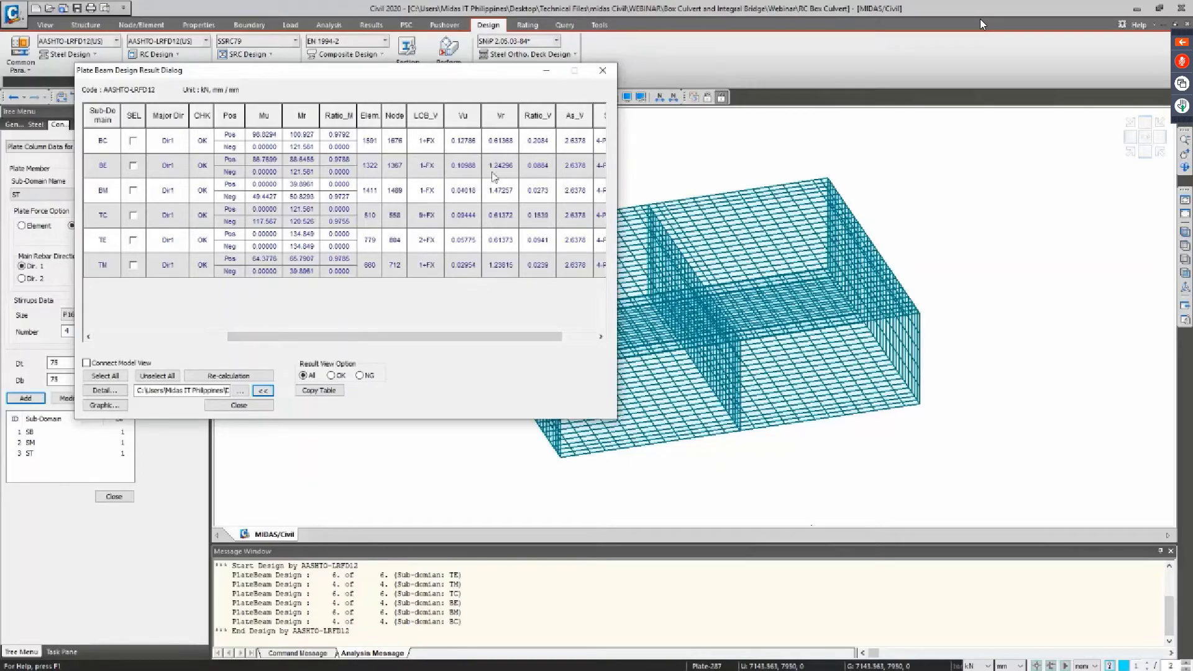
pyautogui.hscroll(1, 506, 336)
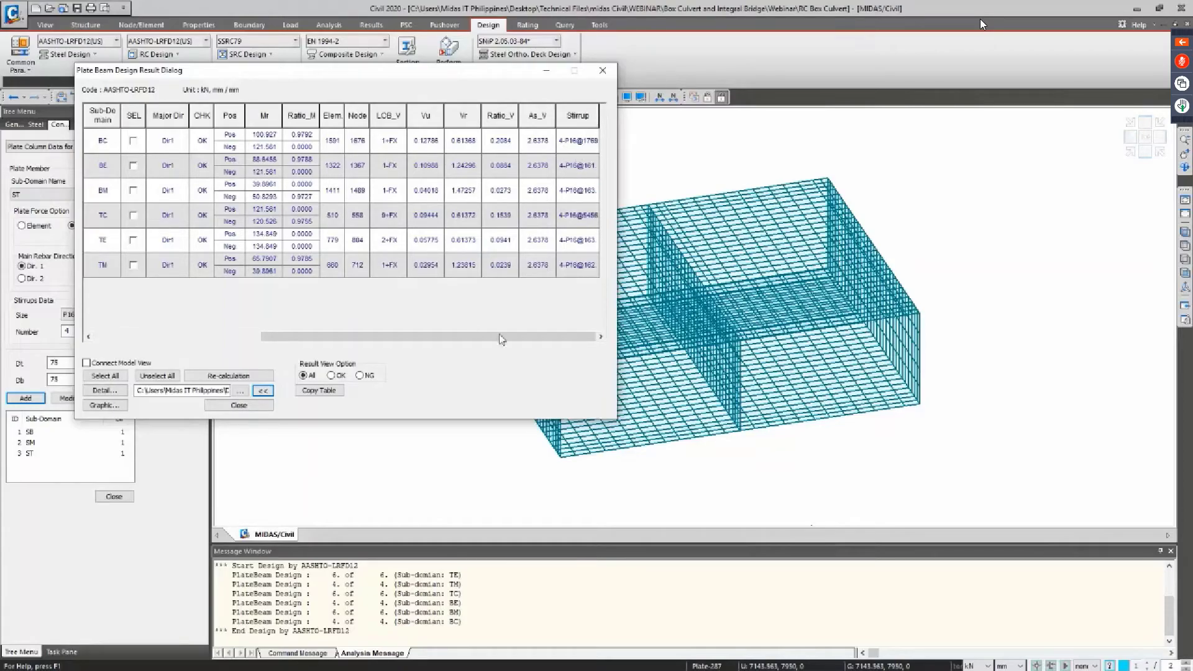
pyautogui.moveTo(491, 341); pyautogui.dragTo(235, 325)
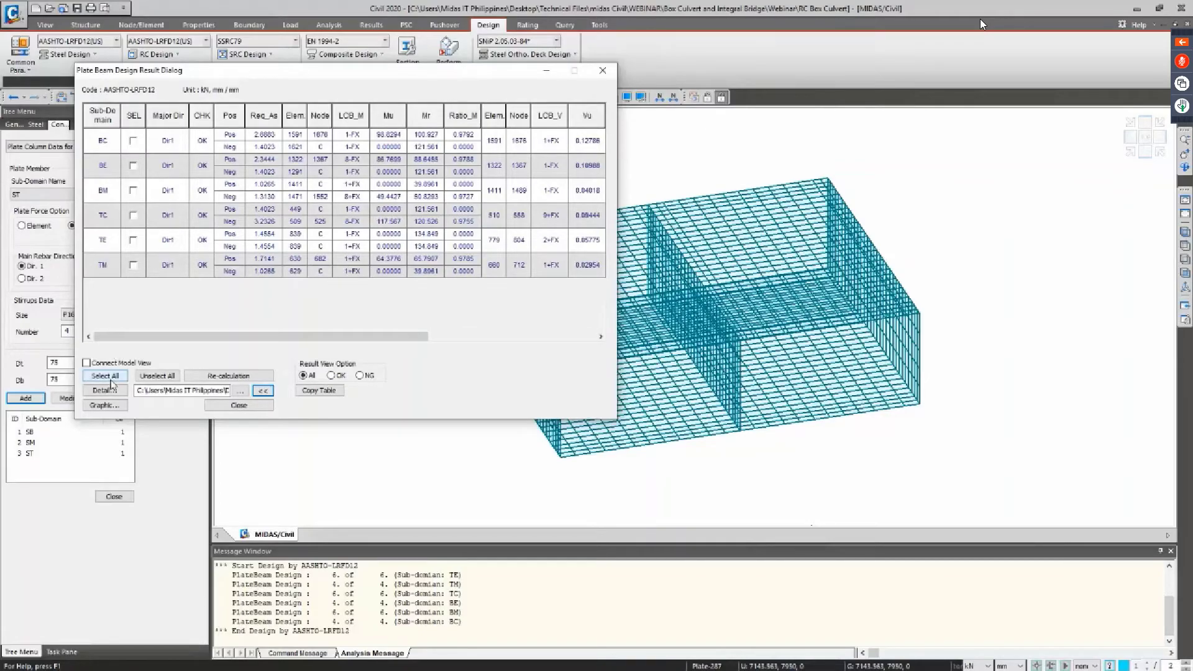
# Select sub-domain BC in the plate beam results and open its detailed design report in a maximized window
pyautogui.click(135, 142)
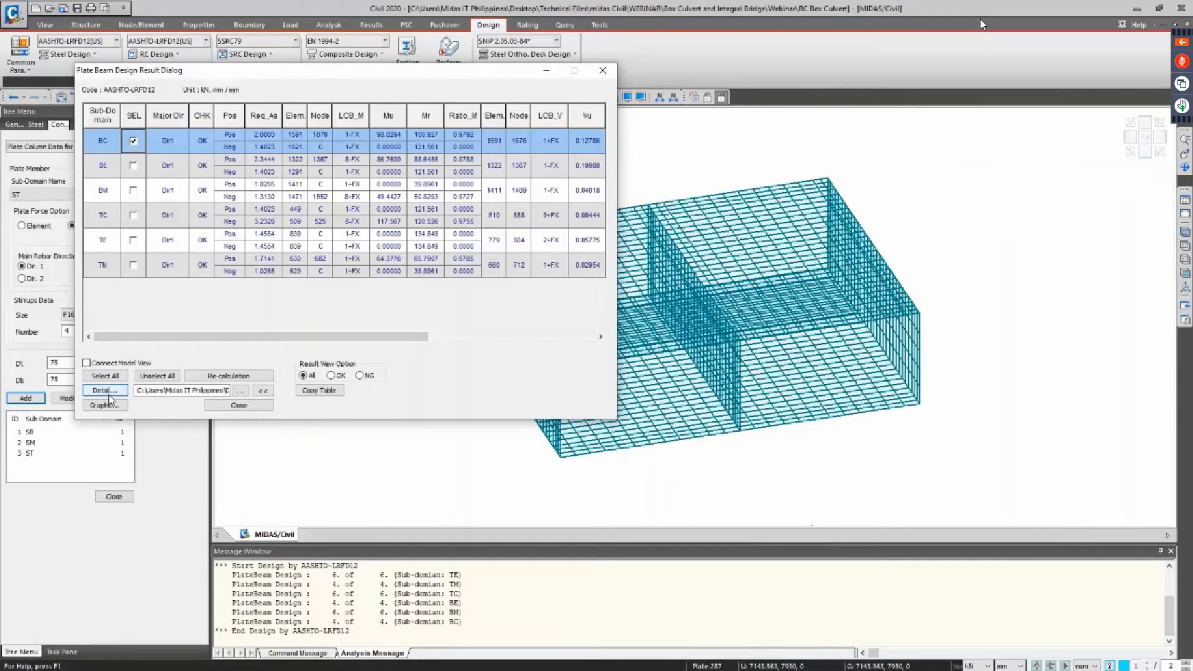
pyautogui.click(112, 400)
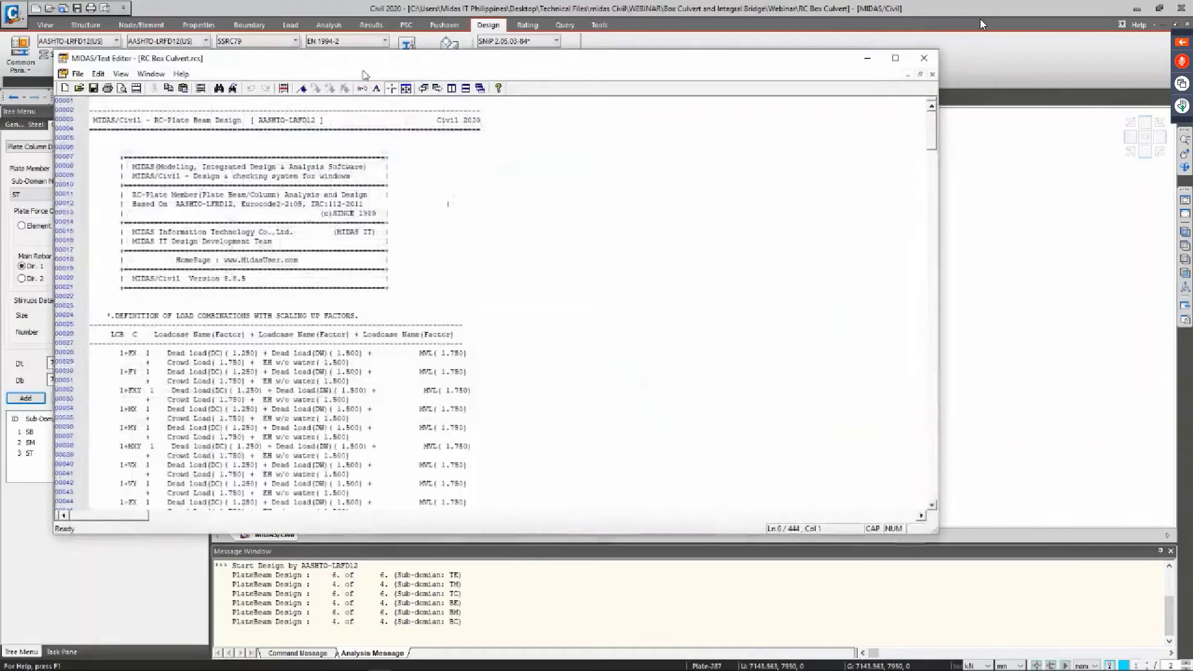
pyautogui.moveTo(366, 58); pyautogui.dragTo(379, 1)
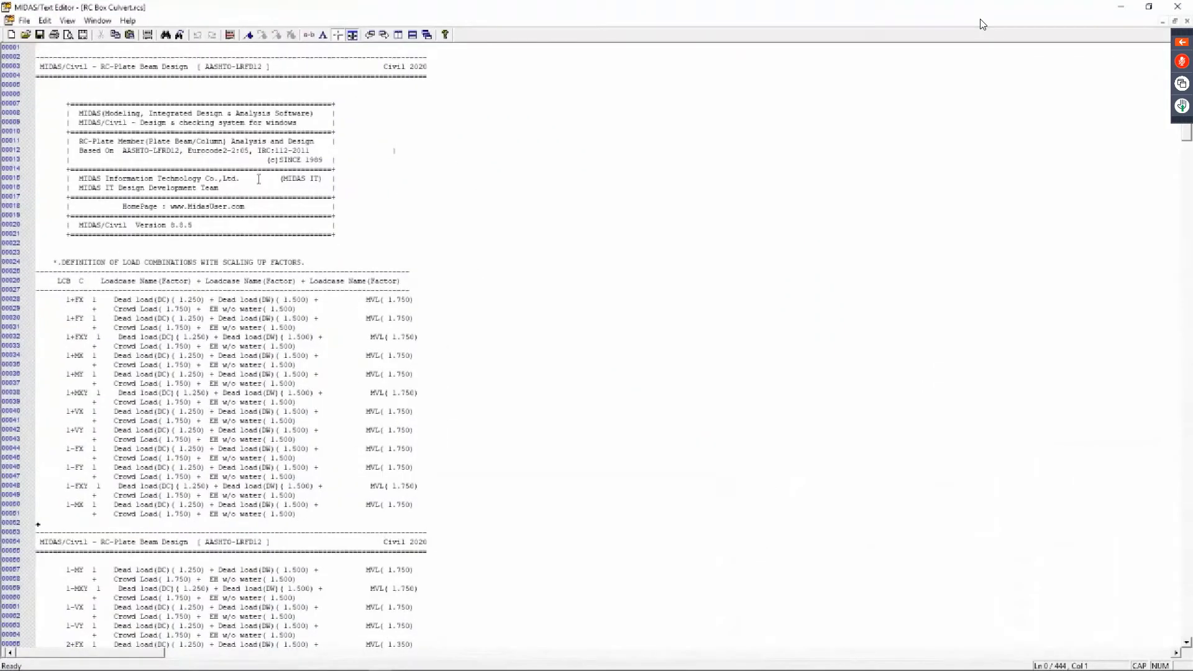
# Examine the load combination definitions and scale-up factors listed in the plate beam design report
pyautogui.scroll(-3, 258, 245)
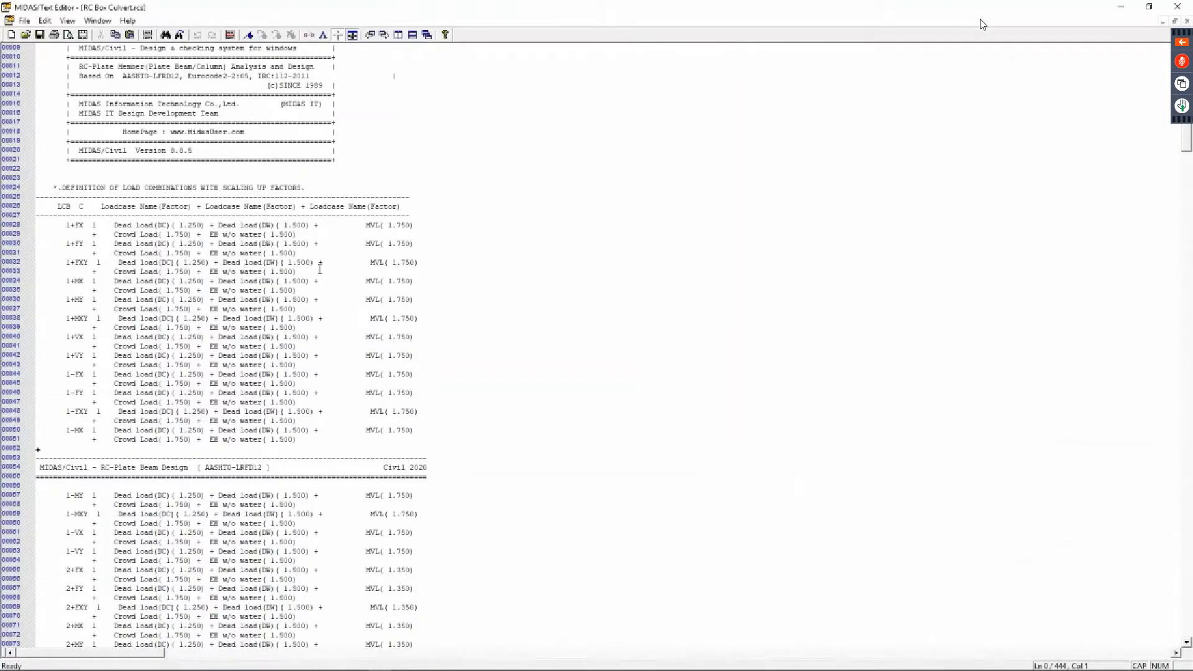
pyautogui.scroll(-4, 321, 269)
pyautogui.scroll(5, 310, 284)
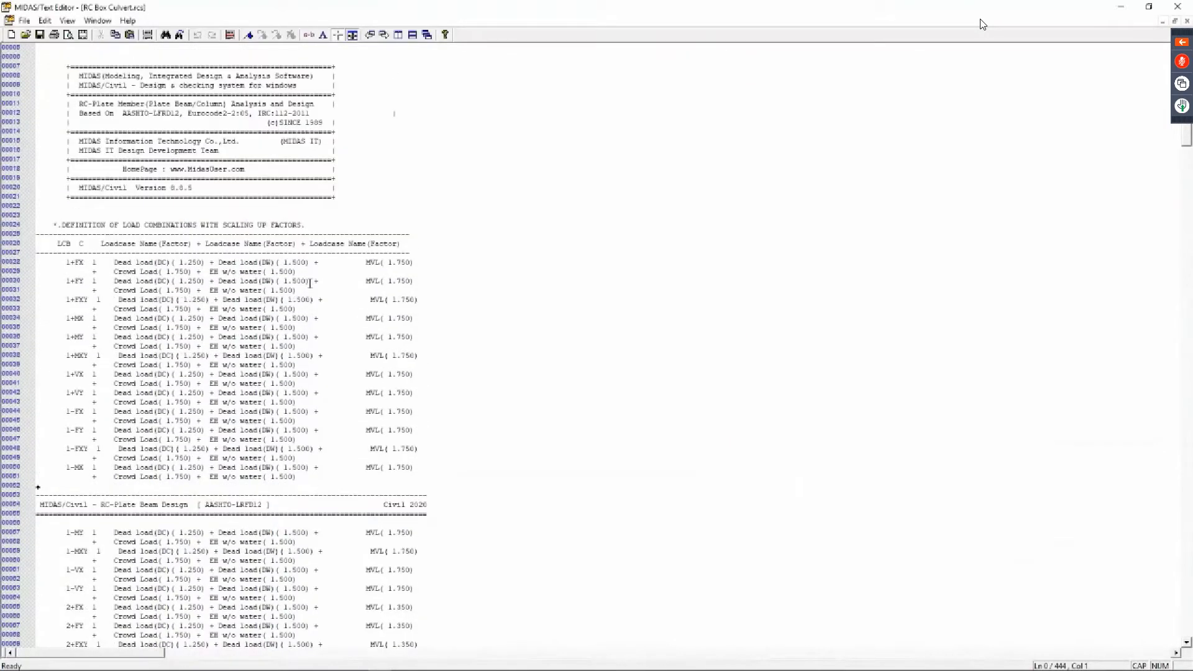
pyautogui.scroll(-20, 309, 284)
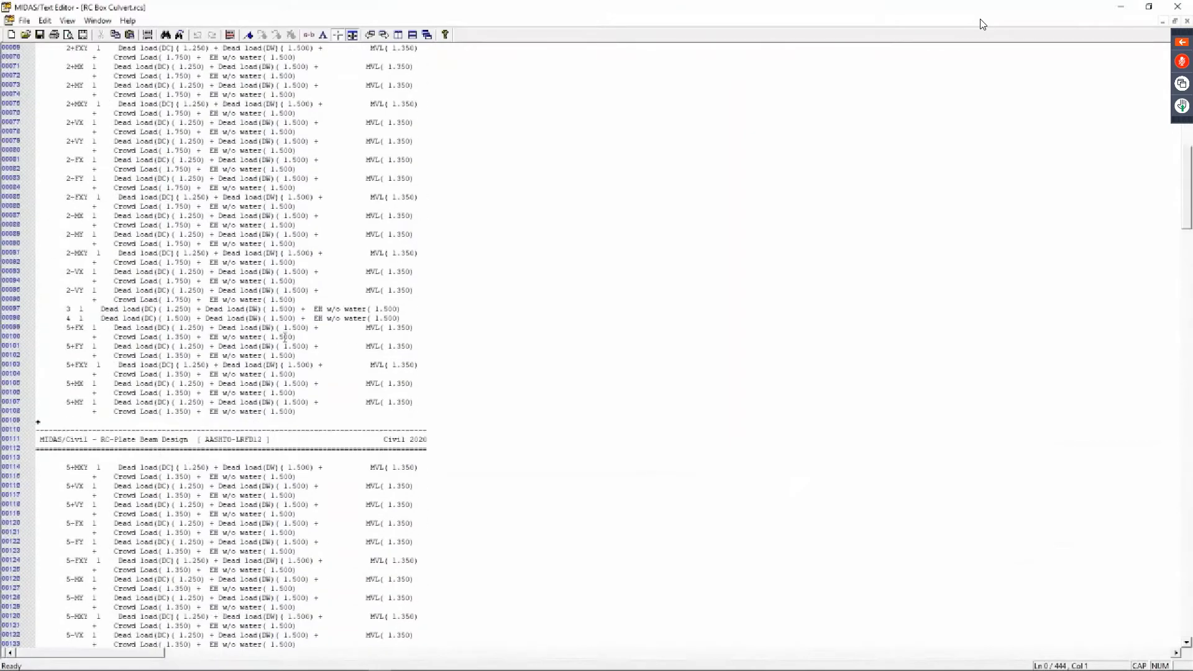
pyautogui.scroll(-9, 285, 337)
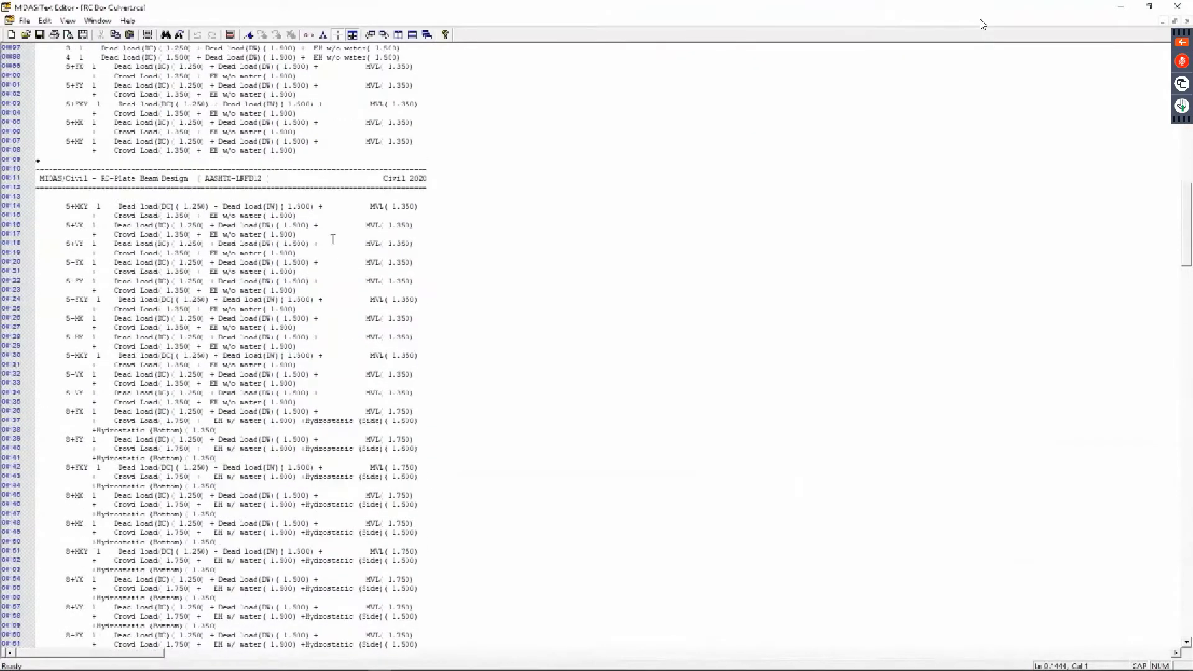
pyautogui.scroll(-20, 333, 239)
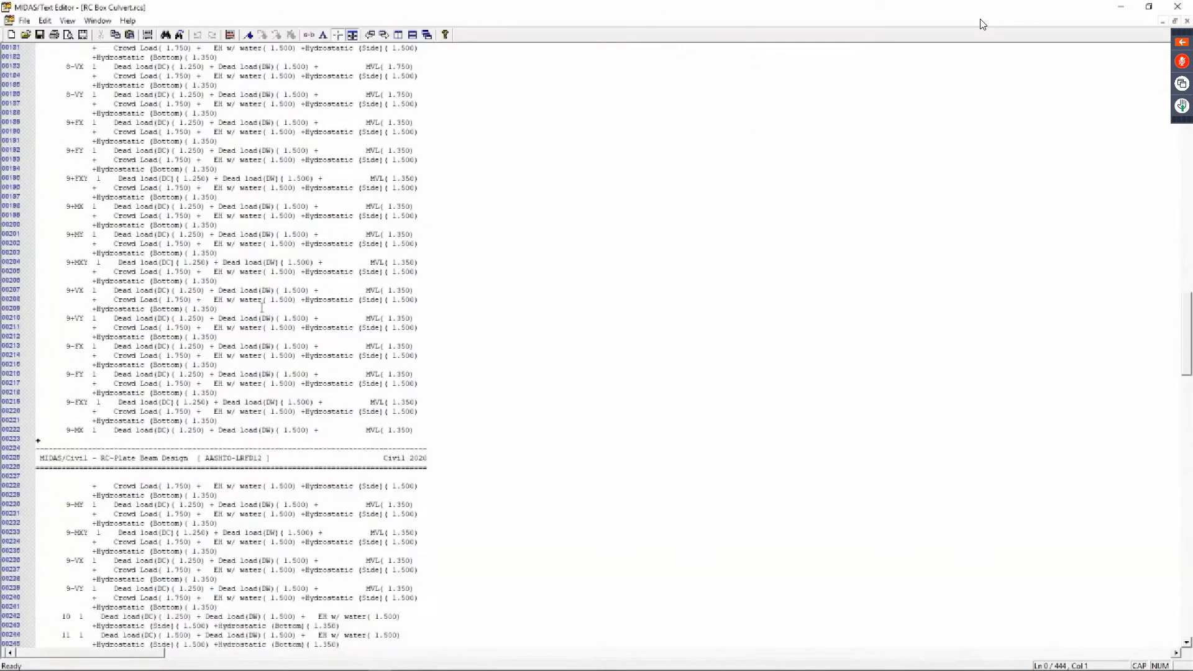
pyautogui.scroll(-20, 262, 307)
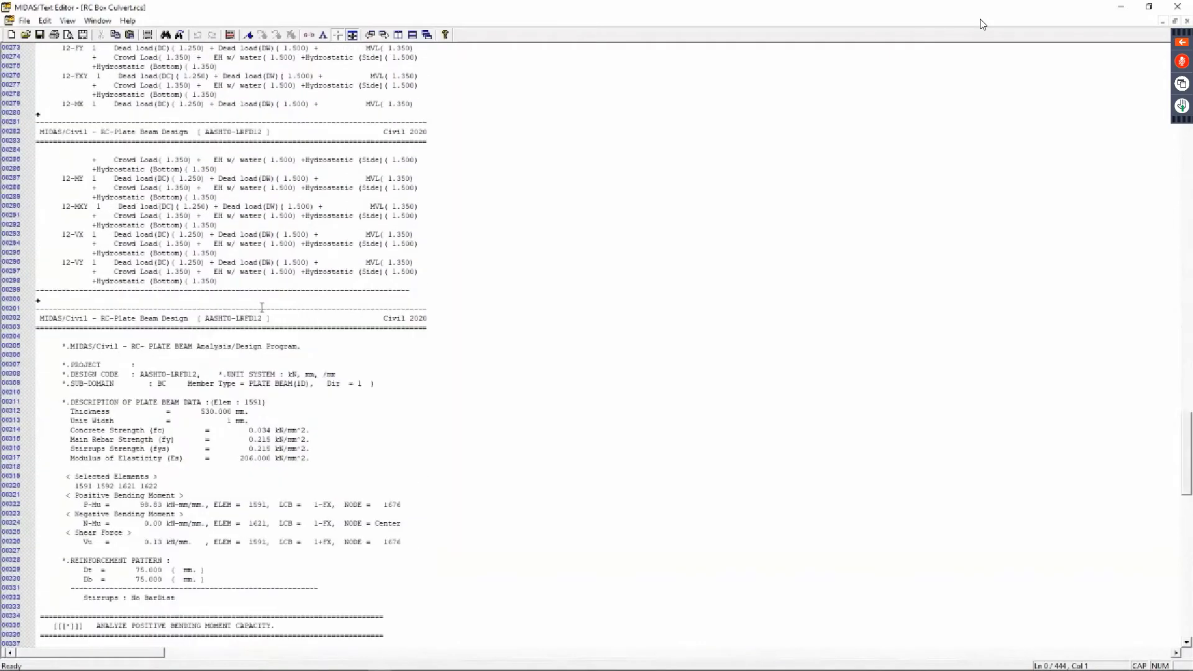
# Examine sub-domain BC's plate beam data, governing forces, reinforcement pattern and positive bending moment capacity calculation in the report
pyautogui.scroll(-3, 262, 307)
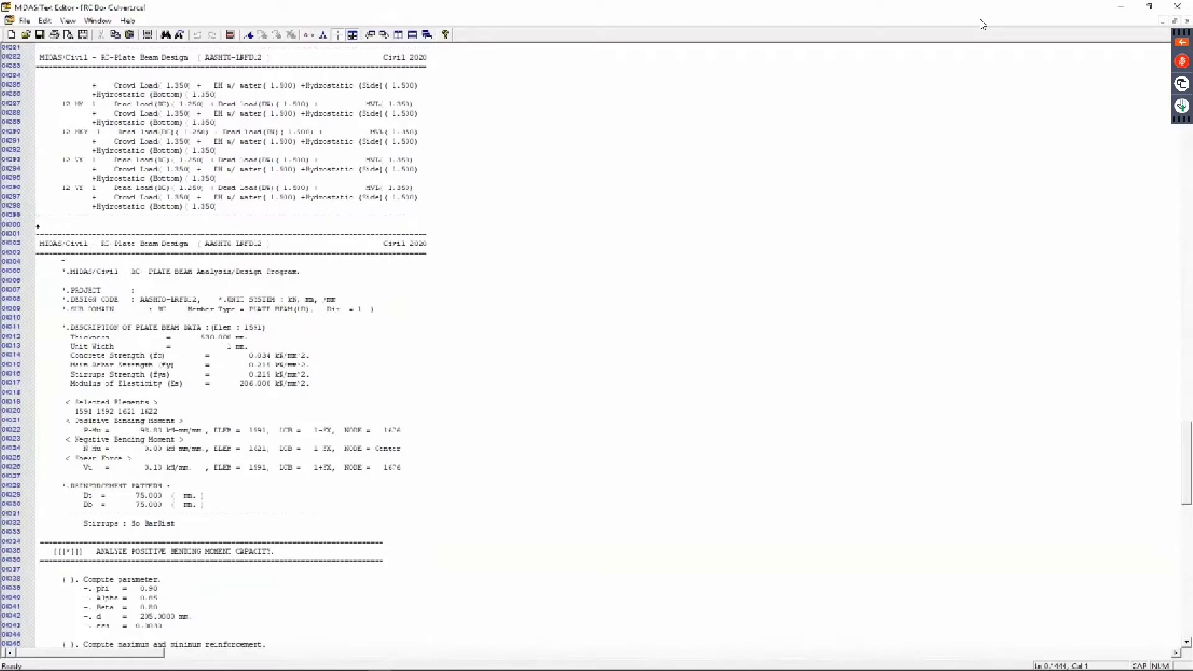
pyautogui.scroll(-3, 63, 265)
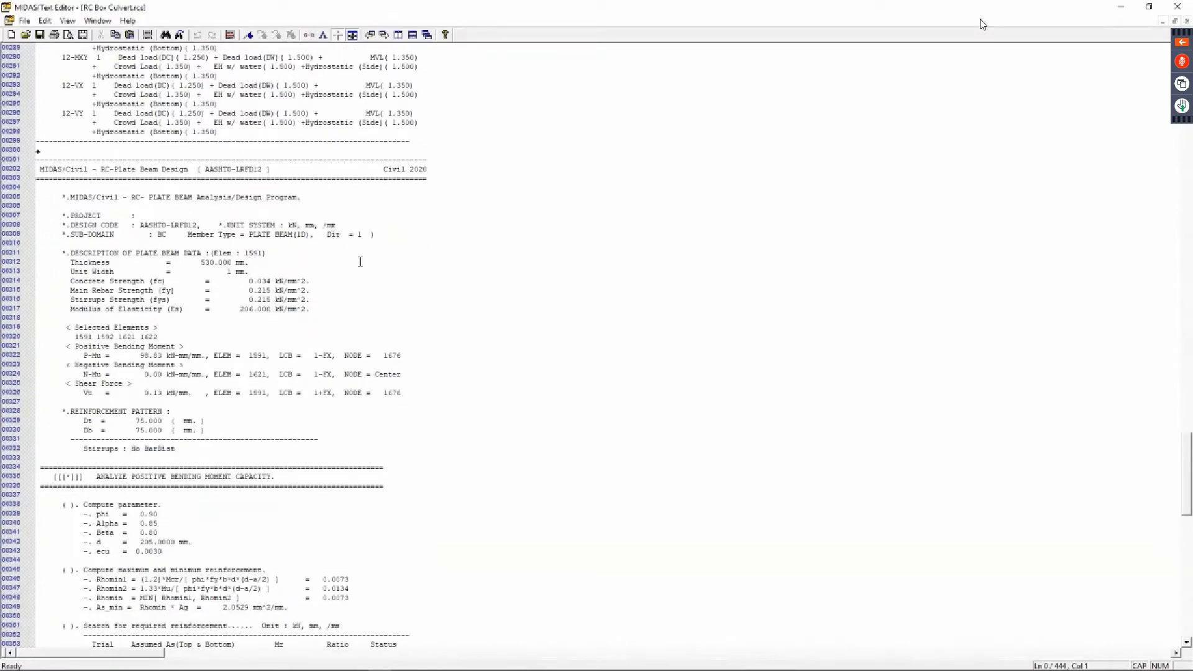
pyautogui.scroll(3, 360, 261)
pyautogui.scroll(-4, 246, 289)
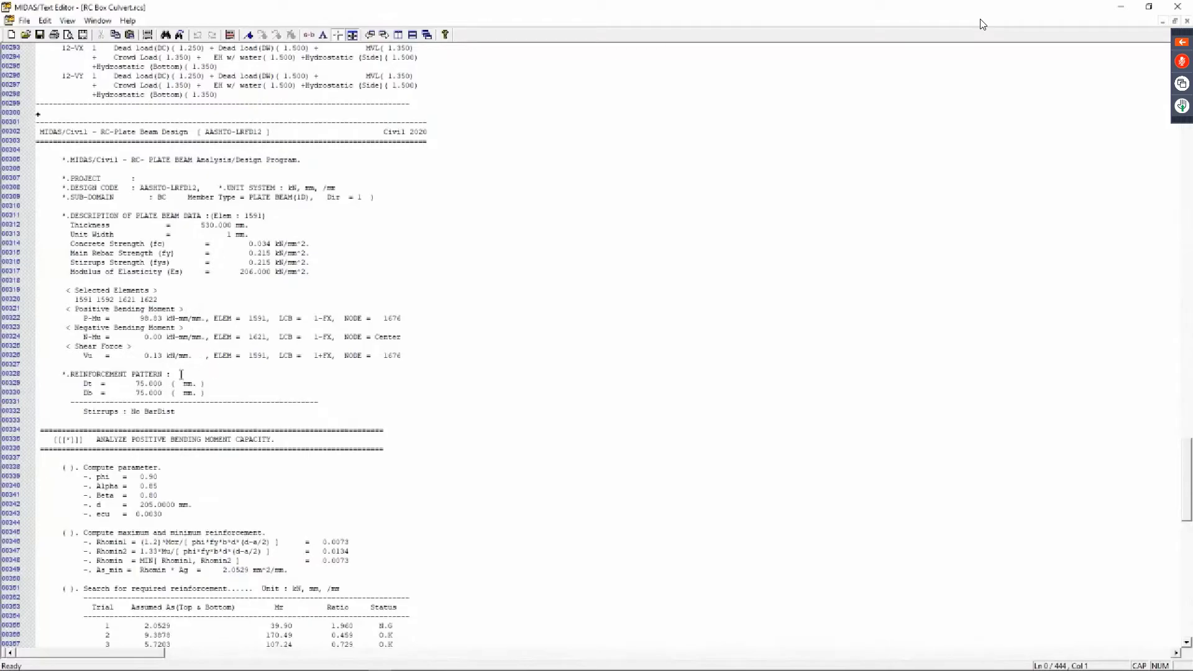
pyautogui.scroll(-3, 138, 388)
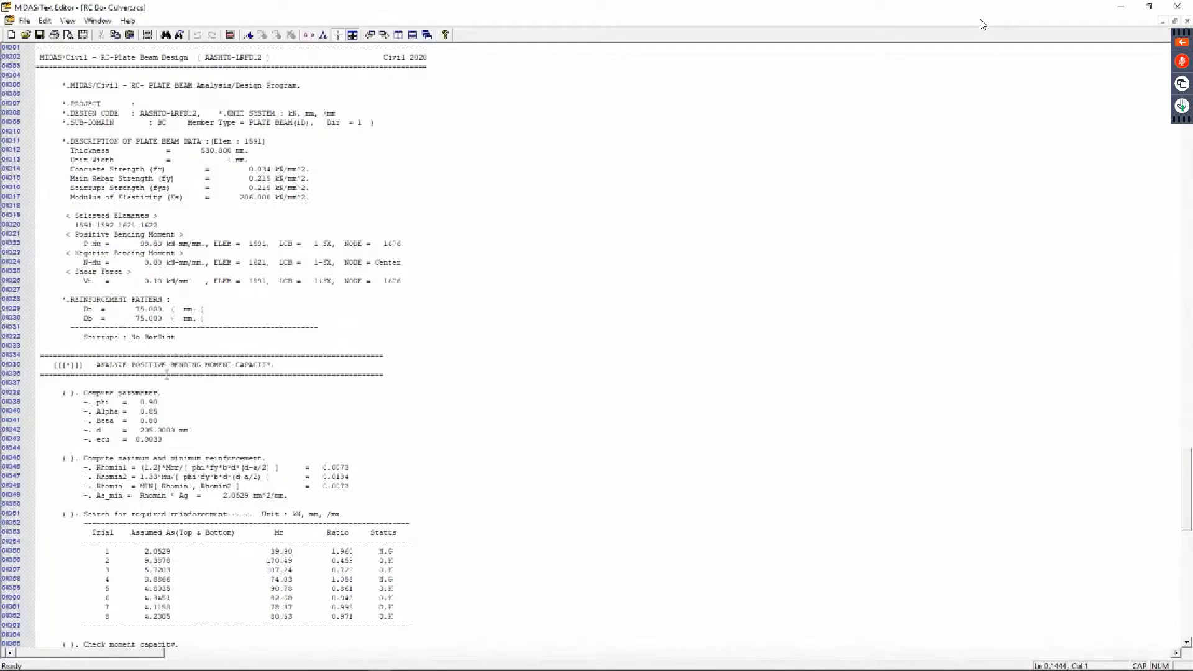
pyautogui.scroll(-2, 238, 369)
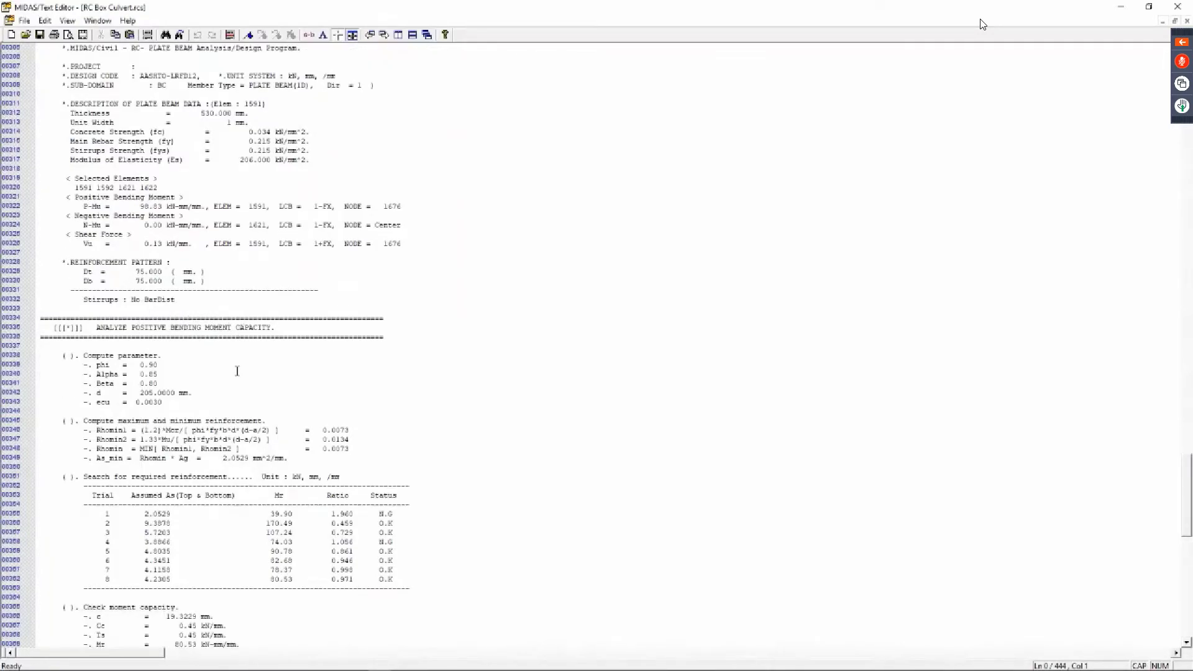
pyautogui.scroll(-7, 237, 370)
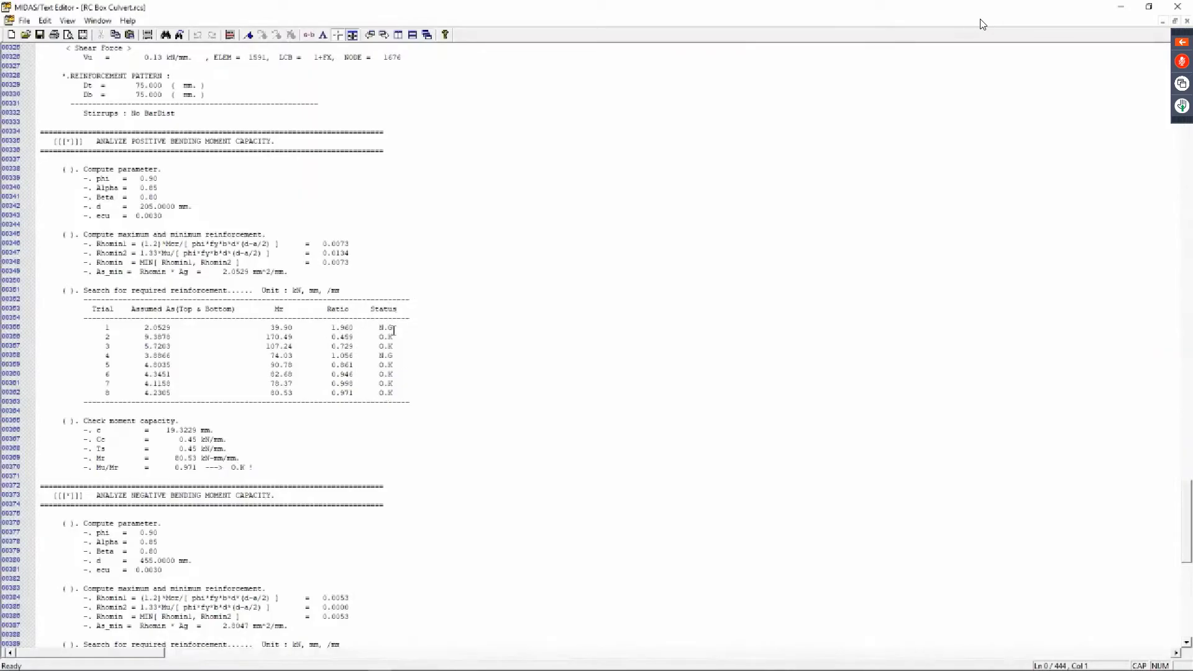
# Compare the trial reinforcement areas, moment ratios and statuses in the positive bending reinforcement search table for sub-domain BC
pyautogui.moveTo(375, 327); pyautogui.dragTo(392, 356)
pyautogui.moveTo(333, 383); pyautogui.dragTo(397, 385)
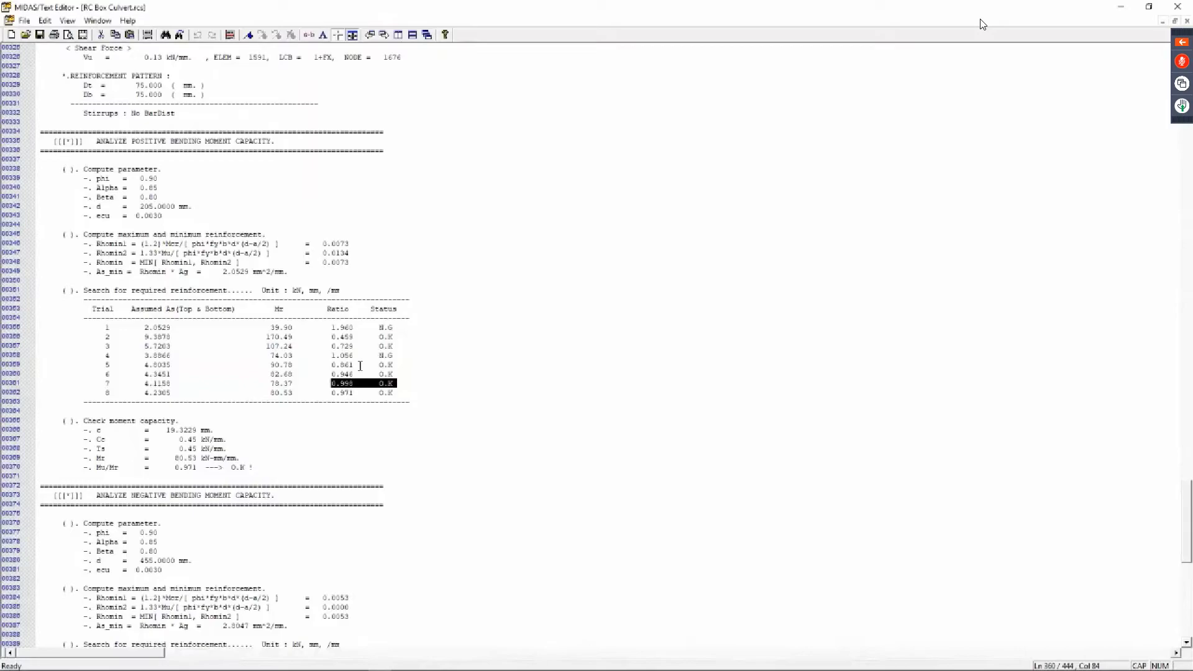
pyautogui.moveTo(331, 346); pyautogui.dragTo(391, 346)
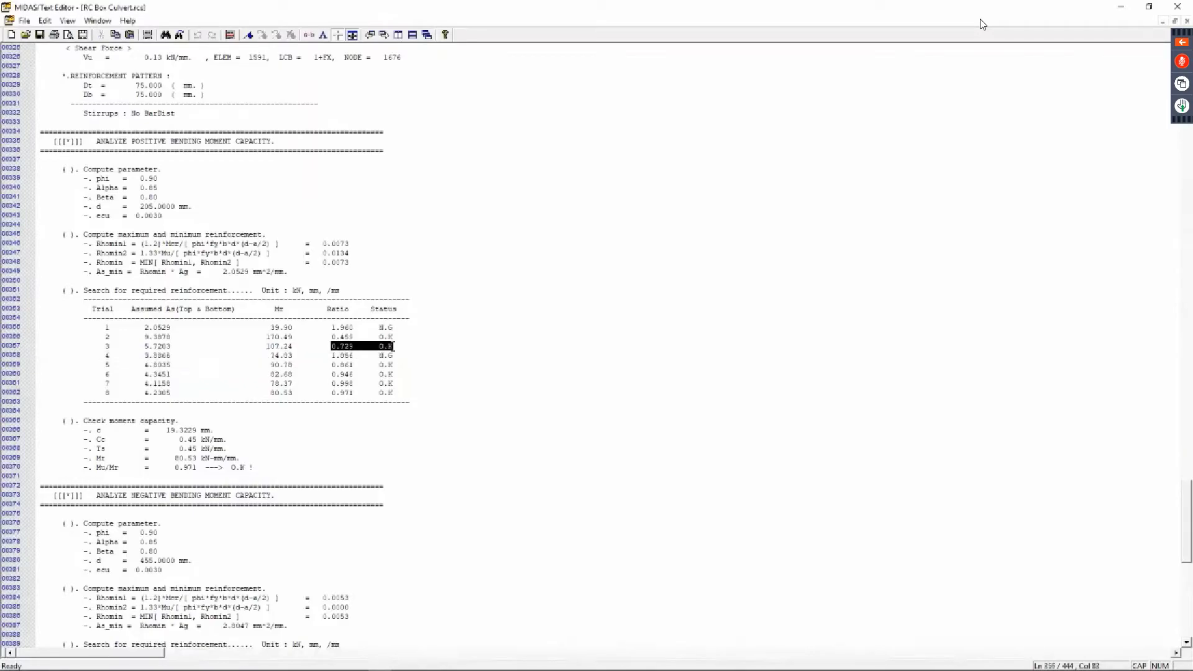
pyautogui.moveTo(144, 347); pyautogui.dragTo(171, 347)
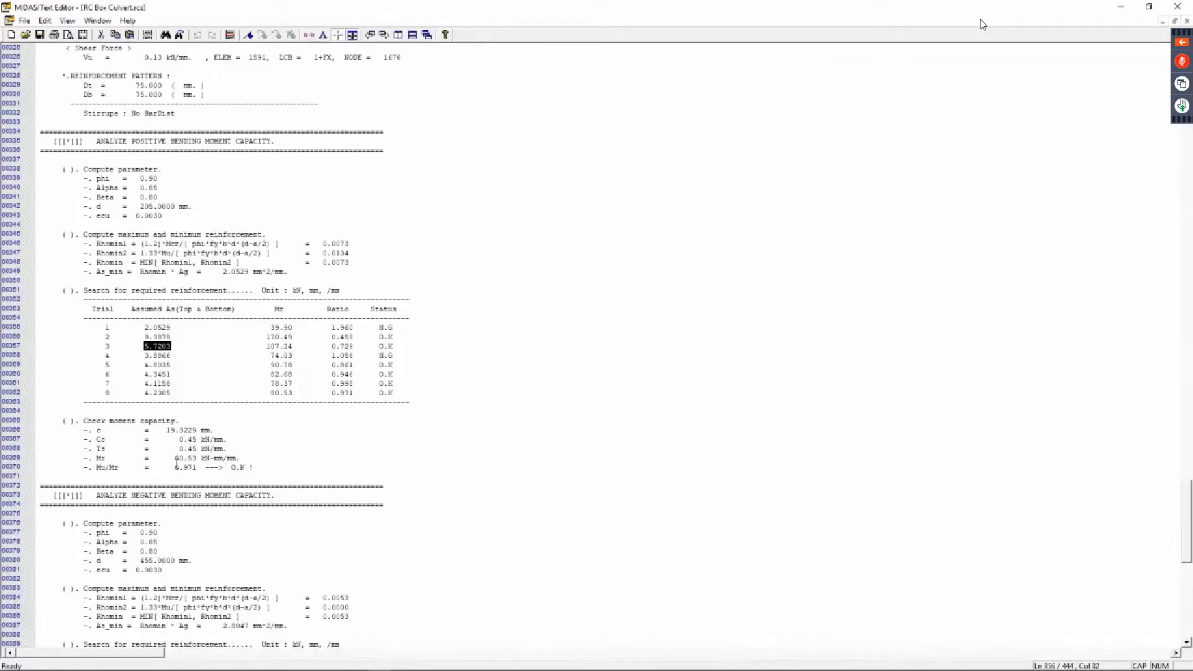
# Examine sub-domain BC's negative bending moment capacity calculation, including minimum reinforcement and the moment capacity check
pyautogui.scroll(-1, 177, 464)
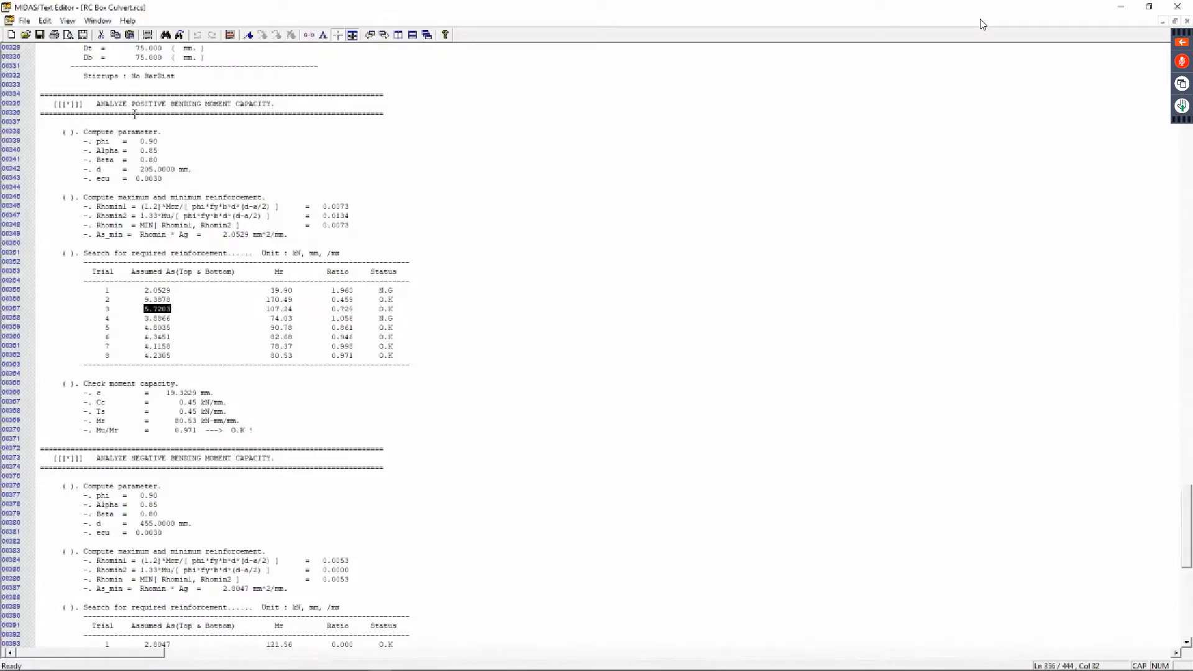
pyautogui.scroll(-3, 243, 378)
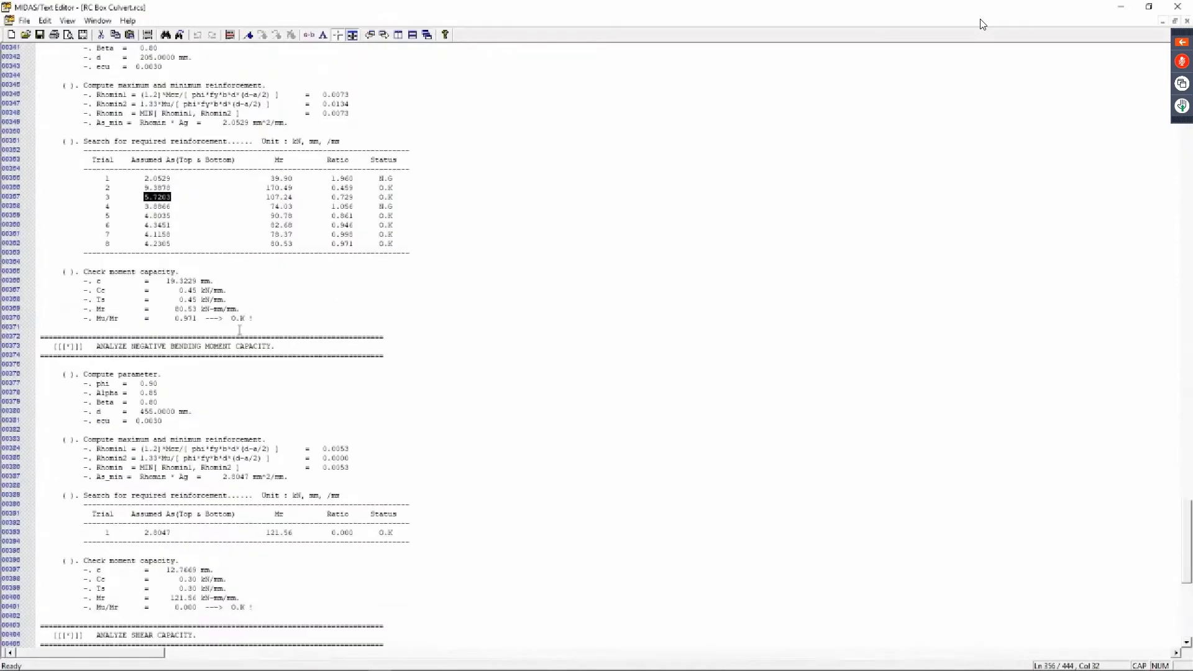
pyautogui.scroll(-1, 244, 383)
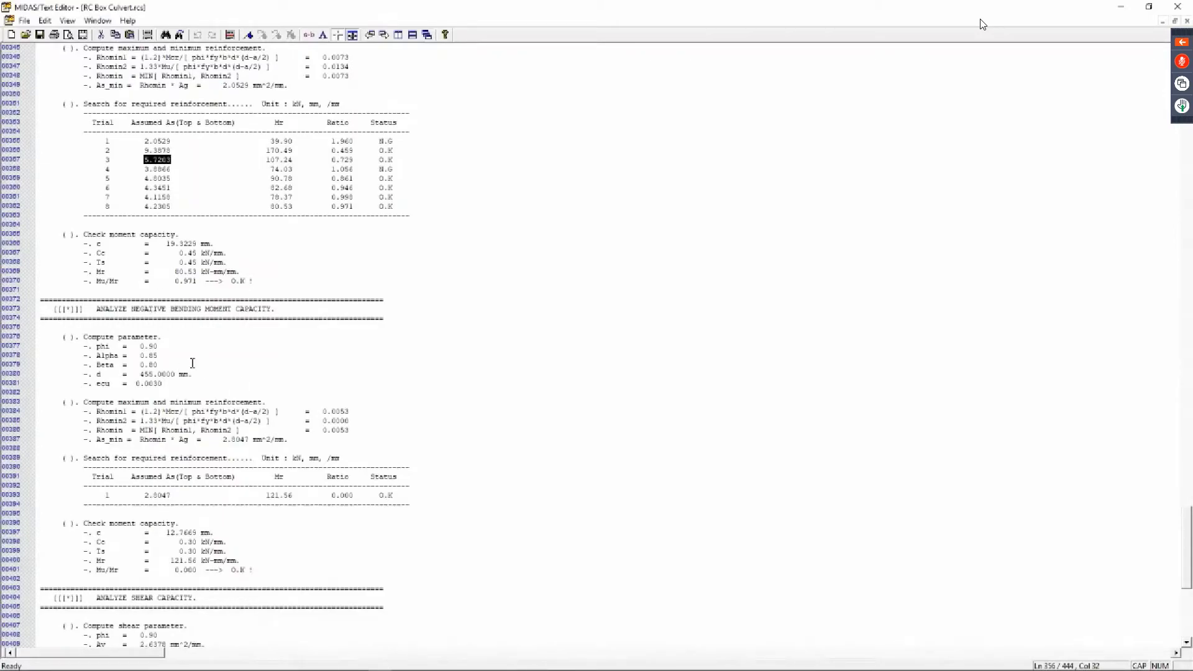
pyautogui.scroll(-3, 231, 441)
pyautogui.scroll(4, 231, 435)
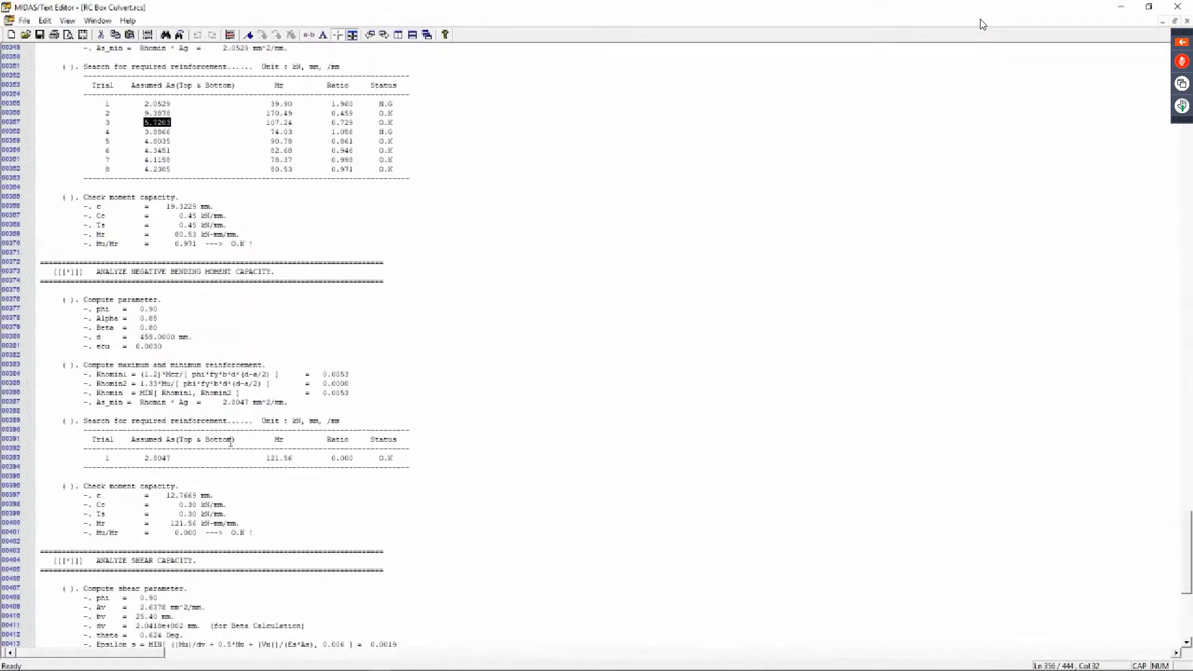
pyautogui.scroll(-3, 236, 389)
# Examine sub-domain BC's shear capacity calculation, stirrup spacing and the shear-induced tension check of the longitudinal reinforcement
pyautogui.scroll(-8, 261, 431)
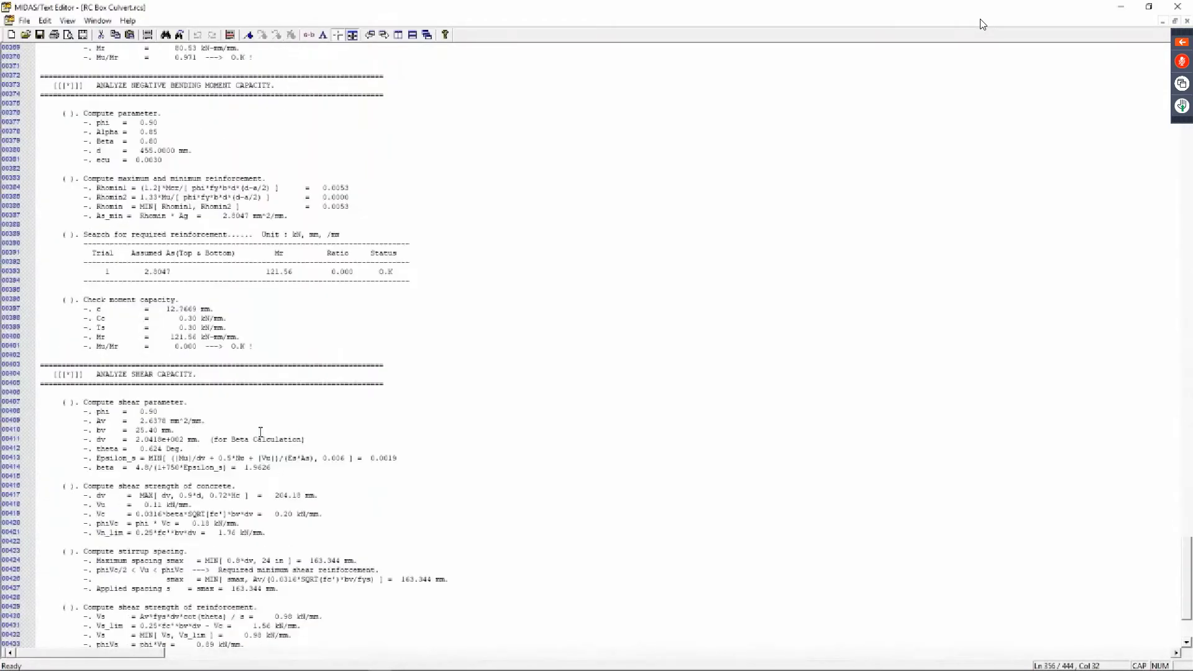
pyautogui.scroll(-5, 261, 430)
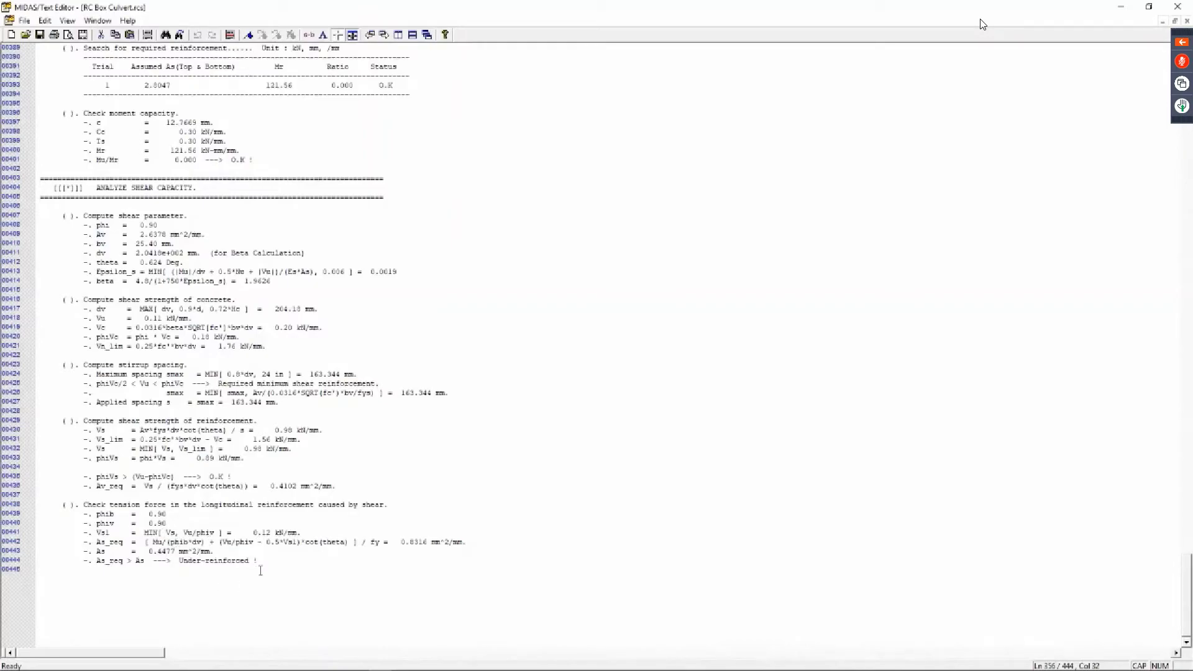
pyautogui.moveTo(265, 568); pyautogui.dragTo(176, 563)
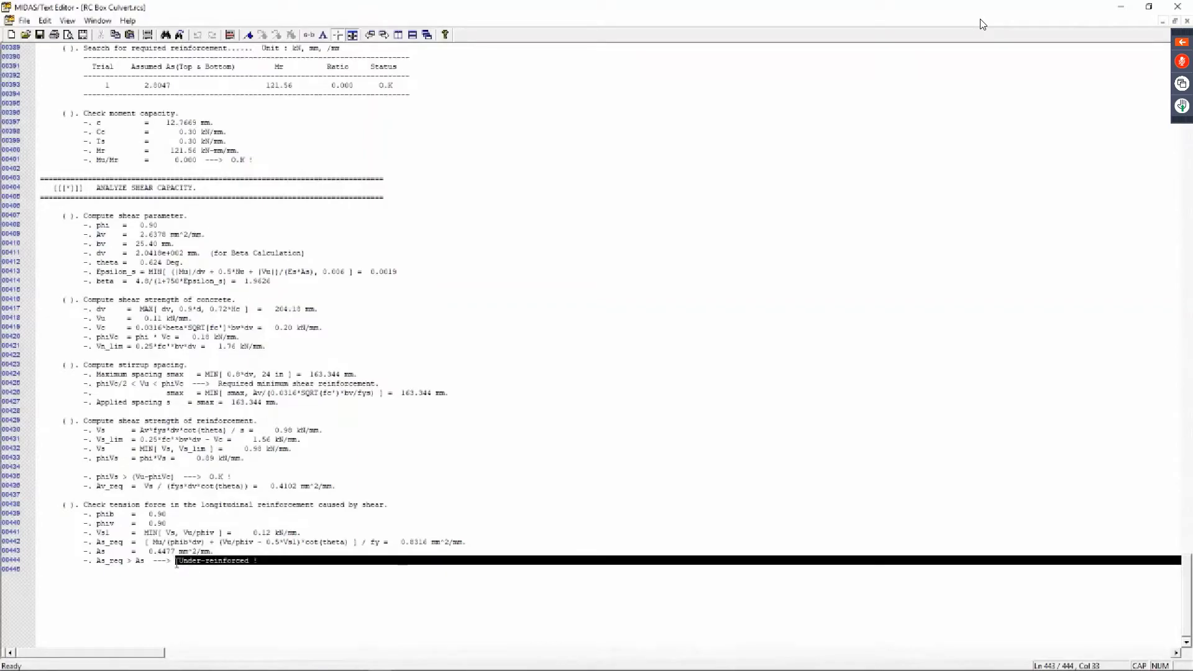
pyautogui.click(178, 588)
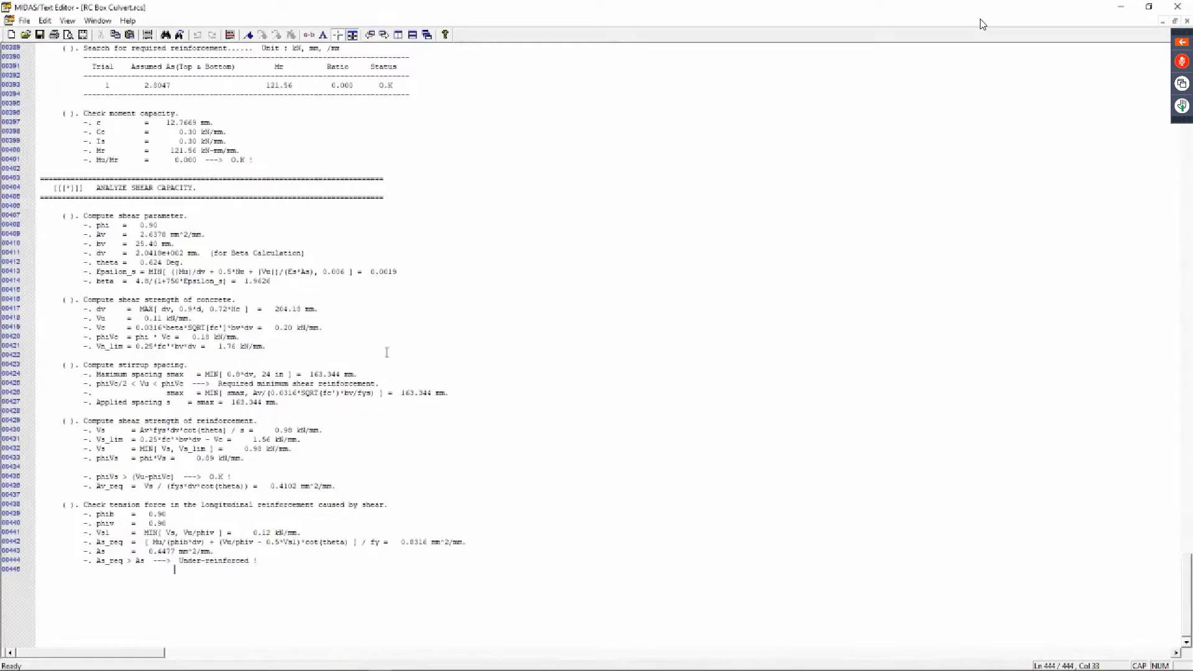
# Return to the load combination listing in the plate beam report, and close the temporary report without saving it
pyautogui.scroll(20, 386, 352)
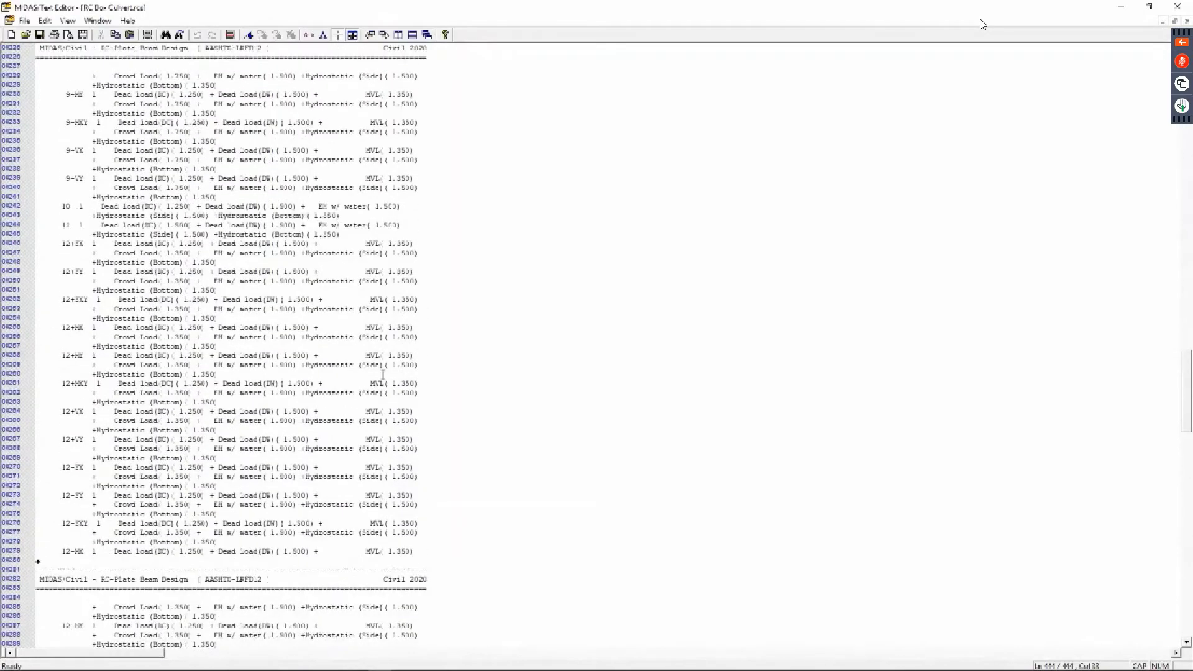
pyautogui.scroll(20, 383, 375)
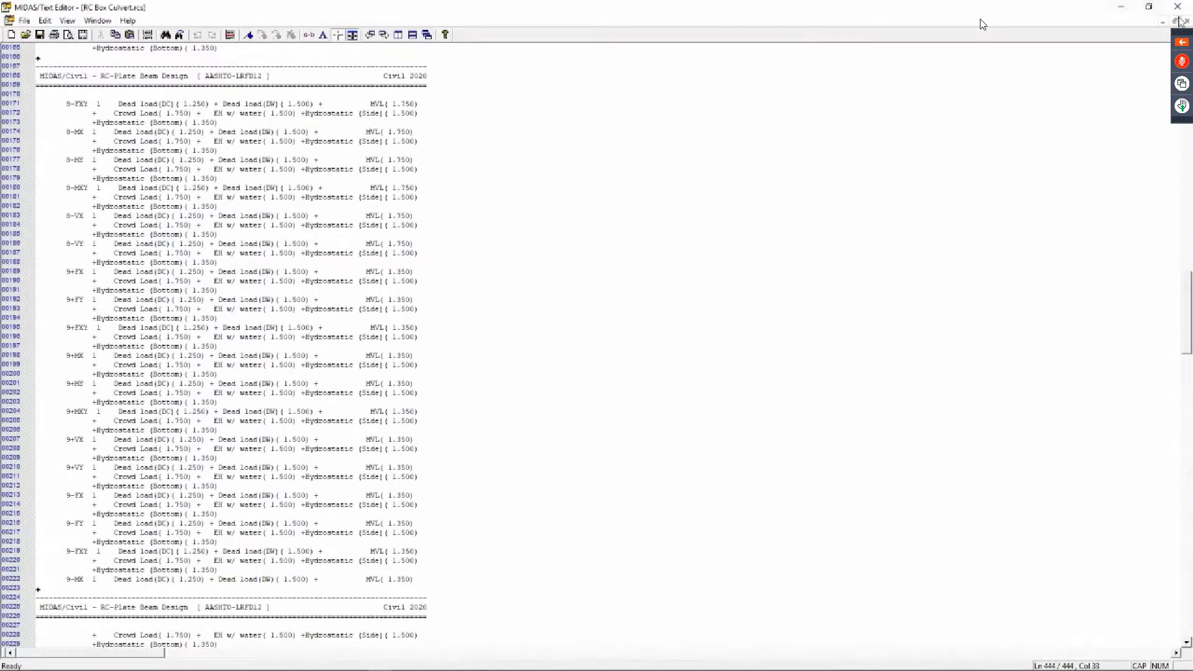
pyautogui.click(1184, 21)
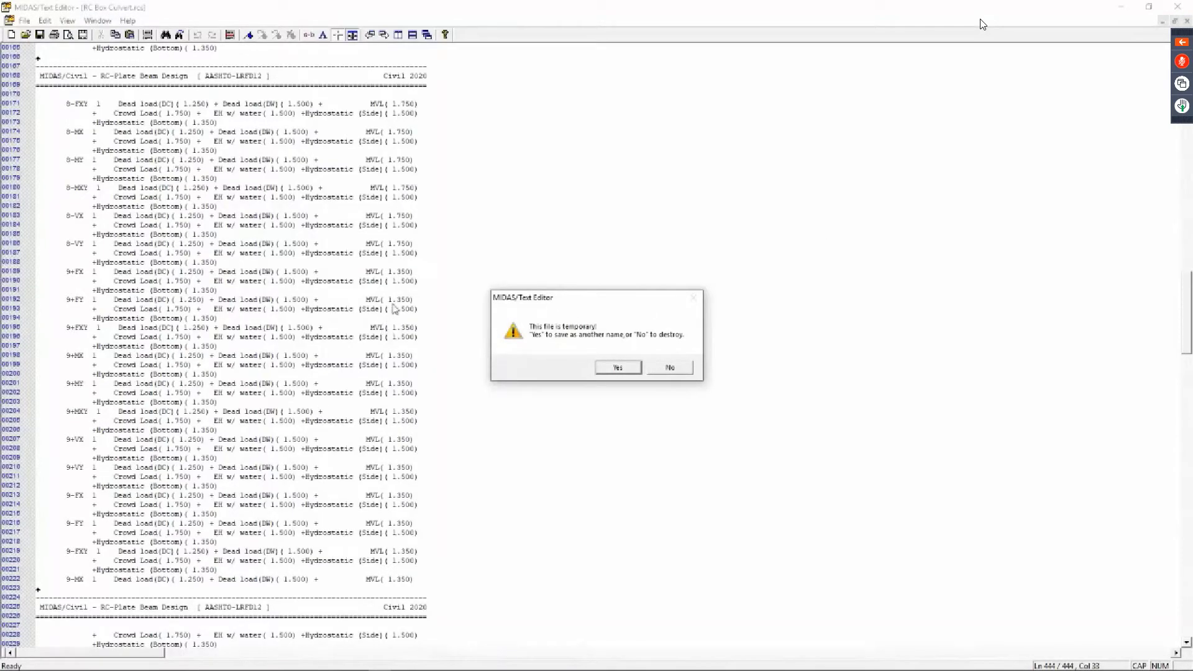
pyautogui.click(671, 368)
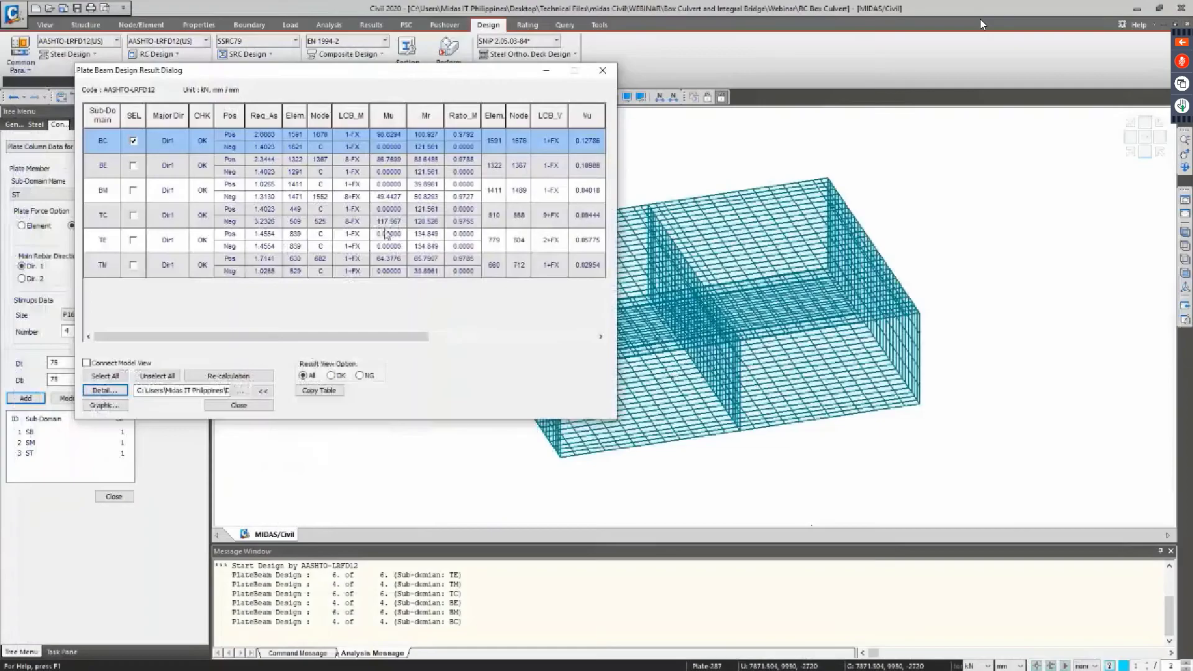
# Open sub-domain BC's graphic design report in a maximized window, review its section diagram and capacity checks, and close it
pyautogui.click(113, 407)
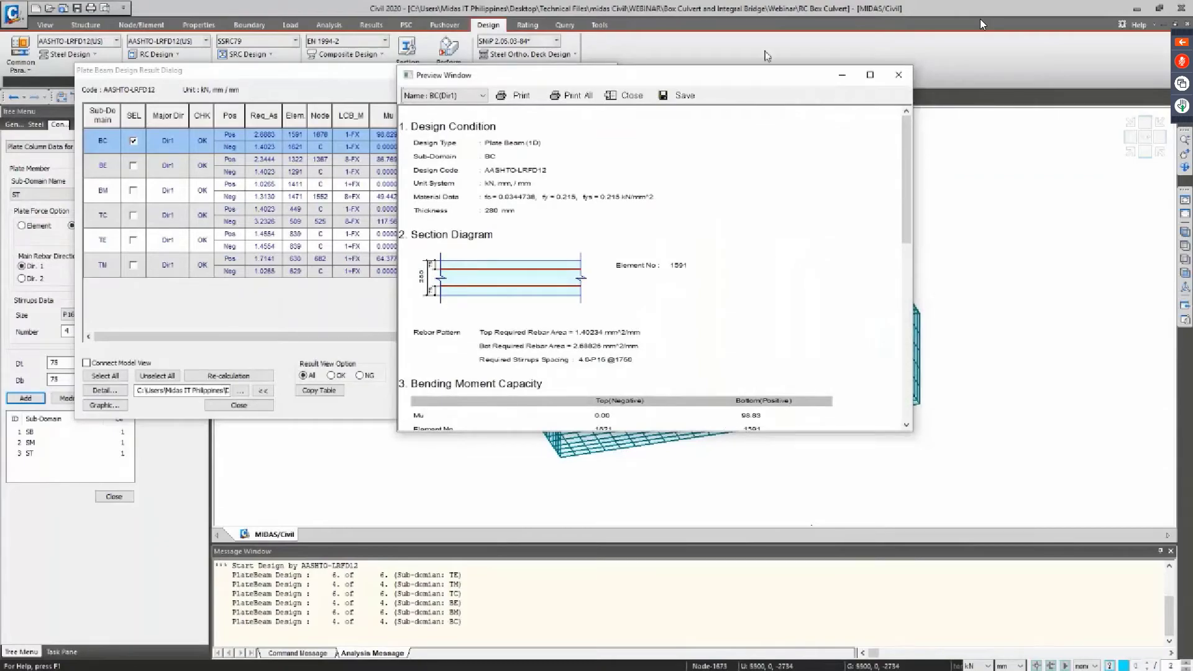
pyautogui.click(870, 75)
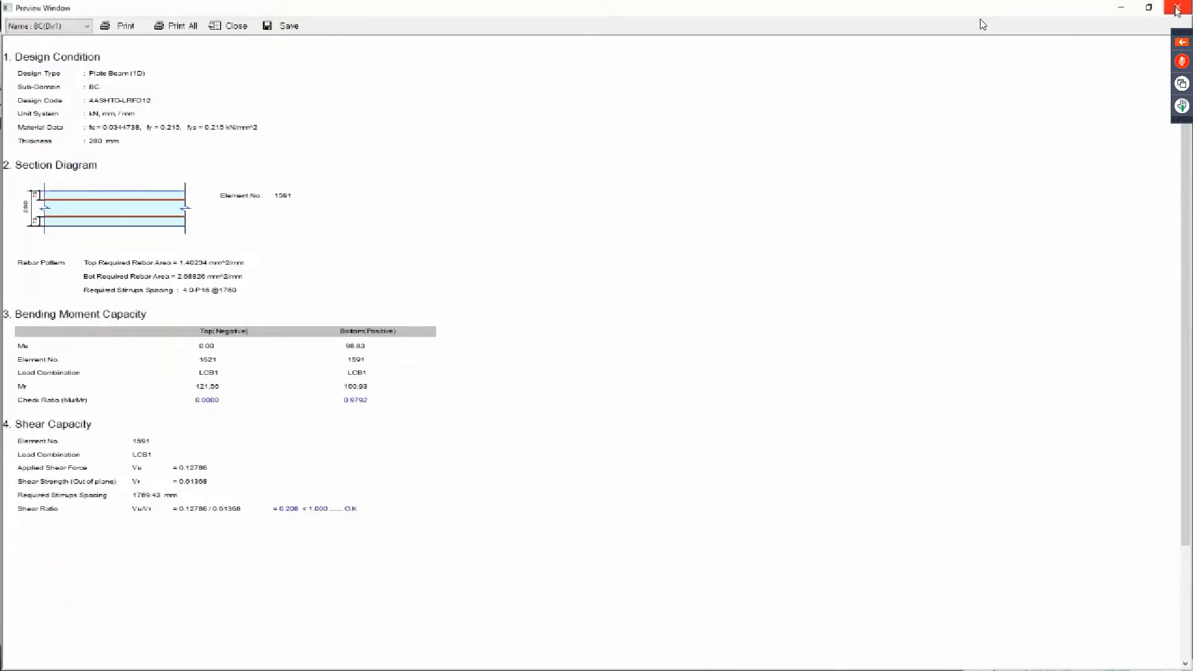
pyautogui.click(1177, 11)
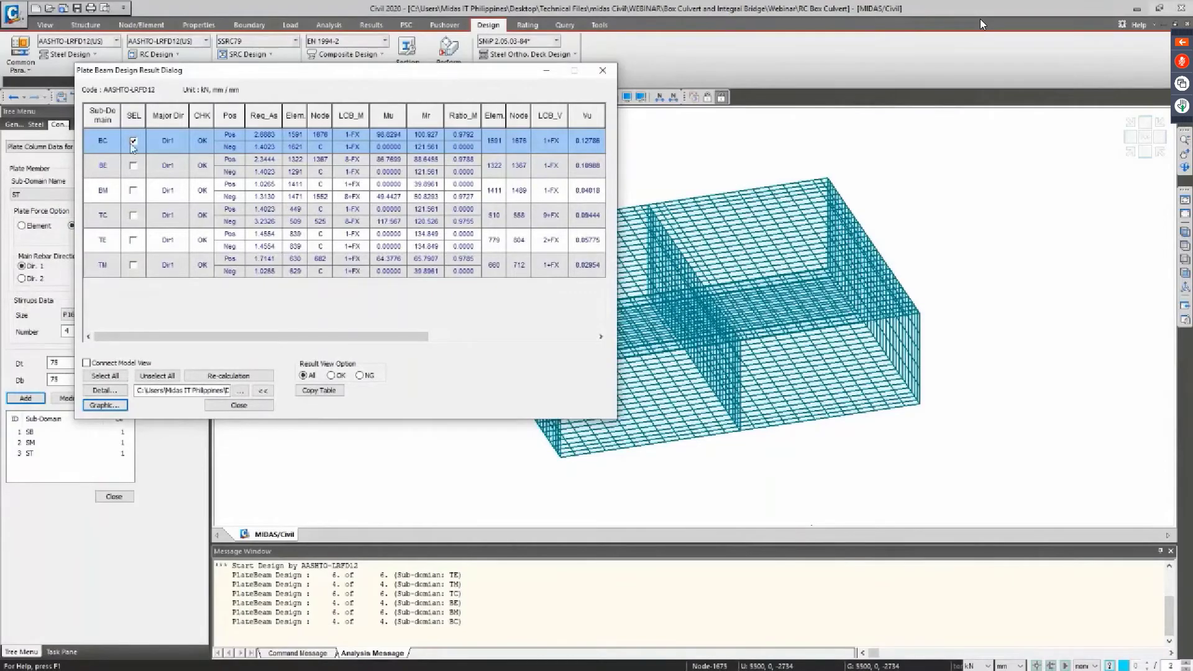
# Select all sub-domains in the plate beam design results and close the results dialog
pyautogui.click(105, 376)
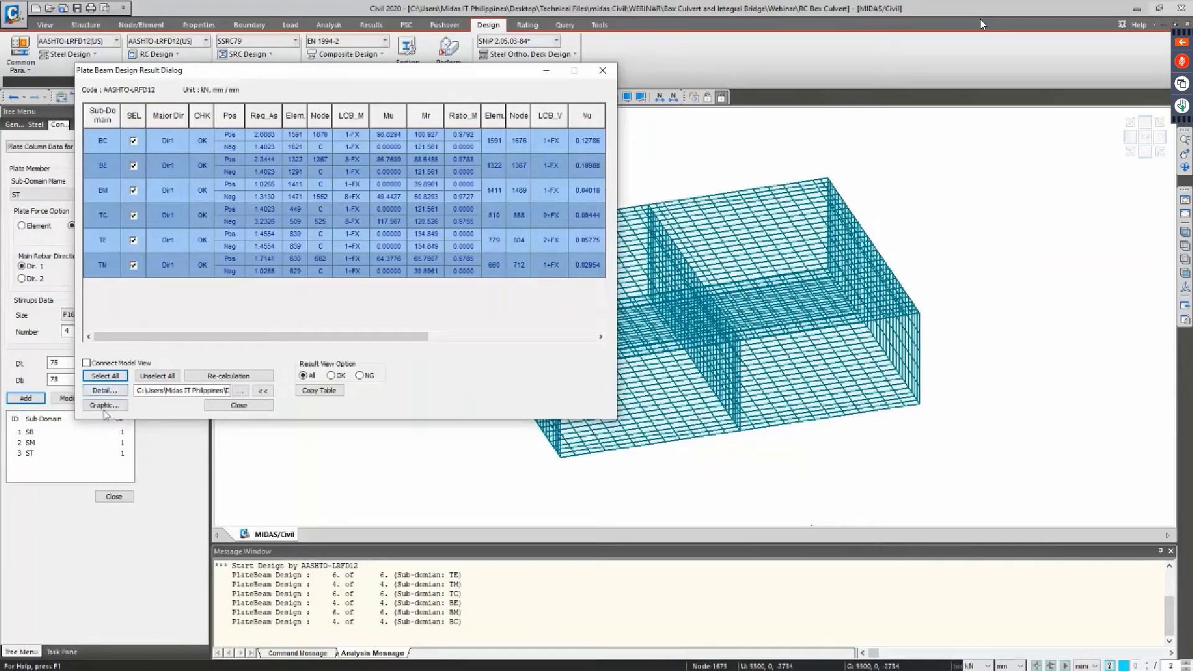
pyautogui.click(600, 72)
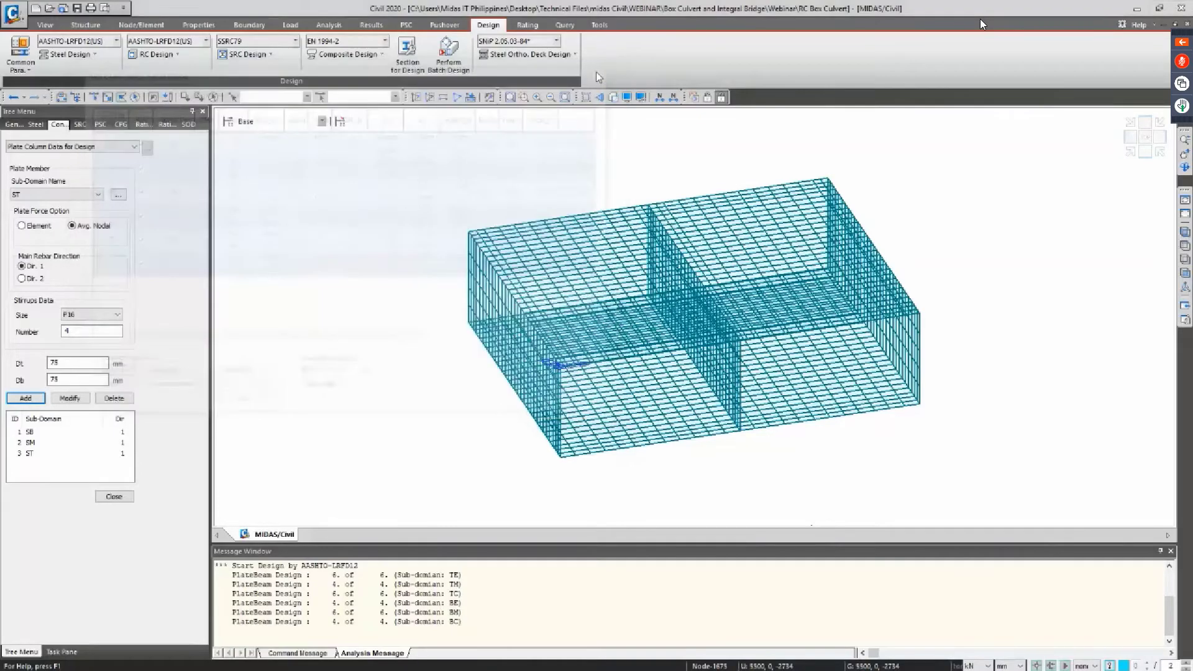
# Run the RC plate column design and move its results dialog clear of the window corner
pyautogui.click(178, 55)
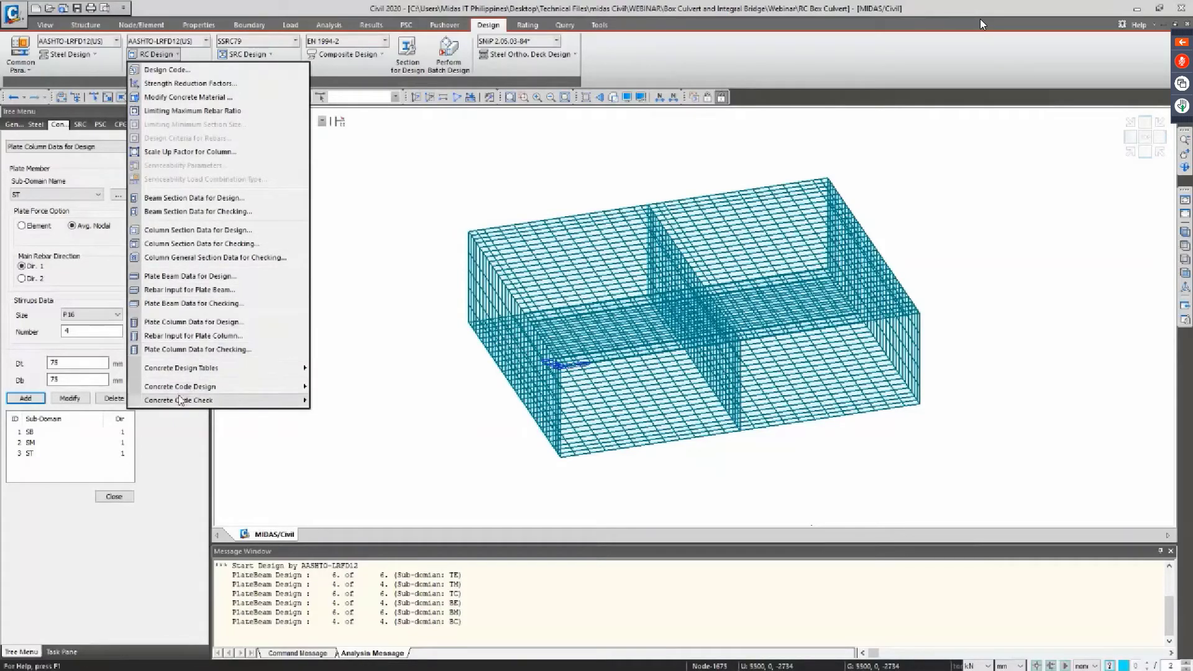
pyautogui.moveTo(193, 390)
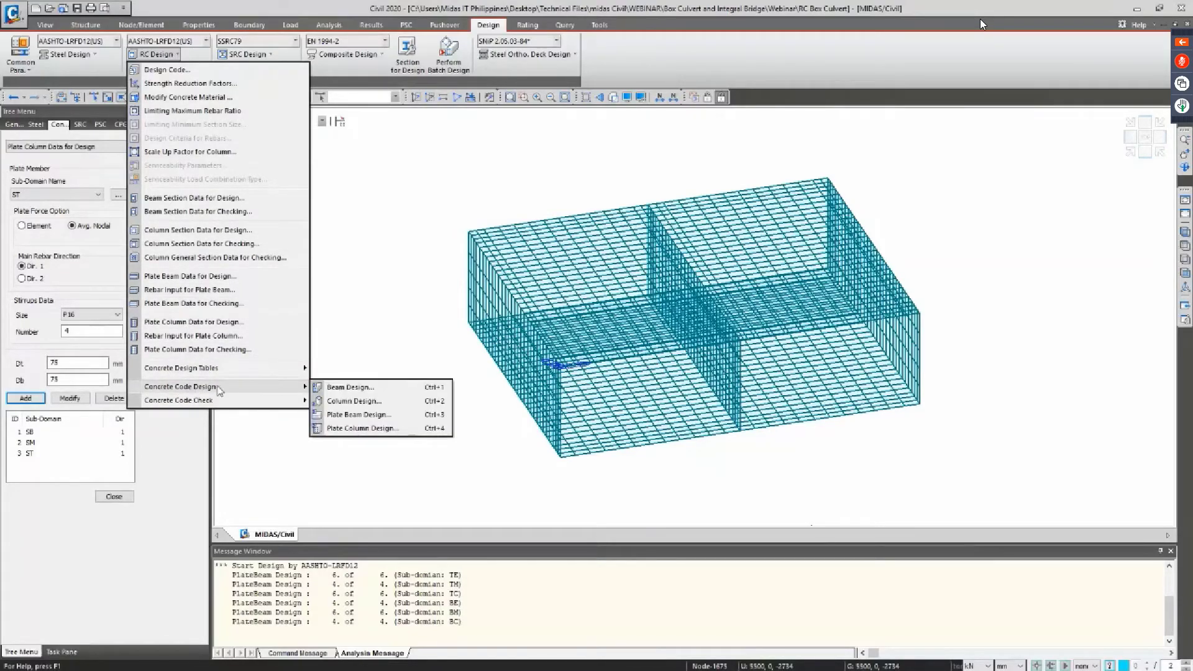
pyautogui.click(350, 428)
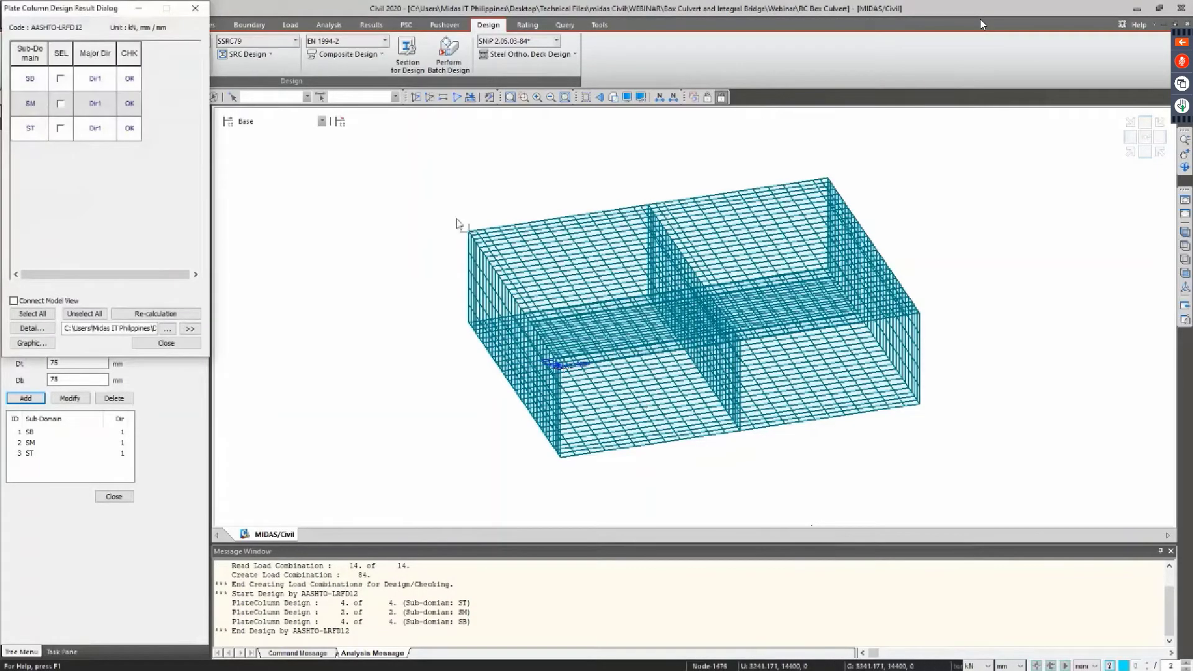
pyautogui.moveTo(106, 9); pyautogui.dragTo(329, 84)
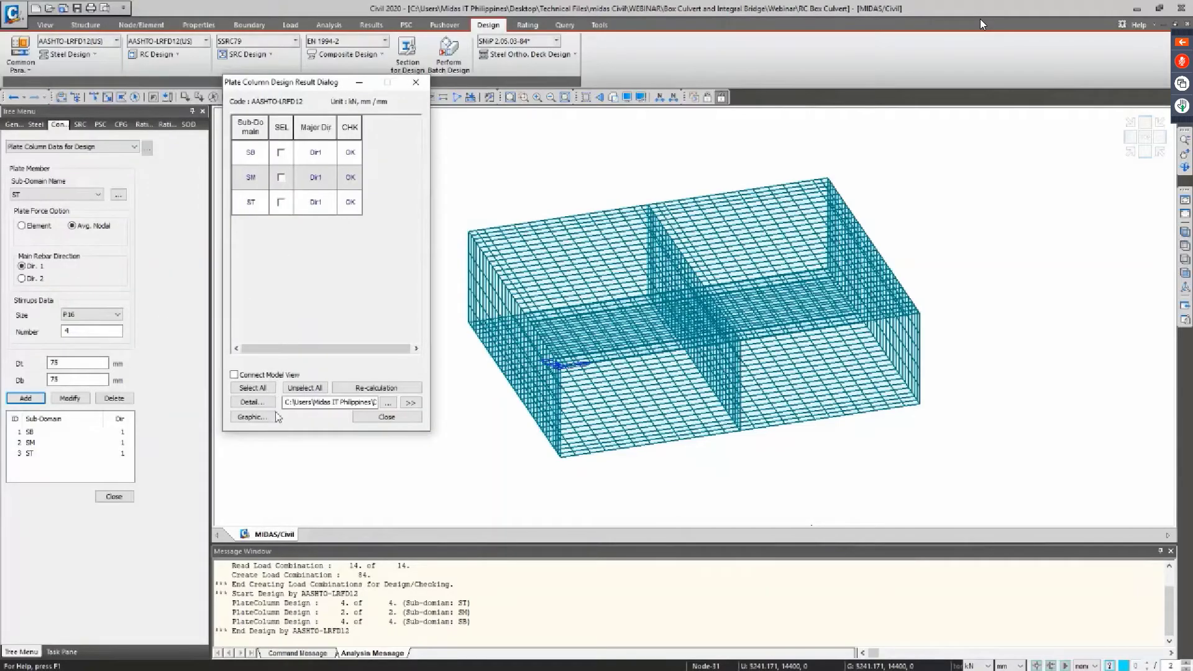
# Select sub-domain SB and expand the plate column results to examine required reinforcement, moment and shear ratios, and stirrups
pyautogui.click(281, 153)
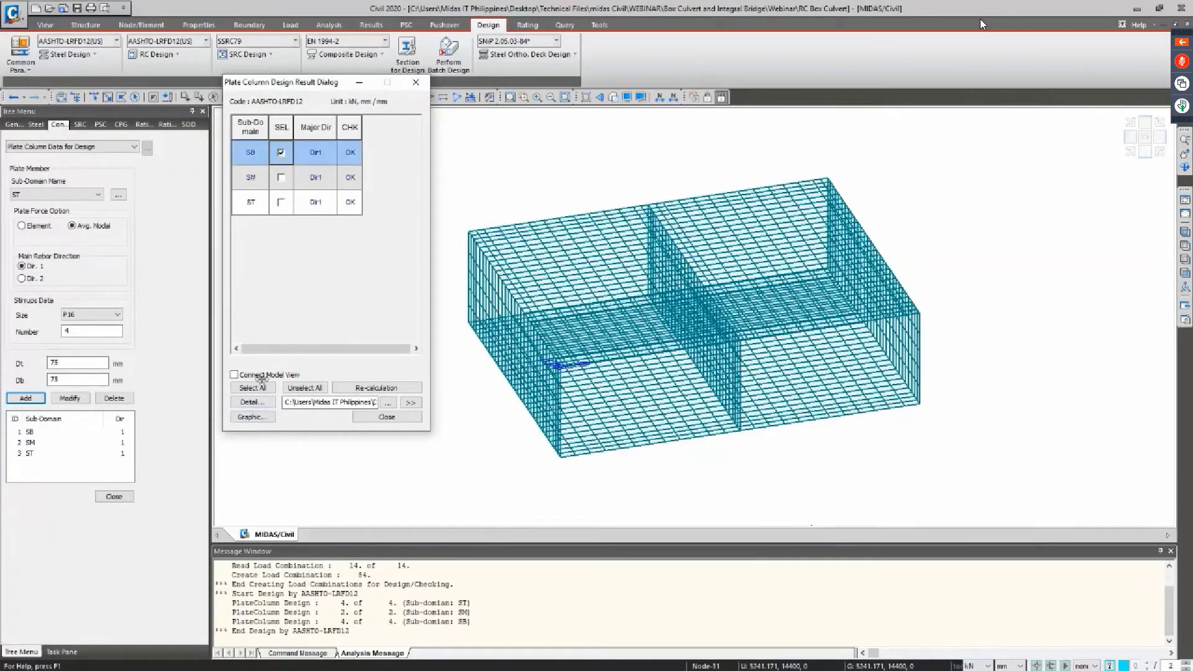
pyautogui.click(410, 407)
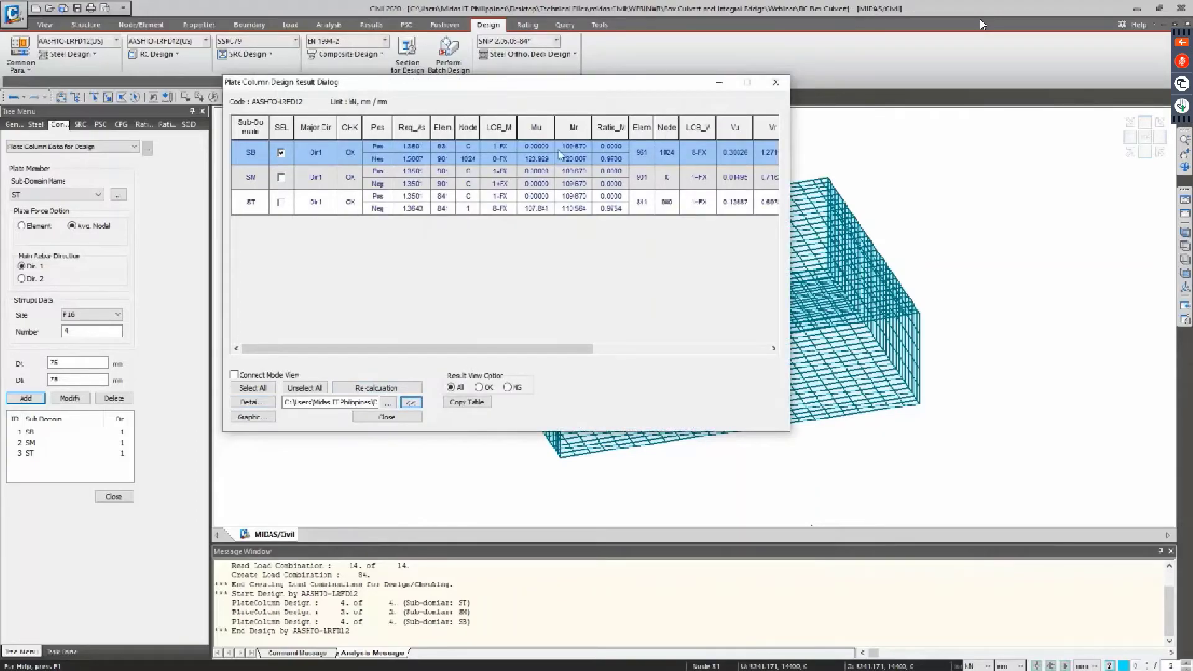
pyautogui.moveTo(511, 348); pyautogui.dragTo(548, 362)
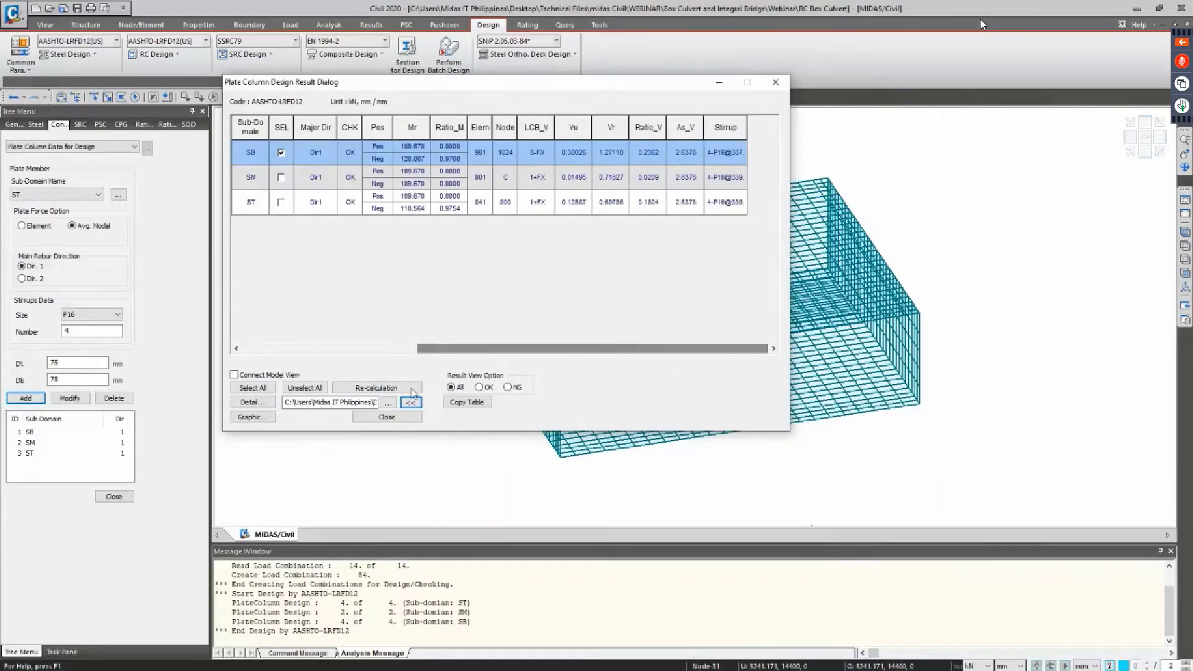
# Open sub-domain SB's detailed plate column design report in a maximized window and examine its load combination definitions
pyautogui.click(266, 402)
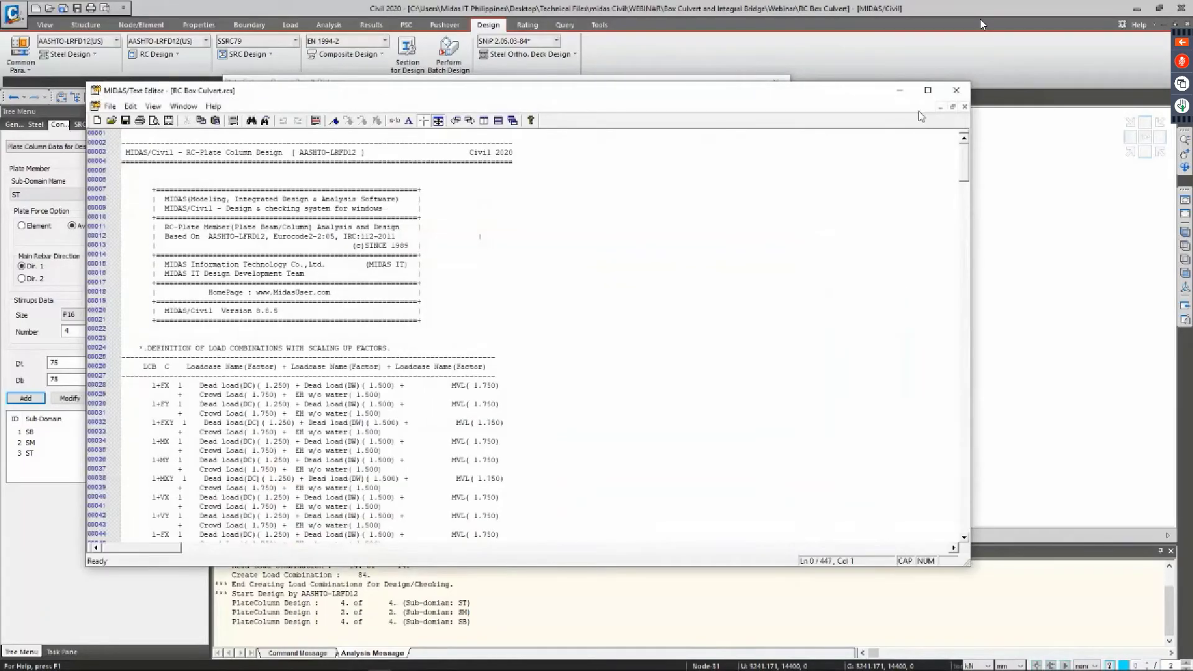
pyautogui.doubleClick(929, 103)
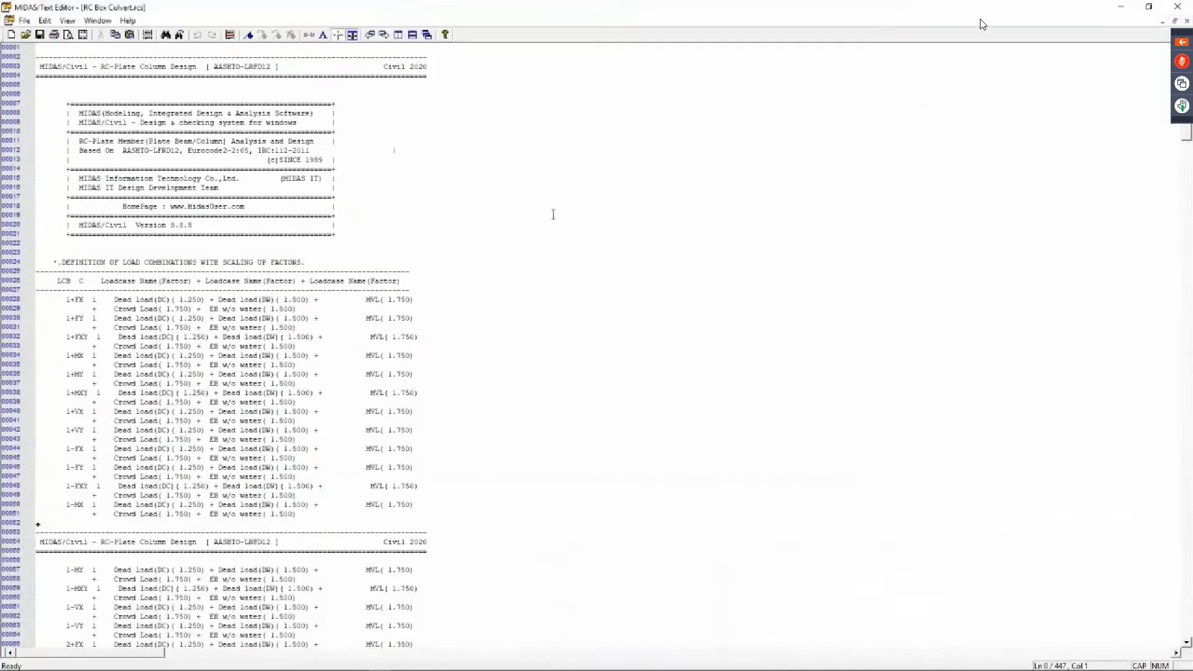
pyautogui.scroll(-1, 276, 235)
pyautogui.scroll(1, 224, 76)
pyautogui.scroll(-20, 376, 359)
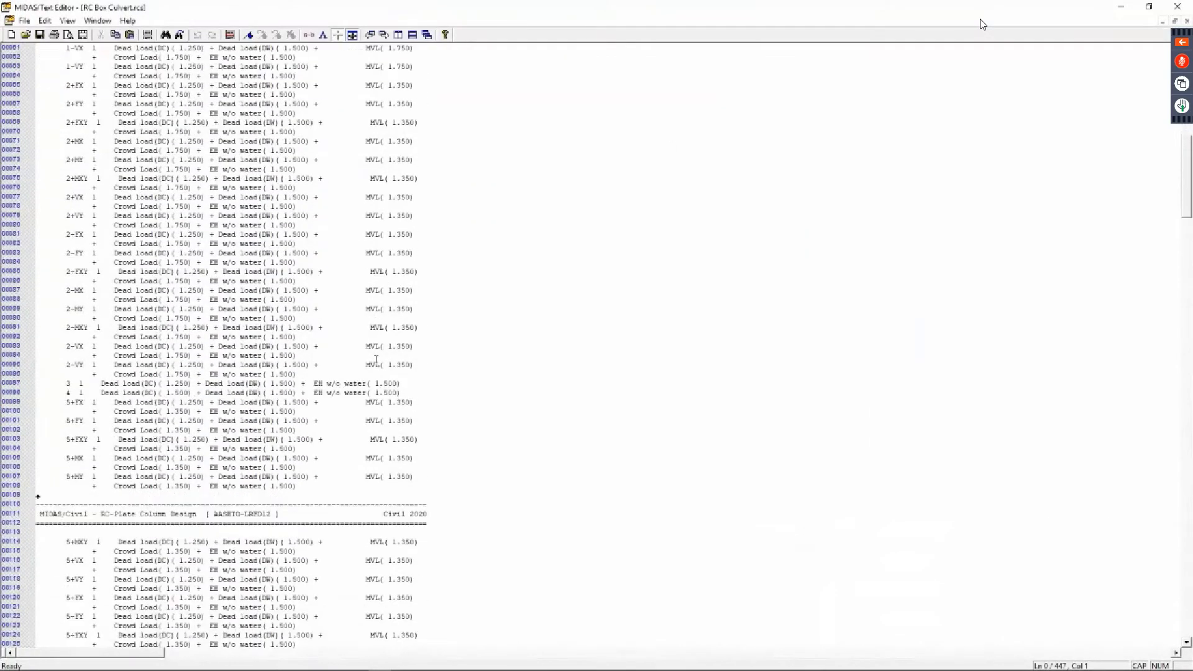
pyautogui.scroll(15, 376, 360)
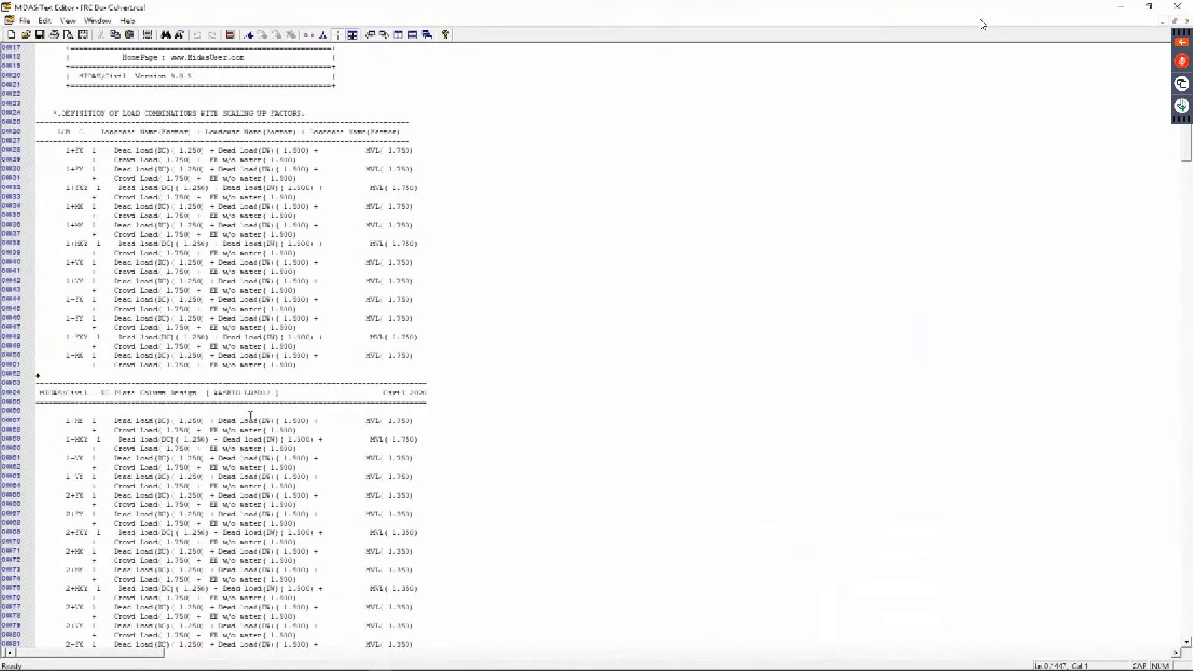
pyautogui.scroll(-20, 250, 415)
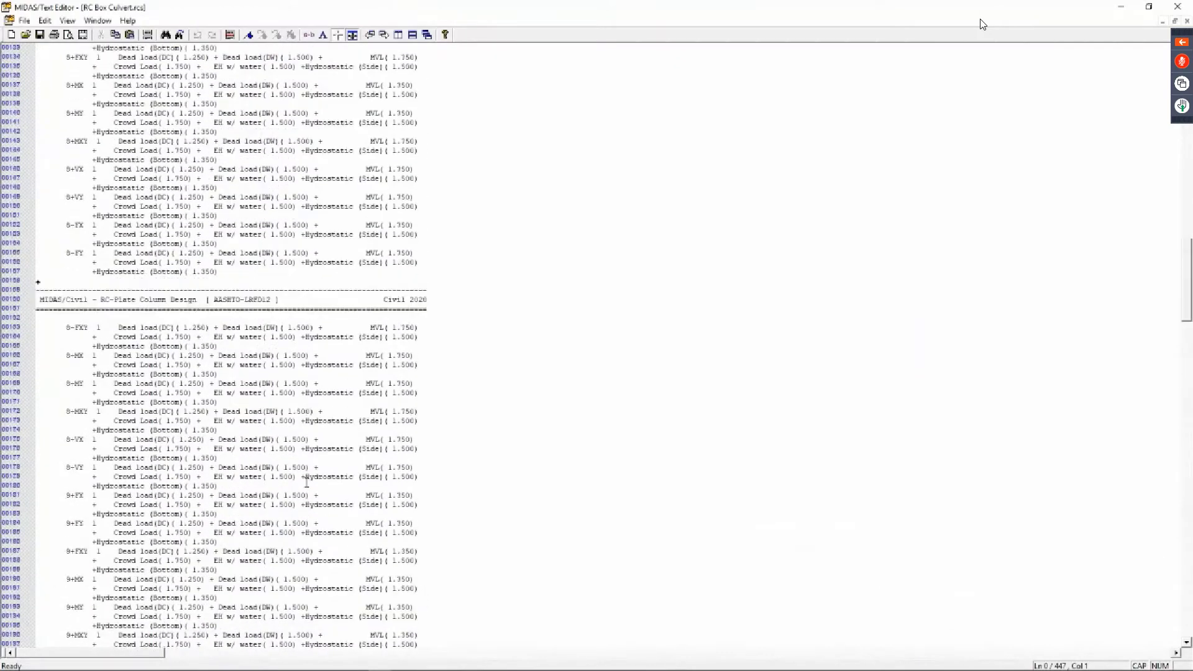
# Examine sub-domain SB's plate column data, governing bending, axial and shear forces, and reinforcement pattern in the report
pyautogui.scroll(-20, 306, 482)
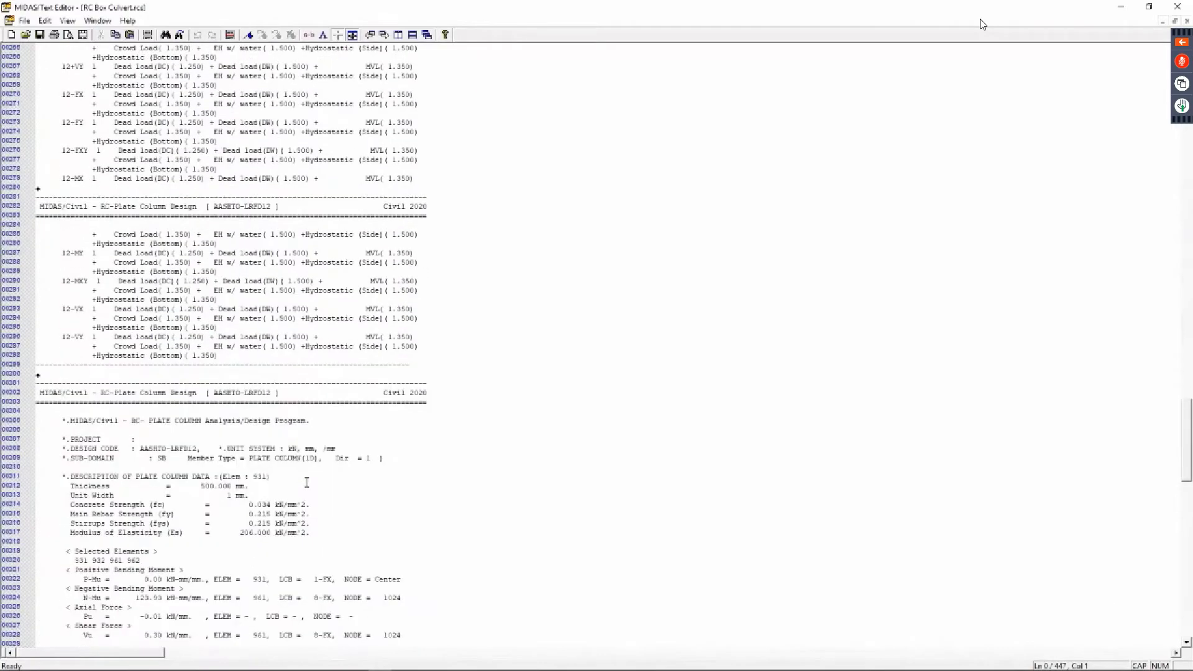
pyautogui.scroll(-7, 306, 482)
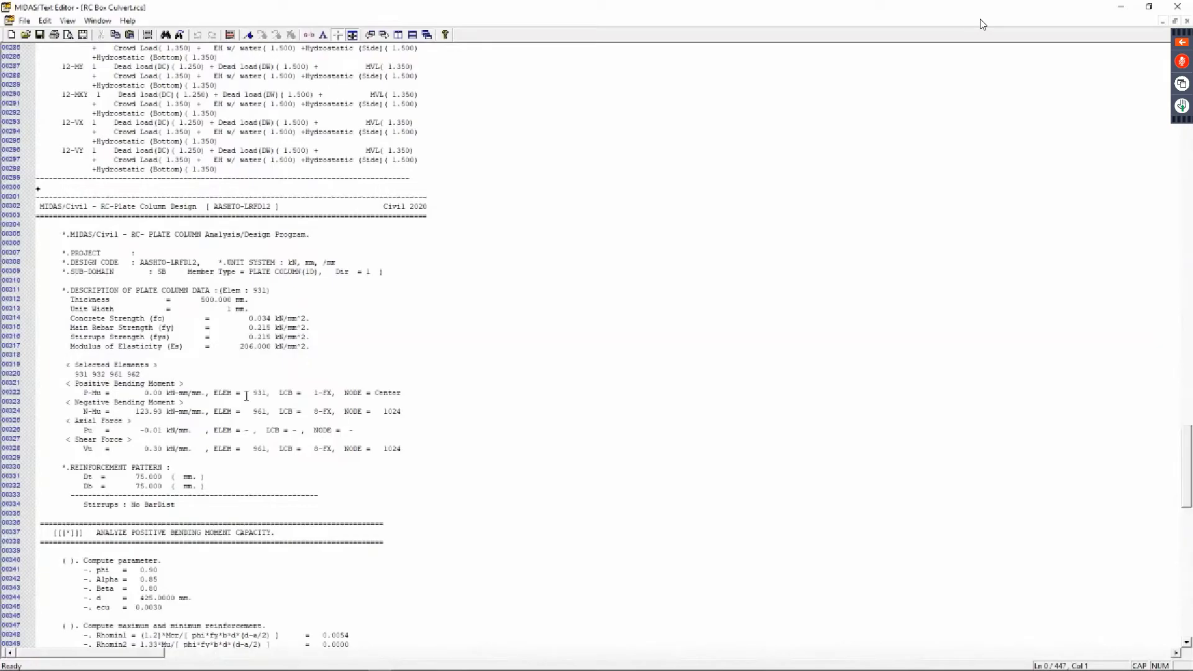
pyautogui.scroll(-3, 215, 411)
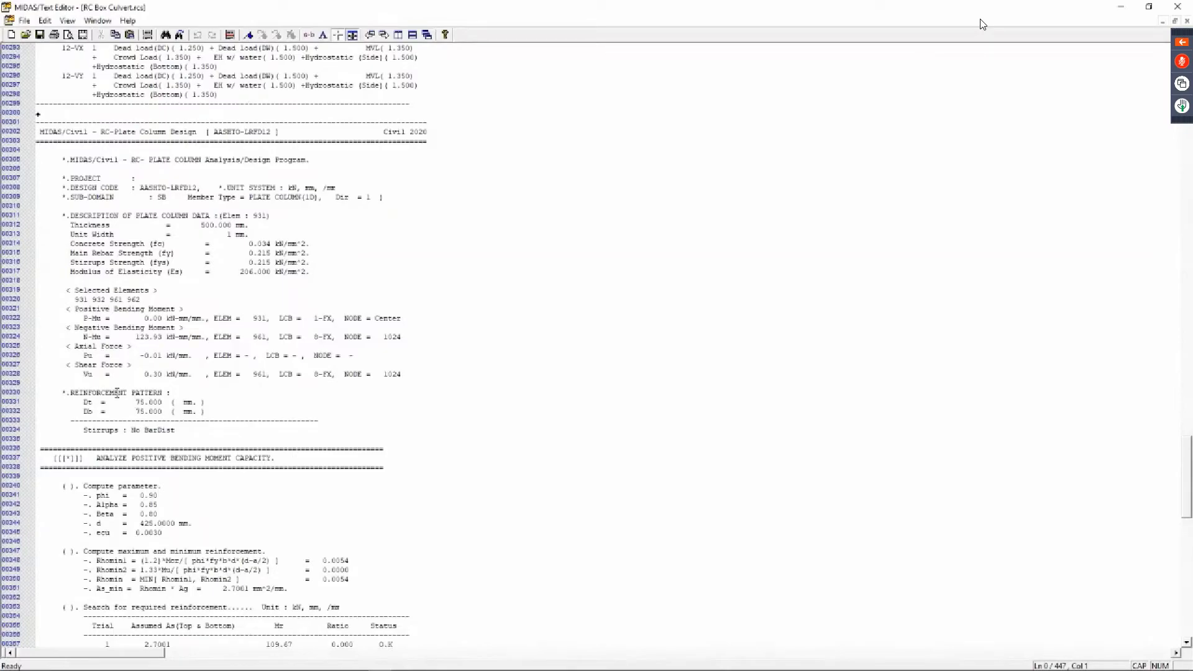
# Examine the positive bending moment capacity analysis in sub-domain SB's report, including minimum reinforcement and the moment capacity check
pyautogui.scroll(-7, 237, 398)
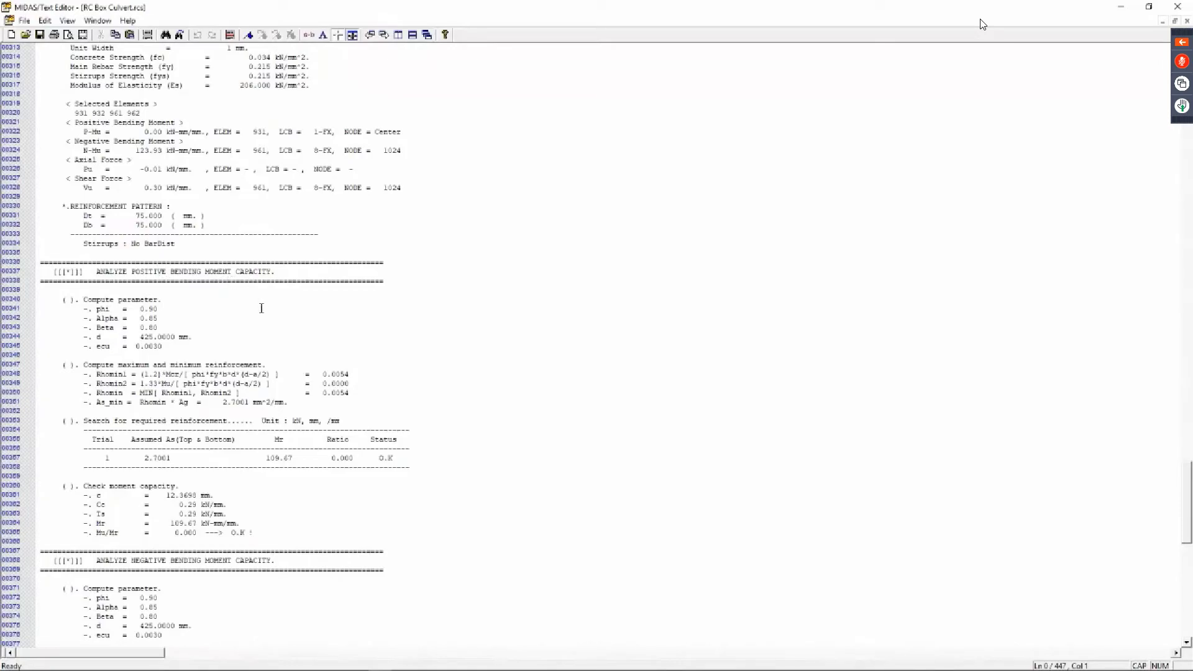
pyautogui.scroll(-1, 264, 320)
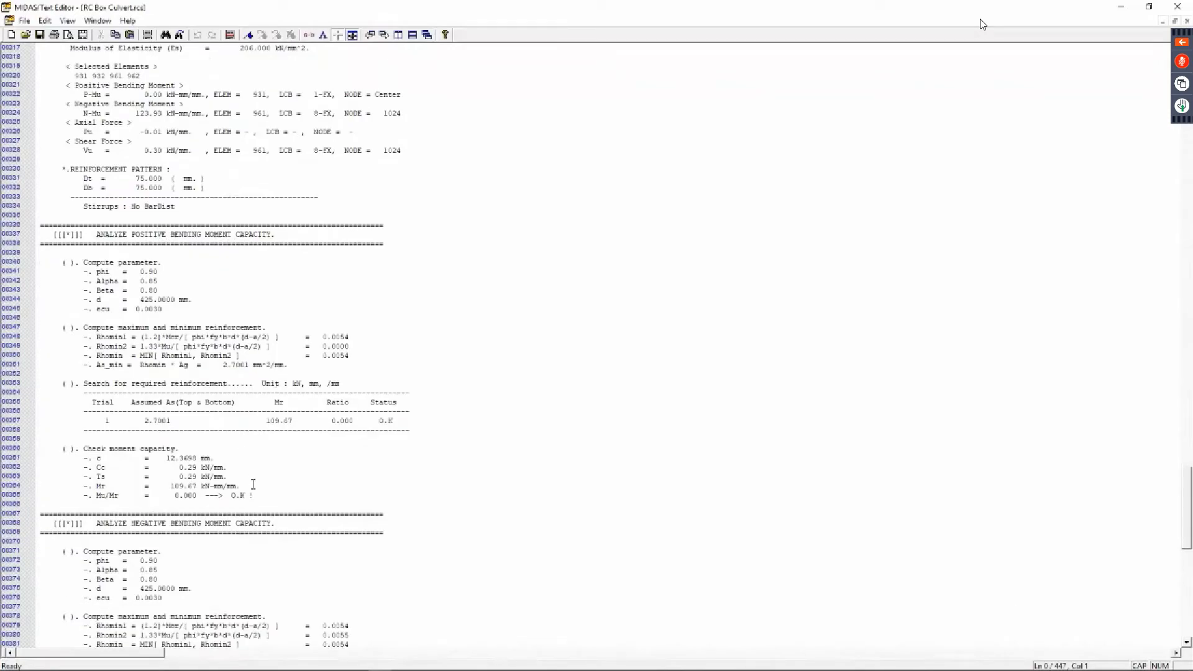
pyautogui.scroll(-3, 264, 476)
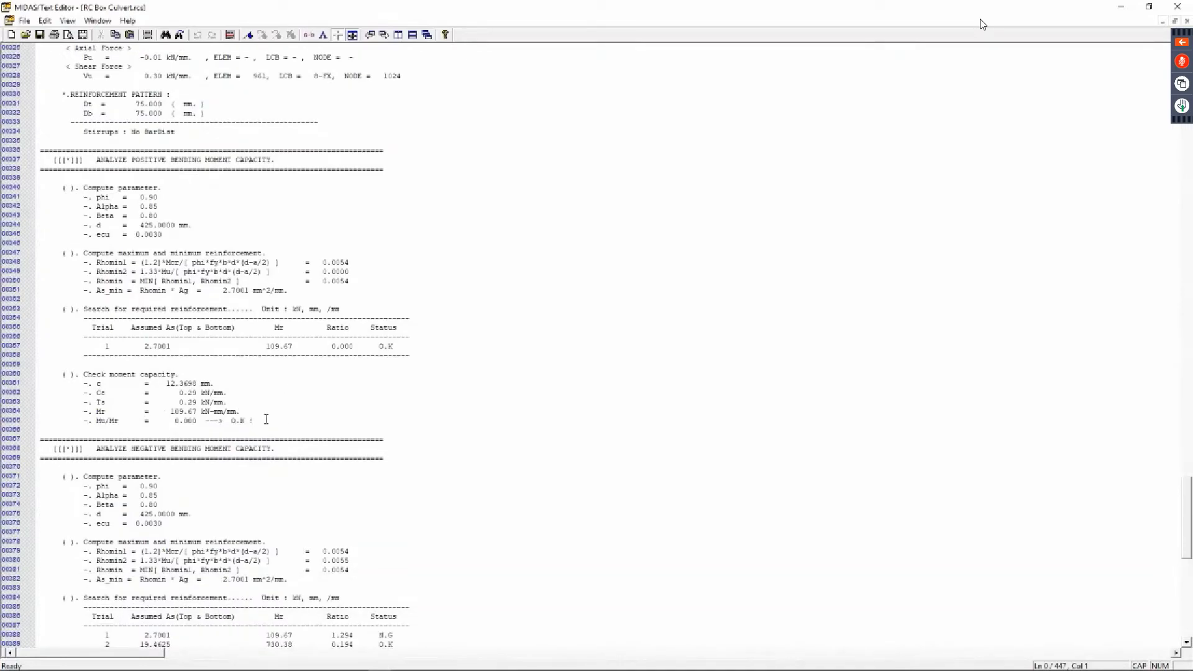
pyautogui.scroll(-1, 266, 420)
pyautogui.scroll(-2, 266, 418)
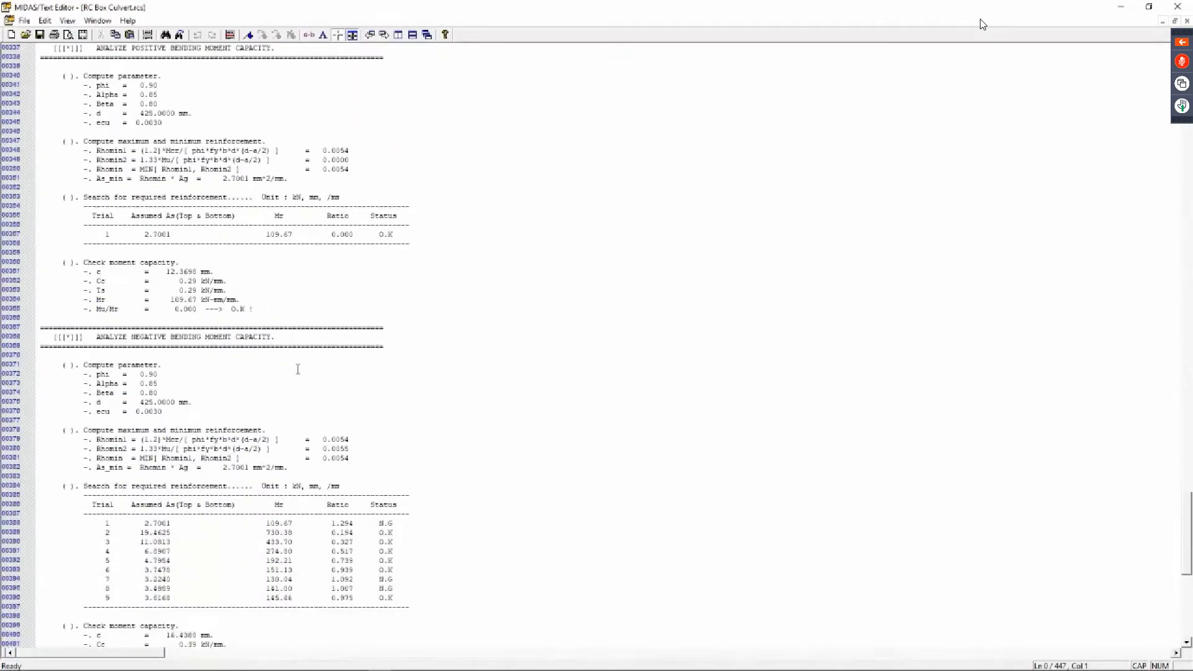
# Examine the required reinforcement trials, ratios and statuses in the report's negative bending moment capacity analysis
pyautogui.scroll(2, 305, 311)
pyautogui.scroll(-4, 204, 248)
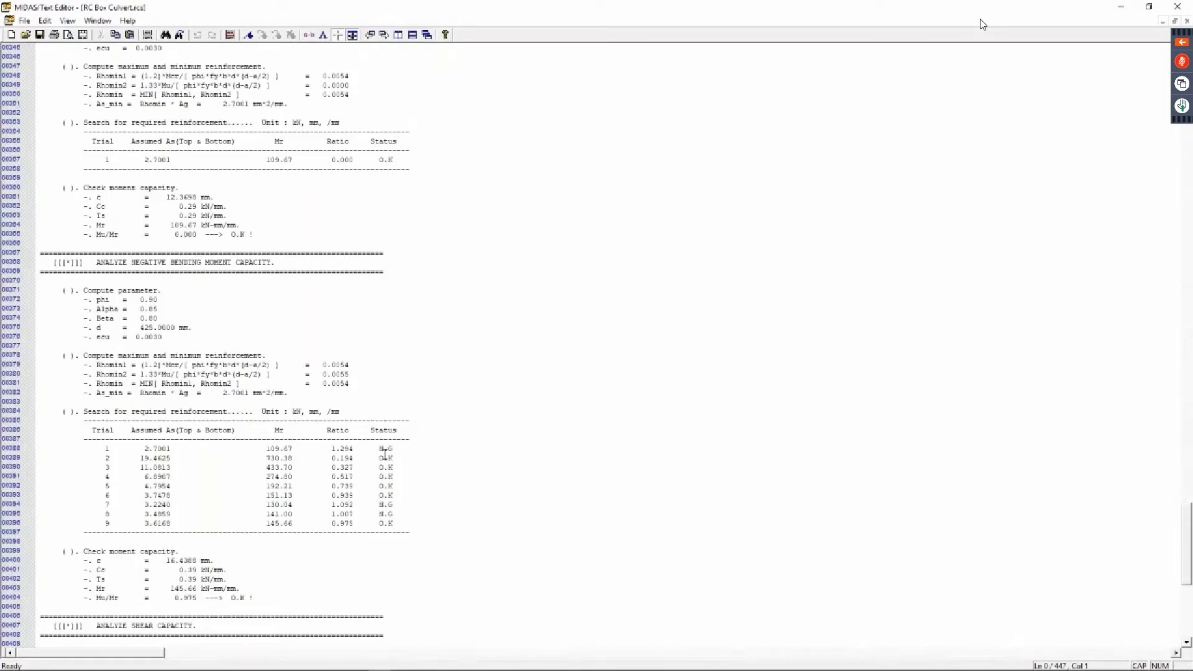
pyautogui.click(386, 458)
pyautogui.moveTo(327, 459); pyautogui.dragTo(372, 467)
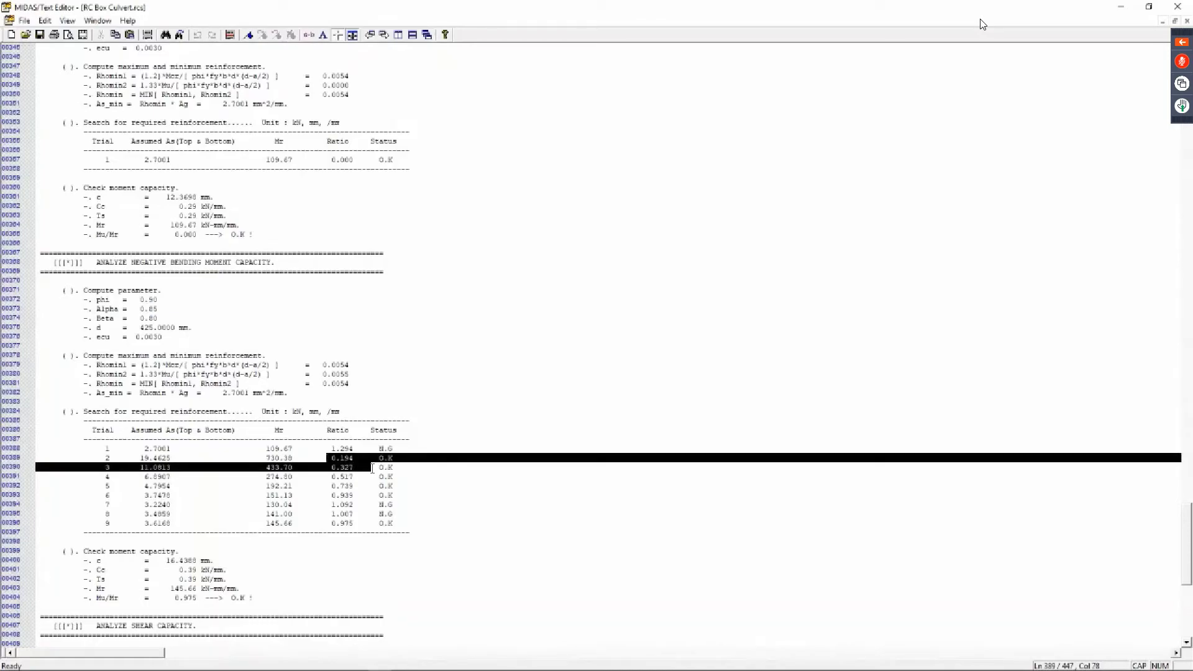
pyautogui.click(267, 466)
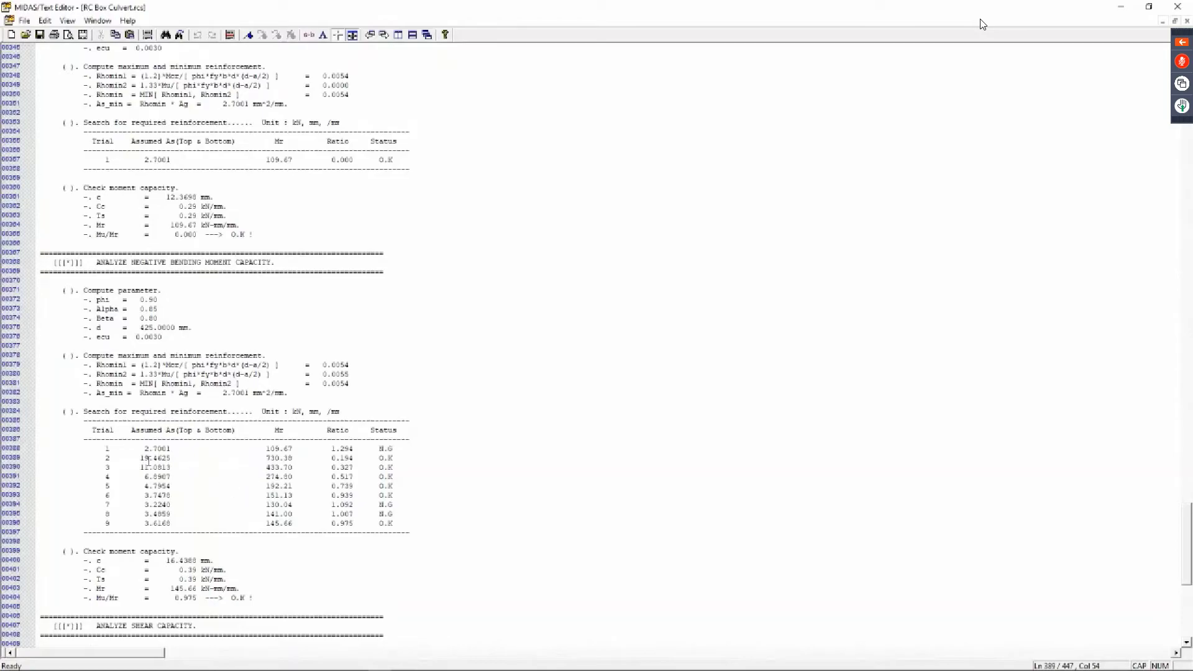
# Examine the report's shear capacity analysis, covering concrete shear strength, stirrup spacing and longitudinal reinforcement tension
pyautogui.scroll(-4, 218, 479)
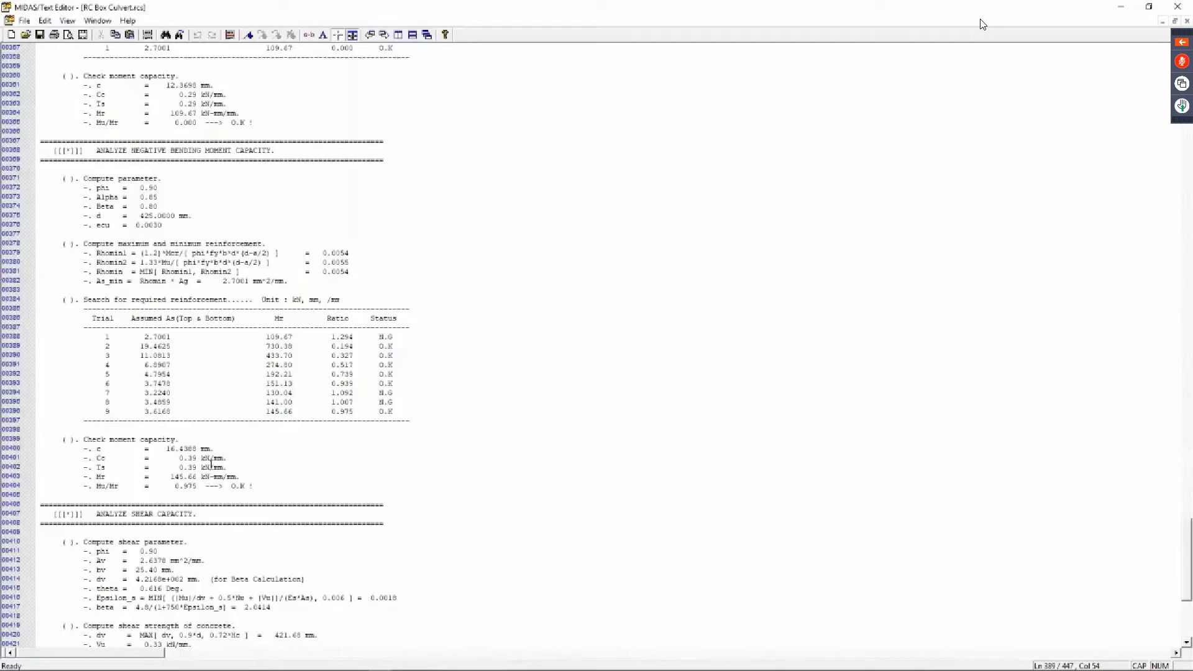
pyautogui.scroll(-8, 220, 367)
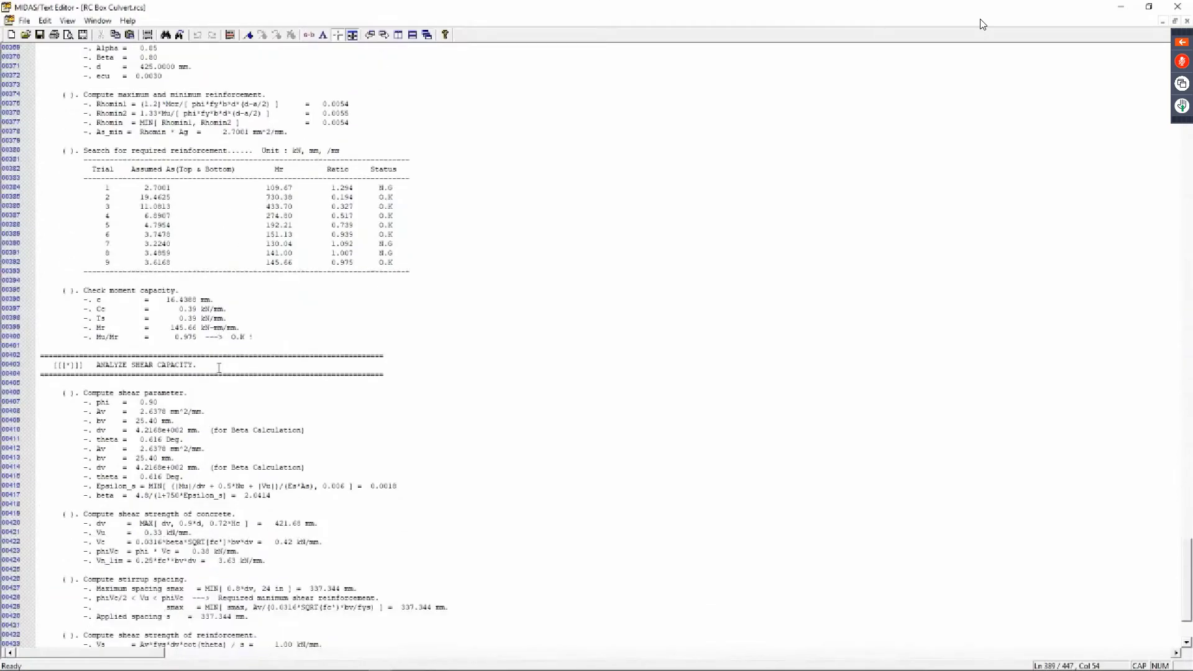
pyautogui.scroll(-5, 225, 367)
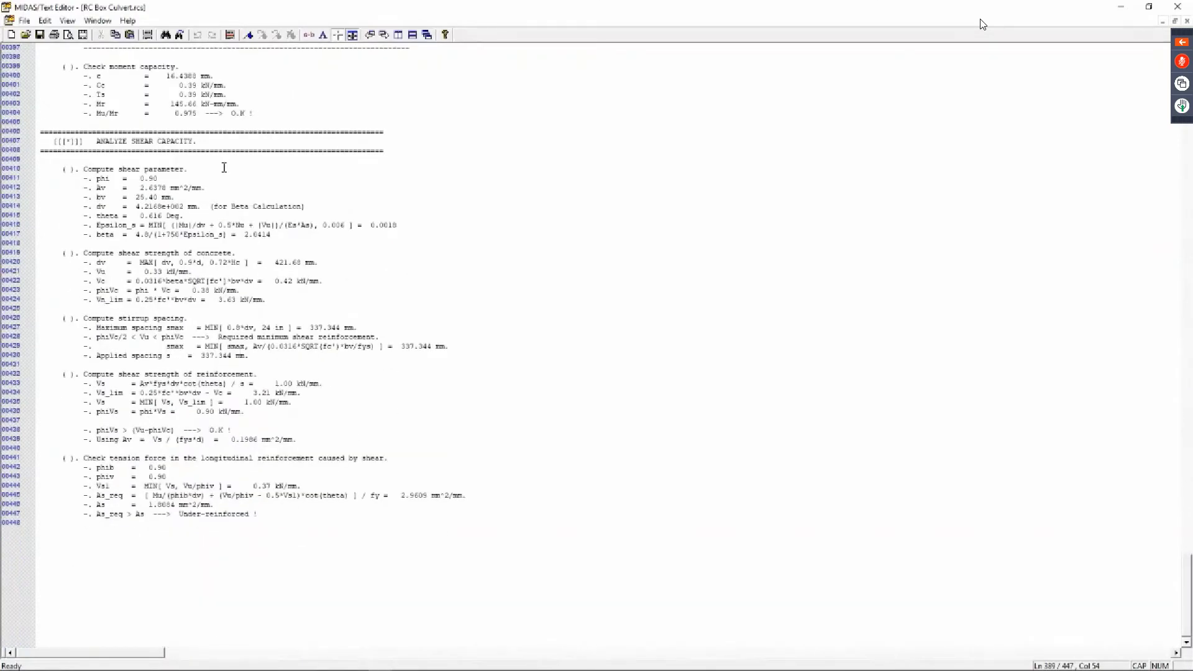
pyautogui.scroll(-5, 207, 244)
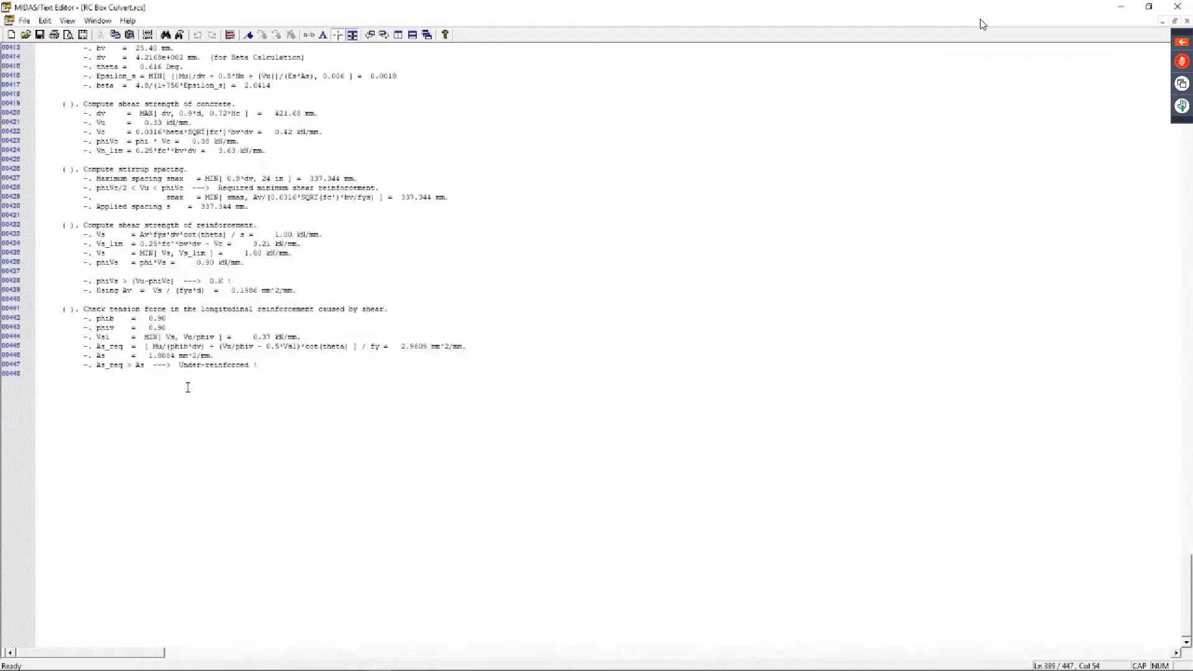
# Look over the moment capacity sections of the report again and close it without saving the temporary file
pyautogui.scroll(20, 186, 386)
pyautogui.scroll(4, 658, 223)
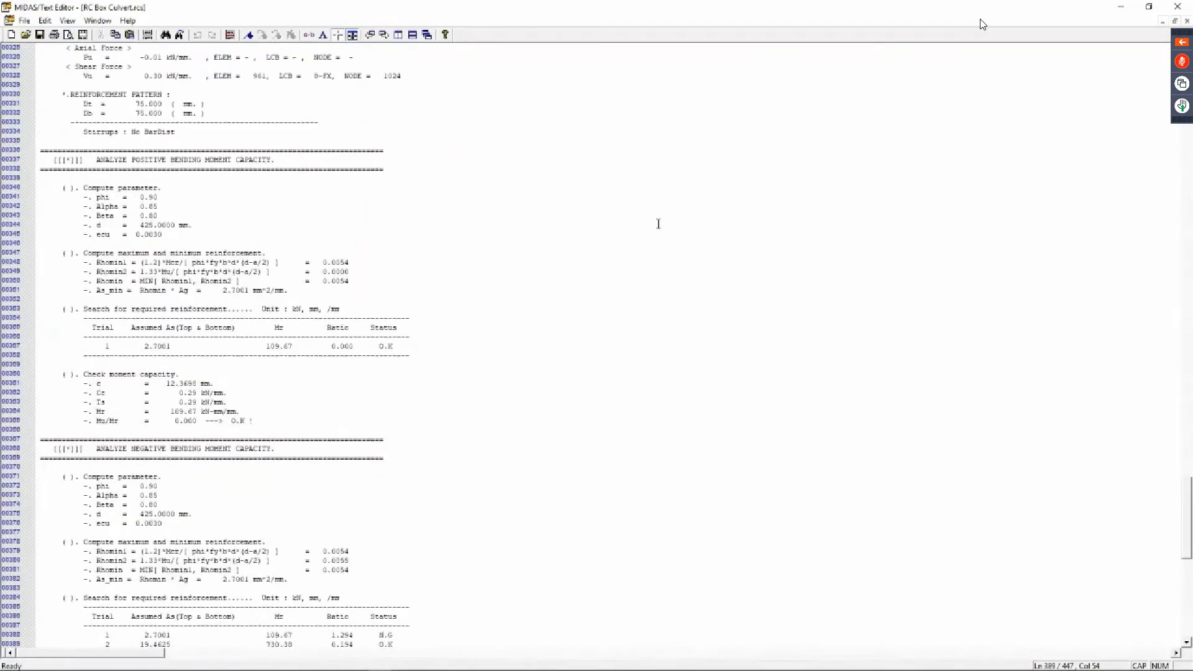
pyautogui.scroll(-8, 504, 338)
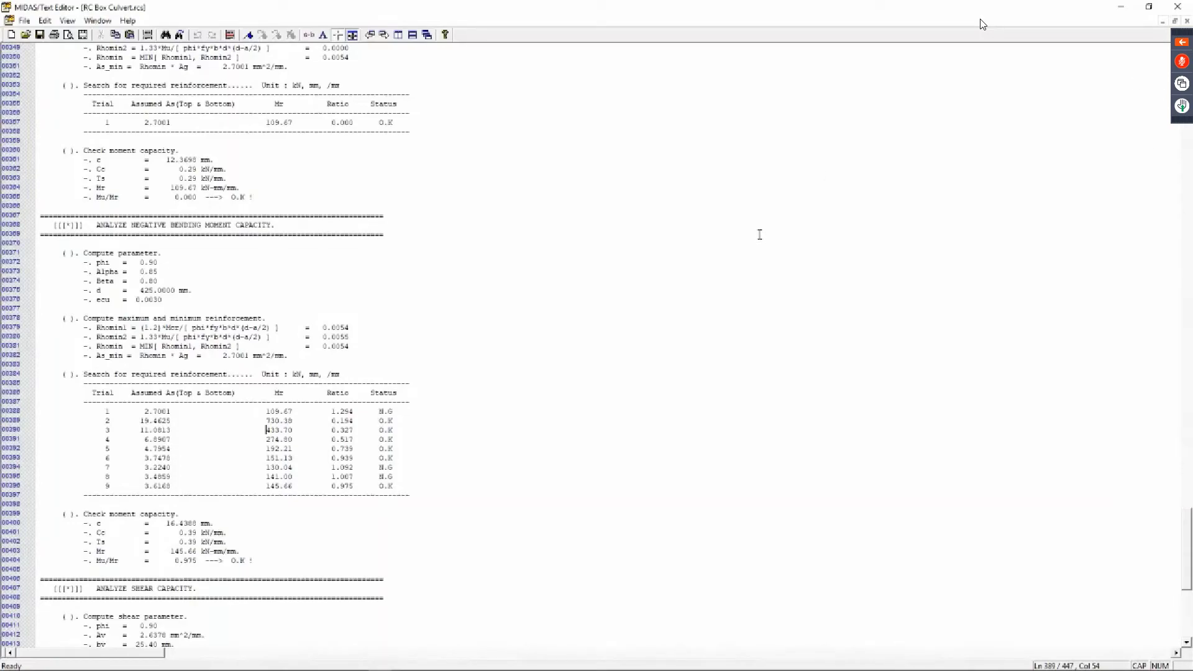
pyautogui.click(1183, 6)
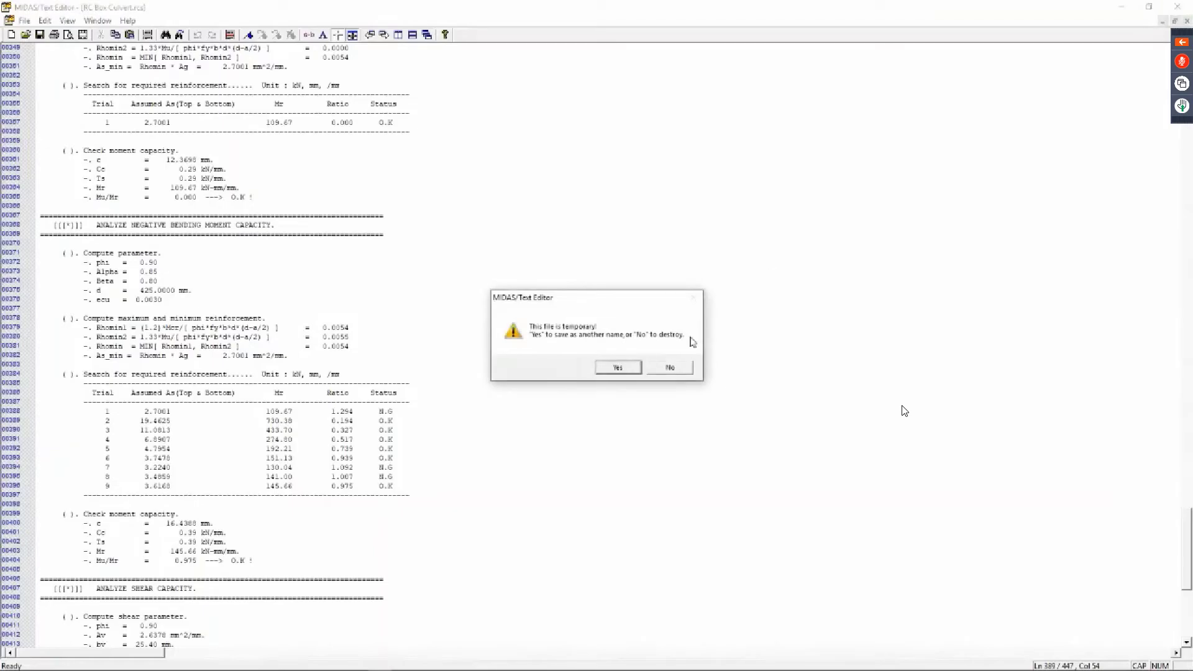
pyautogui.click(669, 368)
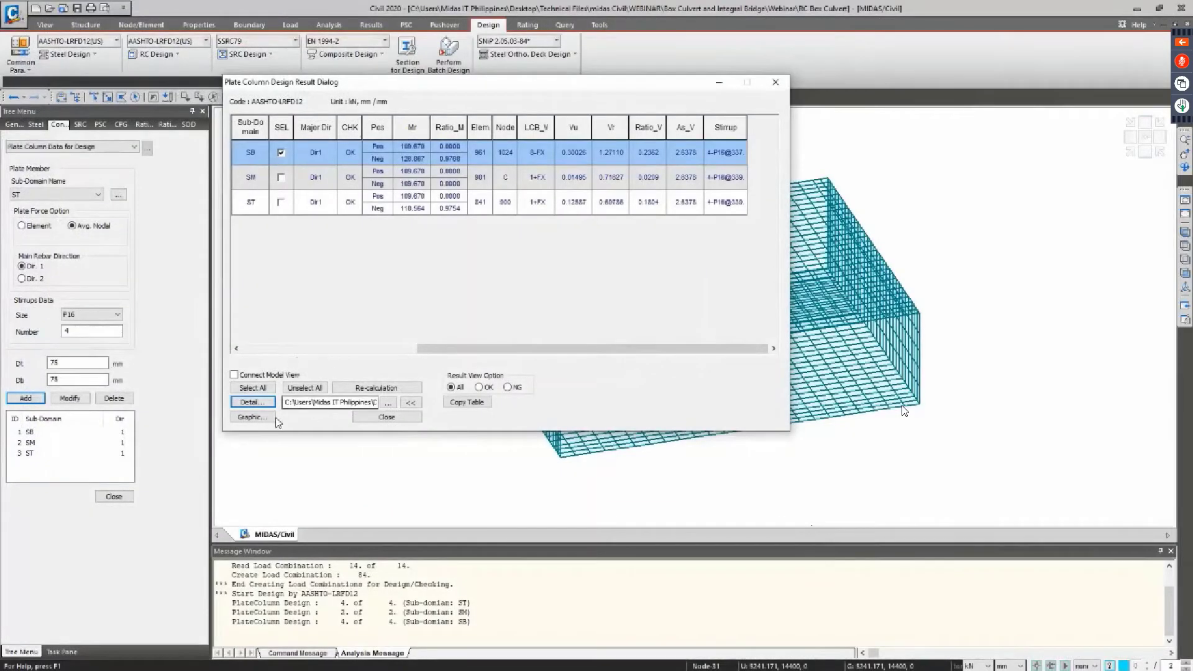
# View sub-domain SB's graphic plate column report in a maximized window, and close it together with the design results
pyautogui.click(260, 419)
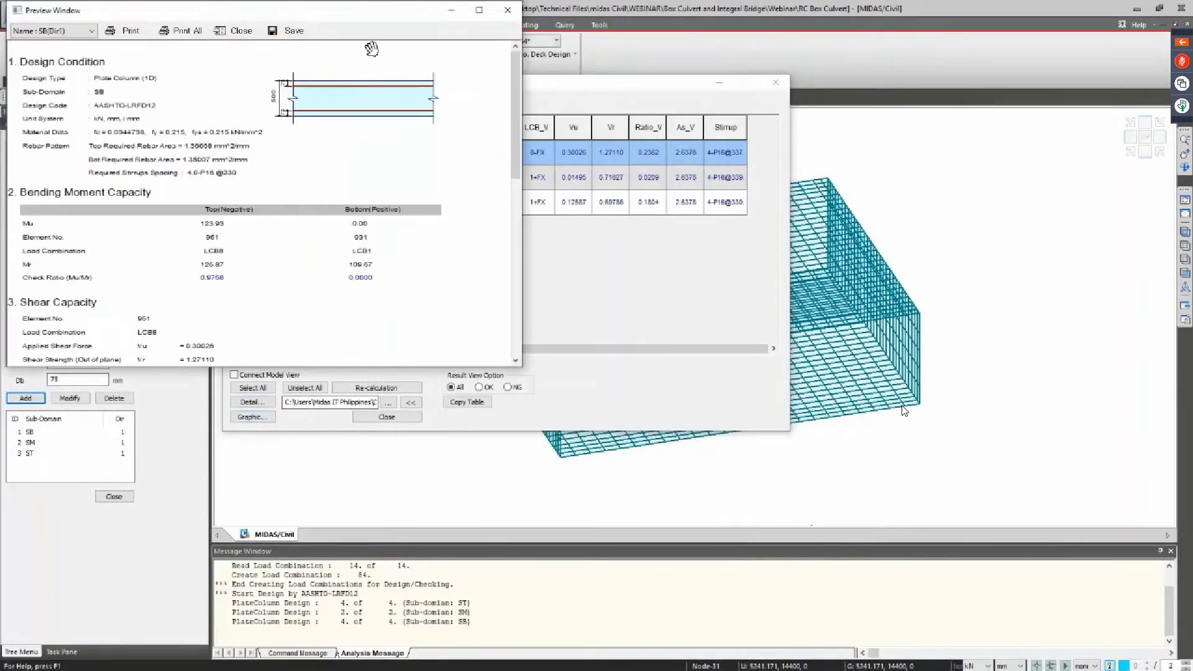
pyautogui.click(480, 10)
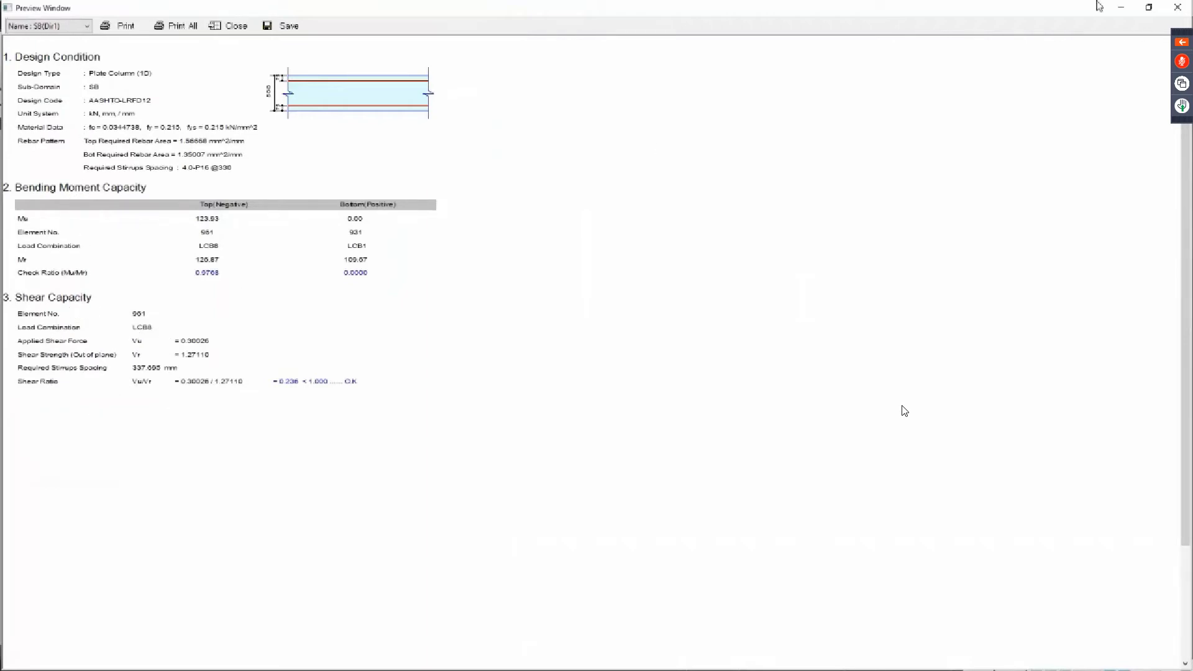
pyautogui.click(1176, 6)
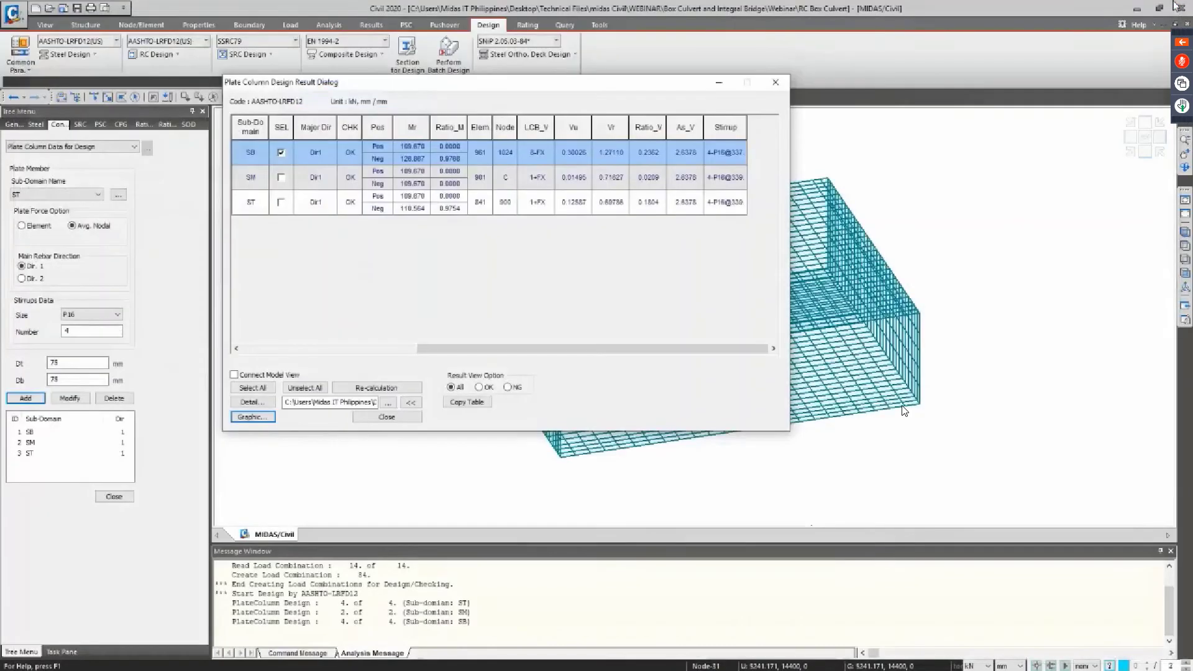
pyautogui.click(780, 87)
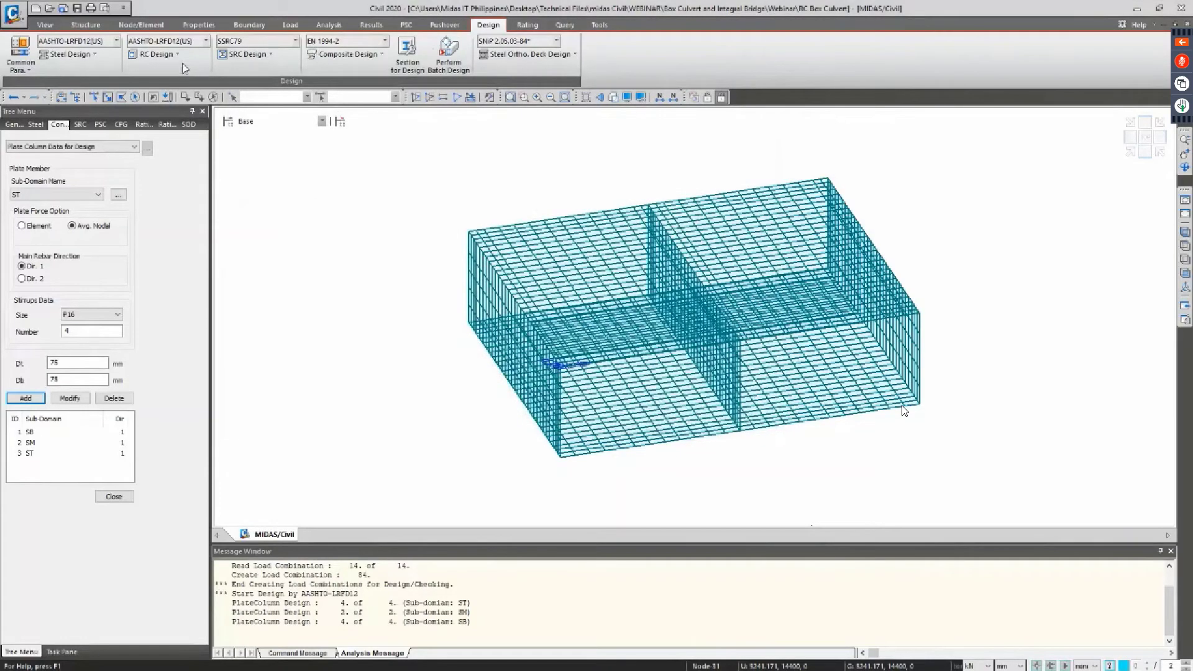
# In the Box Culvert Webinar Design model, examine the main rebar and distribution bar settings of plate beam rebar entry 1
pyautogui.click(155, 54)
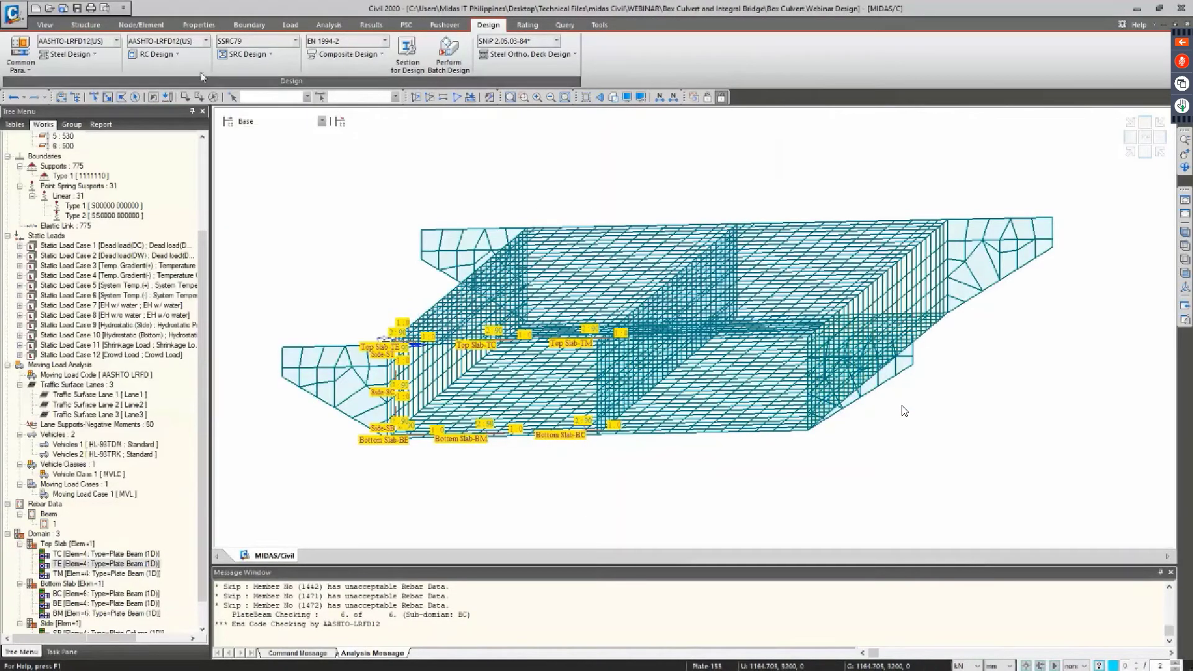
pyautogui.click(177, 54)
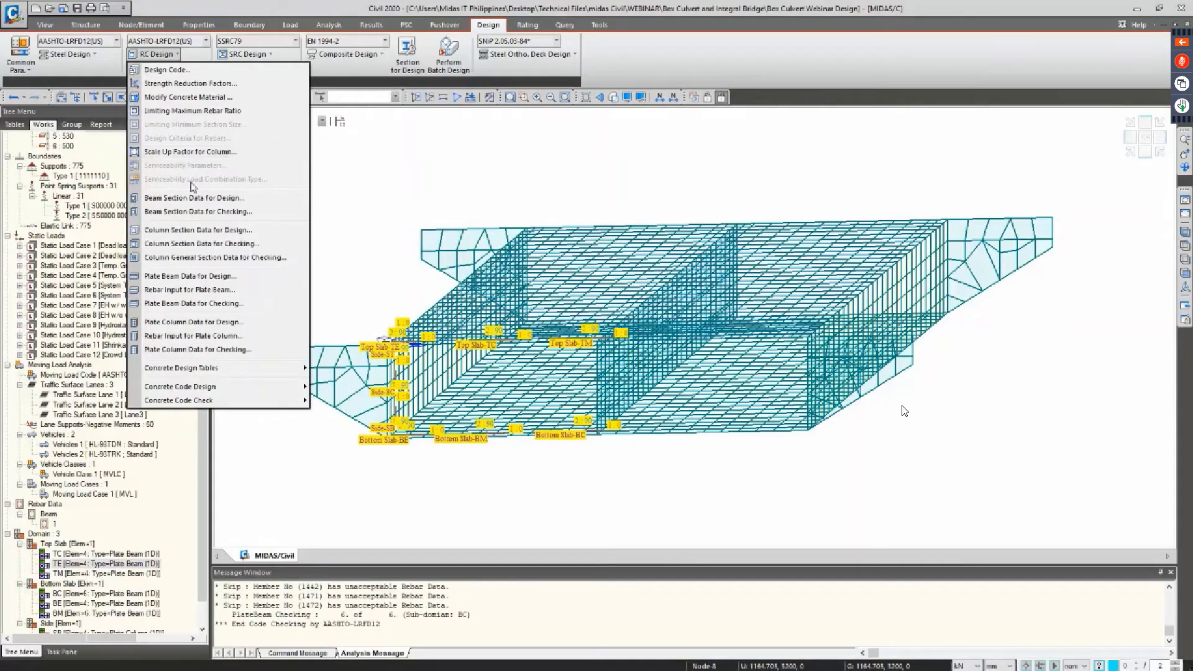
pyautogui.click(207, 296)
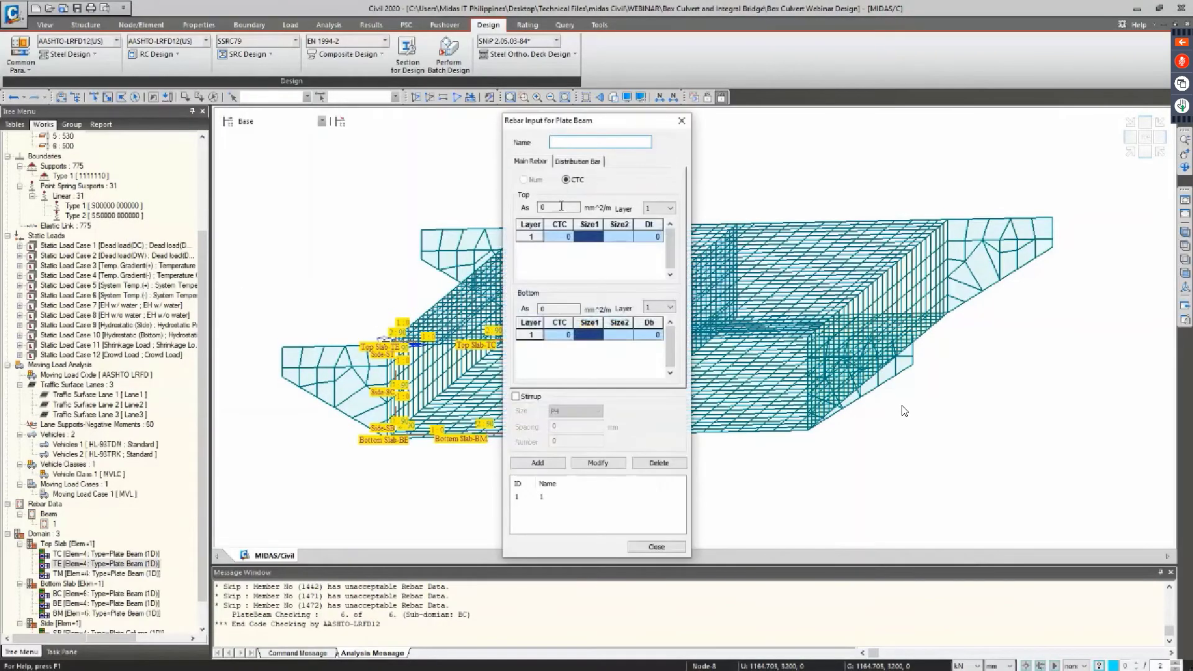
pyautogui.click(539, 497)
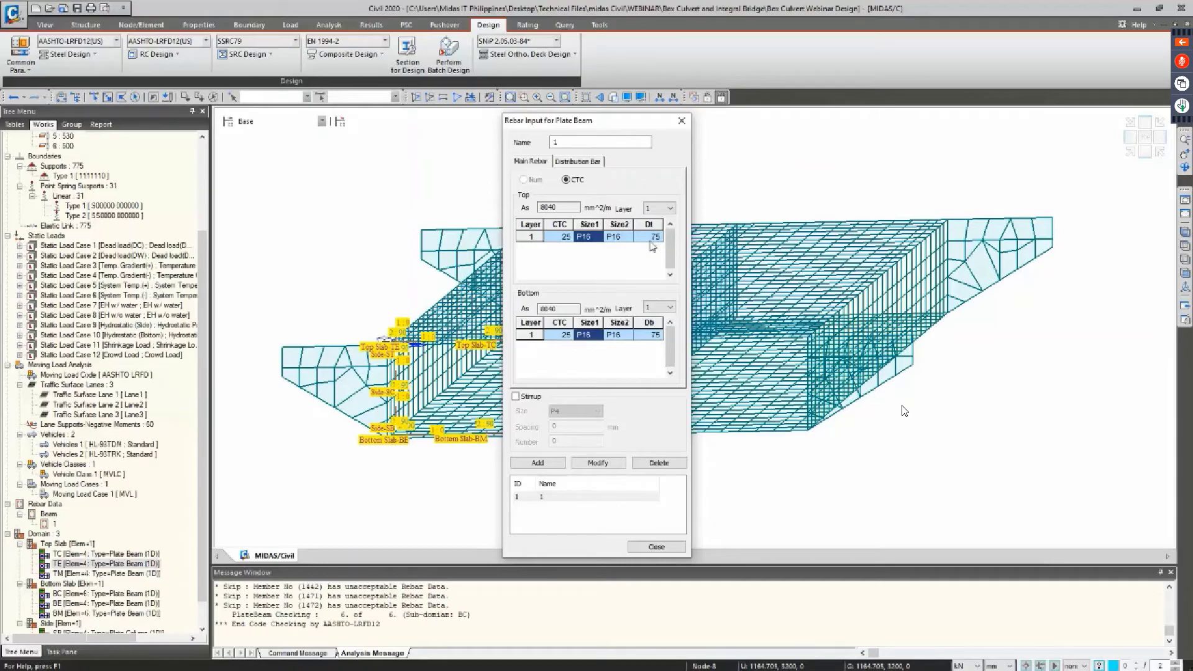
pyautogui.click(647, 209)
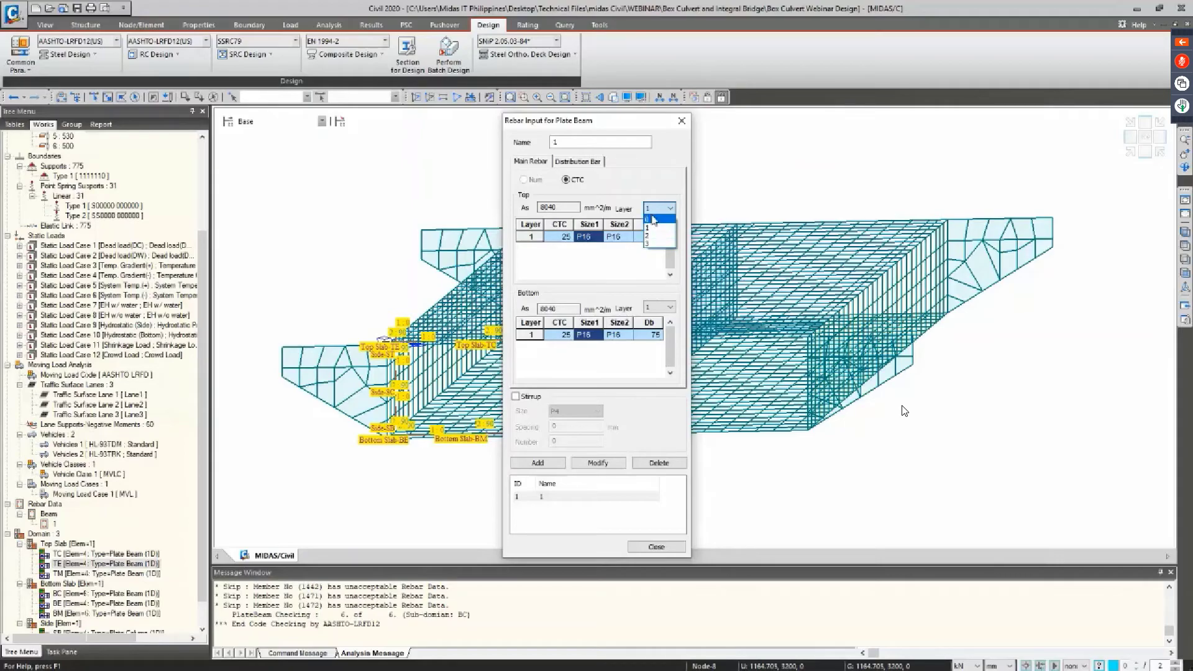
pyautogui.click(655, 213)
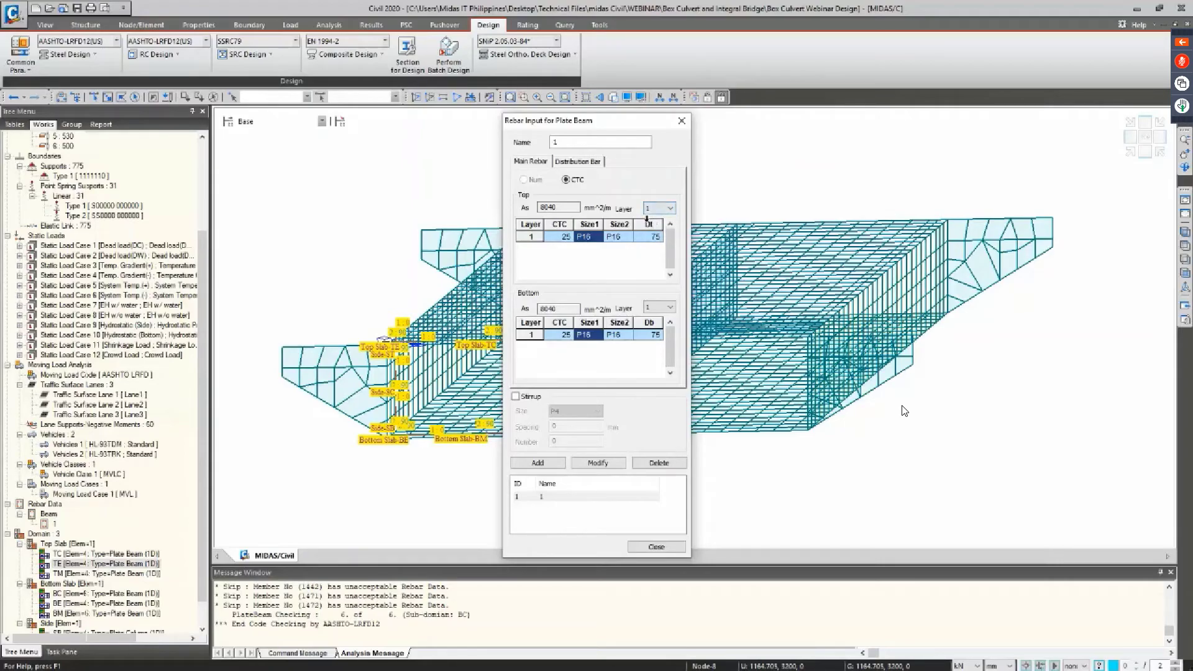
pyautogui.click(540, 309)
pyautogui.click(582, 162)
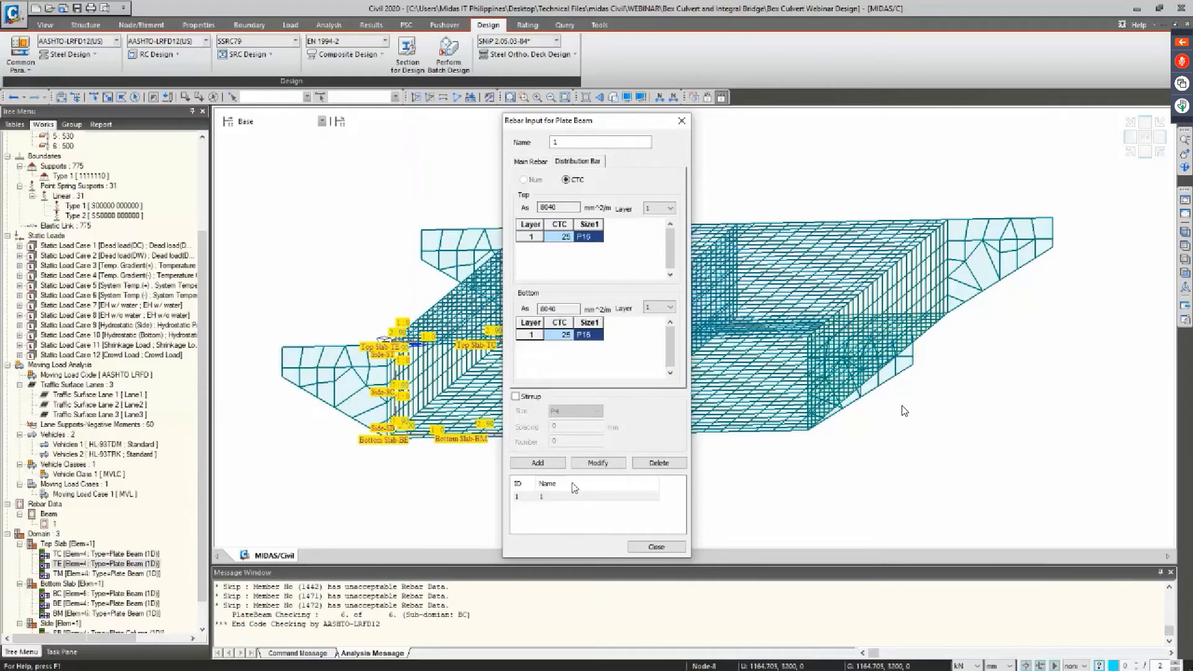
pyautogui.click(646, 548)
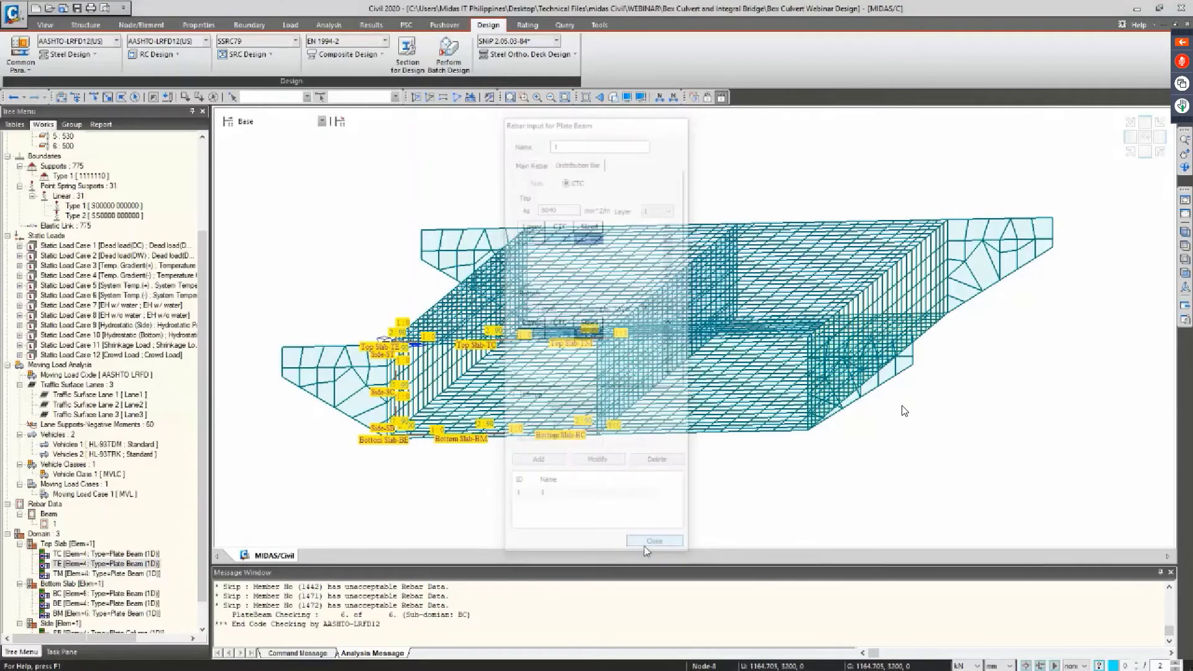
# Modify sub-domain BC's plate beam checking data to use average nodal plate forces, with main rebar direction Dir. 1 and rebar data 1
pyautogui.click(171, 54)
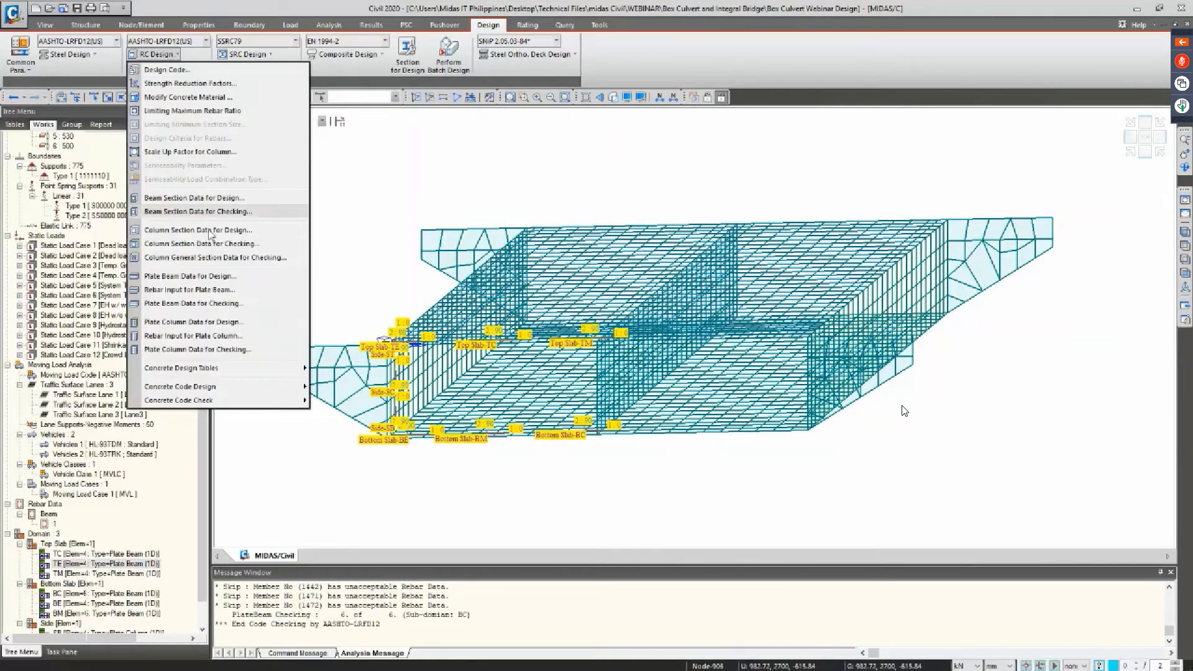
pyautogui.click(200, 305)
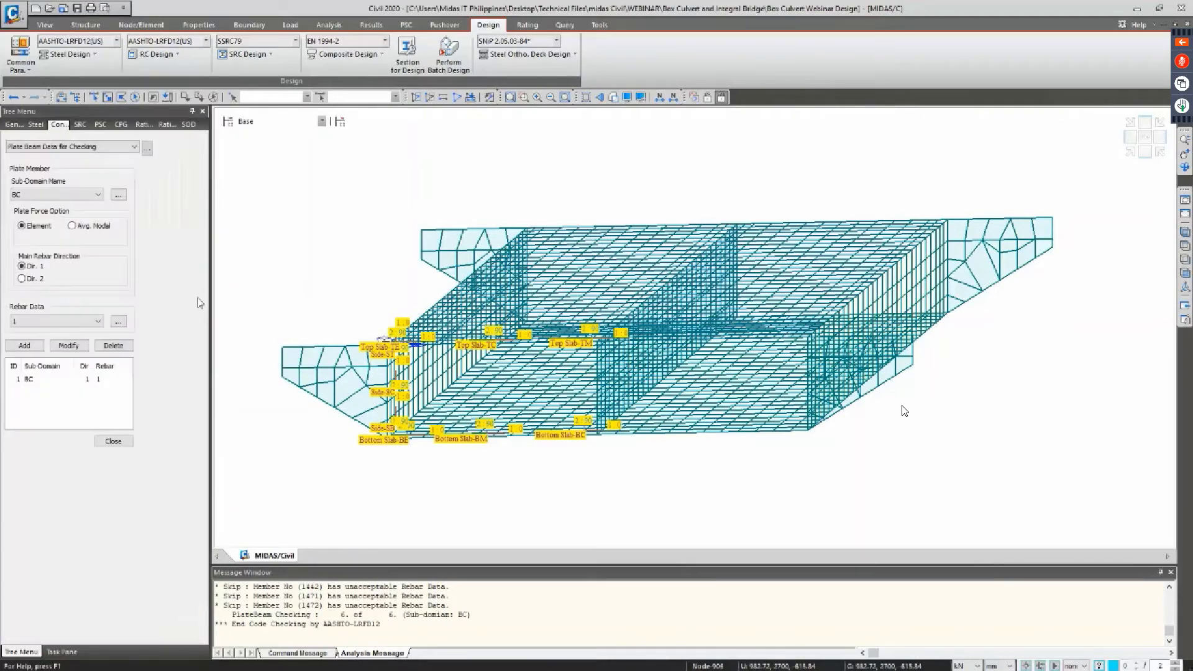
pyautogui.click(82, 380)
pyautogui.click(82, 381)
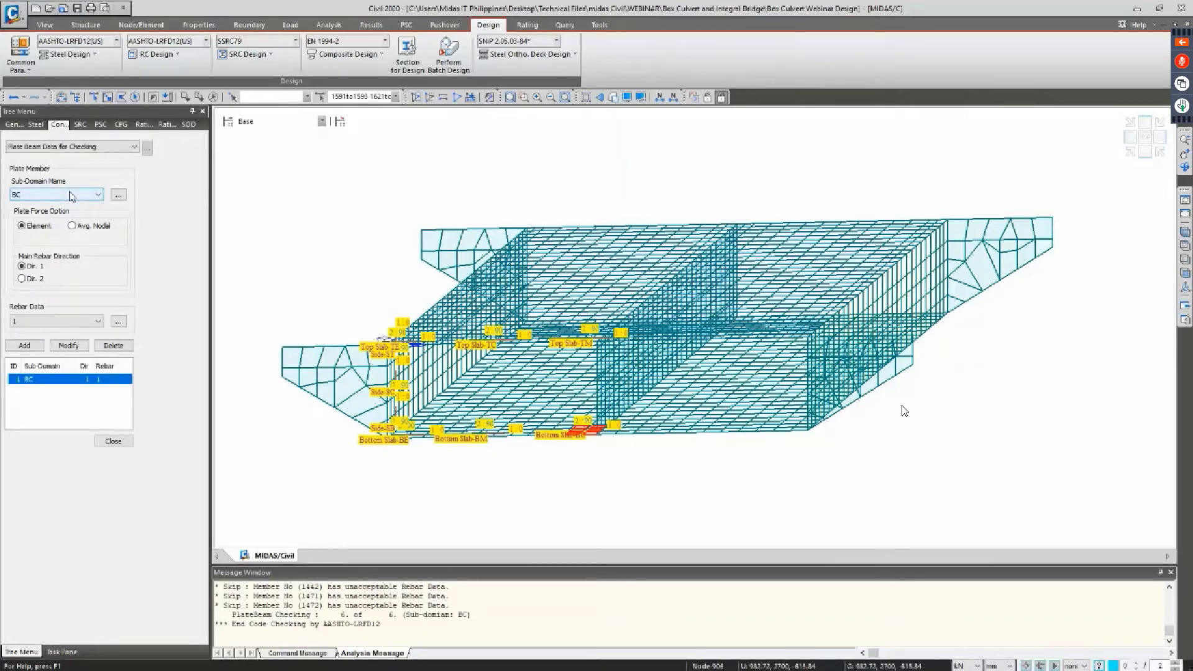
pyautogui.click(73, 226)
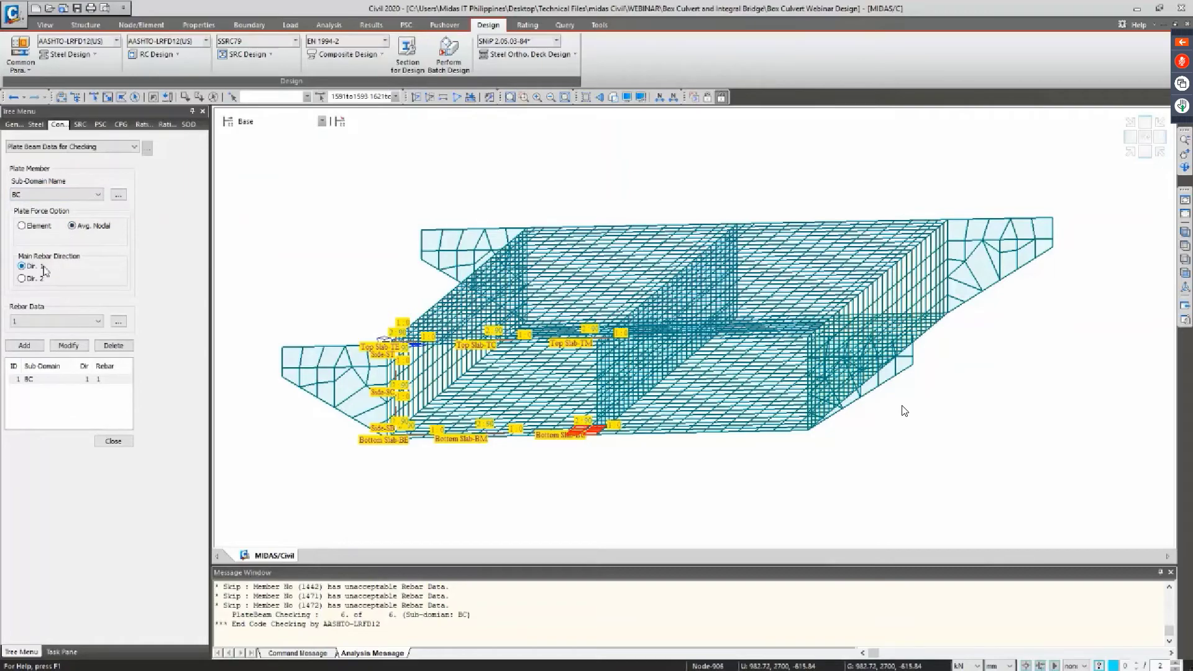
pyautogui.click(56, 322)
pyautogui.click(56, 334)
pyautogui.click(68, 345)
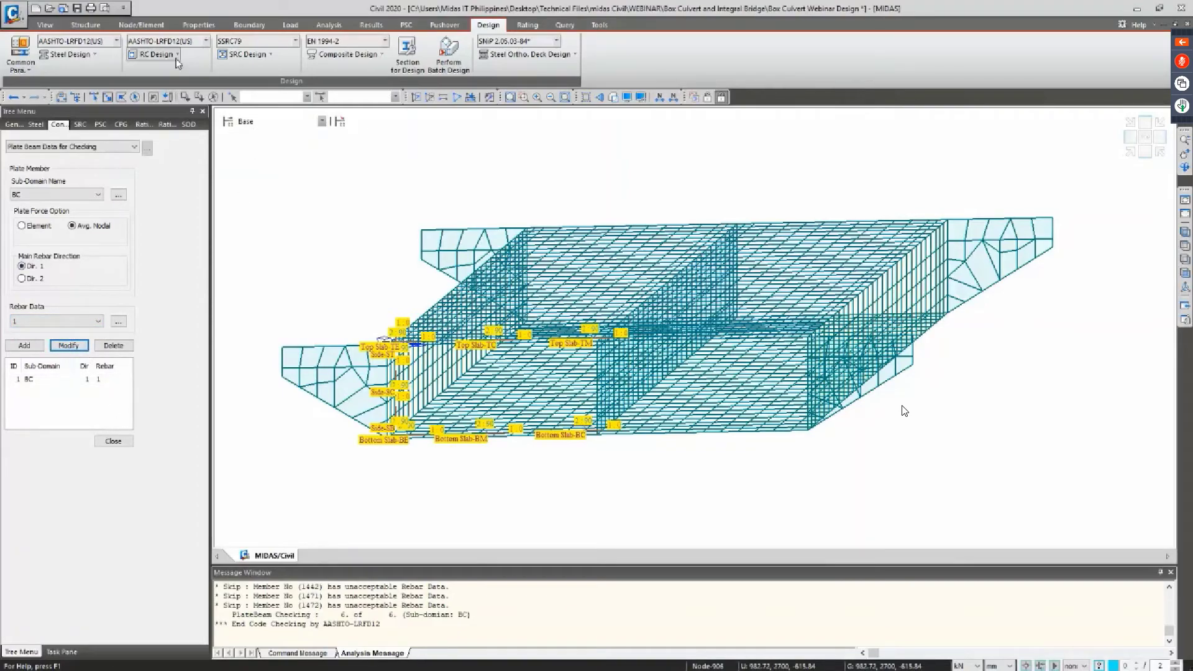
# Run the concrete code check for plate beams on sub-domain BC
pyautogui.click(156, 54)
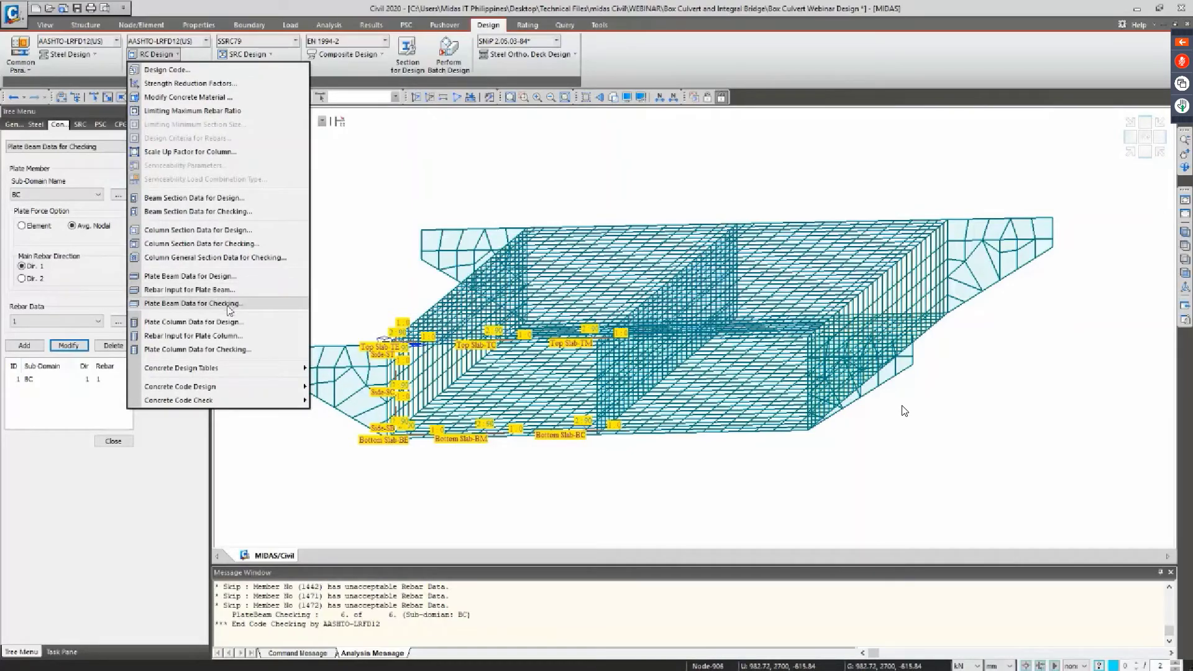
pyautogui.moveTo(224, 405)
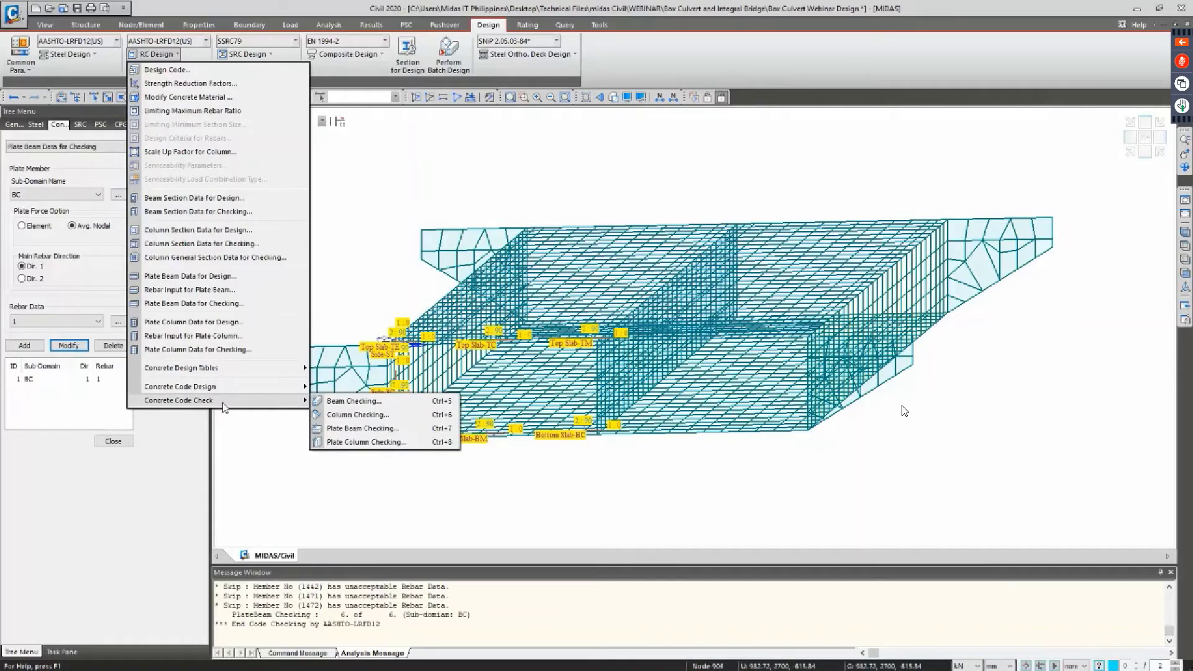
pyautogui.click(352, 429)
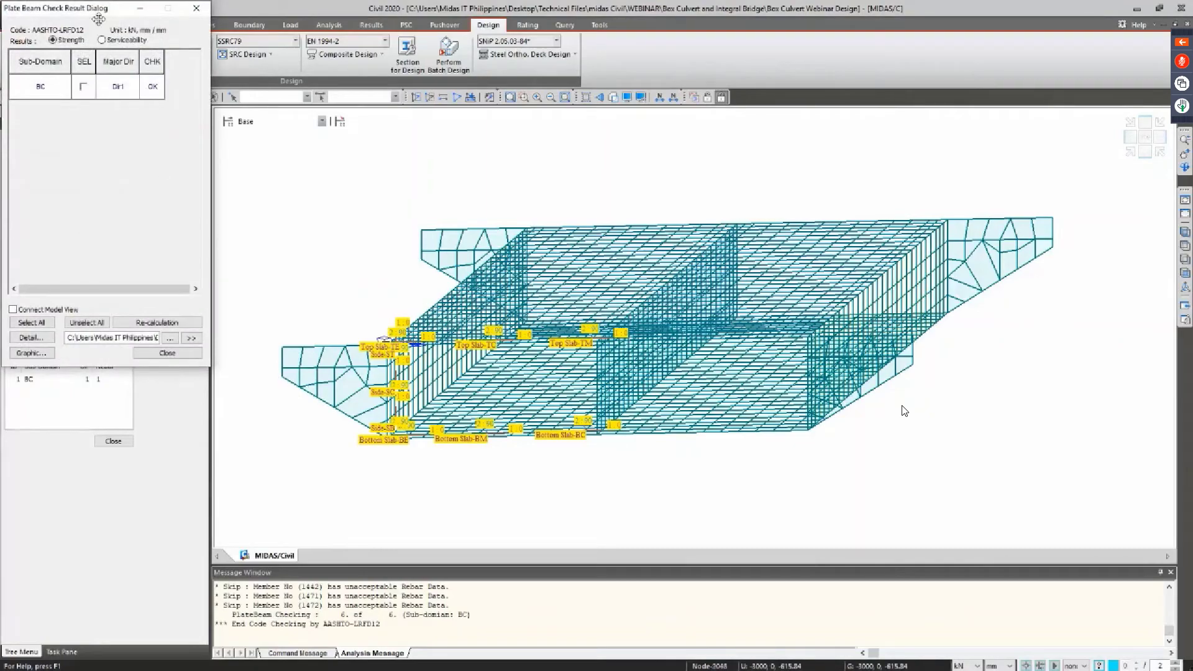
# Select sub-domain BC in the plate beam check results and examine its strength moment and shear columns in the expanded table
pyautogui.moveTo(97, 14); pyautogui.dragTo(107, 89)
pyautogui.click(94, 162)
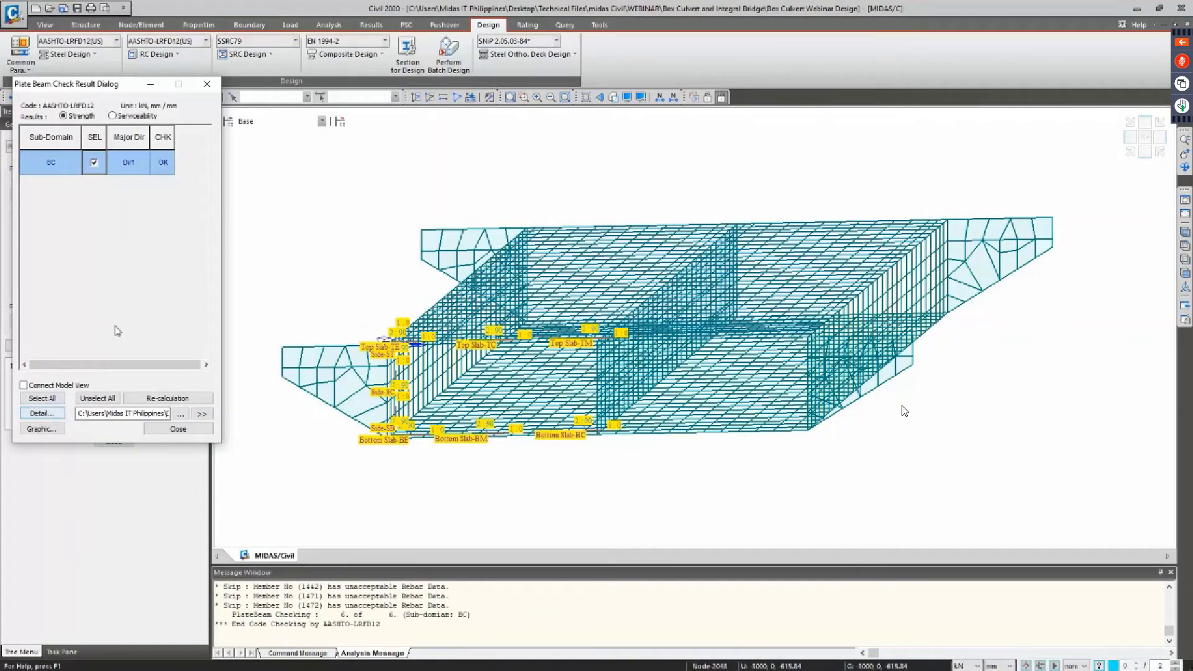
pyautogui.click(200, 414)
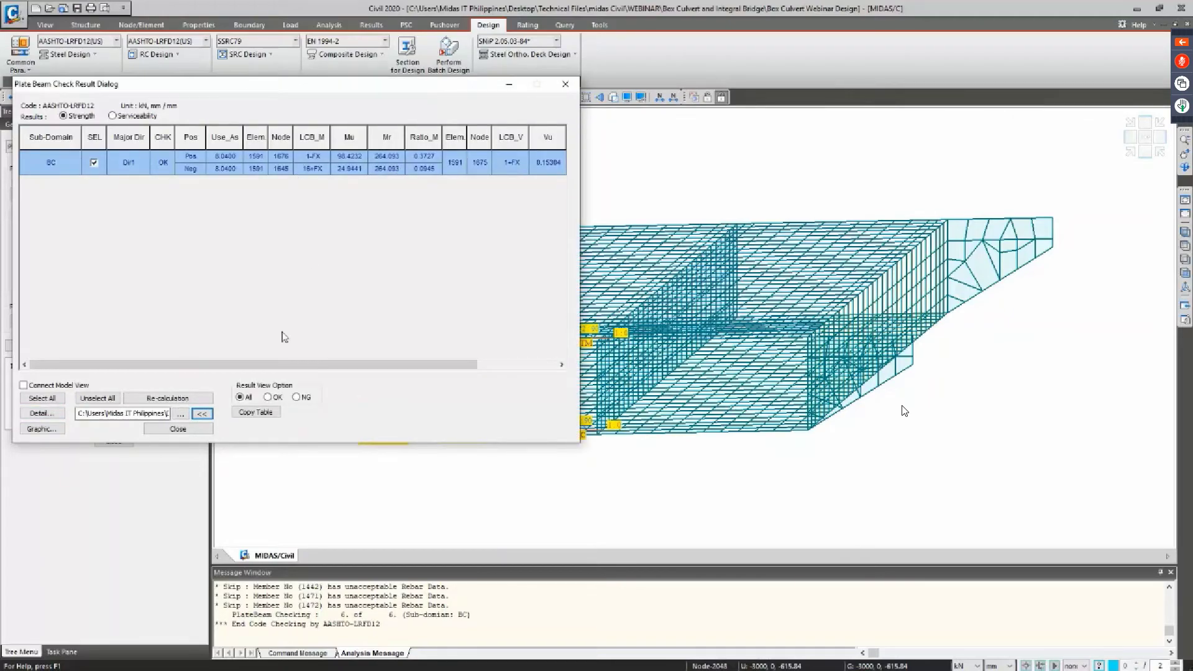
pyautogui.moveTo(273, 368); pyautogui.dragTo(327, 375)
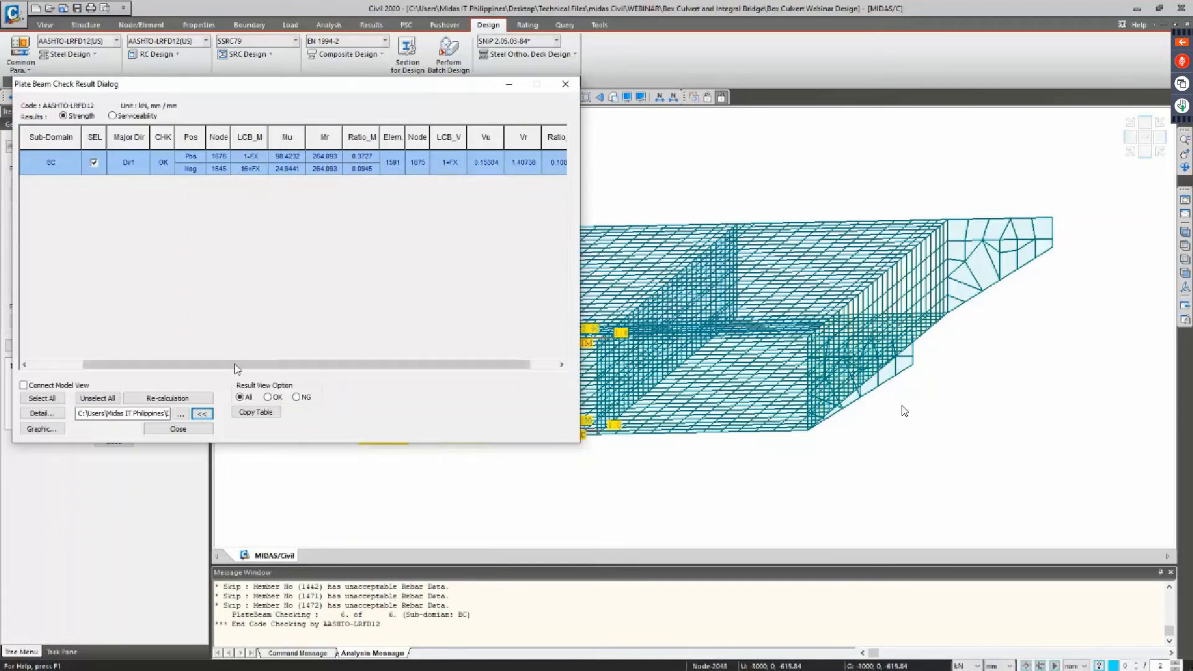
pyautogui.moveTo(227, 374); pyautogui.dragTo(177, 369)
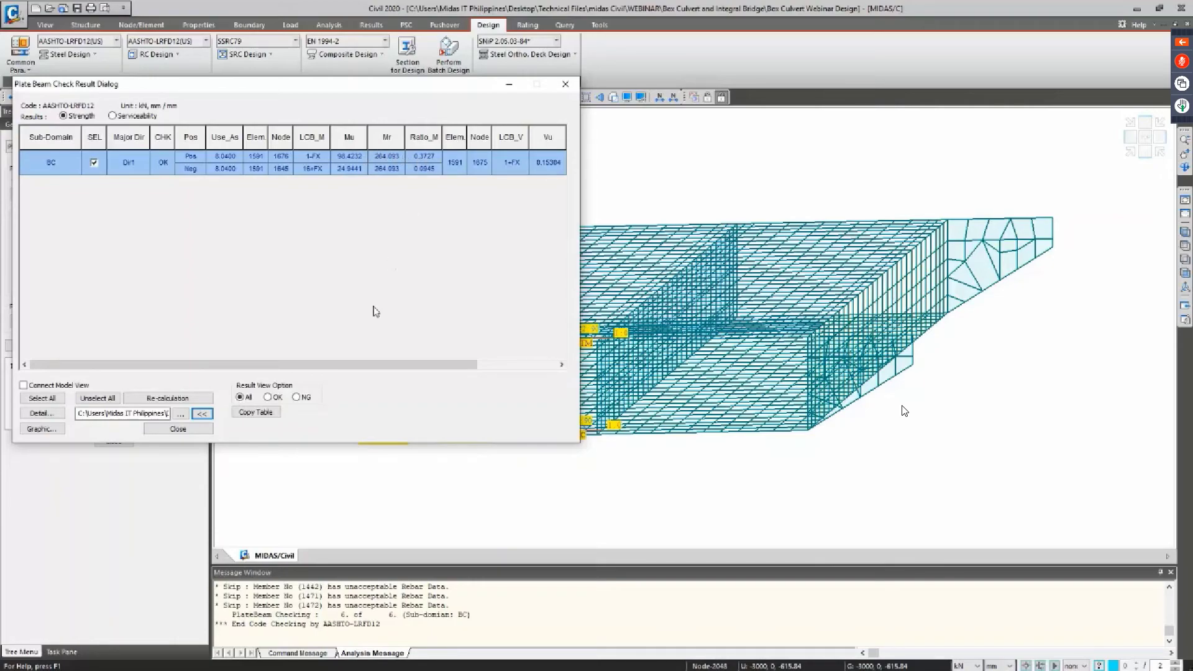
pyautogui.moveTo(362, 365); pyautogui.dragTo(470, 377)
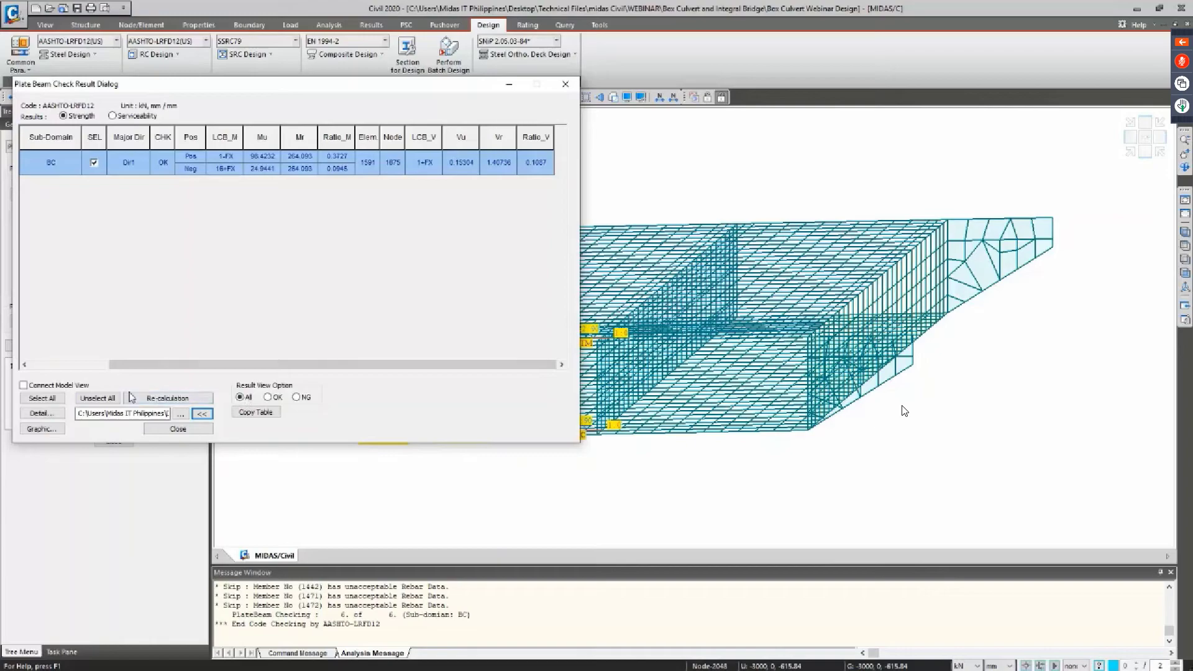
# Generate the detailed plate beam checking report for sub-domain BC and examine its load combination definitions in a maximized window
pyautogui.click(45, 415)
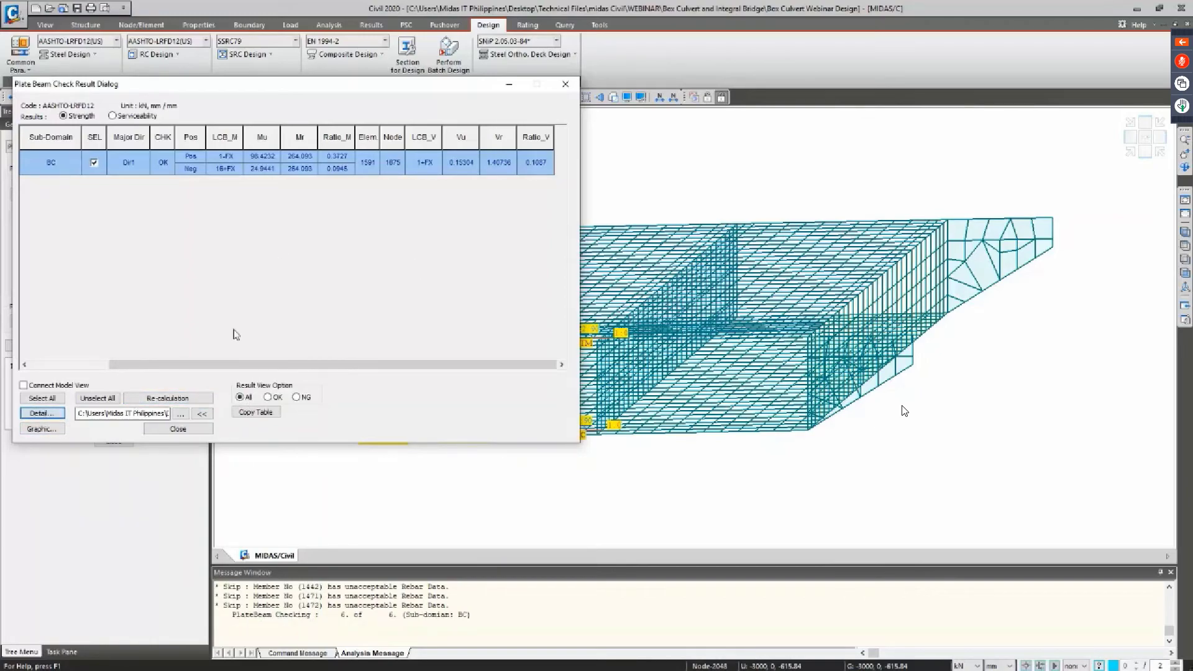
pyautogui.click(42, 413)
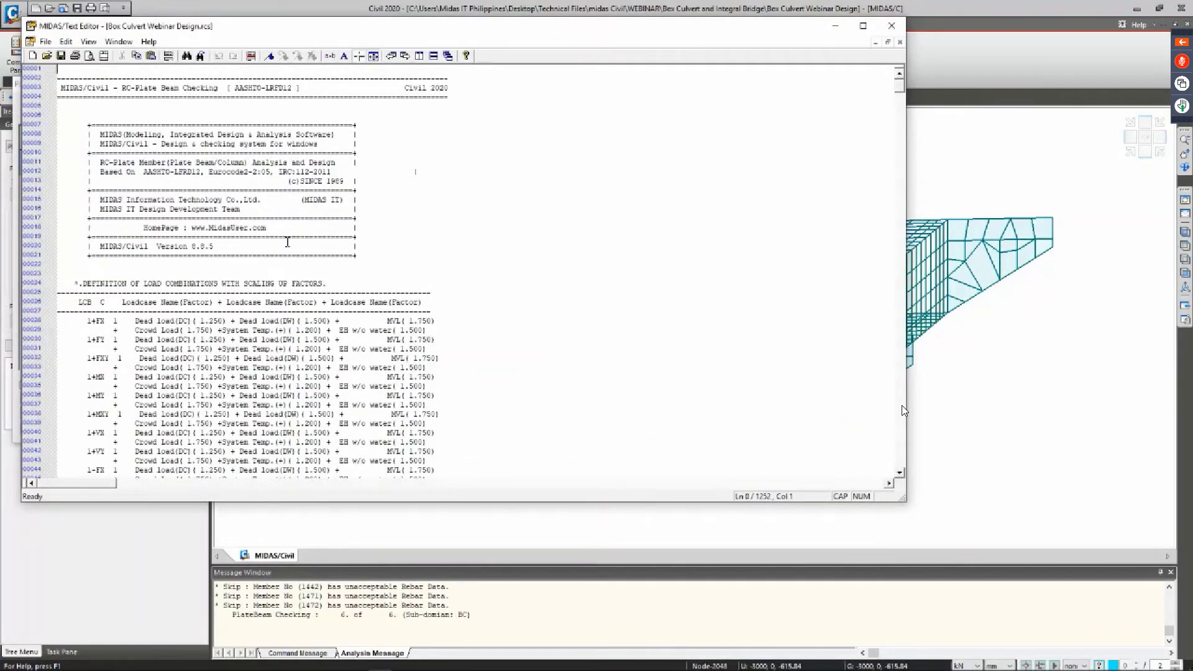
pyautogui.scroll(-5, 288, 242)
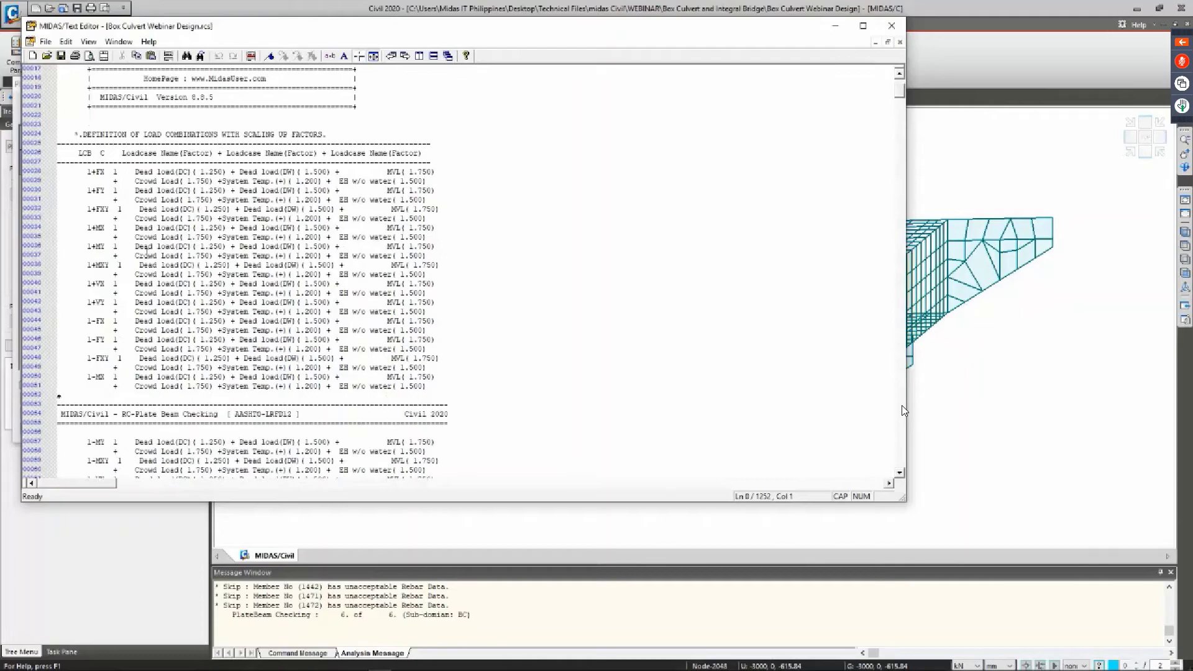
pyautogui.scroll(-20, 903, 406)
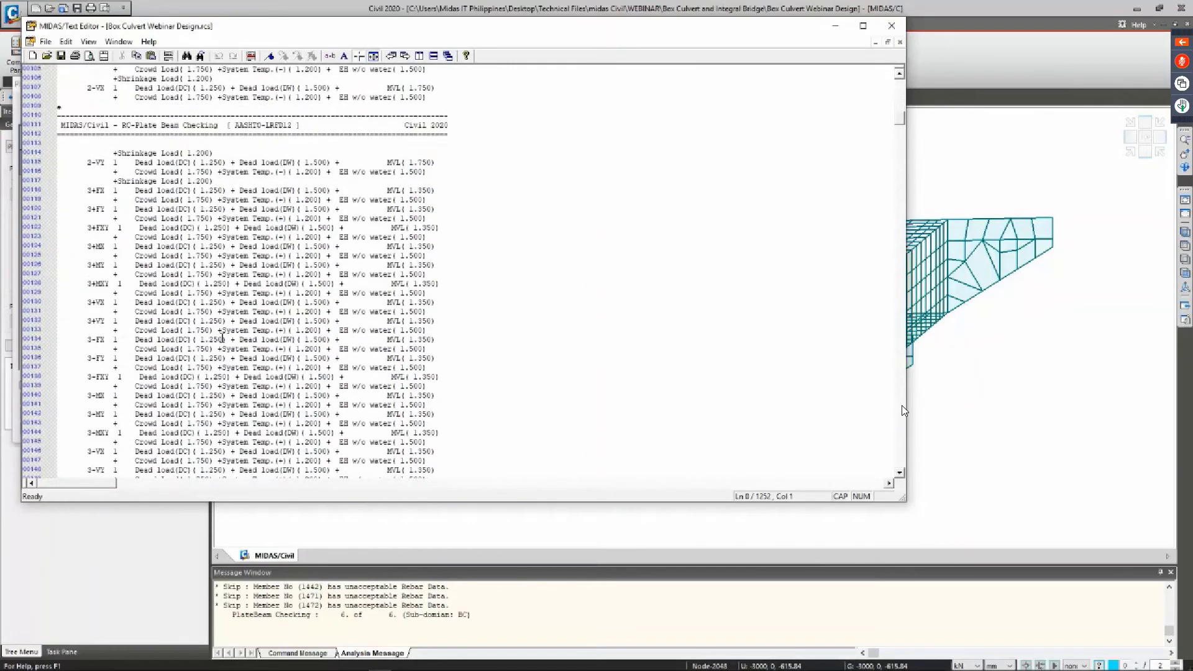
pyautogui.scroll(-20, 902, 411)
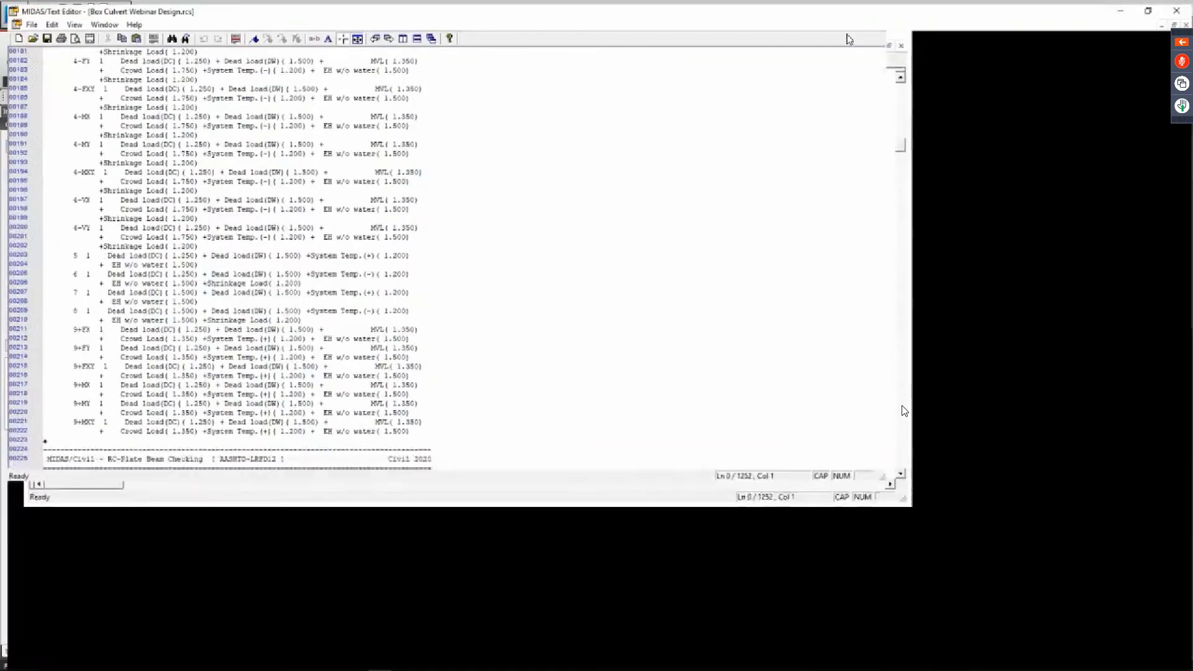
pyautogui.click(866, 26)
pyautogui.scroll(-18, 448, 306)
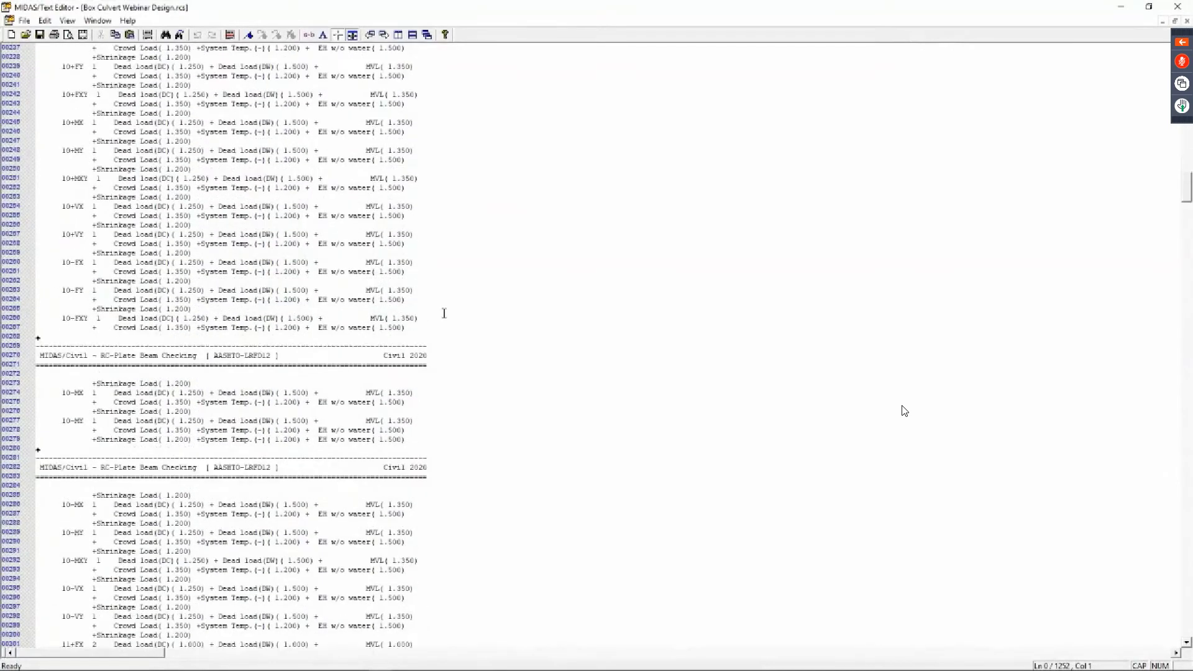
pyautogui.scroll(-20, 444, 313)
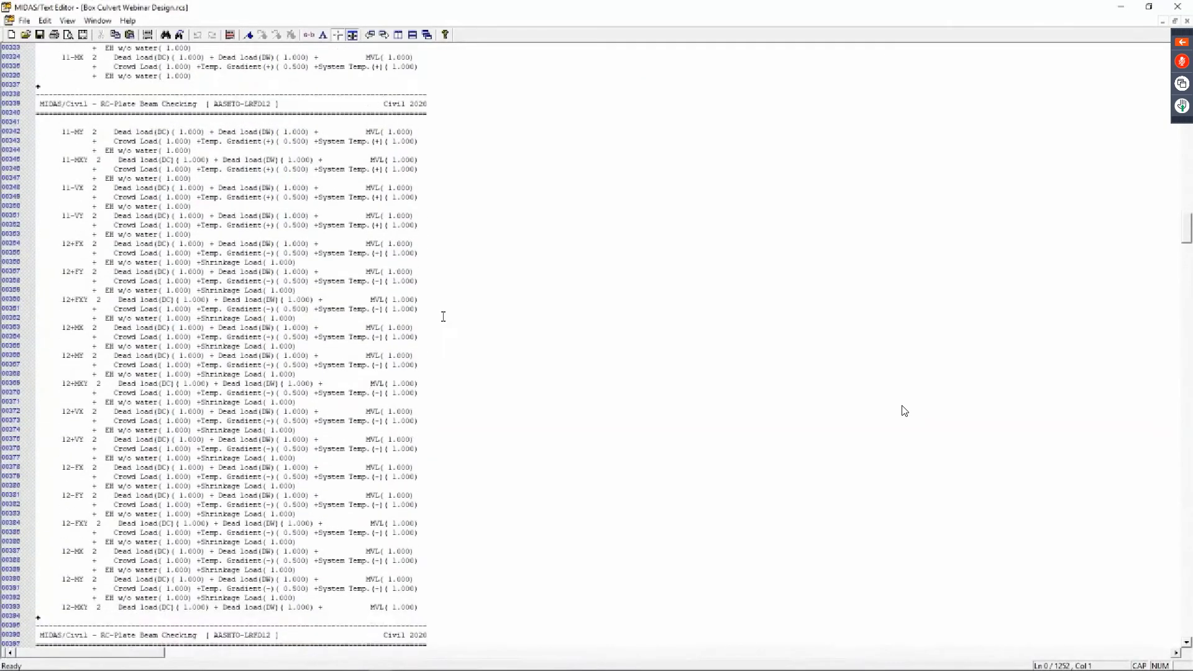
pyautogui.scroll(-20, 443, 317)
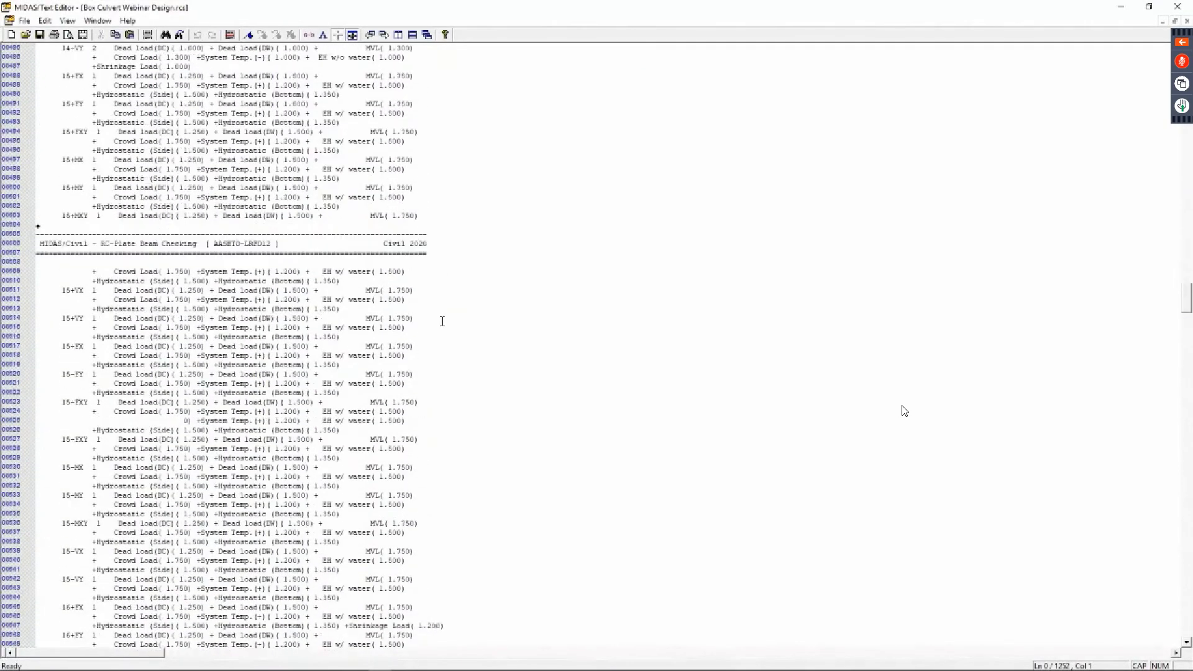
pyautogui.scroll(-20, 443, 322)
pyautogui.scroll(-20, 444, 326)
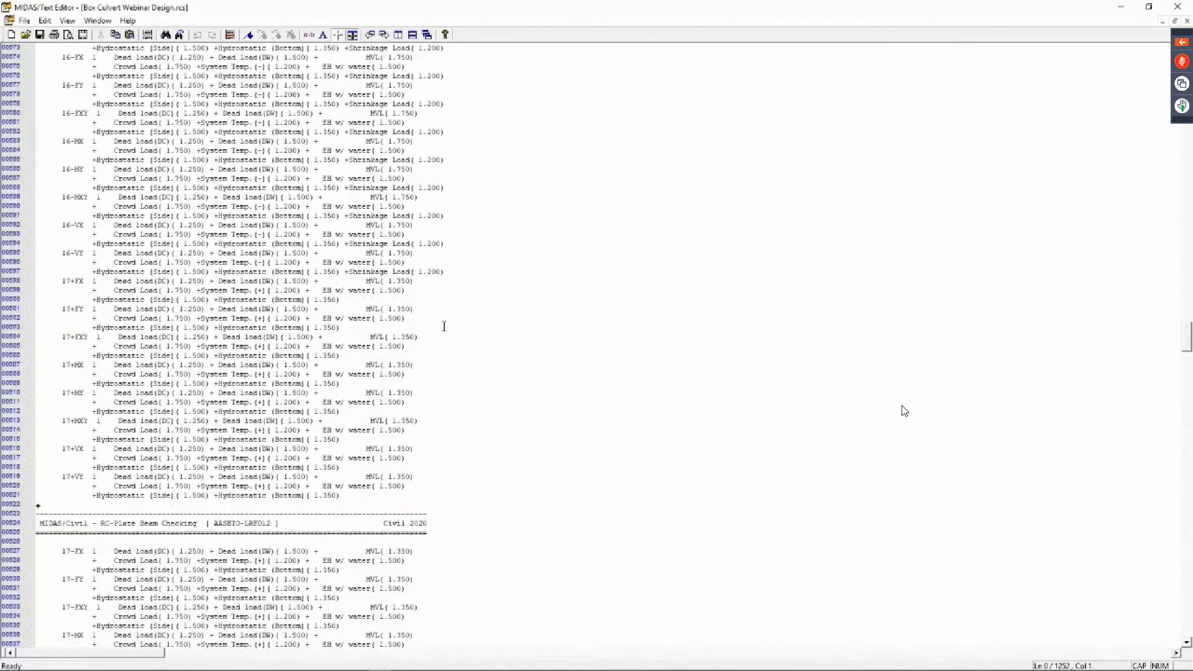
pyautogui.scroll(-20, 443, 328)
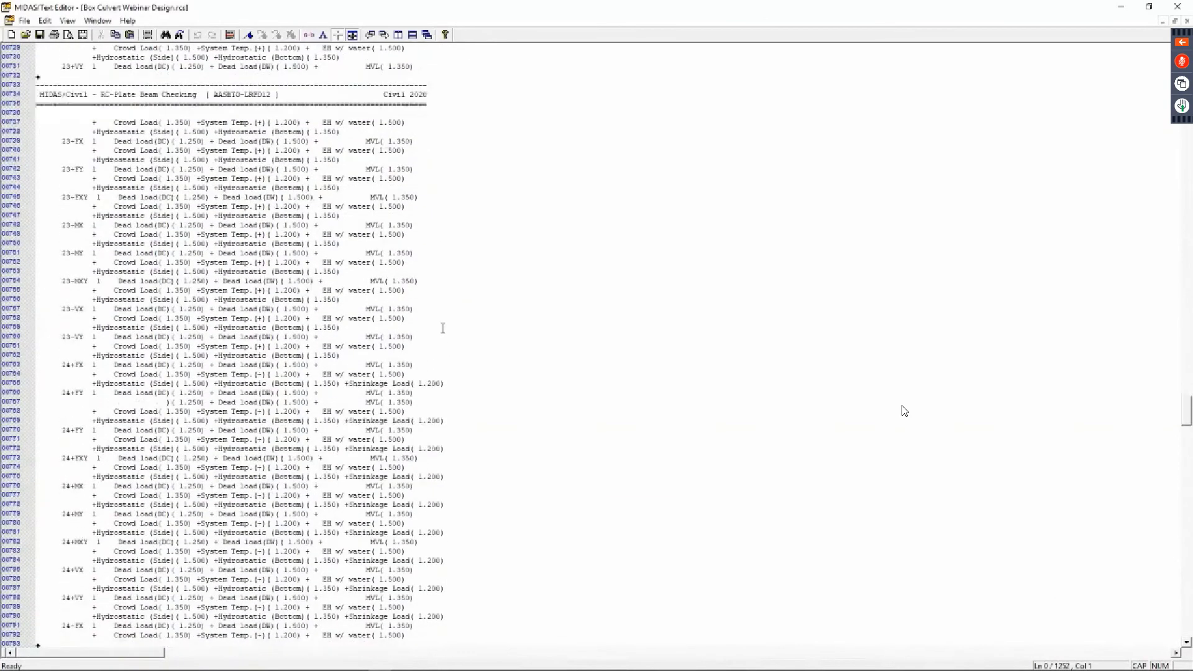
pyautogui.scroll(-20, 441, 331)
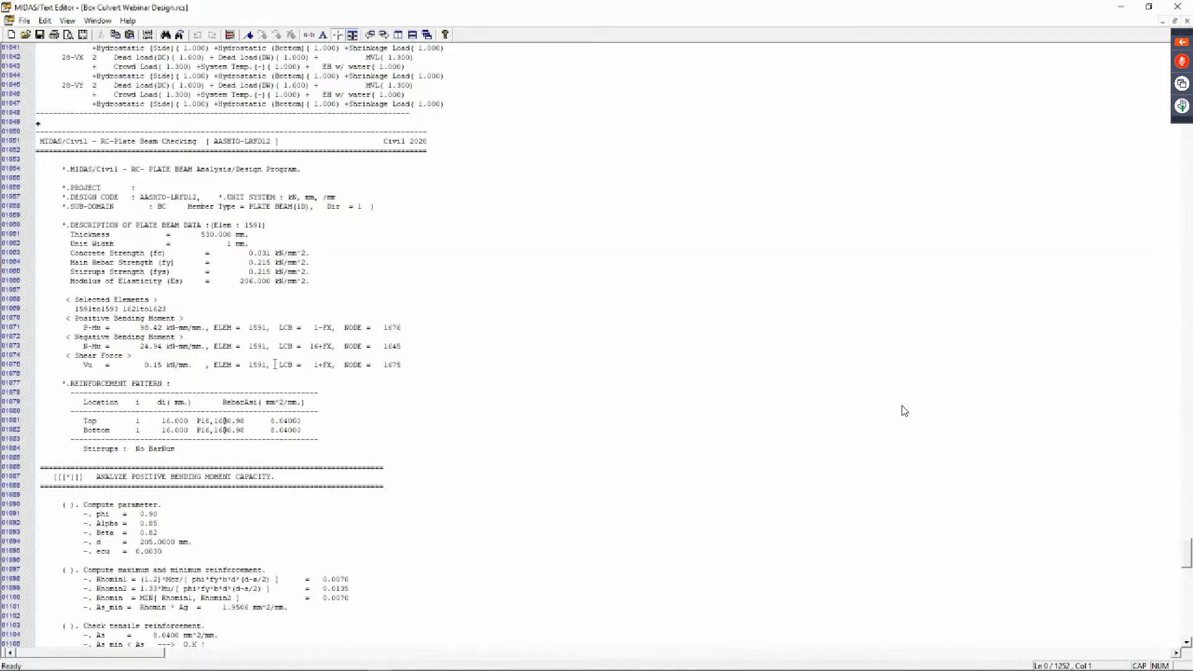
# Review the report's bending, shear, crack, and shrinkage and temperature reinforcement checks for sub-domain BC, and close it without saving
pyautogui.scroll(-5, 247, 348)
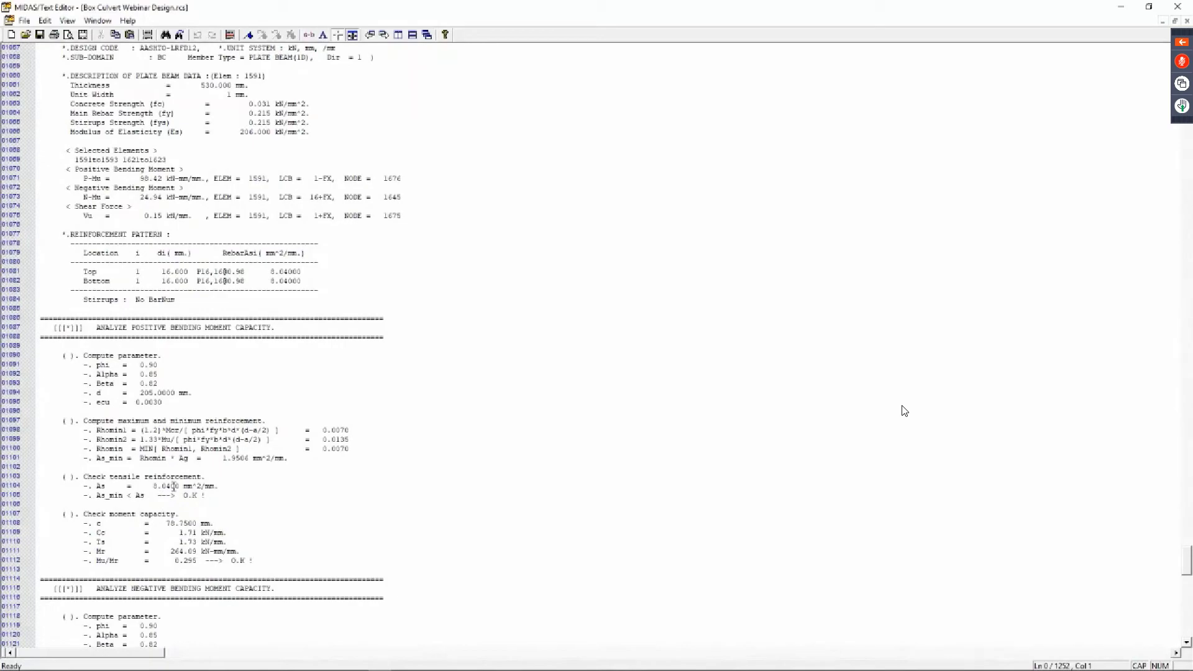
pyautogui.scroll(-7, 225, 376)
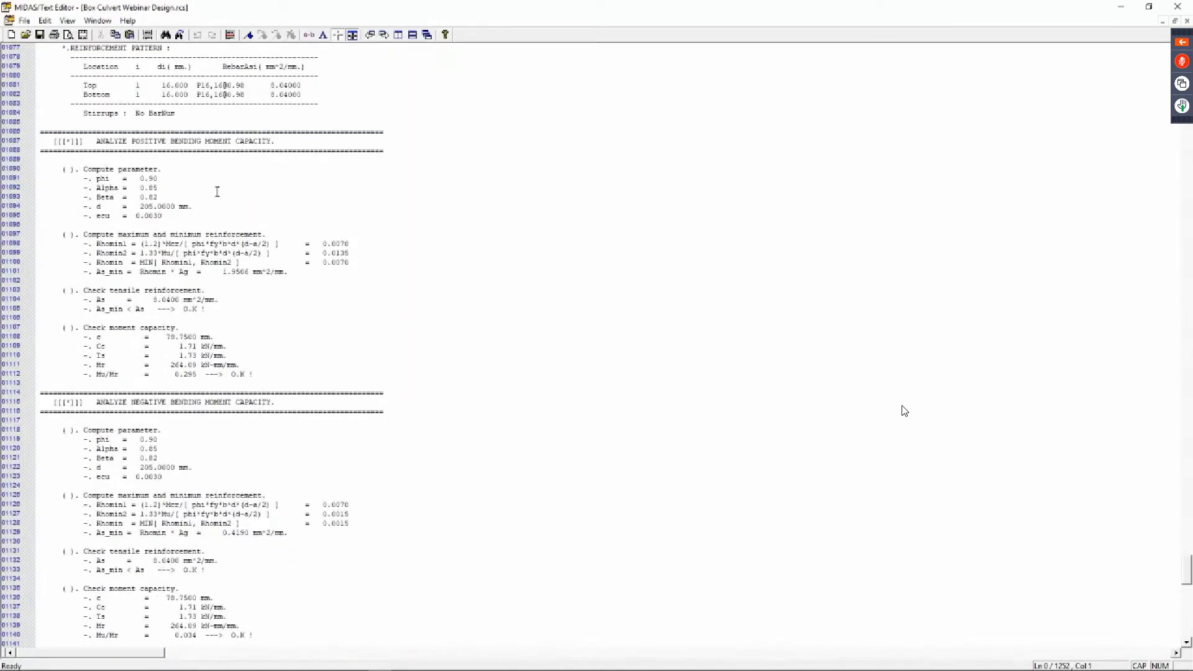
pyautogui.scroll(-5, 244, 298)
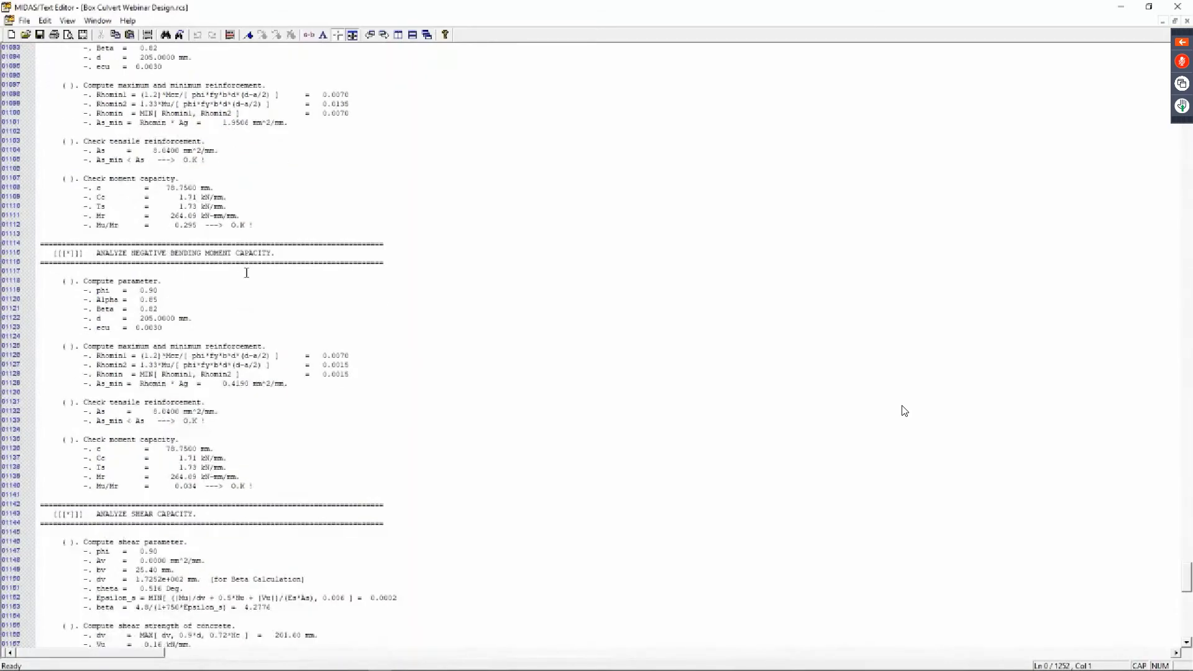
pyautogui.scroll(-6, 208, 296)
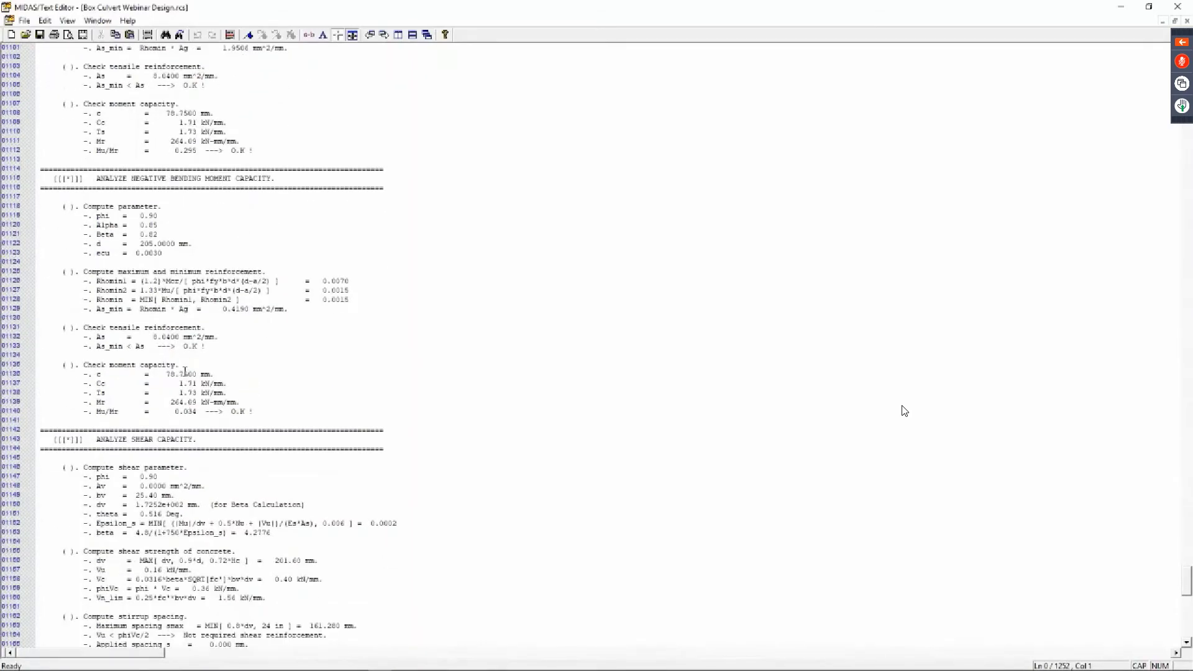
pyautogui.scroll(-7, 184, 371)
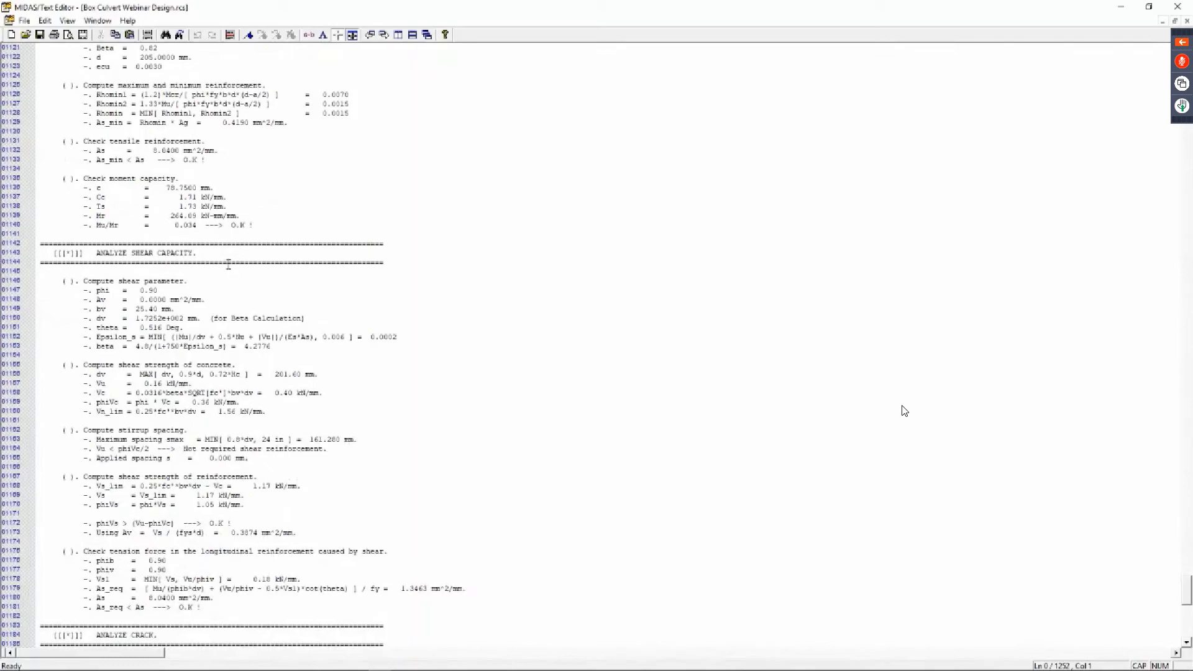
pyautogui.scroll(-7, 280, 302)
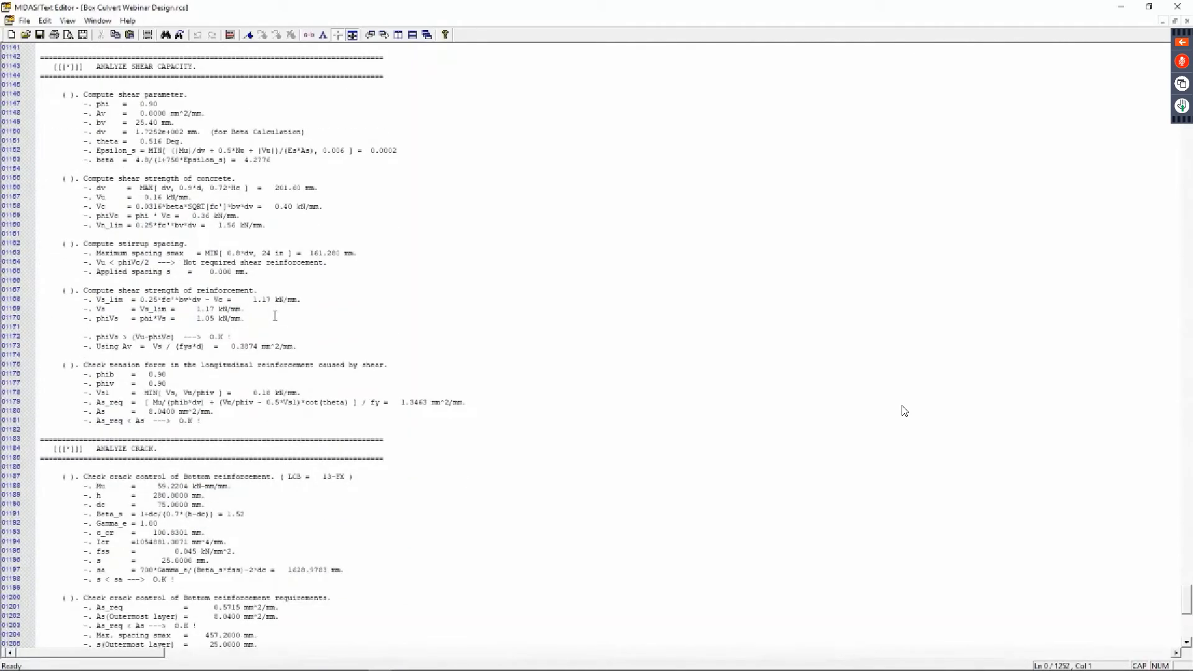
pyautogui.scroll(-8, 275, 316)
pyautogui.scroll(-3, 288, 247)
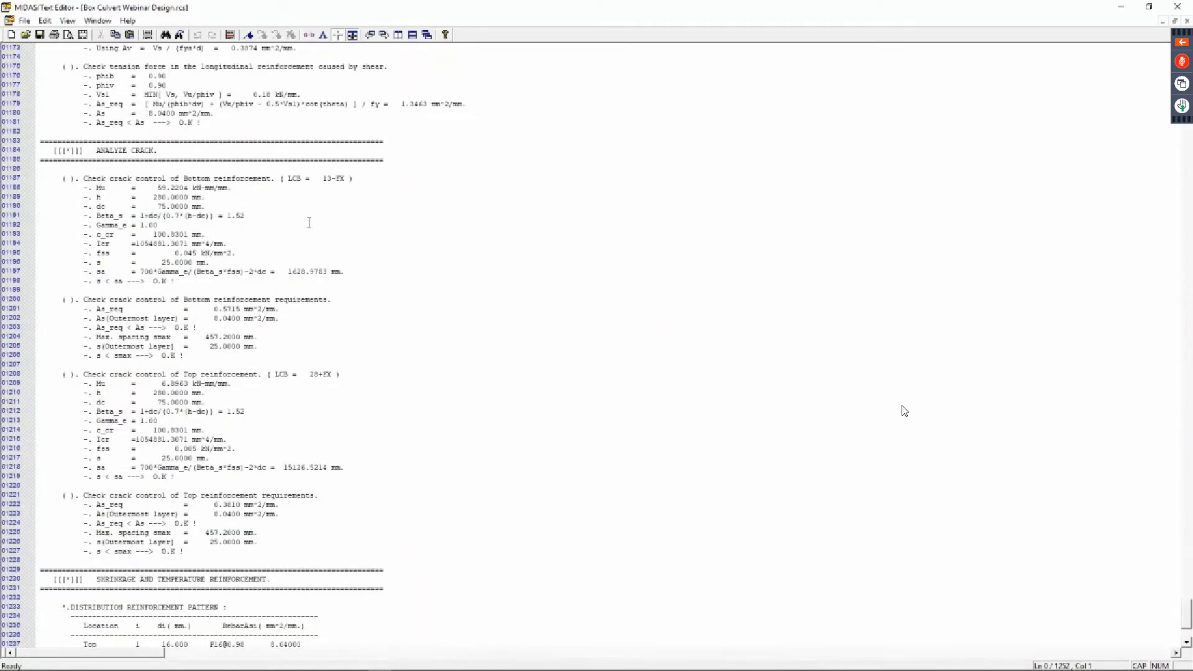
pyautogui.scroll(-9, 315, 229)
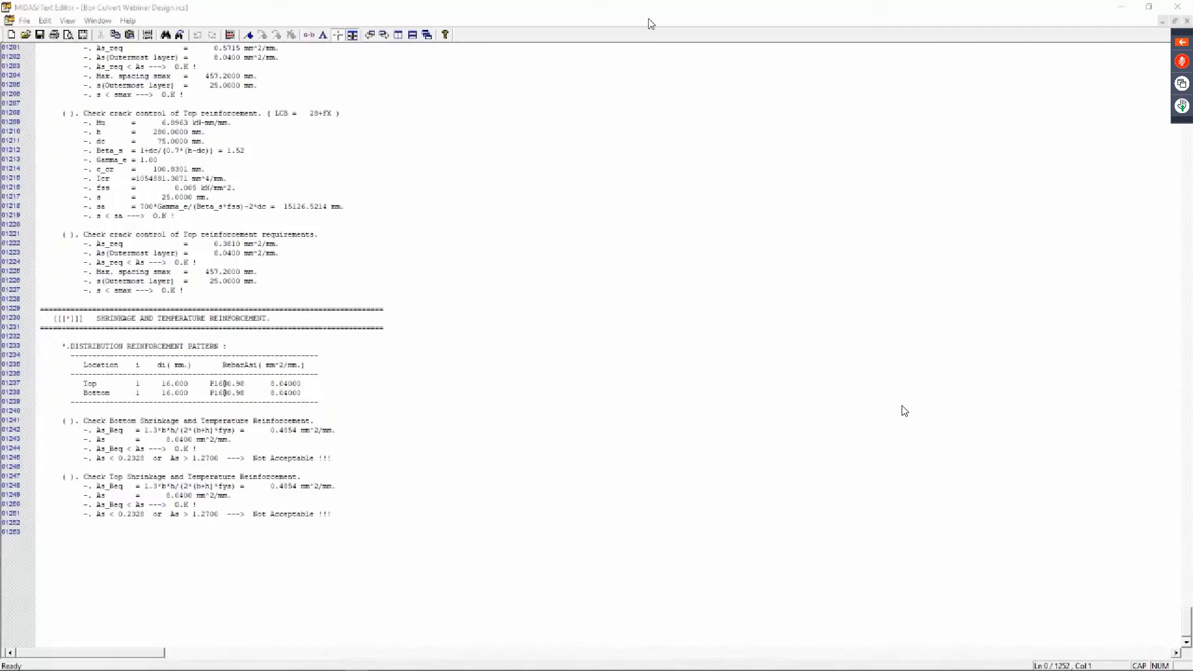
pyautogui.click(1178, 10)
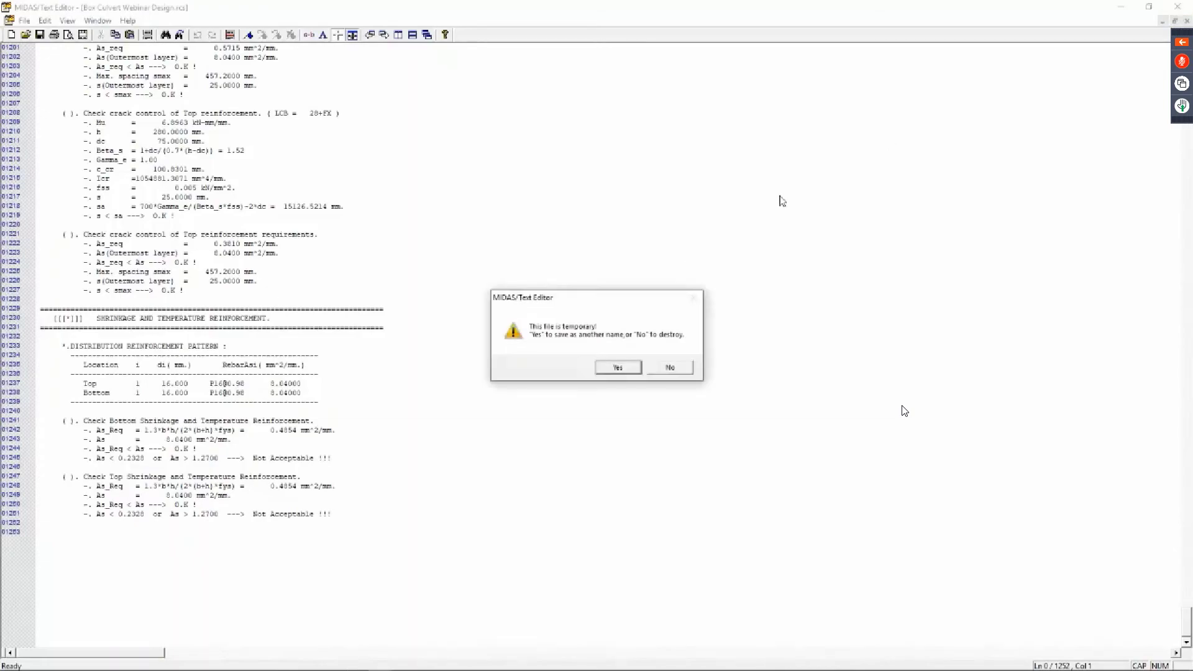
pyautogui.click(672, 373)
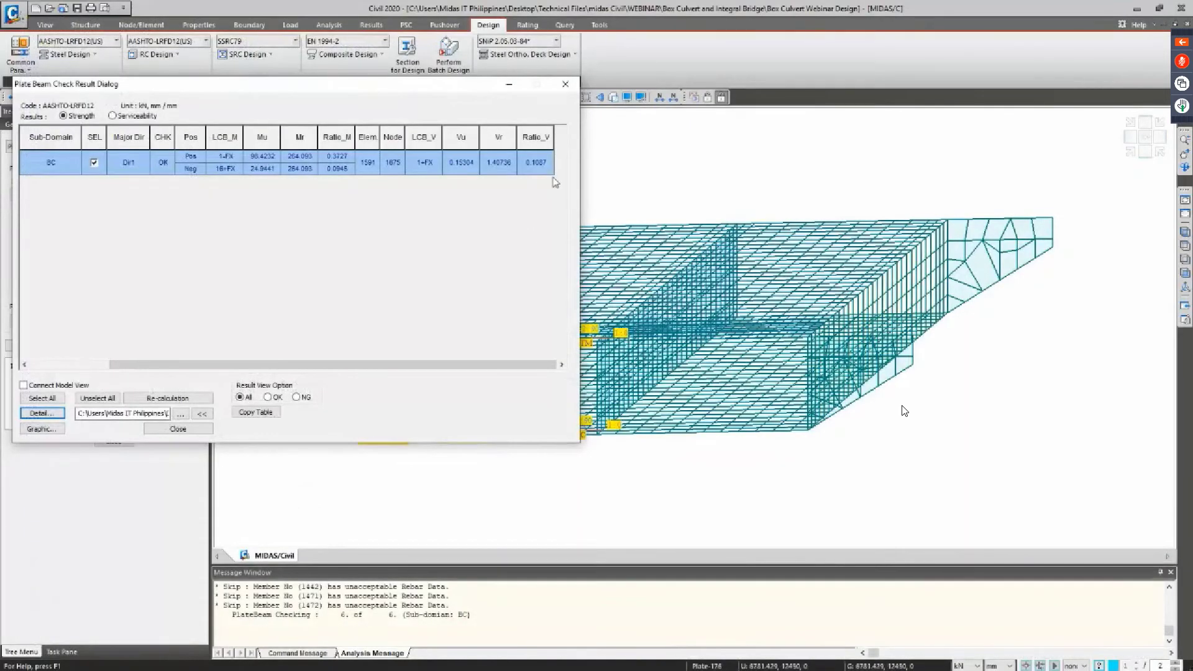